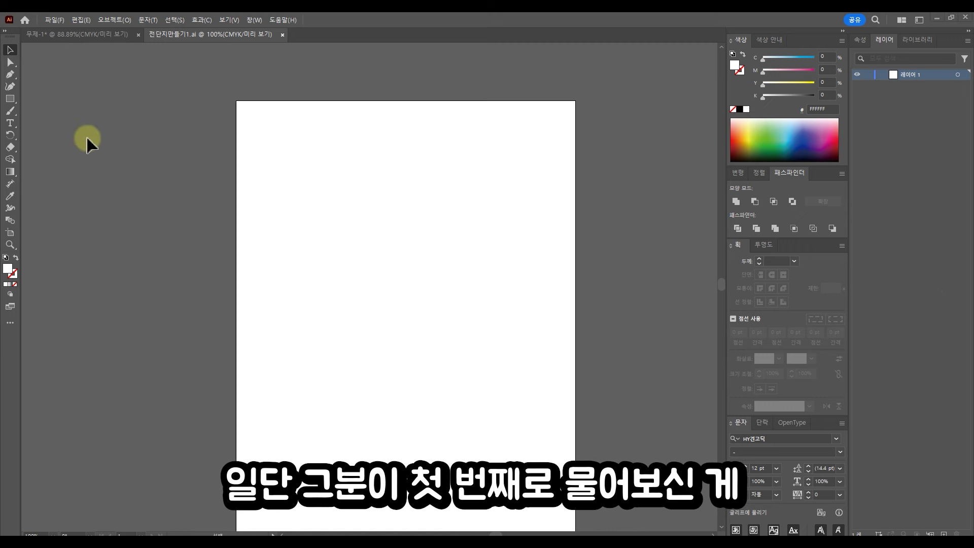
# Step: Add the text 전단지, enlarge it to about 106.5 pt and position it near the top of the artboard
pyautogui.click(10, 123)
pyautogui.click(371, 214)
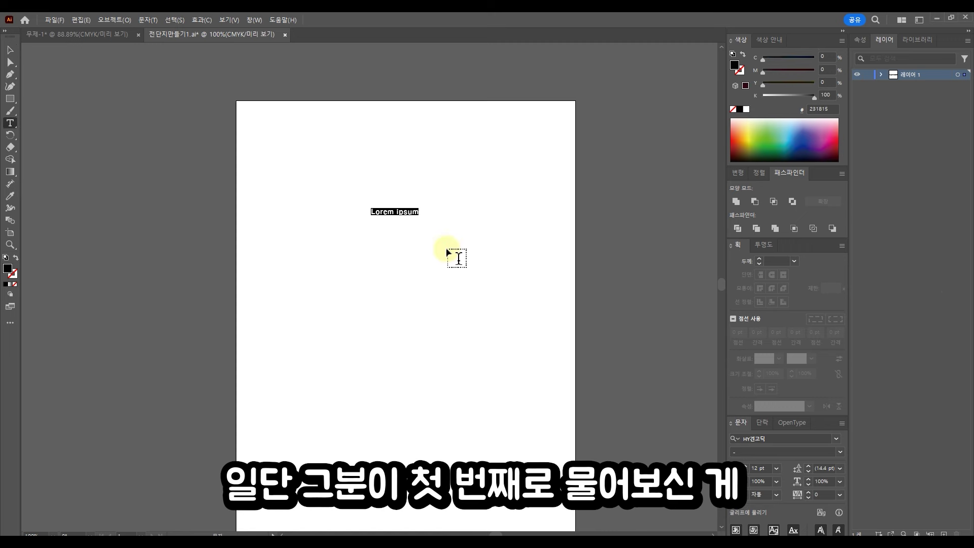
pyautogui.write('전단지')
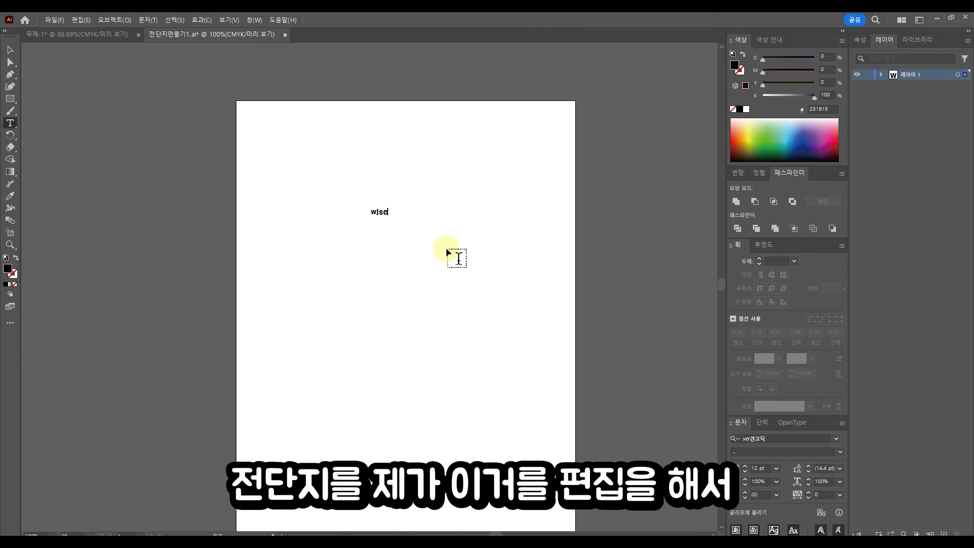
pyautogui.click(10, 49)
pyautogui.moveTo(392, 217)
pyautogui.mouseDown()
pyautogui.moveTo(467, 272)
pyautogui.moveTo(447, 179)
pyautogui.mouseUp()
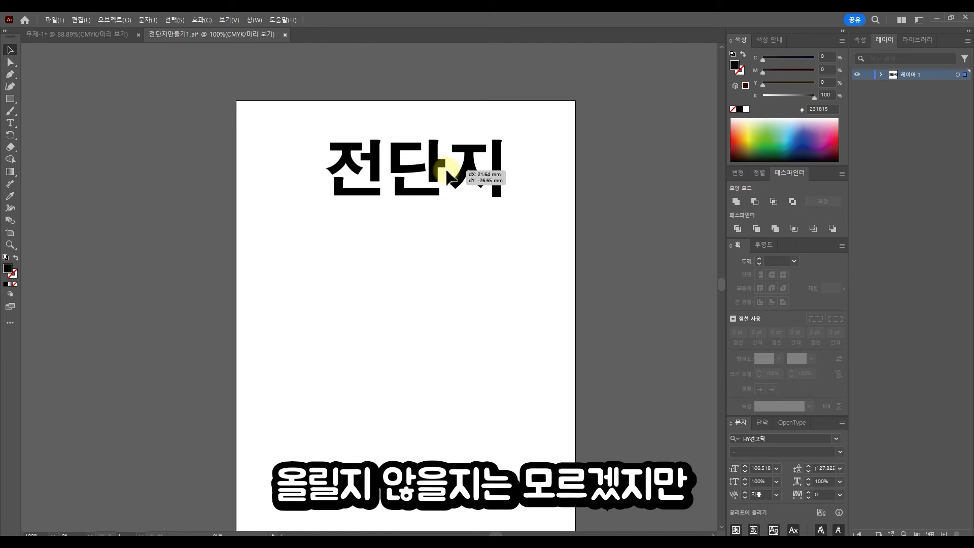
# Step: Duplicate the 전단지 heading directly below itself and change the copy's text to 포토샵 일러스트레이션
pyautogui.press('alt')
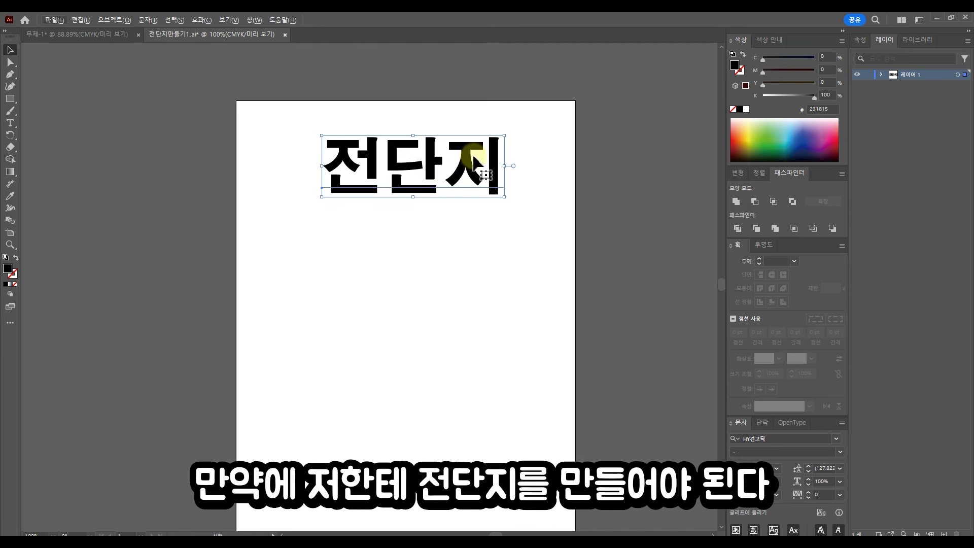
pyautogui.moveTo(471, 159)
pyautogui.mouseDown()
pyautogui.moveTo(468, 144)
pyautogui.moveTo(461, 219)
pyautogui.mouseUp()
pyautogui.doubleClick(464, 213)
pyautogui.doubleClick(467, 213)
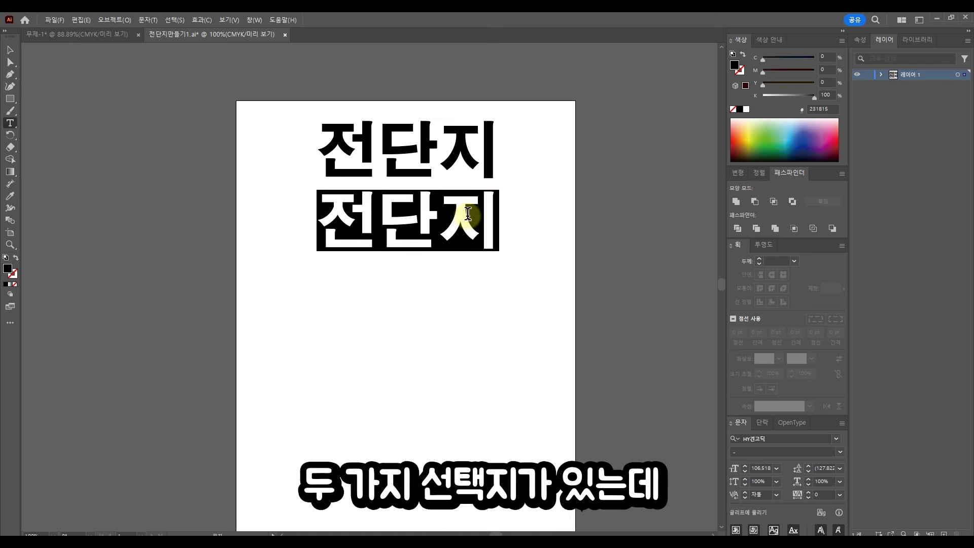
pyautogui.write('포토샵')
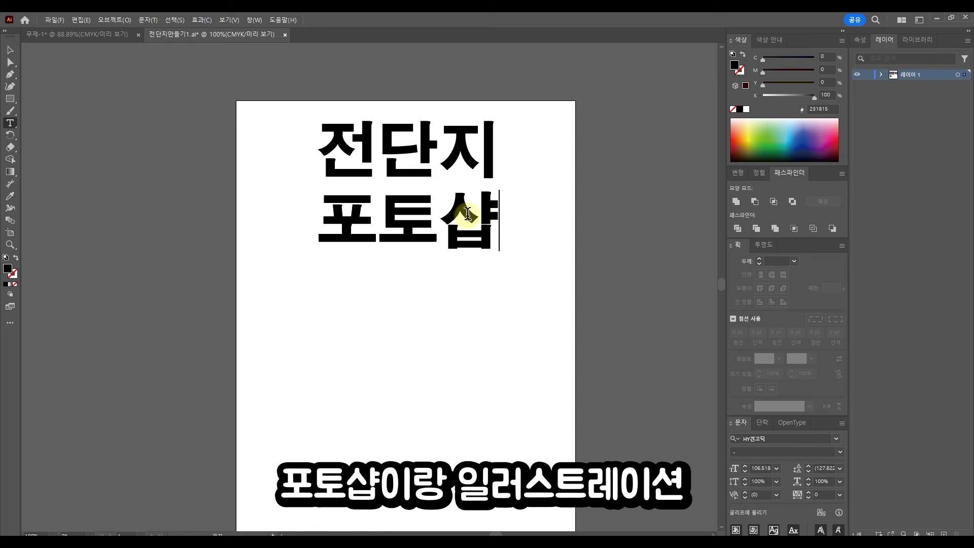
pyautogui.write(' 일러스트레이터')
# Step: Split the second line into two separate text objects, 포토샵 and 일러스트레이션, aligned side by side
pyautogui.click(9, 49)
pyautogui.moveTo(644, 227); pyautogui.dragTo(399, 231)
pyautogui.press('t')
pyautogui.moveTo(258, 217); pyautogui.dragTo(909, 265)
pyautogui.hotkey('ctrl', 'x')
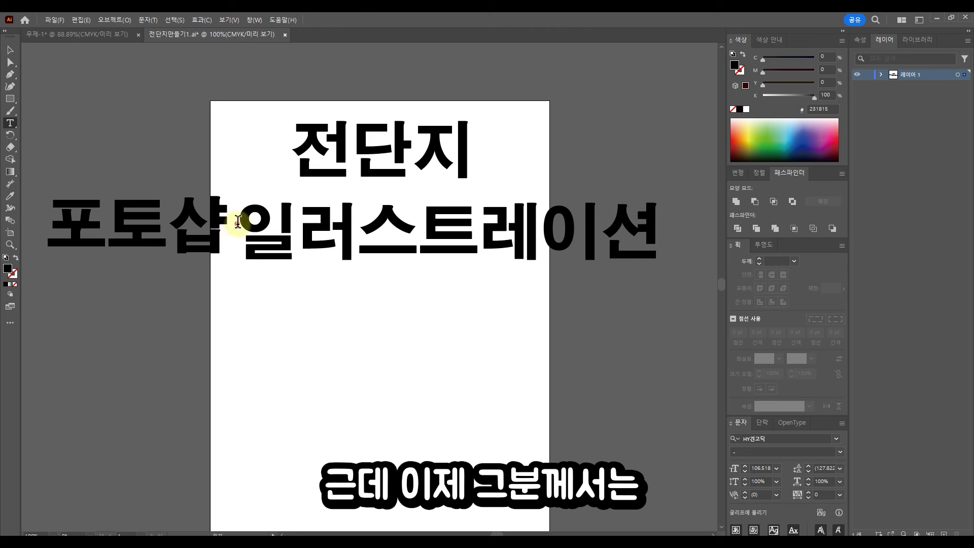
pyautogui.moveTo(239, 224); pyautogui.dragTo(163, 214)
pyautogui.press('BackSpace')
pyautogui.click(10, 50)
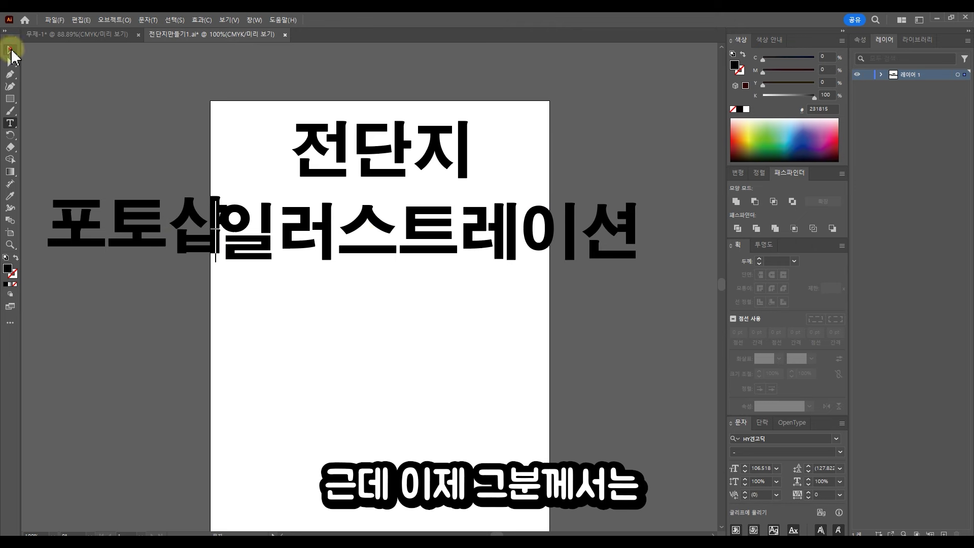
pyautogui.click(10, 50)
pyautogui.hotkey('ctrl', 'z')
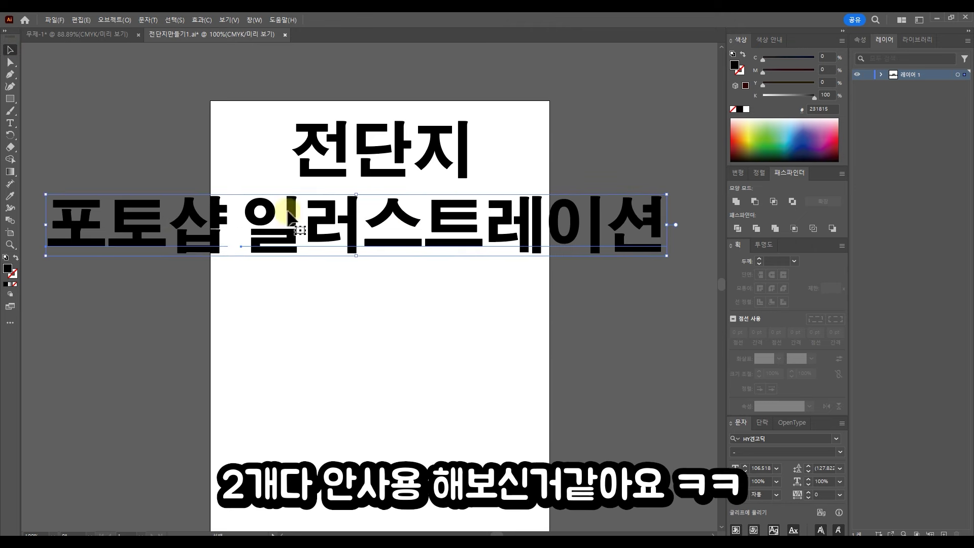
# Step: Scale 포토샵 and 일러스트레이션 down to about 55 pt so both fit the artboard's width below the heading
pyautogui.moveTo(667, 255); pyautogui.dragTo(510, 245)
pyautogui.moveTo(454, 219)
pyautogui.mouseDown()
pyautogui.moveTo(482, 219)
pyautogui.moveTo(482, 238)
pyautogui.moveTo(458, 234)
pyautogui.mouseUp()
pyautogui.click(529, 276)
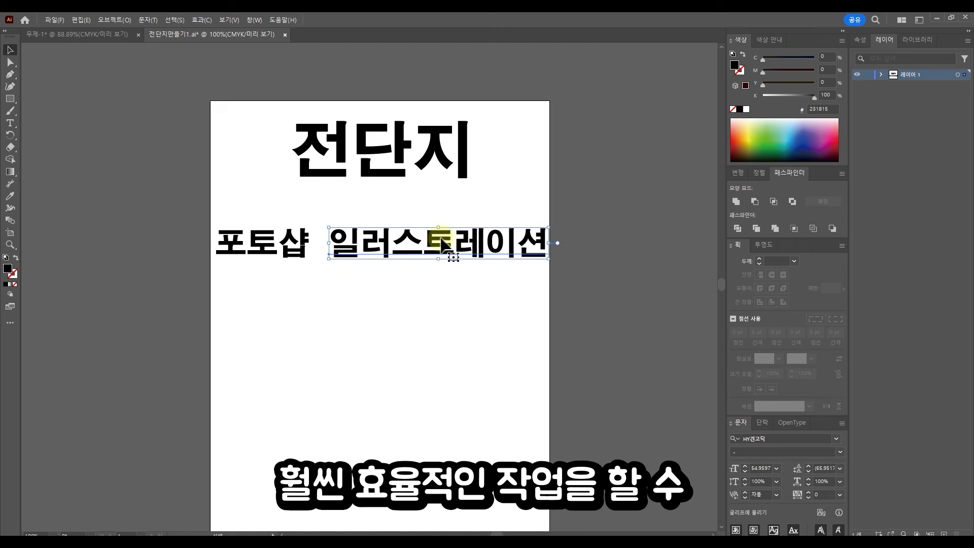
pyautogui.click(470, 297)
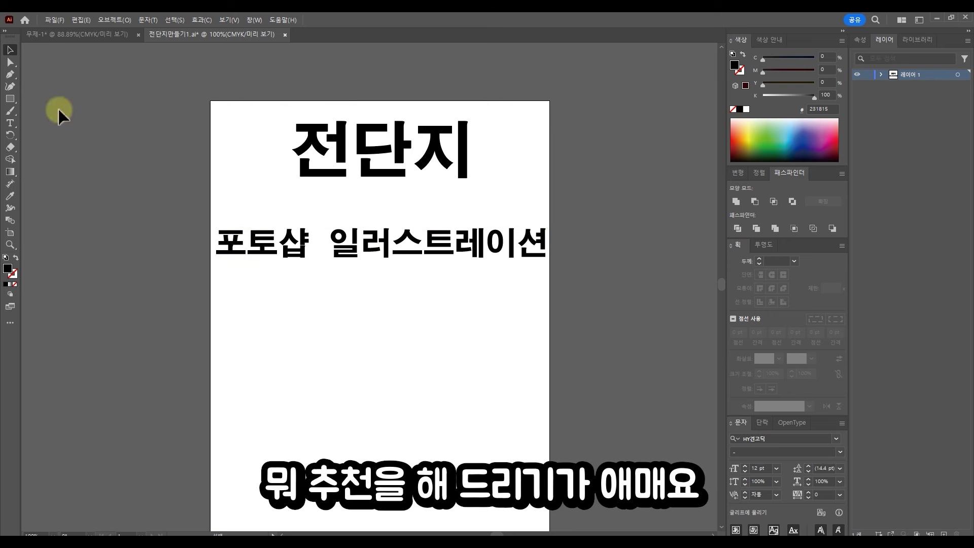
# Step: Circle the words 포토샵 and 일러스트레이션 with freehand Paintbrush strokes and undo the marks
pyautogui.click(12, 113)
pyautogui.moveTo(312, 274)
pyautogui.mouseDown()
pyautogui.moveTo(291, 203)
pyautogui.moveTo(278, 305)
pyautogui.mouseUp()
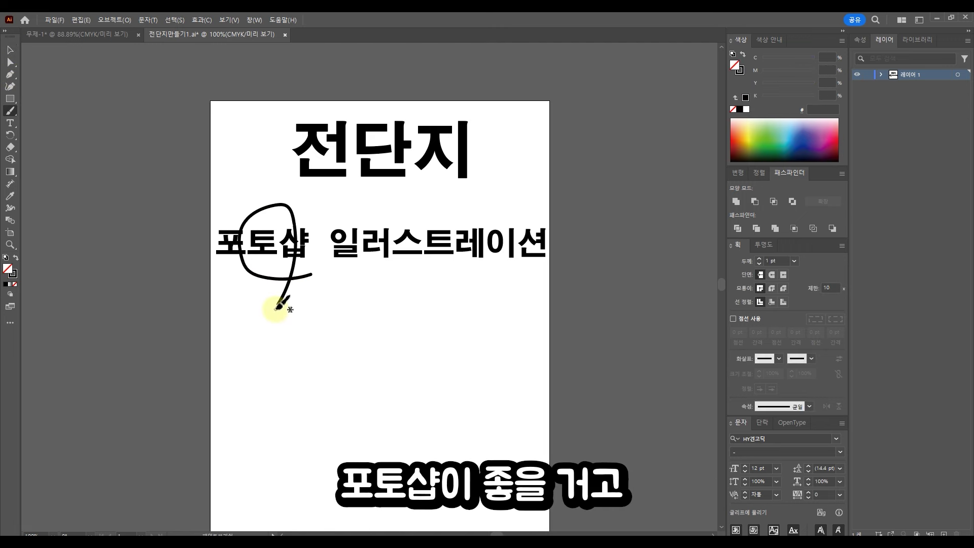
pyautogui.hotkey('ctrl', 'z')
pyautogui.moveTo(498, 277)
pyautogui.mouseDown()
pyautogui.moveTo(412, 255)
pyautogui.moveTo(494, 251)
pyautogui.moveTo(474, 307)
pyautogui.mouseUp()
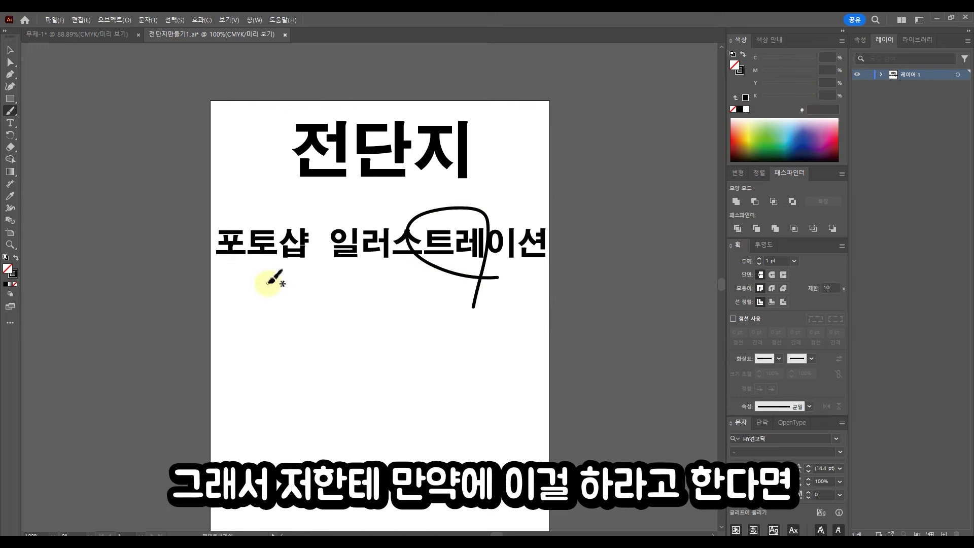
pyautogui.moveTo(303, 283)
pyautogui.mouseDown()
pyautogui.moveTo(272, 294)
pyautogui.moveTo(439, 187)
pyautogui.mouseUp()
pyautogui.hotkey('ctrl', 'z')
pyautogui.hotkey('ctrl', 'z')
pyautogui.hotkey('ctrl', 'z')
pyautogui.hotkey('ctrl', 'z')
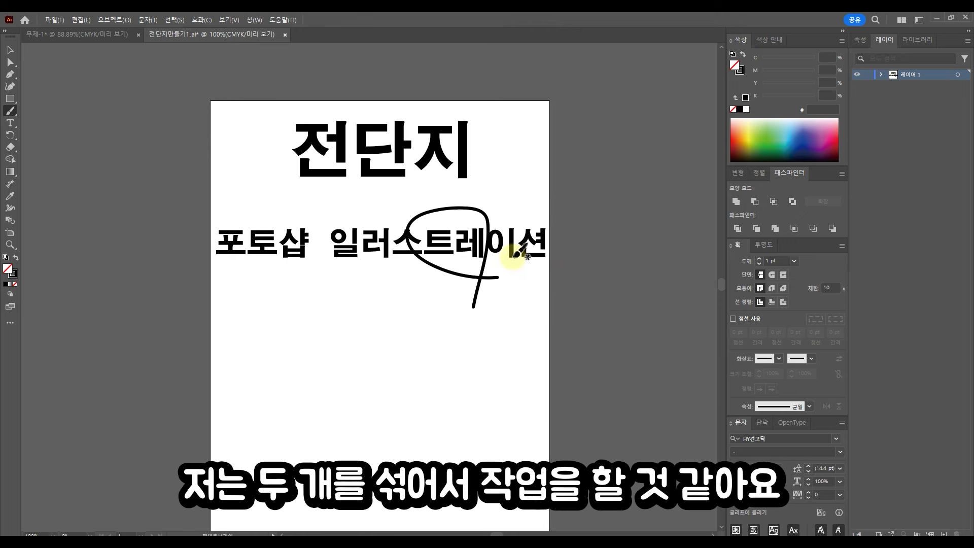
# Step: Move the heading and both words below it off the artboard, just above its upper edge
pyautogui.press('v')
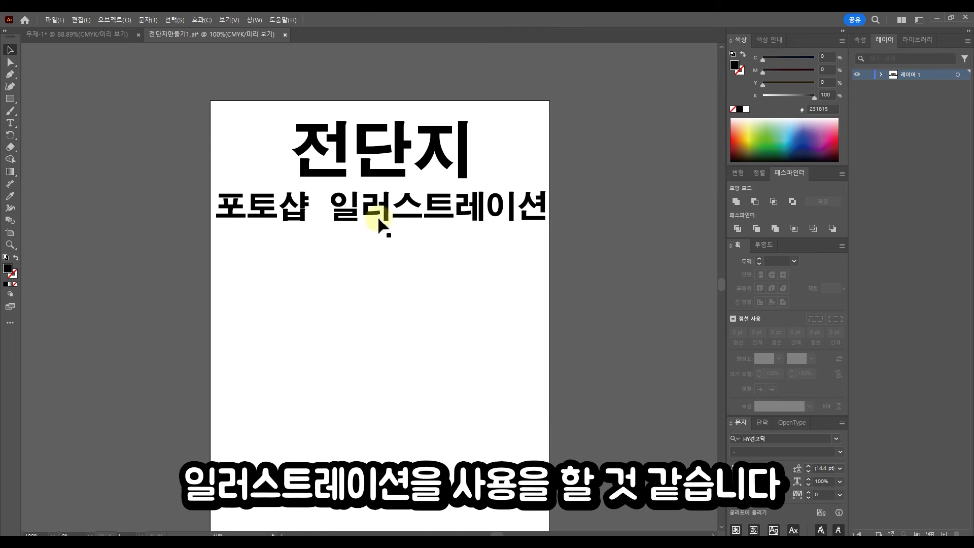
pyautogui.moveTo(464, 252); pyautogui.dragTo(264, 144)
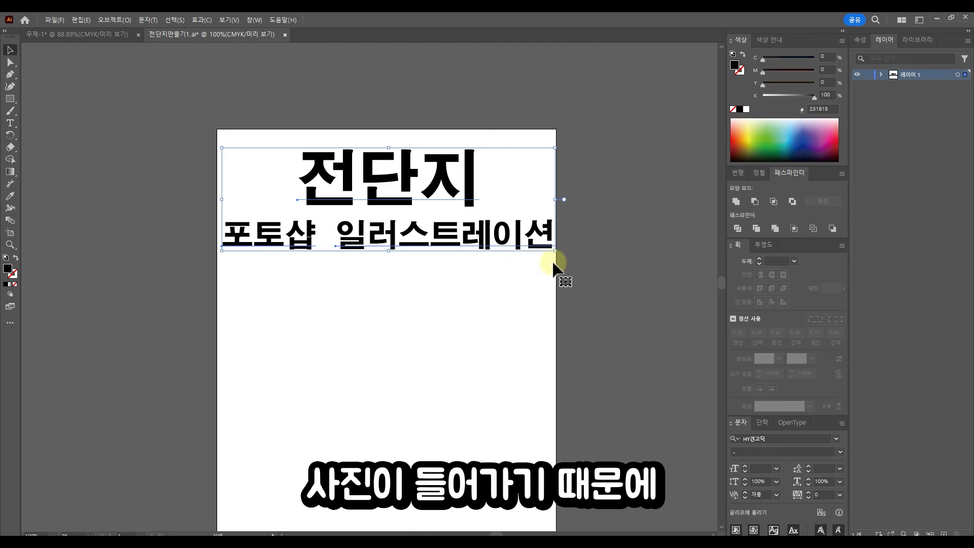
pyautogui.click(474, 278)
pyautogui.moveTo(402, 244); pyautogui.dragTo(393, 108)
pyautogui.moveTo(445, 298); pyautogui.dragTo(421, 226)
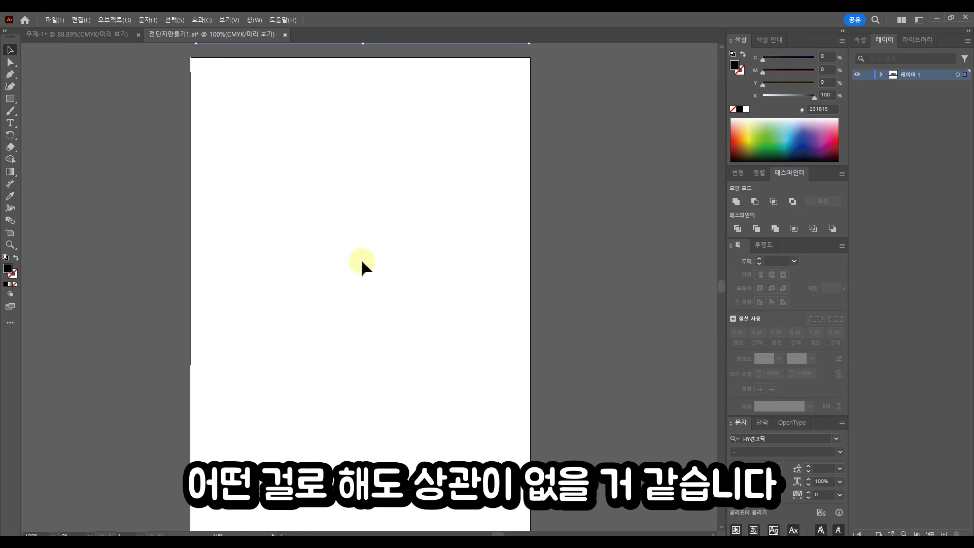
pyautogui.scroll(3, 361, 258)
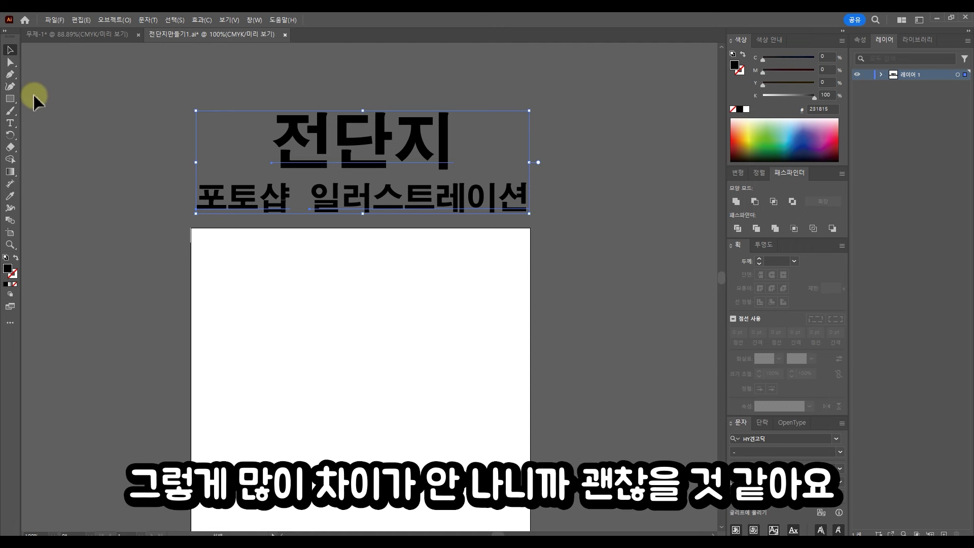
pyautogui.scroll(-3, 428, 272)
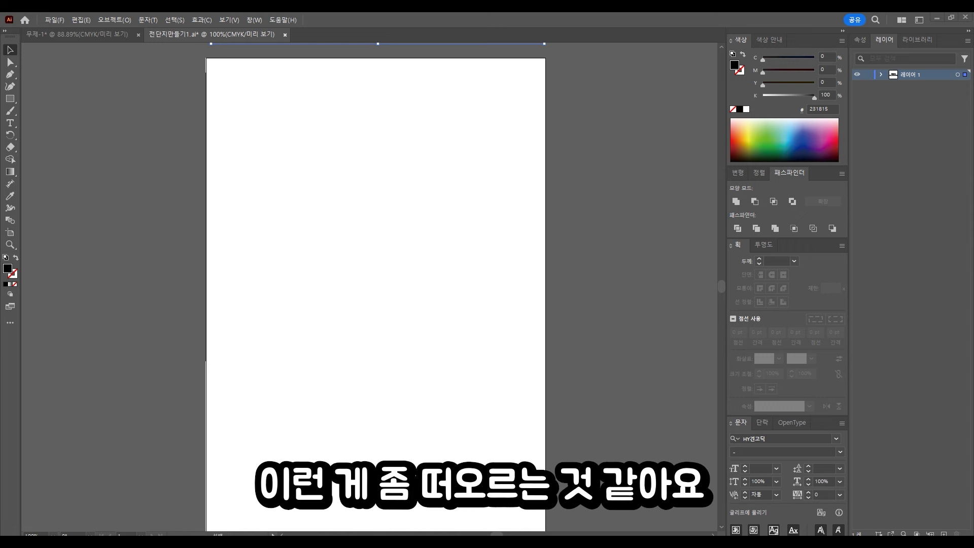
pyautogui.click(632, 198)
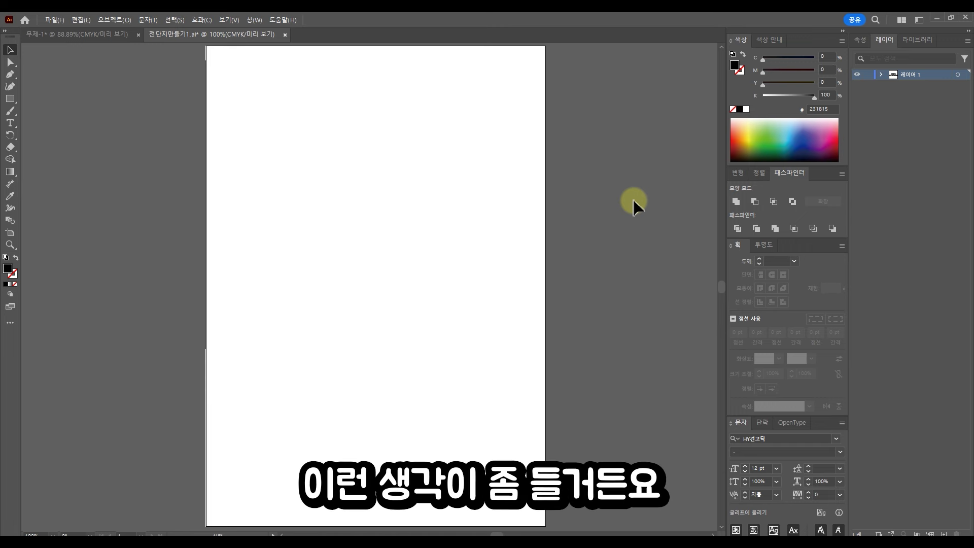
# Step: Draw a rectangle covering the whole artboard and fill it with the muted green #728950
pyautogui.click(15, 102)
pyautogui.moveTo(207, 47); pyautogui.dragTo(547, 526)
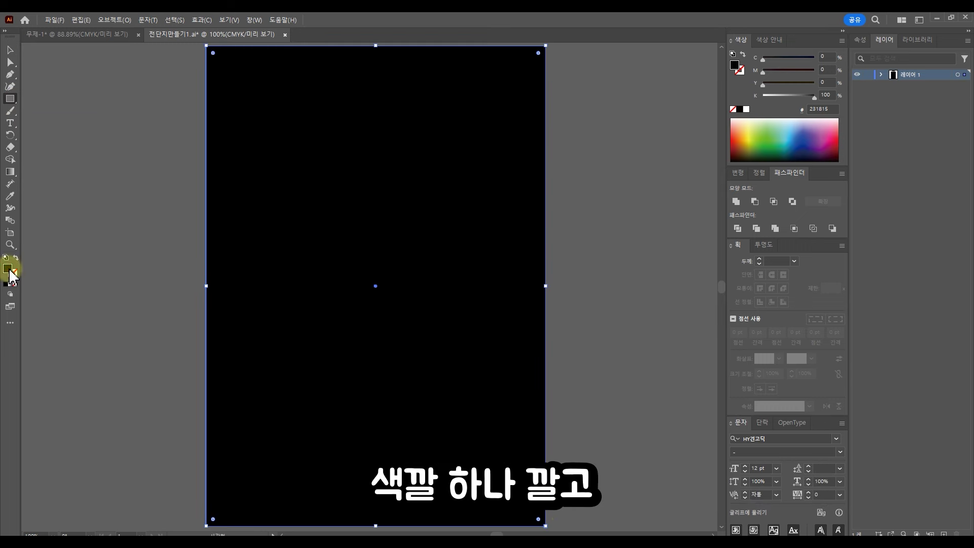
pyautogui.doubleClick(8, 268)
pyautogui.click(627, 346)
pyautogui.click(678, 270)
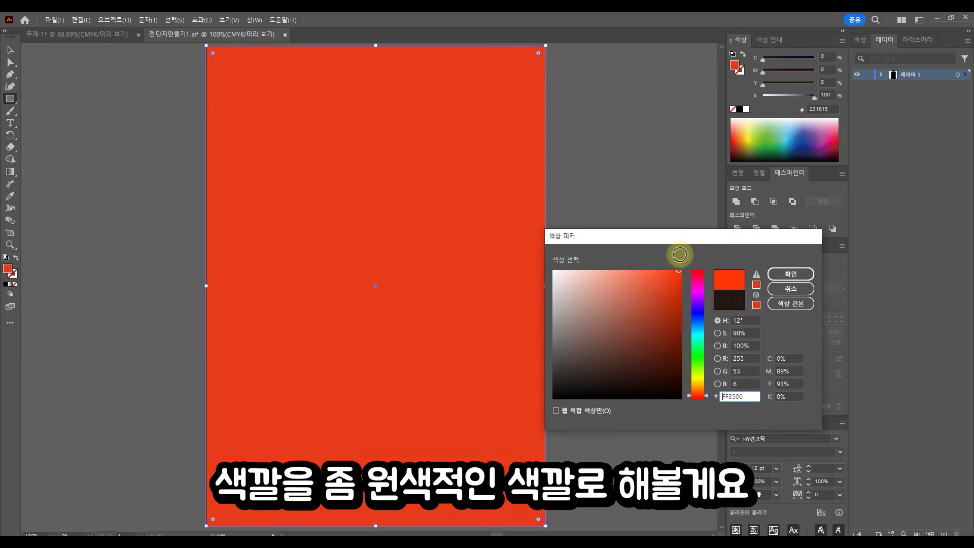
pyautogui.click(697, 370)
pyautogui.click(665, 337)
pyautogui.click(629, 333)
pyautogui.click(638, 311)
pyautogui.click(637, 335)
pyautogui.click(607, 305)
pyautogui.click(650, 307)
pyautogui.click(642, 339)
pyautogui.click(615, 340)
pyautogui.click(607, 330)
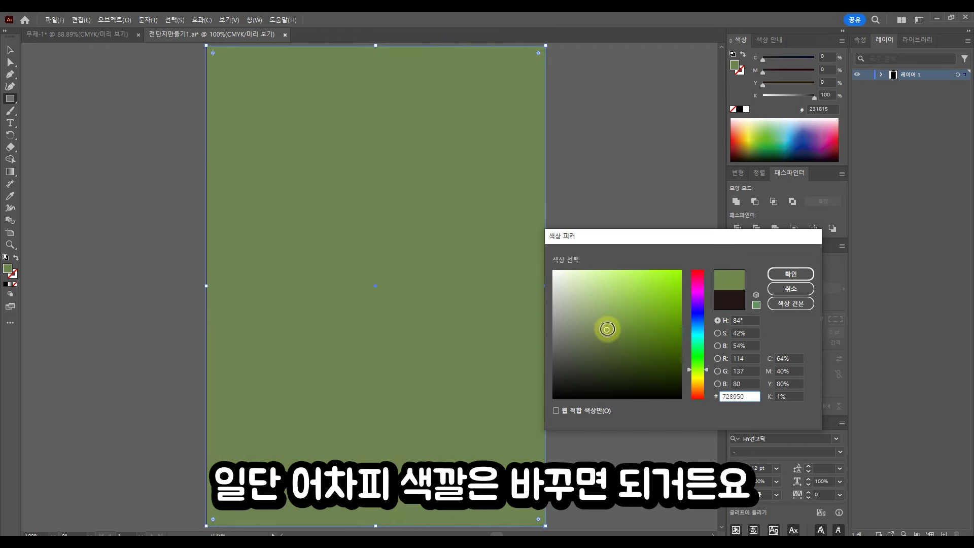
pyautogui.click(791, 274)
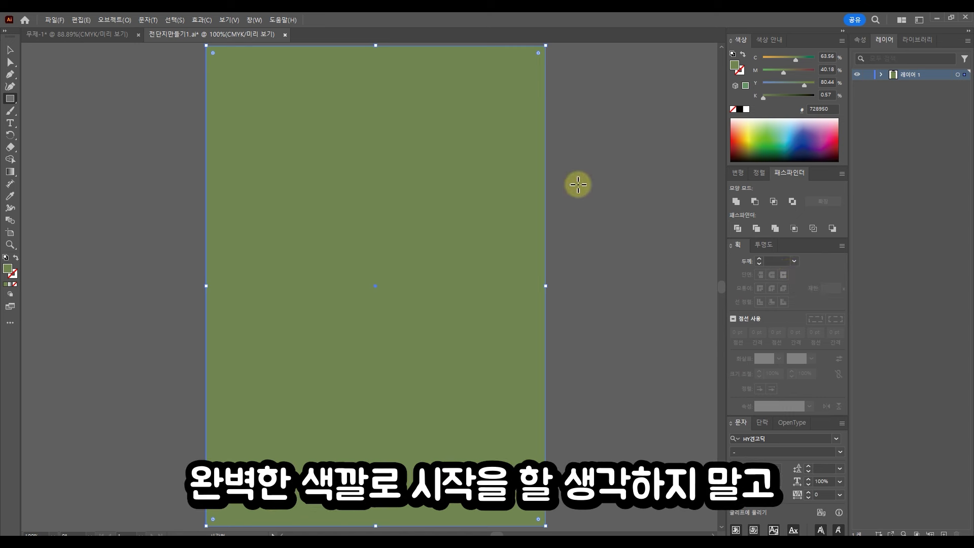
pyautogui.press('v')
pyautogui.click(87, 96)
# Step: Add the title text 오냥마트 on the upper part of the green background
pyautogui.moveTo(10, 99); pyautogui.dragTo(75, 122)
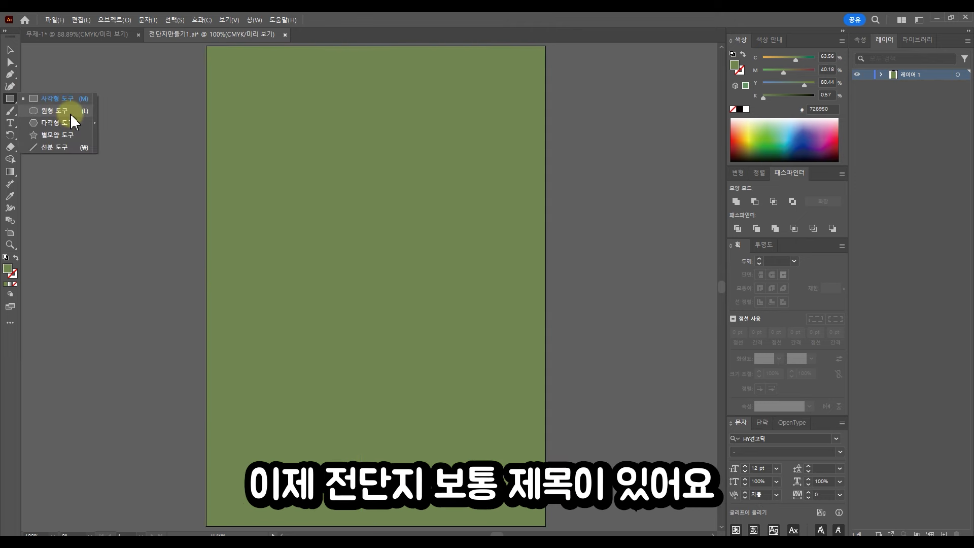
pyautogui.click(10, 123)
pyautogui.click(386, 164)
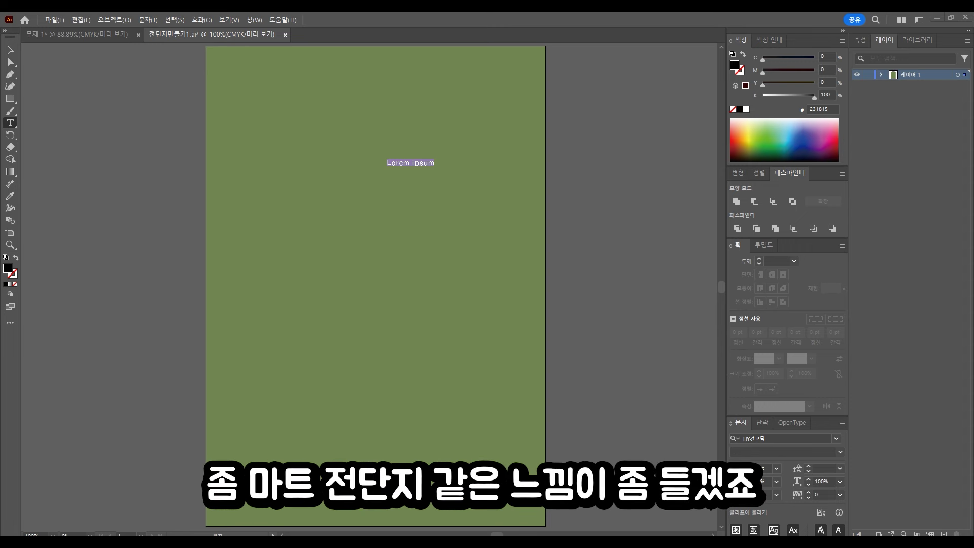
pyautogui.click(412, 163)
pyautogui.hotkey('ctrl', 'a')
pyautogui.write('오냥마트')
pyautogui.press('Escape')
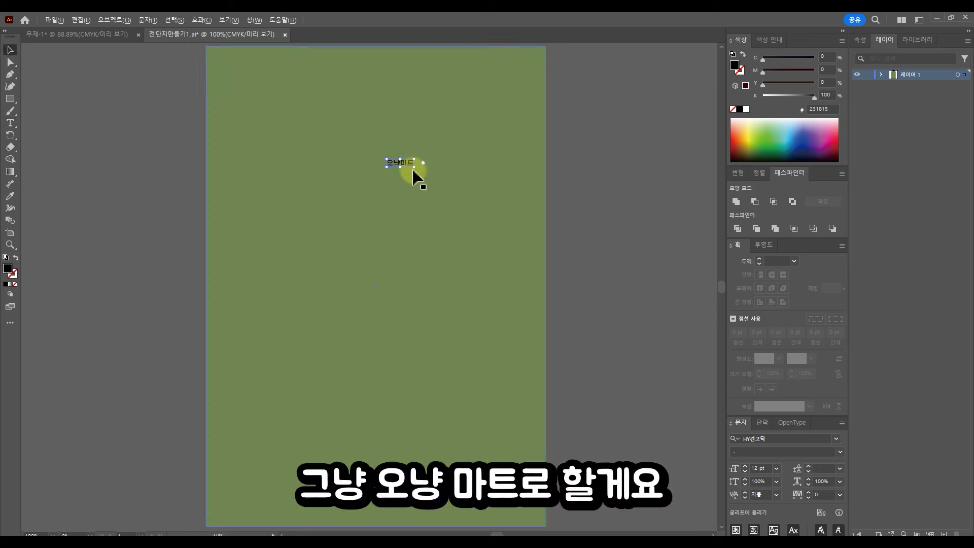
# Step: Enlarge the title to about 96 pt near the top of the background and correct its second syllable to 냥
pyautogui.moveTo(413, 168); pyautogui.dragTo(508, 227)
pyautogui.moveTo(494, 163); pyautogui.dragTo(488, 123)
pyautogui.click(418, 161)
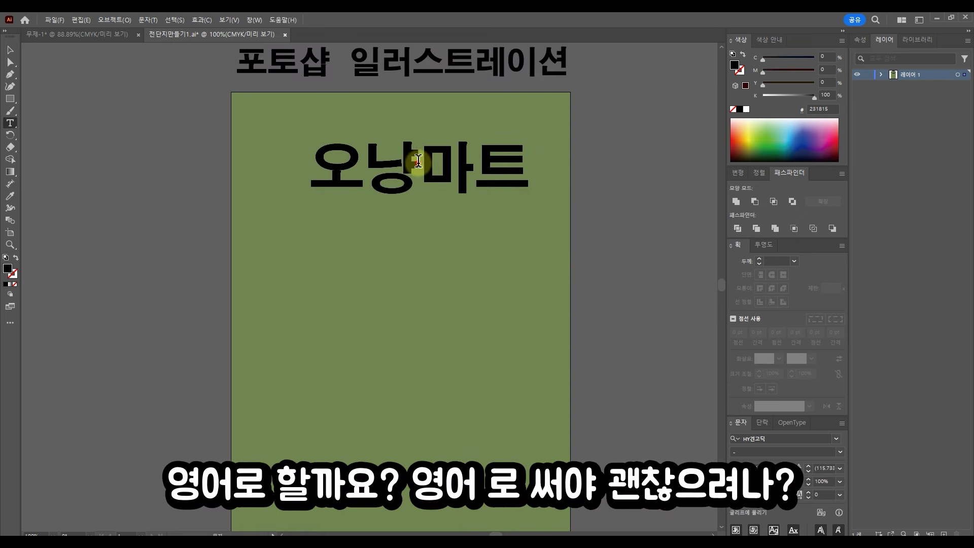
pyautogui.doubleClick(418, 161)
pyautogui.click(418, 162)
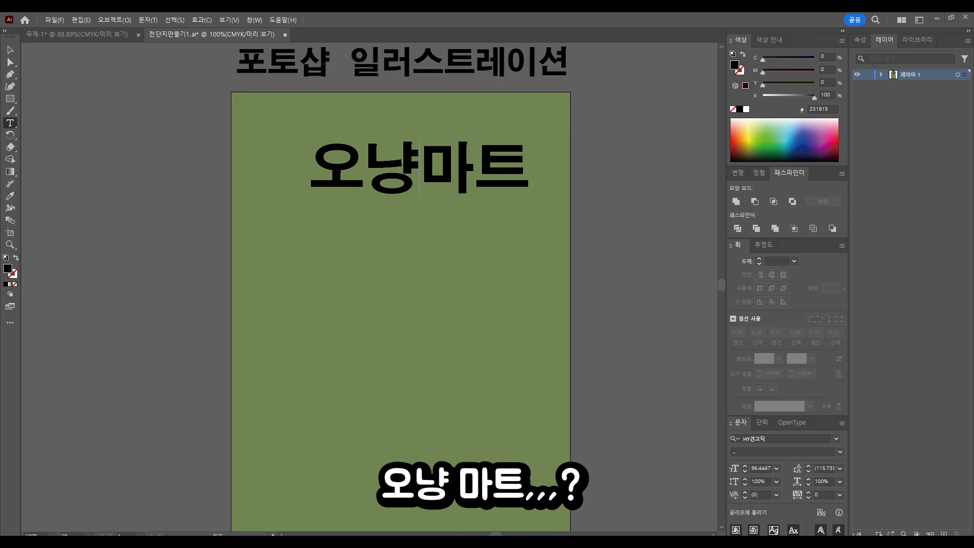
pyautogui.click(10, 49)
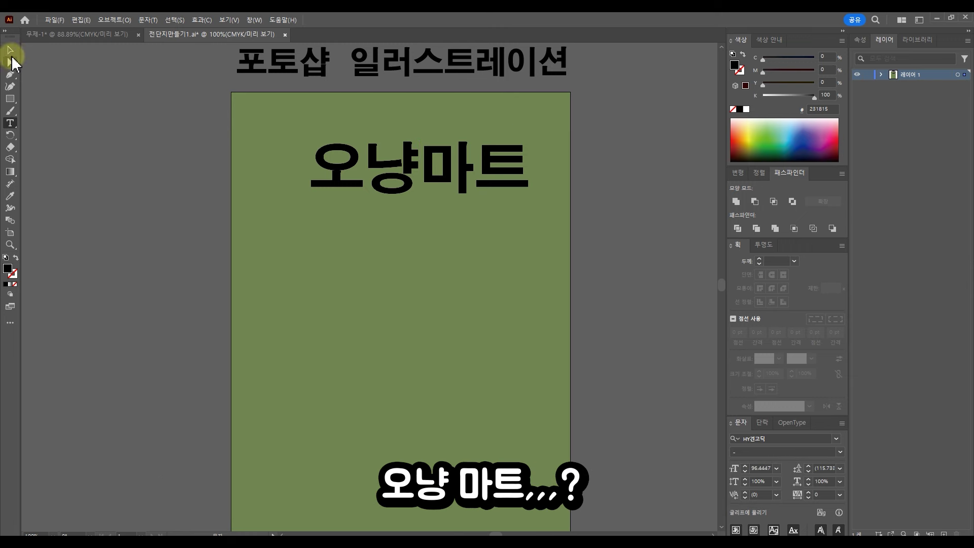
# Step: Change the 오냥마트 title's font to Tmon몬소리 Black and scale the title to about 98 pt
pyautogui.moveTo(530, 167); pyautogui.dragTo(483, 176)
pyautogui.doubleClick(477, 166)
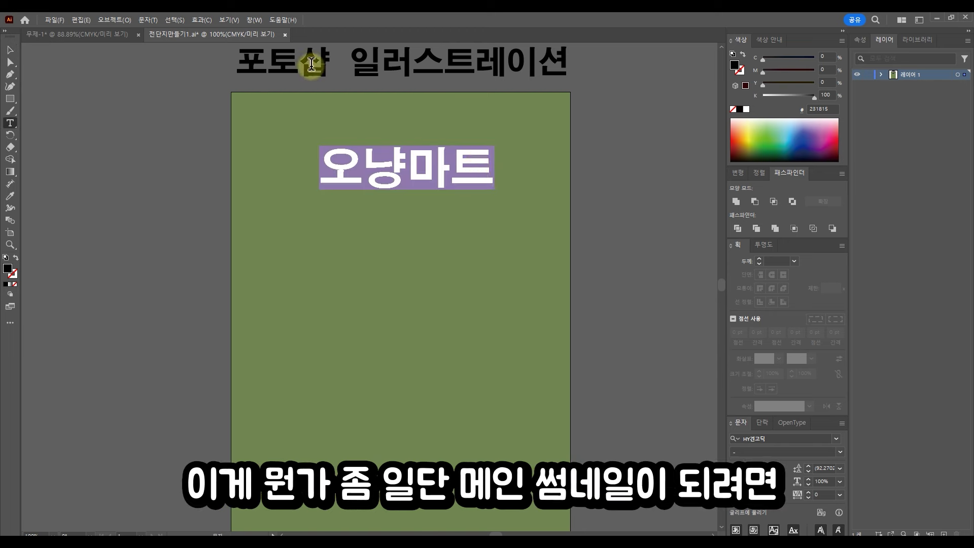
pyautogui.click(829, 439)
pyautogui.click(836, 439)
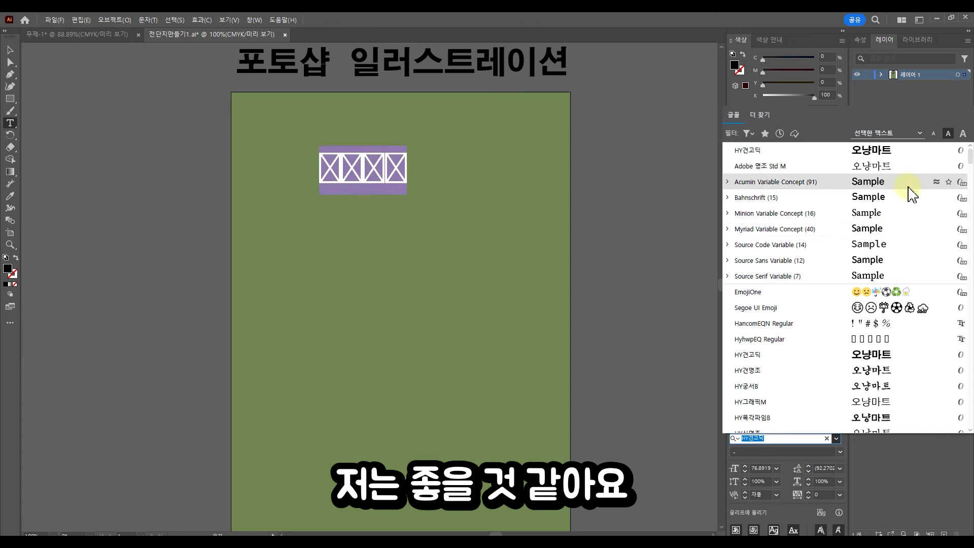
pyautogui.scroll(-5, 924, 314)
pyautogui.click(886, 358)
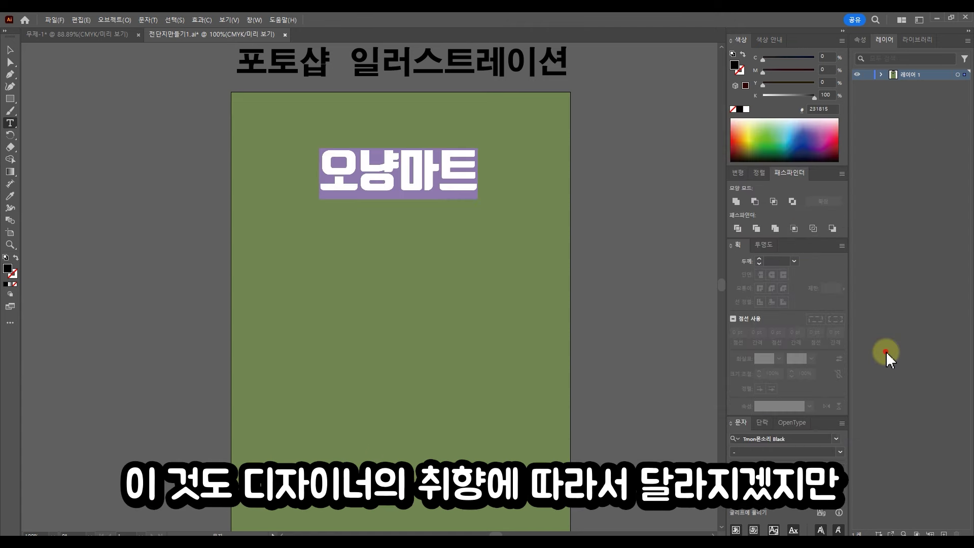
pyautogui.click(10, 49)
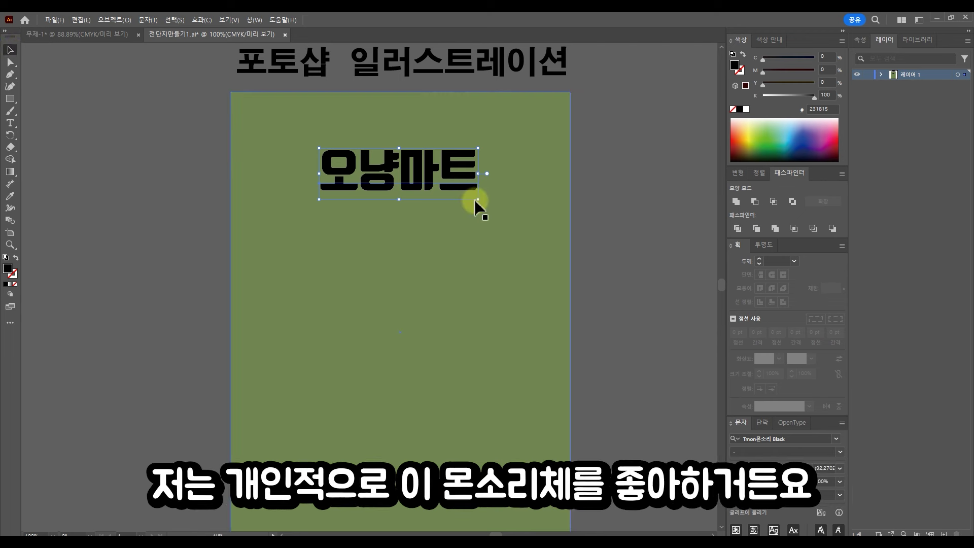
pyautogui.moveTo(478, 199); pyautogui.dragTo(501, 212)
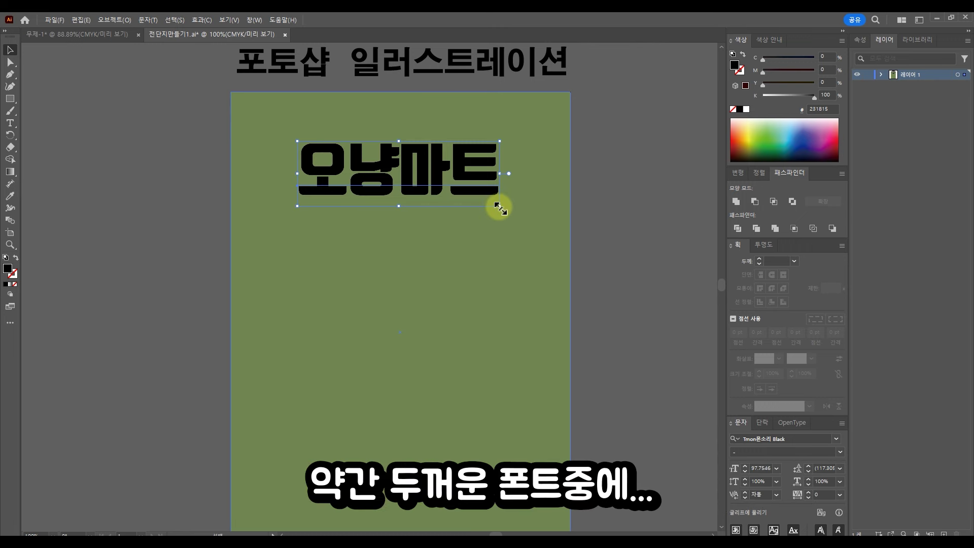
# Step: Enlarge the 오냥마트 title on the green background to about 110.5 pt
pyautogui.moveTo(499, 208); pyautogui.dragTo(504, 209)
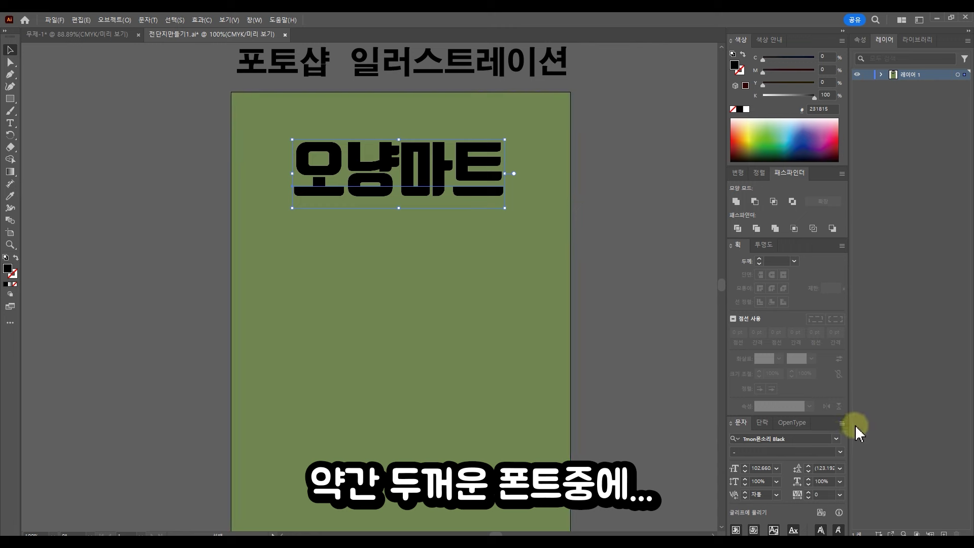
pyautogui.click(839, 441)
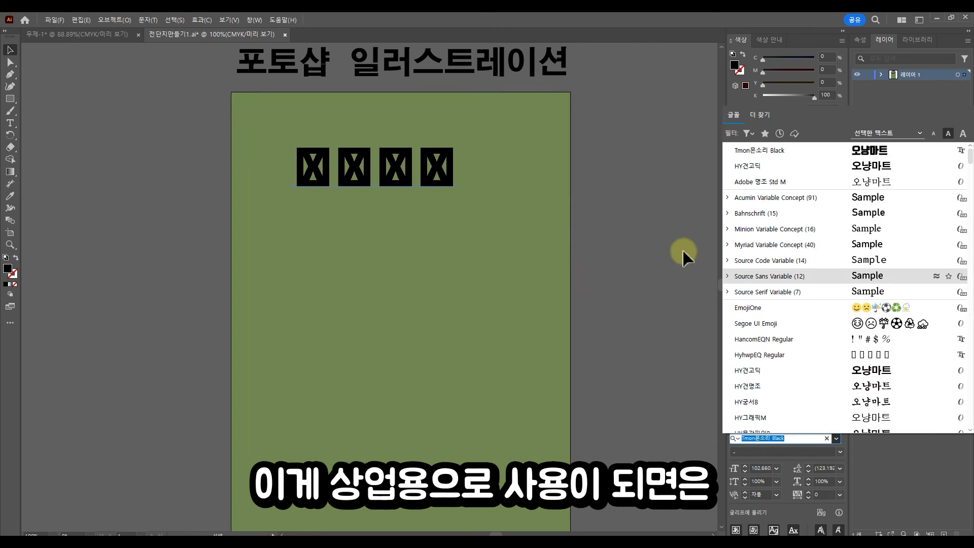
pyautogui.click(655, 243)
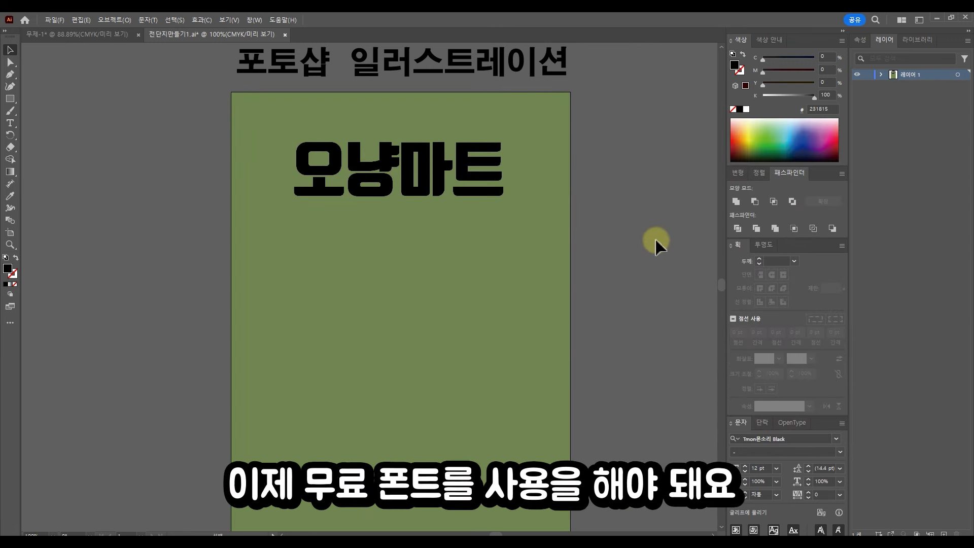
pyautogui.click(487, 192)
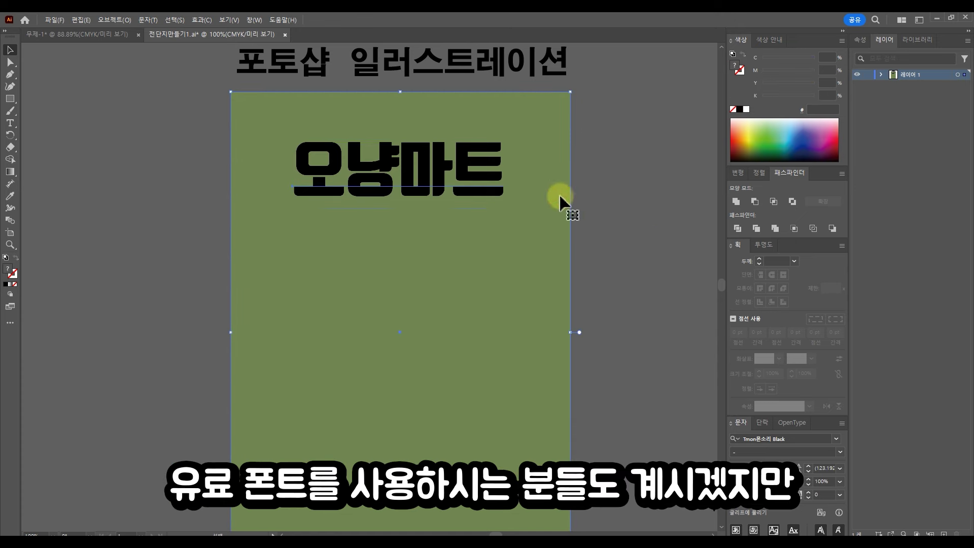
pyautogui.click(631, 187)
pyautogui.click(472, 173)
pyautogui.moveTo(515, 206)
pyautogui.mouseDown()
pyautogui.moveTo(502, 209)
pyautogui.moveTo(513, 222)
pyautogui.mouseUp()
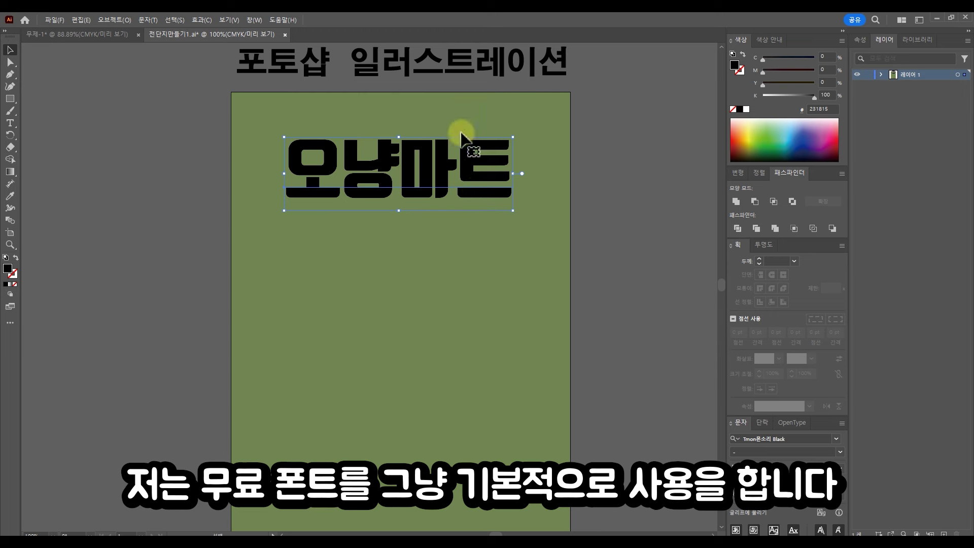
# Step: Float the character settings beside the artboard and centre the title horizontally on the green background
pyautogui.click(757, 177)
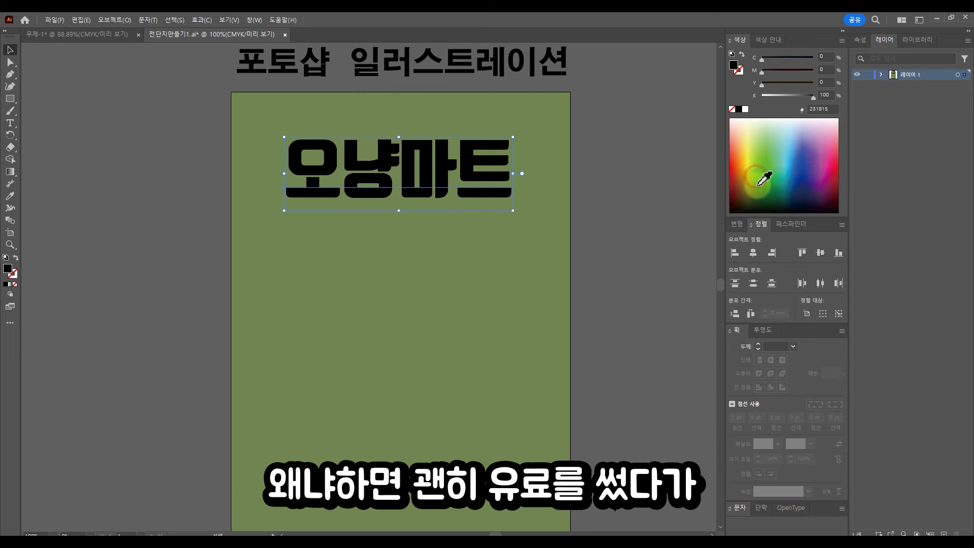
pyautogui.click(738, 224)
pyautogui.click(764, 189)
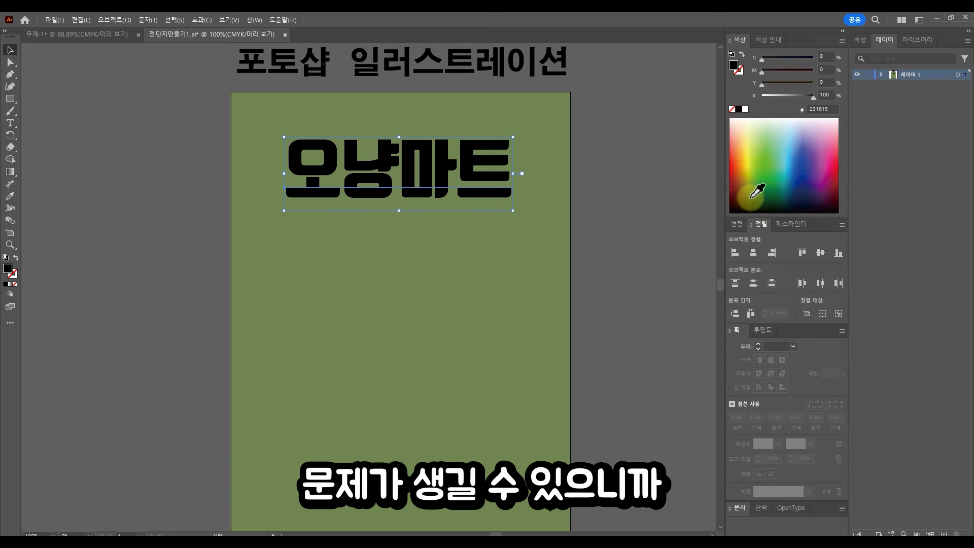
pyautogui.click(597, 114)
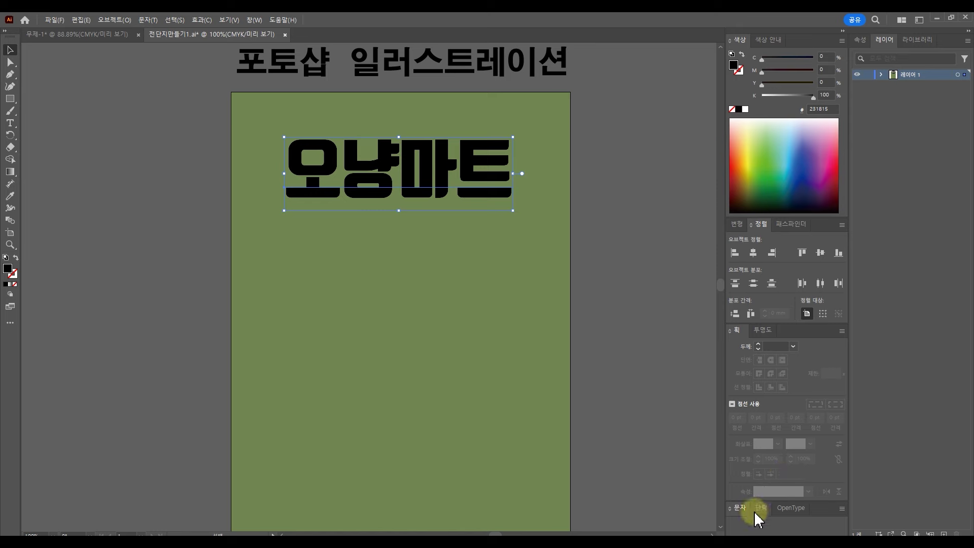
pyautogui.click(737, 507)
pyautogui.moveTo(740, 347); pyautogui.dragTo(635, 96)
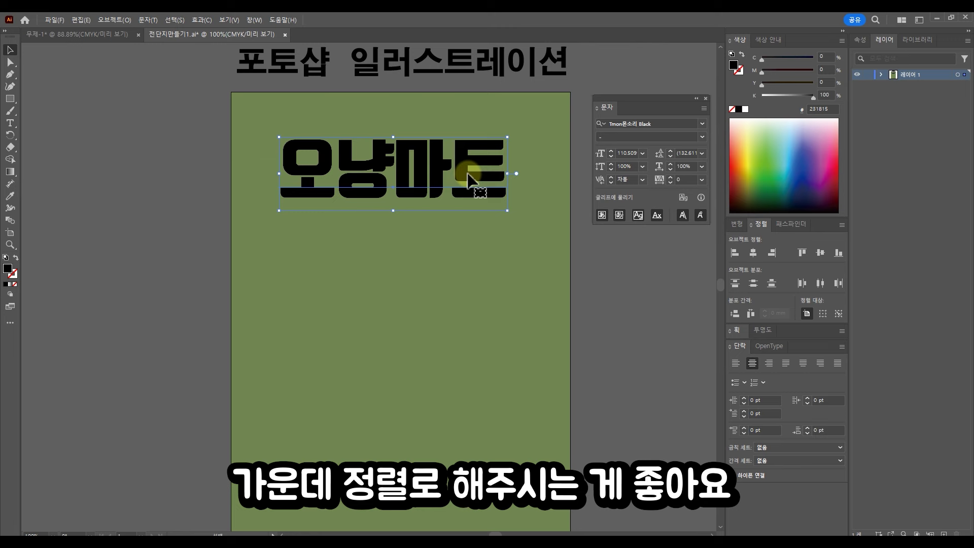
pyautogui.moveTo(468, 175); pyautogui.dragTo(485, 162)
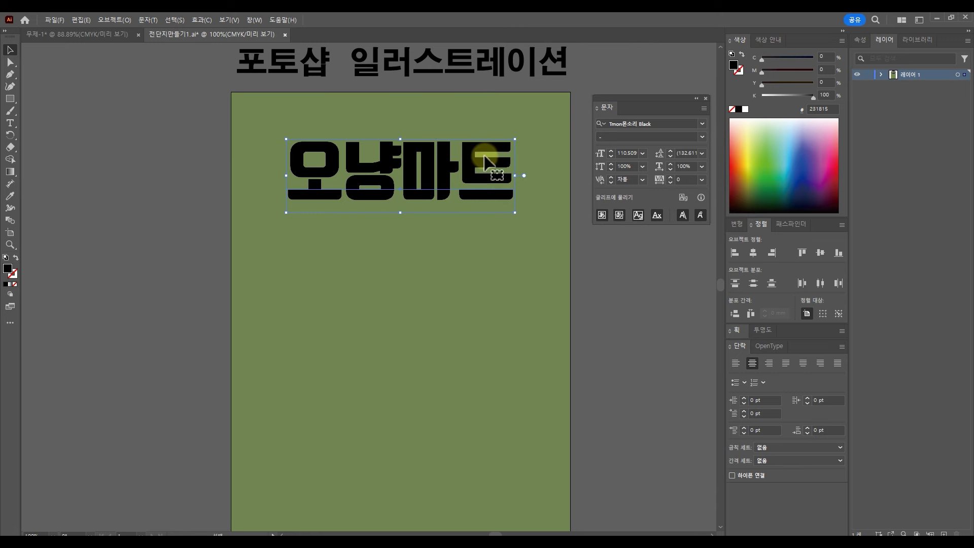
# Step: Move the green background rectangle off to one side of the artboard
pyautogui.doubleClick(484, 160)
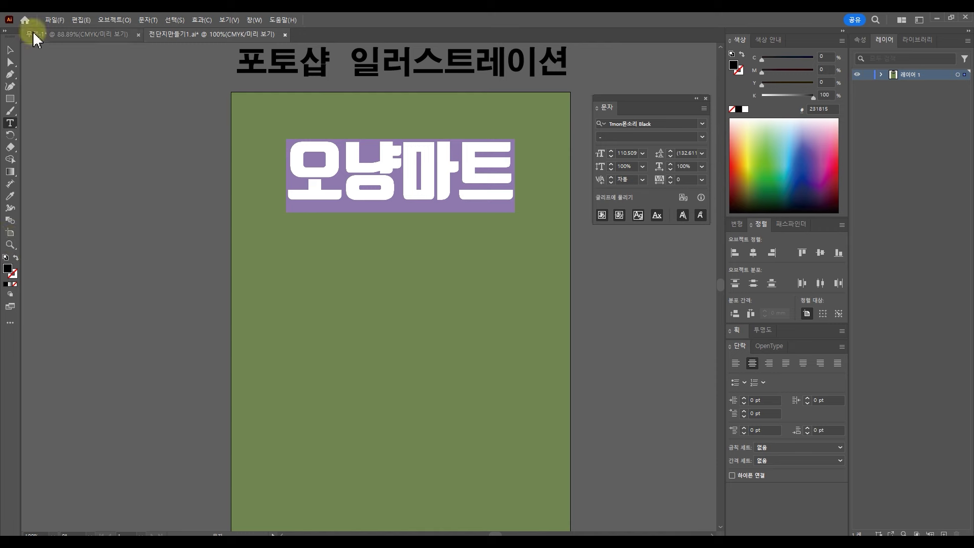
pyautogui.click(391, 271)
pyautogui.moveTo(569, 261); pyautogui.dragTo(166, 261)
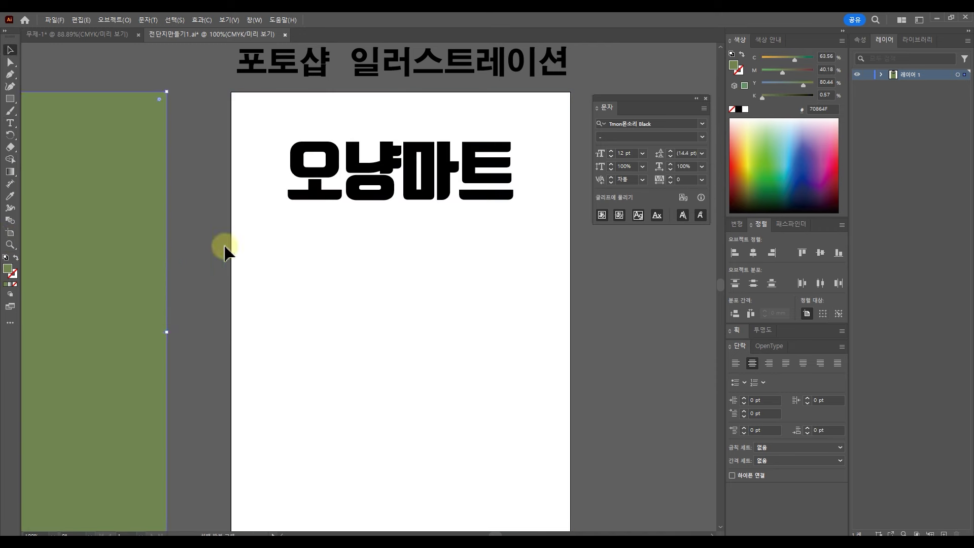
# Step: Insert 할인 into the title so it reads 오냥할인마트 and scale it down to about 68 pt
pyautogui.click(471, 195)
pyautogui.scroll(1, 493, 253)
pyautogui.moveTo(488, 198); pyautogui.dragTo(444, 261)
pyautogui.moveTo(445, 203); pyautogui.dragTo(450, 233)
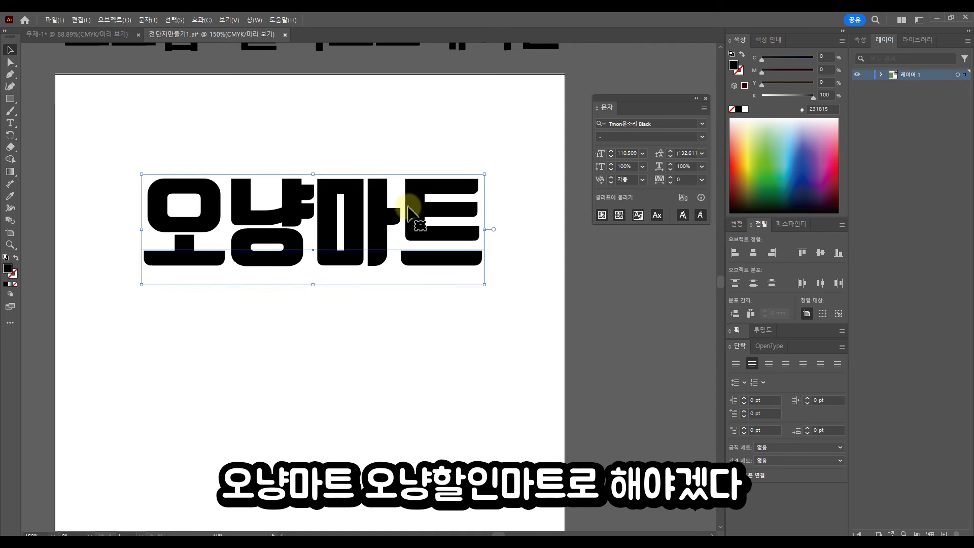
pyautogui.doubleClick(316, 206)
pyautogui.doubleClick(315, 207)
pyautogui.click(316, 207)
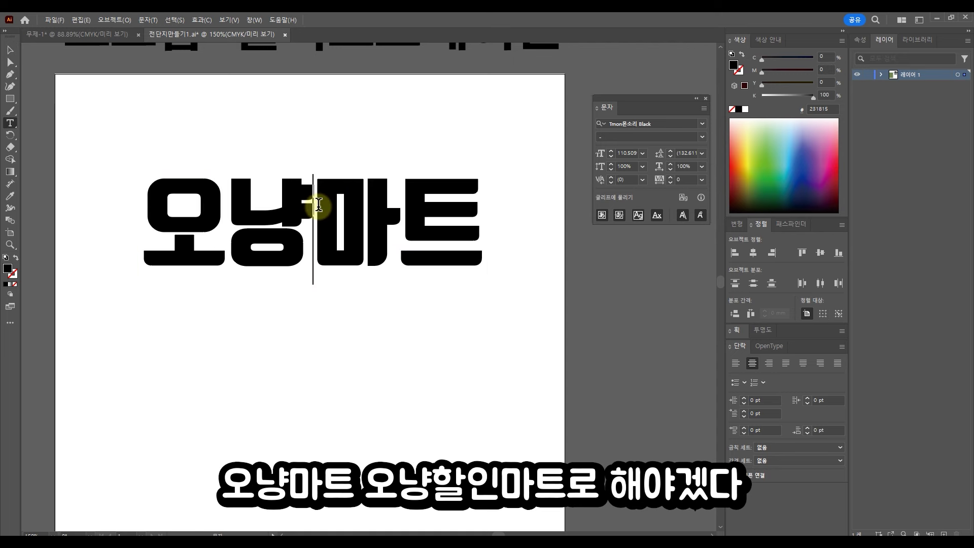
pyautogui.write('ㅎㅏㄹㅇㅣㄴ')
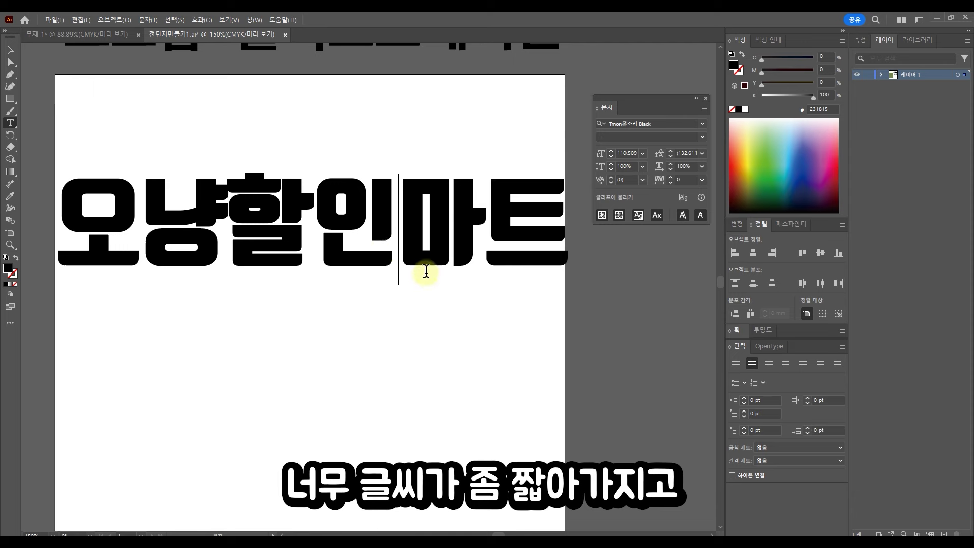
pyautogui.click(10, 50)
pyautogui.moveTo(571, 282); pyautogui.dragTo(465, 249)
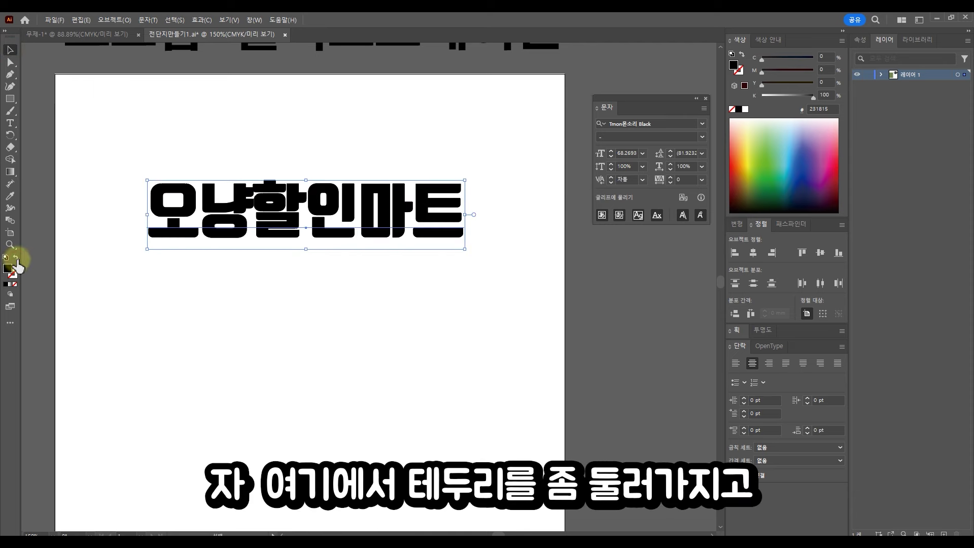
# Step: Swap the fill and stroke on a title copy stacked in place, and attach the stroke settings below the floating character settings
pyautogui.click(17, 258)
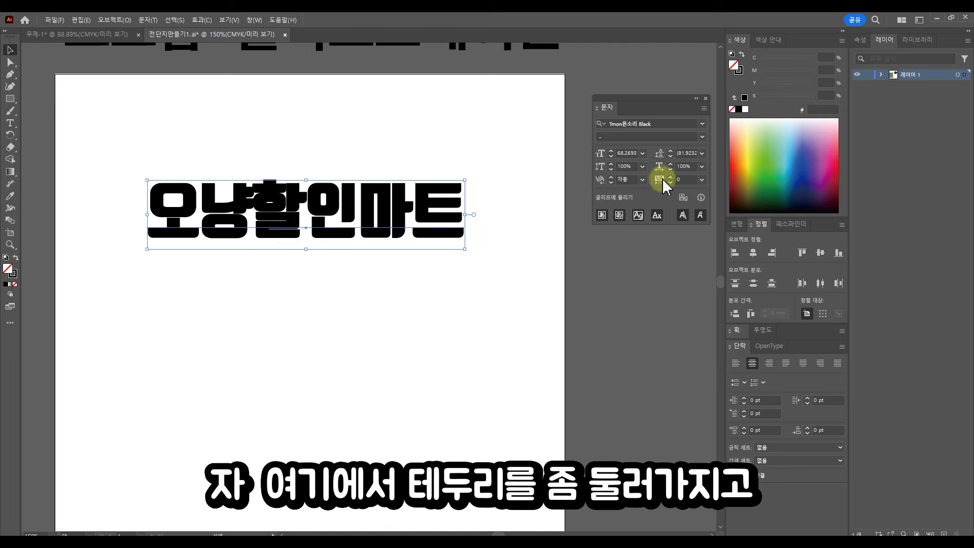
pyautogui.click(627, 153)
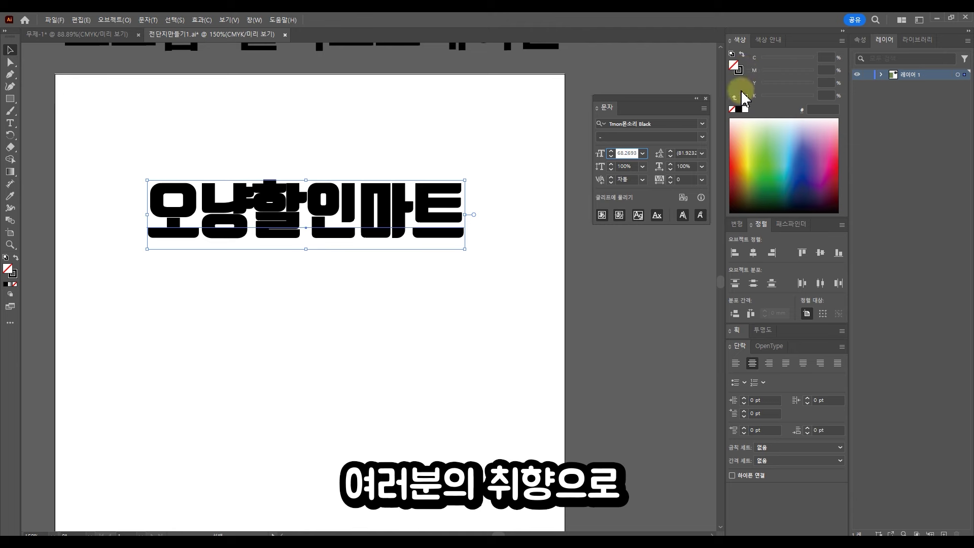
pyautogui.moveTo(747, 332); pyautogui.dragTo(607, 226)
pyautogui.click(605, 228)
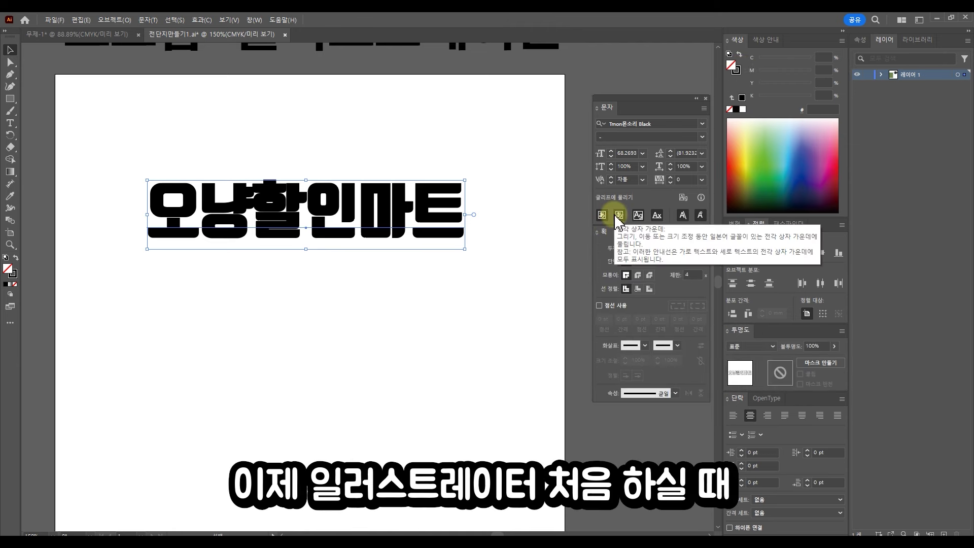
pyautogui.moveTo(677, 97); pyautogui.dragTo(660, 90)
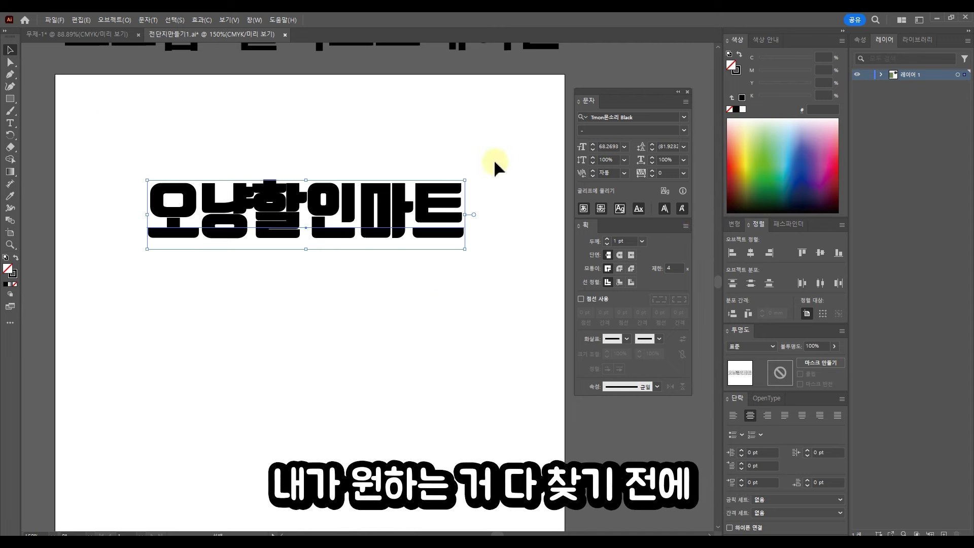
# Step: Enlarge both overlapping 오냥할인마트 copies together to about 74 pt
pyautogui.moveTo(456, 305); pyautogui.dragTo(168, 144)
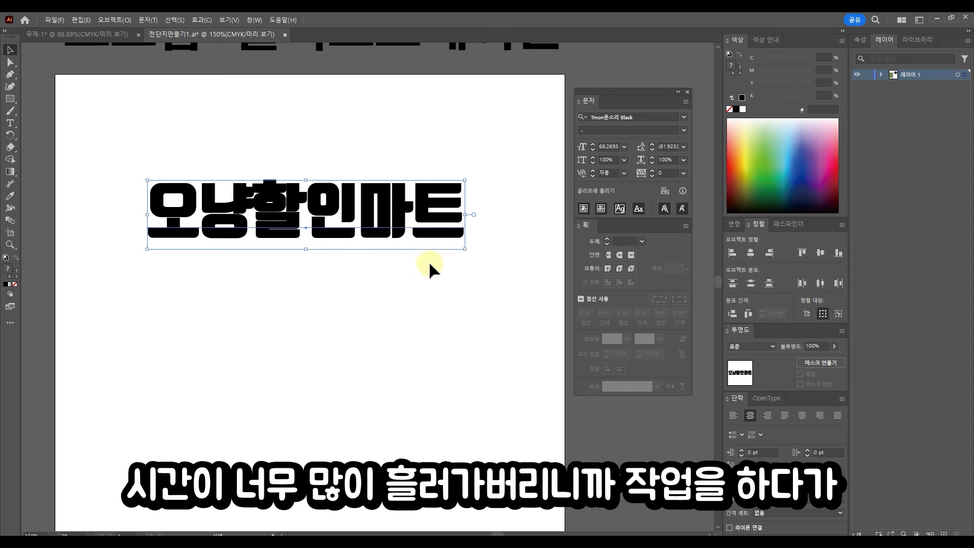
pyautogui.moveTo(466, 252); pyautogui.dragTo(477, 259)
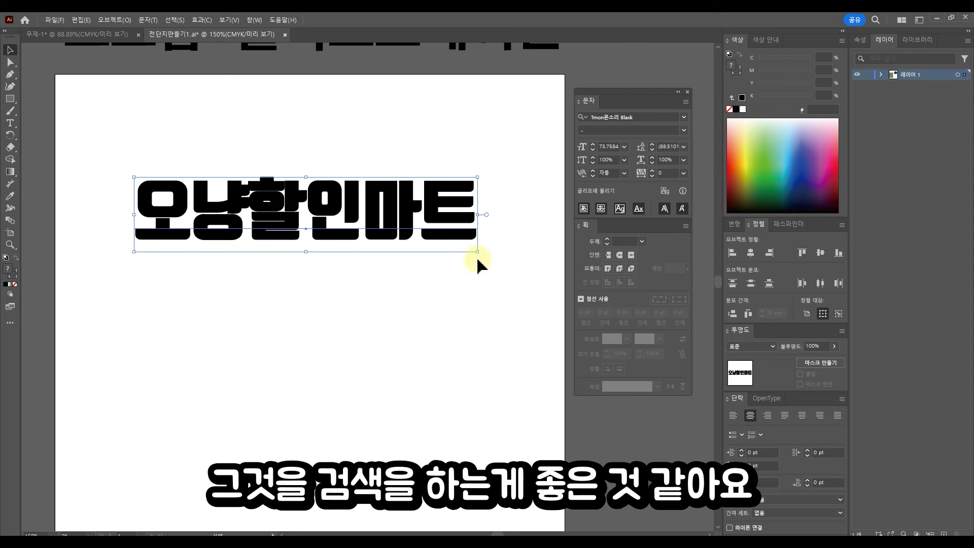
pyautogui.moveTo(479, 264); pyautogui.dragTo(217, 155)
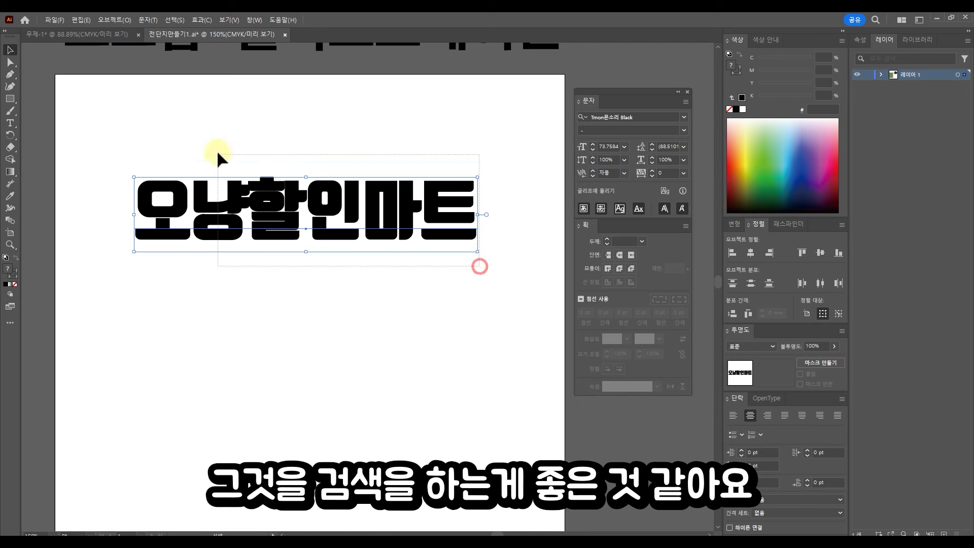
pyautogui.moveTo(344, 178); pyautogui.dragTo(349, 203)
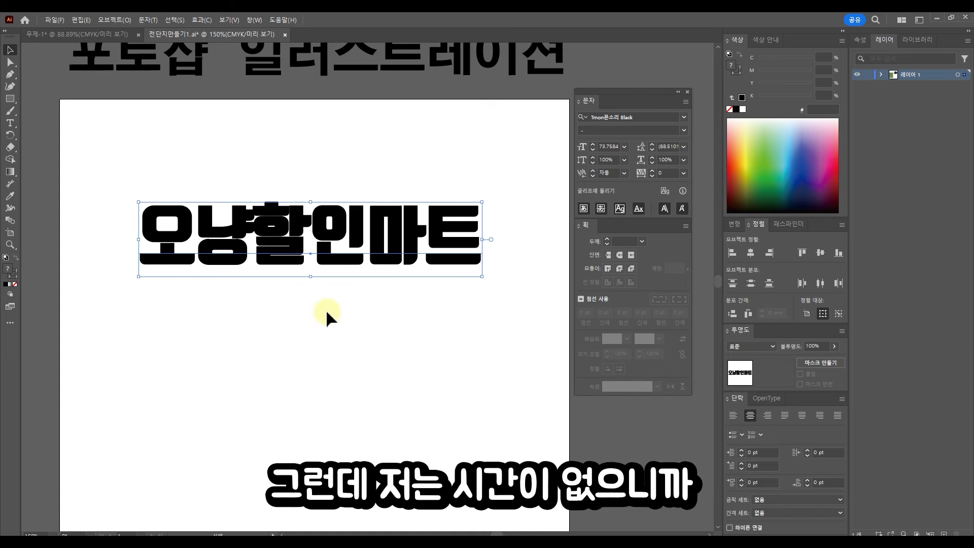
# Step: Set the stroke weight of the outlined title to 11 pt
pyautogui.moveTo(436, 289); pyautogui.dragTo(452, 294)
pyautogui.moveTo(656, 95); pyautogui.dragTo(666, 83)
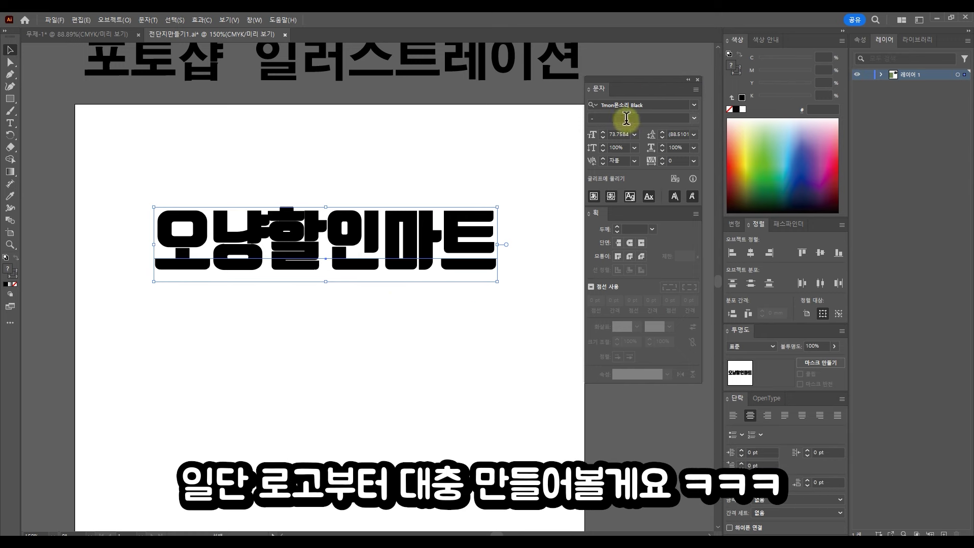
pyautogui.write('11')
pyautogui.press('Return')
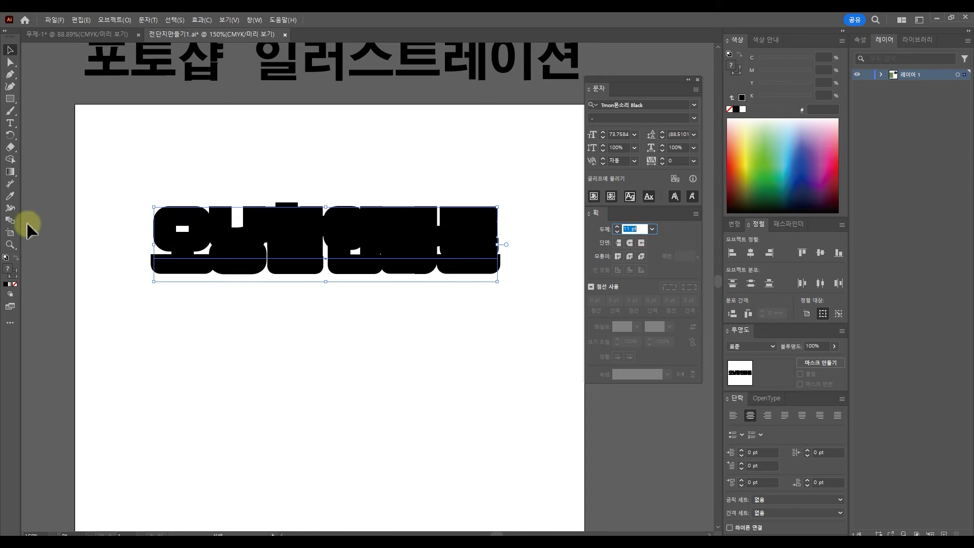
pyautogui.click(10, 196)
pyautogui.click(267, 178)
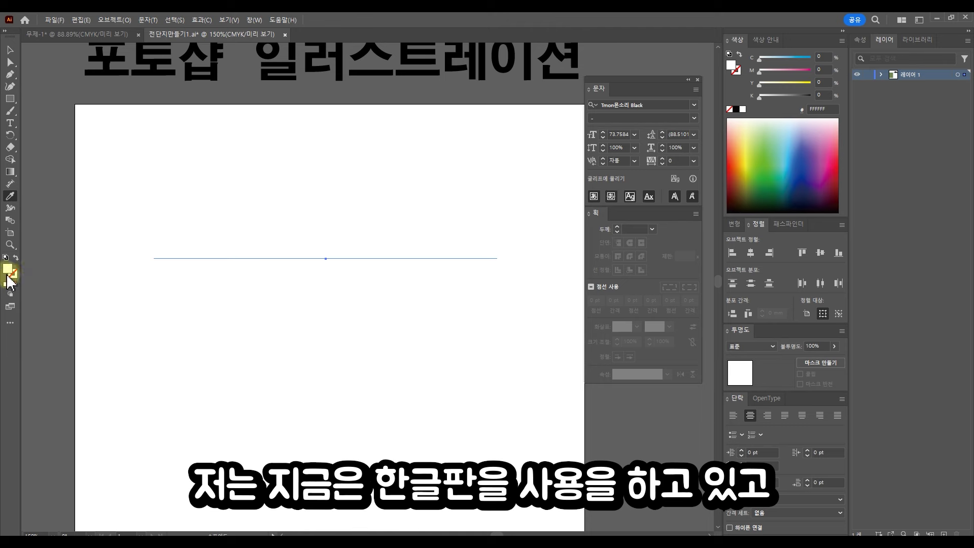
pyautogui.click(10, 50)
pyautogui.moveTo(326, 259); pyautogui.dragTo(326, 361)
pyautogui.hotkey('ctrl', 'z')
pyautogui.hotkey('ctrl', 'z')
# Step: Move the filled title copy directly below the outlined copy and bring the green background back onto the artboard
pyautogui.click(16, 258)
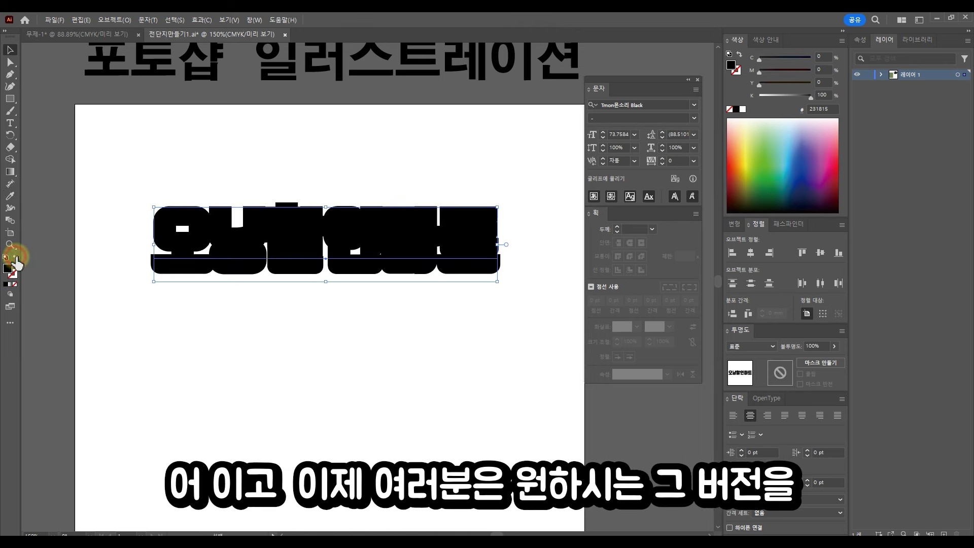
pyautogui.moveTo(338, 239); pyautogui.dragTo(337, 309)
pyautogui.click(385, 223)
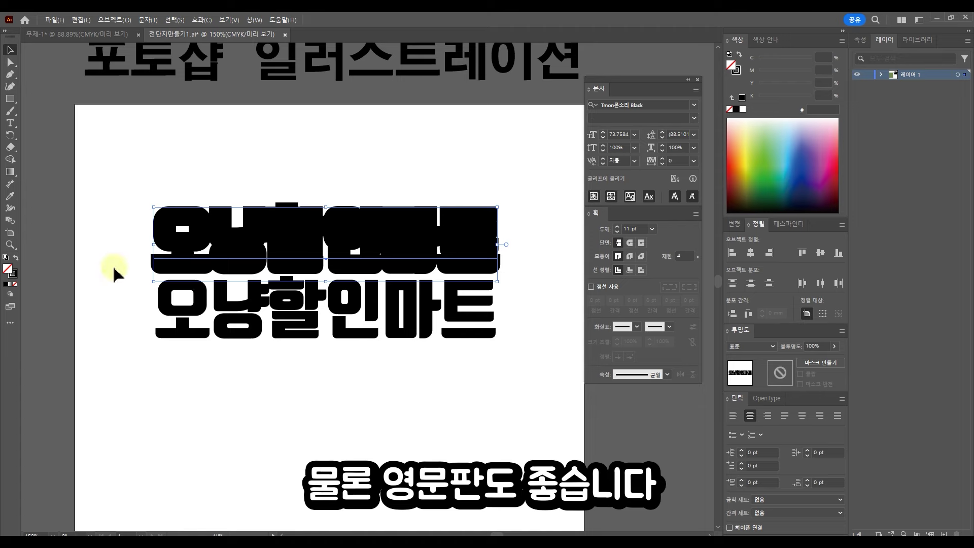
pyautogui.moveTo(66, 208); pyautogui.dragTo(326, 211)
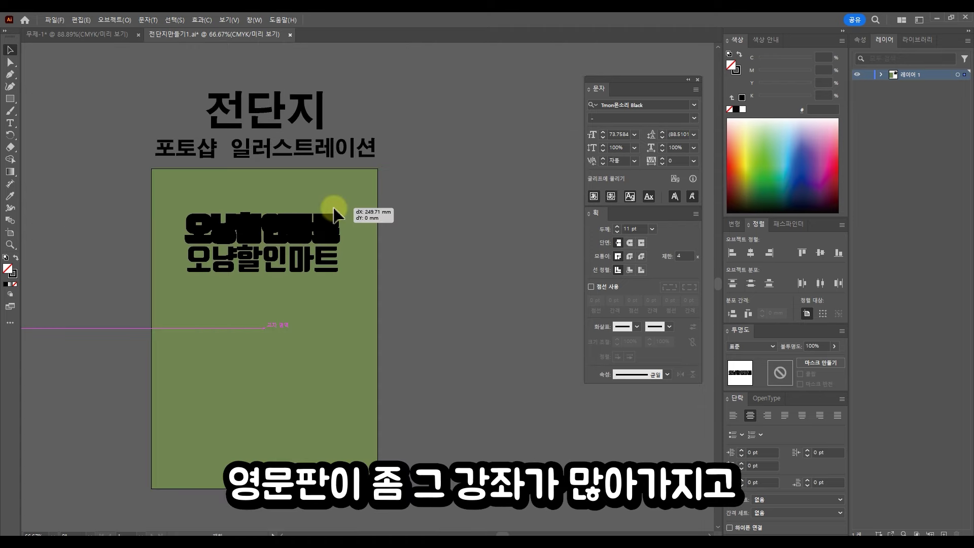
# Step: Change the outlined title copy's stroke to white #FFFFFF with round caps and round corners
pyautogui.hotkey('ctrl', '+')
pyautogui.hotkey('ctrl', '+')
pyautogui.hotkey('ctrl', '+')
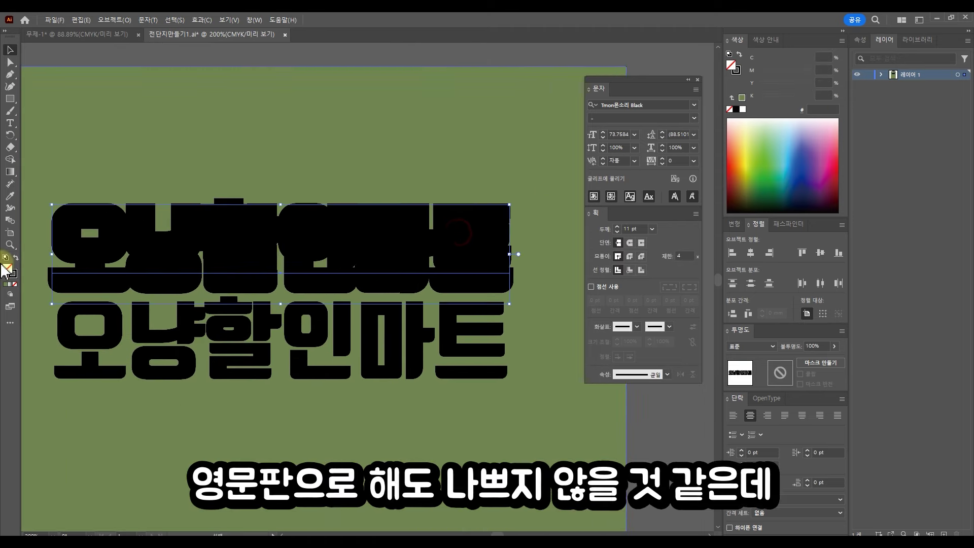
pyautogui.doubleClick(14, 275)
pyautogui.moveTo(565, 277)
pyautogui.mouseDown()
pyautogui.moveTo(562, 263)
pyautogui.moveTo(555, 268)
pyautogui.mouseUp()
pyautogui.click(787, 275)
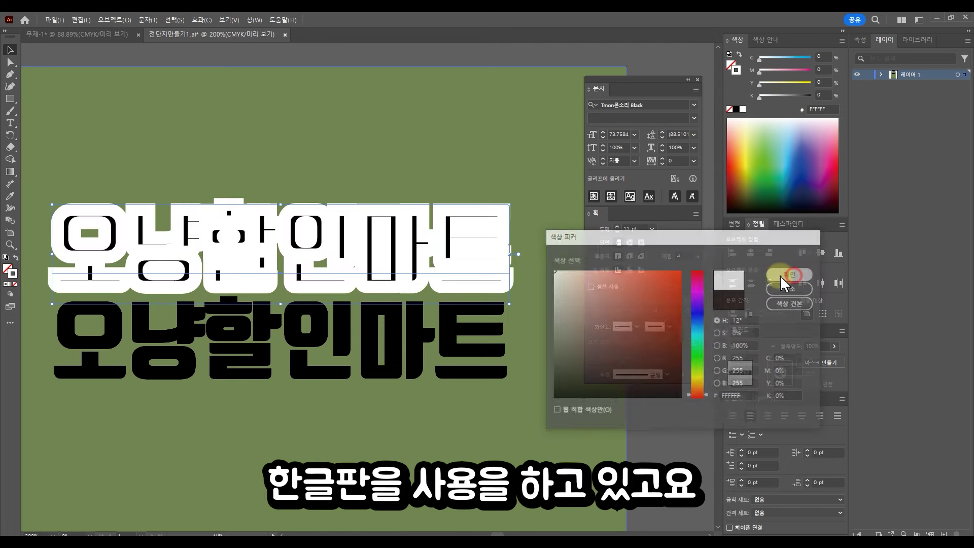
pyautogui.click(361, 60)
pyautogui.moveTo(422, 130); pyautogui.dragTo(460, 128)
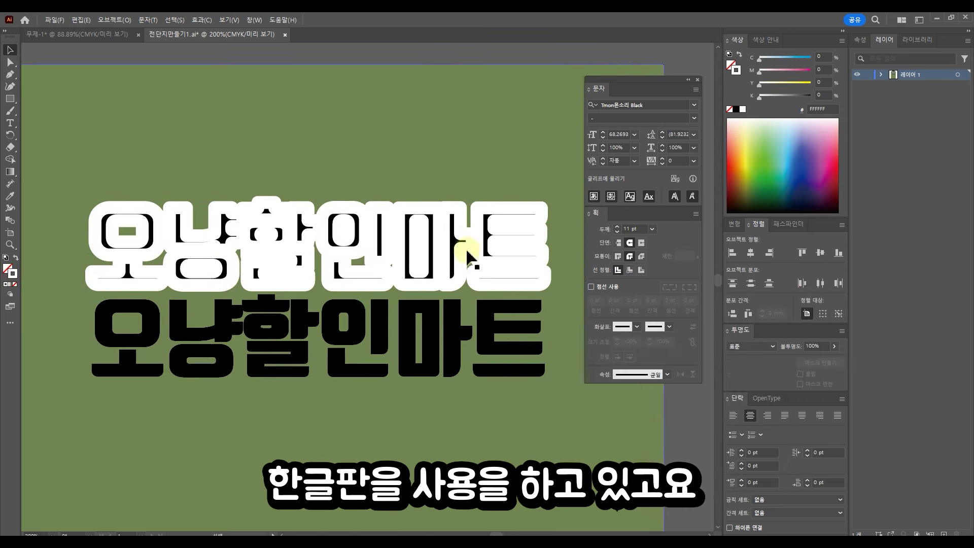
# Step: Place the black filled title exactly over the white-outlined copy
pyautogui.moveTo(470, 256); pyautogui.dragTo(457, 268)
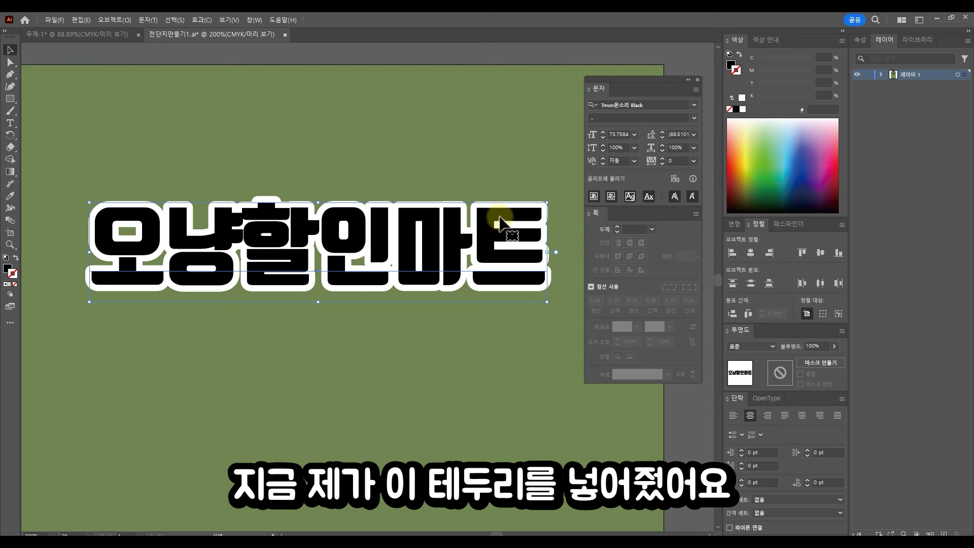
pyautogui.click(522, 112)
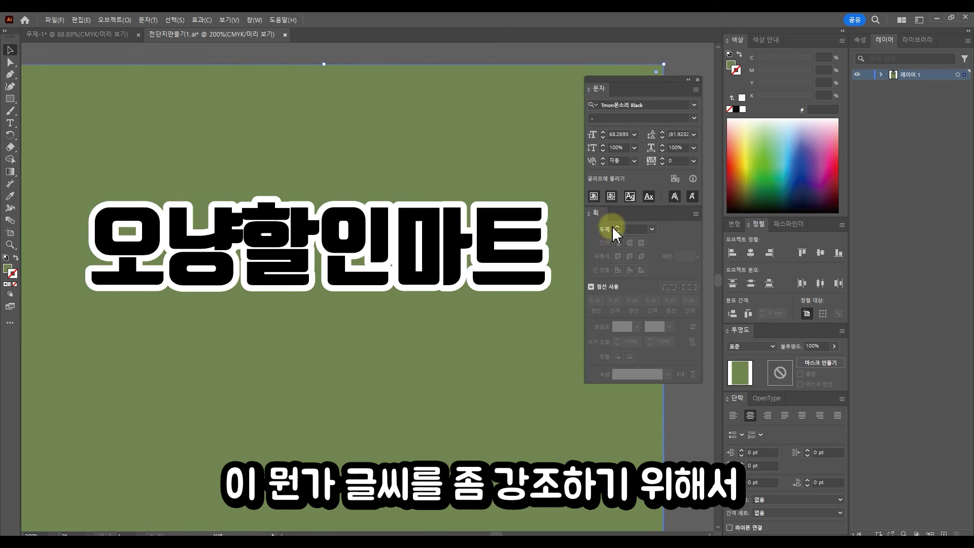
# Step: Recolour the first two letters of the filled title, 오냥, to an orange-brown
pyautogui.click(490, 230)
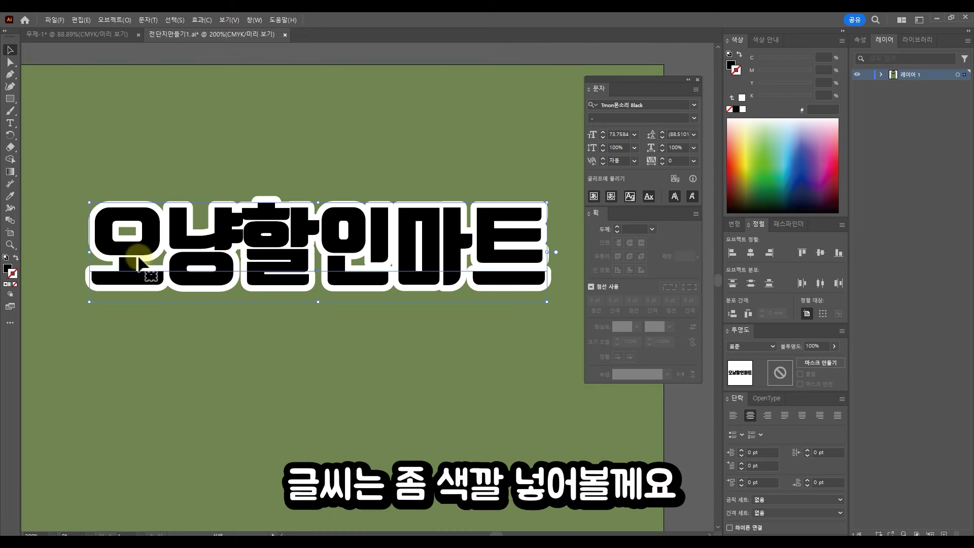
pyautogui.doubleClick(291, 248)
pyautogui.moveTo(221, 222); pyautogui.dragTo(39, 238)
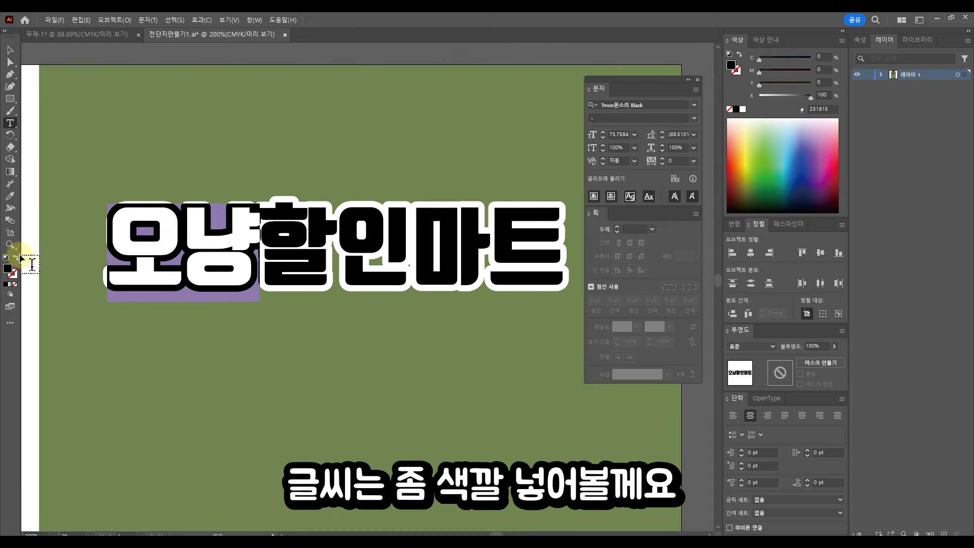
pyautogui.doubleClick(8, 268)
pyautogui.moveTo(646, 322); pyautogui.dragTo(669, 302)
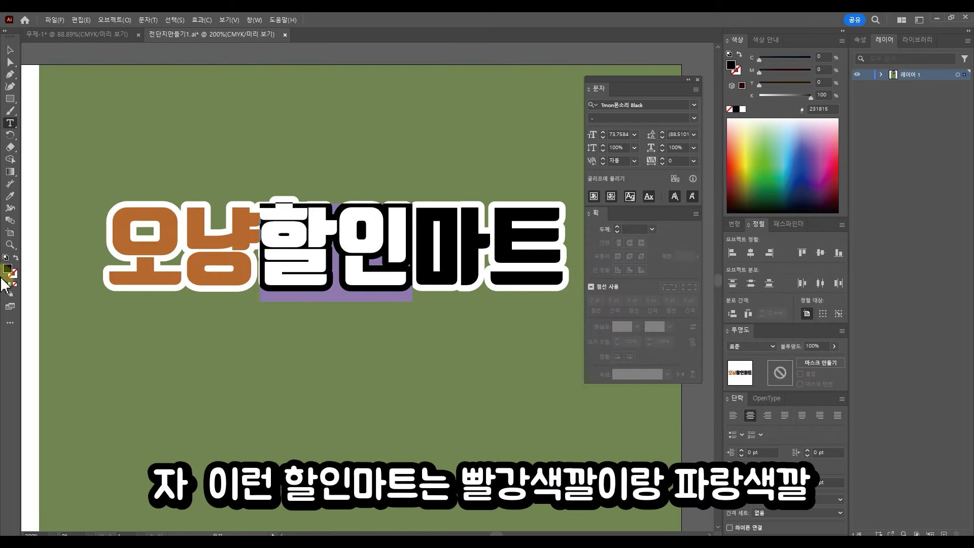
# Step: Recolour the middle letters 할인 of the filled title to bright red #FF2E12
pyautogui.doubleClick(8, 268)
pyautogui.click(667, 273)
pyautogui.moveTo(667, 273); pyautogui.dragTo(669, 260)
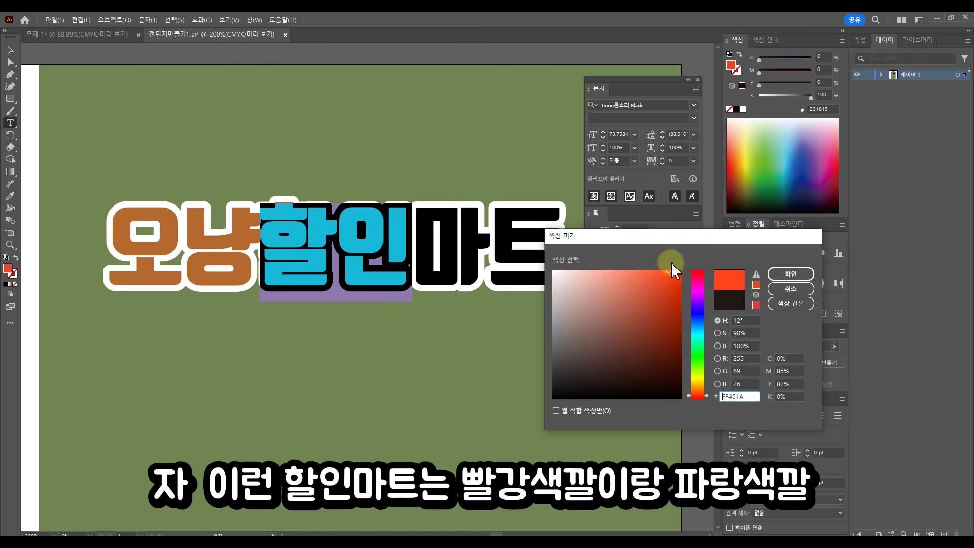
pyautogui.moveTo(701, 403); pyautogui.dragTo(701, 405)
pyautogui.moveTo(664, 311); pyautogui.dragTo(674, 254)
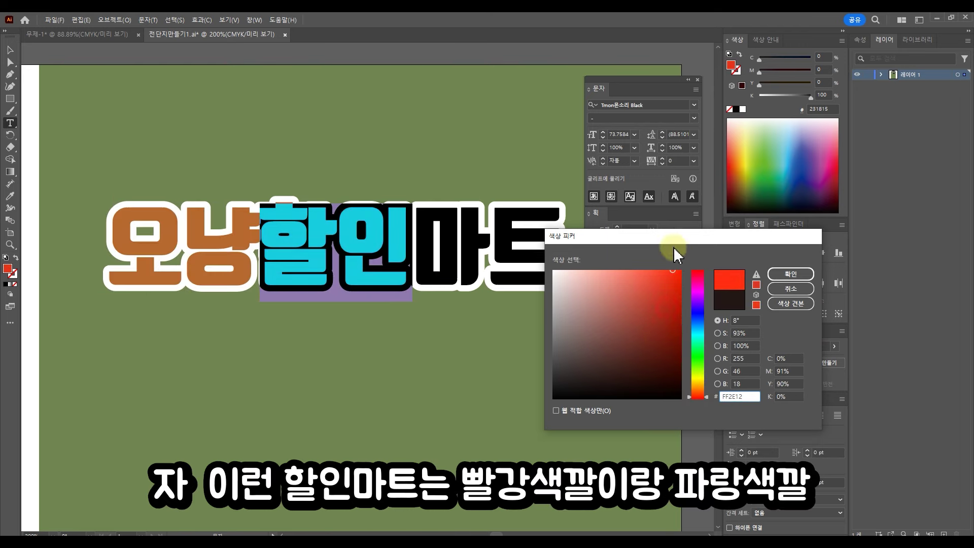
pyautogui.click(789, 274)
# Step: Recolour the last two letters of the filled title, 마트, to mustard yellow
pyautogui.moveTo(416, 233); pyautogui.dragTo(563, 228)
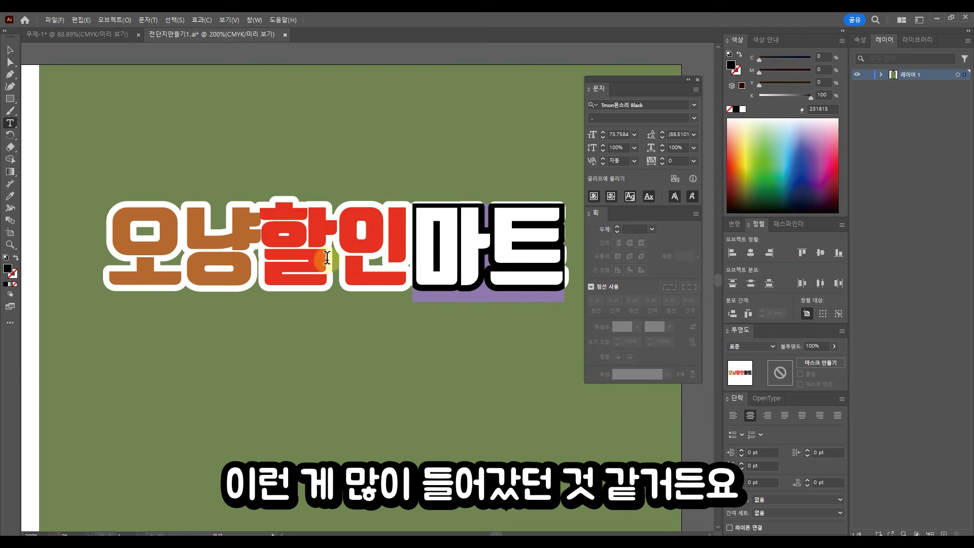
pyautogui.doubleClick(8, 268)
pyautogui.moveTo(648, 290)
pyautogui.mouseDown()
pyautogui.moveTo(662, 315)
pyautogui.moveTo(637, 311)
pyautogui.moveTo(629, 326)
pyautogui.moveTo(662, 302)
pyautogui.mouseUp()
pyautogui.click(700, 384)
pyautogui.moveTo(701, 391); pyautogui.dragTo(701, 370)
pyautogui.moveTo(662, 302)
pyautogui.mouseDown()
pyautogui.moveTo(646, 320)
pyautogui.moveTo(620, 311)
pyautogui.moveTo(639, 319)
pyautogui.moveTo(661, 304)
pyautogui.mouseUp()
pyautogui.click(704, 382)
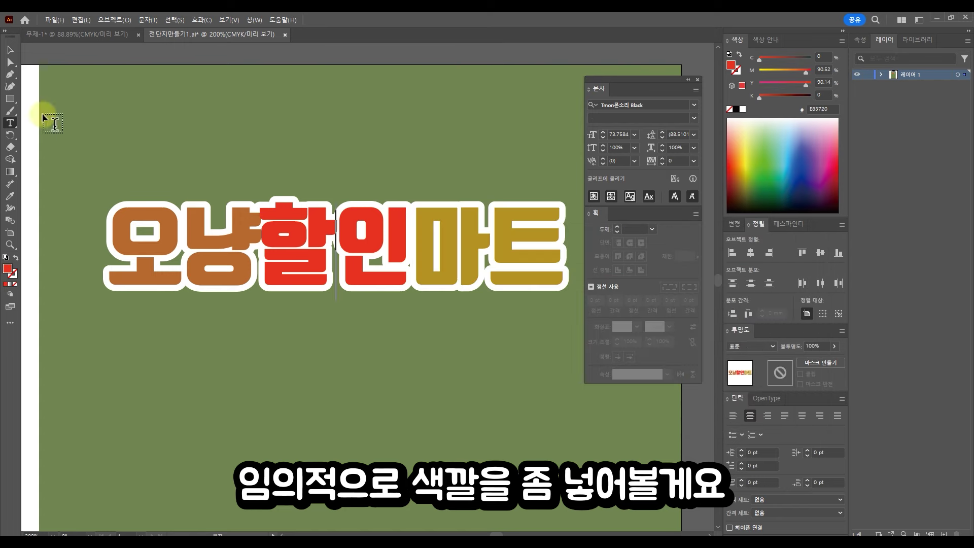
# Step: Recolour all the letters of the filled title 오냥할인마트 to a single orange-red #FF451A
pyautogui.click(10, 50)
pyautogui.scroll(-1, 429, 249)
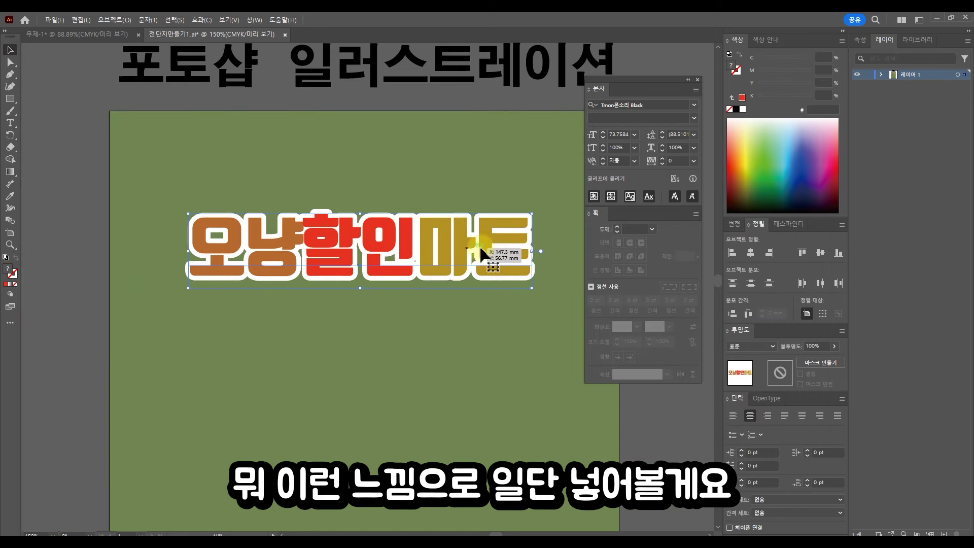
pyautogui.moveTo(491, 254); pyautogui.dragTo(438, 295)
pyautogui.doubleClick(339, 294)
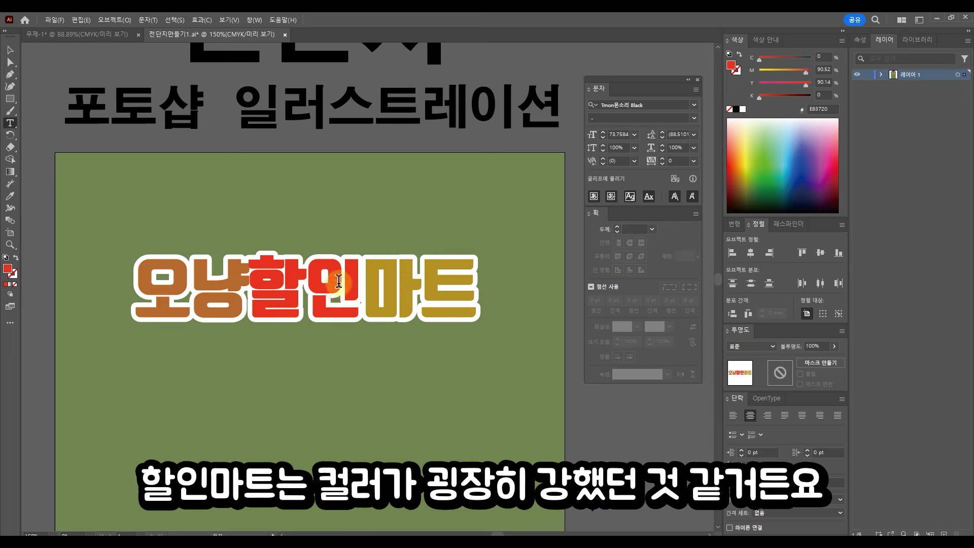
pyautogui.hotkey('ctrl', 'a')
pyautogui.doubleClick(10, 270)
pyautogui.moveTo(637, 309); pyautogui.dragTo(648, 265)
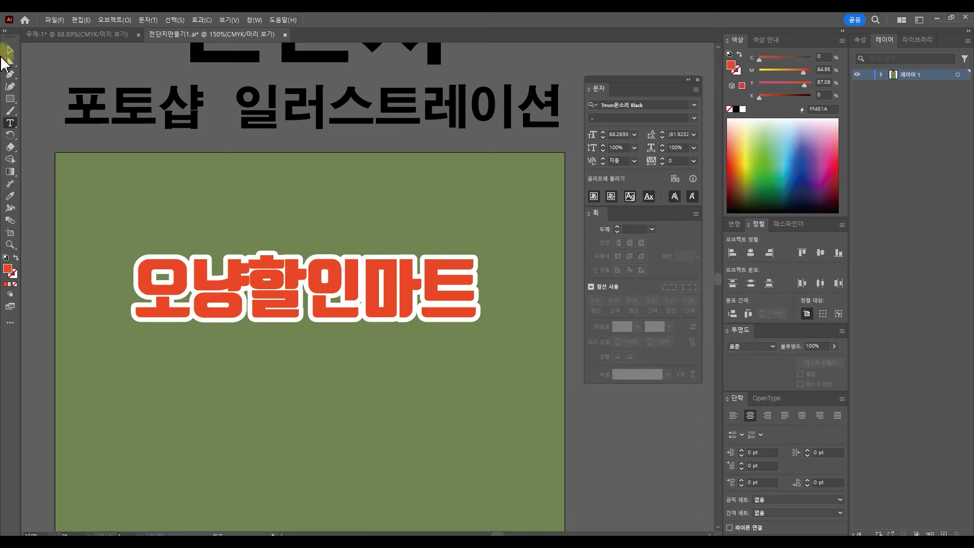
pyautogui.click(9, 50)
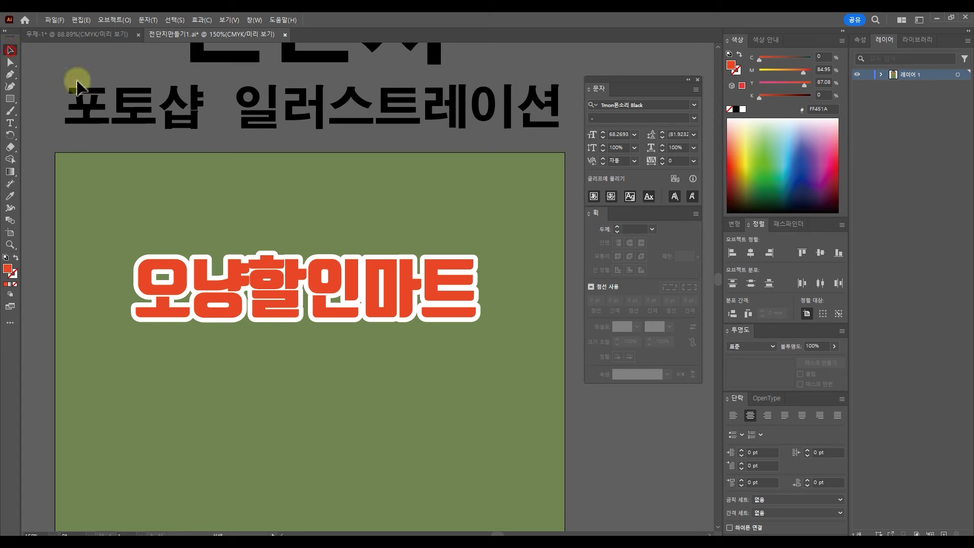
pyautogui.click(445, 282)
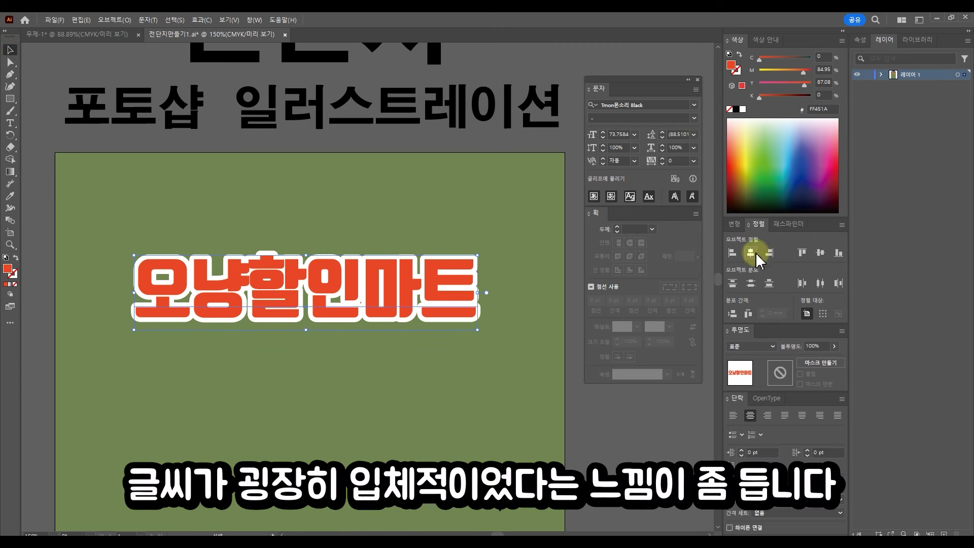
# Step: Change the green background rectangle's fill to a light cream, #EAE8D8
pyautogui.click(494, 304)
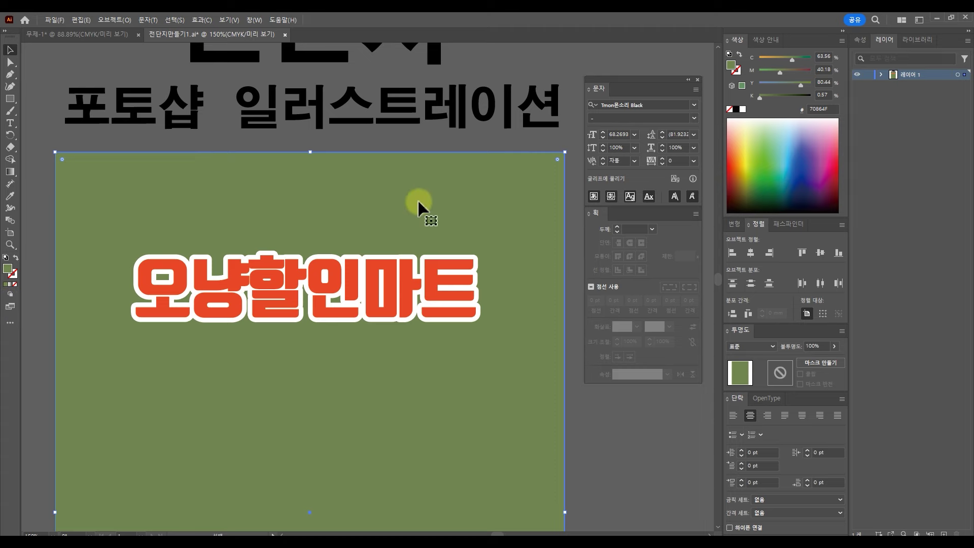
pyautogui.doubleClick(7, 269)
pyautogui.moveTo(661, 269)
pyautogui.mouseDown()
pyautogui.moveTo(596, 289)
pyautogui.moveTo(551, 287)
pyautogui.mouseUp()
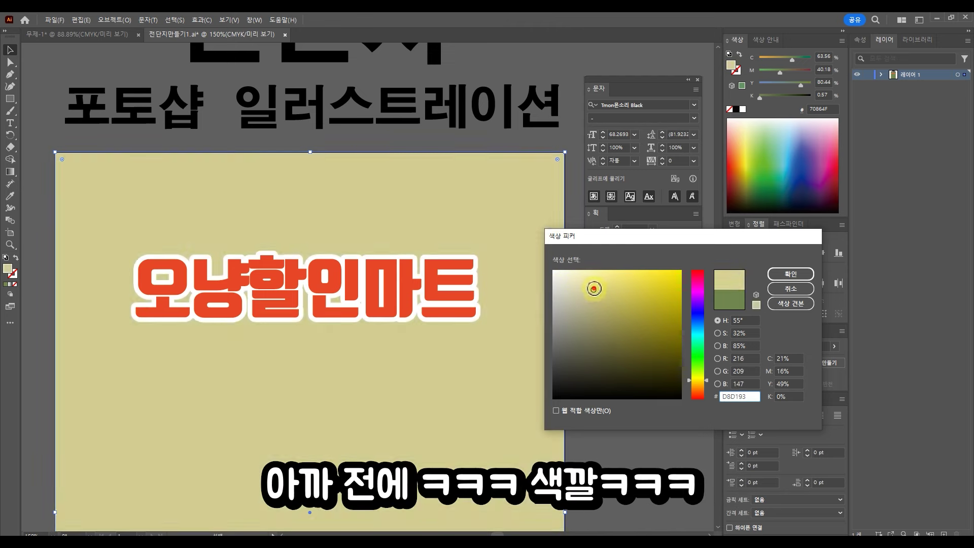
pyautogui.moveTo(594, 288); pyautogui.dragTo(562, 281)
pyautogui.click(792, 275)
pyautogui.click(549, 142)
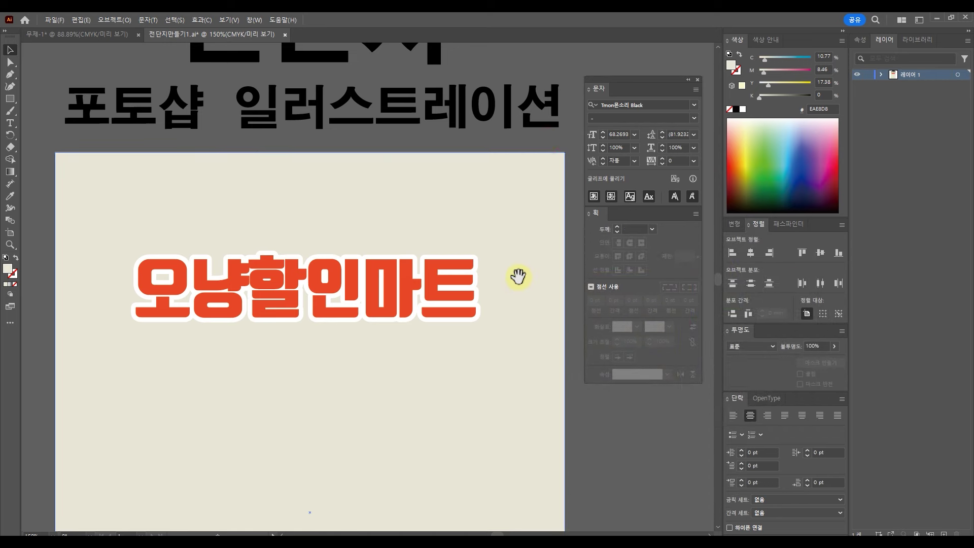
# Step: Draw a thin full-width bar along the artboard's upper edge and fill it with terracotta orange
pyautogui.moveTo(516, 280); pyautogui.dragTo(538, 279)
pyautogui.moveTo(374, 311); pyautogui.dragTo(347, 258)
pyautogui.click(9, 98)
pyautogui.moveTo(63, 113); pyautogui.dragTo(573, 120)
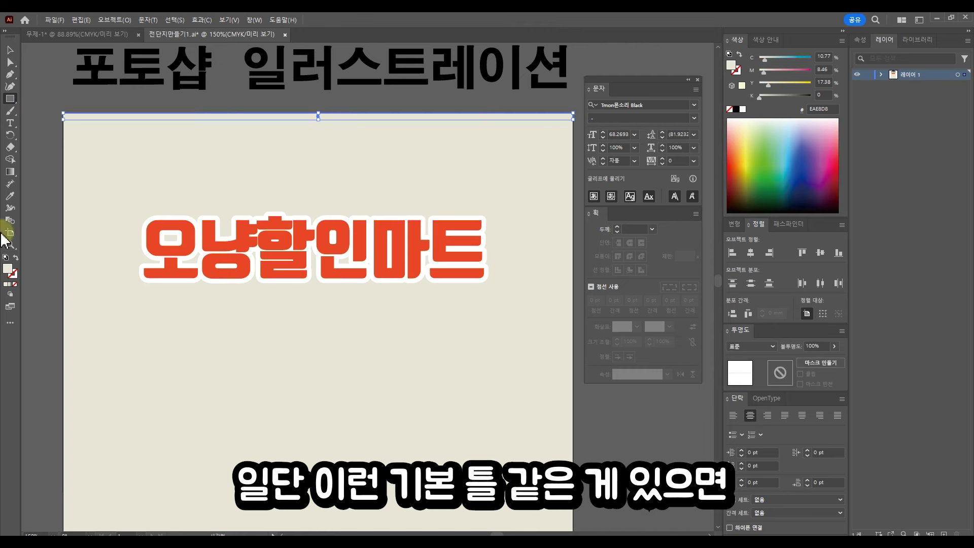
pyautogui.doubleClick(8, 269)
pyautogui.moveTo(642, 322)
pyautogui.mouseDown()
pyautogui.moveTo(577, 329)
pyautogui.moveTo(607, 322)
pyautogui.moveTo(629, 300)
pyautogui.mouseUp()
pyautogui.click(699, 392)
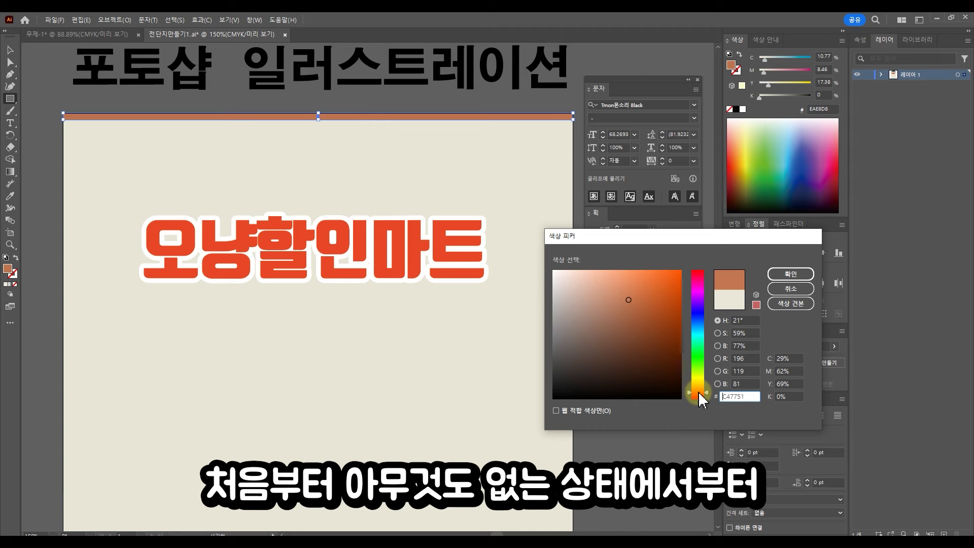
pyautogui.click(790, 274)
# Step: Copy the terracotta bar to the lower edge of the artboard
pyautogui.press('v')
pyautogui.click(180, 124)
pyautogui.click(208, 118)
pyautogui.moveTo(208, 119); pyautogui.dragTo(339, 231)
pyautogui.scroll(-3, 228, 426)
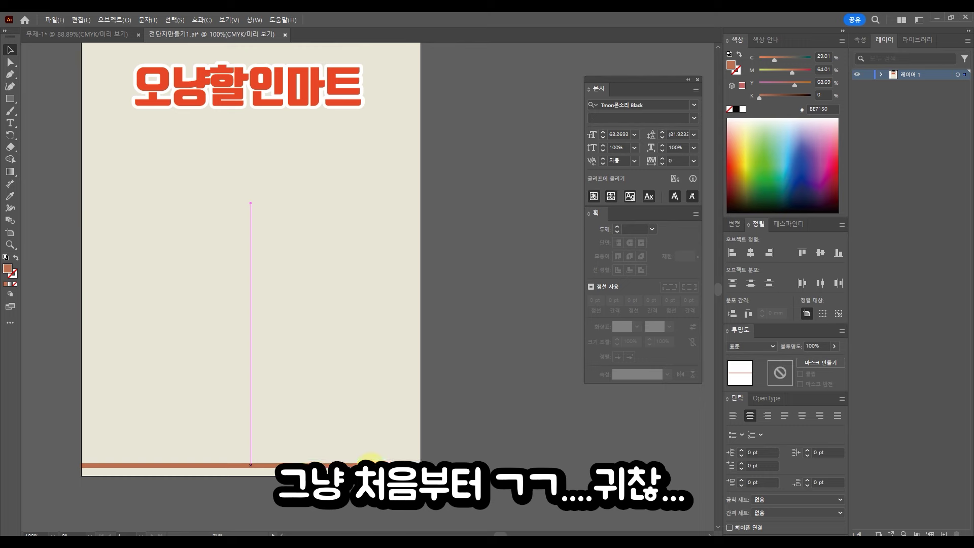
pyautogui.moveTo(372, 461); pyautogui.dragTo(372, 474)
pyautogui.click(483, 324)
# Step: Draw a large rectangle below the title in its orange-red, round its corners and widen it toward the right margin
pyautogui.moveTo(374, 253); pyautogui.dragTo(485, 342)
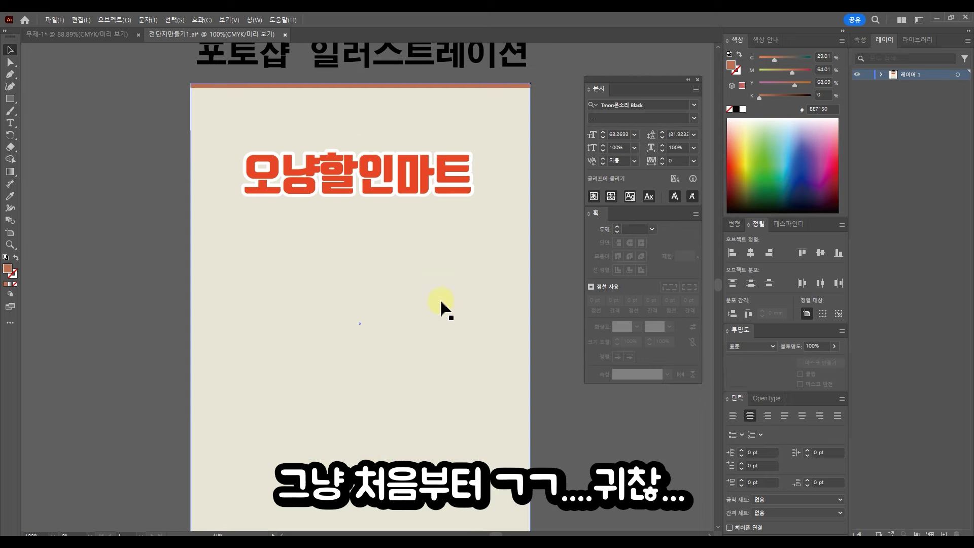
pyautogui.scroll(2, 441, 307)
pyautogui.moveTo(426, 199); pyautogui.dragTo(503, 341)
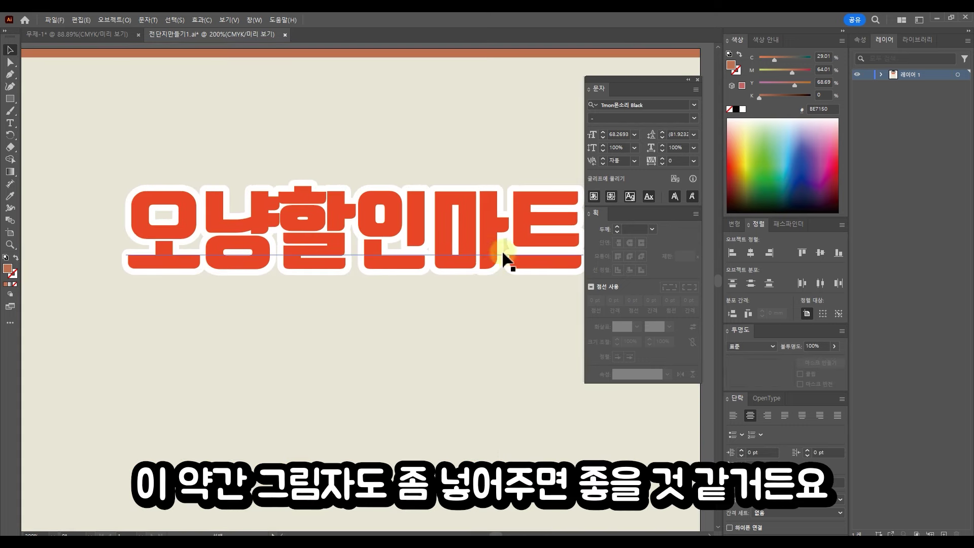
pyautogui.click(533, 241)
pyautogui.moveTo(508, 288); pyautogui.dragTo(475, 320)
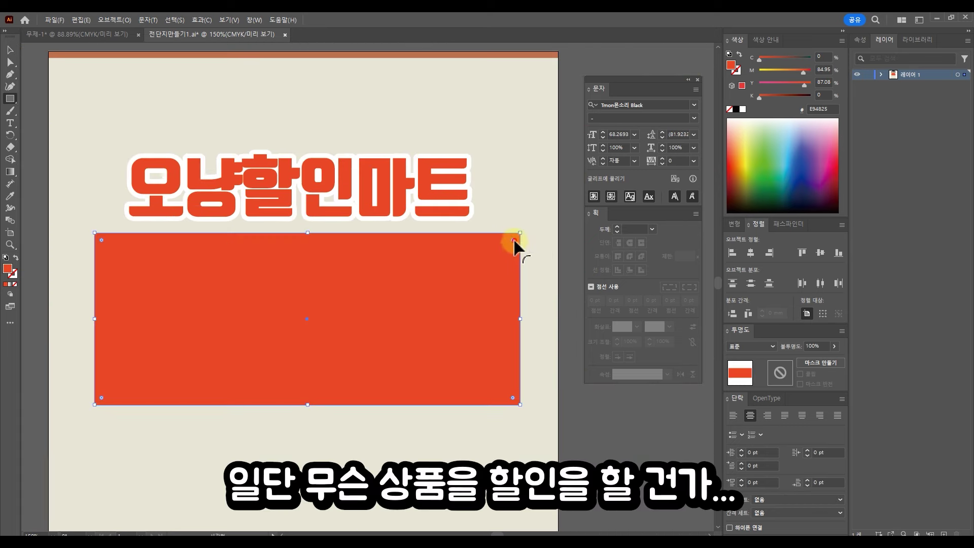
pyautogui.moveTo(515, 246); pyautogui.dragTo(505, 260)
pyautogui.click(10, 50)
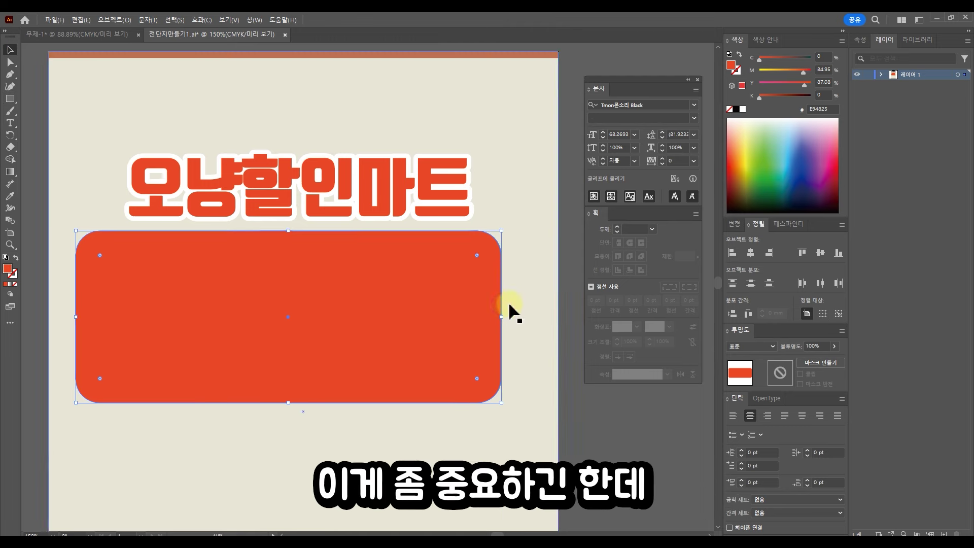
pyautogui.moveTo(504, 319); pyautogui.dragTo(525, 317)
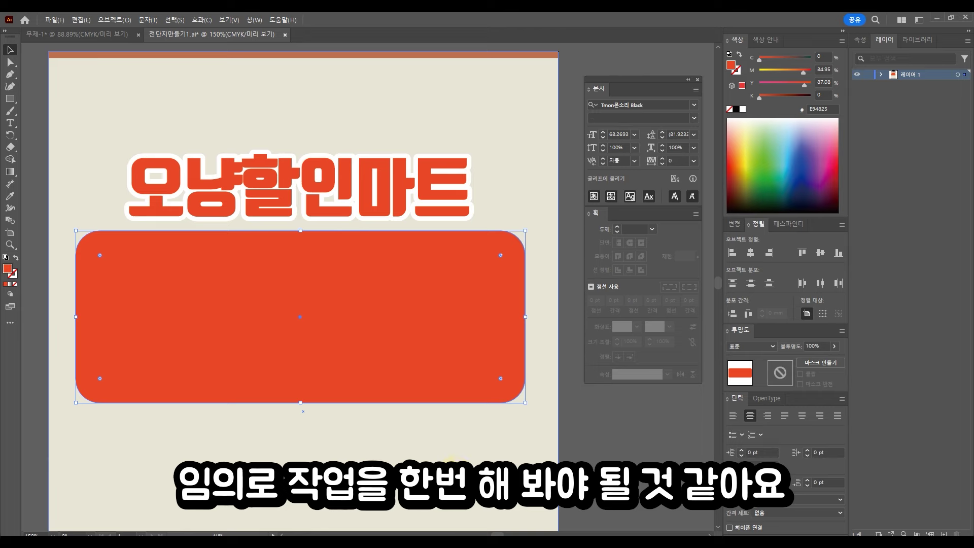
# Step: Switch to Photoshop and dock the floating strawberry cake photo as a document tab, enlarged for tracing
pyautogui.click(374, 513)
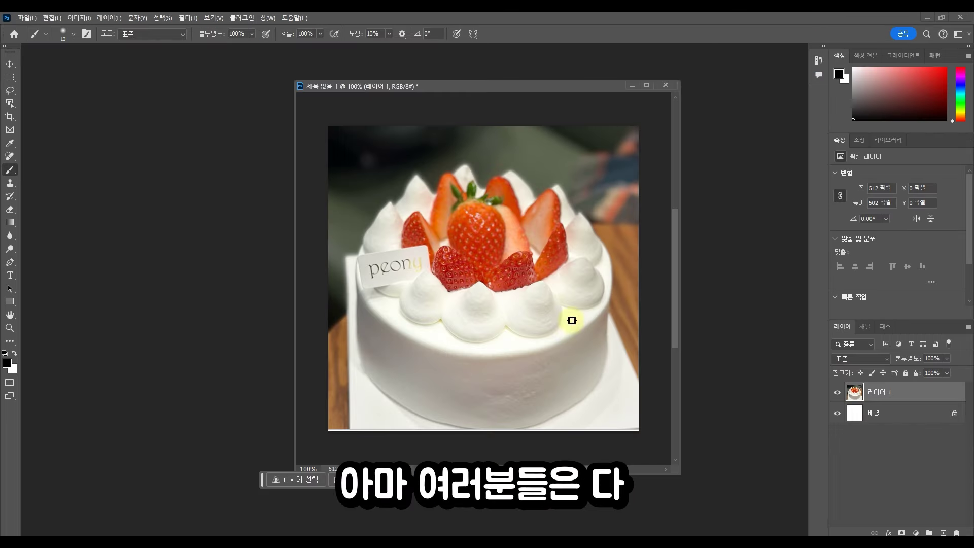
pyautogui.moveTo(596, 88); pyautogui.dragTo(534, 52)
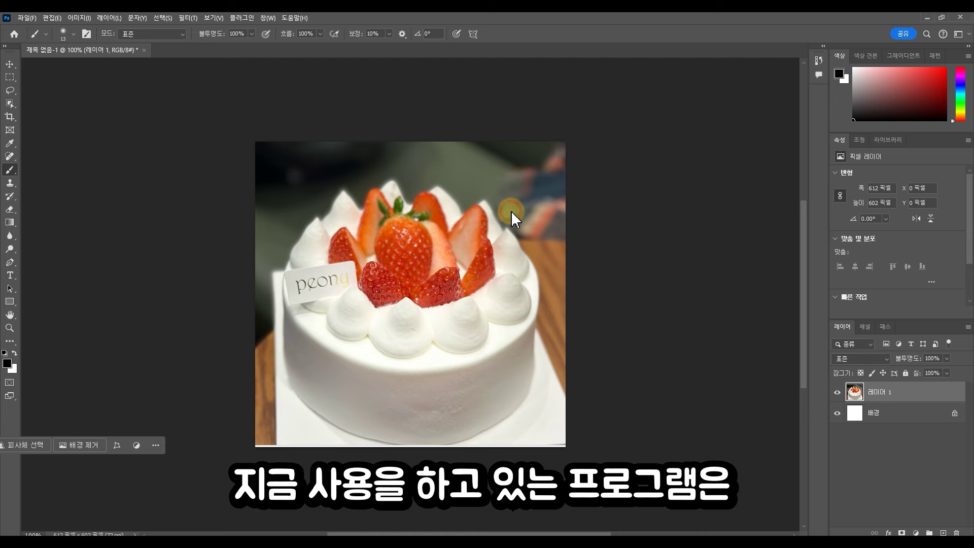
pyautogui.scroll(4, 419, 284)
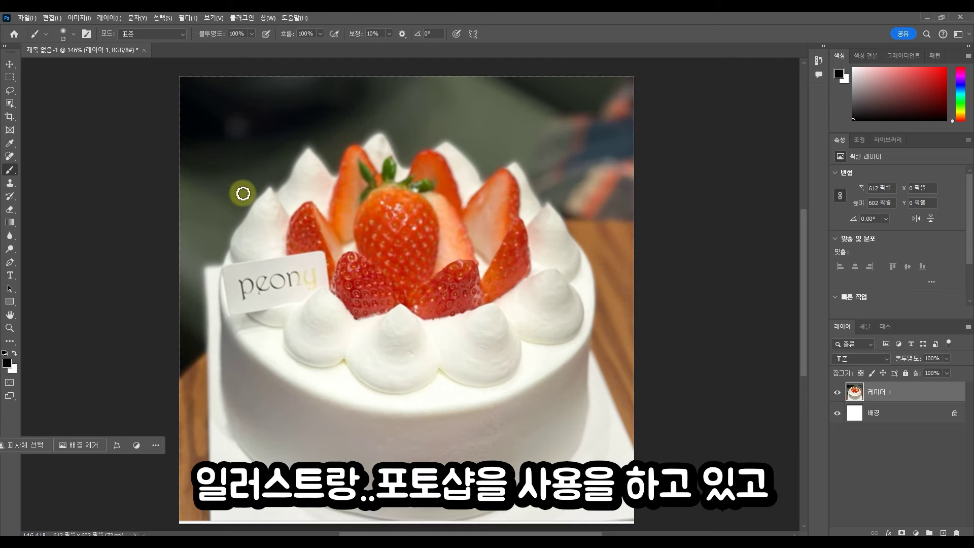
# Step: Start a Pen tool path at the left cream peak and trace the cake's outline down to the peony card
pyautogui.click(11, 262)
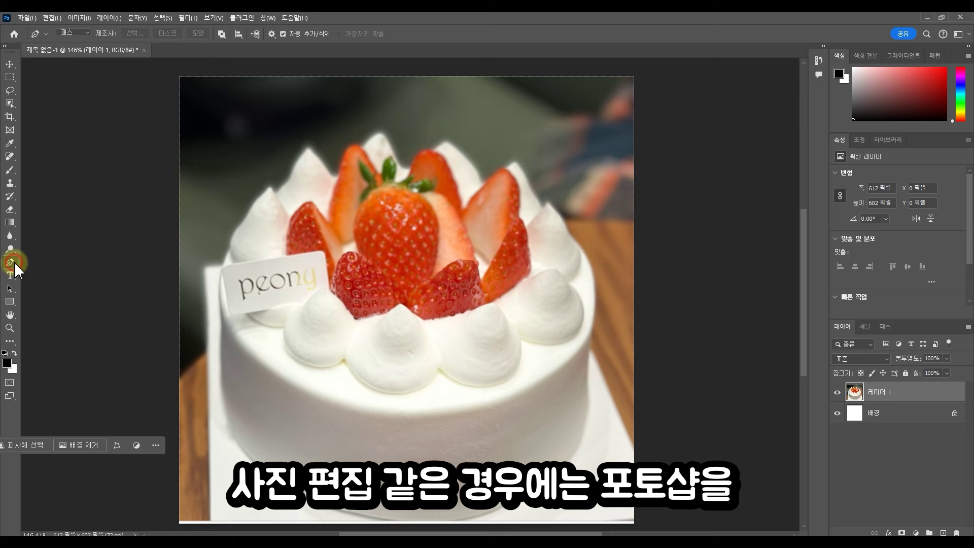
pyautogui.click(393, 275)
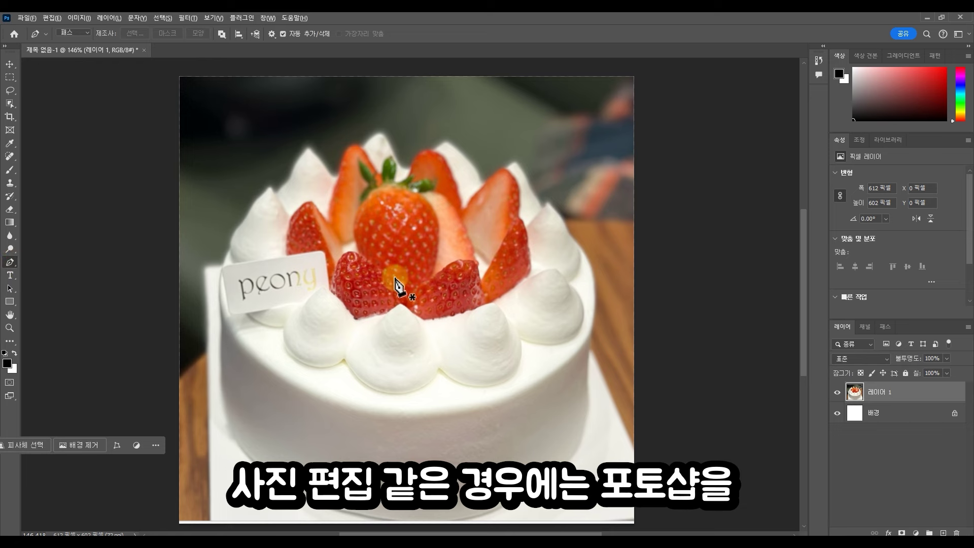
pyautogui.scroll(2, 386, 276)
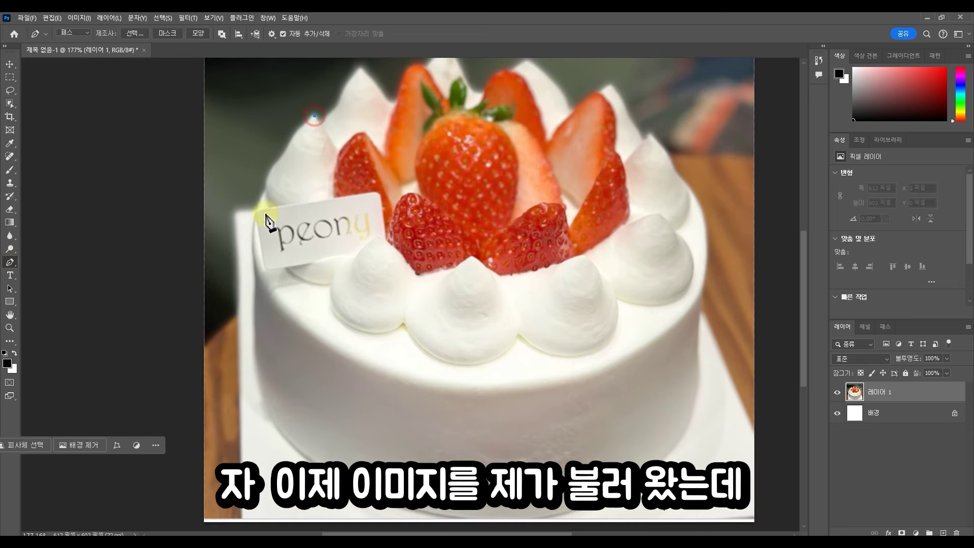
pyautogui.click(284, 154)
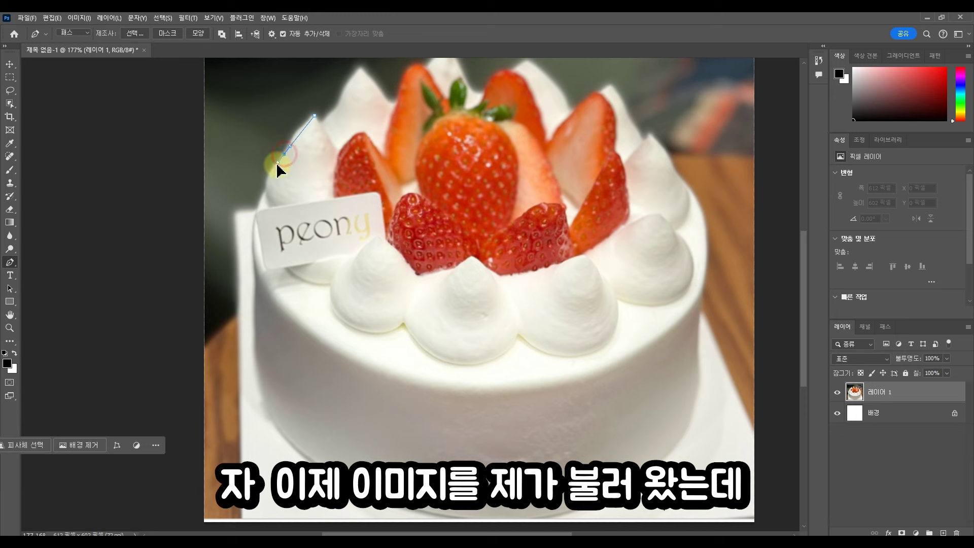
pyautogui.keyDown('alt'); pyautogui.click(266, 193); pyautogui.keyUp('alt')
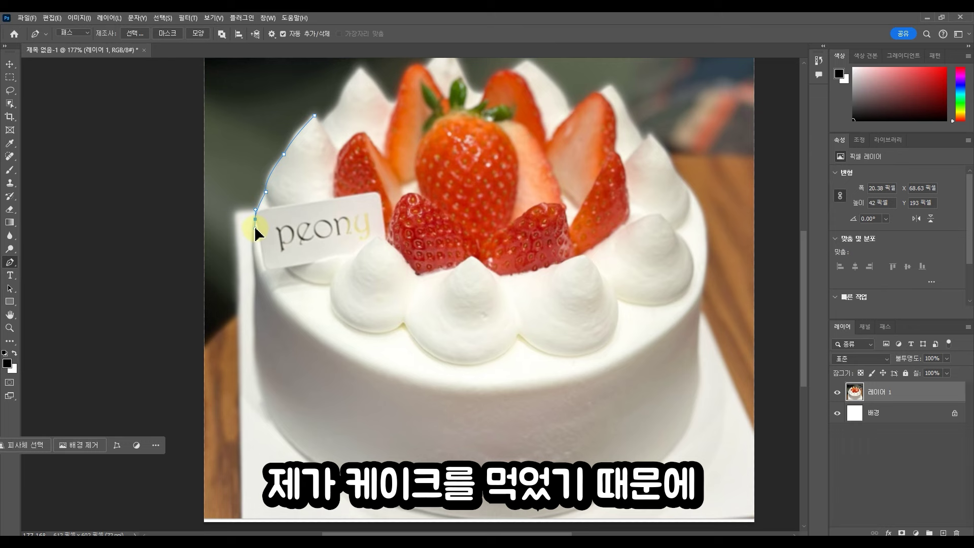
pyautogui.keyDown('alt'); pyautogui.click(256, 219); pyautogui.keyUp('alt')
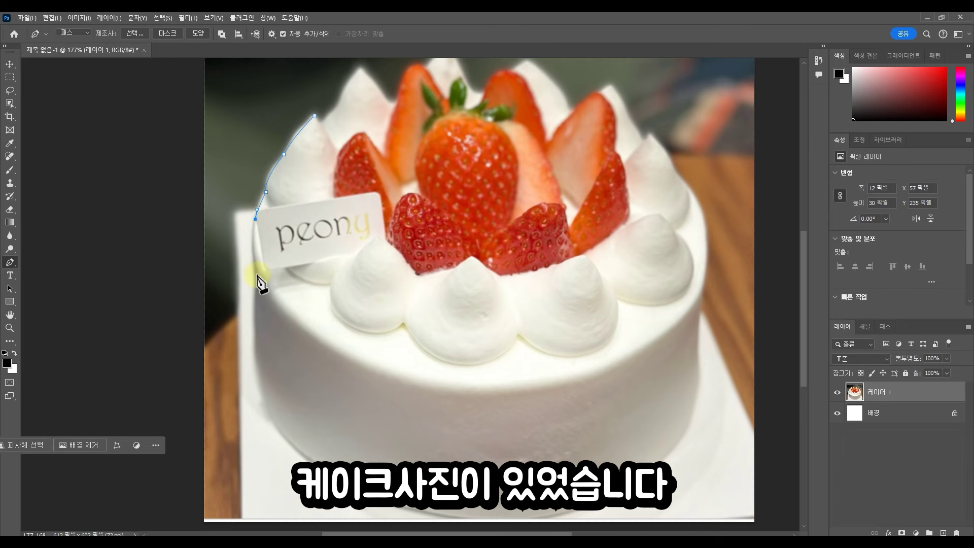
# Step: Continue the cake path down its left side, around the curved base and up the right side to the cream border
pyautogui.moveTo(257, 277); pyautogui.dragTo(261, 295)
pyautogui.click(264, 401)
pyautogui.scroll(-2, 266, 403)
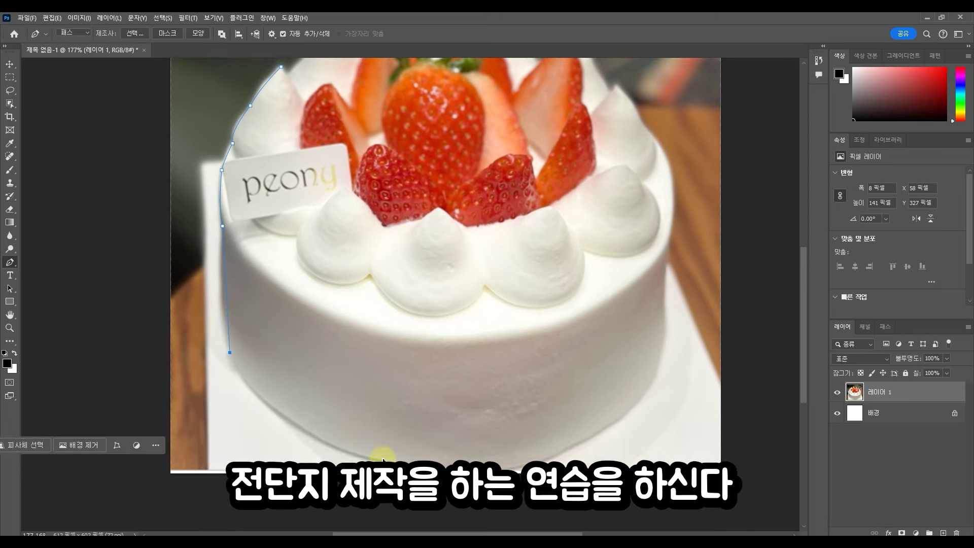
pyautogui.moveTo(384, 459); pyautogui.dragTo(492, 483)
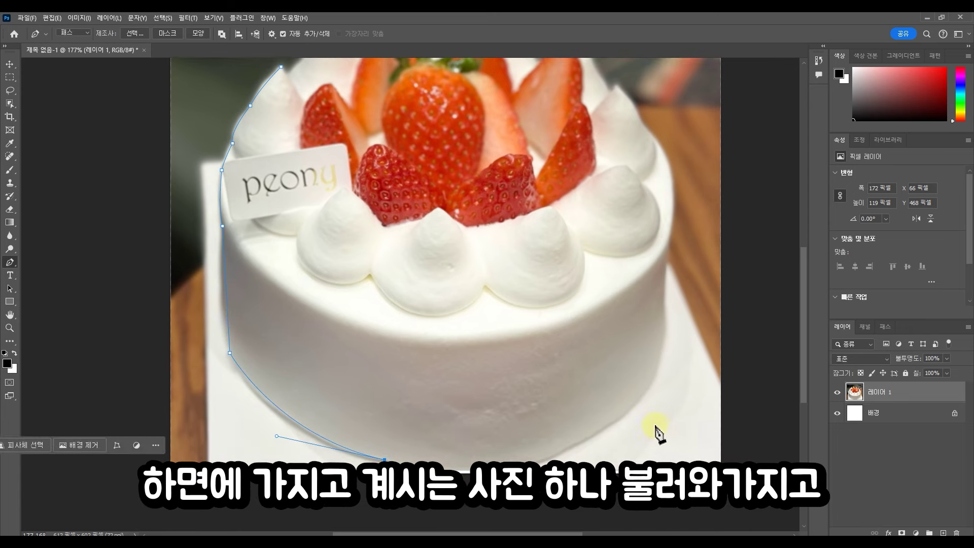
pyautogui.moveTo(618, 417); pyautogui.dragTo(672, 193)
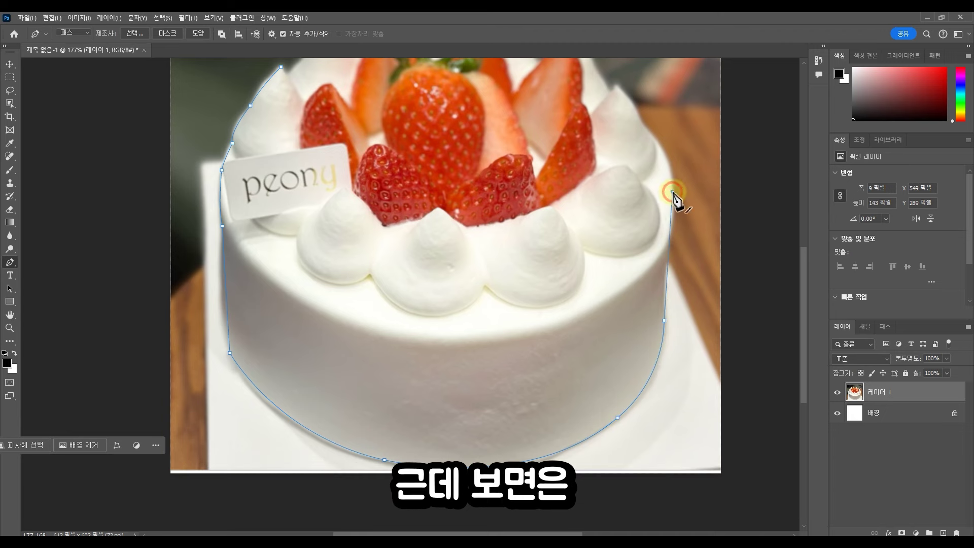
# Step: Trace the cake's upper right edge over the rightmost cream peak to the dip beside the next peak
pyautogui.scroll(5, 665, 238)
pyautogui.moveTo(647, 269); pyautogui.dragTo(624, 251)
pyautogui.keyDown('alt'); pyautogui.click(646, 268); pyautogui.keyUp('alt')
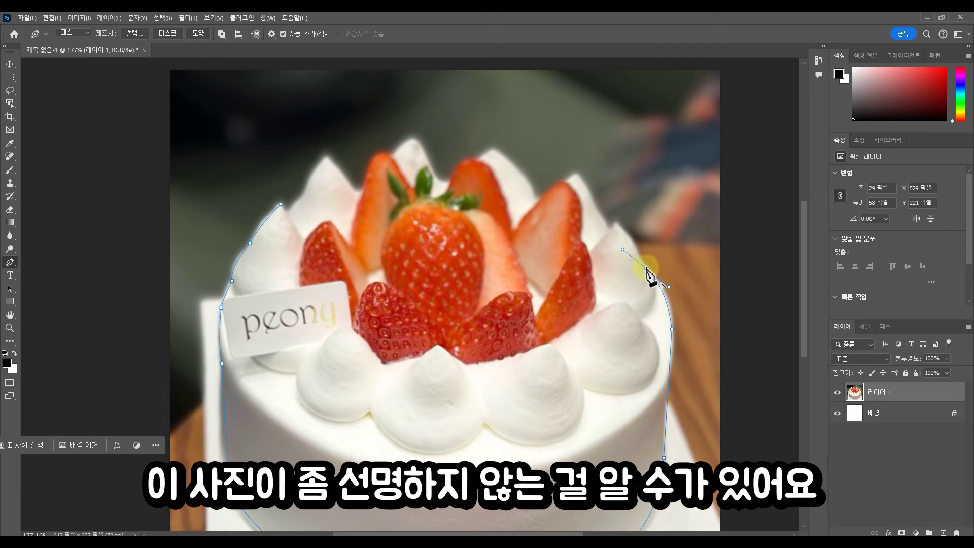
pyautogui.click(636, 251)
pyautogui.moveTo(618, 224); pyautogui.dragTo(607, 212)
pyautogui.keyDown('alt'); pyautogui.click(618, 225); pyautogui.keyUp('alt')
pyautogui.click(609, 231)
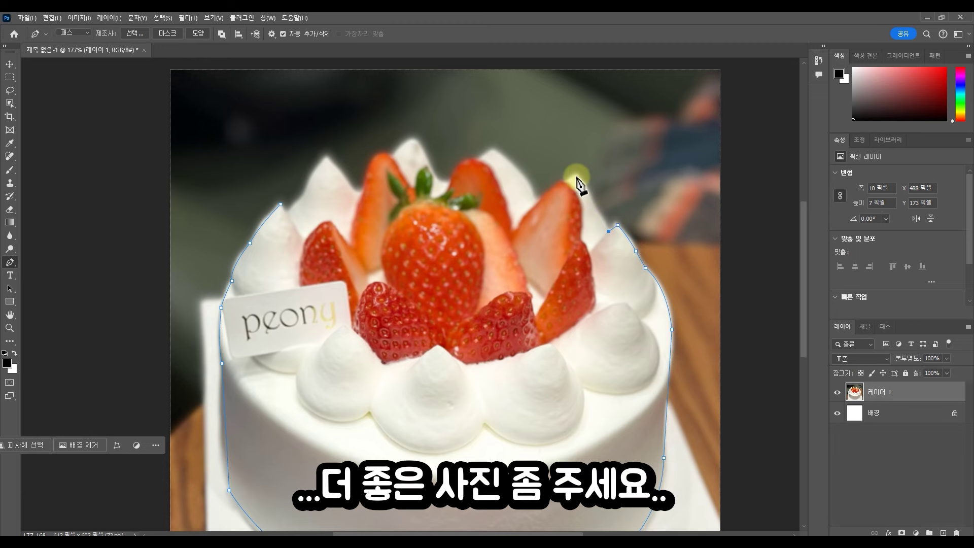
# Step: Extend the path over the next two right-hand cream peaks and the strawberry slices to the dip beside the central stem
pyautogui.moveTo(567, 172); pyautogui.dragTo(565, 173)
pyautogui.keyDown('alt'); pyautogui.click(573, 176); pyautogui.keyUp('alt')
pyautogui.moveTo(539, 203); pyautogui.dragTo(523, 224)
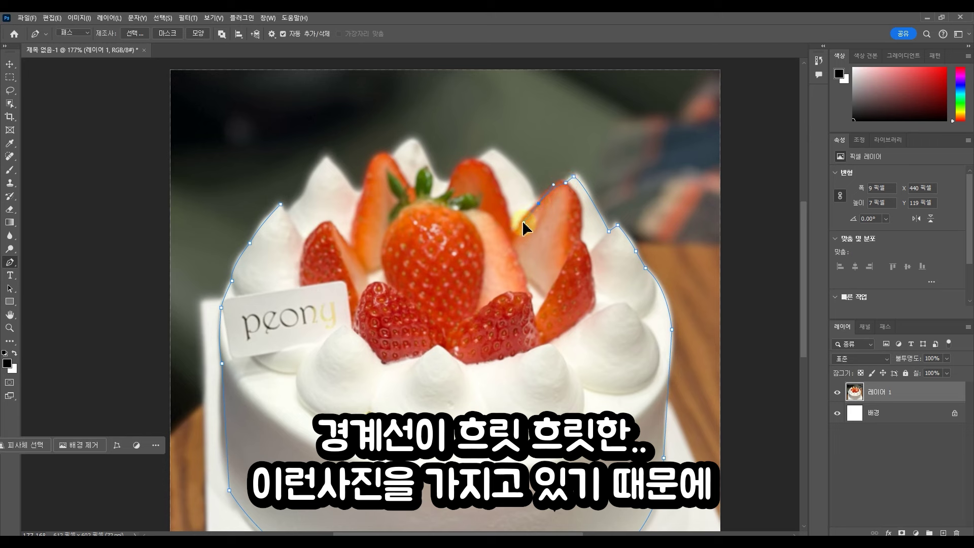
pyautogui.moveTo(492, 151); pyautogui.dragTo(466, 139)
pyautogui.keyDown('alt'); pyautogui.click(493, 151); pyautogui.keyUp('alt')
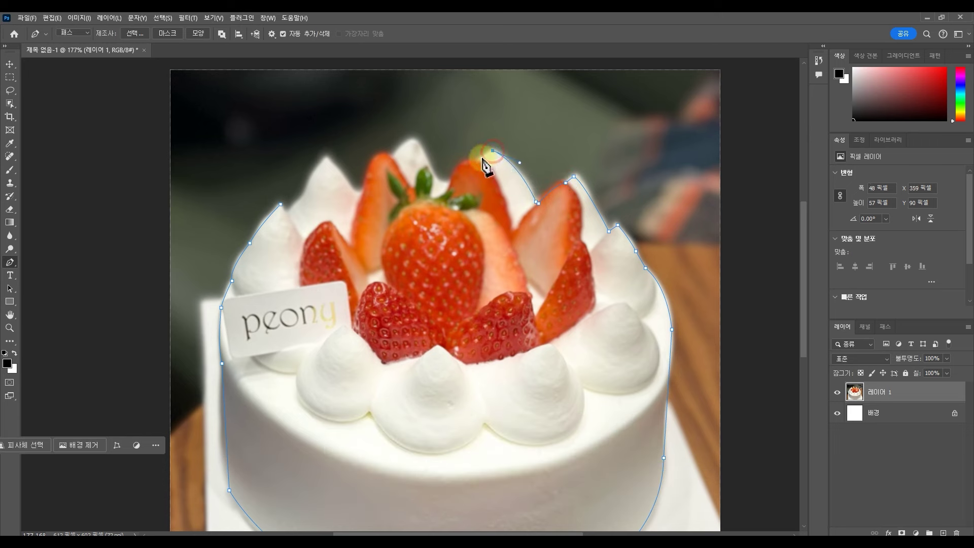
pyautogui.moveTo(451, 182); pyautogui.dragTo(445, 209)
pyautogui.keyDown('alt'); pyautogui.click(448, 184); pyautogui.keyUp('alt')
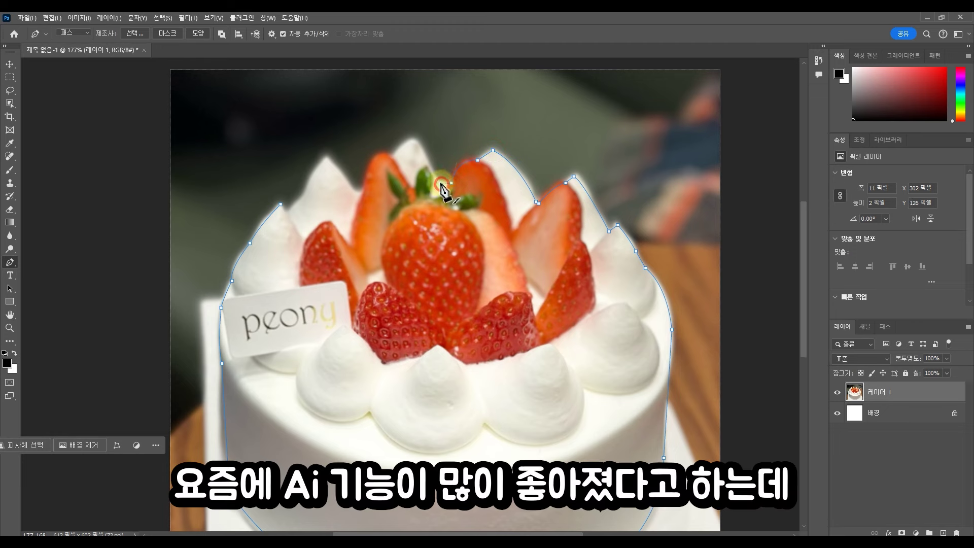
# Step: Trace the back cream peak, the left strawberry slice and the remaining left peak, closing the path at its starting point
pyautogui.moveTo(418, 141); pyautogui.dragTo(407, 106)
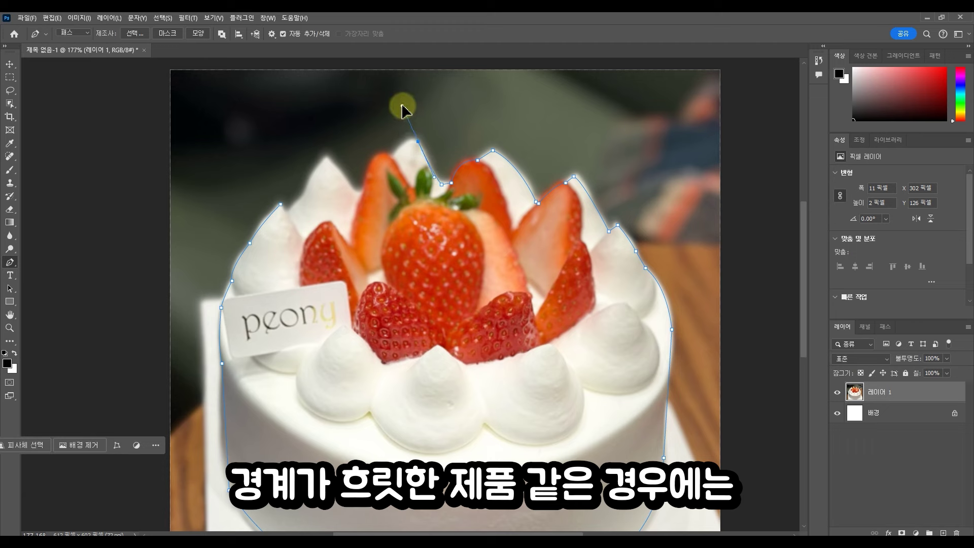
pyautogui.keyDown('alt'); pyautogui.click(417, 142); pyautogui.keyUp('alt')
pyautogui.moveTo(392, 158); pyautogui.dragTo(358, 215)
pyautogui.keyDown('alt'); pyautogui.click(367, 176); pyautogui.keyUp('alt')
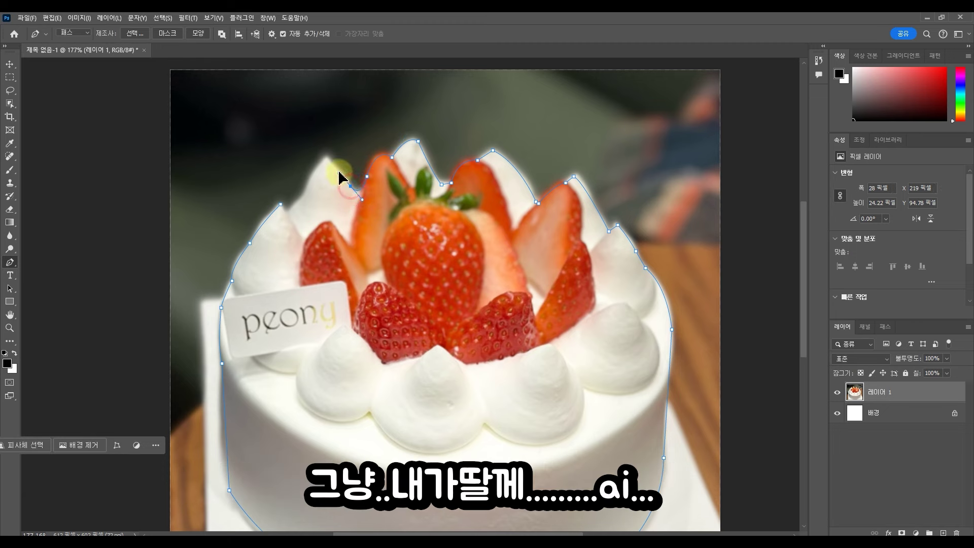
pyautogui.moveTo(326, 161); pyautogui.dragTo(335, 162)
pyautogui.keyDown('alt'); pyautogui.click(326, 161); pyautogui.keyUp('alt')
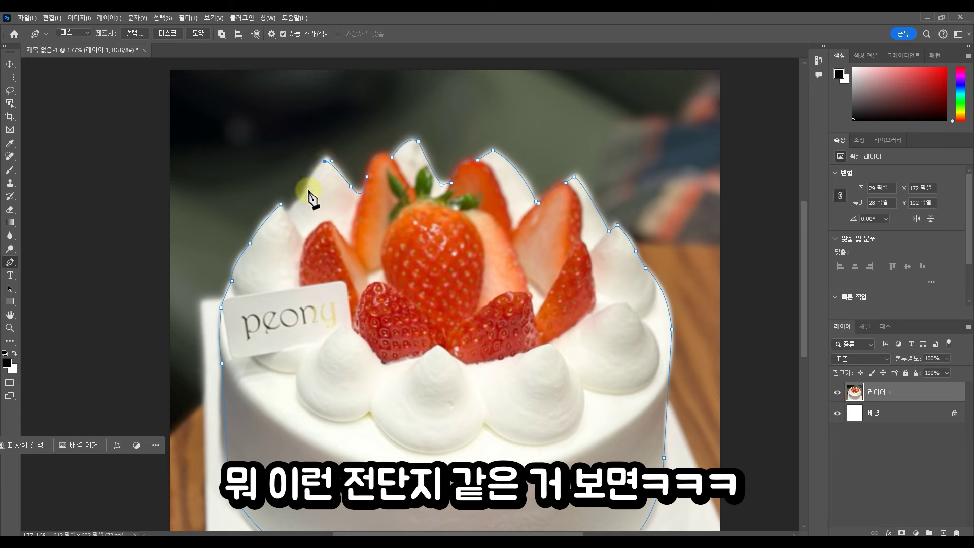
pyautogui.moveTo(308, 193); pyautogui.dragTo(306, 215)
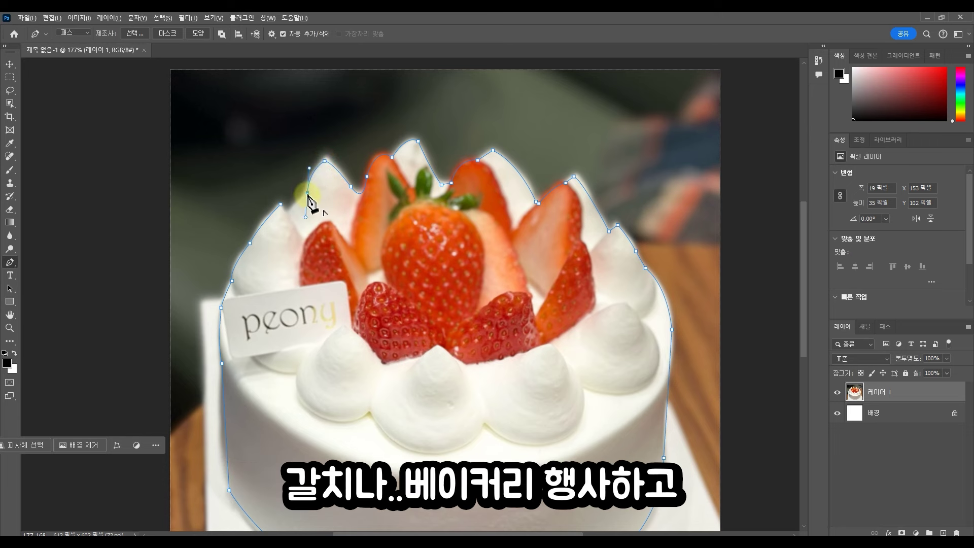
pyautogui.keyDown('alt'); pyautogui.click(308, 193); pyautogui.keyUp('alt')
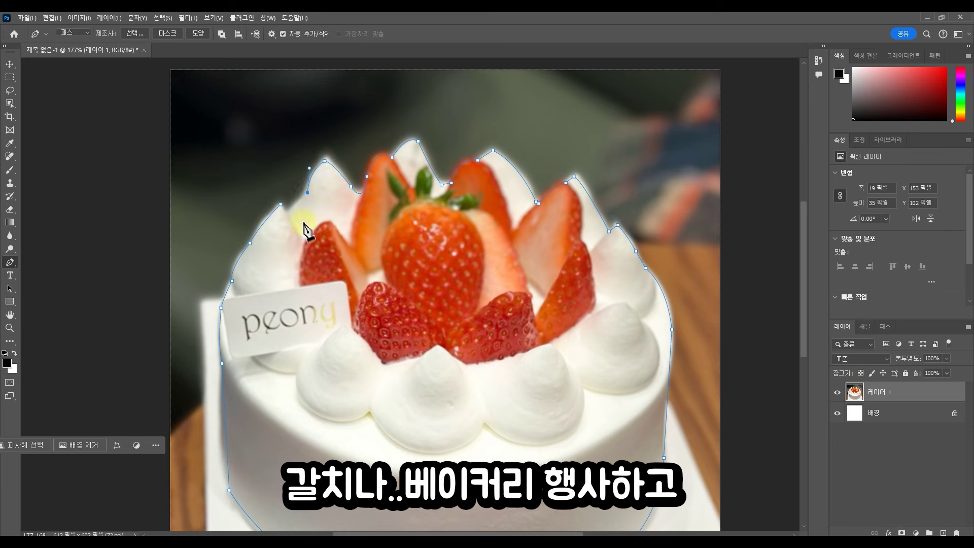
pyautogui.click(281, 205)
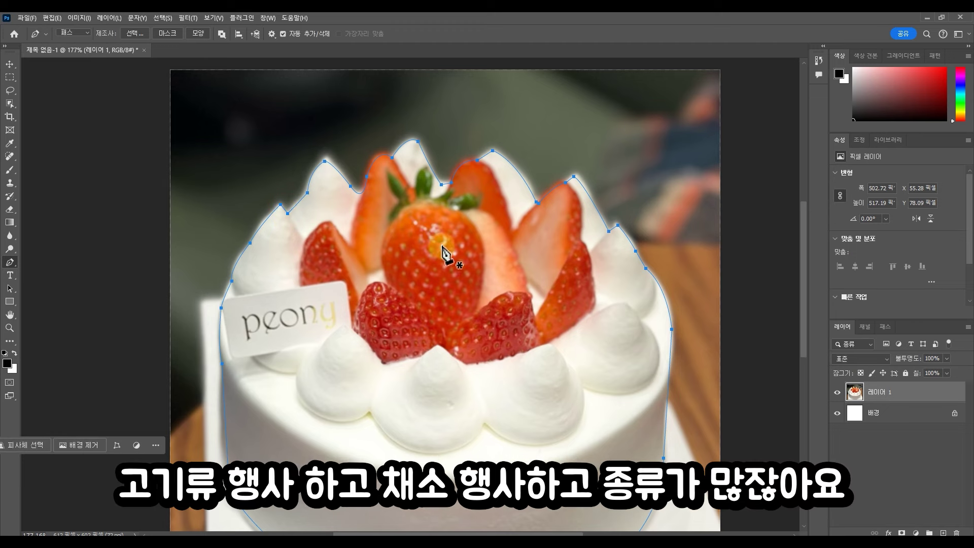
# Step: Load the closed cake path as a selection and copy the selected cake to a new layer
pyautogui.click(885, 327)
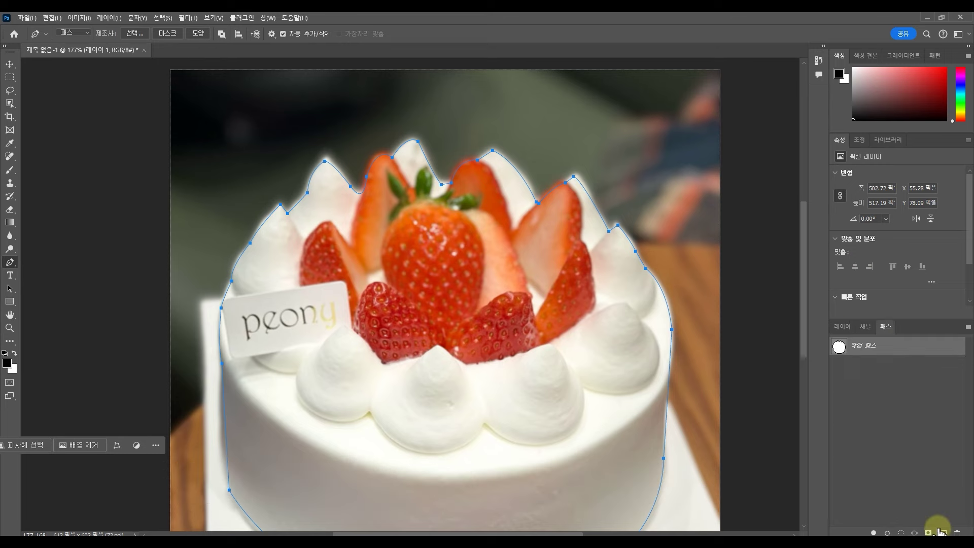
pyautogui.click(901, 533)
pyautogui.click(9, 64)
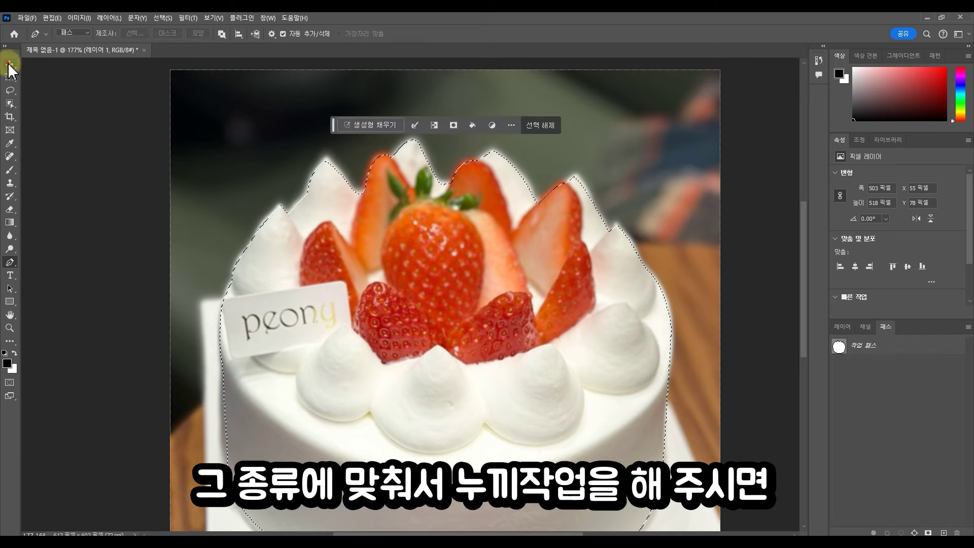
pyautogui.click(842, 327)
pyautogui.hotkey('ctrl', 'j')
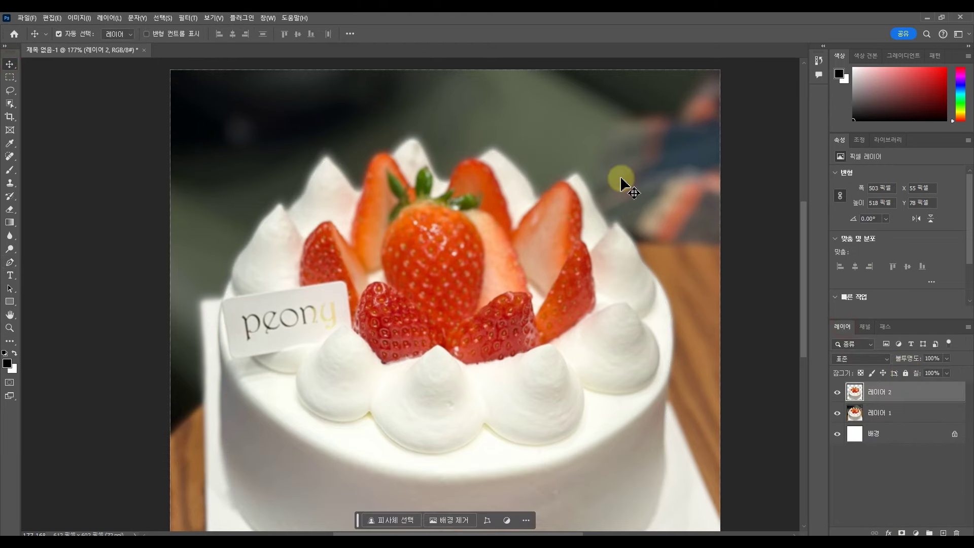
# Step: Hide the original photo layer and the white background layer, and save 딸기케이크.psd with only the cutout cake showing
pyautogui.click(838, 413)
pyautogui.scroll(-4, 508, 307)
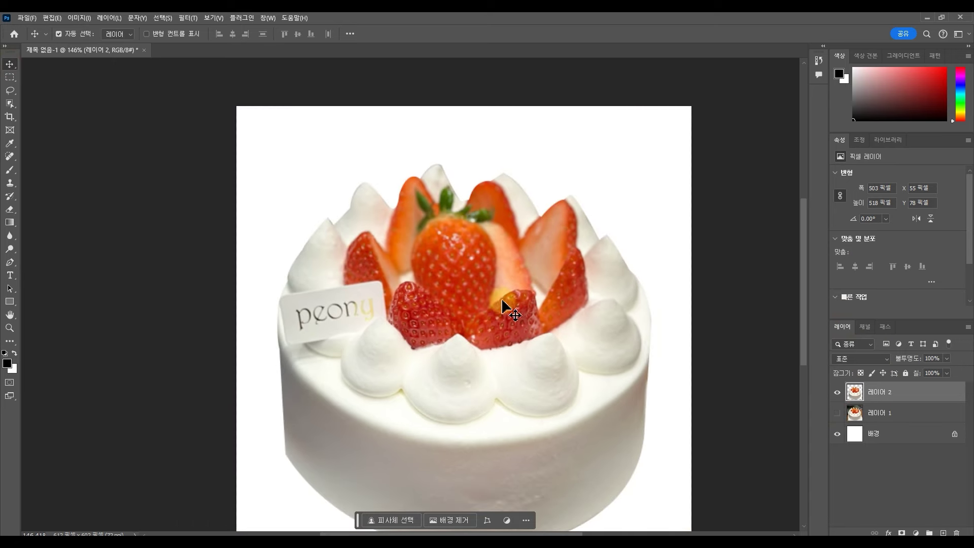
pyautogui.scroll(1, 542, 349)
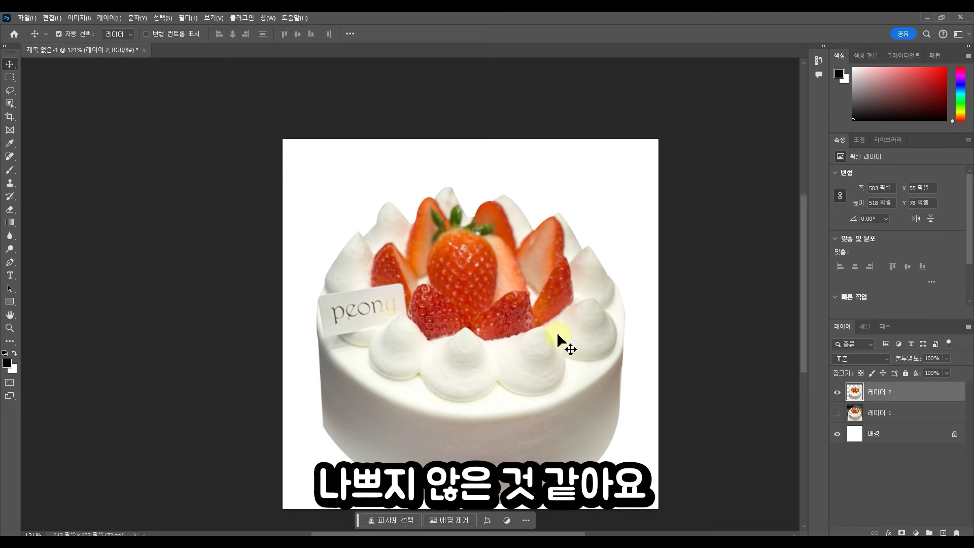
pyautogui.scroll(2, 558, 336)
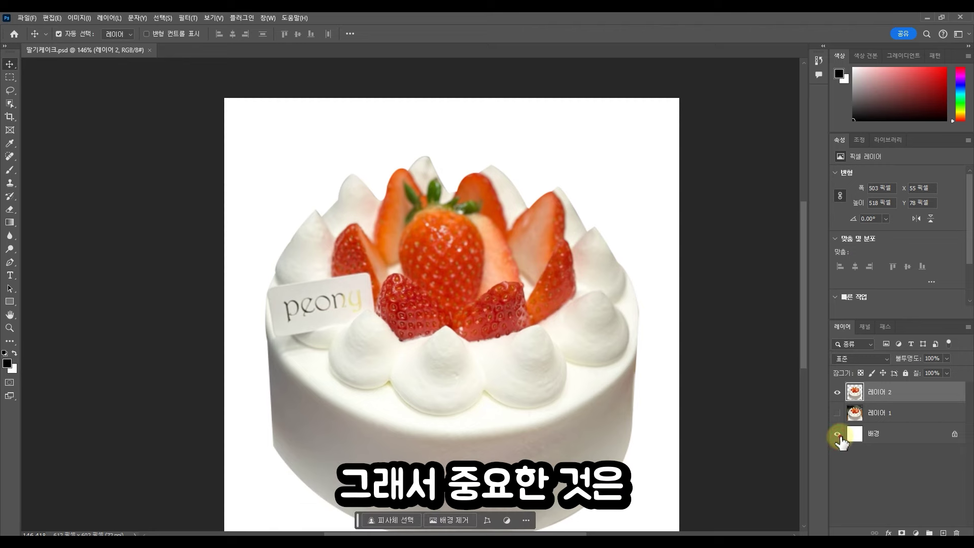
pyautogui.click(838, 435)
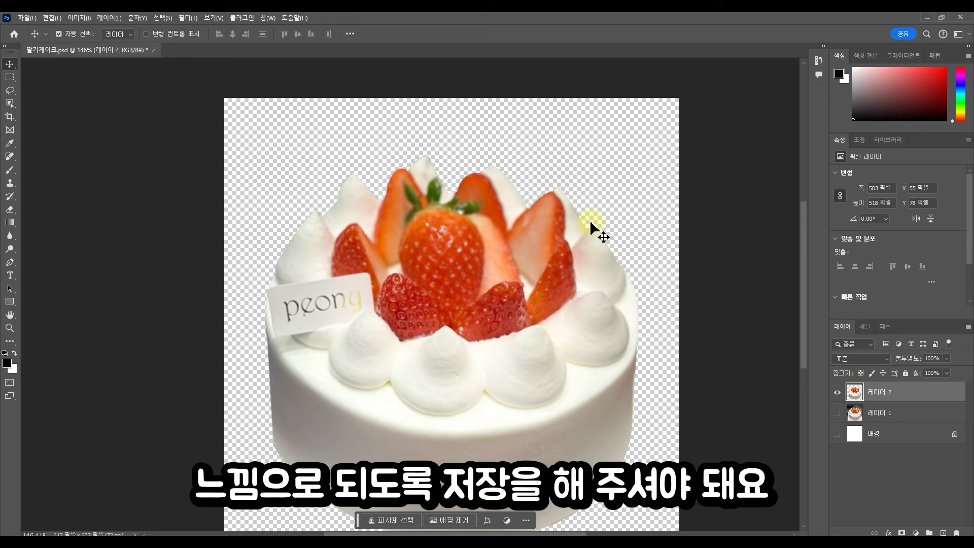
pyautogui.hotkey('ctrl', 's')
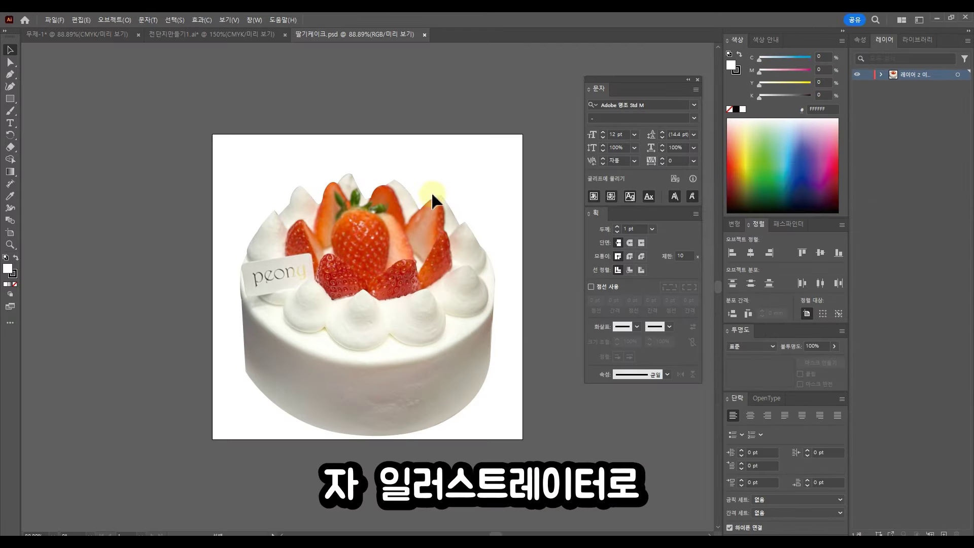
# Step: Switch to Illustrator, bring the cake cutout from 딸기케이크.psd into the 전단지만들기1.ai flyer and scale it down over the orange-red panel
pyautogui.click(399, 290)
pyautogui.moveTo(420, 221); pyautogui.dragTo(417, 274)
pyautogui.moveTo(435, 237); pyautogui.dragTo(394, 358)
pyautogui.moveTo(494, 170); pyautogui.dragTo(405, 274)
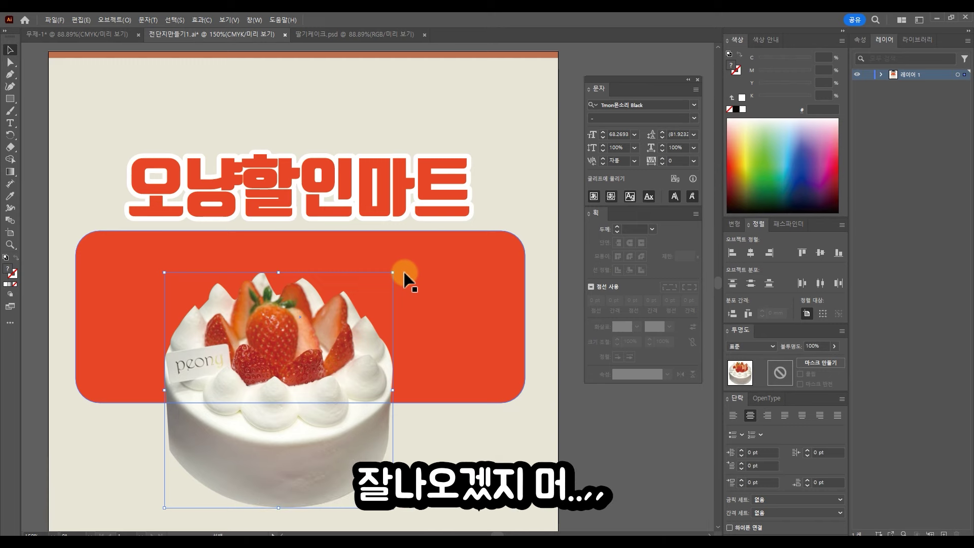
# Step: Shift the cake left on the panel and raise the 오냥할인마트 title closer to the upper terracotta bar
pyautogui.moveTo(381, 359); pyautogui.dragTo(373, 335)
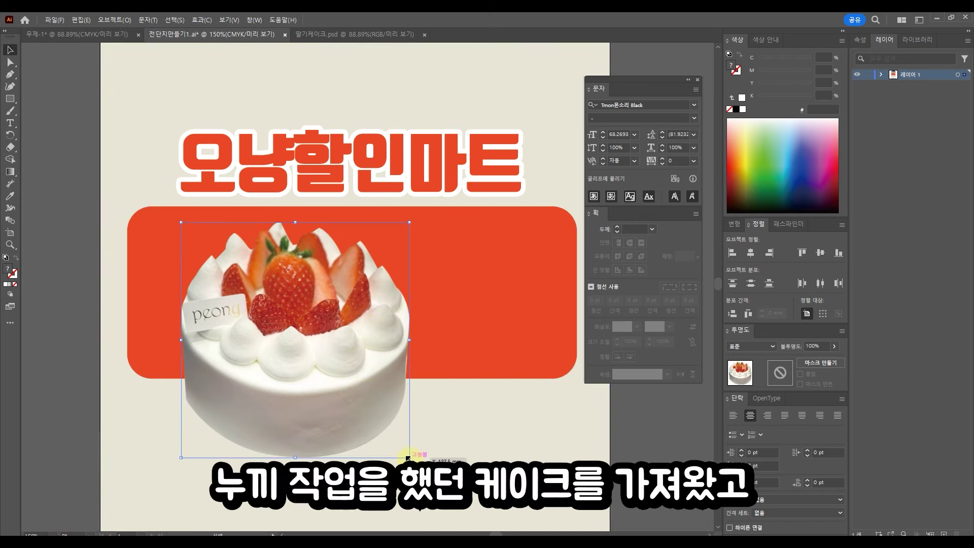
pyautogui.moveTo(409, 457)
pyautogui.mouseDown()
pyautogui.moveTo(353, 416)
pyautogui.moveTo(408, 449)
pyautogui.mouseUp()
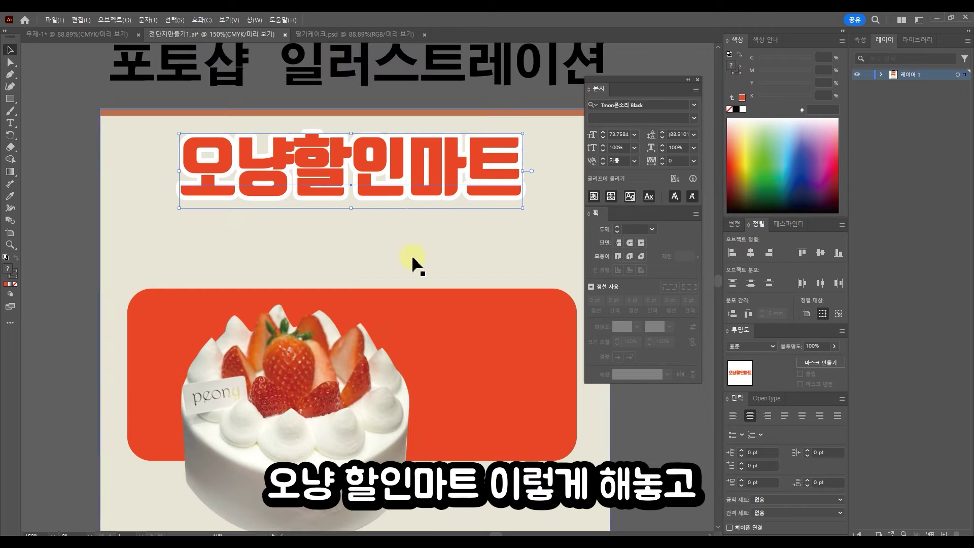
pyautogui.moveTo(414, 263); pyautogui.dragTo(398, 196)
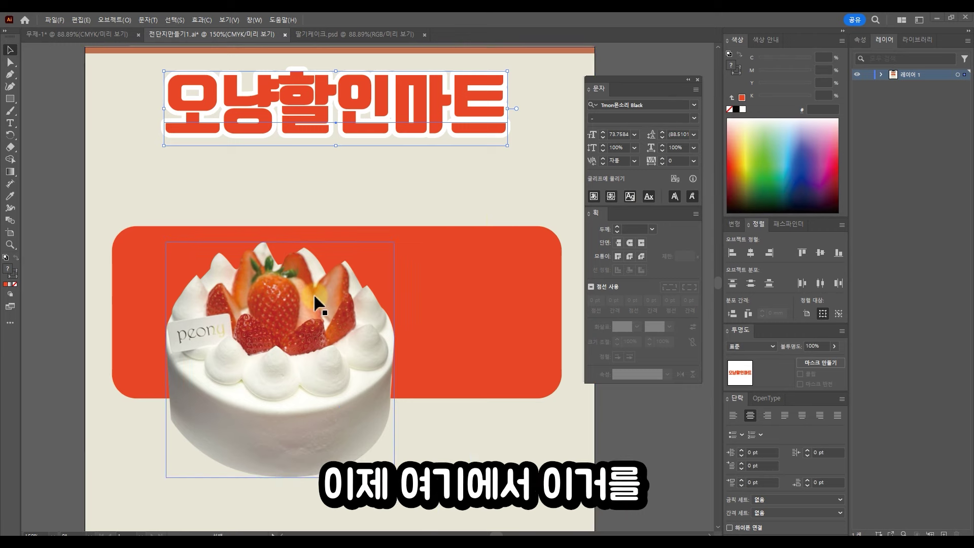
# Step: Move the cake up to the flyer's upper left and shift the rounded orange-red panel straight down to free space beneath the title
pyautogui.moveTo(314, 304); pyautogui.dragTo(256, 193)
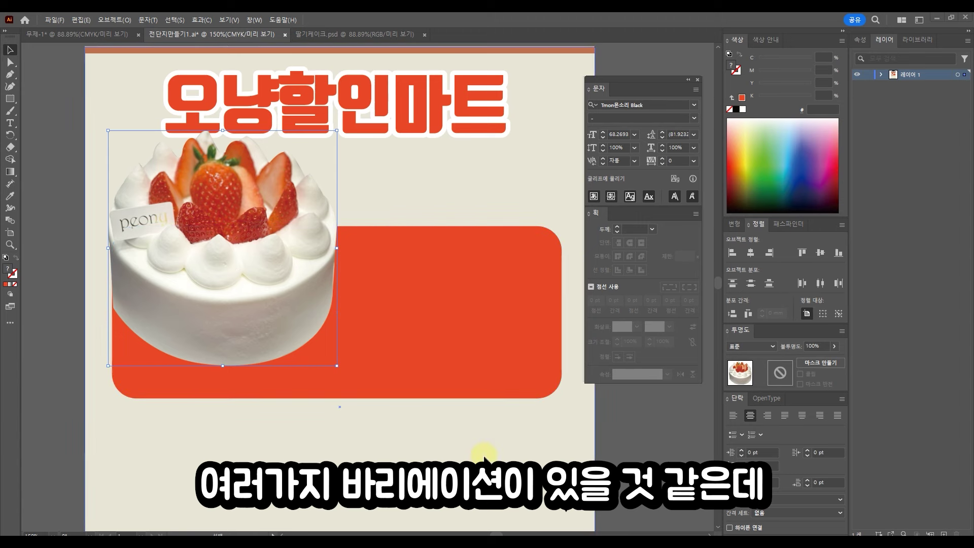
pyautogui.moveTo(290, 267); pyautogui.dragTo(254, 242)
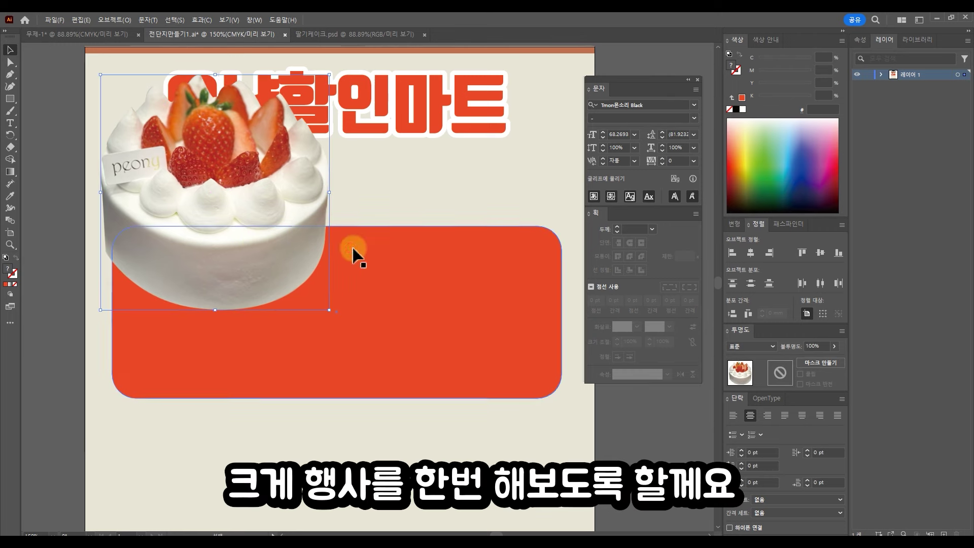
pyautogui.click(461, 261)
pyautogui.moveTo(461, 261); pyautogui.dragTo(461, 386)
# Step: Place the cake just below the title, overlapping the panel's upper left edge, and move the floating character settings clear of the artboard
pyautogui.moveTo(266, 202); pyautogui.dragTo(263, 217)
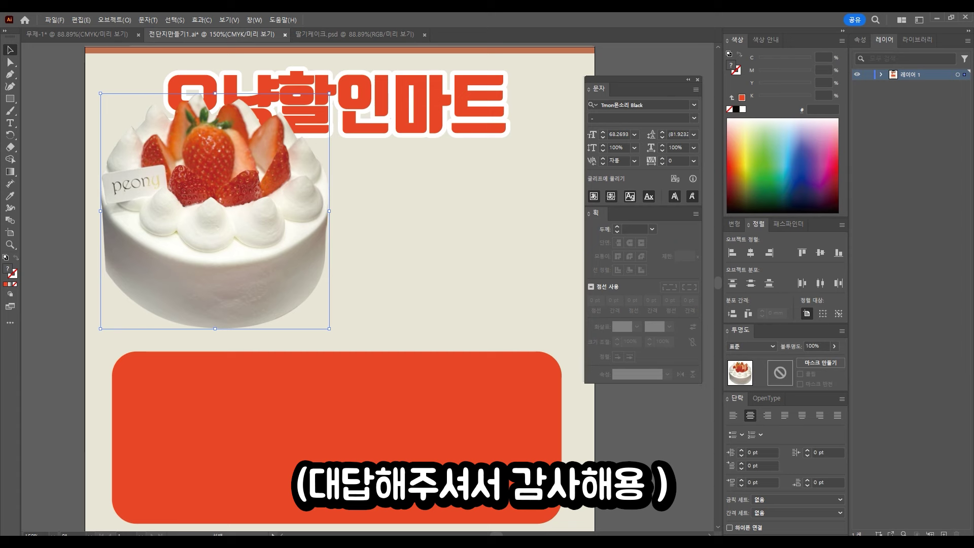
pyautogui.moveTo(649, 79); pyautogui.dragTo(653, 70)
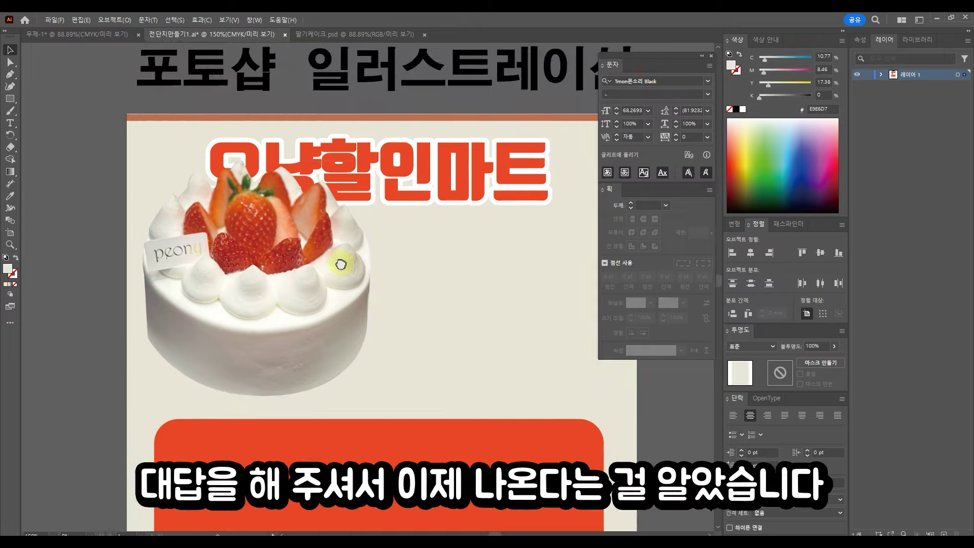
pyautogui.moveTo(342, 263); pyautogui.dragTo(295, 286)
pyautogui.moveTo(268, 280); pyautogui.dragTo(269, 265)
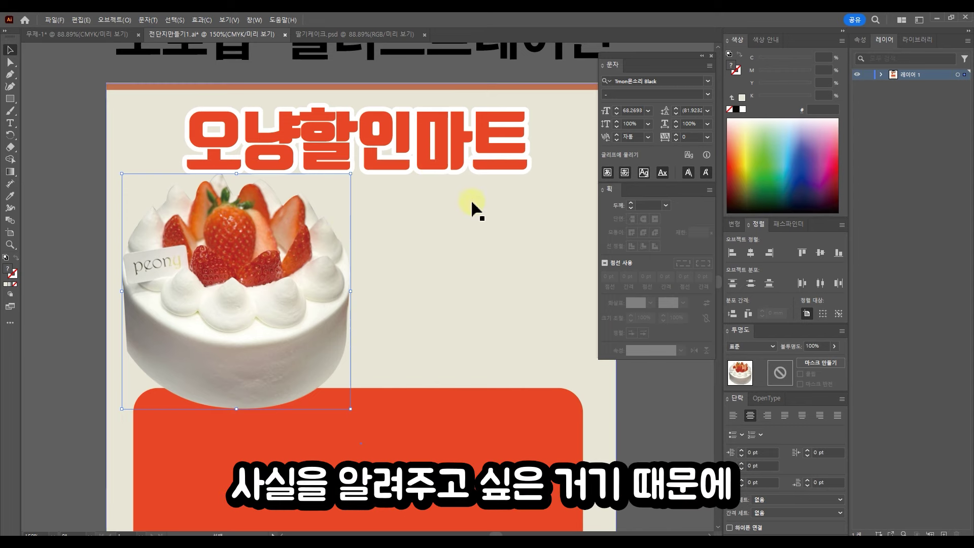
# Step: Duplicate the orange-red title text without its white outline beside the cake and replace its wording with 40,000
pyautogui.click(10, 51)
pyautogui.click(496, 146)
pyautogui.moveTo(437, 135); pyautogui.dragTo(483, 313)
pyautogui.doubleClick(486, 316)
pyautogui.hotkey('ctrl', 'a')
pyautogui.write('40')
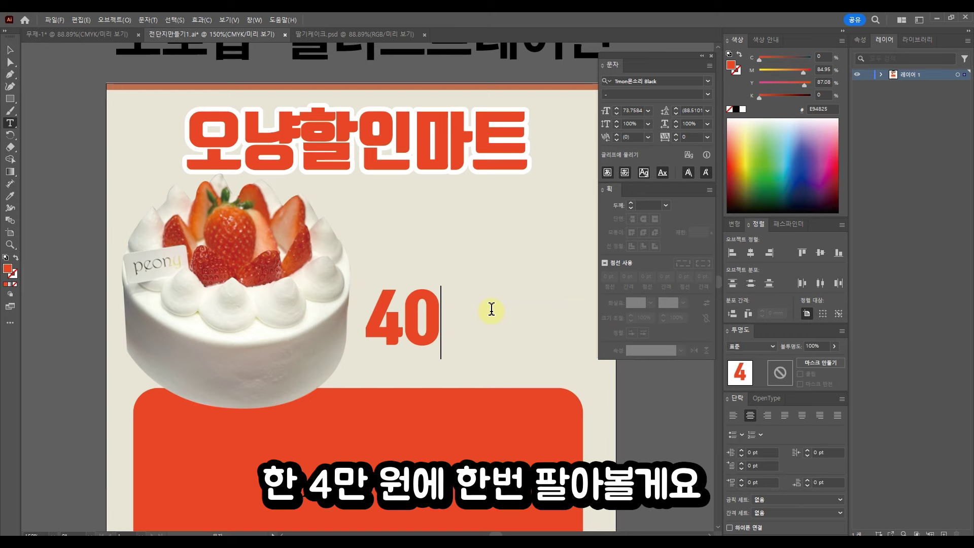
pyautogui.write(',000')
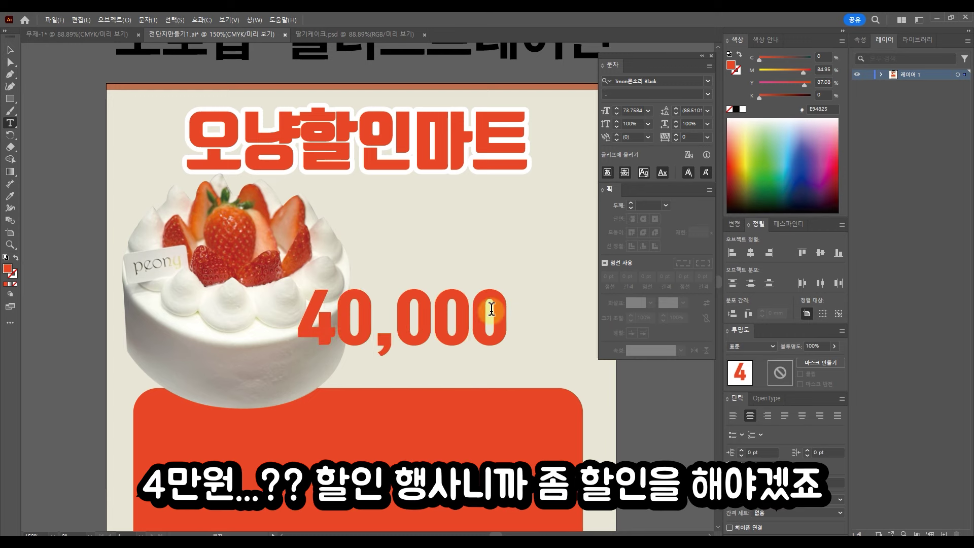
# Step: Change the cake's price text to 20,000 and finish editing it
pyautogui.press('Left')
pyautogui.press('Left')
pyautogui.press('BackSpace')
pyautogui.write('2')
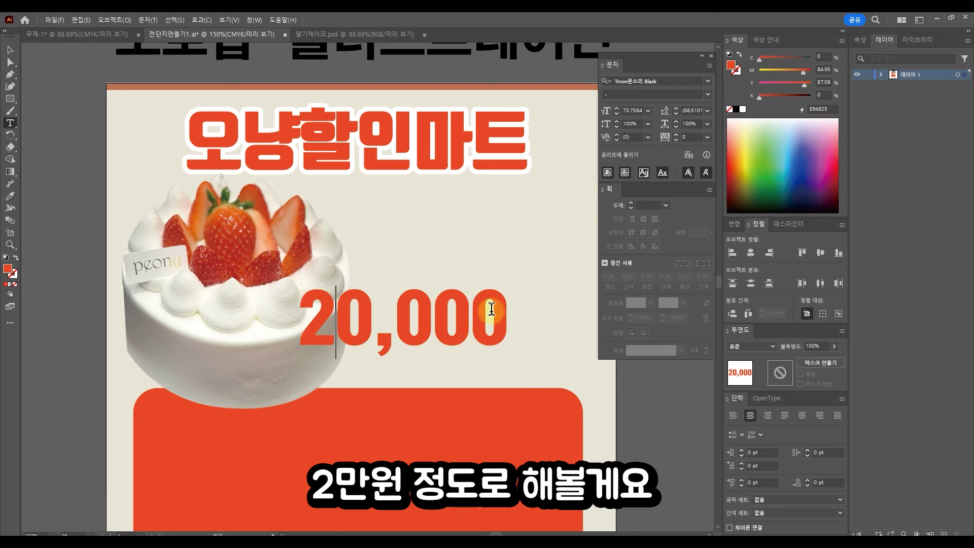
pyautogui.press('Escape')
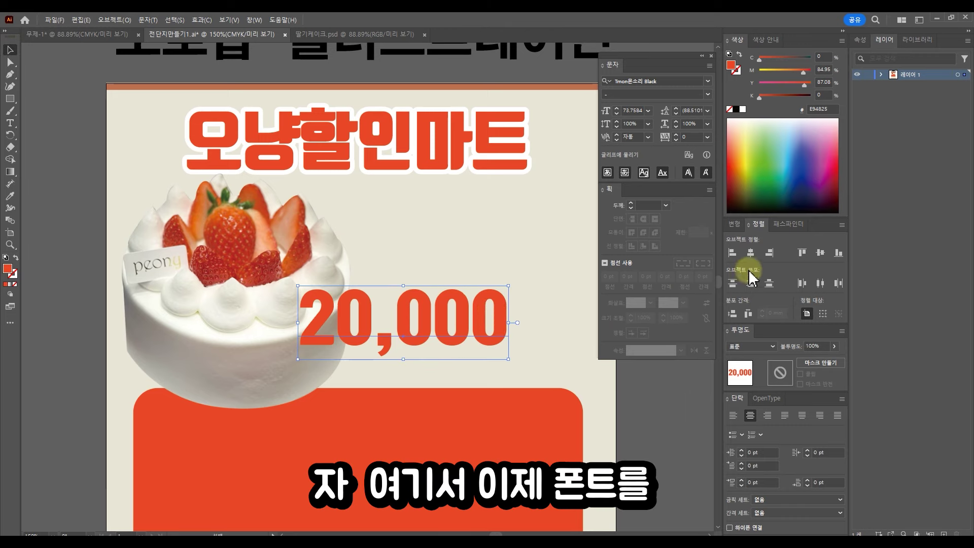
# Step: Apply the Tmon몬소리 Black font to the 20,000 price and reposition the text slightly over the cake's right edge
pyautogui.click(708, 82)
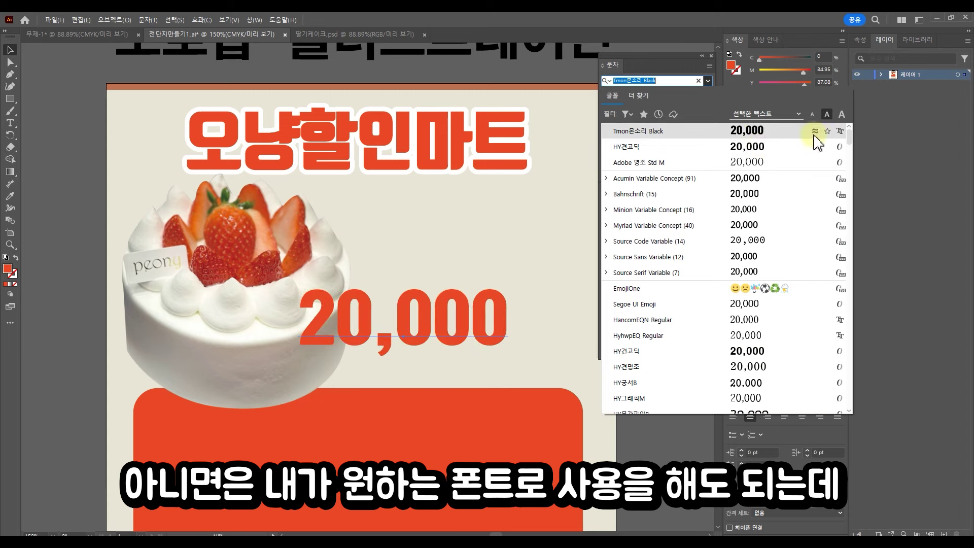
pyautogui.click(756, 133)
pyautogui.moveTo(479, 327)
pyautogui.mouseDown()
pyautogui.moveTo(491, 314)
pyautogui.moveTo(485, 308)
pyautogui.moveTo(492, 314)
pyautogui.mouseUp()
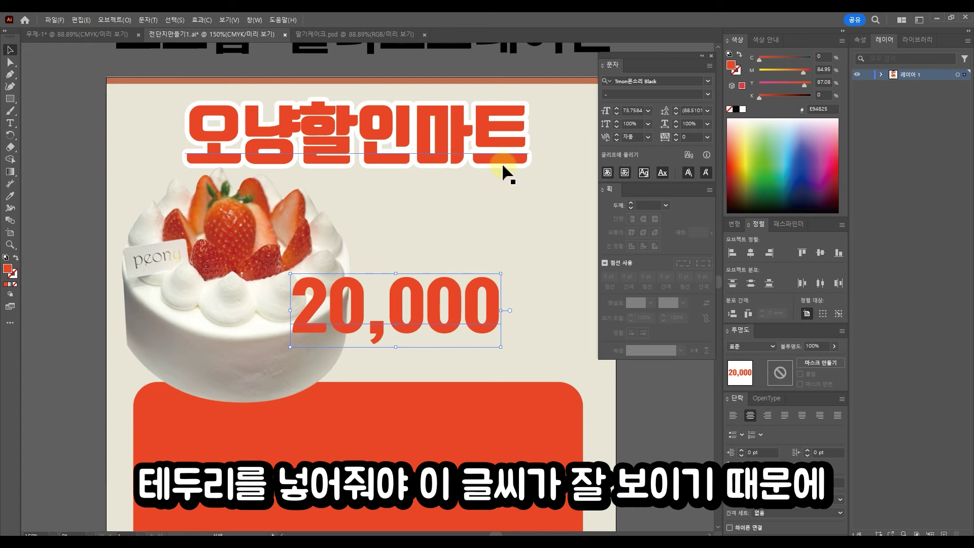
pyautogui.moveTo(478, 306); pyautogui.dragTo(494, 320)
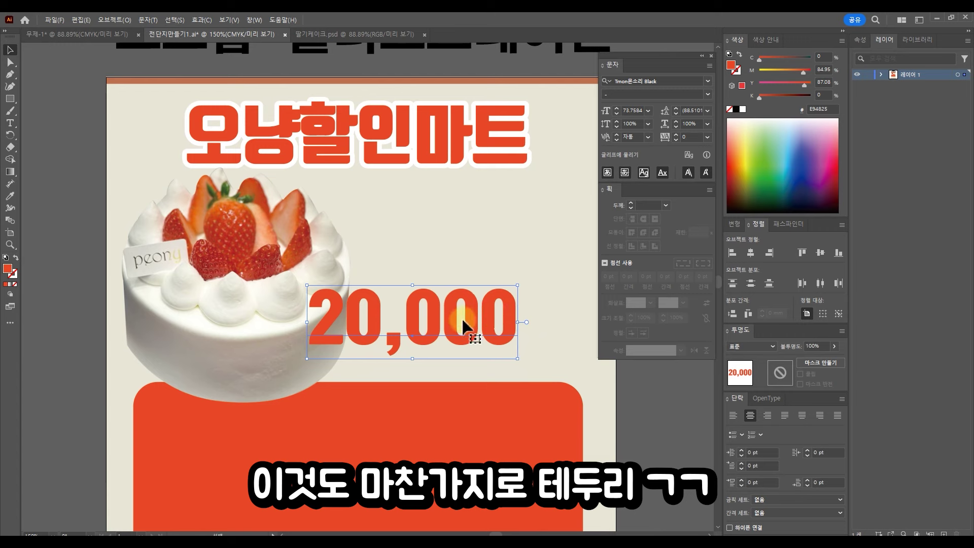
# Step: Give the unfilled price copy behind the orange-red 20,000 text a black 5 pt stroke with rounded ends
pyautogui.click(16, 258)
pyautogui.doubleClick(18, 278)
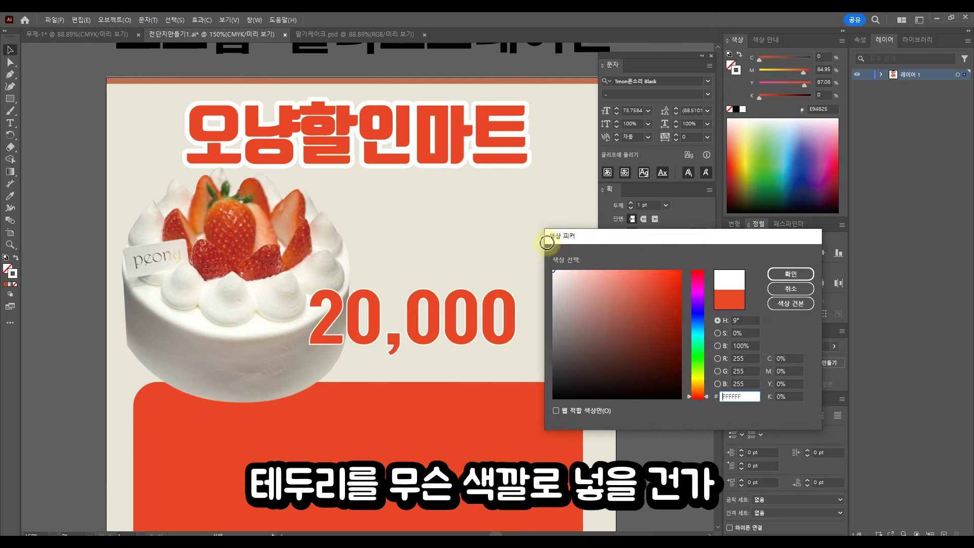
pyautogui.moveTo(548, 244)
pyautogui.mouseDown()
pyautogui.moveTo(654, 243)
pyautogui.moveTo(623, 397)
pyautogui.moveTo(551, 431)
pyautogui.mouseUp()
pyautogui.click(801, 276)
pyautogui.click(647, 206)
pyautogui.scroll(4, 648, 205)
pyautogui.scroll(-2, 648, 206)
pyautogui.scroll(2, 648, 205)
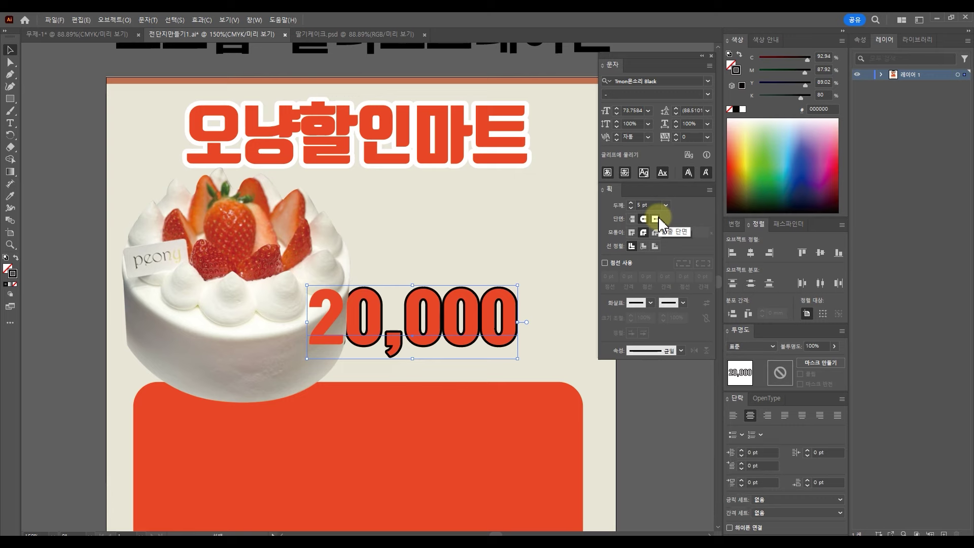
pyautogui.click(656, 219)
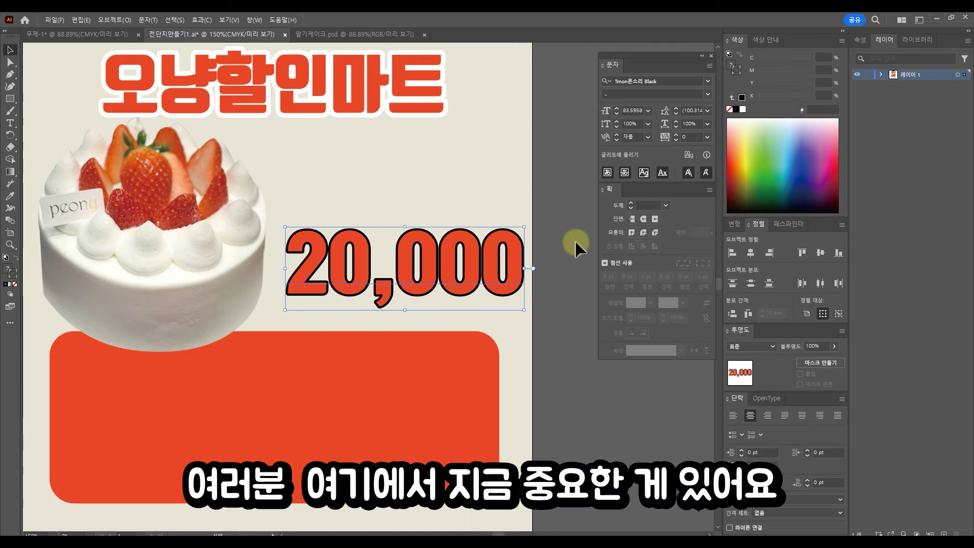
# Step: Uncover the black outline copy of the price, set its stroke to 11 pt and put the orange-red text back over it
pyautogui.click(562, 225)
pyautogui.click(502, 265)
pyautogui.moveTo(500, 256); pyautogui.dragTo(533, 248)
pyautogui.tripleClick(297, 241)
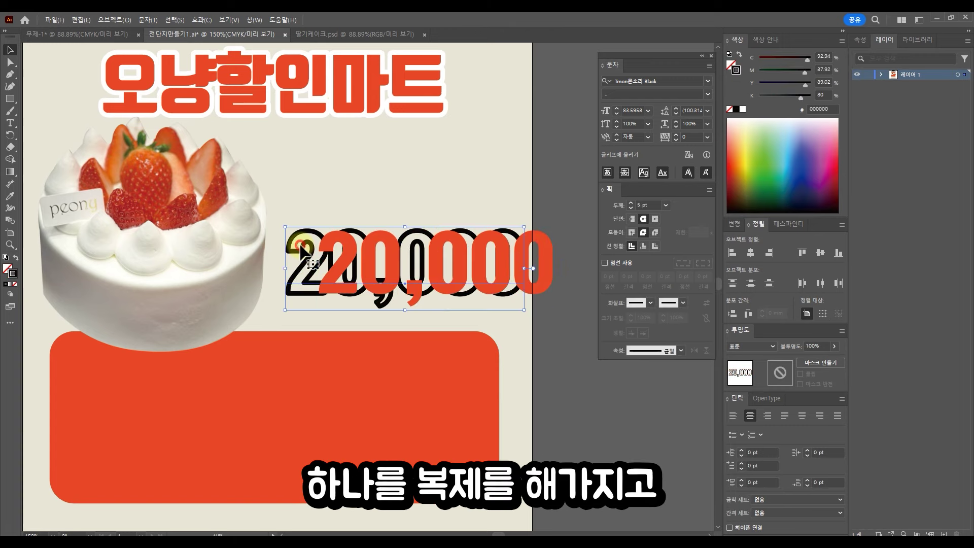
pyautogui.scroll(6, 649, 203)
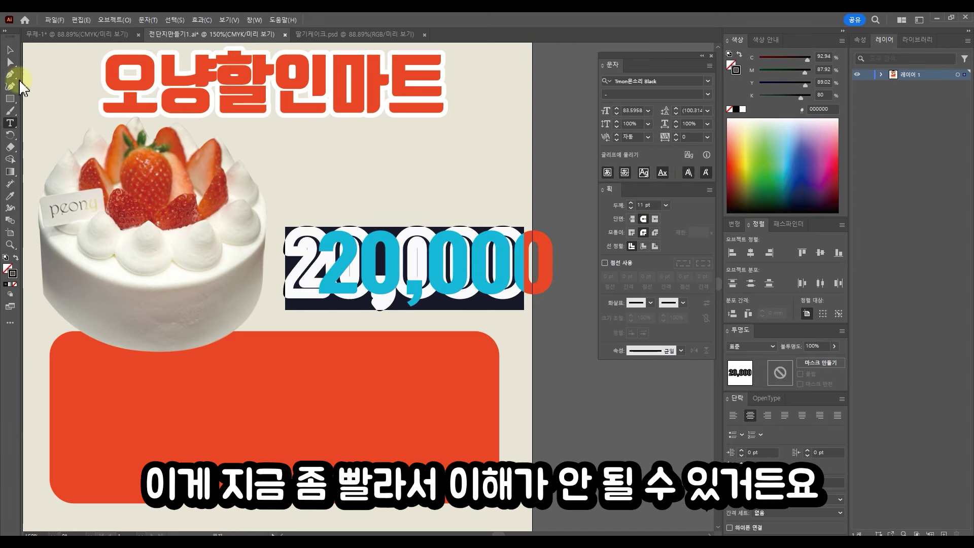
pyautogui.click(9, 50)
pyautogui.moveTo(528, 278); pyautogui.dragTo(499, 278)
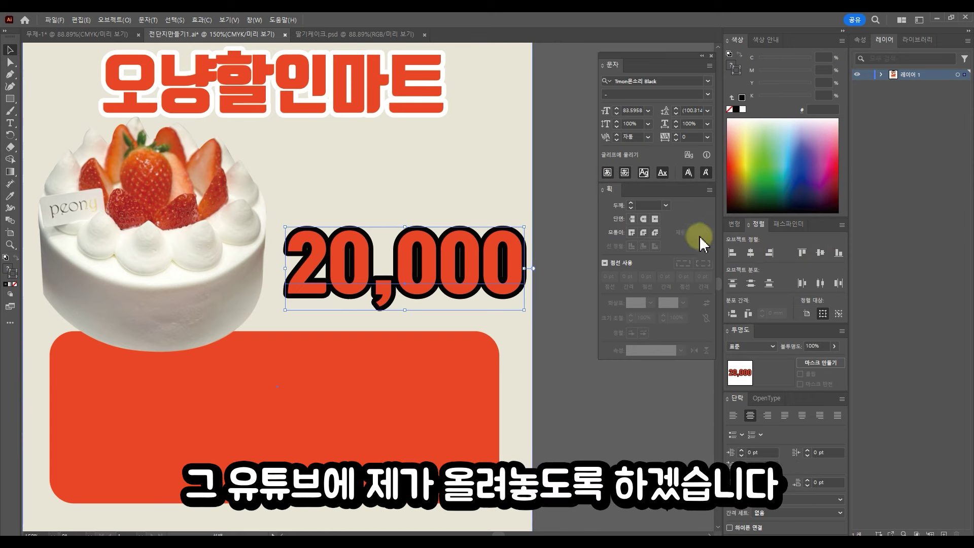
# Step: Select both layers of the outlined 20,000 price without the background and move them up beside the cake's strawberries
pyautogui.click(561, 209)
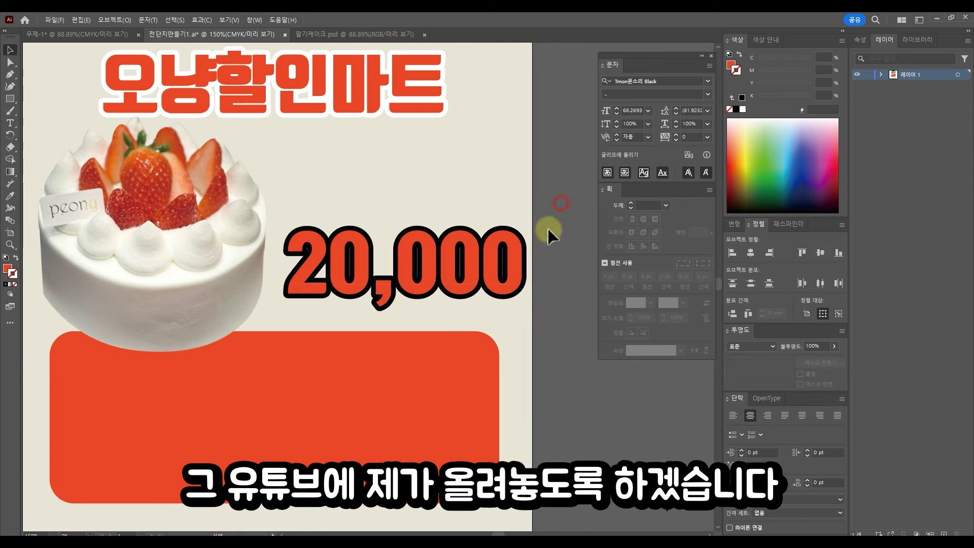
pyautogui.click(524, 254)
pyautogui.click(527, 263)
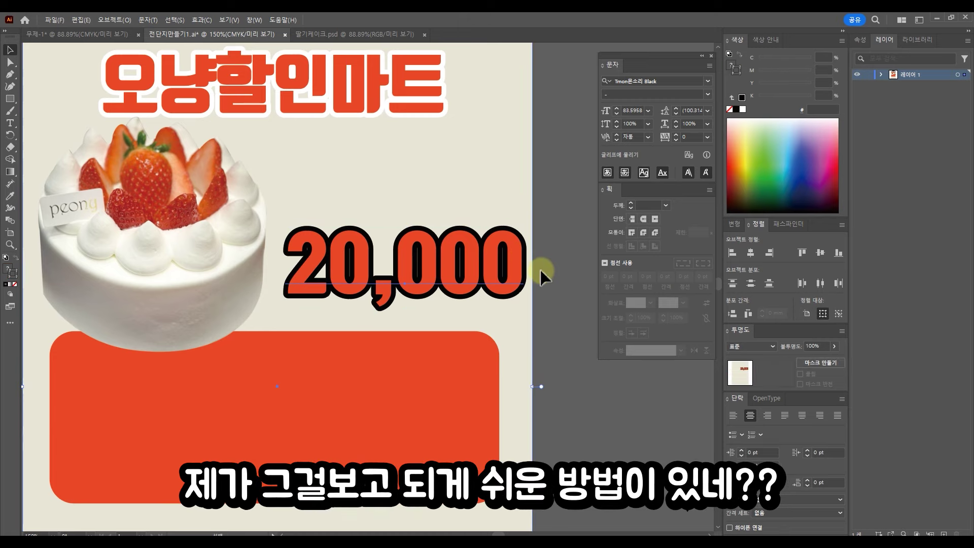
pyautogui.keyDown('shift'); pyautogui.click(506, 168); pyautogui.keyUp('shift')
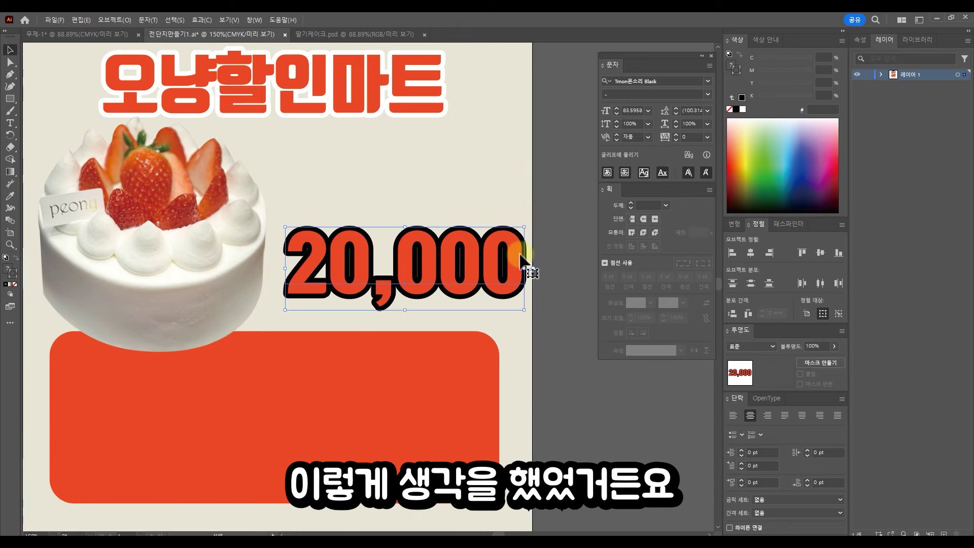
pyautogui.moveTo(561, 268); pyautogui.dragTo(499, 230)
pyautogui.click(556, 206)
pyautogui.click(509, 261)
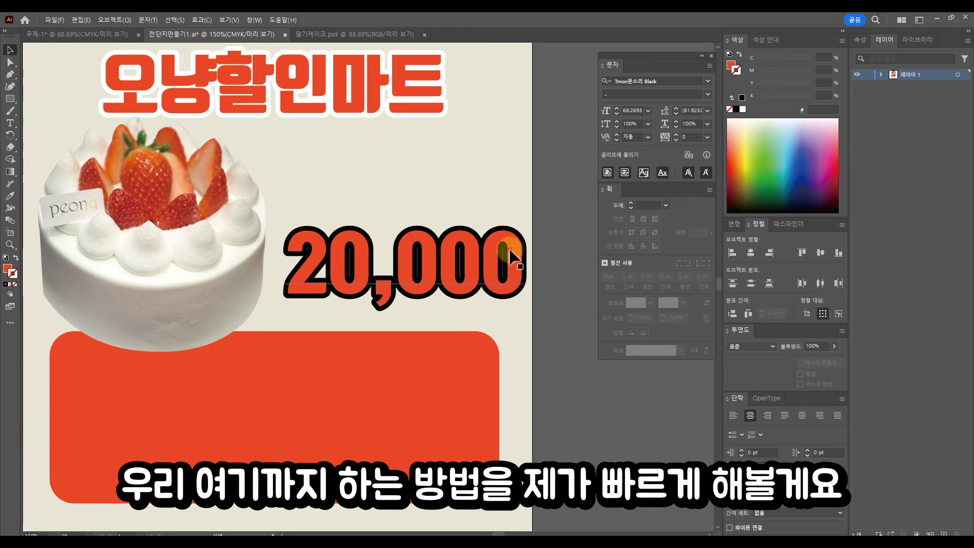
pyautogui.moveTo(511, 284); pyautogui.dragTo(518, 208)
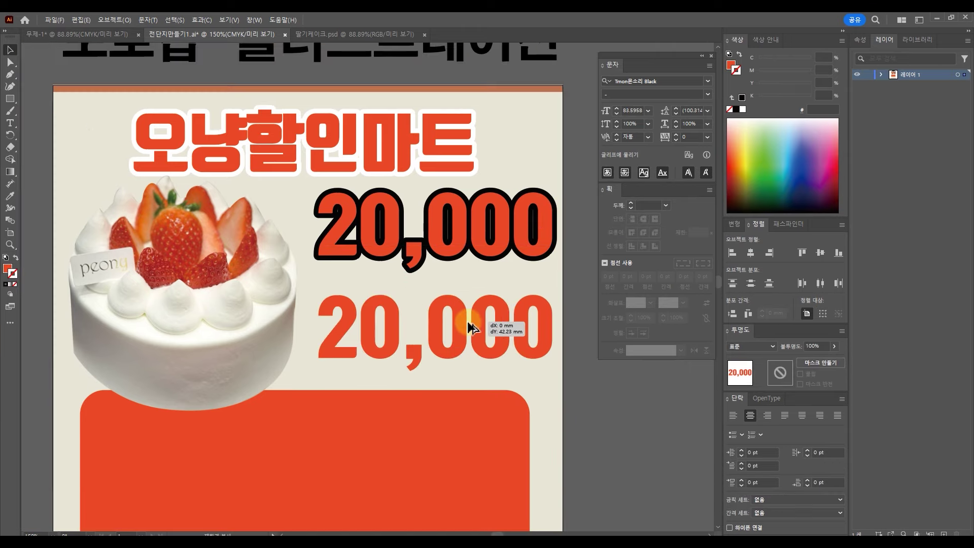
# Step: Duplicate the plain orange-red price straight down by about 42 mm and paste another copy of it directly in front
pyautogui.moveTo(470, 327); pyautogui.dragTo(470, 327)
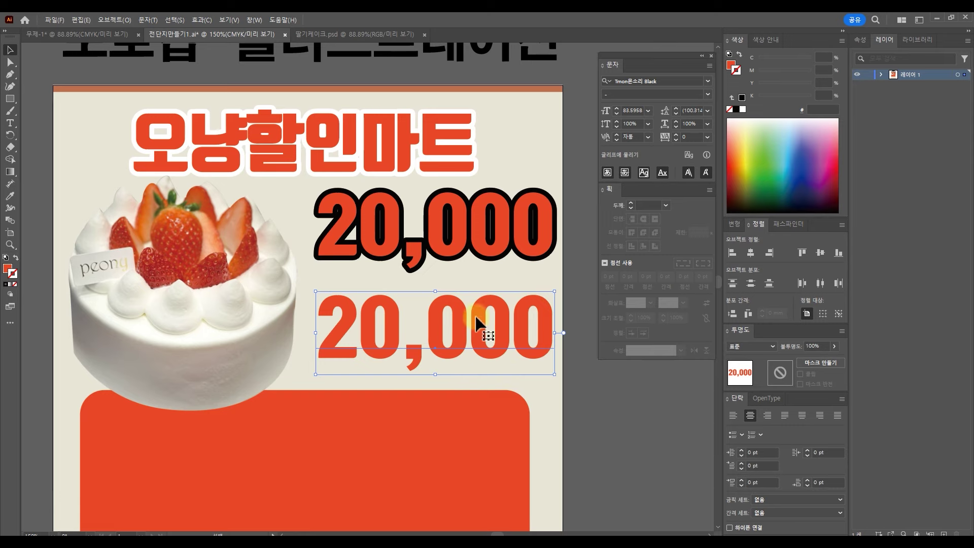
pyautogui.press('space')
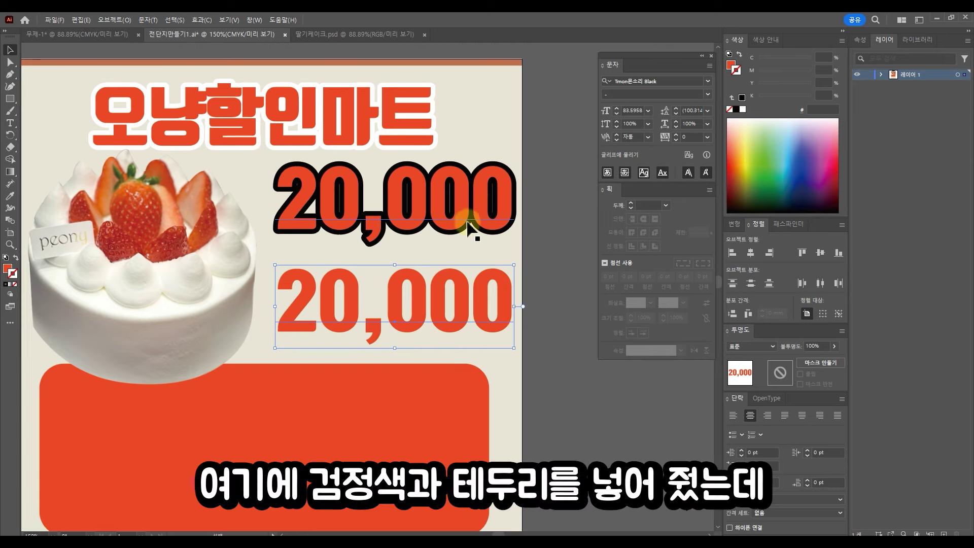
pyautogui.scroll(1, 446, 297)
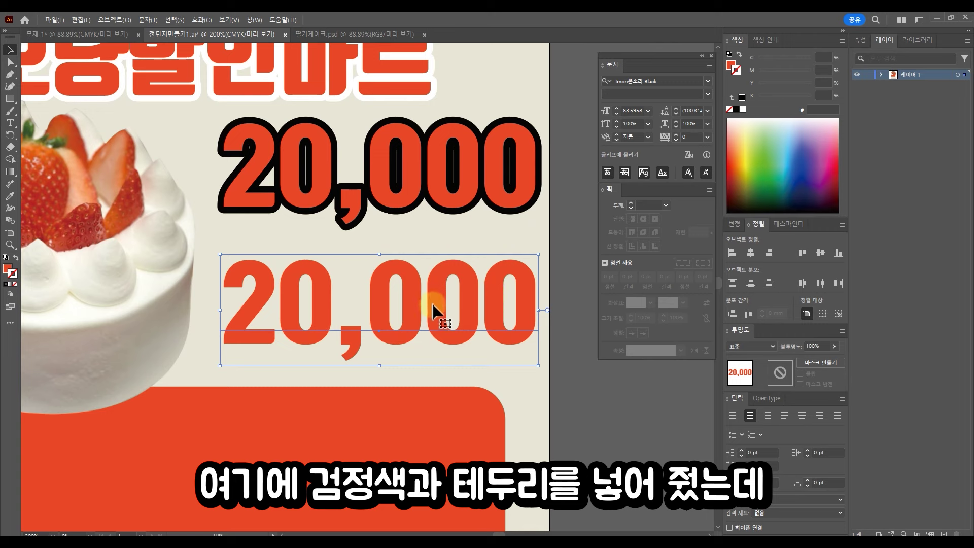
pyautogui.hotkey('ctrl', 'c')
pyautogui.click(434, 303)
pyautogui.hotkey('ctrl', 'c')
pyautogui.hotkey('ctrl', 'f')
pyautogui.moveTo(424, 310)
pyautogui.mouseDown()
pyautogui.moveTo(475, 300)
pyautogui.moveTo(374, 335)
pyautogui.moveTo(424, 359)
pyautogui.moveTo(435, 311)
pyautogui.moveTo(424, 310)
pyautogui.mouseUp()
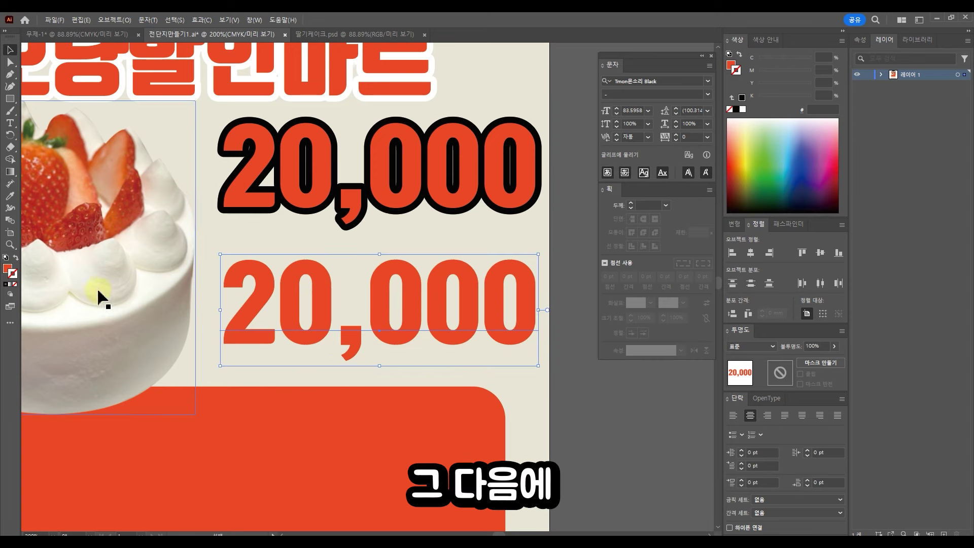
# Step: Give the front copy of the lower price a black 10 pt stroke with rounded joins and send it behind the orange-red text
pyautogui.press('x')
pyautogui.click(6, 287)
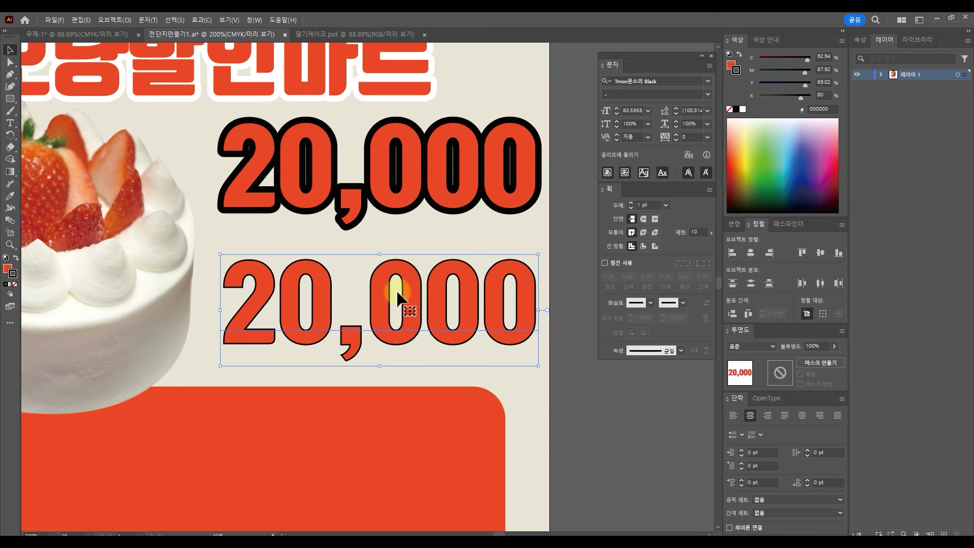
pyautogui.click(659, 205)
pyautogui.scroll(10, 659, 205)
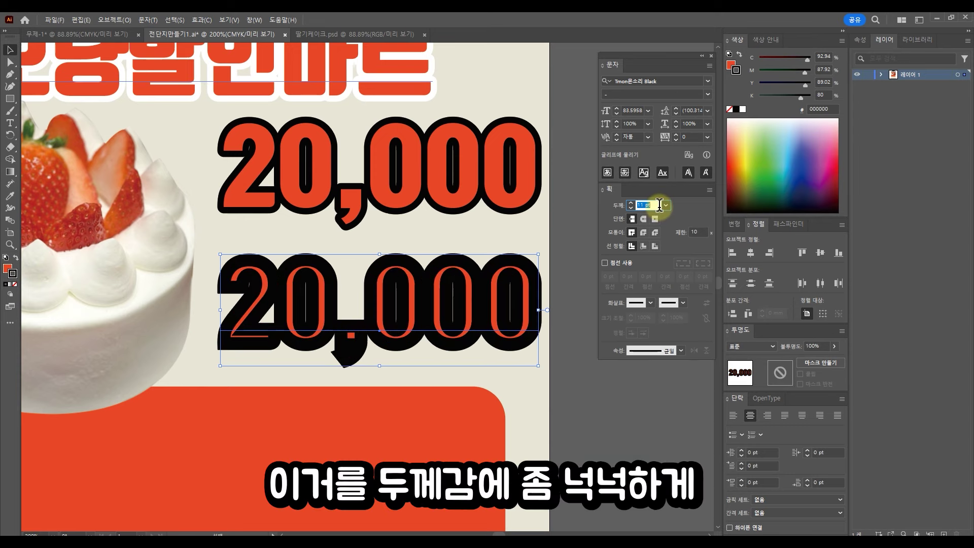
pyautogui.scroll(-1, 649, 204)
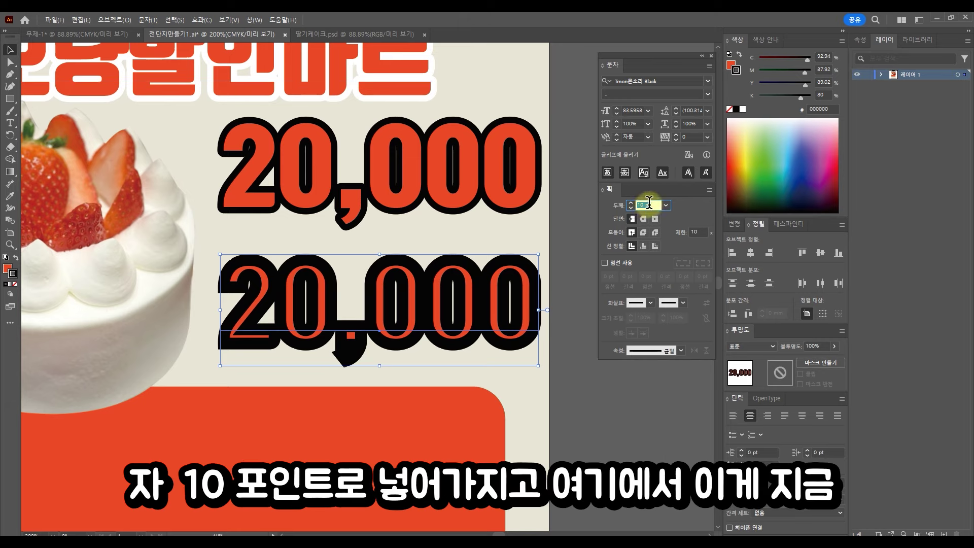
pyautogui.click(644, 232)
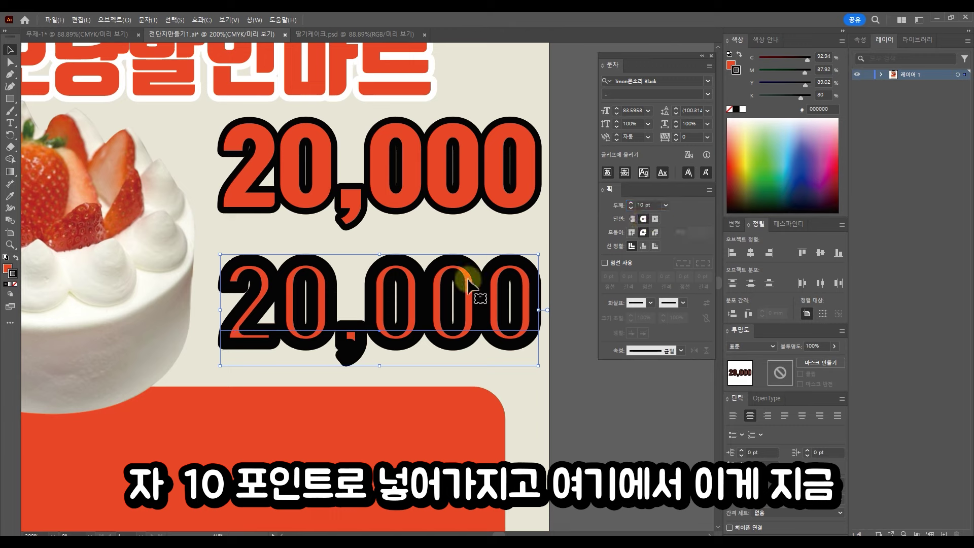
pyautogui.moveTo(518, 265); pyautogui.dragTo(546, 265)
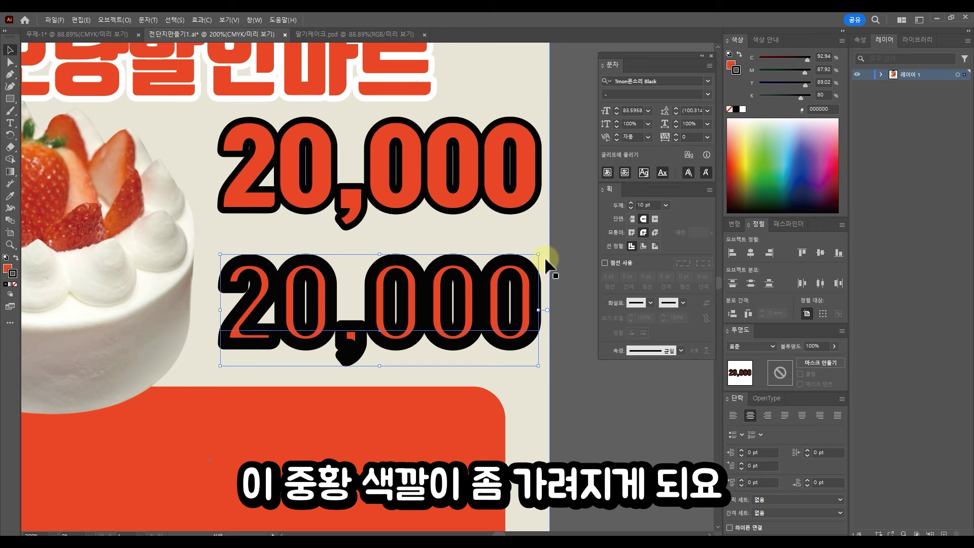
pyautogui.hotkey('ctrl', '[')
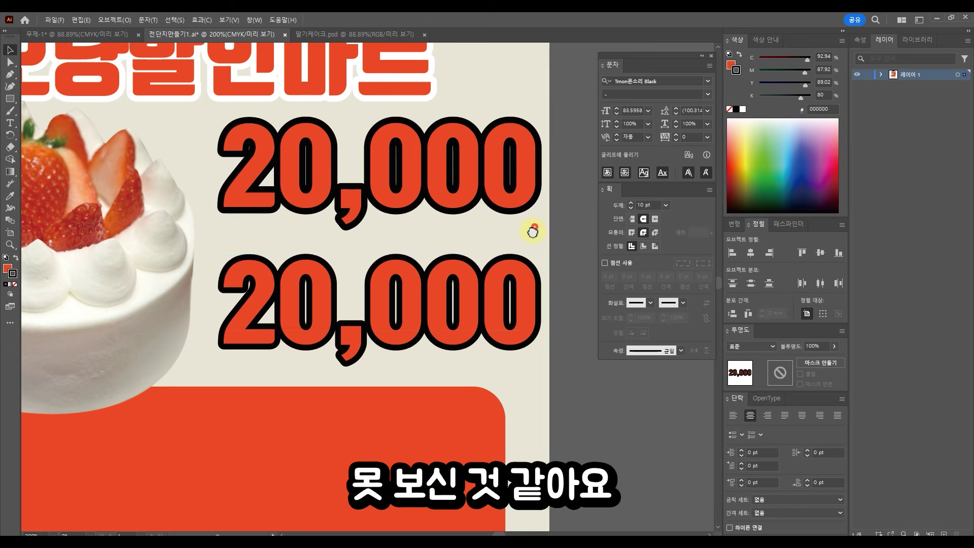
# Step: Shift the lower orange-red price text off its black outline copy and return it to its place
pyautogui.moveTo(528, 224); pyautogui.dragTo(488, 250)
pyautogui.moveTo(461, 312); pyautogui.dragTo(538, 290)
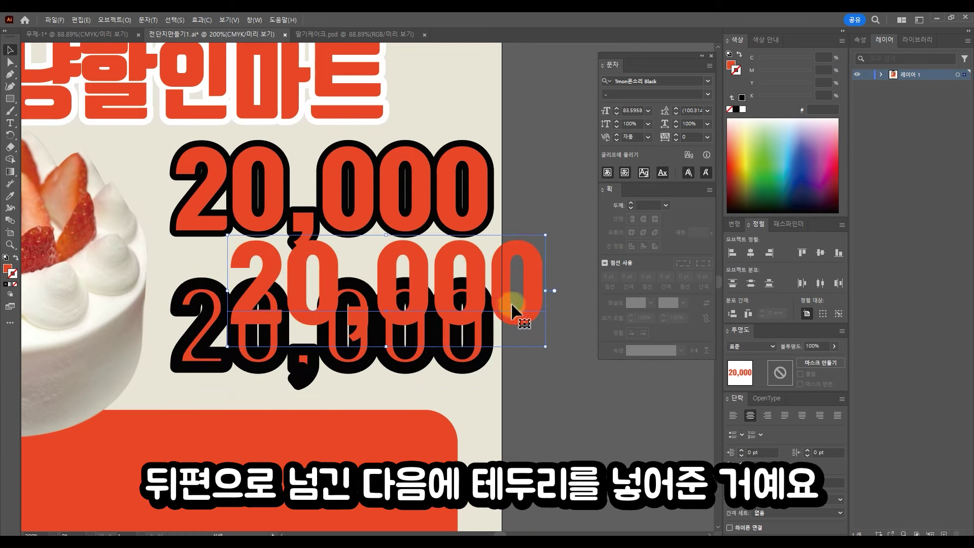
pyautogui.moveTo(513, 305); pyautogui.dragTo(514, 304)
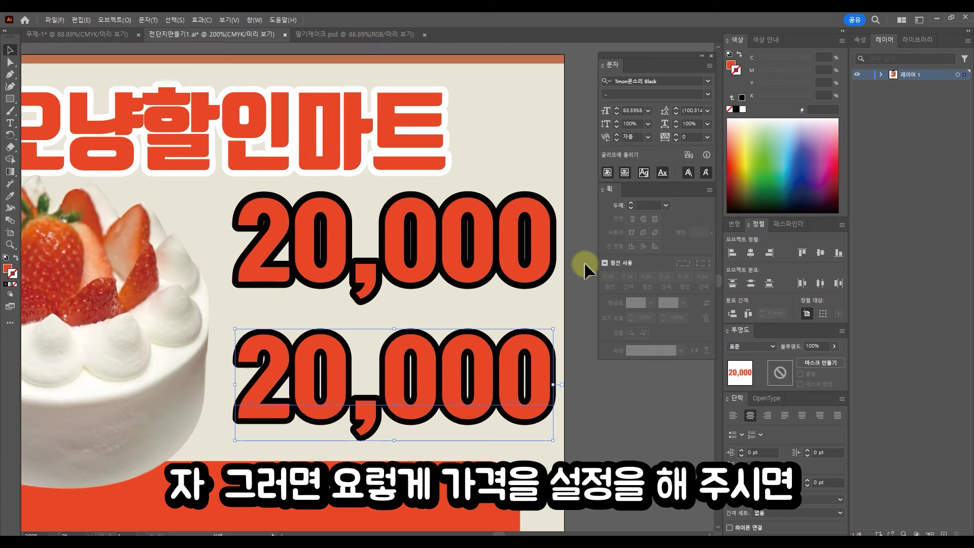
# Step: Move the upper outlined 20,000 price off the artboard, past its right edge
pyautogui.hscroll(3, 582, 266)
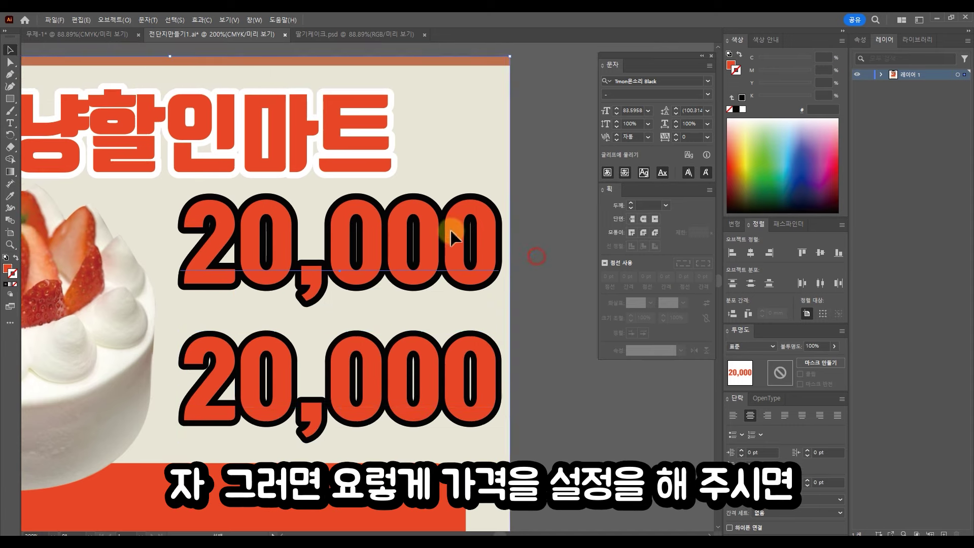
pyautogui.moveTo(282, 254); pyautogui.dragTo(595, 270)
pyautogui.moveTo(348, 298); pyautogui.dragTo(415, 254)
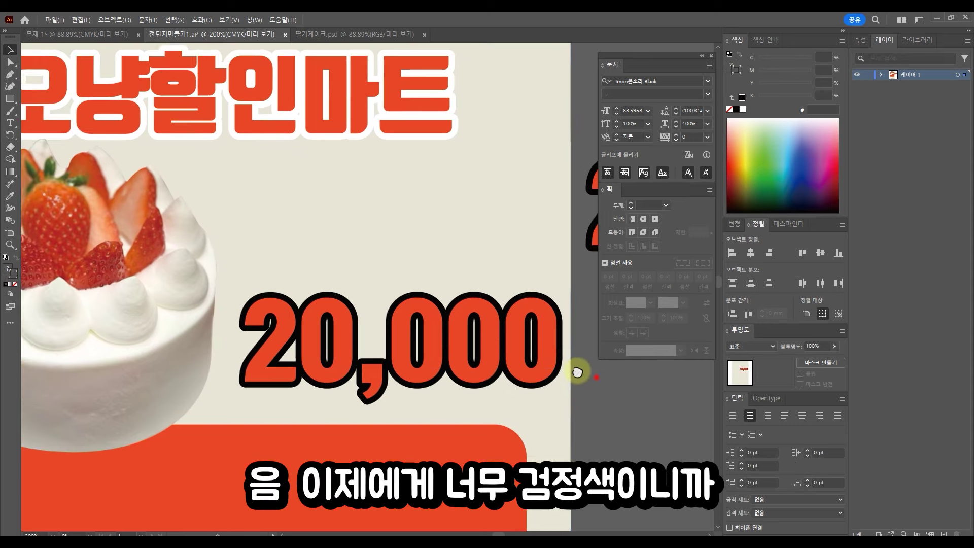
# Step: Copy the orange-red text of the price remaining on the flyer and paste it directly in front
pyautogui.moveTo(595, 378); pyautogui.dragTo(532, 353)
pyautogui.click(537, 299)
pyautogui.moveTo(475, 319); pyautogui.dragTo(513, 295)
pyautogui.hotkey('ctrl', 'z')
pyautogui.hotkey('ctrl', 'c')
pyautogui.hotkey('ctrl', 'f')
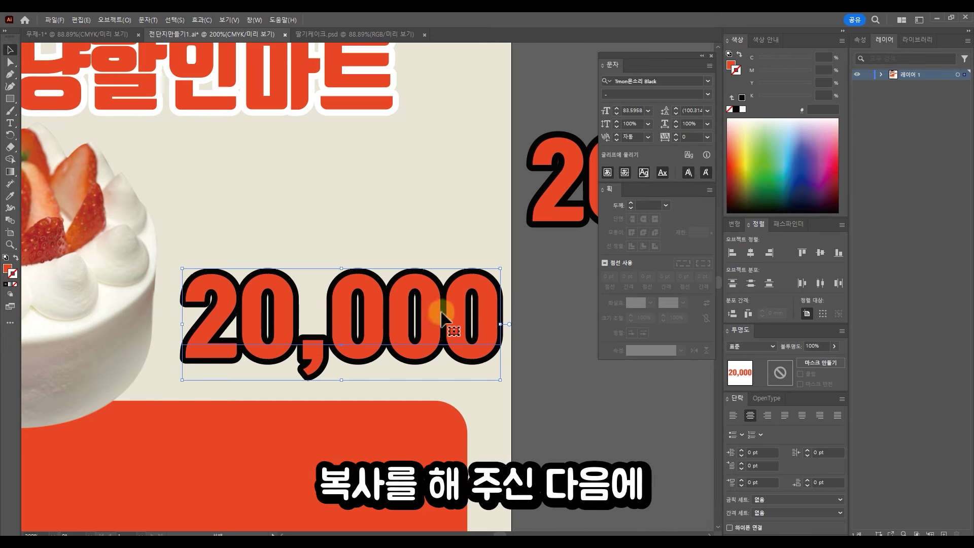
# Step: Give the front price copy a 14 pt stroke and set the stroke color to white, FFFFFF
pyautogui.click(6, 285)
pyautogui.click(643, 204)
pyautogui.write('14')
pyautogui.press('Return')
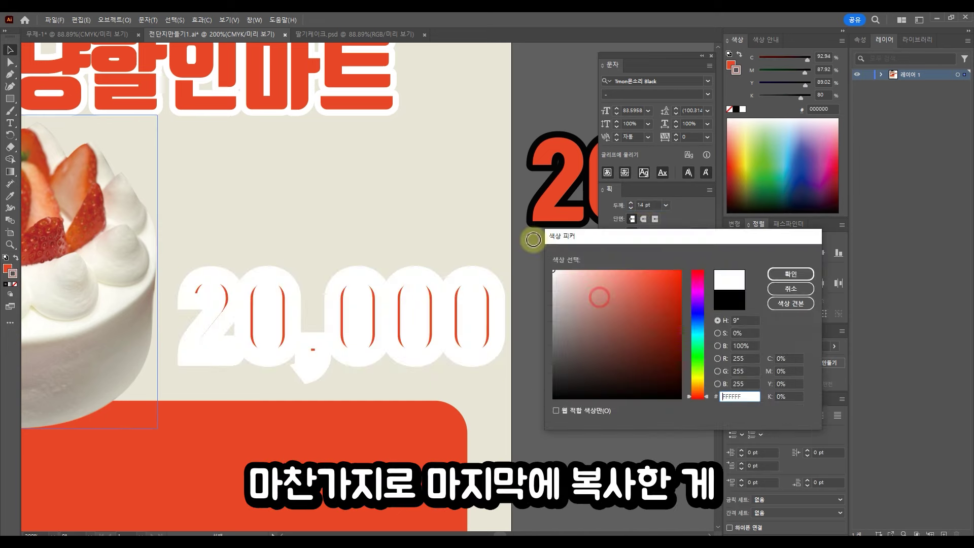
pyautogui.press('Return')
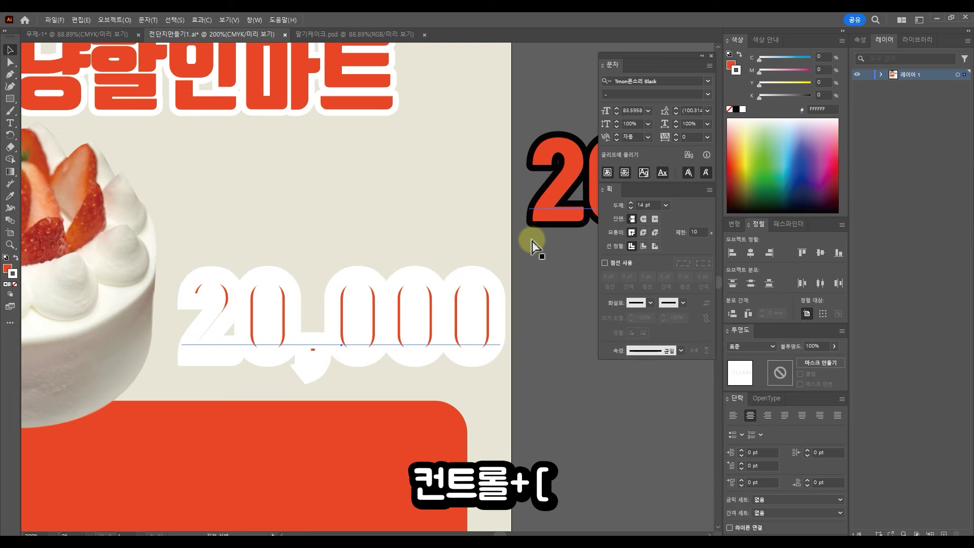
# Step: Send the white-stroked copy behind the black outline and set its stroke to 19 pt
pyautogui.hotkey('ctrl', '[')
pyautogui.hotkey('ctrl', '[')
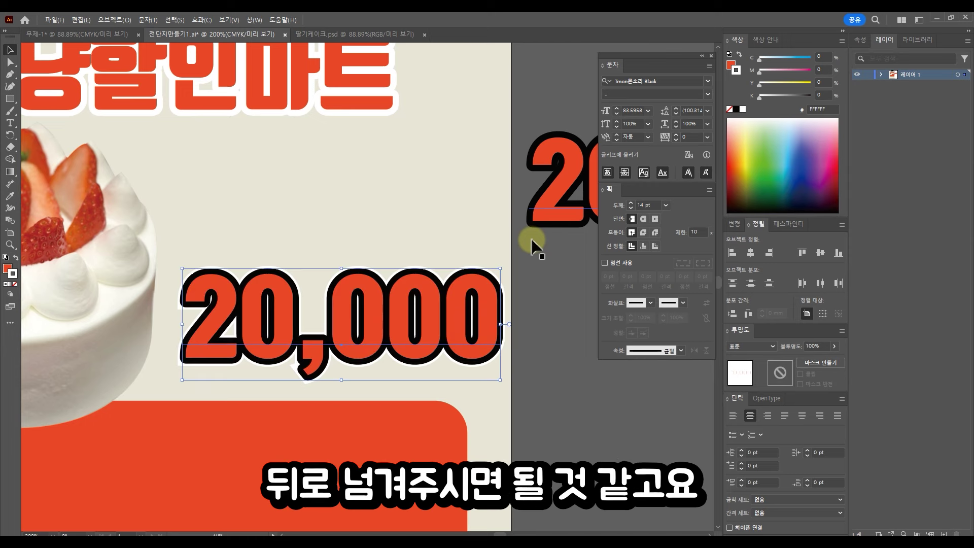
pyautogui.click(646, 205)
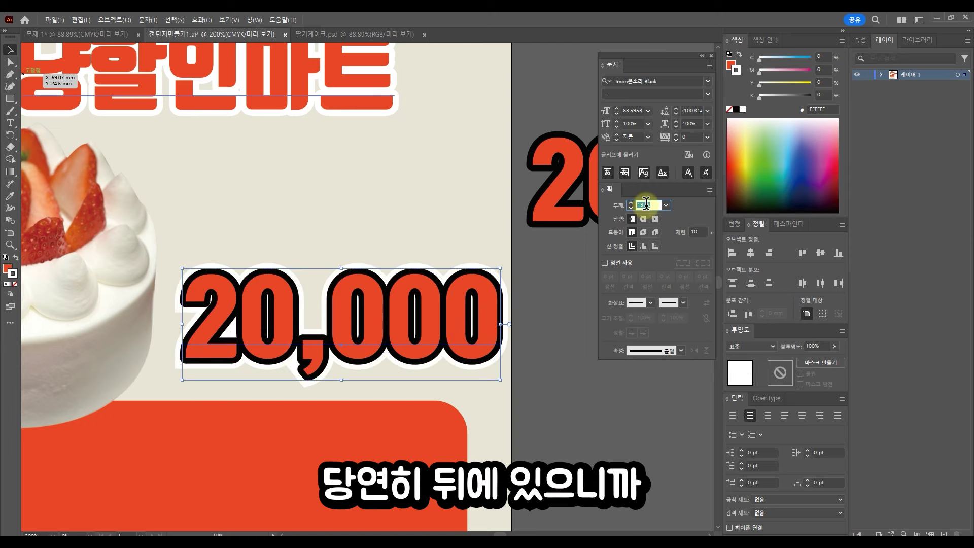
pyautogui.scroll(5, 646, 205)
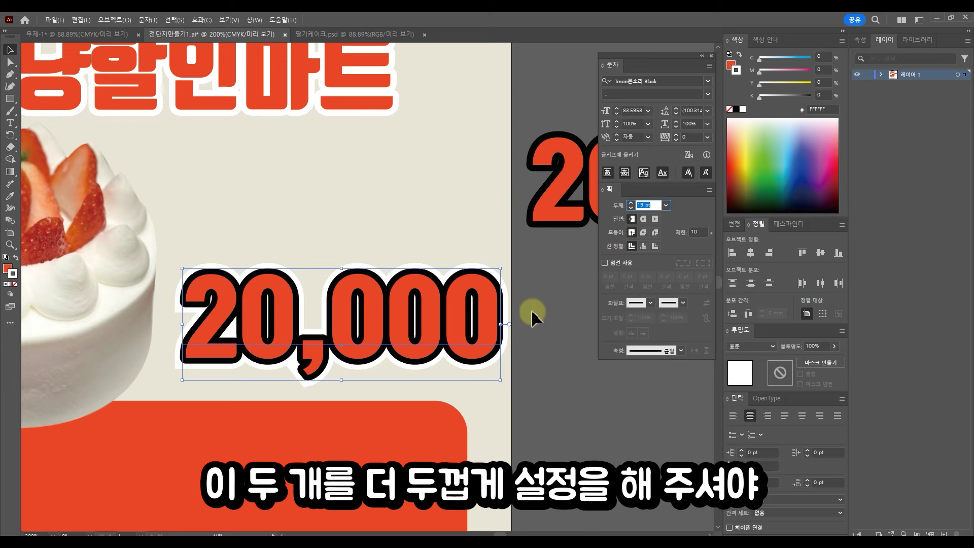
# Step: Move the layered 20,000 price down onto the orange-red product panel
pyautogui.click(393, 246)
pyautogui.moveTo(456, 269)
pyautogui.mouseDown()
pyautogui.moveTo(460, 306)
pyautogui.moveTo(470, 311)
pyautogui.moveTo(435, 258)
pyautogui.mouseUp()
pyautogui.moveTo(531, 289); pyautogui.dragTo(404, 242)
pyautogui.keyDown('shift'); pyautogui.click(476, 205); pyautogui.keyUp('shift')
pyautogui.moveTo(445, 269); pyautogui.dragTo(546, 235)
pyautogui.hscroll(3, 477, 276)
pyautogui.scroll(1, 477, 277)
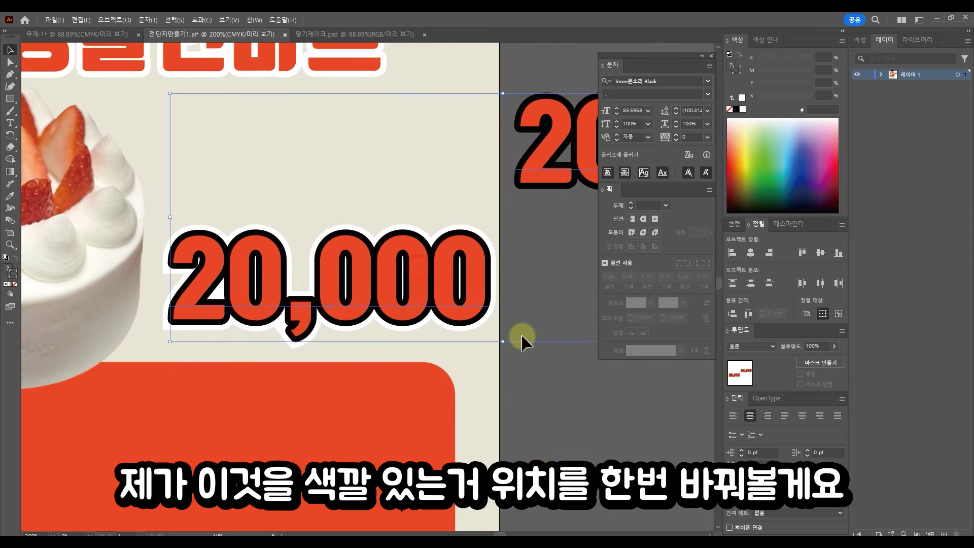
pyautogui.click(535, 305)
pyautogui.moveTo(517, 261); pyautogui.dragTo(317, 439)
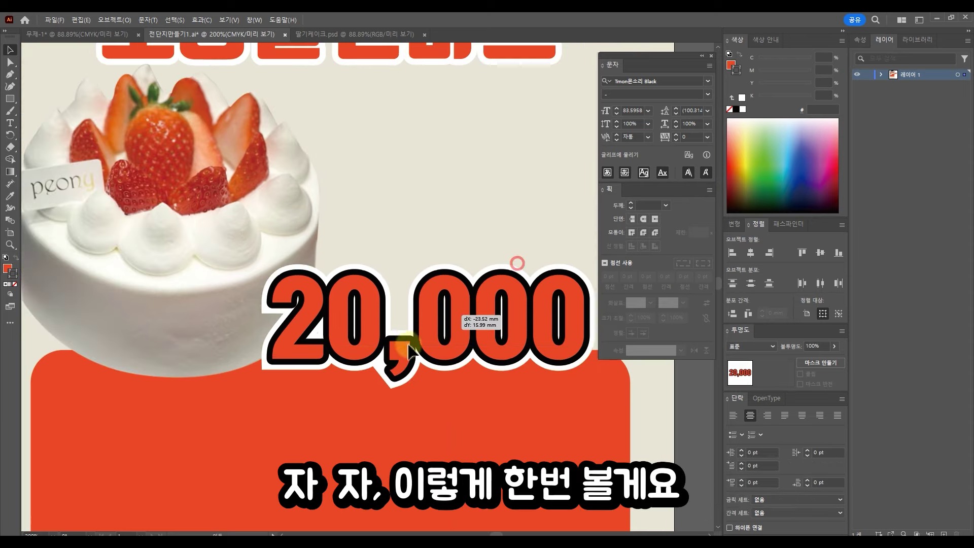
pyautogui.moveTo(332, 421); pyautogui.dragTo(377, 218)
pyautogui.moveTo(436, 257); pyautogui.dragTo(363, 321)
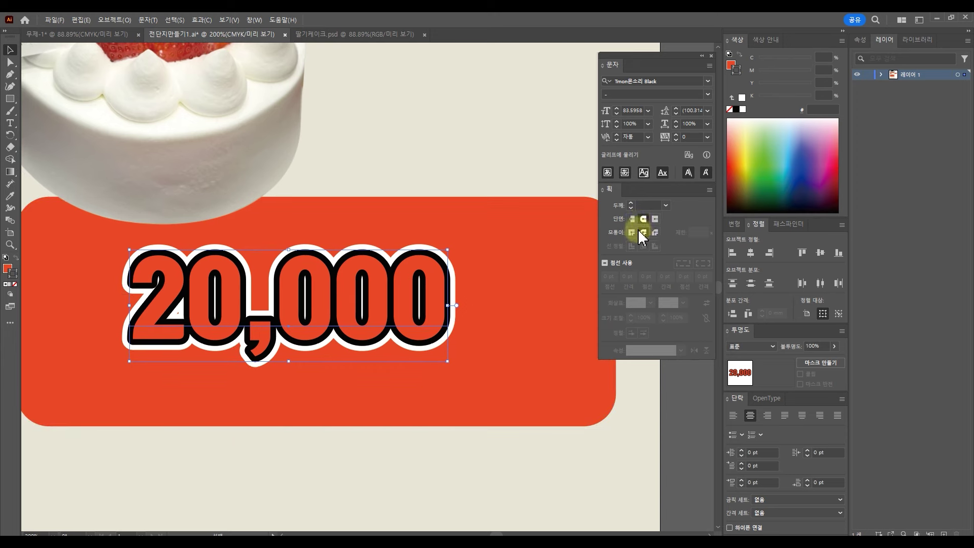
# Step: Give the price's strokes round caps and round corners, and dock the floating Character and Stroke panels beside the color controls
pyautogui.click(643, 220)
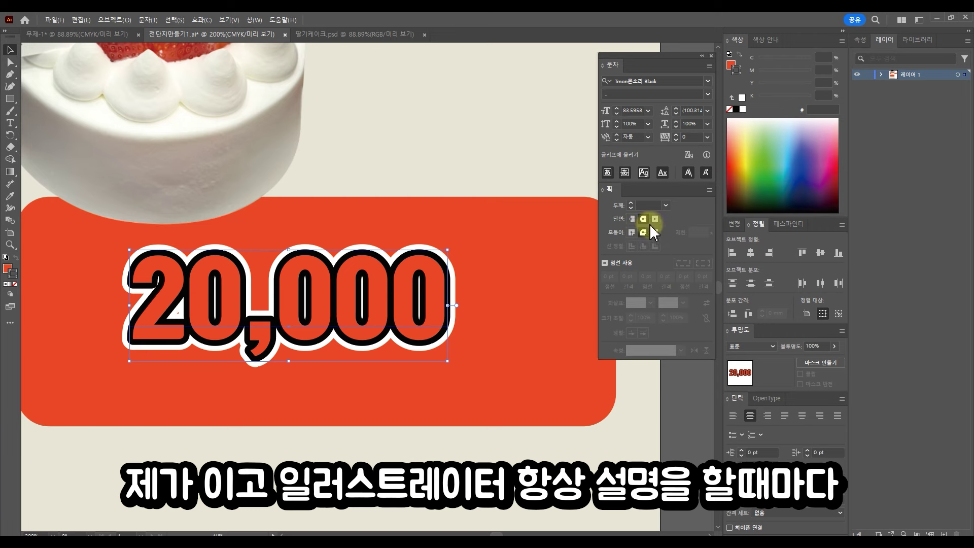
pyautogui.click(644, 234)
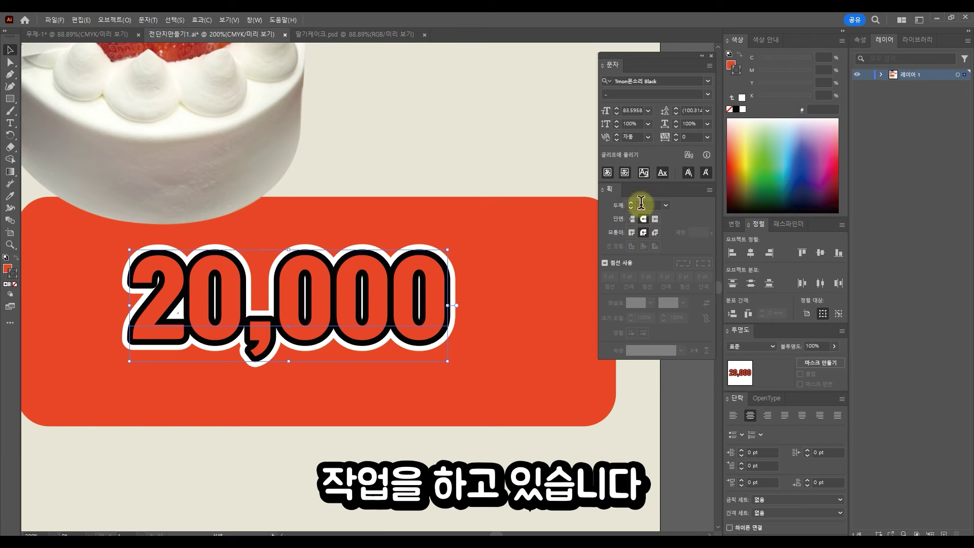
pyautogui.moveTo(693, 76); pyautogui.dragTo(722, 102)
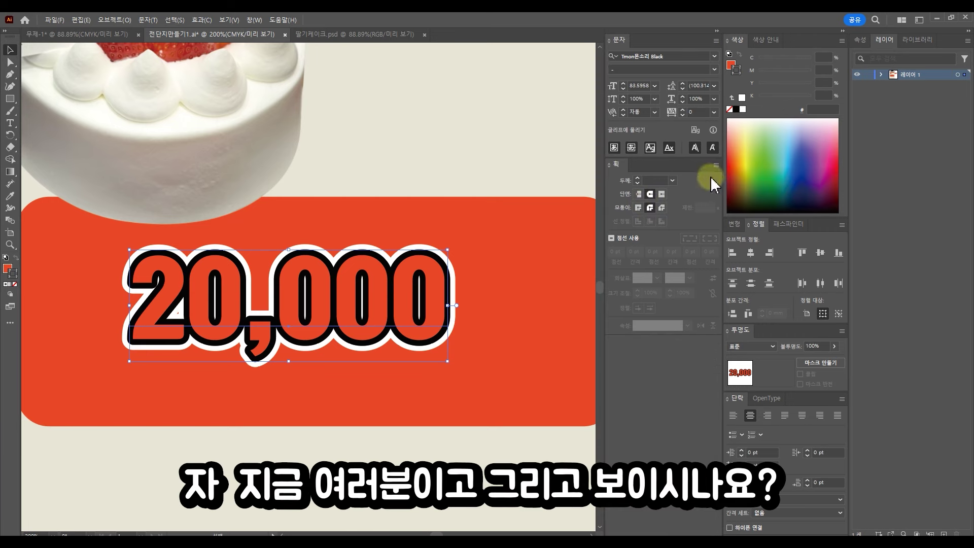
# Step: Move the layered price back up to the cream area beside the cake, above the orange-red panel
pyautogui.click(657, 181)
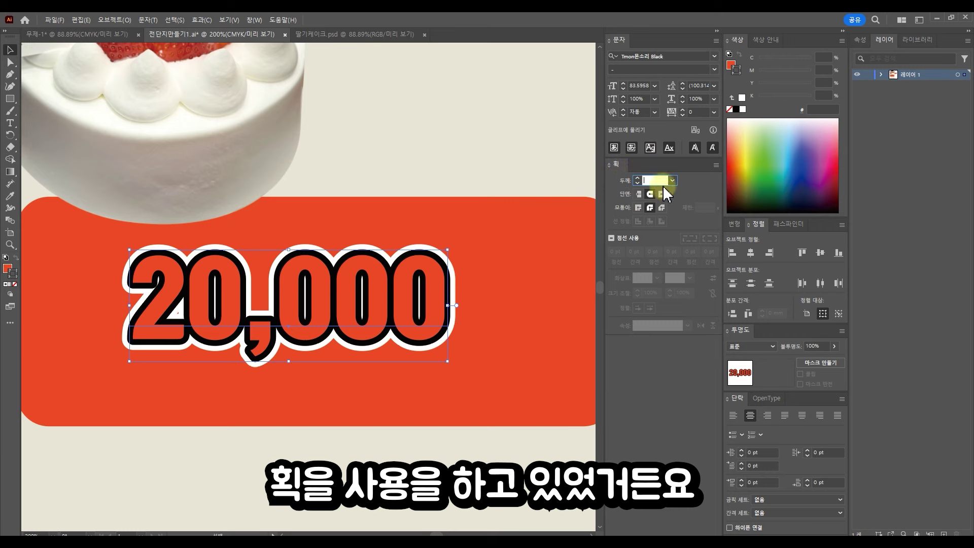
pyautogui.click(494, 163)
pyautogui.click(436, 283)
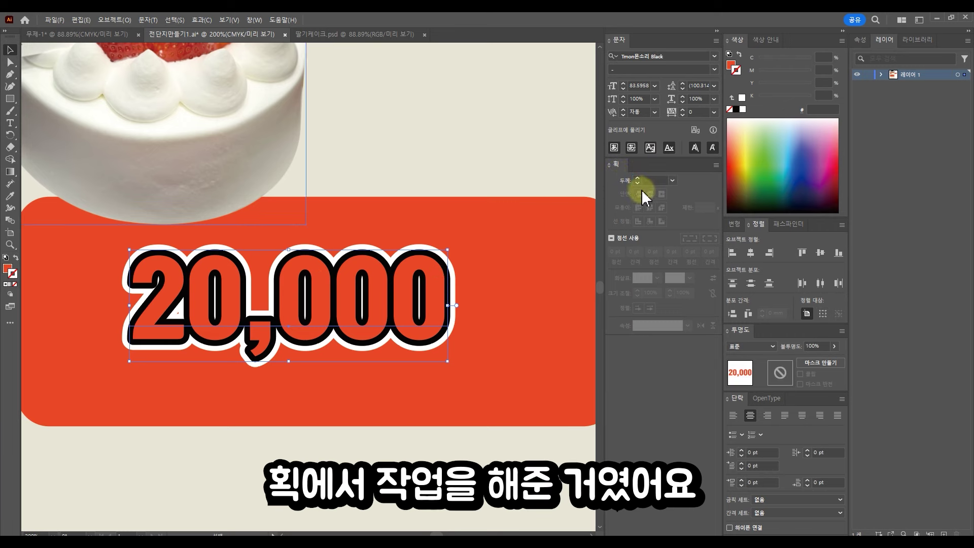
pyautogui.moveTo(203, 278); pyautogui.dragTo(257, 289)
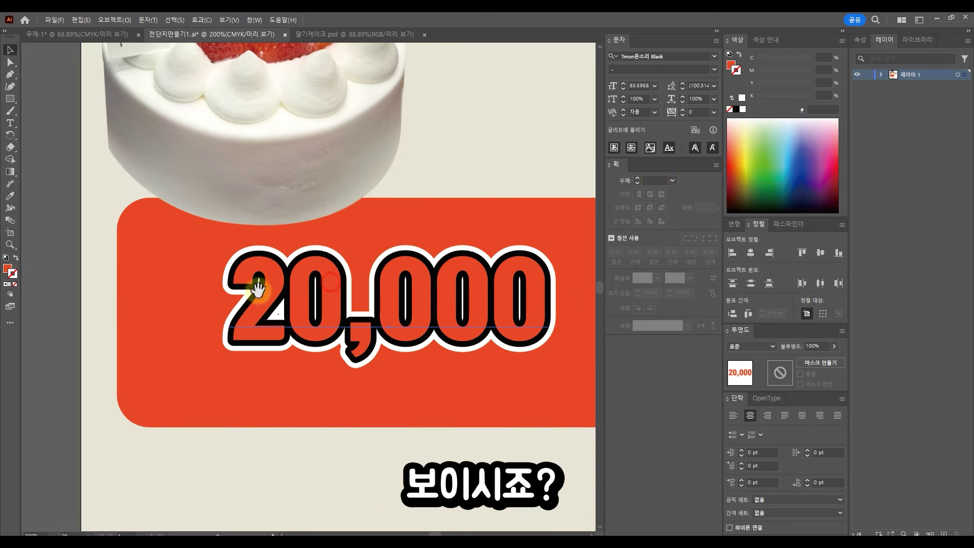
pyautogui.moveTo(458, 326); pyautogui.dragTo(357, 395)
pyautogui.moveTo(368, 392); pyautogui.dragTo(429, 317)
pyautogui.scroll(-1, 501, 214)
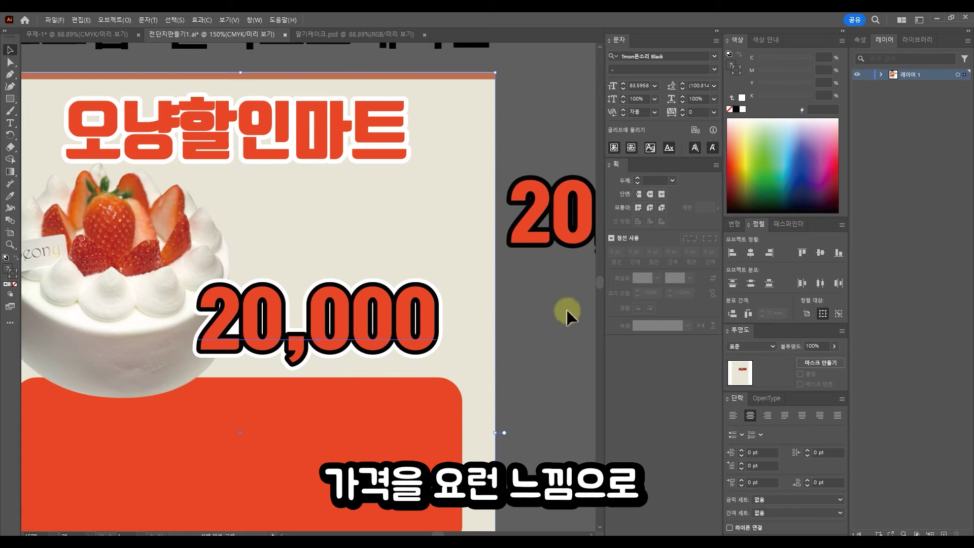
# Step: Scale the layered price down to about 38.4 pt and place it beside the cake's lower right edge
pyautogui.click(567, 312)
pyautogui.moveTo(398, 314); pyautogui.dragTo(454, 309)
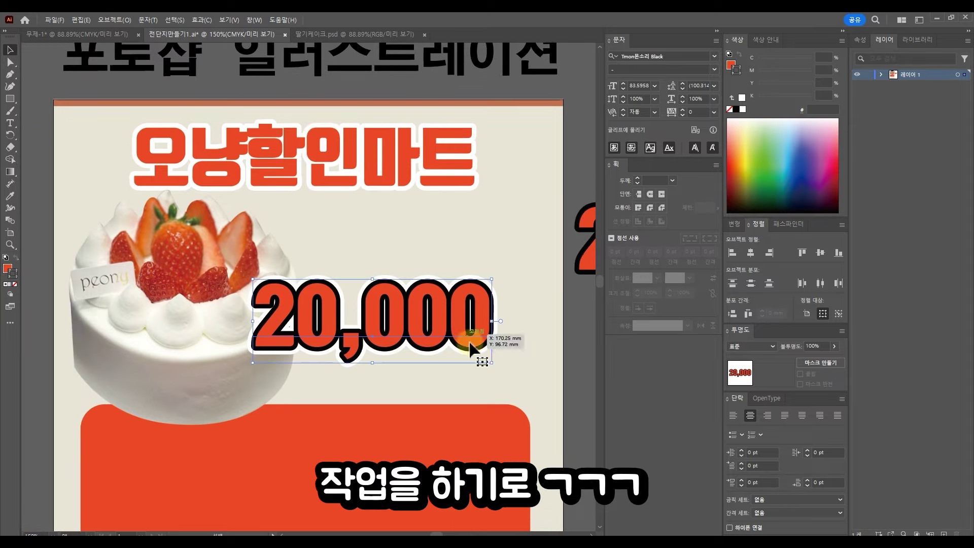
pyautogui.moveTo(492, 365); pyautogui.dragTo(399, 319)
pyautogui.scroll(1, 351, 370)
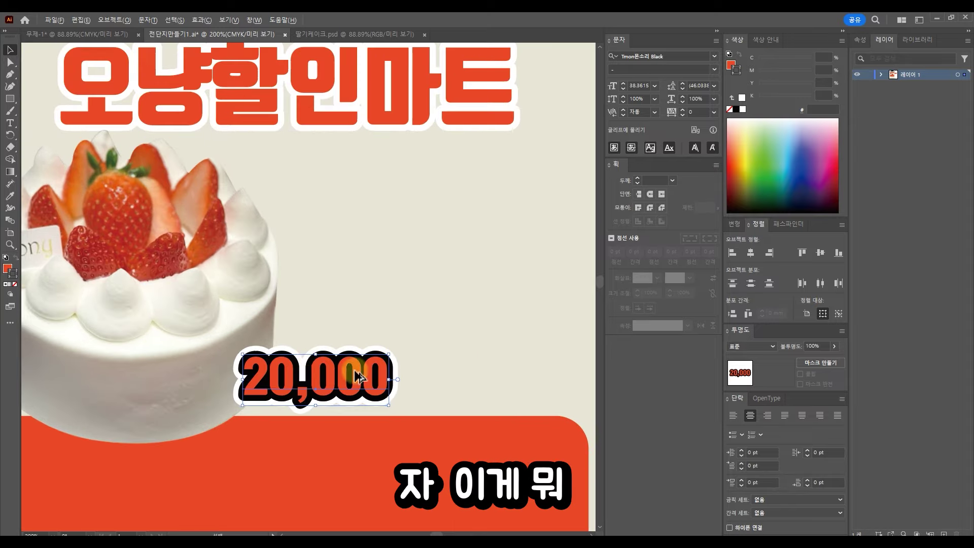
pyautogui.moveTo(327, 355); pyautogui.dragTo(356, 350)
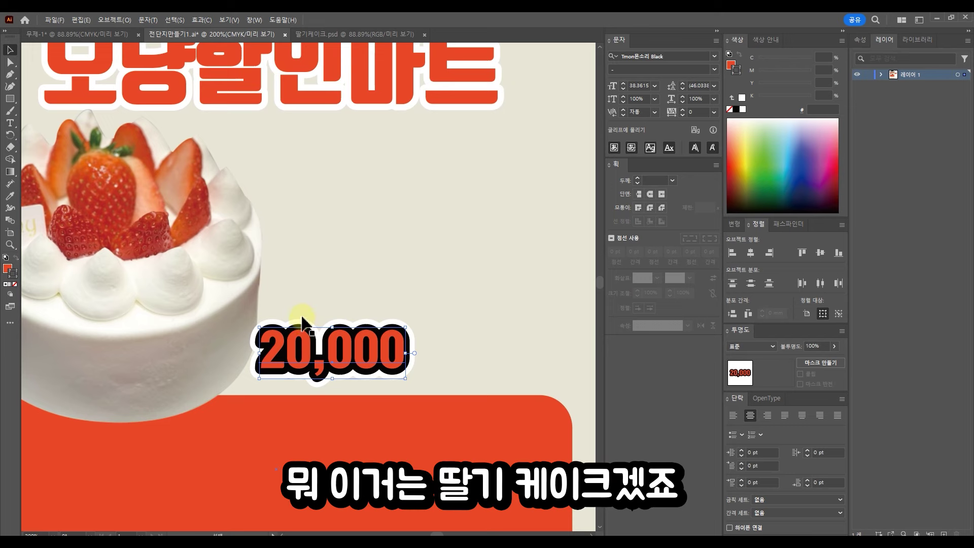
# Step: Duplicate the price's front text directly above the layered price and set its fill to near-black, 1C1D1D
pyautogui.moveTo(349, 357); pyautogui.dragTo(354, 304)
pyautogui.doubleClick(324, 294)
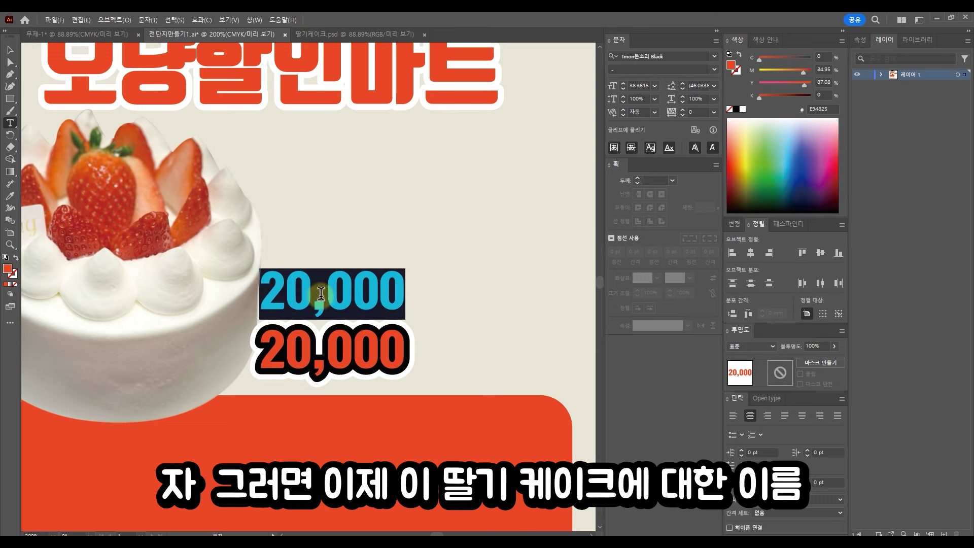
pyautogui.click(10, 195)
pyautogui.click(373, 99)
pyautogui.hotkey('ctrl', 'z')
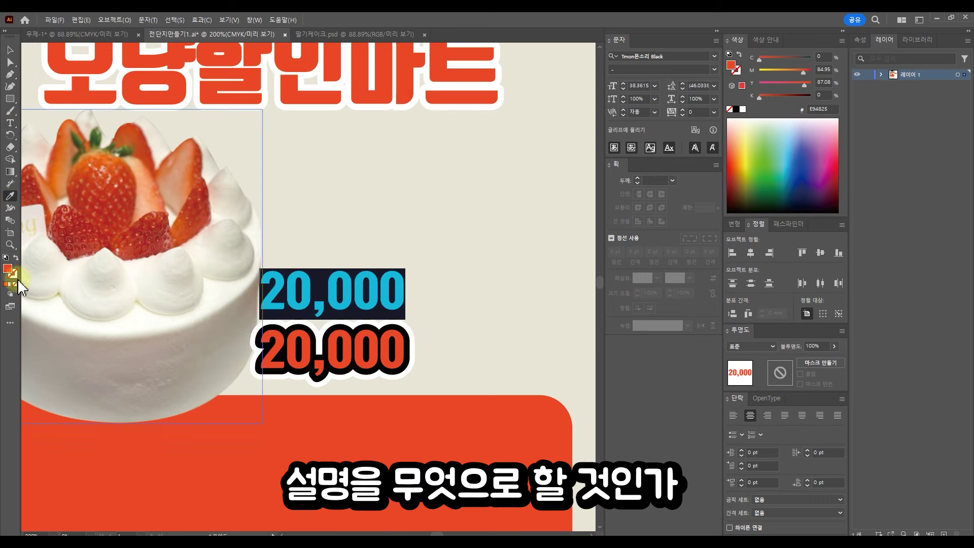
pyautogui.doubleClick(7, 269)
pyautogui.moveTo(574, 339); pyautogui.dragTo(544, 368)
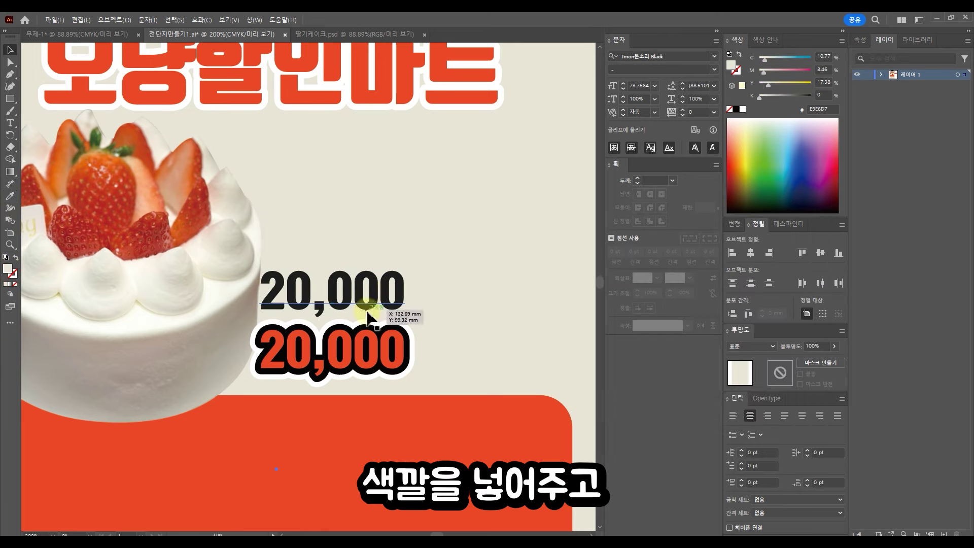
# Step: Change the duplicated text to 봄을담은 생딸기케이크 and scale it down to about 16.2 pt above the price
pyautogui.click(374, 295)
pyautogui.doubleClick(394, 299)
pyautogui.click(412, 288)
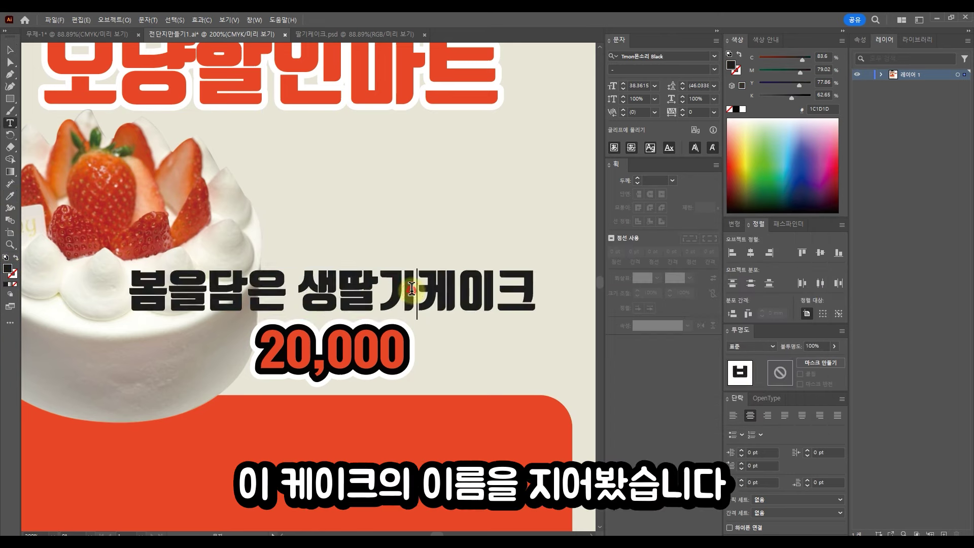
pyautogui.click(10, 49)
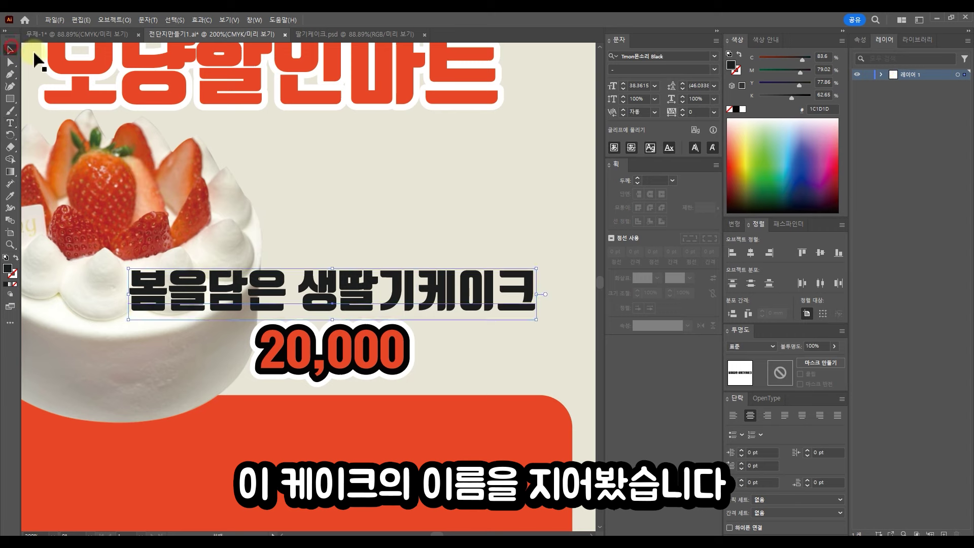
pyautogui.moveTo(538, 321); pyautogui.dragTo(412, 305)
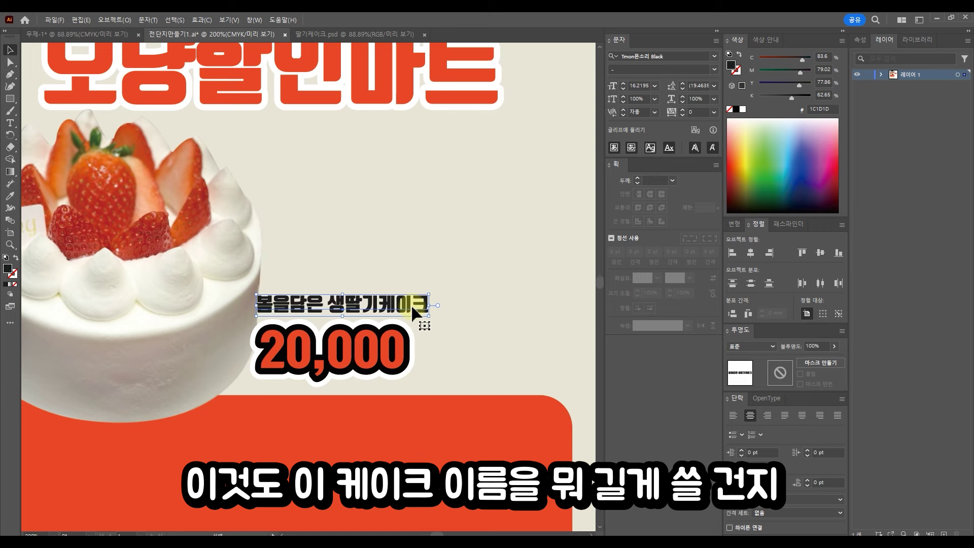
# Step: Delete 봄을담은 from the product name and enlarge the remaining text to about 21.5 pt
pyautogui.doubleClick(376, 305)
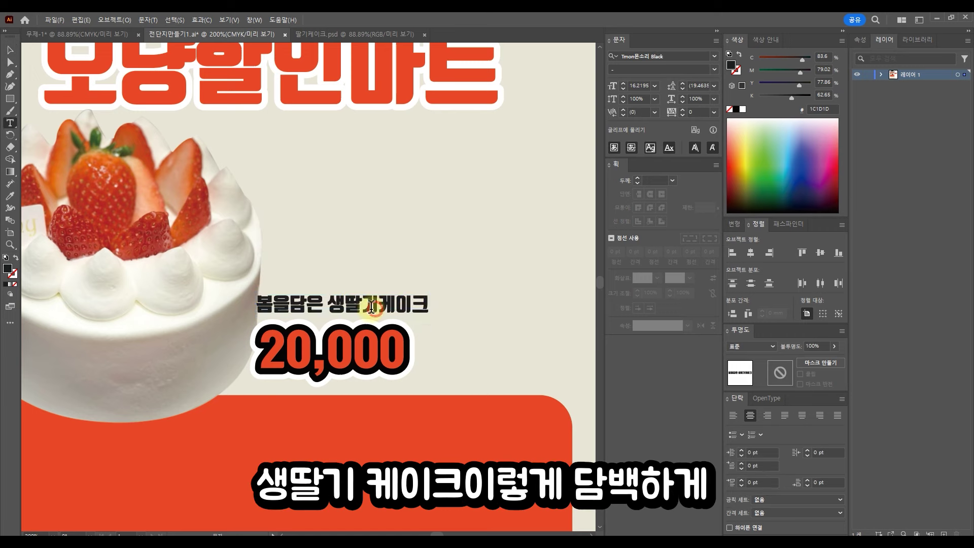
pyautogui.moveTo(333, 304); pyautogui.dragTo(251, 309)
pyautogui.press('BackSpace')
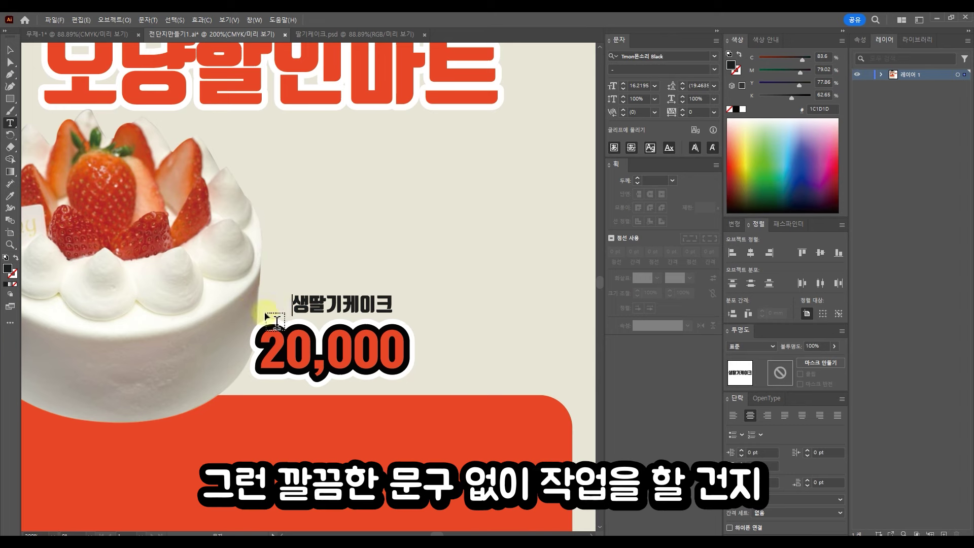
pyautogui.press('Escape')
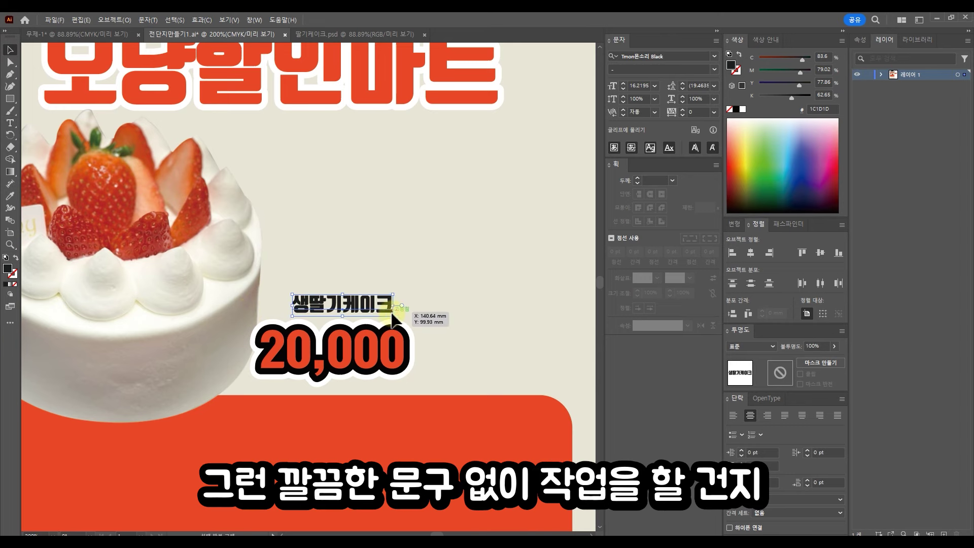
pyautogui.click(477, 306)
pyautogui.click(391, 318)
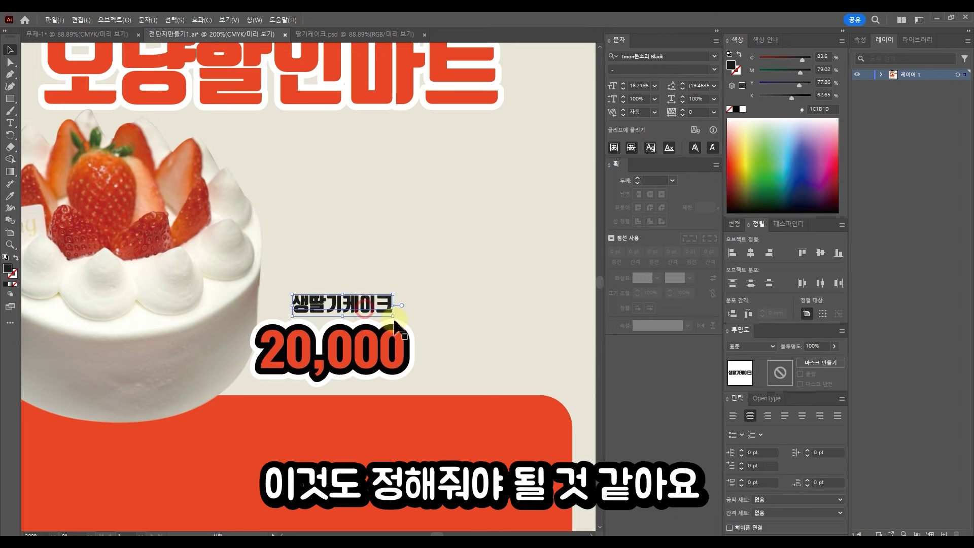
pyautogui.moveTo(400, 312)
pyautogui.mouseDown()
pyautogui.moveTo(362, 304)
pyautogui.moveTo(421, 322)
pyautogui.moveTo(384, 314)
pyautogui.mouseUp()
# Step: Change the product name to 생딸기 케이크 1호 and shift it right so it starts above the price's left edge
pyautogui.doubleClick(343, 304)
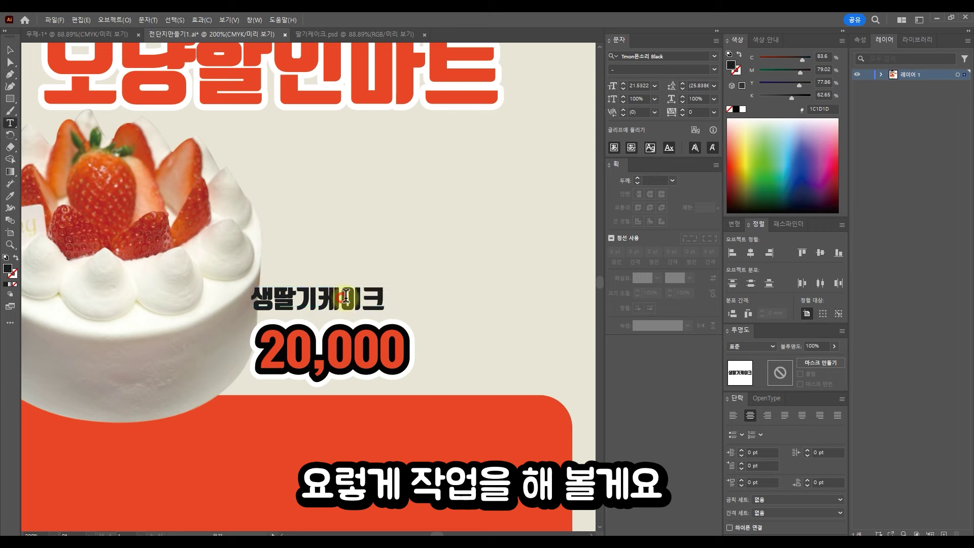
pyautogui.write('케이크 1호')
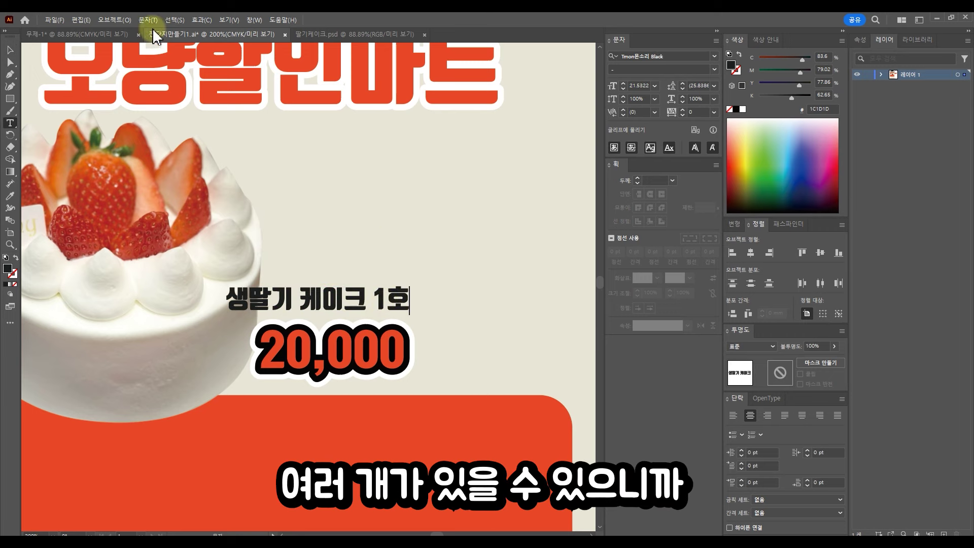
pyautogui.press('Escape')
pyautogui.moveTo(393, 303); pyautogui.dragTo(419, 310)
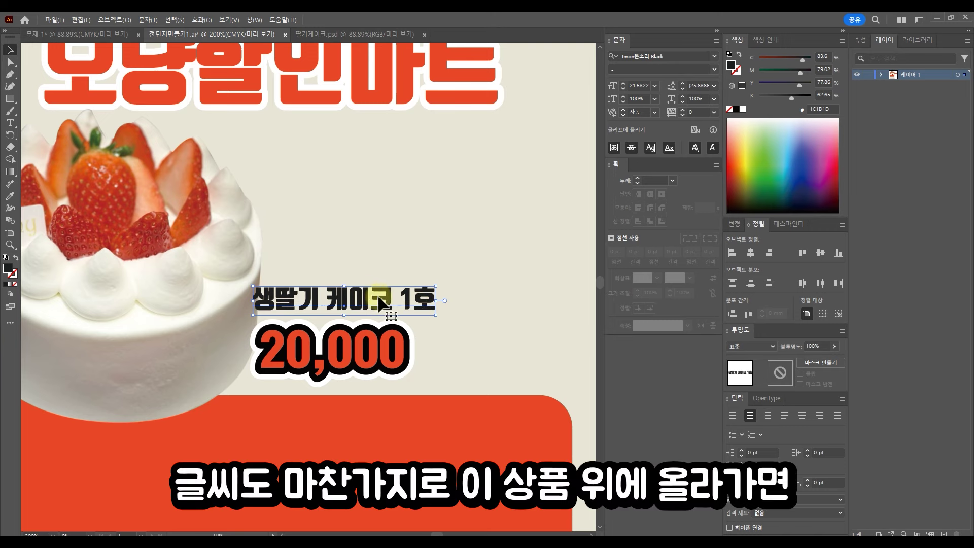
# Step: Paste a copy of the product name directly behind it with no fill and a white FFFFFF stroke
pyautogui.moveTo(354, 295); pyautogui.dragTo(415, 305)
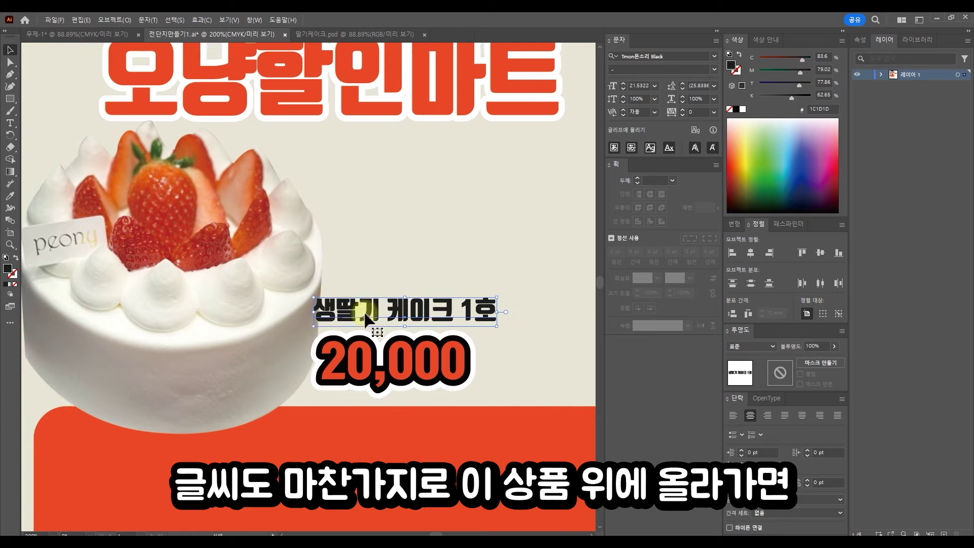
pyautogui.moveTo(354, 296); pyautogui.dragTo(229, 283)
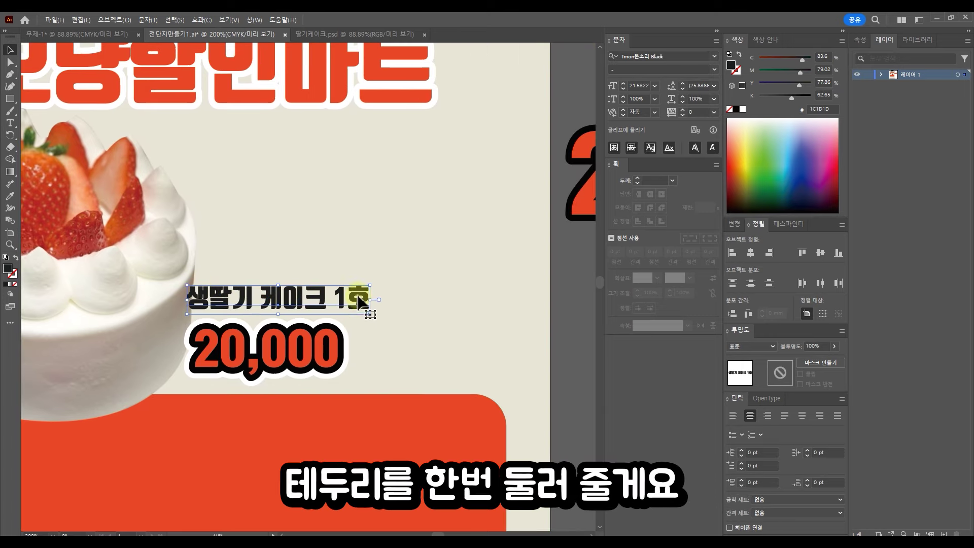
pyautogui.press('a')
pyautogui.hotkey('ctrl', 'c')
pyautogui.hotkey('ctrl', 'b')
pyautogui.press('d')
pyautogui.press('x')
pyautogui.press('/')
pyautogui.hotkey('shift', 'x')
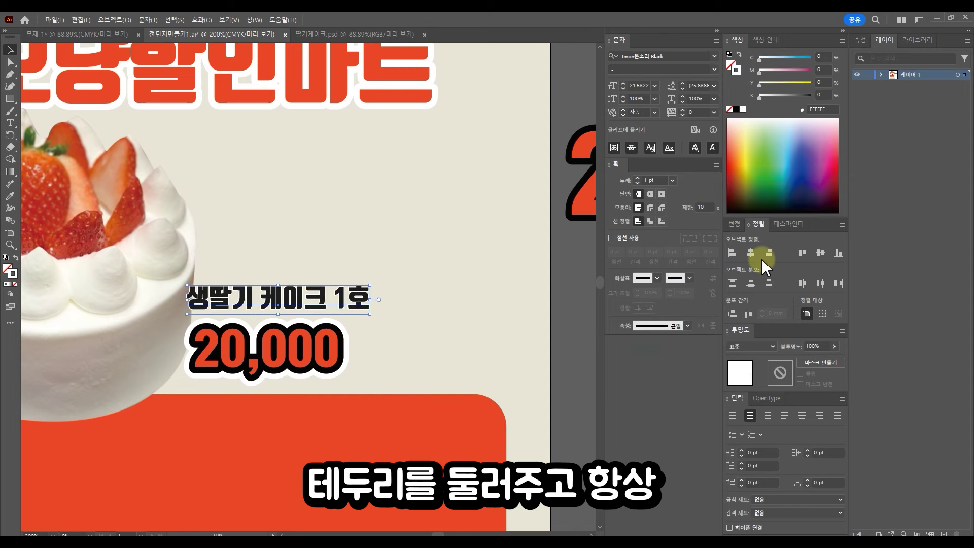
# Step: Set the white-stroked name copy to a 3 pt stroke with round caps and round corners
pyautogui.click(659, 179)
pyautogui.write('3')
pyautogui.press('Return')
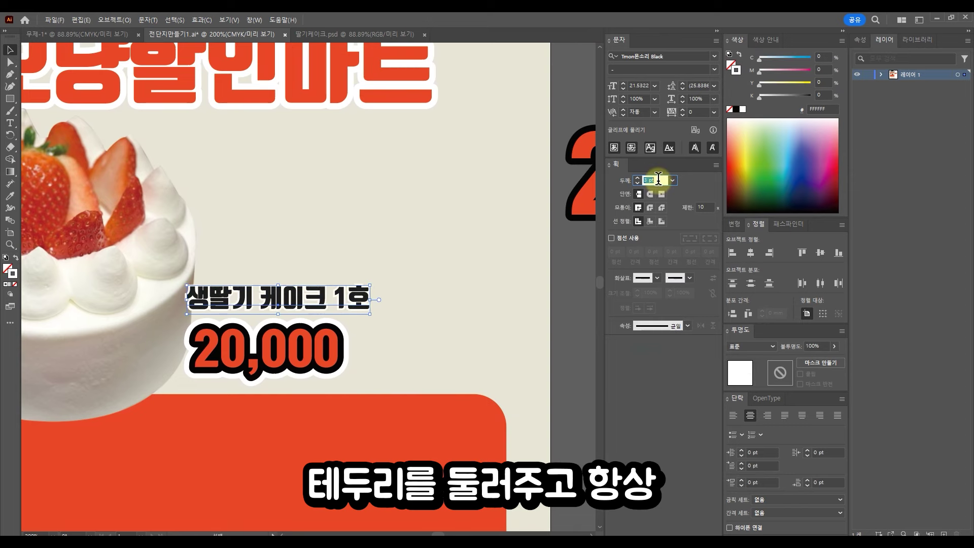
pyautogui.click(650, 194)
pyautogui.click(650, 207)
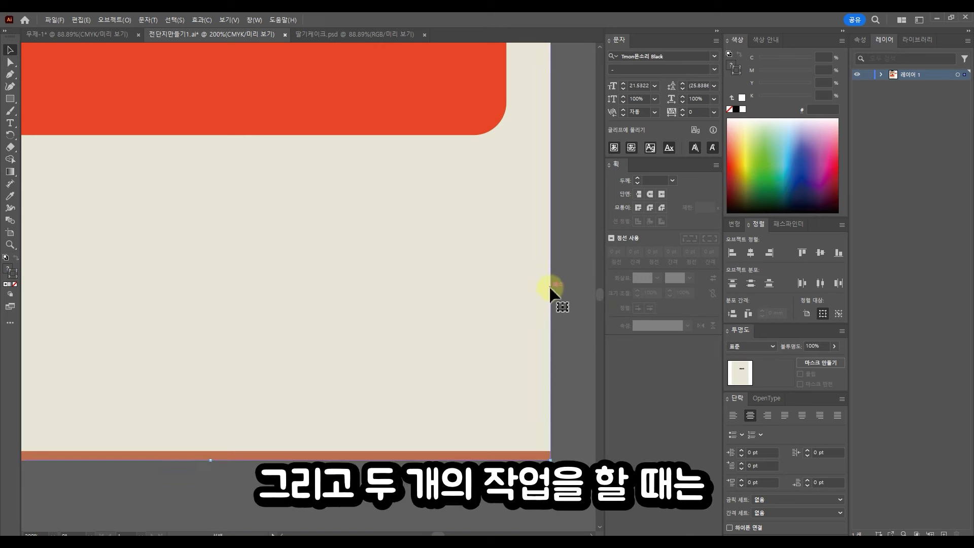
# Step: Group the product name with its white-stroked copy, and group the layers of the price text
pyautogui.scroll(3, 550, 290)
pyautogui.scroll(9, 598, 276)
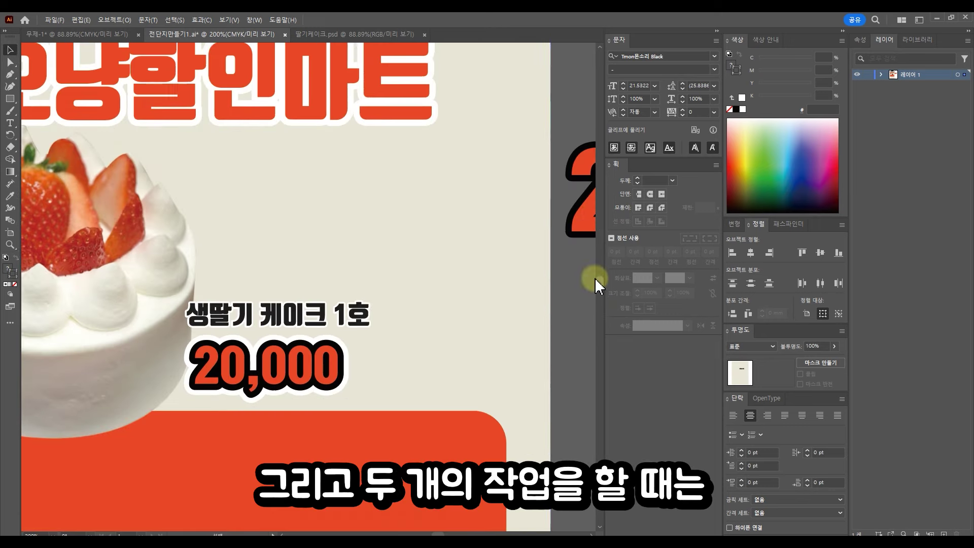
pyautogui.scroll(-1, 595, 277)
pyautogui.moveTo(563, 256); pyautogui.dragTo(475, 238)
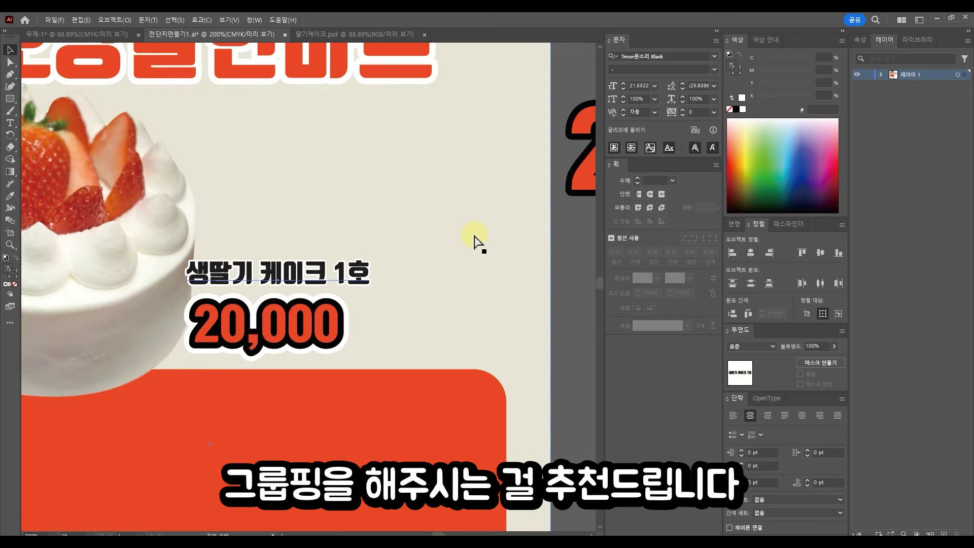
pyautogui.moveTo(570, 333); pyautogui.dragTo(544, 318)
# Step: Test the grouping by moving the price and the product name, undoing each move
pyautogui.moveTo(301, 335); pyautogui.dragTo(330, 339)
pyautogui.hotkey('ctrl', 'z')
pyautogui.click(446, 291)
pyautogui.click(322, 325)
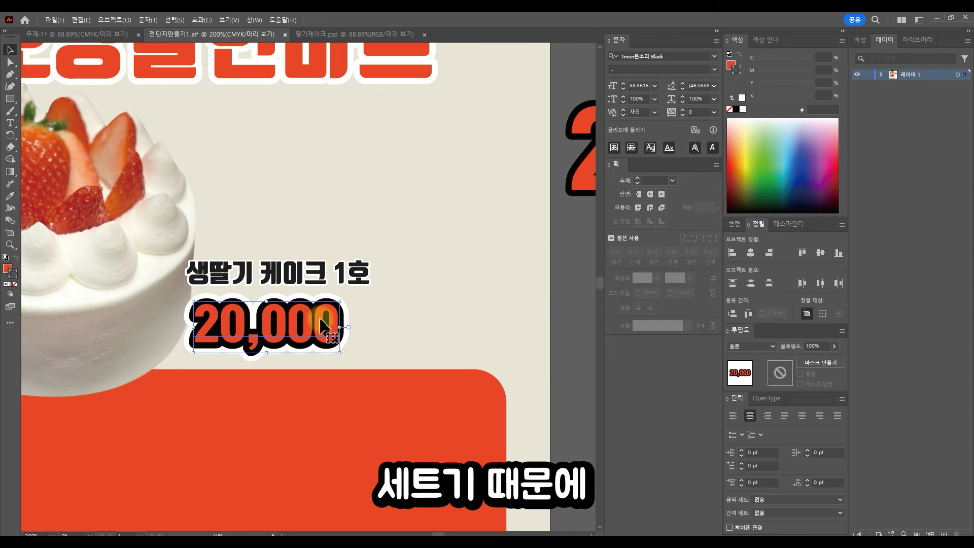
pyautogui.moveTo(331, 279); pyautogui.dragTo(393, 257)
pyautogui.hotkey('ctrl', 'z')
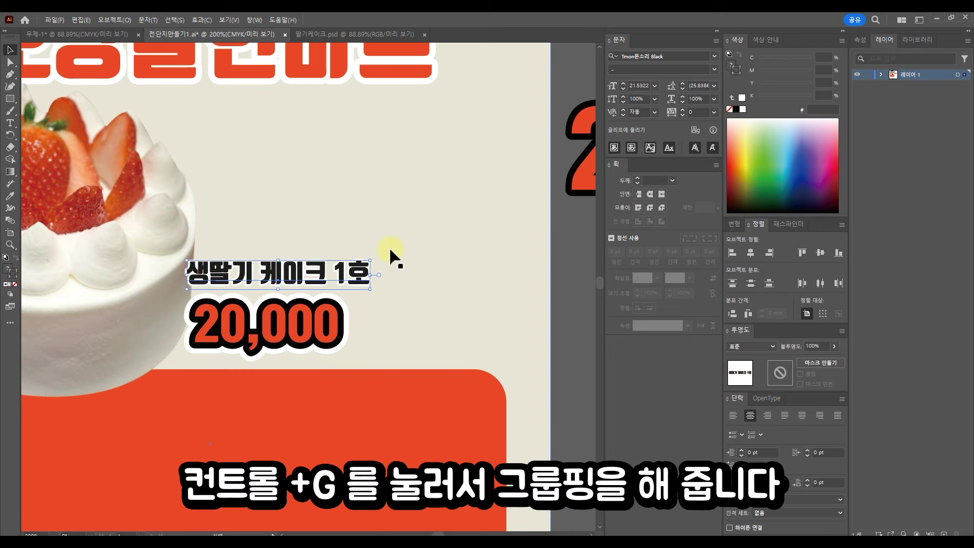
pyautogui.moveTo(345, 243); pyautogui.dragTo(461, 286)
pyautogui.moveTo(451, 314); pyautogui.dragTo(384, 309)
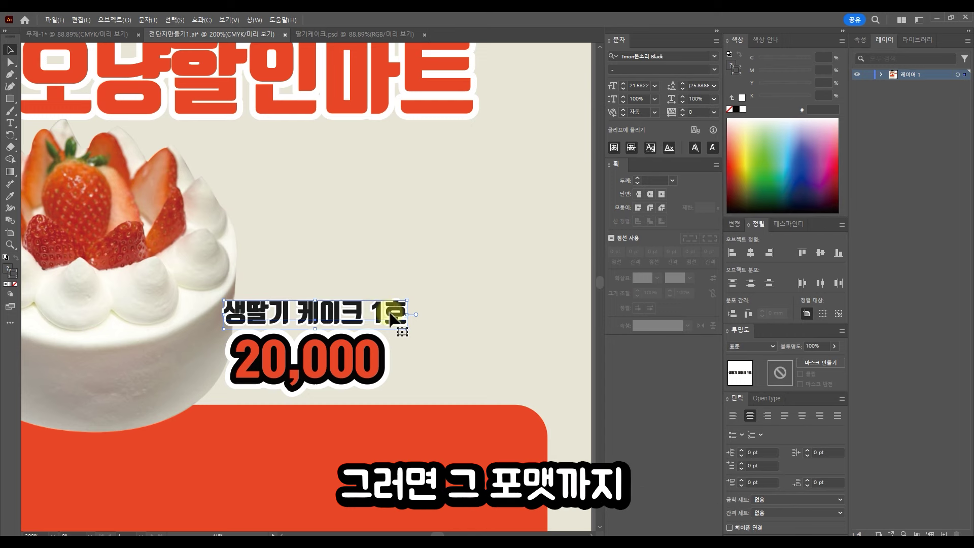
pyautogui.moveTo(389, 312); pyautogui.dragTo(388, 286)
pyautogui.doubleClick(389, 287)
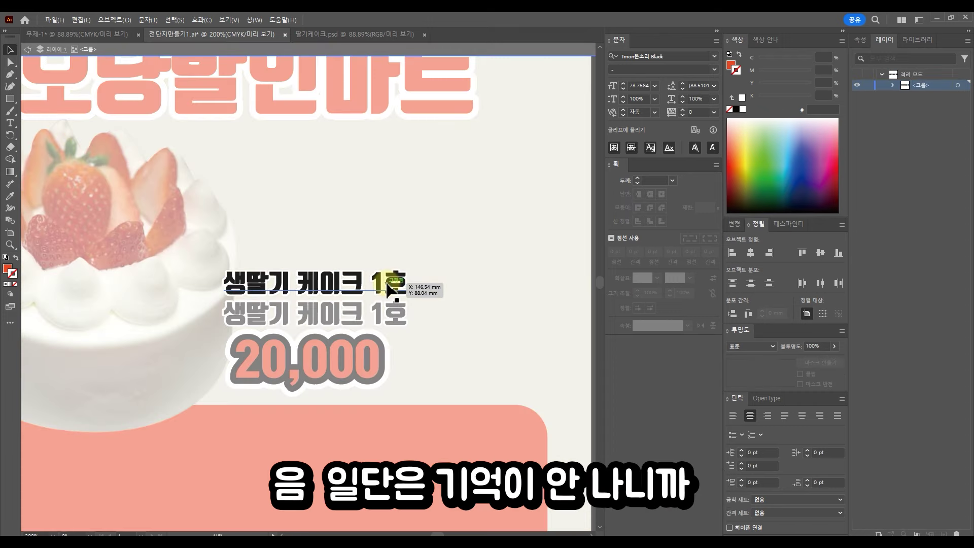
pyautogui.doubleClick(435, 267)
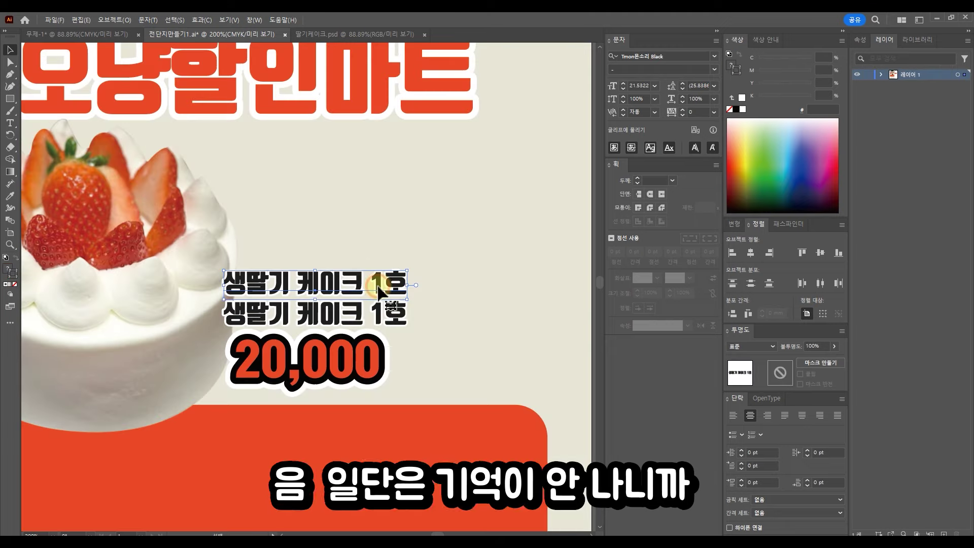
pyautogui.click(381, 283)
pyautogui.press('Delete')
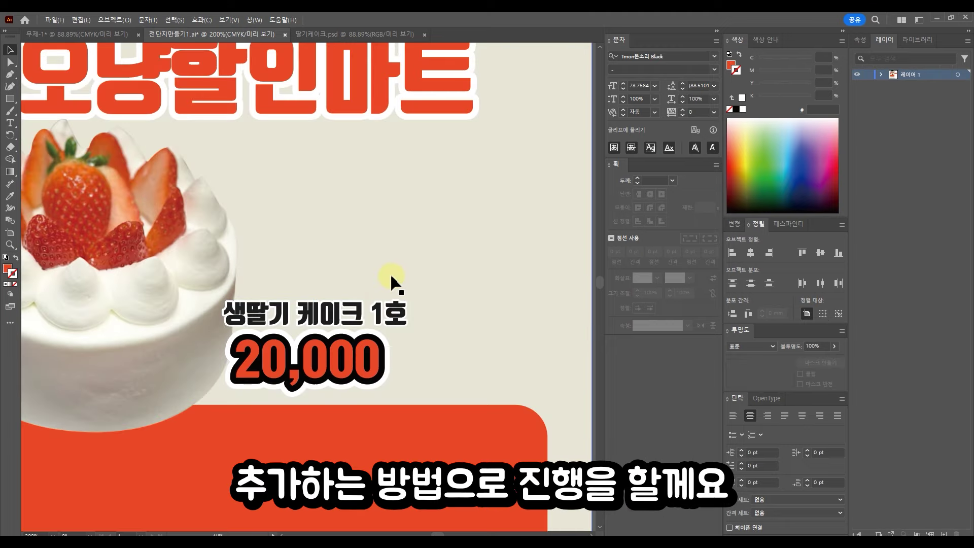
# Step: Scale down the product name and price together and move them over the cake's lower right edge
pyautogui.scroll(-1, 404, 290)
pyautogui.moveTo(395, 309); pyautogui.dragTo(387, 305)
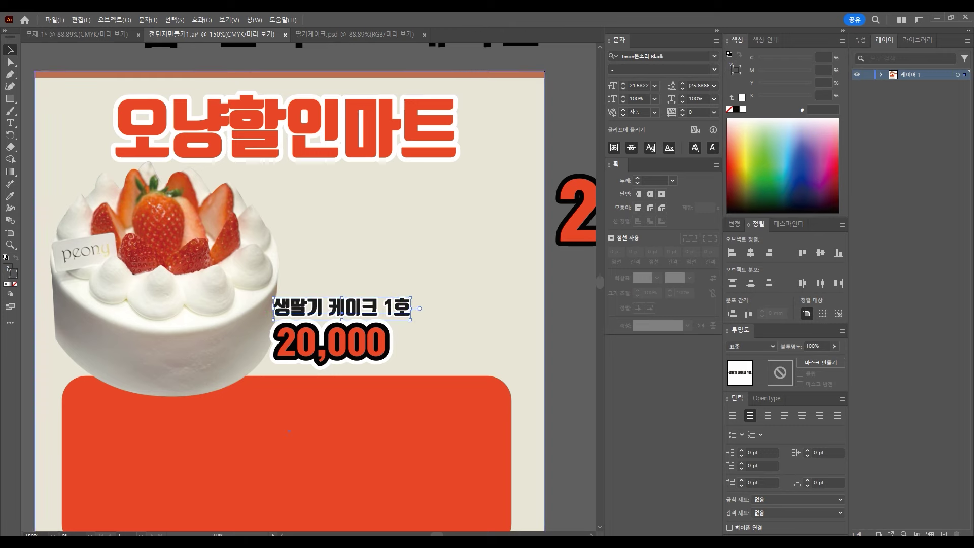
pyautogui.click(351, 342)
pyautogui.keyDown('shift'); pyautogui.click(377, 307); pyautogui.keyUp('shift')
pyautogui.moveTo(376, 306); pyautogui.dragTo(342, 336)
pyautogui.moveTo(375, 392); pyautogui.dragTo(337, 376)
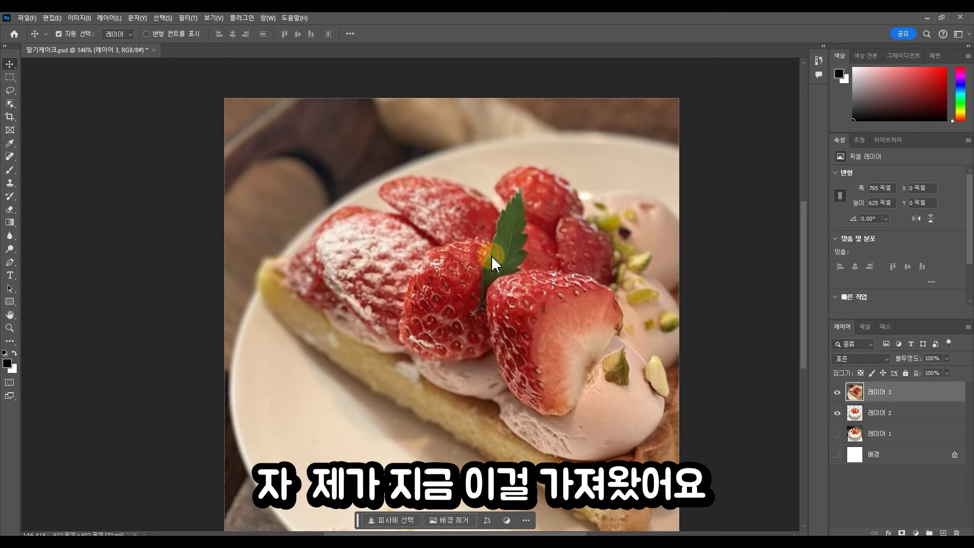
# Step: In Photoshop, scale the tart photo layer to 81.92% and reposition it so the whole tart slice fits on the canvas
pyautogui.scroll(-2, 611, 292)
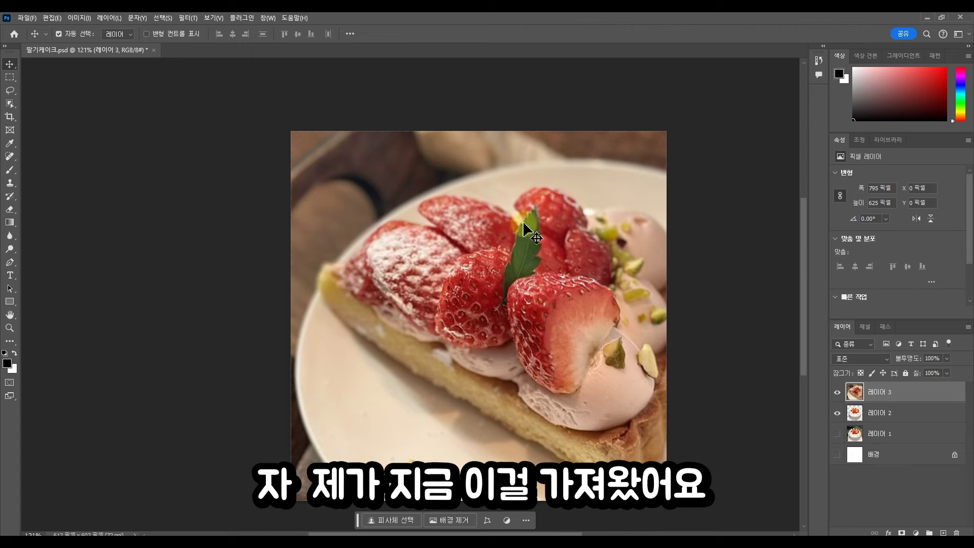
pyautogui.moveTo(537, 266); pyautogui.dragTo(469, 252)
pyautogui.hotkey('ctrl', 't')
pyautogui.moveTo(713, 116); pyautogui.dragTo(611, 167)
pyautogui.moveTo(545, 257); pyautogui.dragTo(606, 228)
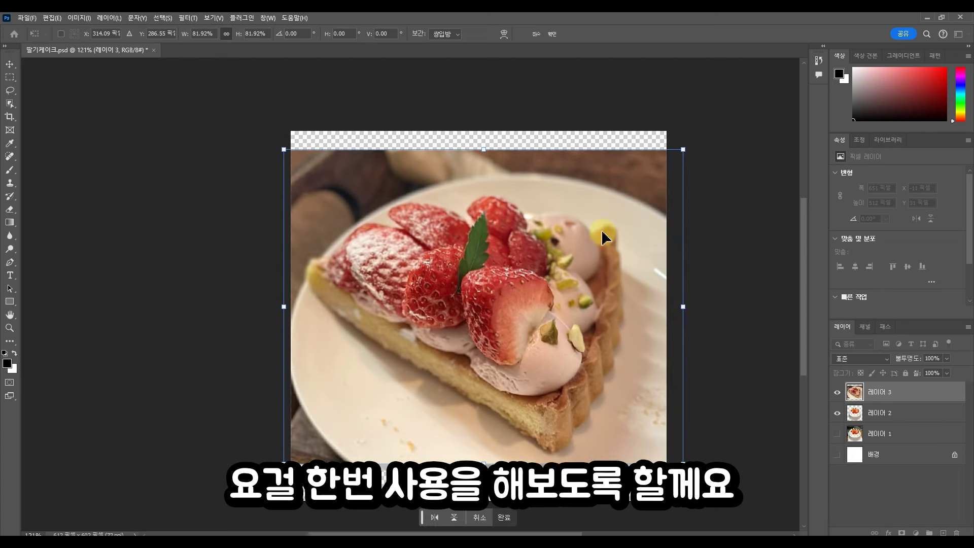
pyautogui.press('Return')
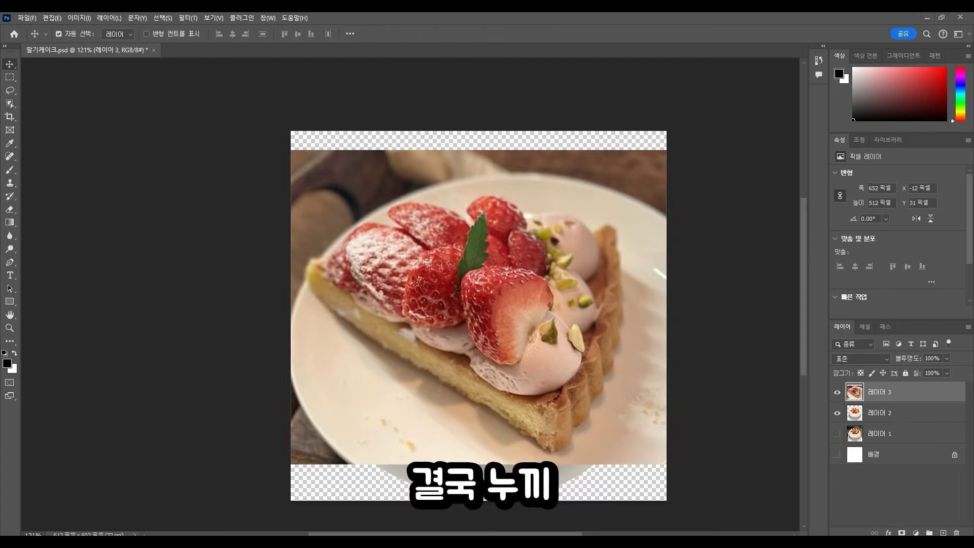
# Step: Start a Pen tool path at the tart's pointed tip and trace its lower edge around the bottom corner of the crust
pyautogui.click(659, 256)
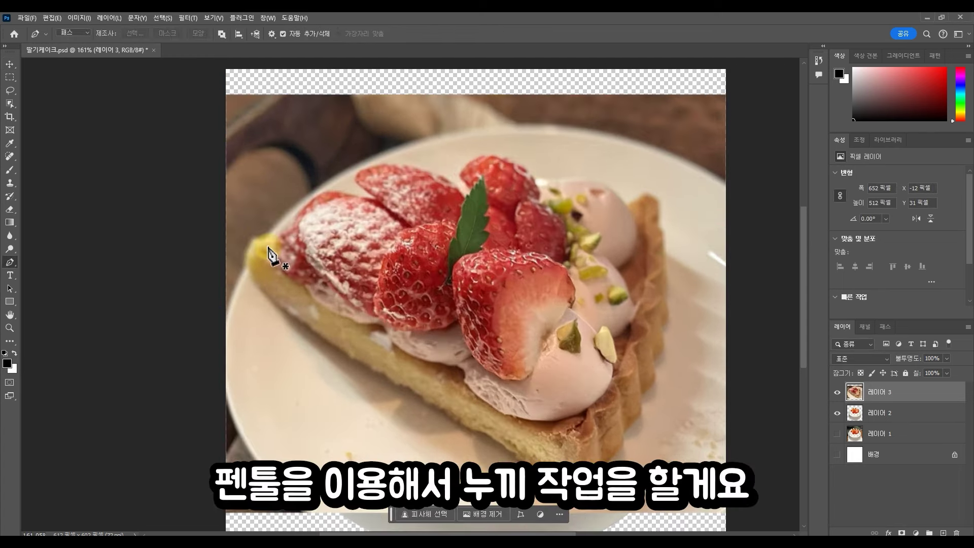
pyautogui.click(254, 239)
pyautogui.moveTo(256, 278); pyautogui.dragTo(261, 294)
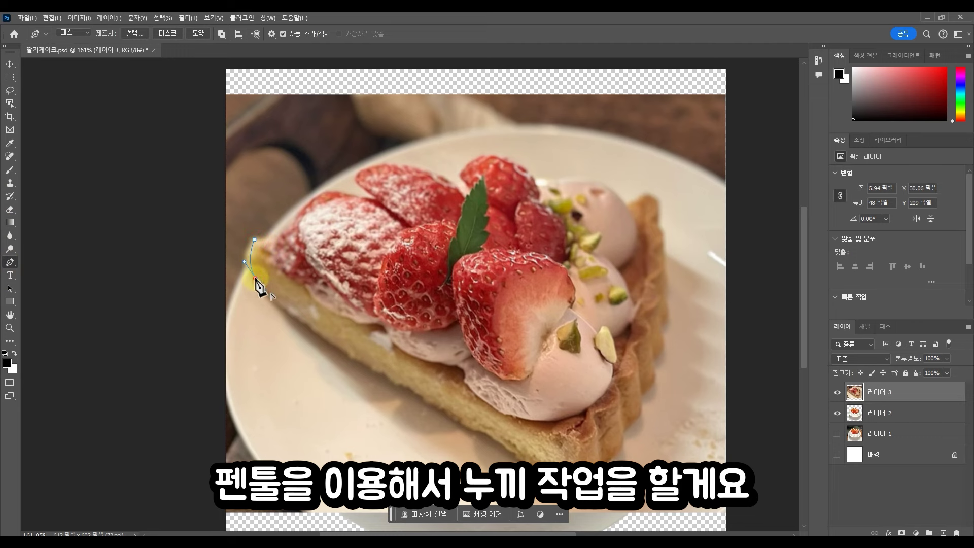
pyautogui.click(289, 312)
pyautogui.click(346, 349)
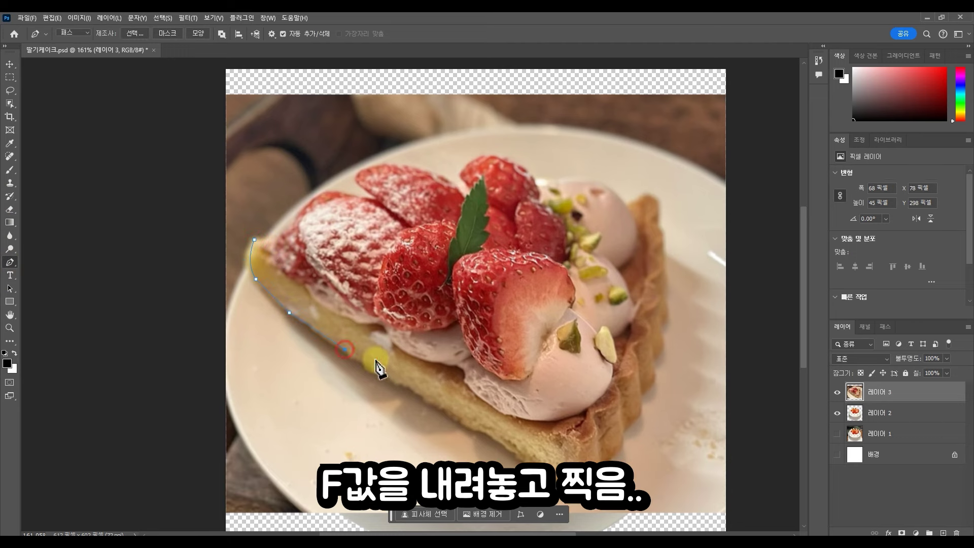
pyautogui.click(476, 430)
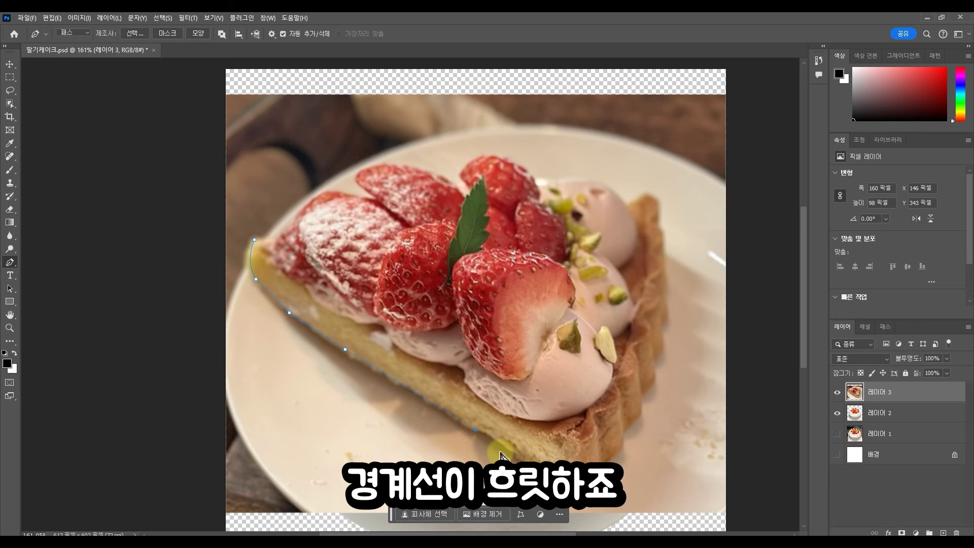
pyautogui.click(486, 434)
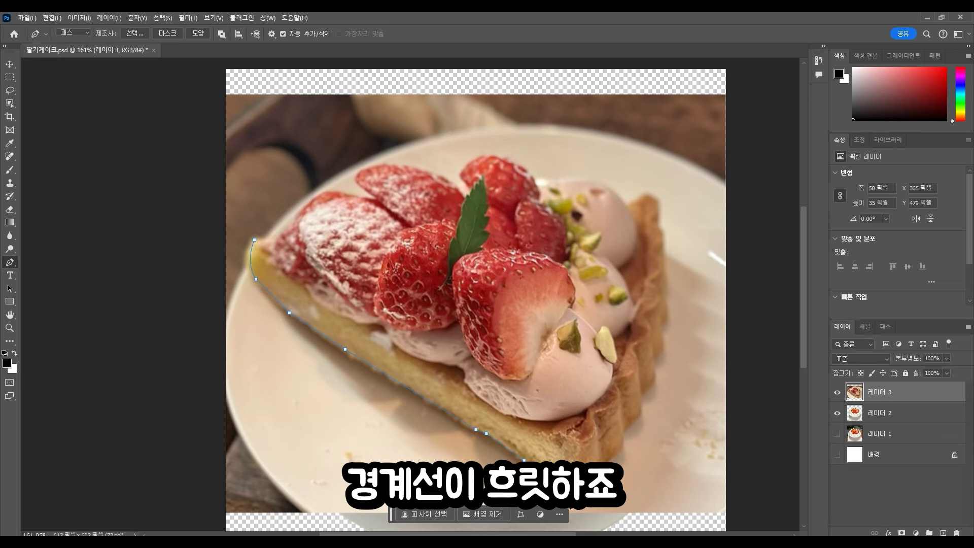
pyautogui.click(624, 439)
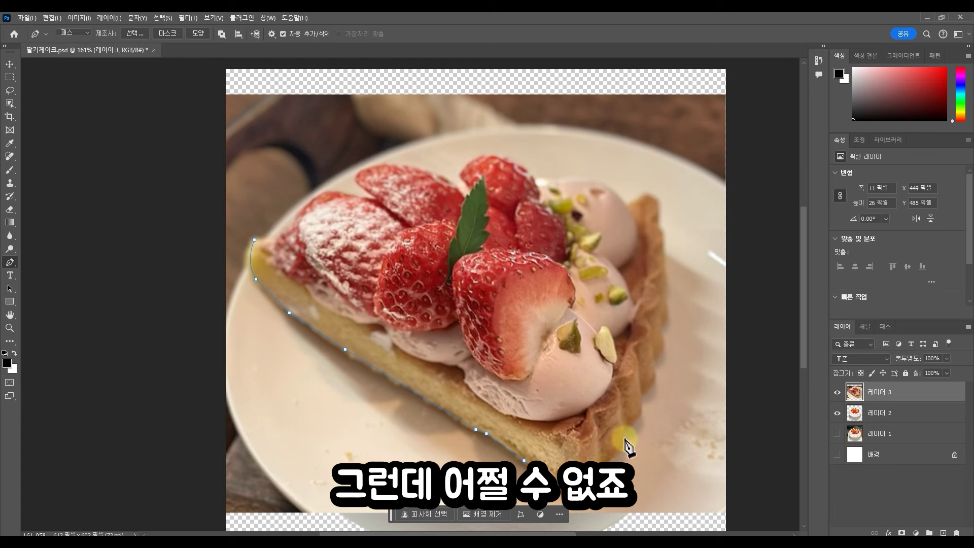
# Step: Continue the path up the tart's scalloped back crust, curving around each ridge to near the upper tip
pyautogui.moveTo(623, 433); pyautogui.dragTo(623, 400)
pyautogui.keyDown('alt'); pyautogui.click(623, 432); pyautogui.keyUp('alt')
pyautogui.moveTo(642, 393); pyautogui.dragTo(642, 373)
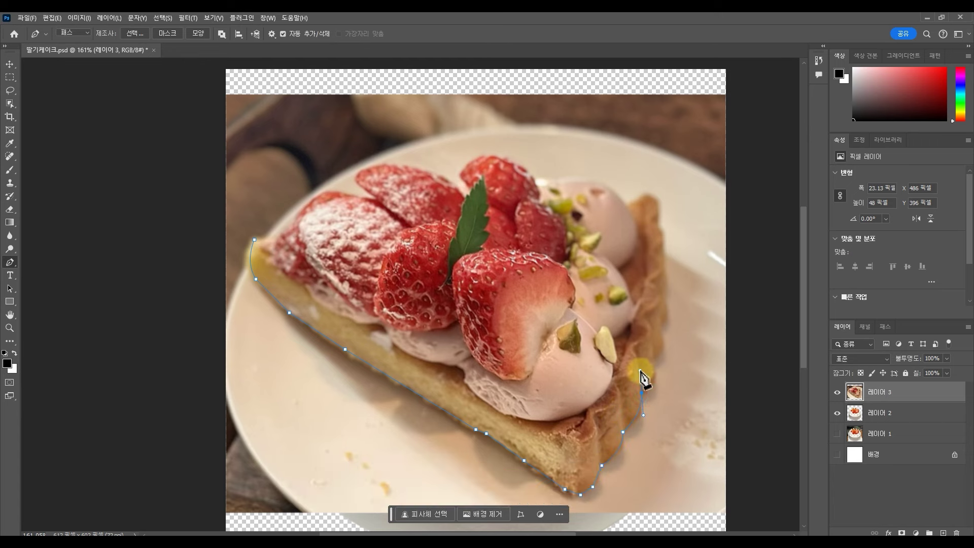
pyautogui.keyDown('alt'); pyautogui.click(642, 393); pyautogui.keyUp('alt')
pyautogui.click(653, 365)
pyautogui.moveTo(662, 330); pyautogui.dragTo(671, 282)
pyautogui.keyDown('alt'); pyautogui.click(662, 331); pyautogui.keyUp('alt')
pyautogui.click(666, 273)
pyautogui.moveTo(664, 245); pyautogui.dragTo(655, 206)
pyautogui.hotkey('ctrl', 'z')
pyautogui.click(659, 222)
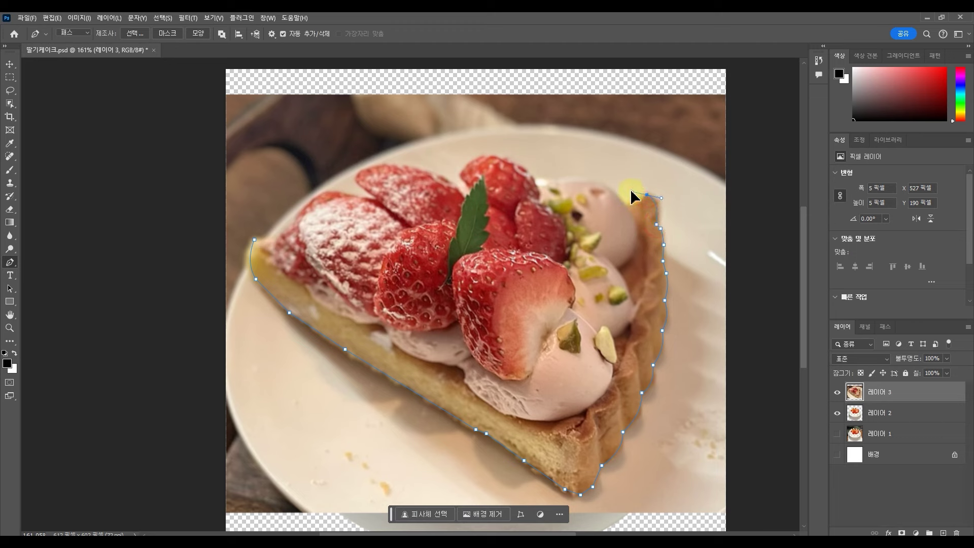
# Step: Extend the path from the crust's upper tip over the pink cream and around the top of the rear strawberry
pyautogui.keyDown('alt'); pyautogui.click(647, 195); pyautogui.keyUp('alt')
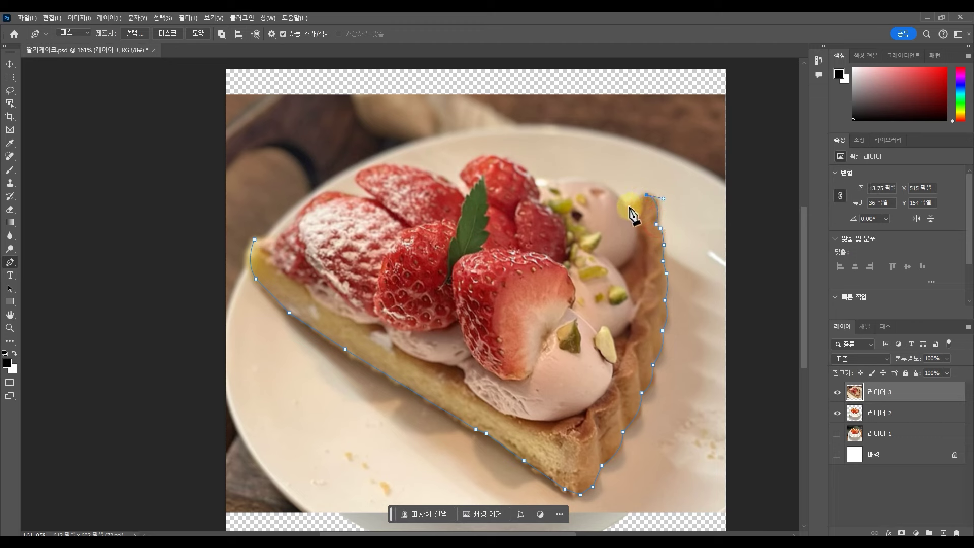
pyautogui.moveTo(586, 184); pyautogui.dragTo(562, 186)
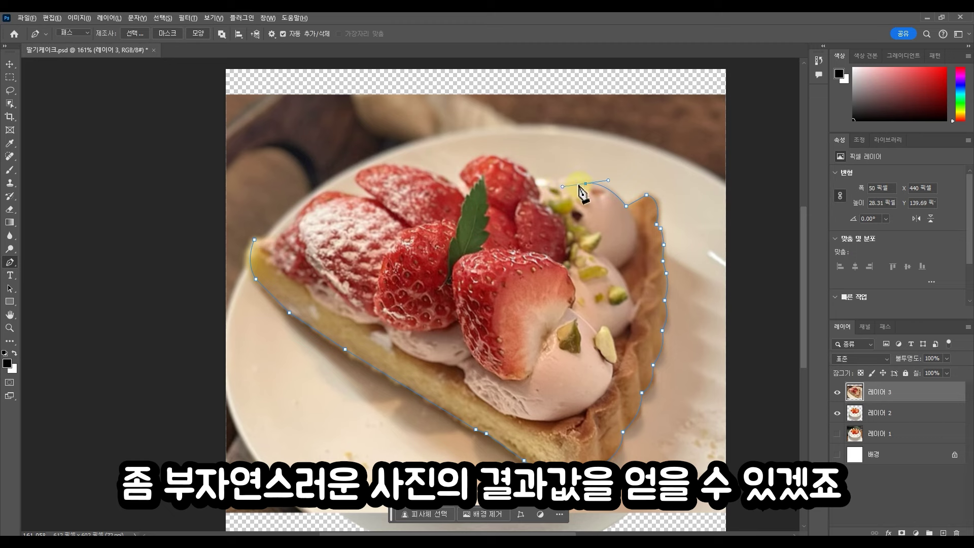
pyautogui.moveTo(541, 190); pyautogui.dragTo(531, 194)
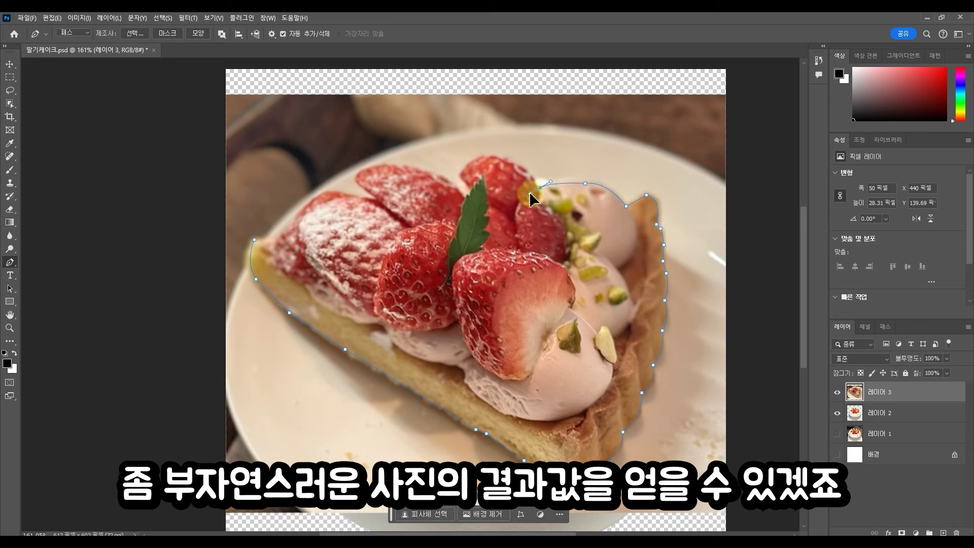
pyautogui.moveTo(489, 156); pyautogui.dragTo(445, 197)
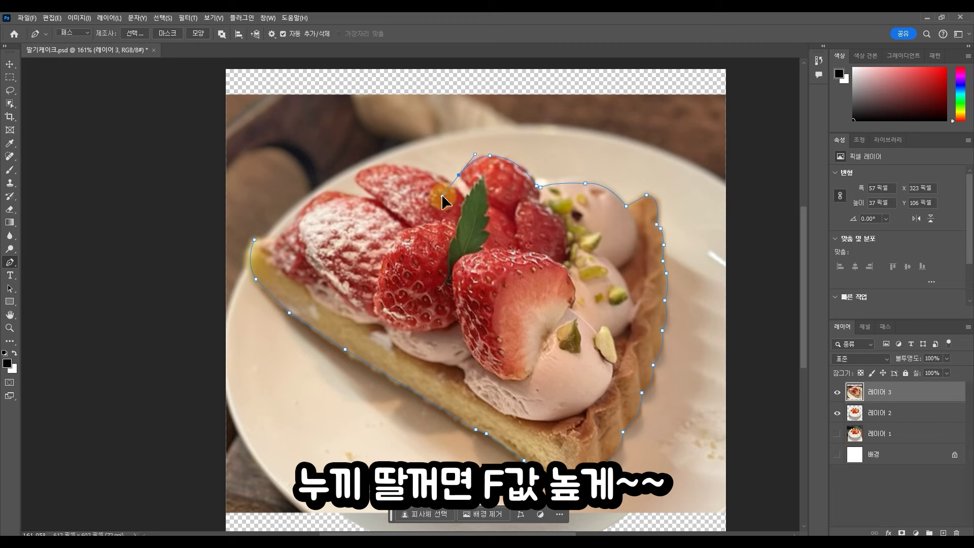
pyautogui.keyDown('alt'); pyautogui.click(458, 176); pyautogui.keyUp('alt')
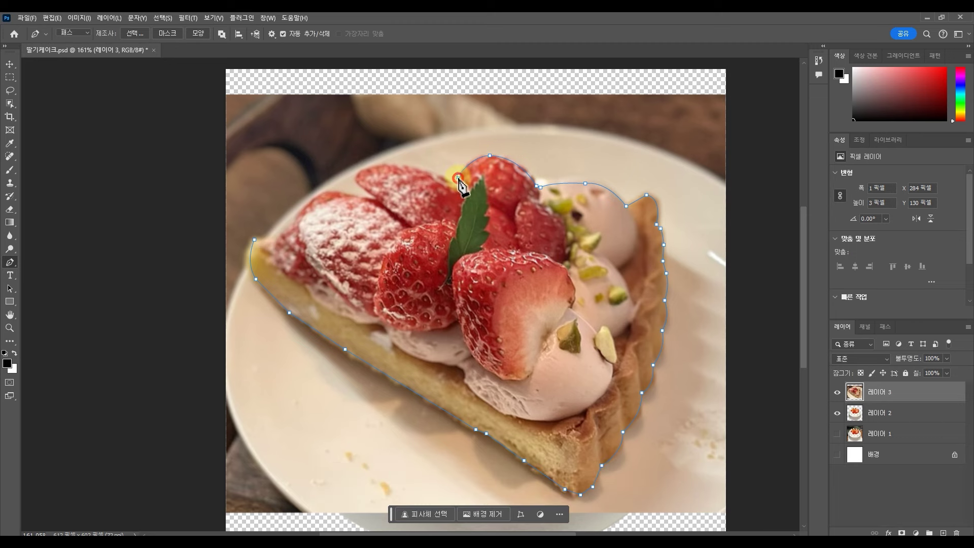
# Step: Trace the outlines of the remaining upper strawberries and close the path at its starting point on the tart's tip
pyautogui.click(452, 183)
pyautogui.moveTo(384, 165); pyautogui.dragTo(366, 199)
pyautogui.keyDown('alt'); pyautogui.click(357, 183); pyautogui.keyUp('alt')
pyautogui.click(379, 199)
pyautogui.click(335, 194)
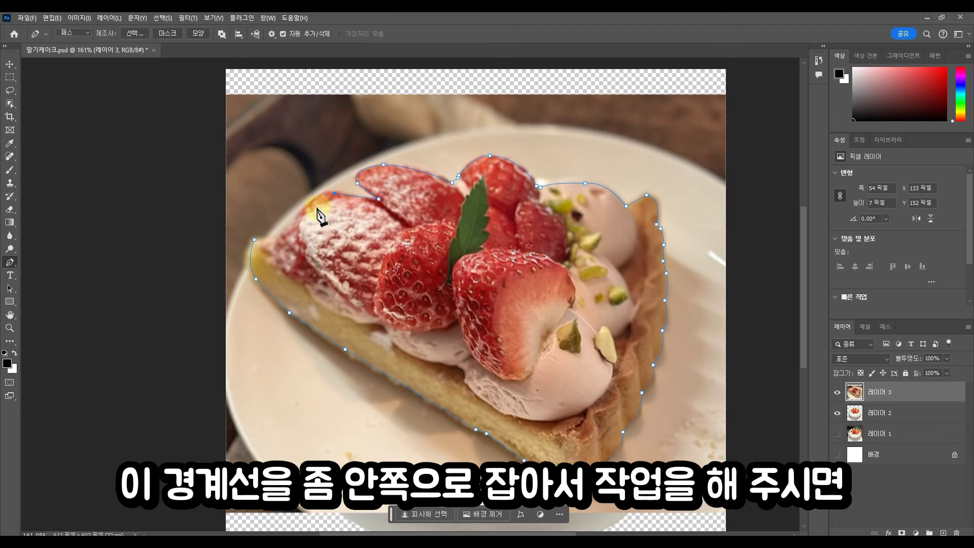
pyautogui.click(334, 192)
pyautogui.moveTo(306, 205); pyautogui.dragTo(296, 222)
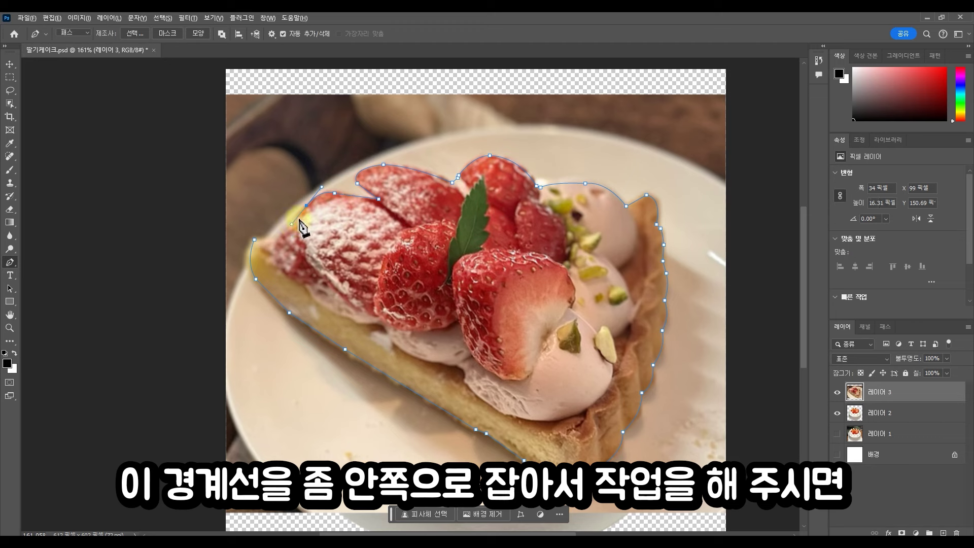
pyautogui.keyDown('alt'); pyautogui.click(306, 205); pyautogui.keyUp('alt')
pyautogui.click(292, 224)
pyautogui.click(277, 237)
pyautogui.click(255, 240)
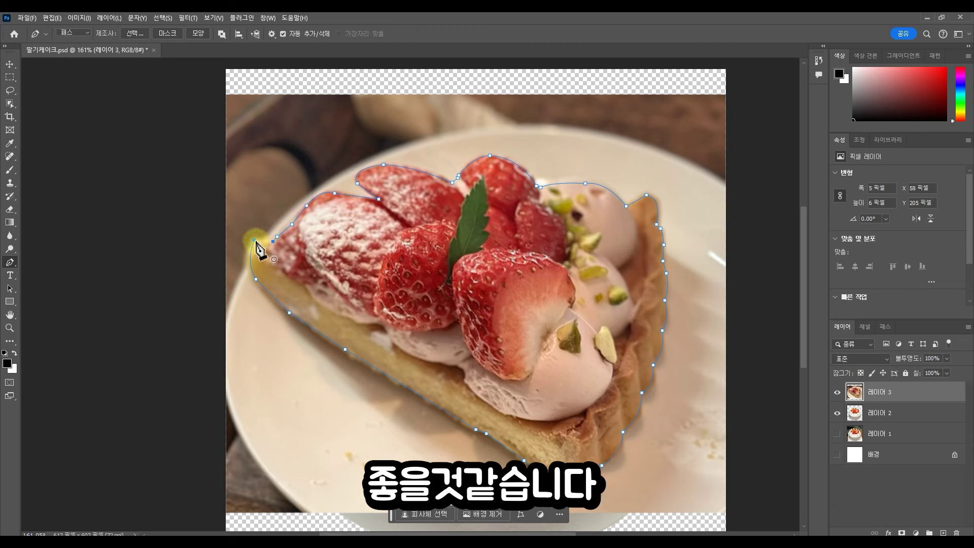
# Step: Turn the path into a selection, copy the tart to a new layer, and hide 레이어 3 and 레이어 2
pyautogui.hotkey('ctrl', 'Return')
pyautogui.hotkey('ctrl', 'j')
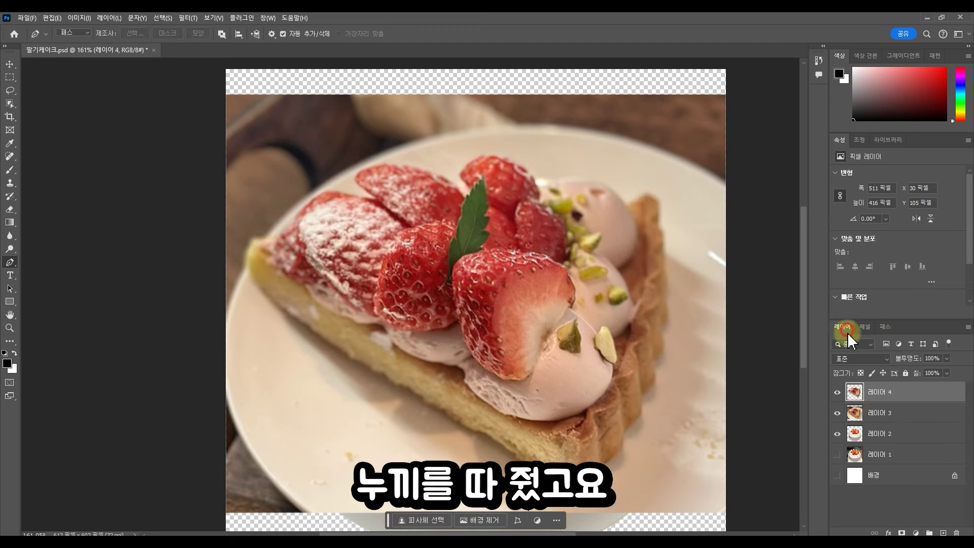
pyautogui.click(838, 413)
pyautogui.click(838, 433)
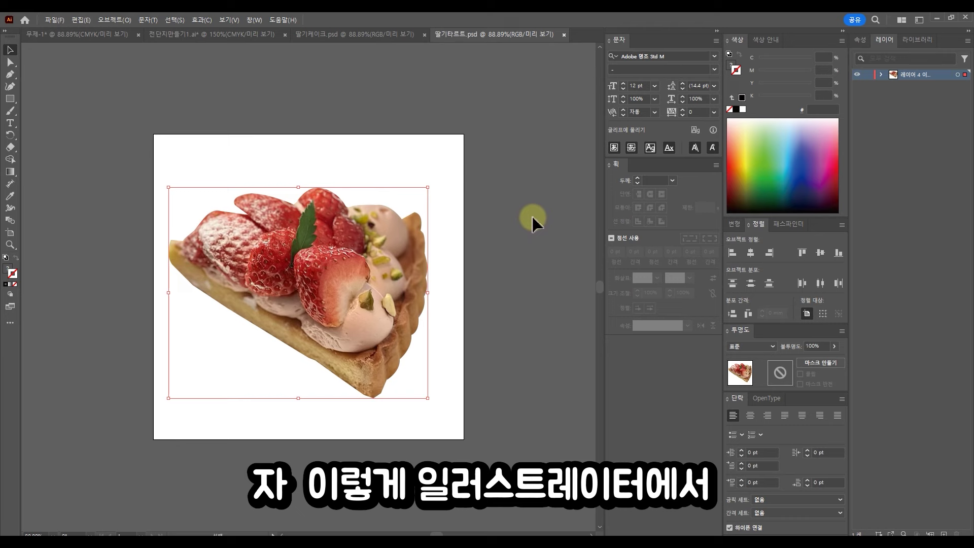
# Step: In Illustrator, bring the cut-out tart from 딸기타르트.psd into the 전단지만들기1.ai flyer beside the cake
pyautogui.moveTo(372, 307)
pyautogui.mouseDown()
pyautogui.moveTo(494, 161)
pyautogui.moveTo(354, 307)
pyautogui.mouseUp()
pyautogui.moveTo(205, 270); pyautogui.dragTo(395, 308)
pyautogui.moveTo(460, 329); pyautogui.dragTo(196, 238)
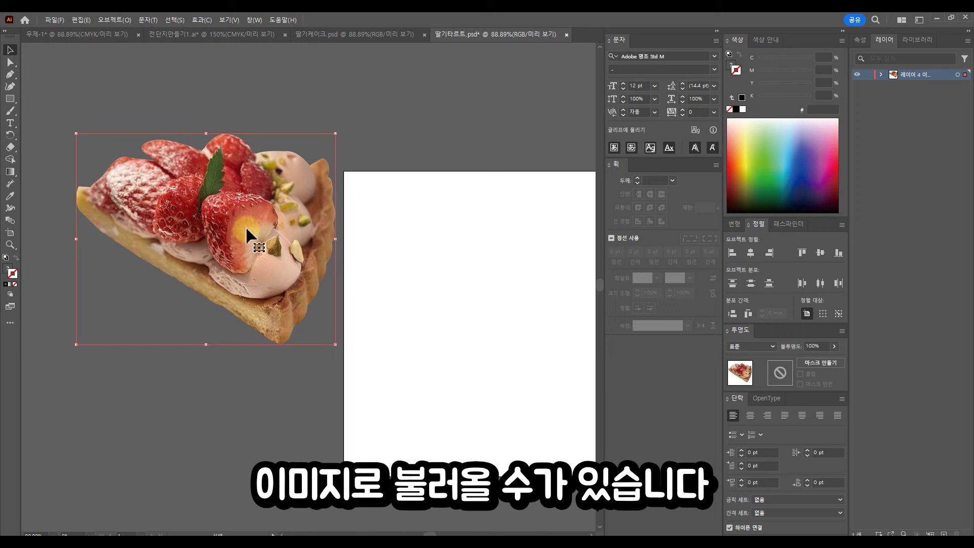
pyautogui.moveTo(261, 235); pyautogui.dragTo(420, 275)
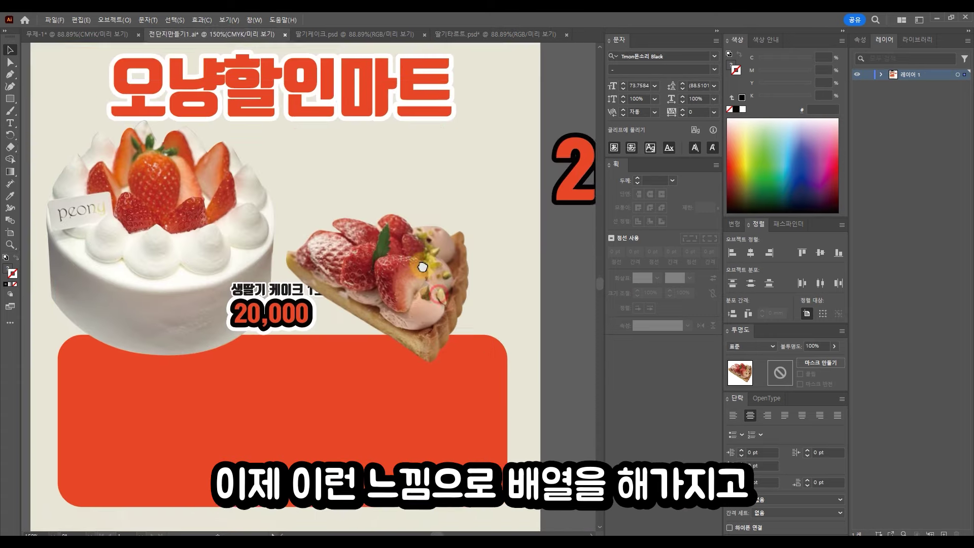
# Step: Place a copy of the cake's name and price over the tart's lower right, and adjust the tart's size beside the cake
pyautogui.moveTo(407, 279); pyautogui.dragTo(428, 283)
pyautogui.click(294, 341)
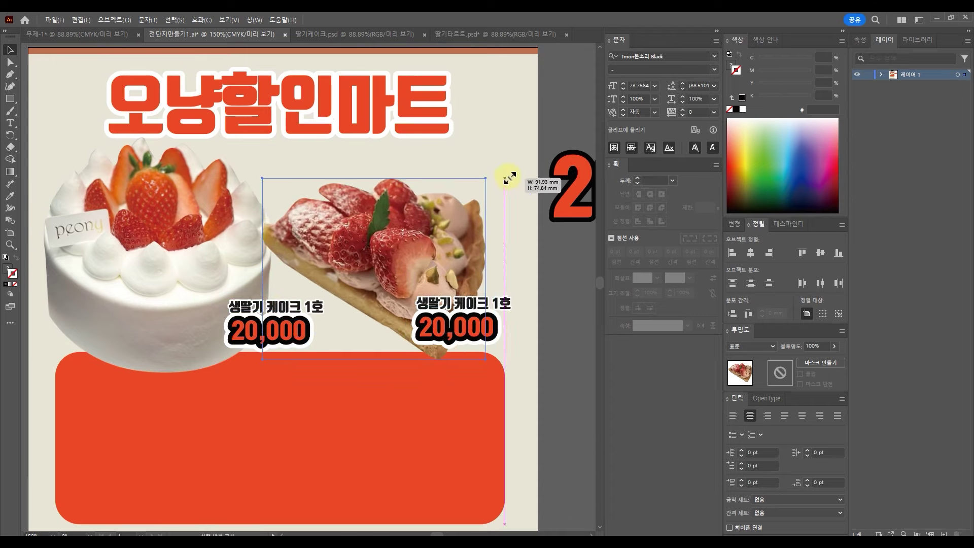
pyautogui.moveTo(507, 178)
pyautogui.mouseDown()
pyautogui.moveTo(517, 166)
pyautogui.moveTo(498, 169)
pyautogui.mouseUp()
pyautogui.click(539, 311)
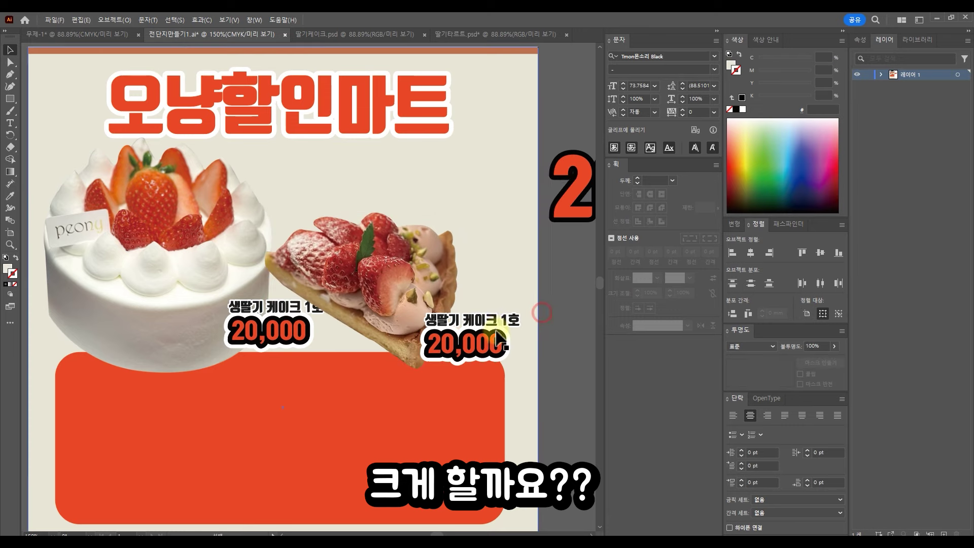
# Step: Change the copied product name beside the tart to 딸기타르트, including its white-stroked layer
pyautogui.doubleClick(491, 320)
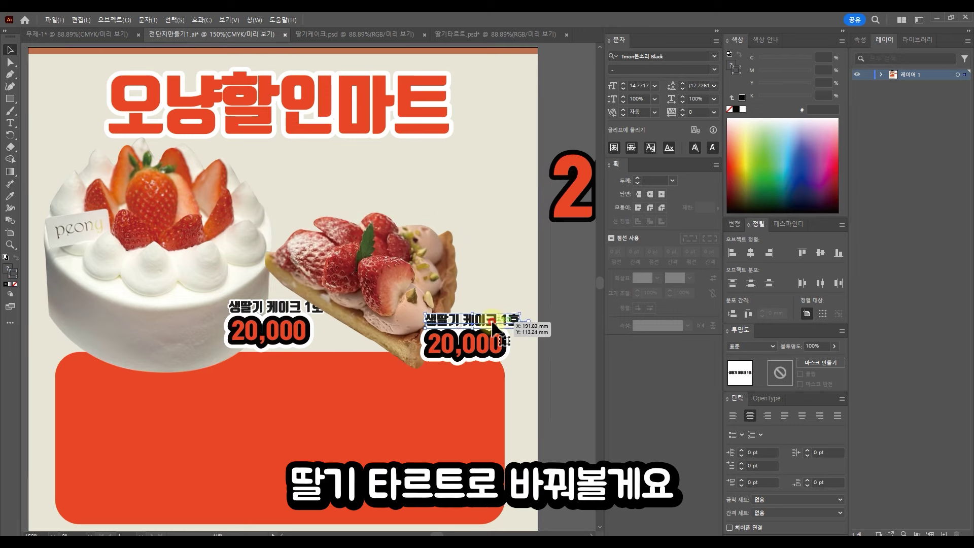
pyautogui.doubleClick(491, 321)
pyautogui.tripleClick(490, 319)
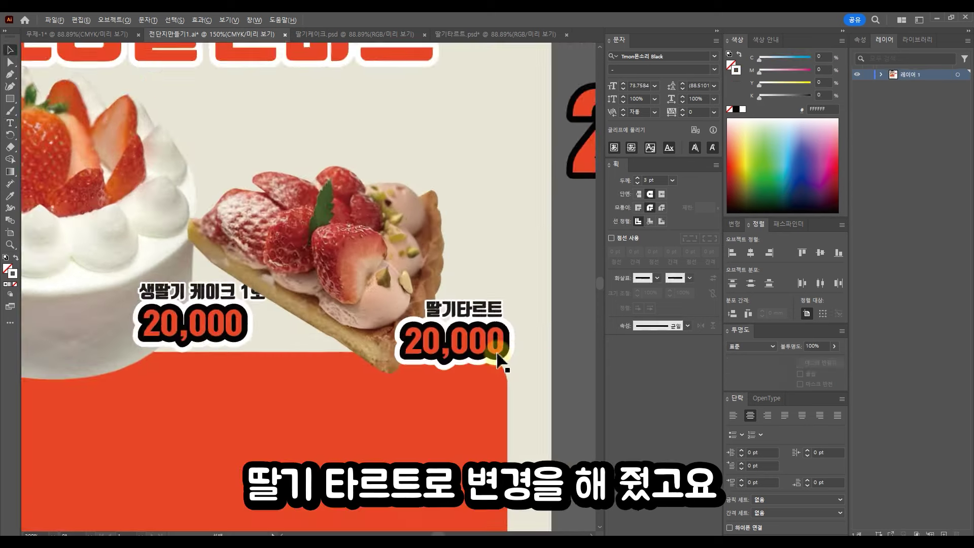
# Step: Change the red front text of the tart's price to 7,500
pyautogui.scroll(2, 490, 339)
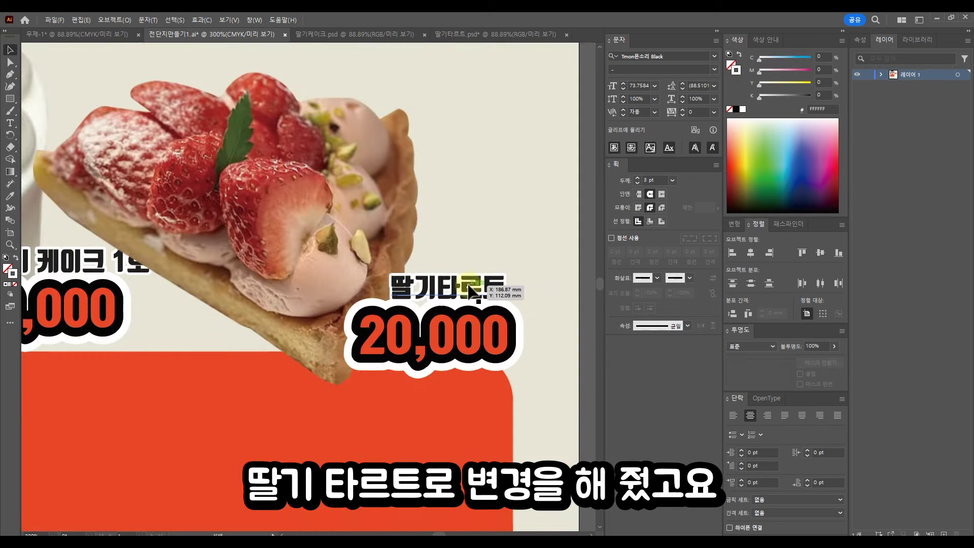
pyautogui.doubleClick(447, 341)
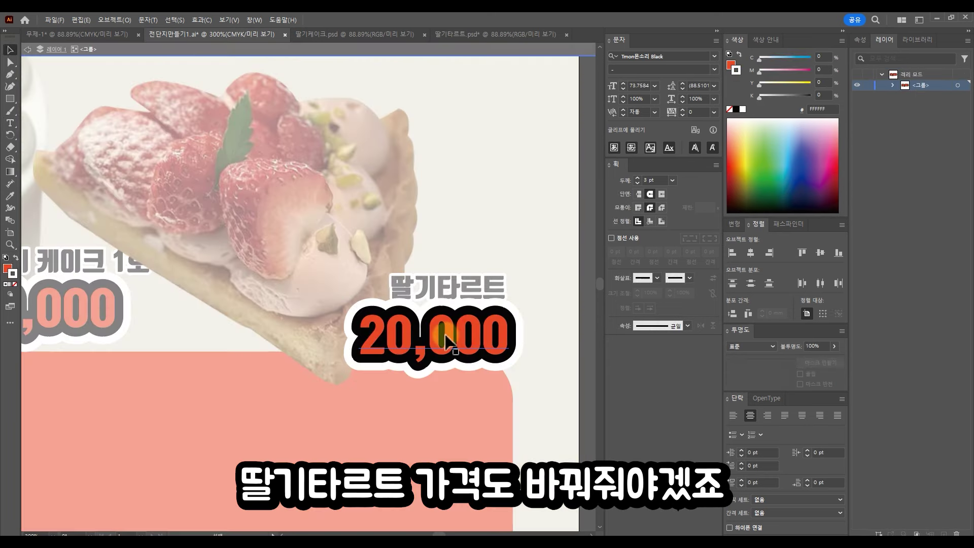
pyautogui.doubleClick(446, 335)
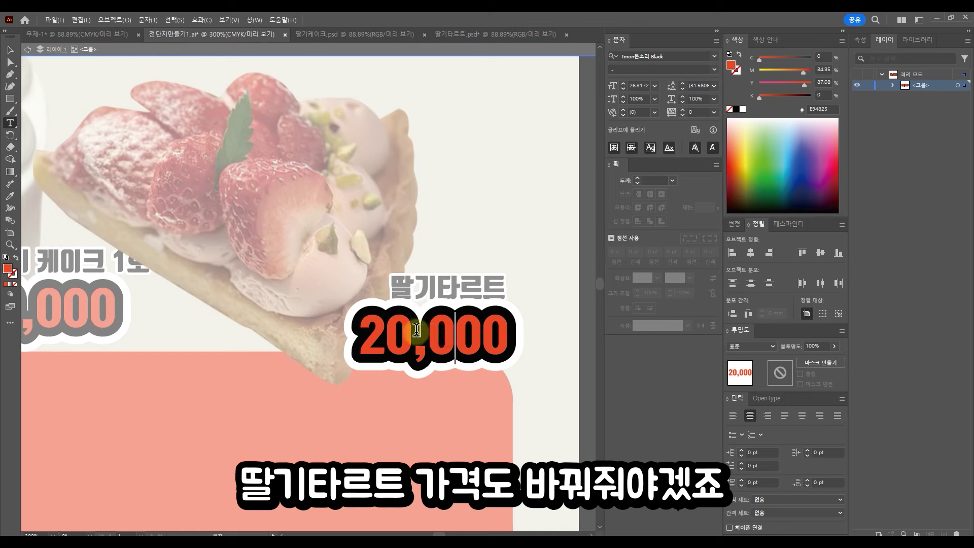
pyautogui.moveTo(414, 333); pyautogui.dragTo(350, 327)
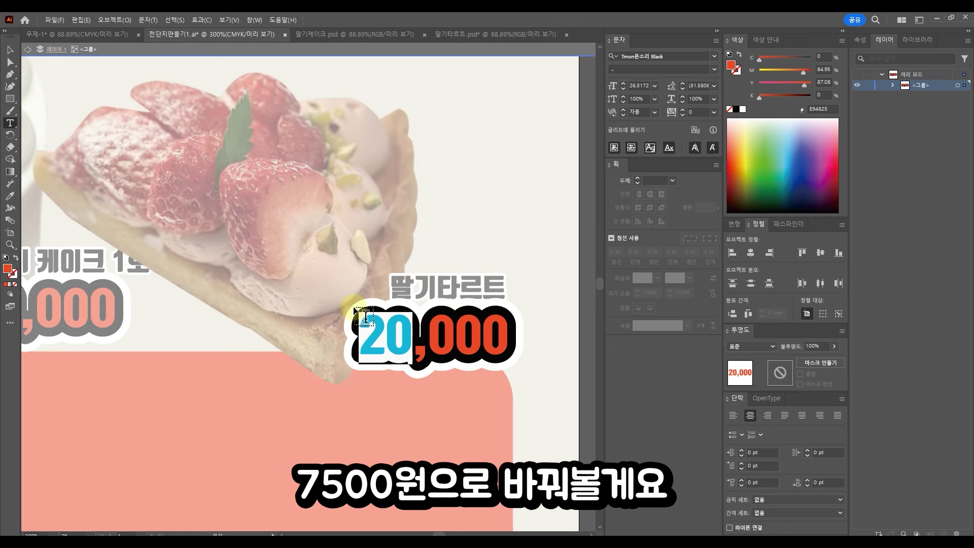
pyautogui.write('75')
pyautogui.press('BackSpace')
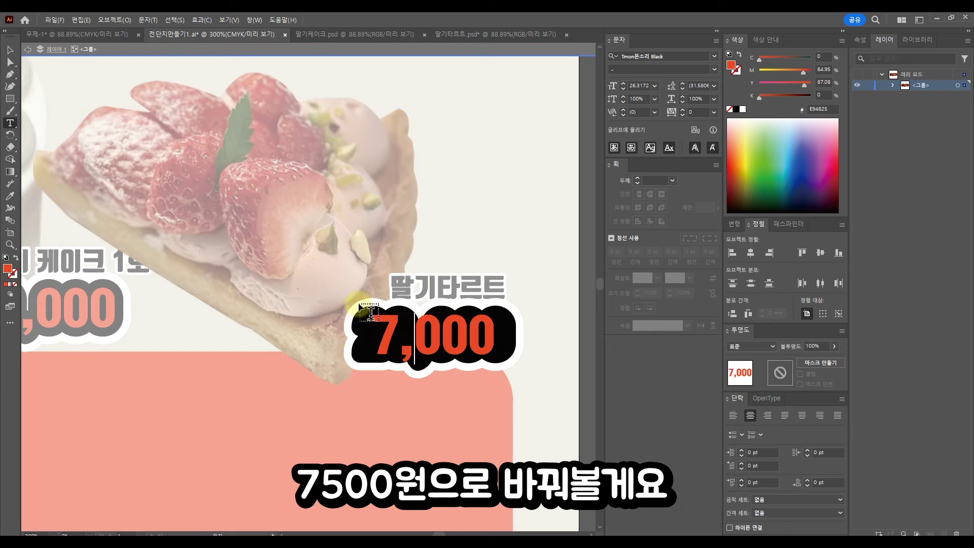
pyautogui.press('BackSpace')
pyautogui.write('5')
pyautogui.click(12, 62)
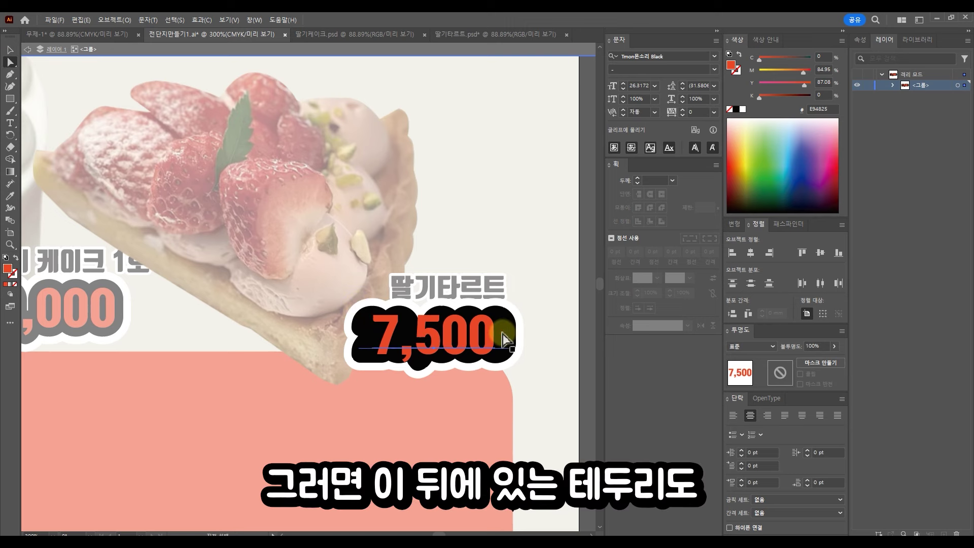
# Step: Replace the price text in the outlined layers behind the tart's red price with 7,500
pyautogui.doubleClick(502, 333)
pyautogui.moveTo(508, 330); pyautogui.dragTo(267, 314)
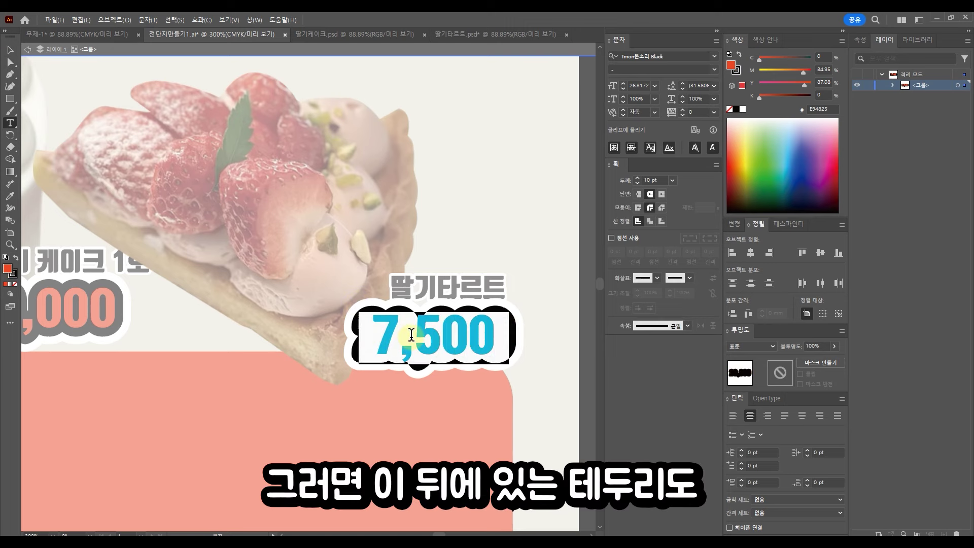
pyautogui.write('7,500')
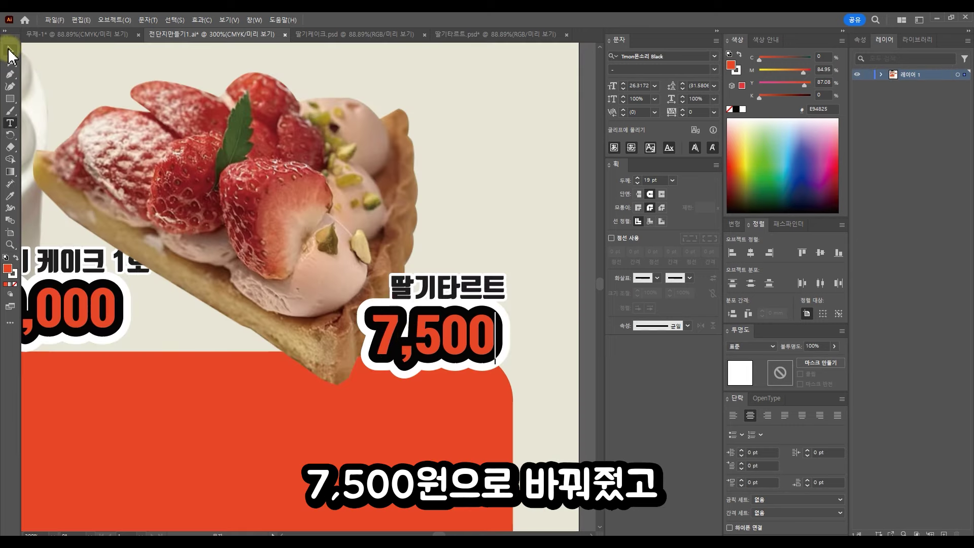
pyautogui.click(10, 50)
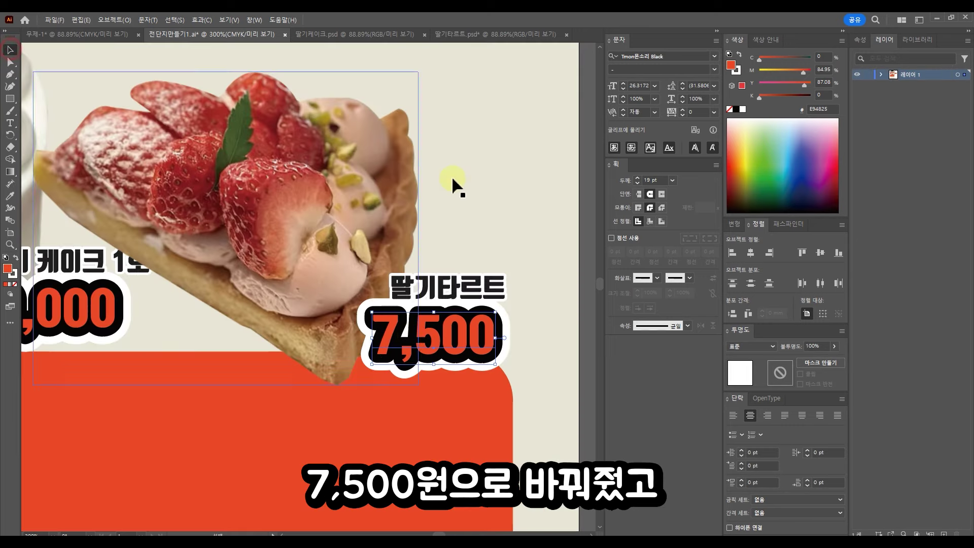
# Step: Set the stroke weight of the white outline behind the tart's price to 16 pt
pyautogui.click(659, 180)
pyautogui.write('16')
pyautogui.press('Return')
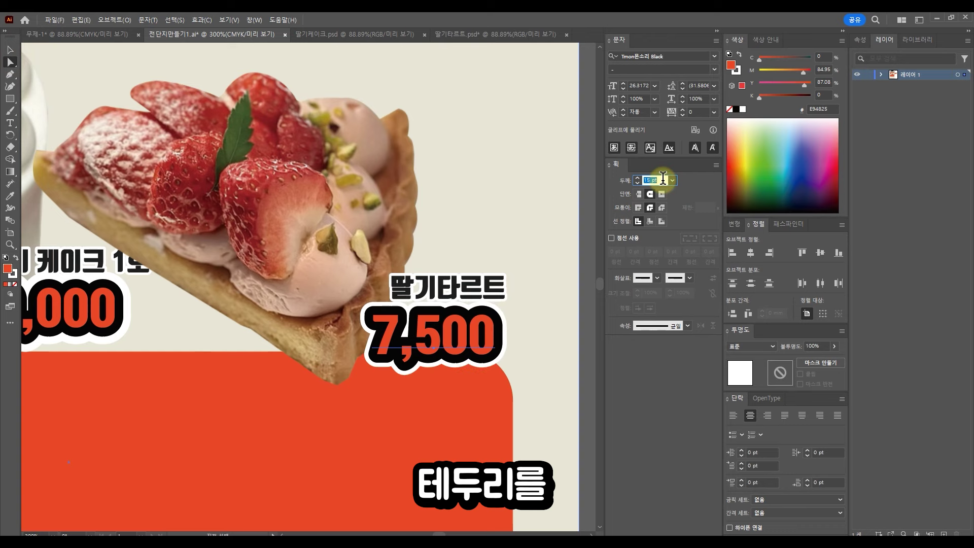
pyautogui.press('Up')
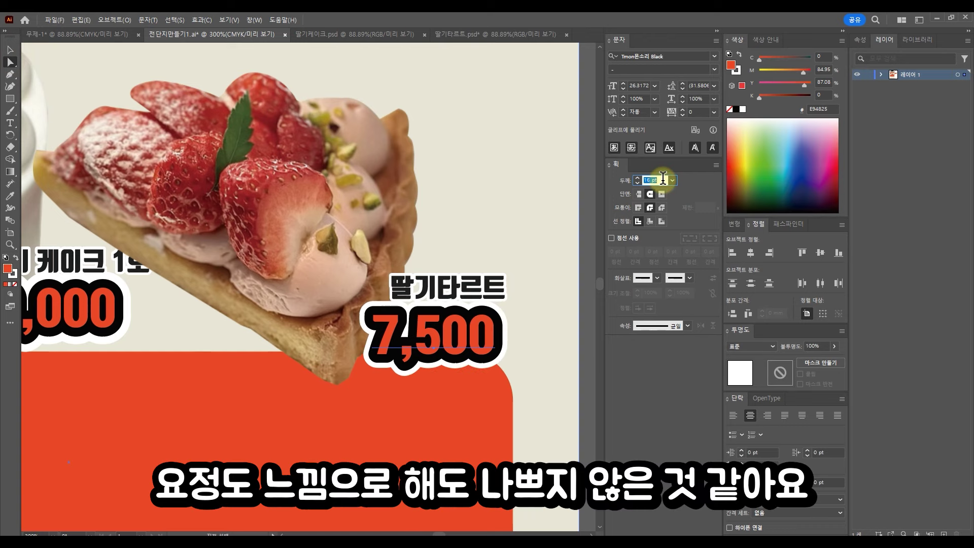
# Step: Select the tart's name and price together and move them slightly closer to the tart
pyautogui.click(486, 314)
pyautogui.press('v')
pyautogui.moveTo(530, 351); pyautogui.dragTo(437, 269)
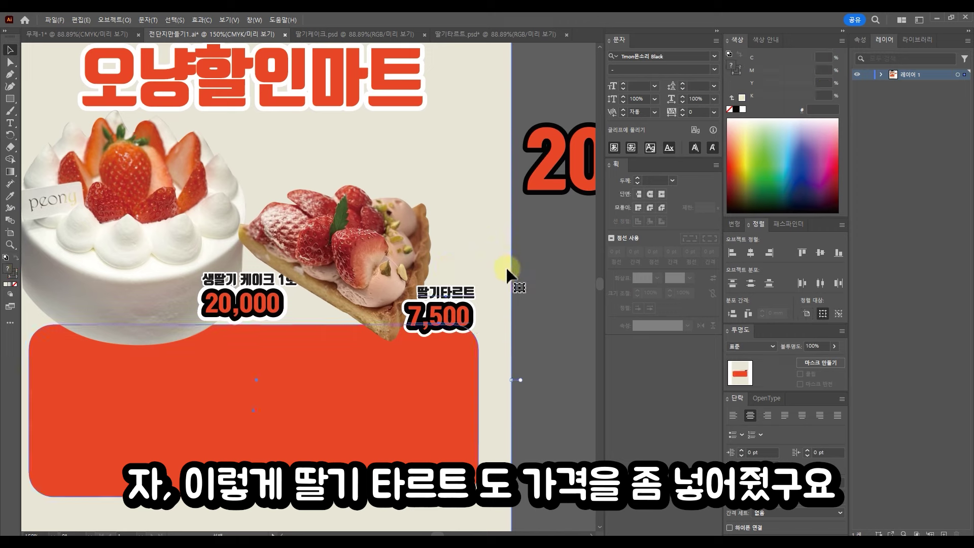
pyautogui.click(513, 269)
pyautogui.moveTo(445, 316)
pyautogui.mouseDown()
pyautogui.moveTo(489, 307)
pyautogui.moveTo(435, 330)
pyautogui.moveTo(440, 324)
pyautogui.mouseUp()
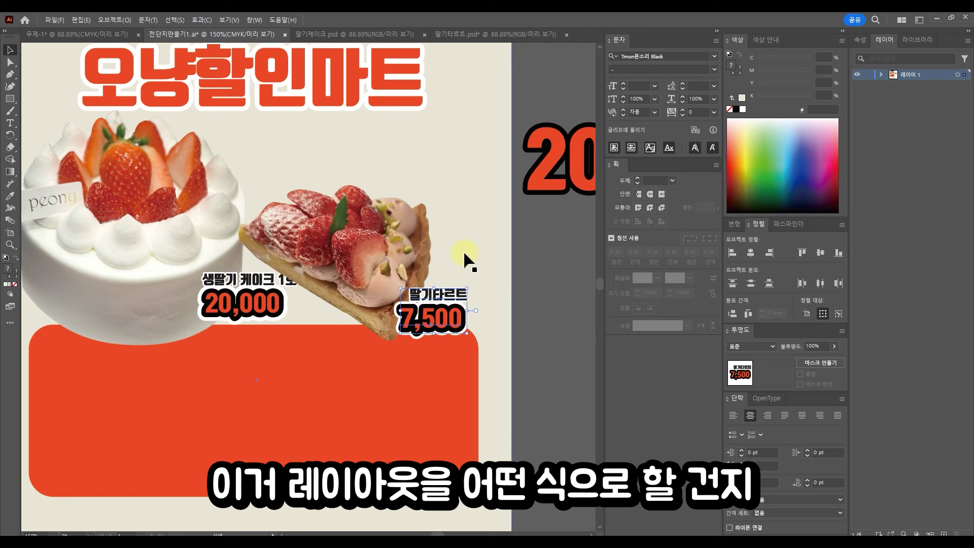
pyautogui.scroll(2, 401, 217)
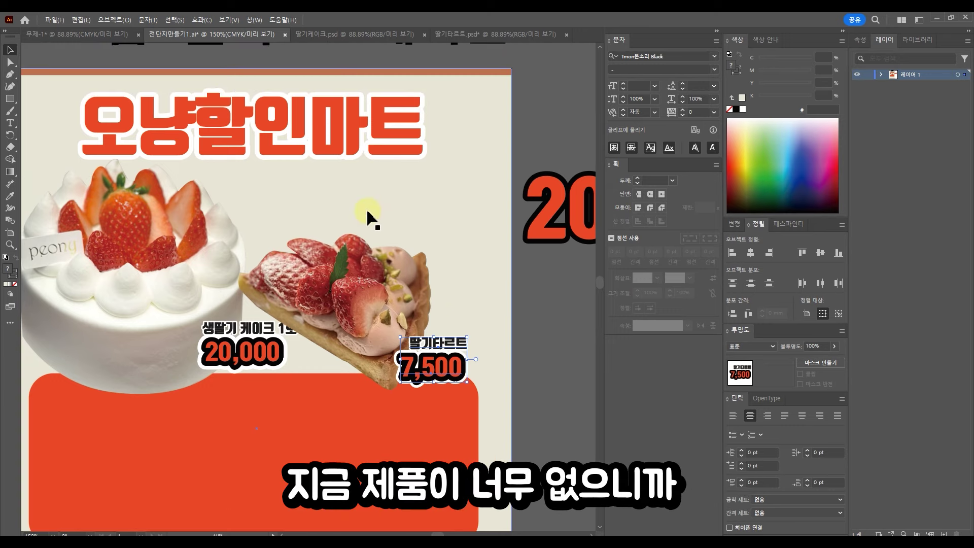
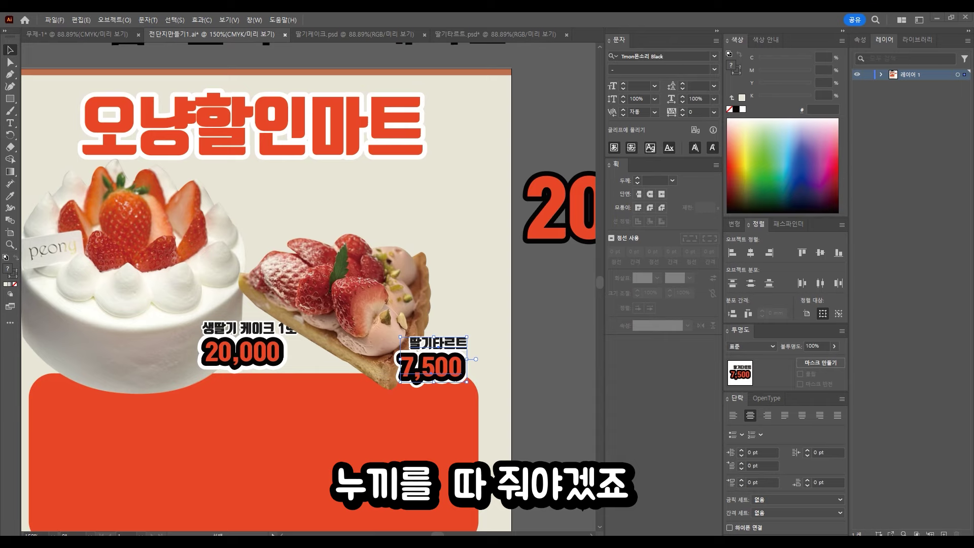
# Step: Switch to Photoshop, paste the layered strawberry cake slice photo into 딸기타르트.psd, and position it on the canvas
pyautogui.click(383, 507)
pyautogui.hotkey('ctrl', 'v')
pyautogui.moveTo(533, 220); pyautogui.dragTo(526, 219)
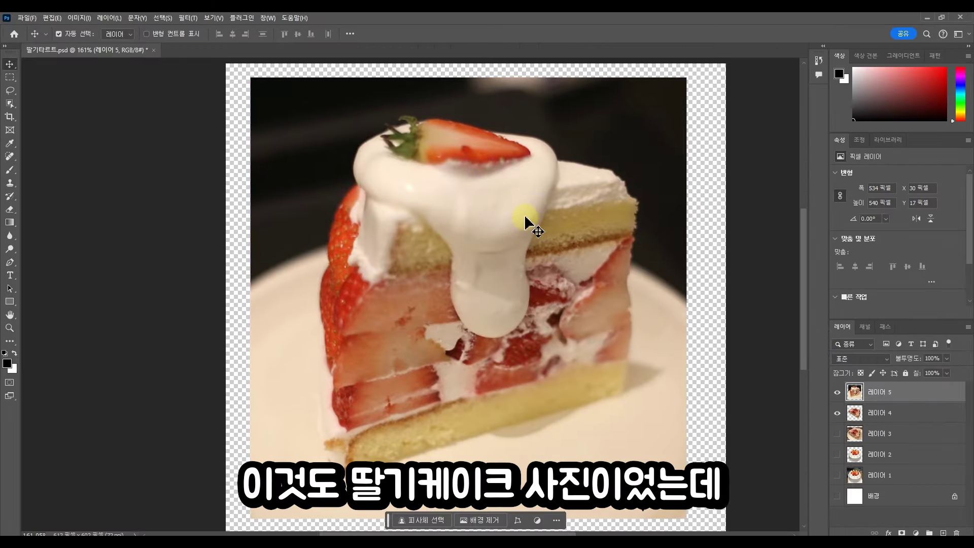
# Step: With the Pen tool, trace a path down the cake slice's left side and along its bottom edge to the lower right corner
pyautogui.click(10, 263)
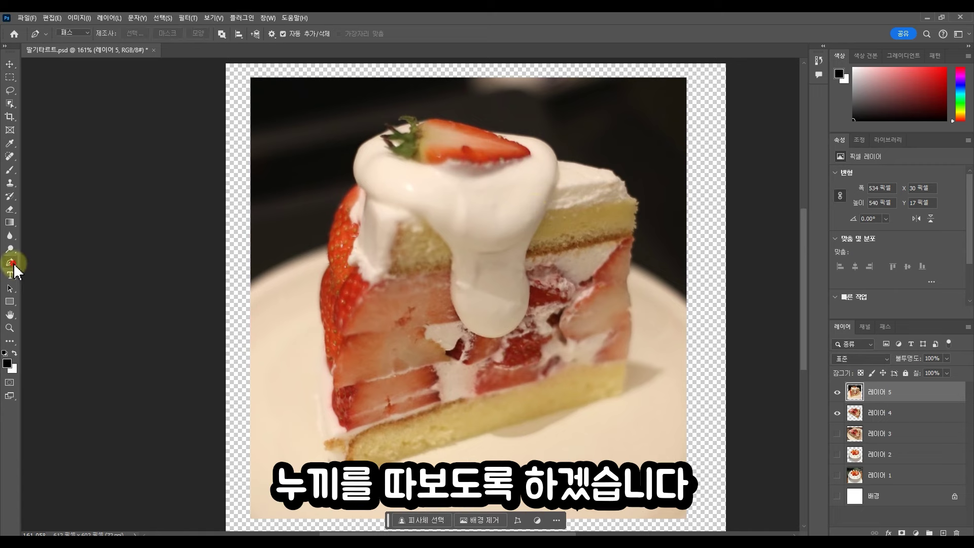
pyautogui.click(358, 186)
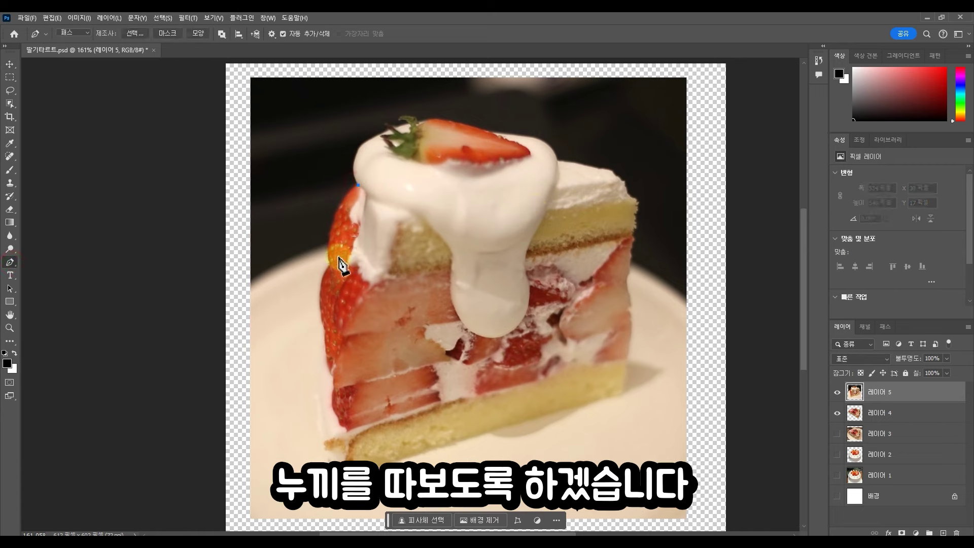
pyautogui.moveTo(331, 265); pyautogui.dragTo(340, 316)
pyautogui.click(330, 265)
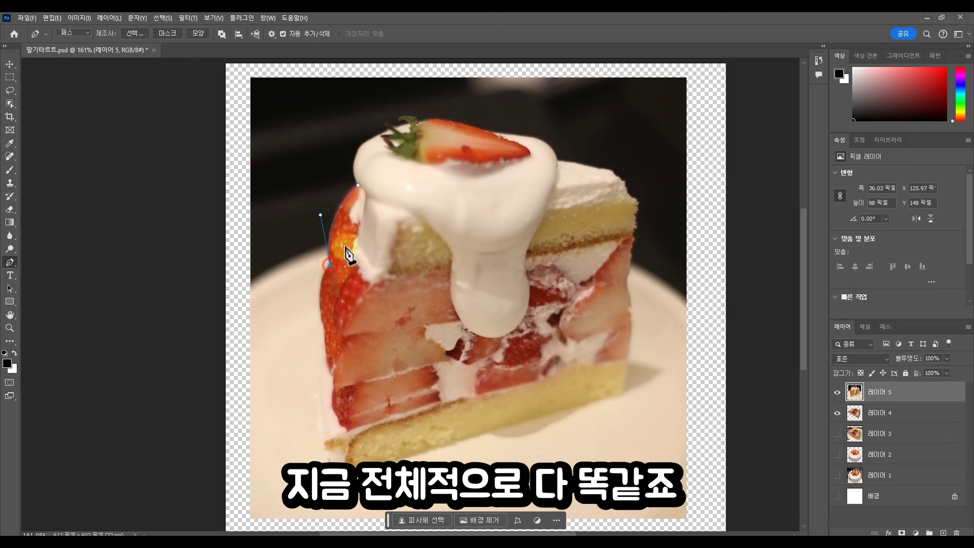
pyautogui.moveTo(325, 331); pyautogui.dragTo(320, 353)
pyautogui.click(317, 414)
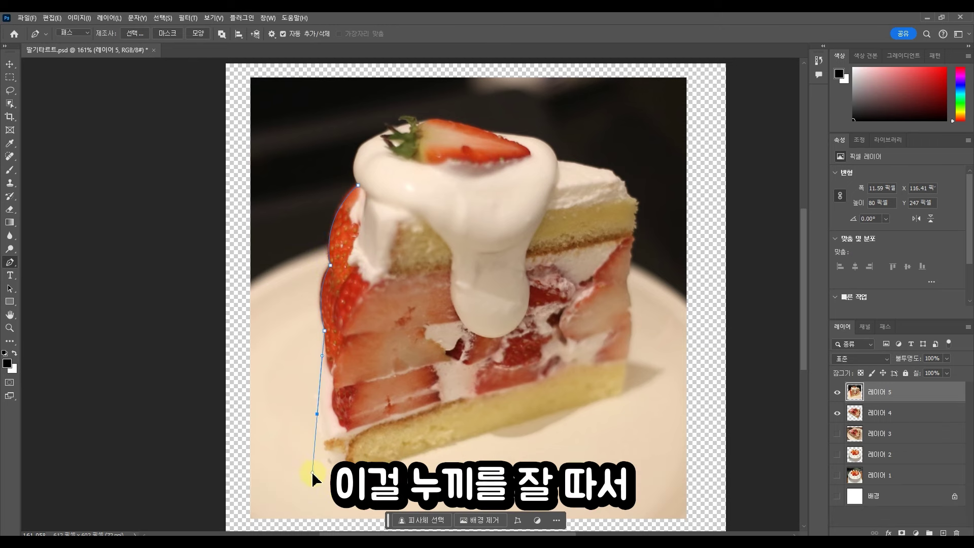
pyautogui.click(317, 415)
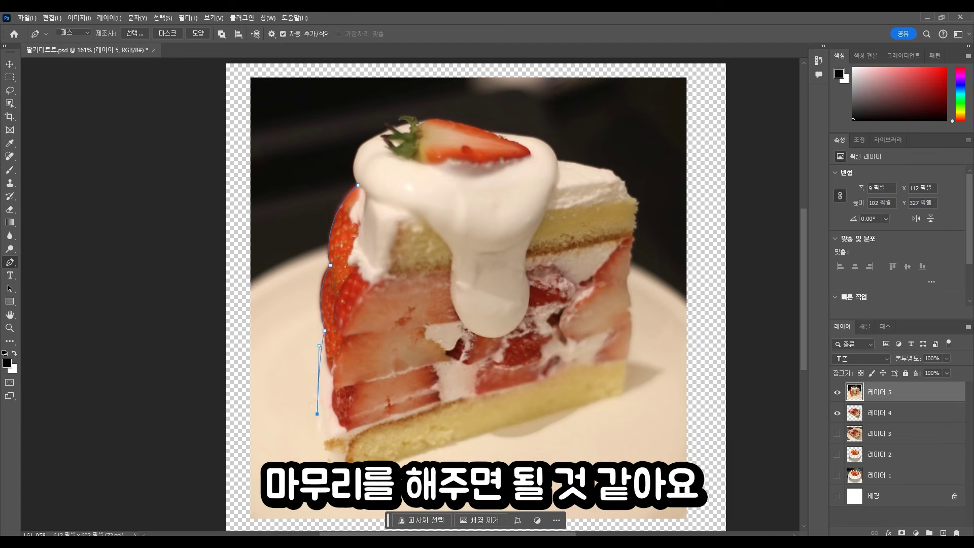
pyautogui.moveTo(325, 443); pyautogui.dragTo(330, 450)
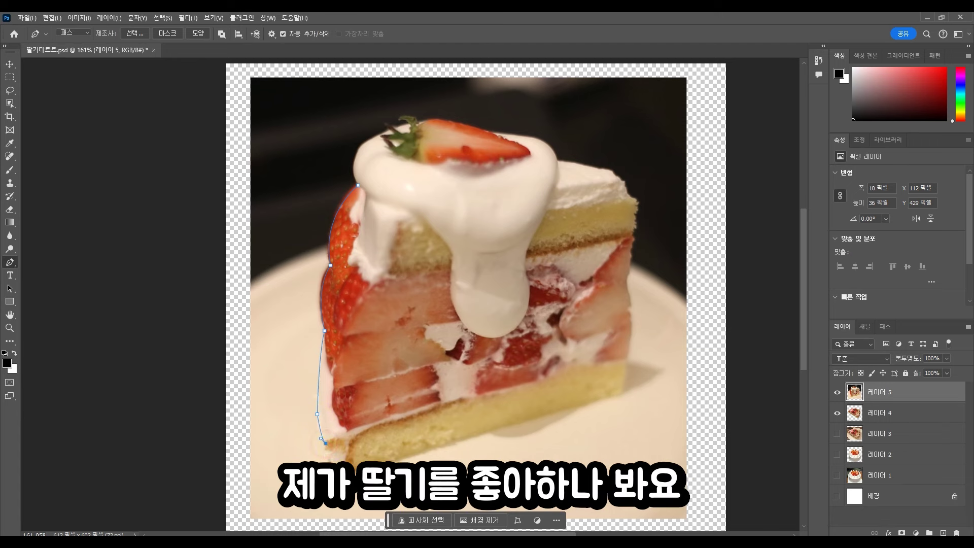
pyautogui.click(621, 392)
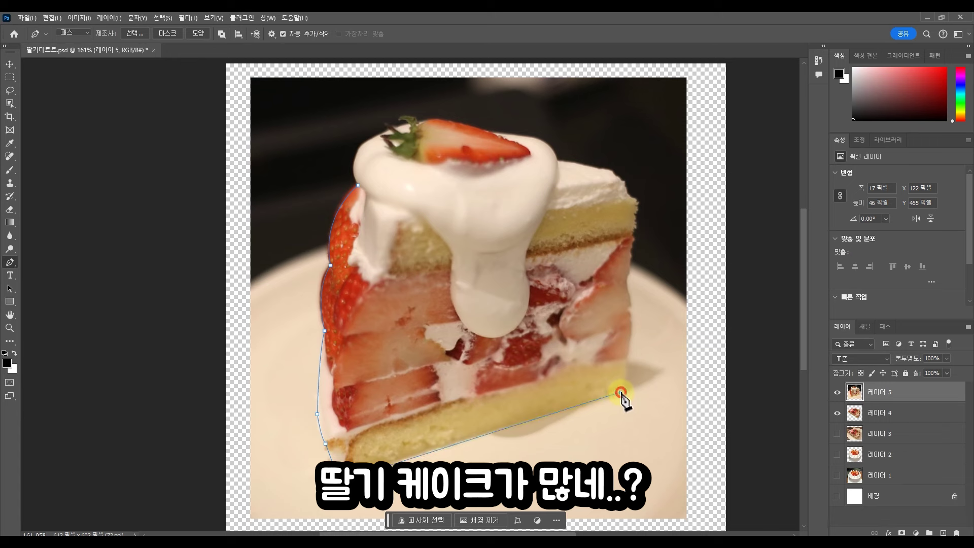
# Step: Continue the path up the cake slice's right side and around its upper right corner
pyautogui.click(627, 359)
pyautogui.click(629, 310)
pyautogui.click(631, 303)
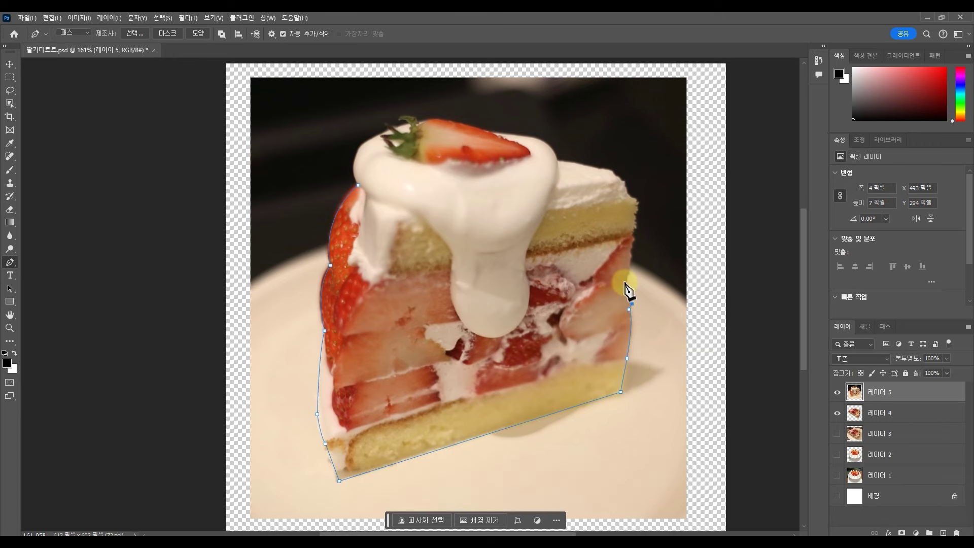
pyautogui.click(625, 283)
pyautogui.click(630, 268)
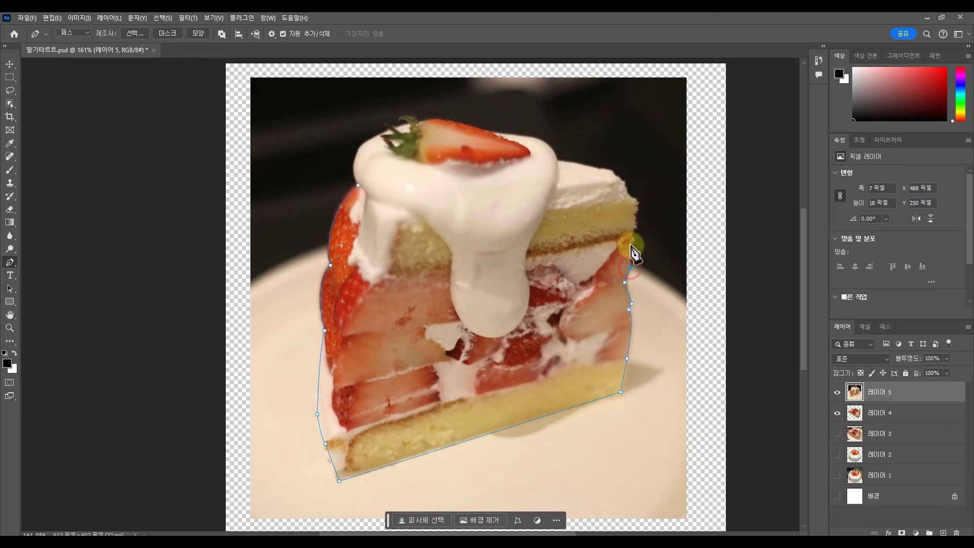
pyautogui.click(629, 194)
pyautogui.click(618, 173)
pyautogui.click(605, 169)
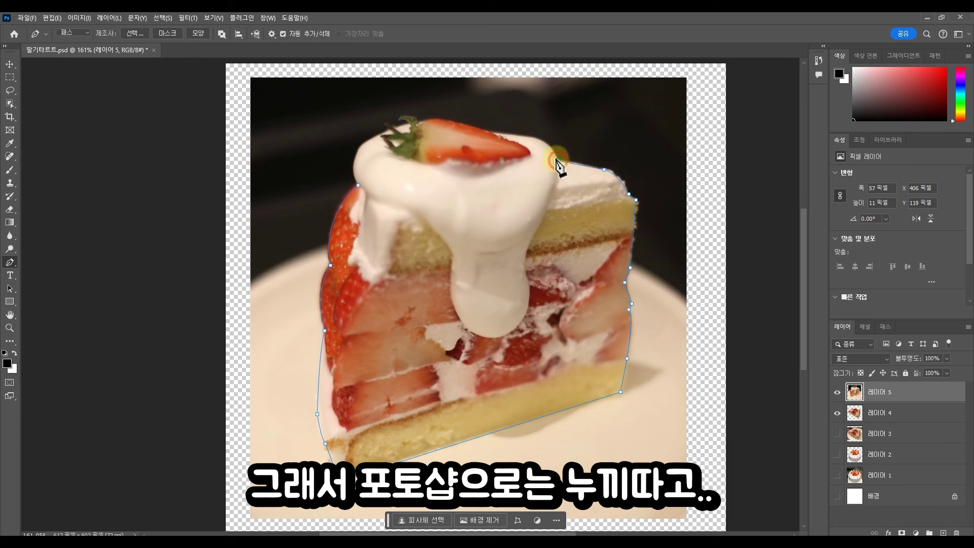
# Step: Trace the path over the cream and strawberry on top of the slice and close it at the starting point
pyautogui.moveTo(534, 137); pyautogui.dragTo(514, 130)
pyautogui.click(490, 133)
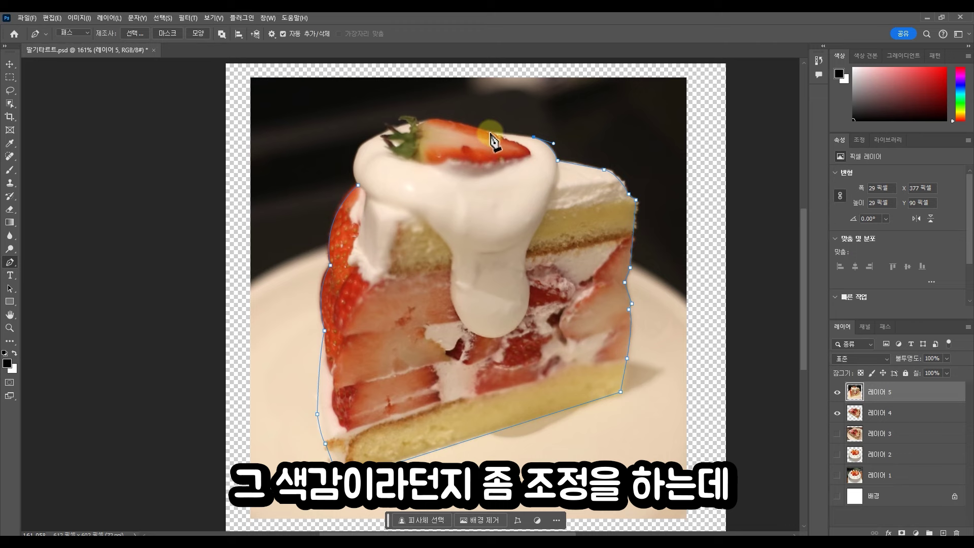
pyautogui.moveTo(420, 124); pyautogui.dragTo(401, 134)
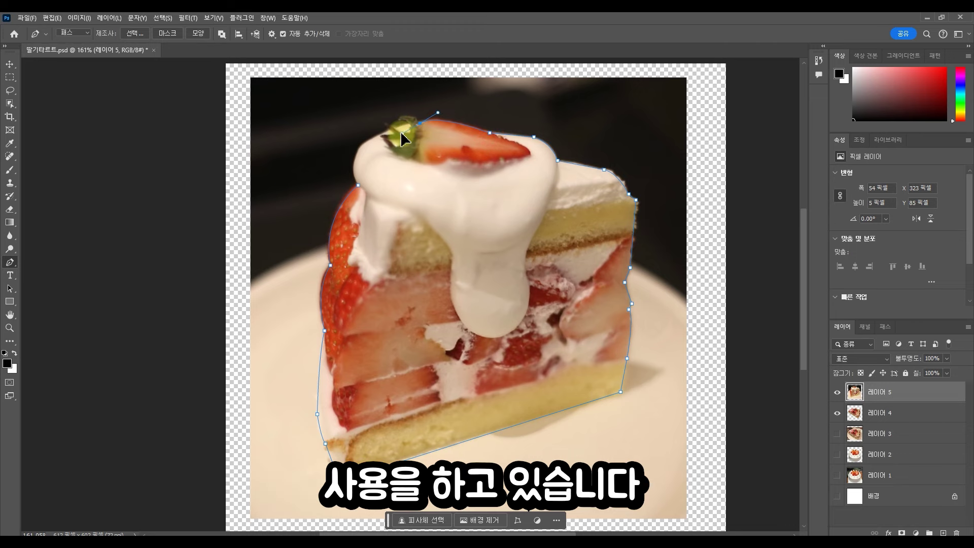
pyautogui.moveTo(359, 149); pyautogui.dragTo(330, 169)
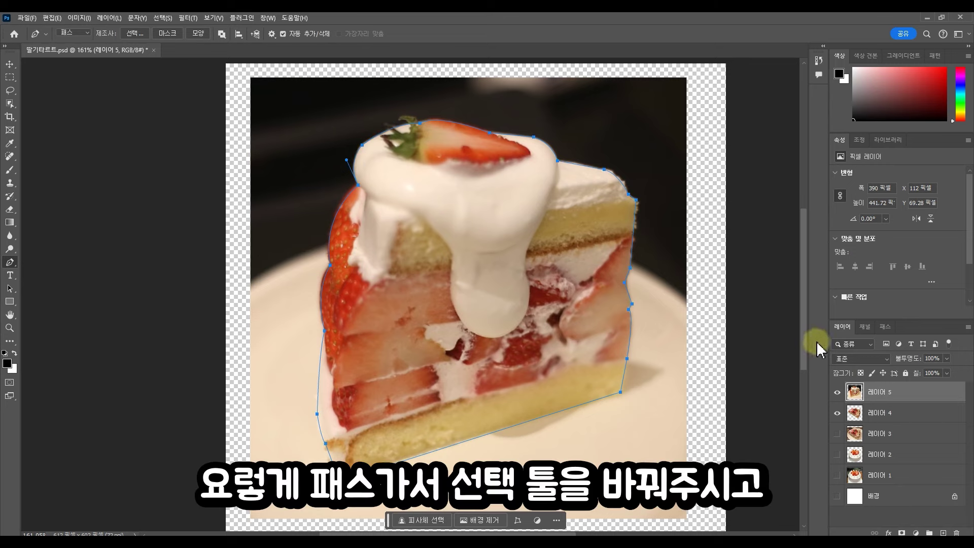
# Step: Turn the work path into a selection and copy the cake slice to a new layer
pyautogui.click(886, 326)
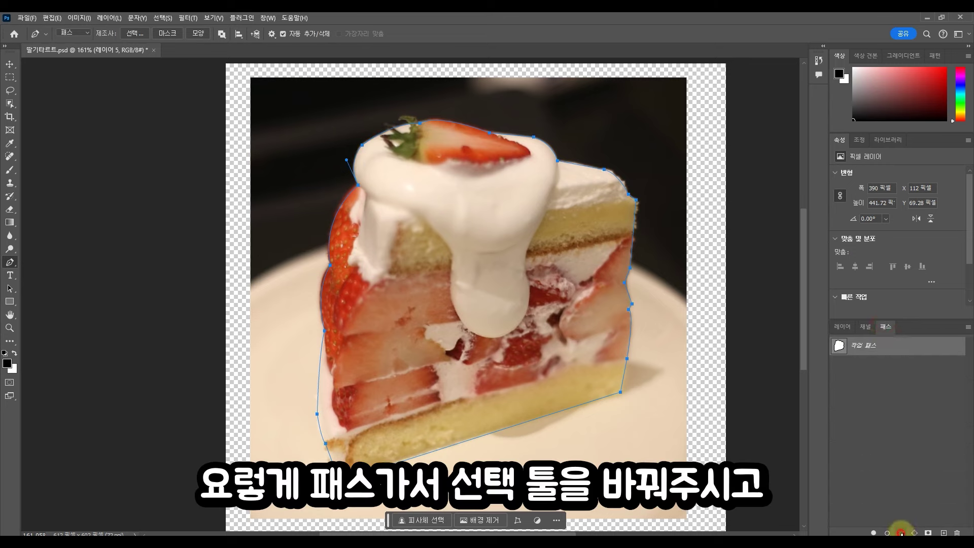
pyautogui.click(902, 533)
pyautogui.hotkey('ctrl', 'c')
pyautogui.hotkey('ctrl', 'v')
pyautogui.click(841, 326)
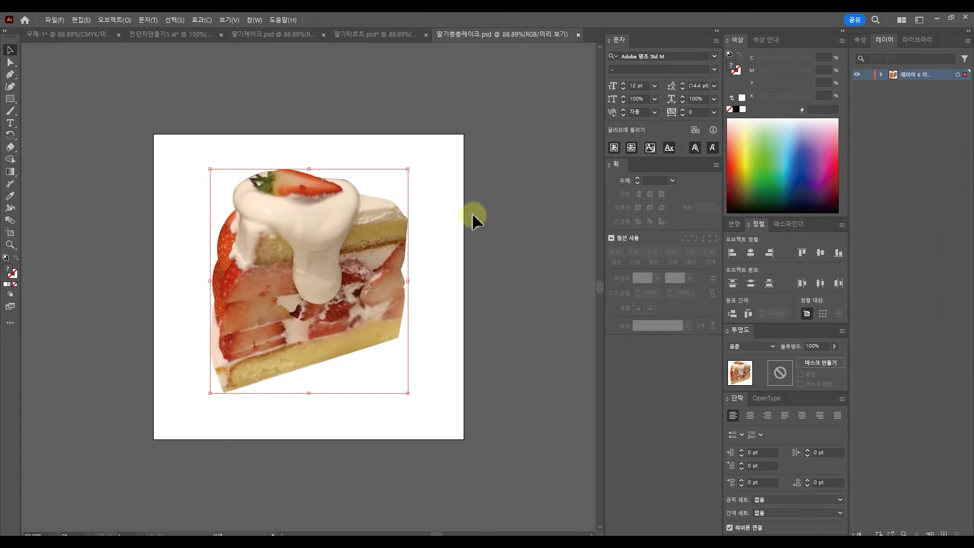
# Step: In Illustrator, bring the cut-out cake slice from 딸기층층케이크.psd into the 전단지만들기1.ai flyer
pyautogui.click(311, 35)
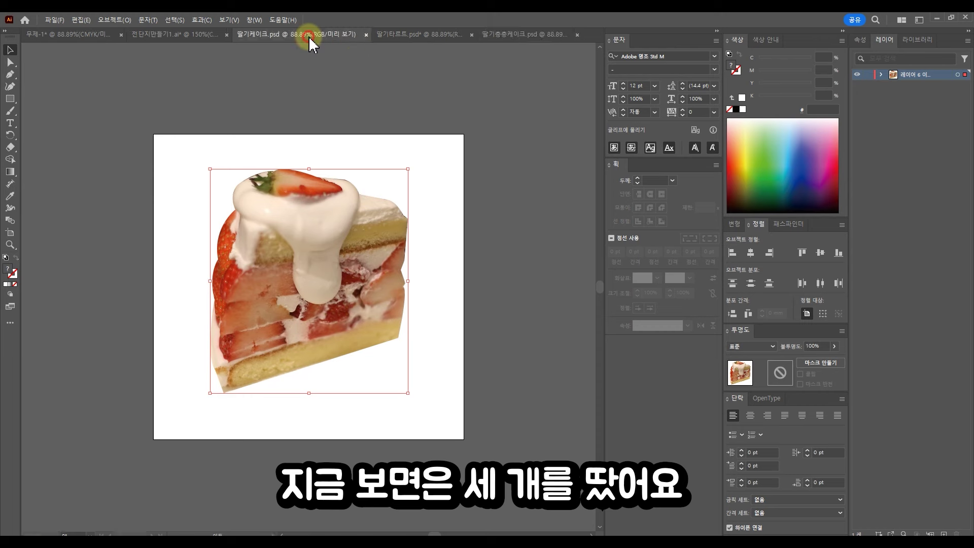
pyautogui.click(416, 35)
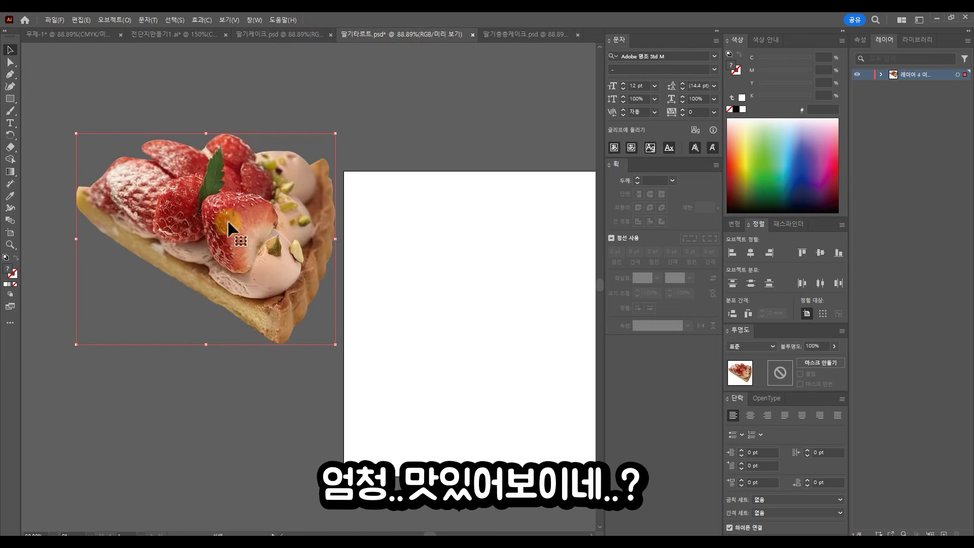
pyautogui.click(558, 35)
pyautogui.moveTo(363, 254); pyautogui.dragTo(191, 34)
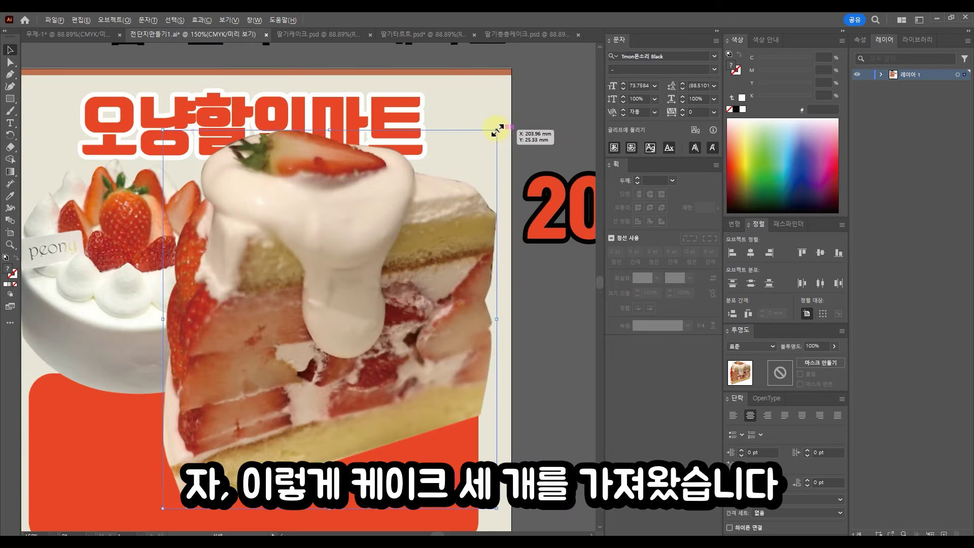
# Step: Scale the cake slice down and place it beside the flyer, just off the artboard's right edge
pyautogui.moveTo(497, 130); pyautogui.dragTo(433, 221)
pyautogui.moveTo(373, 270); pyautogui.dragTo(572, 236)
pyautogui.scroll(-1, 498, 283)
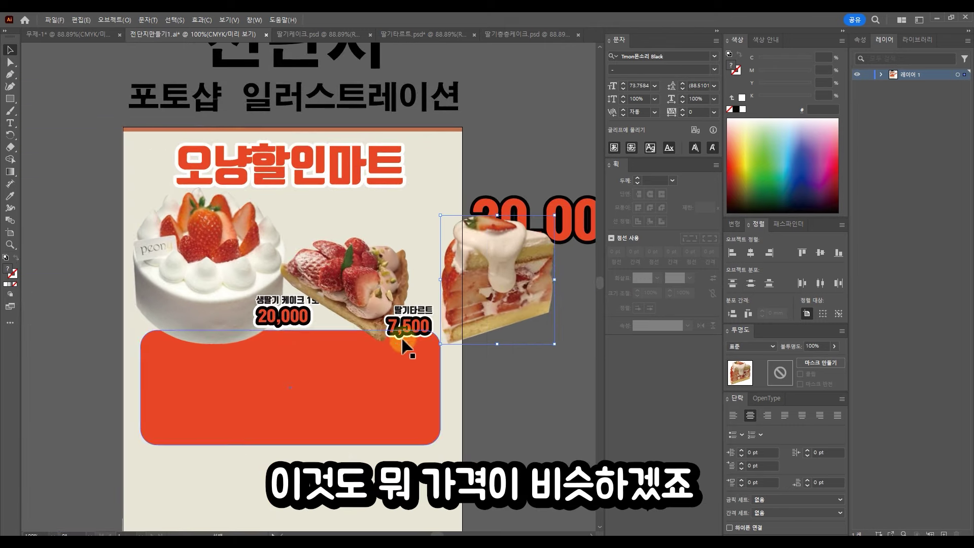
# Step: Duplicate the tart's name and price label onto the lower corner of the layered cake slice
pyautogui.click(405, 331)
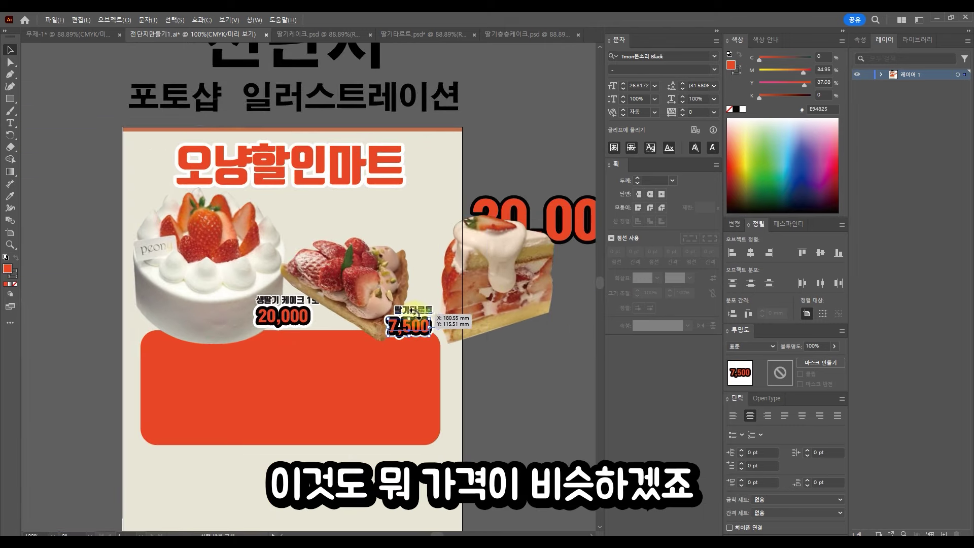
pyautogui.keyDown('shift'); pyautogui.click(416, 311); pyautogui.keyUp('shift')
pyautogui.moveTo(414, 312); pyautogui.dragTo(544, 325)
pyautogui.moveTo(541, 325); pyautogui.dragTo(464, 301)
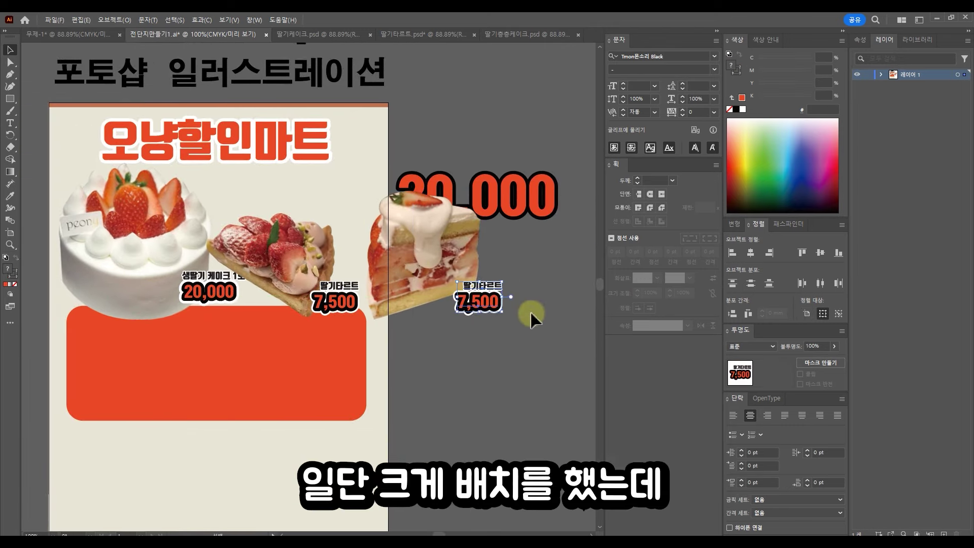
# Step: Move the large spare 20,000 price up, clear of the cake slice and outside the artboard
pyautogui.click(532, 189)
pyautogui.moveTo(523, 173); pyautogui.dragTo(564, 58)
pyautogui.moveTo(414, 172); pyautogui.dragTo(475, 221)
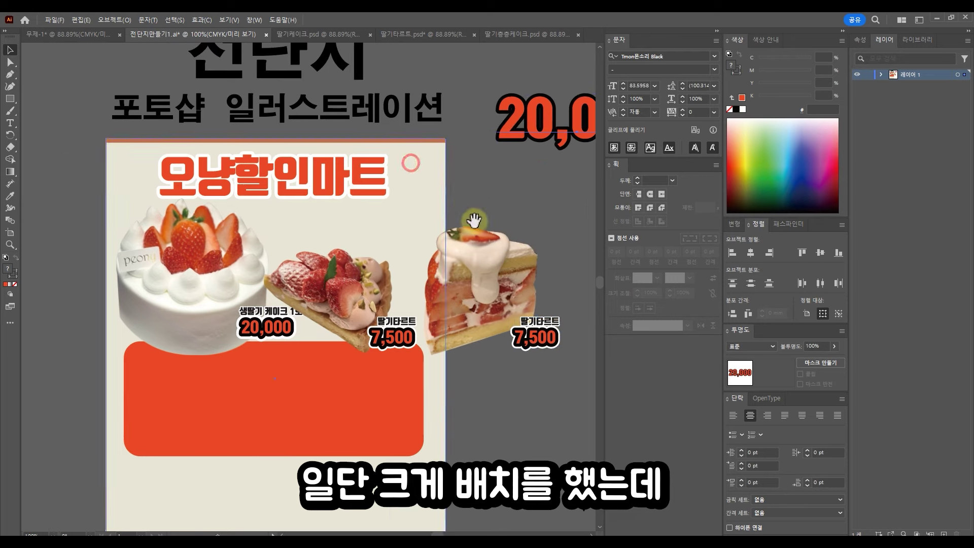
# Step: Shrink the product photos and arrange them with their labels in a row between the title and the orange rectangle
pyautogui.click(498, 276)
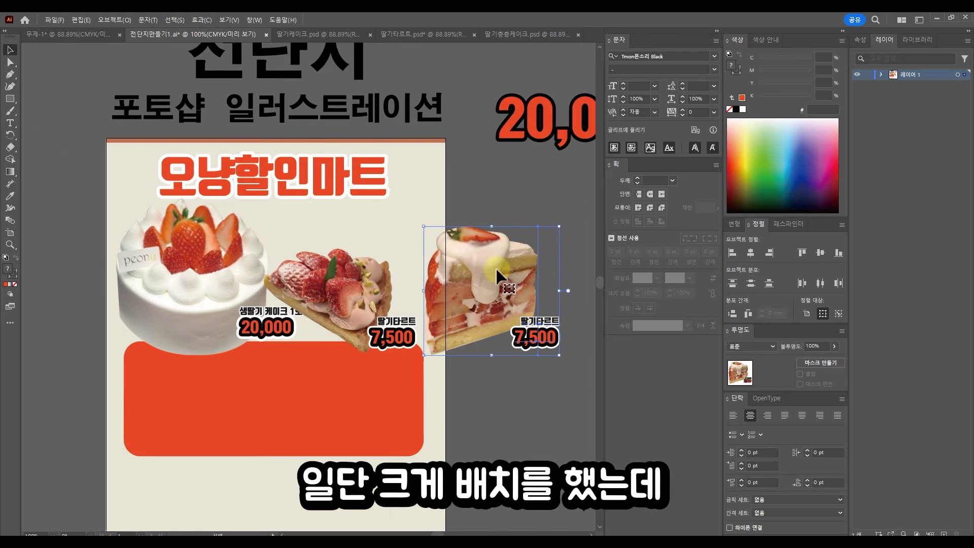
pyautogui.click(555, 365)
pyautogui.click(533, 314)
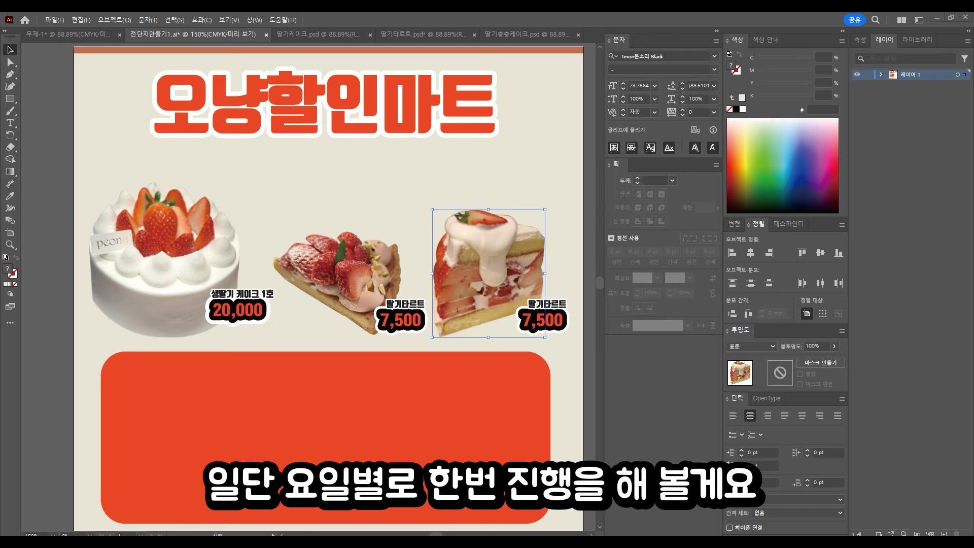
# Step: Move the three product photos with their labels off the artboard to its left side
pyautogui.scroll(-1, 532, 258)
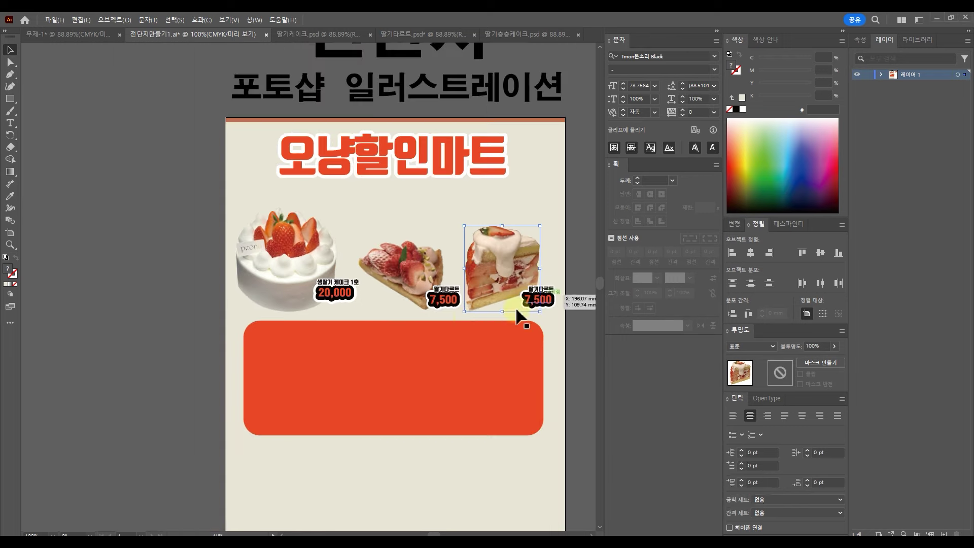
pyautogui.moveTo(583, 301); pyautogui.dragTo(208, 187)
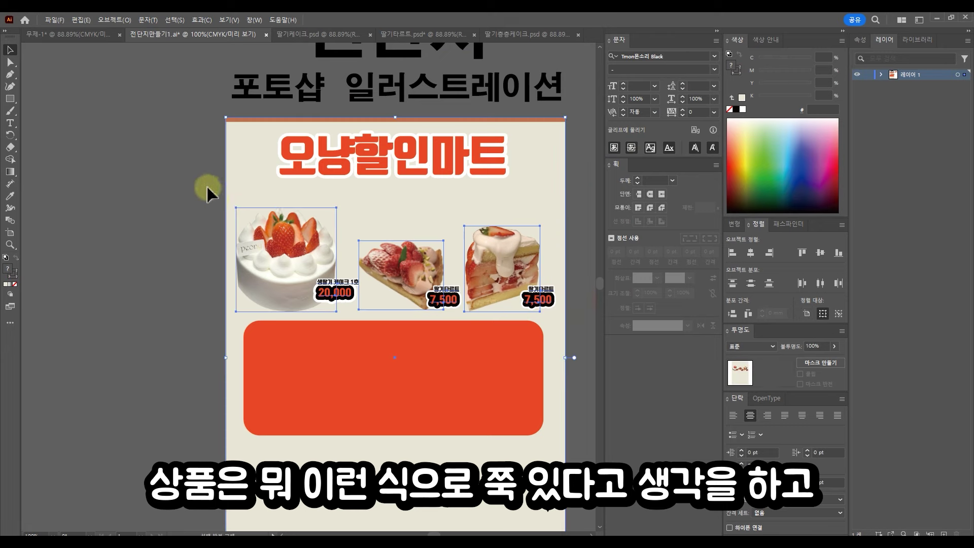
pyautogui.keyDown('shift'); pyautogui.click(247, 194); pyautogui.keyUp('shift')
pyautogui.moveTo(522, 261); pyautogui.dragTo(180, 261)
pyautogui.click(203, 207)
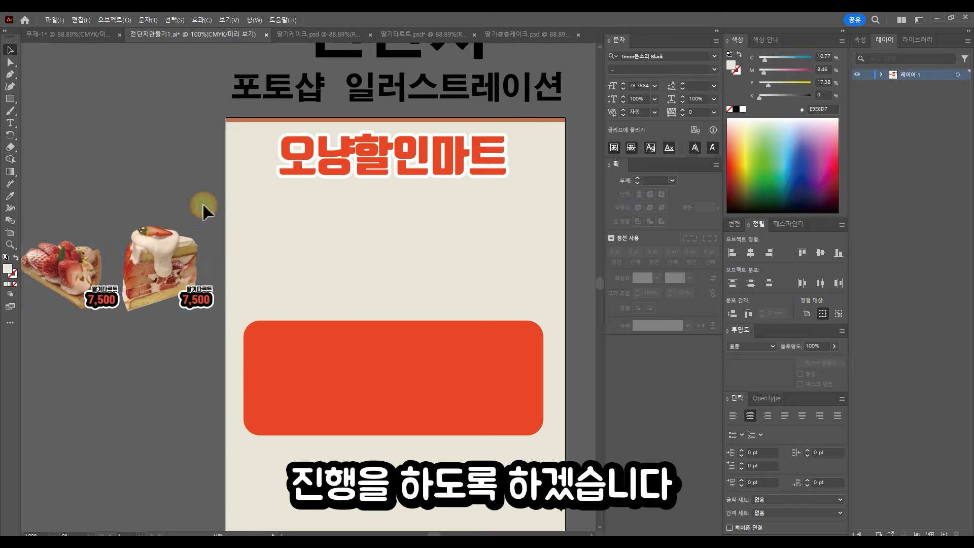
# Step: Move the orange rounded rectangle up under the title and narrow it to about half its width
pyautogui.moveTo(449, 308); pyautogui.dragTo(491, 284)
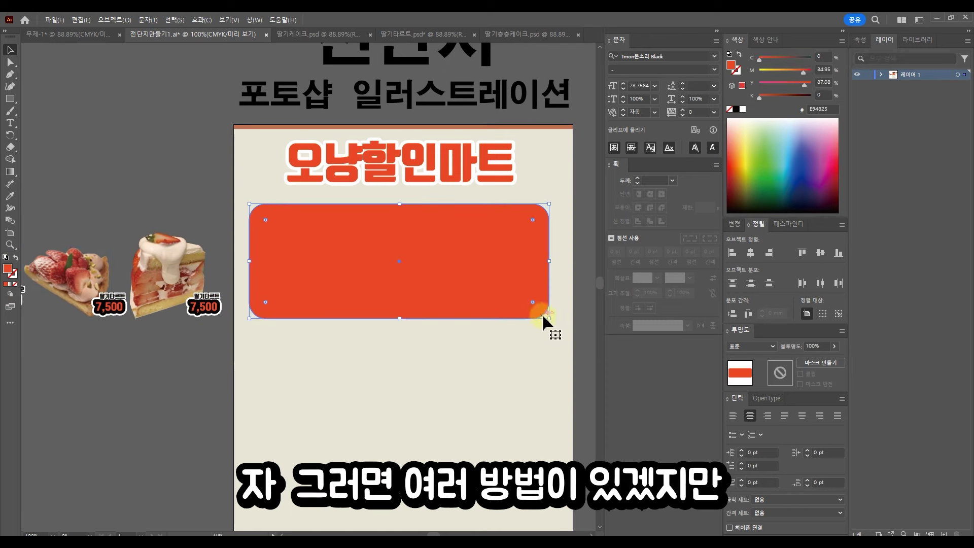
pyautogui.moveTo(544, 318); pyautogui.dragTo(395, 311)
pyautogui.scroll(1, 369, 267)
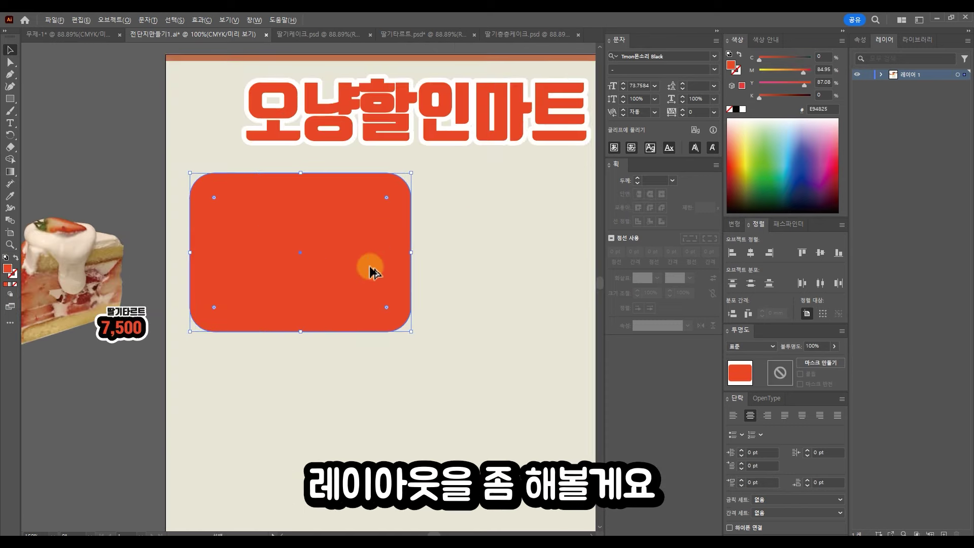
# Step: Fill the rounded rectangle with white (FFFFFF) and reduce its corner radius
pyautogui.doubleClick(7, 268)
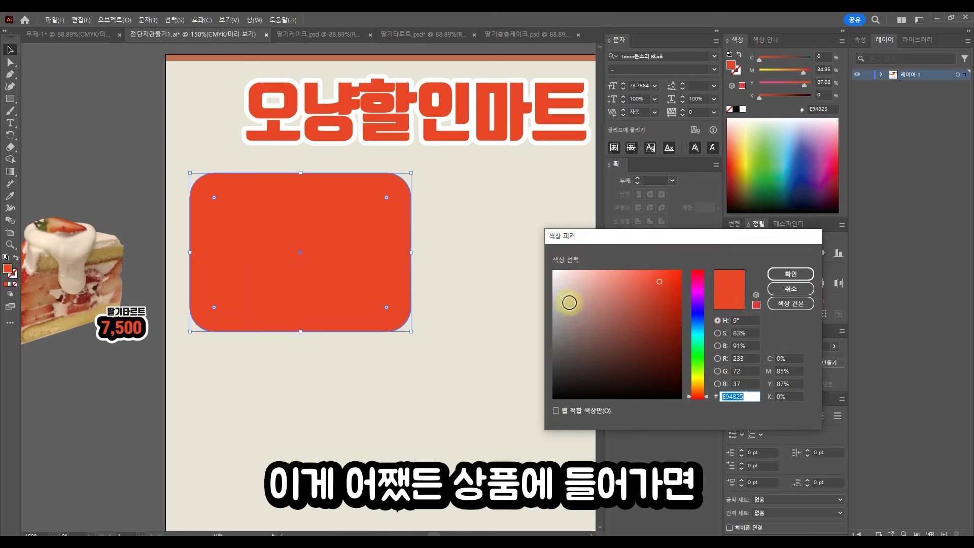
pyautogui.moveTo(570, 300); pyautogui.dragTo(497, 227)
pyautogui.click(780, 274)
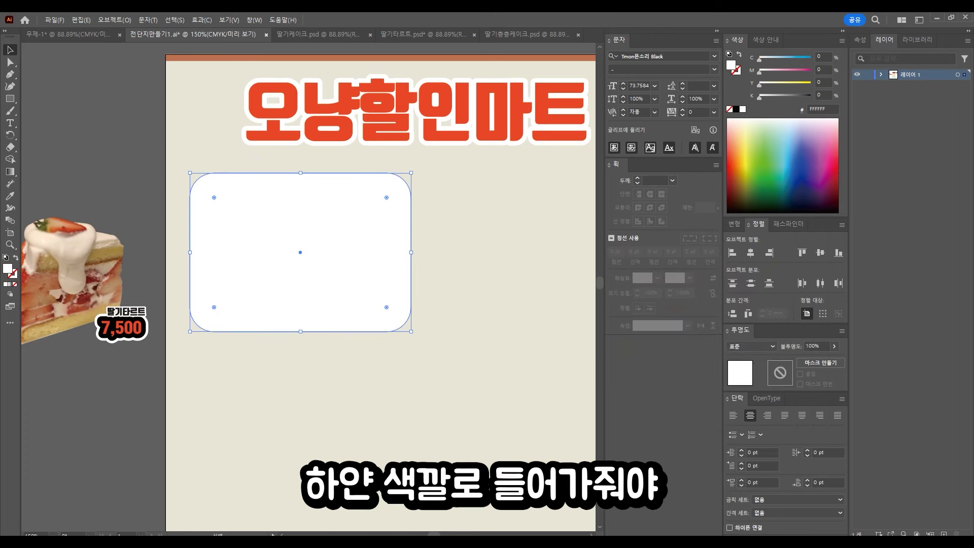
pyautogui.moveTo(411, 173)
pyautogui.mouseDown()
pyautogui.moveTo(425, 163)
pyautogui.moveTo(387, 191)
pyautogui.moveTo(404, 181)
pyautogui.mouseUp()
pyautogui.click(81, 93)
# Step: Draw a thin bar across the white card's top edge in the title's orange, with rounded ends overhanging the card
pyautogui.press('m')
pyautogui.moveTo(182, 168)
pyautogui.mouseDown()
pyautogui.moveTo(374, 198)
pyautogui.moveTo(411, 192)
pyautogui.mouseUp()
pyautogui.press('a')
pyautogui.click(9, 196)
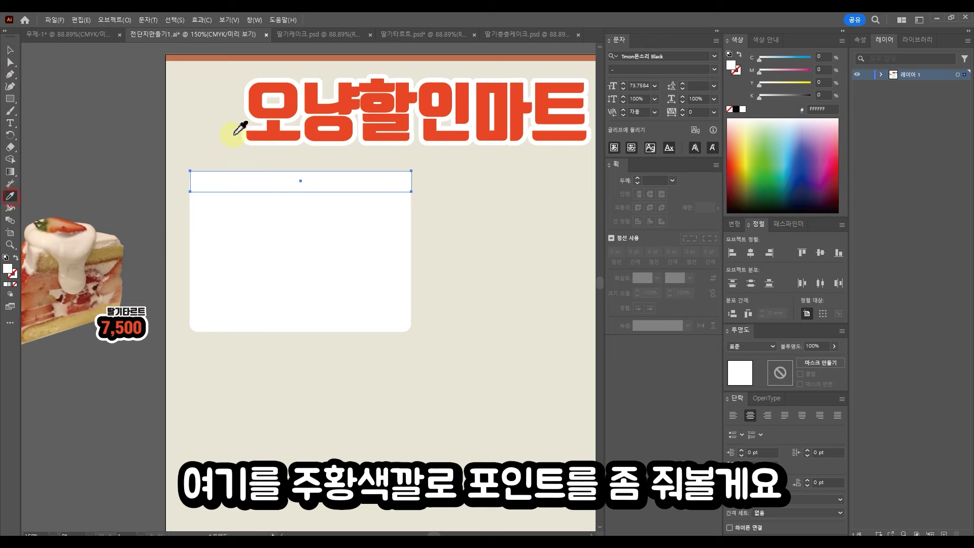
pyautogui.click(265, 109)
pyautogui.click(10, 50)
pyautogui.scroll(2, 387, 200)
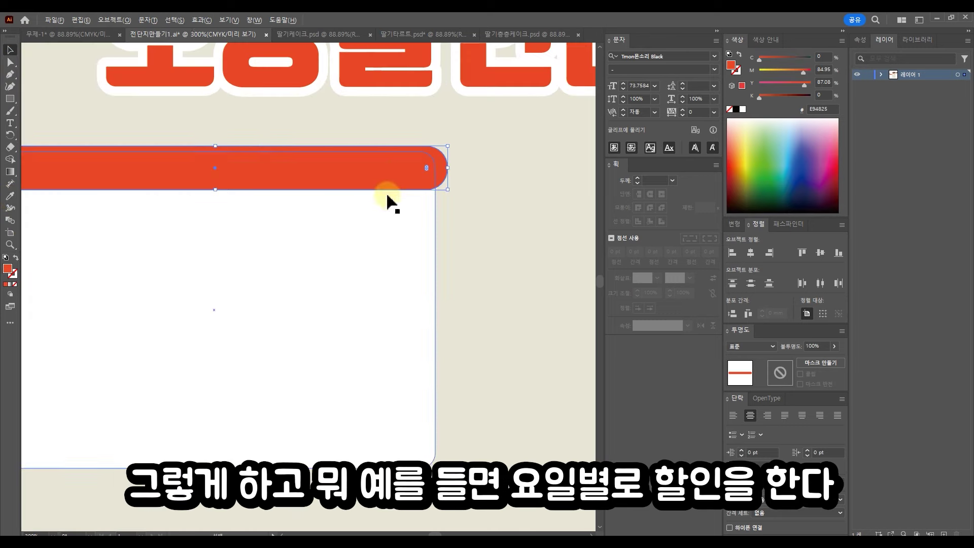
pyautogui.moveTo(468, 208); pyautogui.dragTo(475, 220)
# Step: Draw an orange ellipse centred on the bar so it bulges above it
pyautogui.moveTo(10, 98); pyautogui.dragTo(44, 112)
pyautogui.moveTo(254, 187)
pyautogui.mouseDown()
pyautogui.moveTo(320, 220)
pyautogui.moveTo(304, 202)
pyautogui.moveTo(341, 179)
pyautogui.moveTo(325, 191)
pyautogui.moveTo(371, 193)
pyautogui.mouseUp()
pyautogui.click(407, 211)
pyautogui.click(338, 194)
# Step: Add the text 3월 16일 over the orange ellipse
pyautogui.click(10, 122)
pyautogui.click(278, 199)
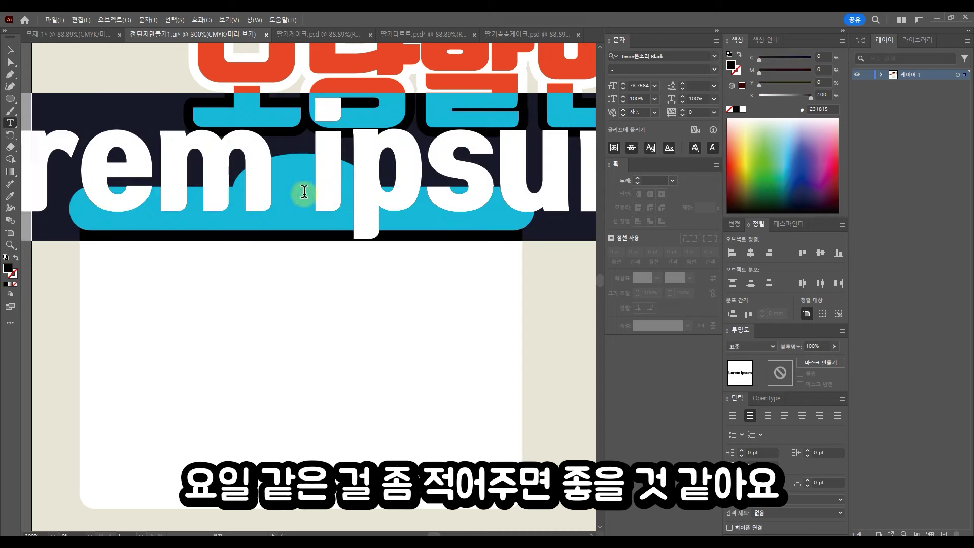
pyautogui.write('1')
pyautogui.press('BackSpace')
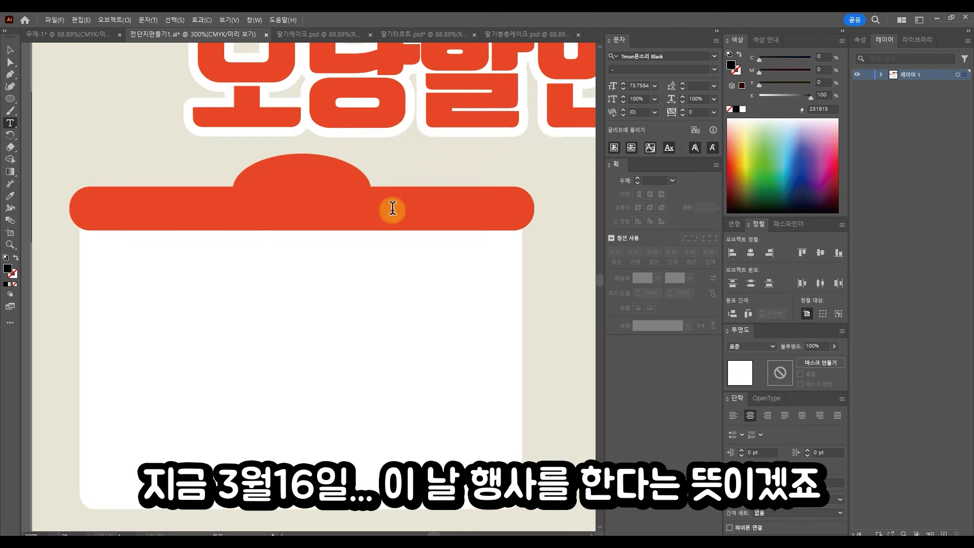
pyautogui.write('3월 16일')
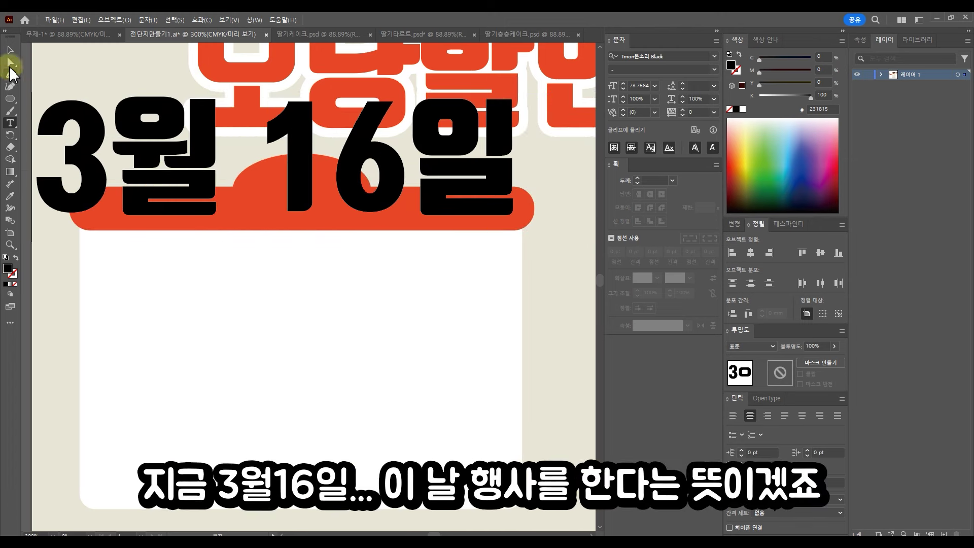
pyautogui.click(10, 49)
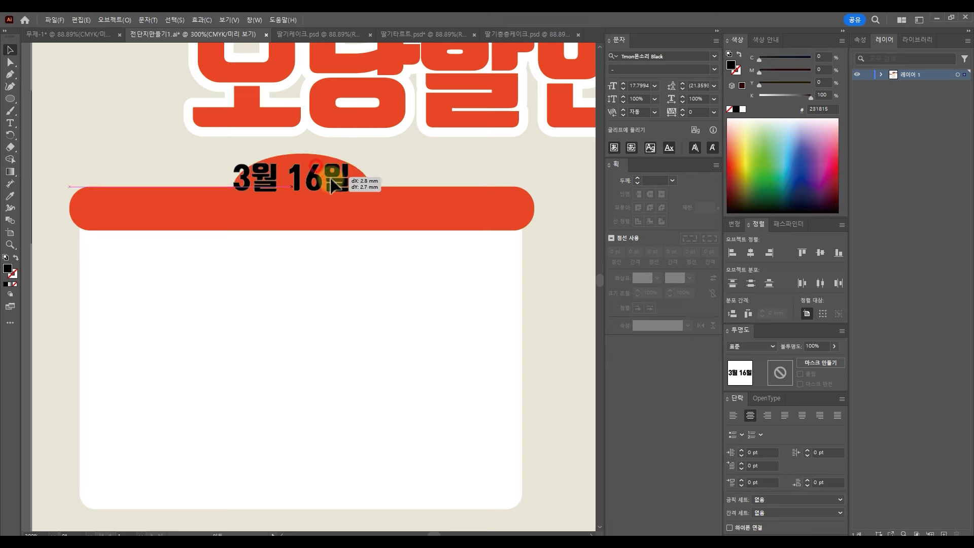
# Step: Colour the date text white, shrink it to about 14 pt and place it inside the ellipse
pyautogui.moveTo(329, 179); pyautogui.dragTo(339, 191)
pyautogui.click(9, 195)
pyautogui.click(367, 309)
pyautogui.click(9, 50)
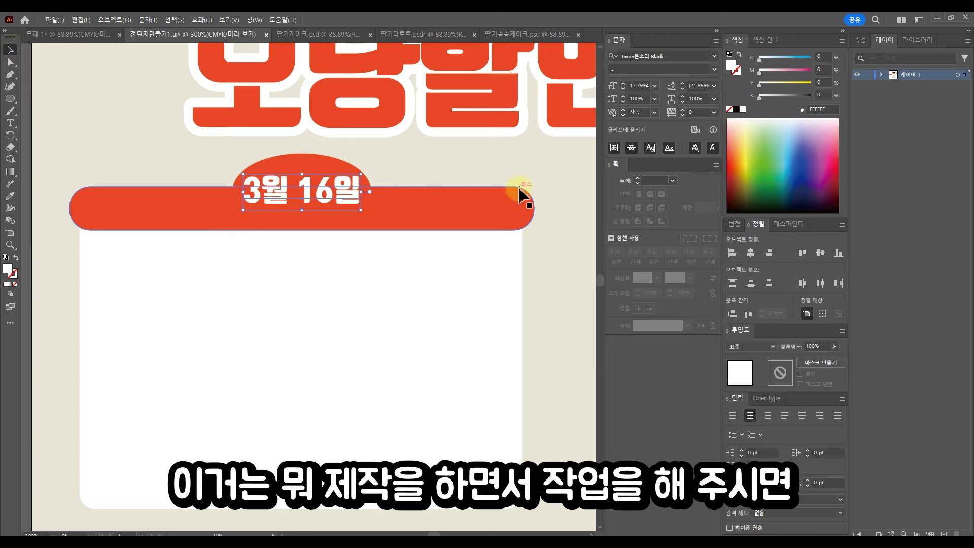
pyautogui.moveTo(361, 192); pyautogui.dragTo(348, 192)
pyautogui.moveTo(328, 191)
pyautogui.mouseDown()
pyautogui.moveTo(329, 179)
pyautogui.moveTo(350, 192)
pyautogui.moveTo(325, 184)
pyautogui.mouseUp()
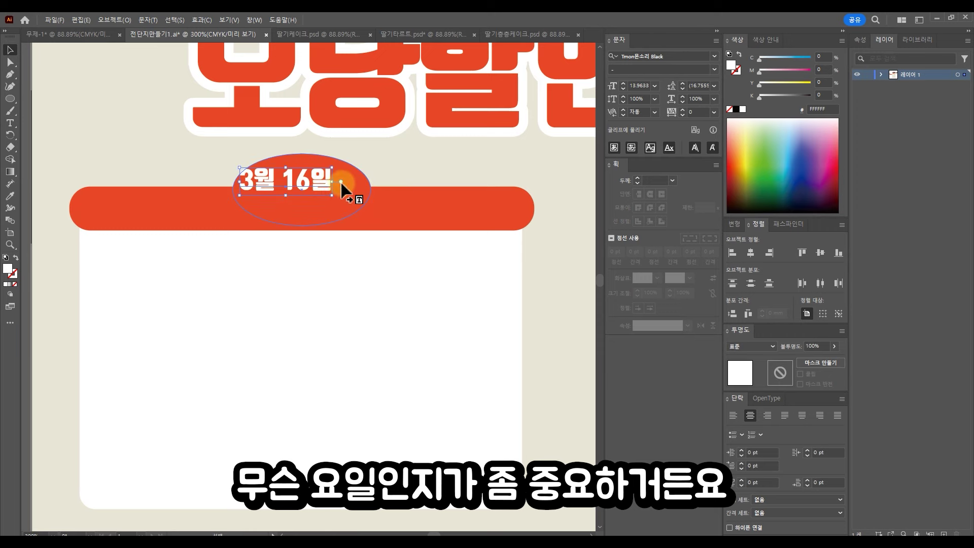
# Step: Duplicate the date text beside the original and change the copy to 금
pyautogui.moveTo(320, 193); pyautogui.dragTo(388, 193)
pyautogui.moveTo(408, 197); pyautogui.dragTo(405, 187)
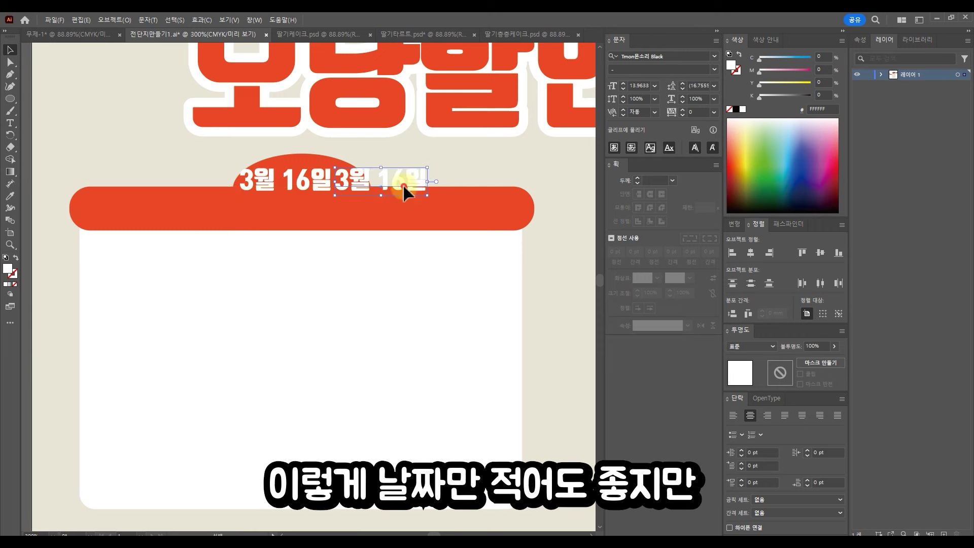
pyautogui.tripleClick(405, 183)
pyautogui.write('모')
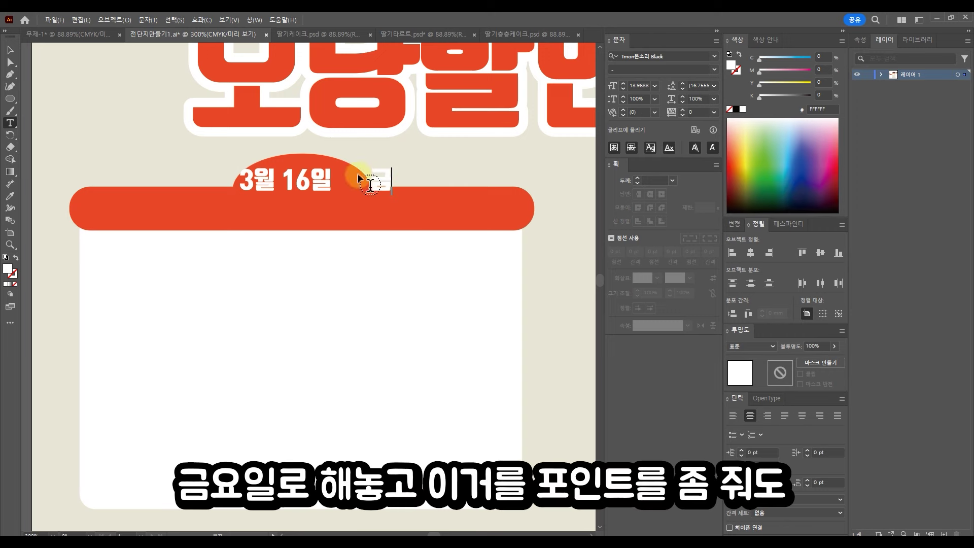
# Step: Draw a circle for the 금 text beside the date
pyautogui.press('l')
pyautogui.moveTo(381, 180)
pyautogui.mouseDown()
pyautogui.moveTo(355, 181)
pyautogui.moveTo(375, 201)
pyautogui.mouseUp()
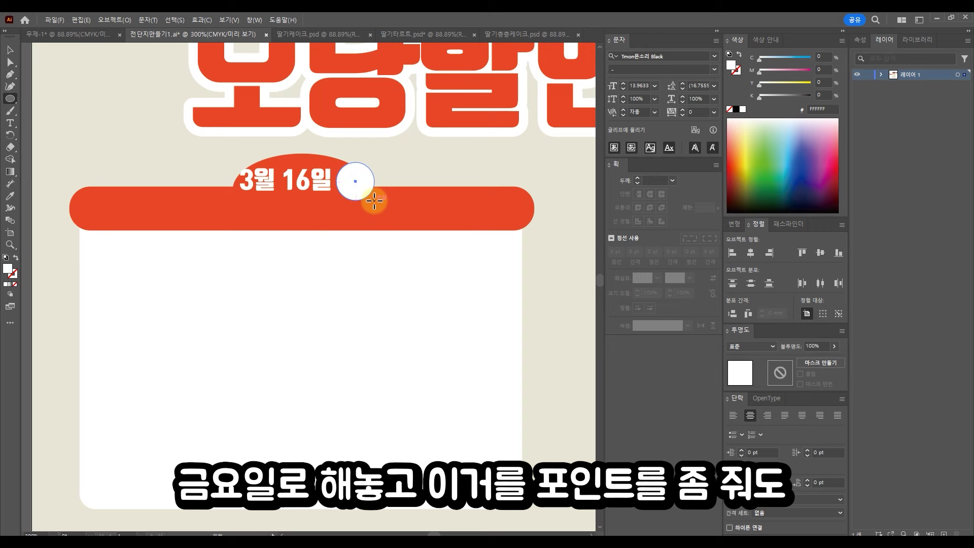
pyautogui.click(11, 49)
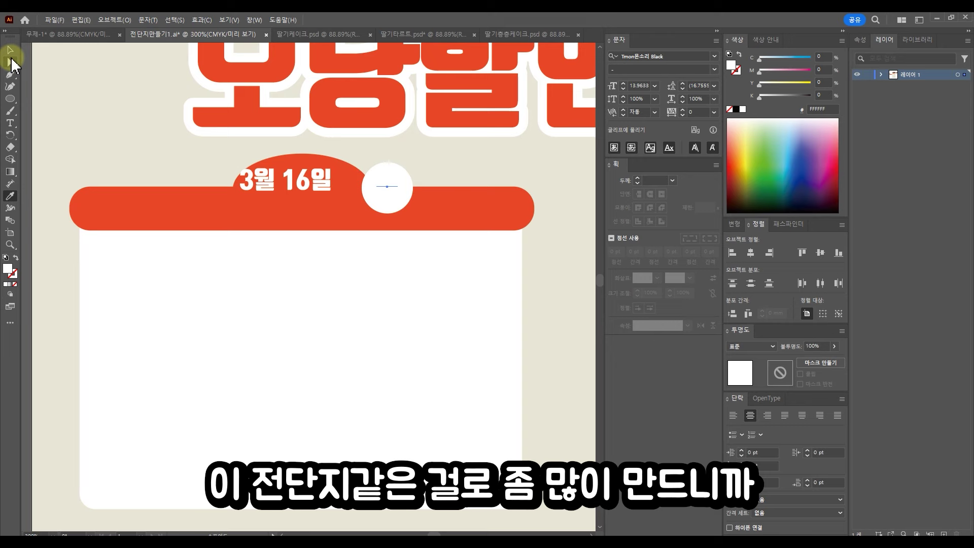
pyautogui.click(11, 51)
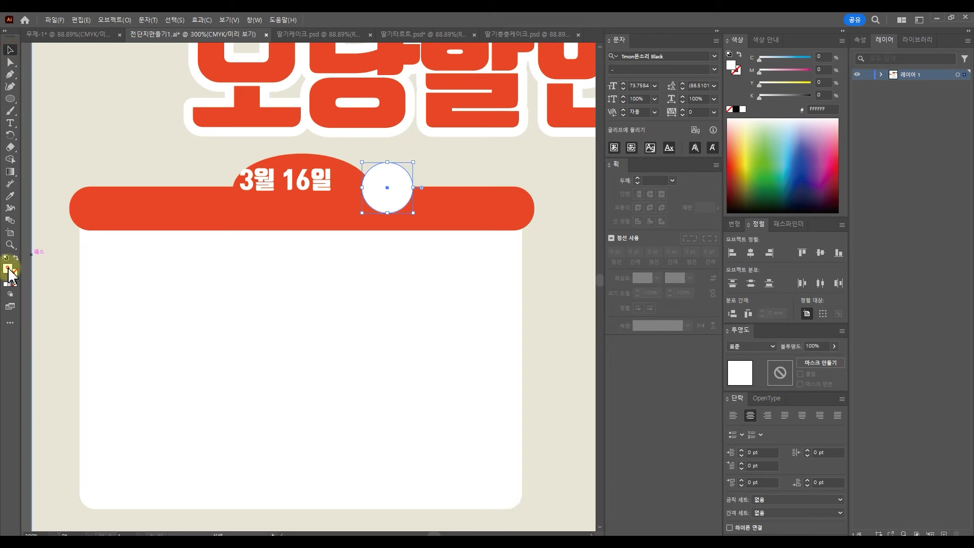
# Step: Fill the circle behind 금 with a dark teal
pyautogui.doubleClick(8, 268)
pyautogui.moveTo(663, 318); pyautogui.dragTo(638, 321)
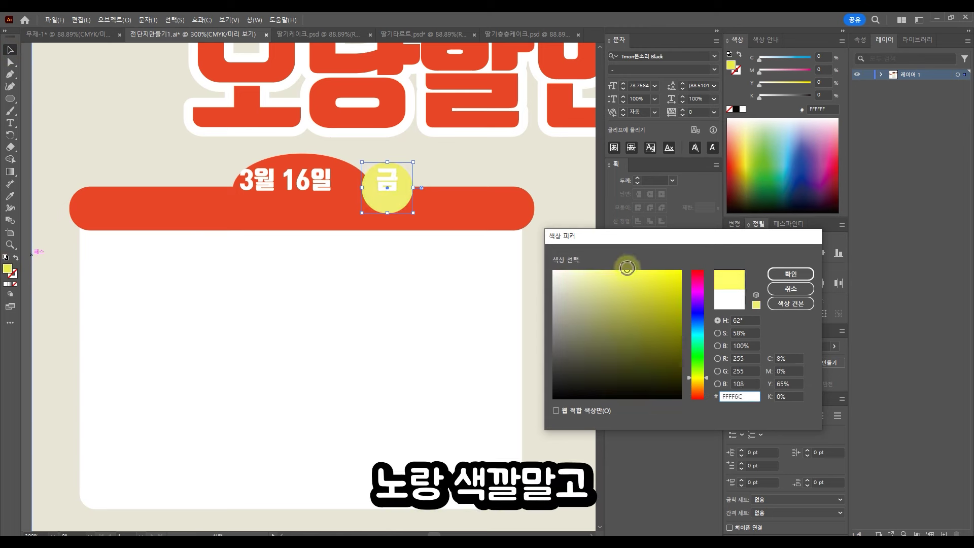
pyautogui.moveTo(627, 268); pyautogui.dragTo(625, 279)
pyautogui.moveTo(698, 377); pyautogui.dragTo(698, 332)
pyautogui.moveTo(616, 317); pyautogui.dragTo(647, 324)
pyautogui.press('Return')
# Step: Attach the 금 badge to the ellipse's upper right edge and adjust its spacing from the date text
pyautogui.moveTo(386, 176)
pyautogui.mouseDown()
pyautogui.moveTo(387, 192)
pyautogui.moveTo(374, 165)
pyautogui.mouseUp()
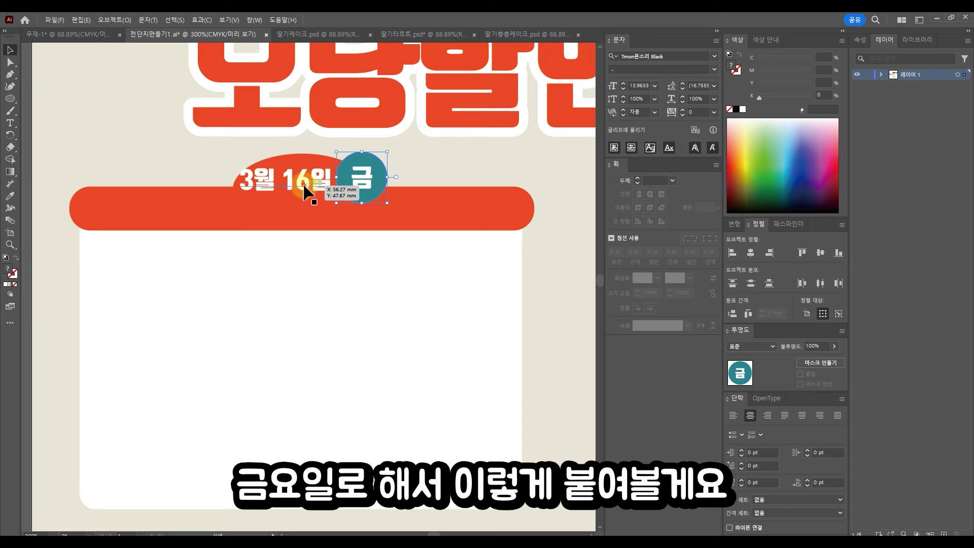
pyautogui.moveTo(304, 187); pyautogui.dragTo(309, 187)
pyautogui.keyDown('shift'); pyautogui.click(378, 162); pyautogui.keyUp('shift')
pyautogui.moveTo(379, 161); pyautogui.dragTo(392, 161)
pyautogui.click(392, 161)
# Step: Delete the orange bar across the card's top and centre the date text in the ellipse
pyautogui.scroll(-1, 439, 314)
pyautogui.moveTo(406, 243); pyautogui.dragTo(477, 294)
pyautogui.press('Delete')
pyautogui.moveTo(386, 269); pyautogui.dragTo(386, 284)
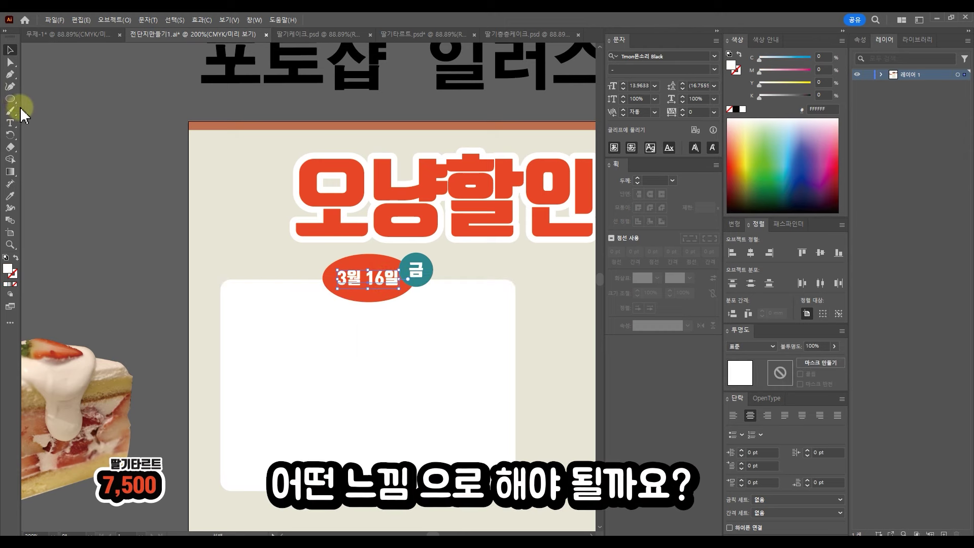
# Step: Draw an orange rectangle on the card's top-left corner and slant its right side by pulling the upper anchor inward
pyautogui.moveTo(18, 104); pyautogui.dragTo(51, 97)
pyautogui.hotkey('ctrl', '+')
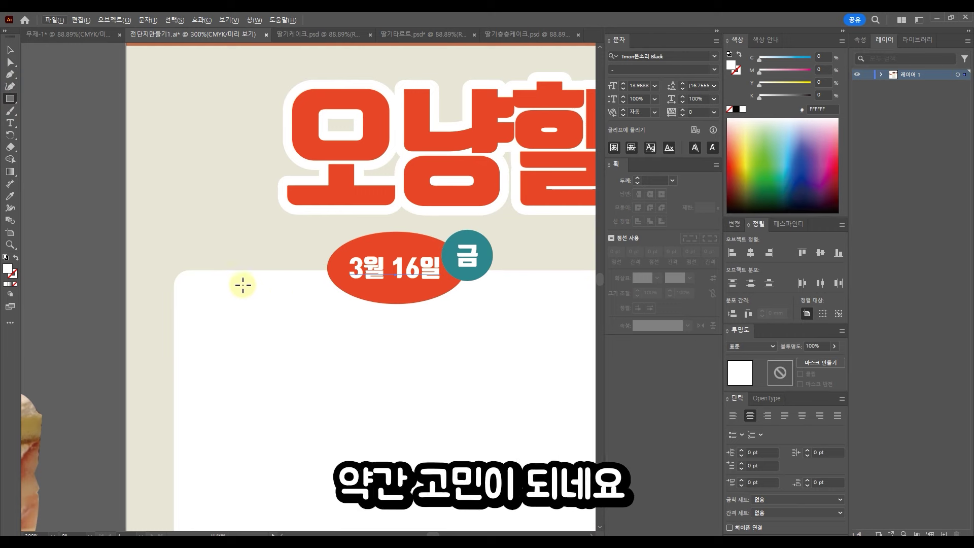
pyautogui.moveTo(170, 264); pyautogui.dragTo(248, 296)
pyautogui.click(10, 62)
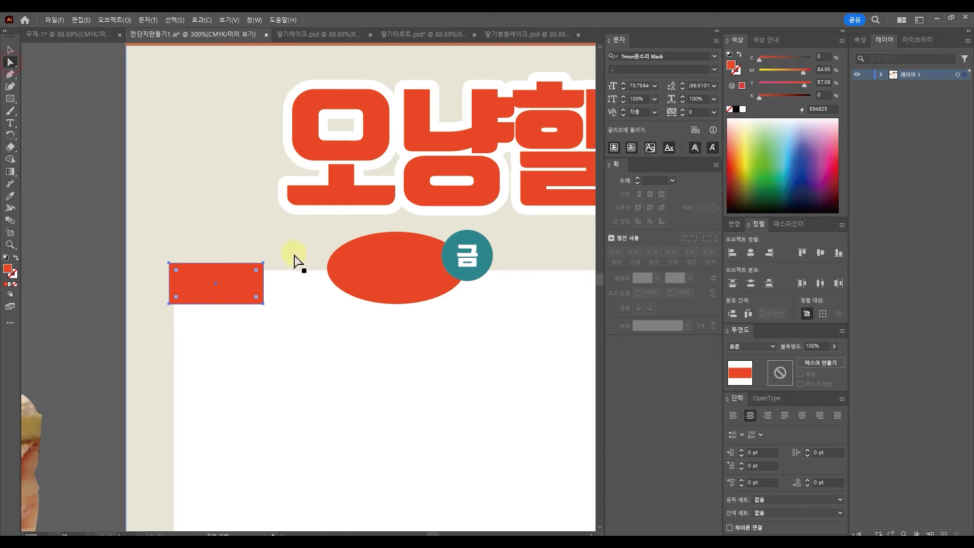
pyautogui.moveTo(264, 263); pyautogui.dragTo(239, 262)
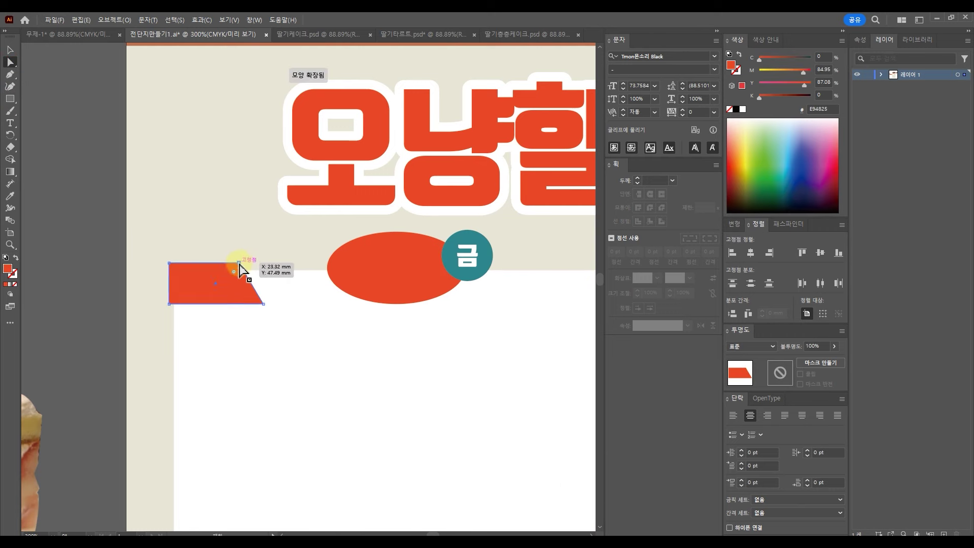
# Step: Delete the orange ellipse, place 3월 16일 on the slanted tab and widen the tab to fit the date
pyautogui.press('v')
pyautogui.click(435, 287)
pyautogui.press('Delete')
pyautogui.click(226, 282)
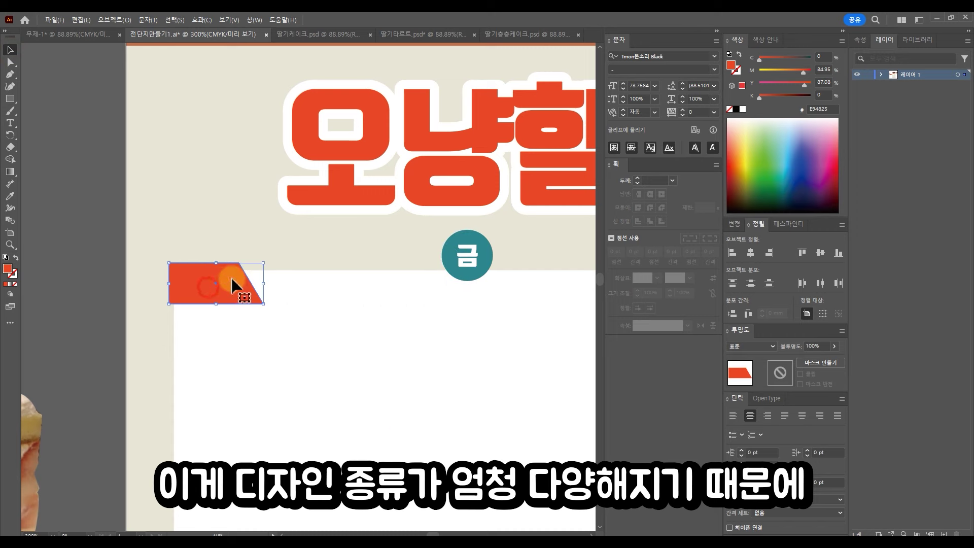
pyautogui.click(272, 278)
pyautogui.moveTo(317, 289); pyautogui.dragTo(320, 289)
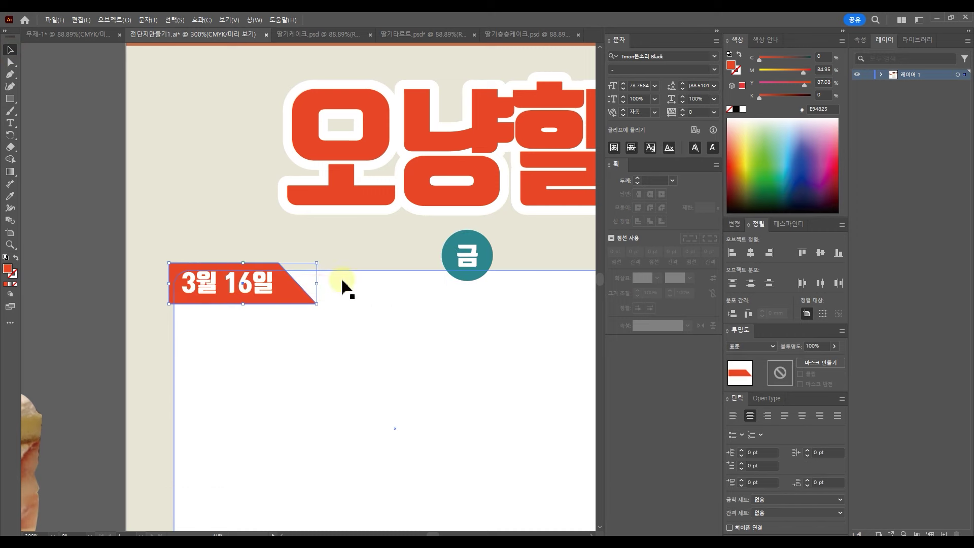
# Step: Move the 금 badge above the date tab and round the tab's top-left corner
pyautogui.moveTo(476, 257); pyautogui.dragTo(234, 229)
pyautogui.press('a')
pyautogui.click(173, 270)
pyautogui.moveTo(175, 270); pyautogui.dragTo(191, 284)
pyautogui.click(10, 49)
# Step: Draw an orange bar across the white card's top and bring the slanted date tab and its 3월 16일 text in front of it
pyautogui.click(12, 99)
pyautogui.moveTo(184, 277); pyautogui.dragTo(390, 311)
pyautogui.press('space')
pyautogui.moveTo(383, 300); pyautogui.dragTo(523, 284)
pyautogui.click(12, 52)
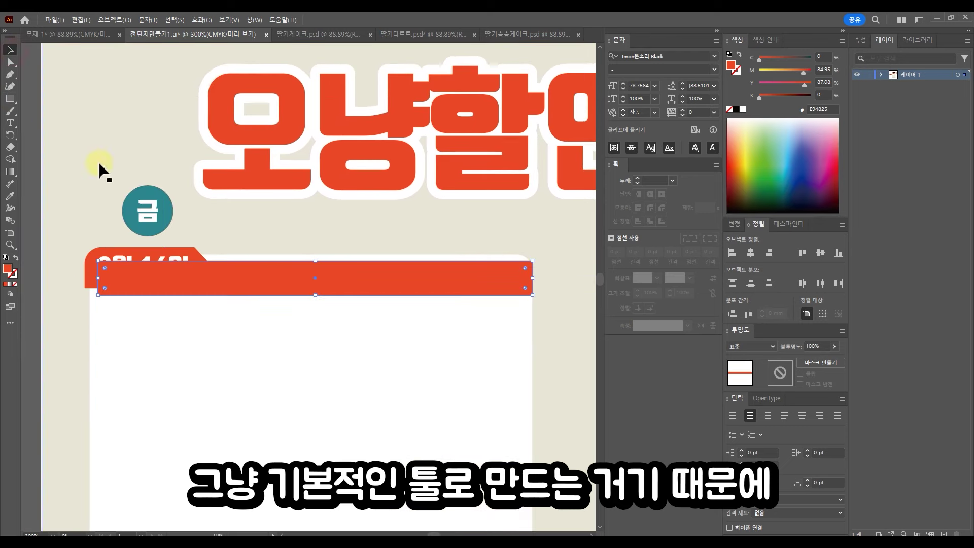
pyautogui.click(174, 256)
pyautogui.keyDown('shift'); pyautogui.click(172, 244); pyautogui.keyUp('shift')
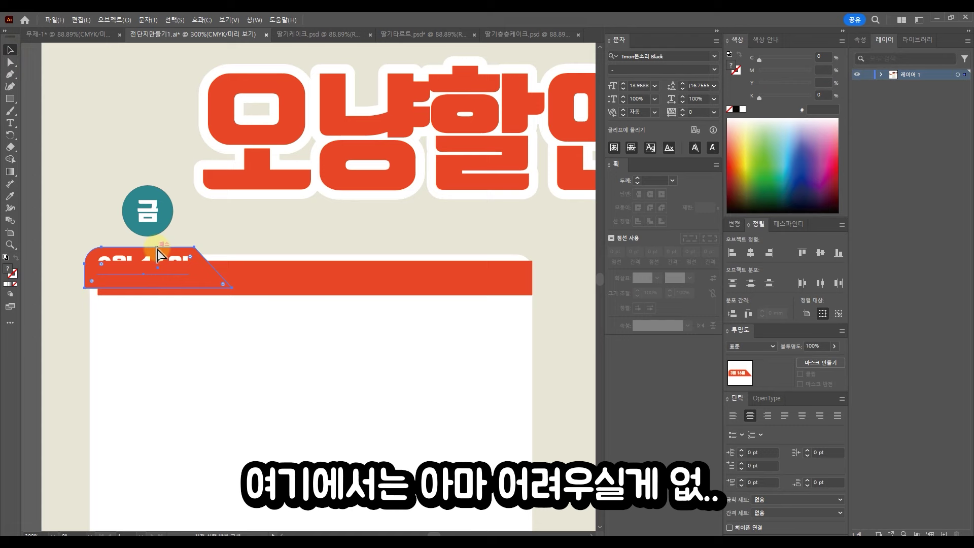
# Step: Recolour the bar across the card's top from the teal badge colour to a dark navy, 29517C
pyautogui.click(323, 279)
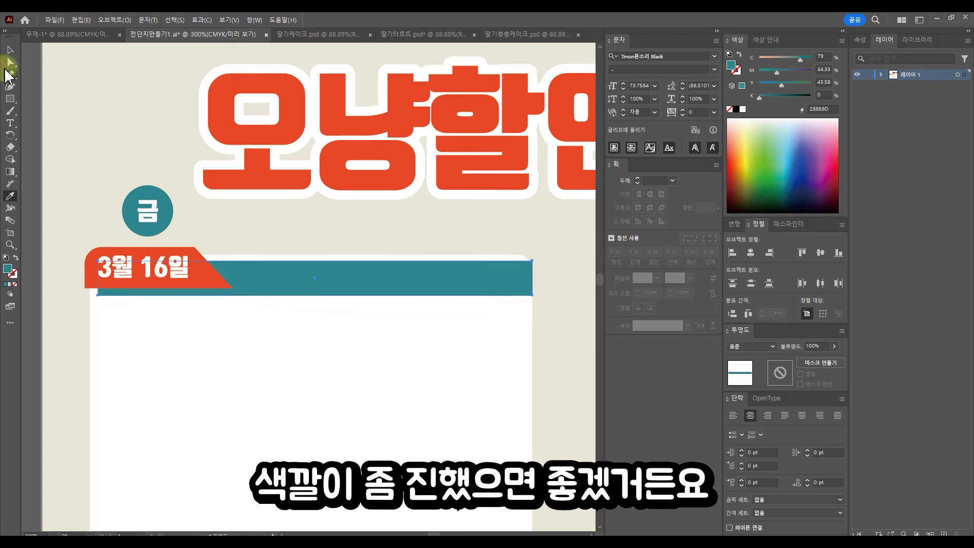
pyautogui.doubleClick(7, 270)
pyautogui.moveTo(632, 357)
pyautogui.mouseDown()
pyautogui.moveTo(681, 340)
pyautogui.moveTo(637, 355)
pyautogui.mouseUp()
pyautogui.moveTo(688, 328)
pyautogui.mouseDown()
pyautogui.moveTo(705, 324)
pyautogui.moveTo(649, 331)
pyautogui.moveTo(646, 346)
pyautogui.moveTo(637, 337)
pyautogui.mouseUp()
pyautogui.click(791, 274)
pyautogui.click(29, 93)
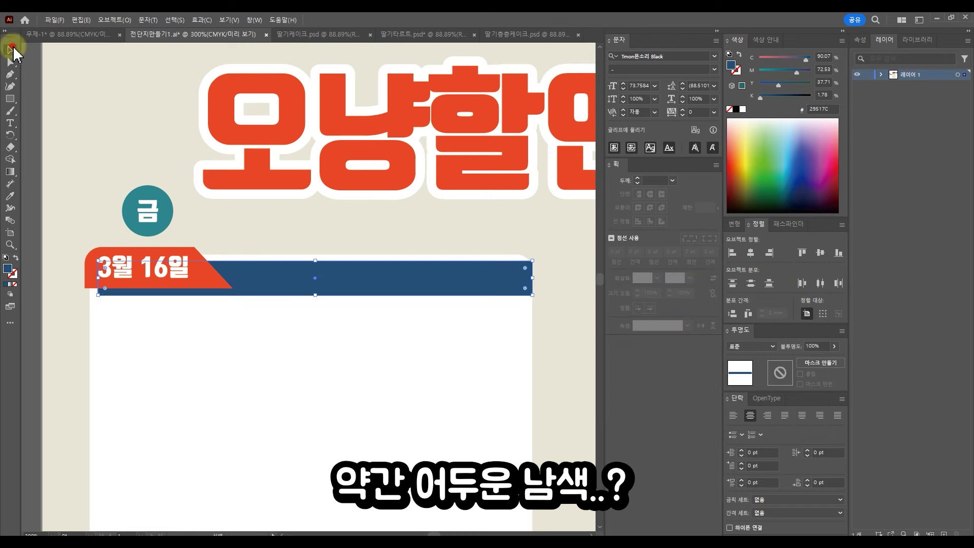
# Step: Extend the navy bar up to the card's top edge, move 금 onto its right end and delete the teal circle
pyautogui.click(12, 49)
pyautogui.moveTo(315, 260); pyautogui.dragTo(315, 256)
pyautogui.moveTo(200, 271); pyautogui.dragTo(510, 281)
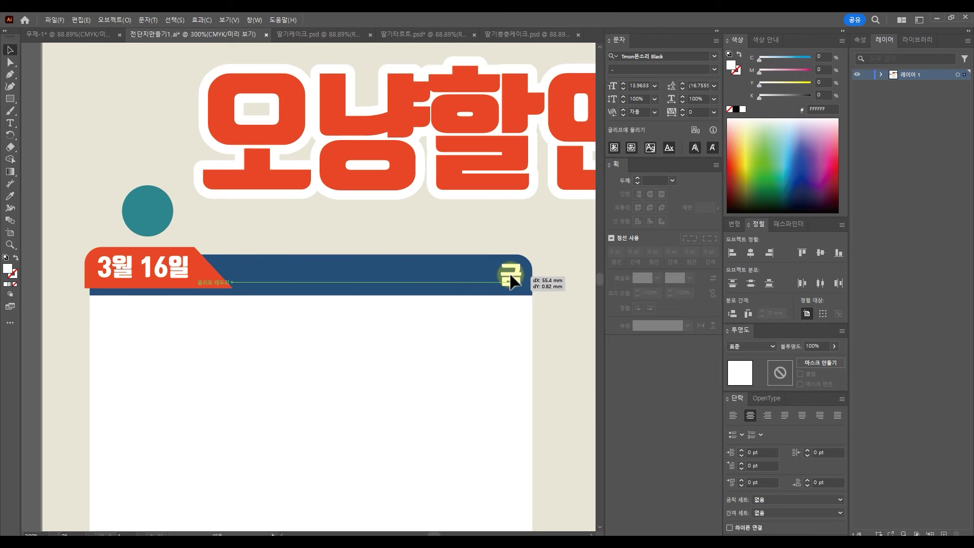
pyautogui.click(163, 208)
pyautogui.press('Delete')
pyautogui.click(500, 409)
# Step: Try to scale down the three dessert photos together with their name and price labels
pyautogui.scroll(-3, 496, 348)
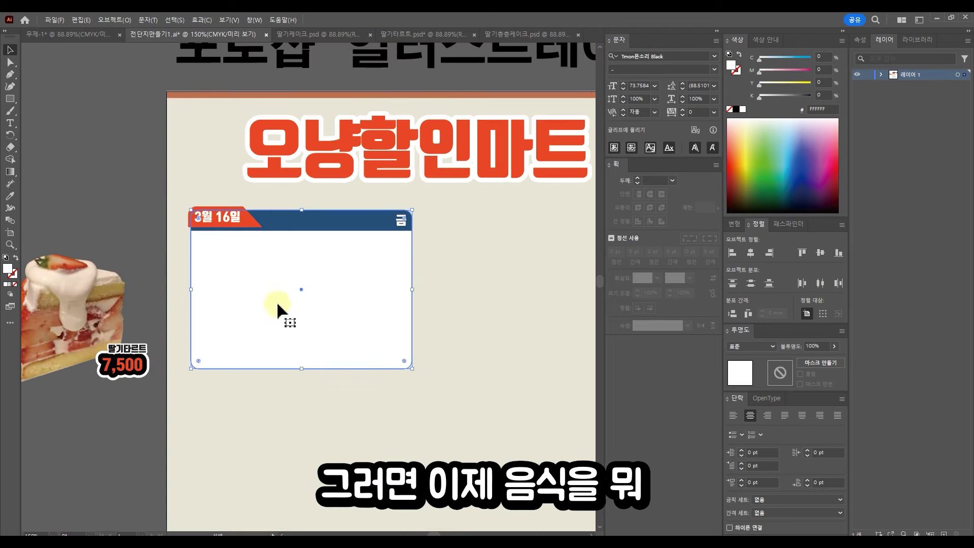
pyautogui.click(94, 211)
pyautogui.moveTo(316, 256); pyautogui.dragTo(536, 237)
pyautogui.moveTo(408, 291); pyautogui.dragTo(518, 256)
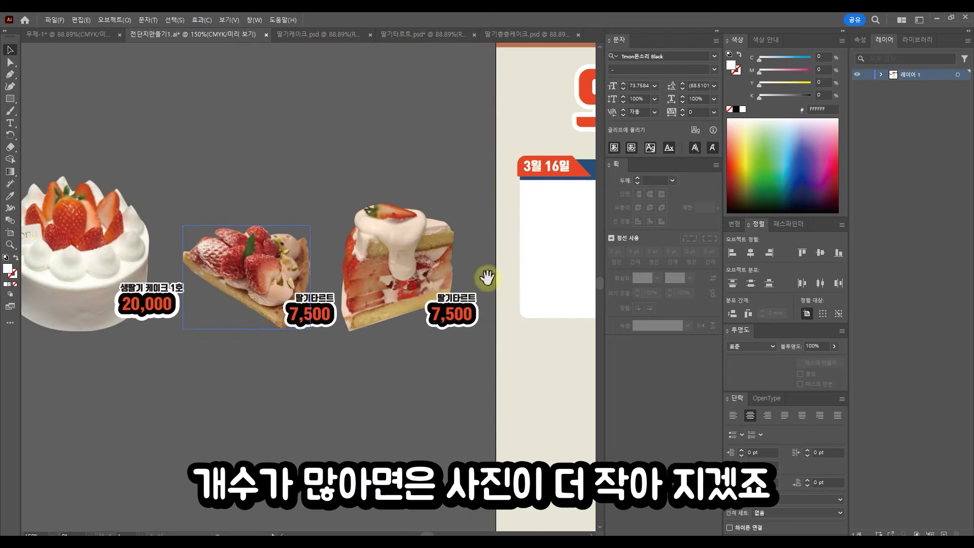
pyautogui.moveTo(450, 370); pyautogui.dragTo(64, 183)
pyautogui.hotkey('ctrl', '-')
pyautogui.hotkey('ctrl', '-')
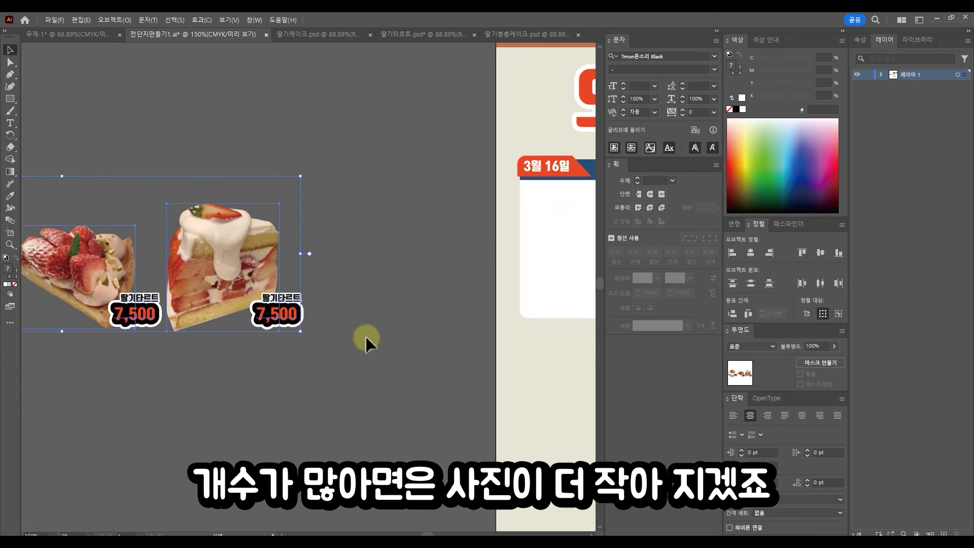
pyautogui.moveTo(338, 335); pyautogui.dragTo(232, 304)
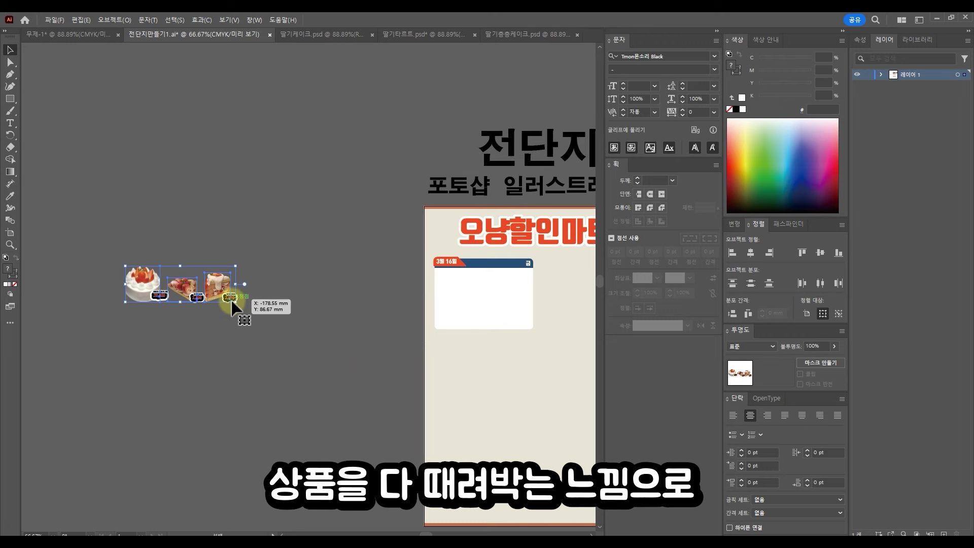
pyautogui.hotkey('ctrl', 'z')
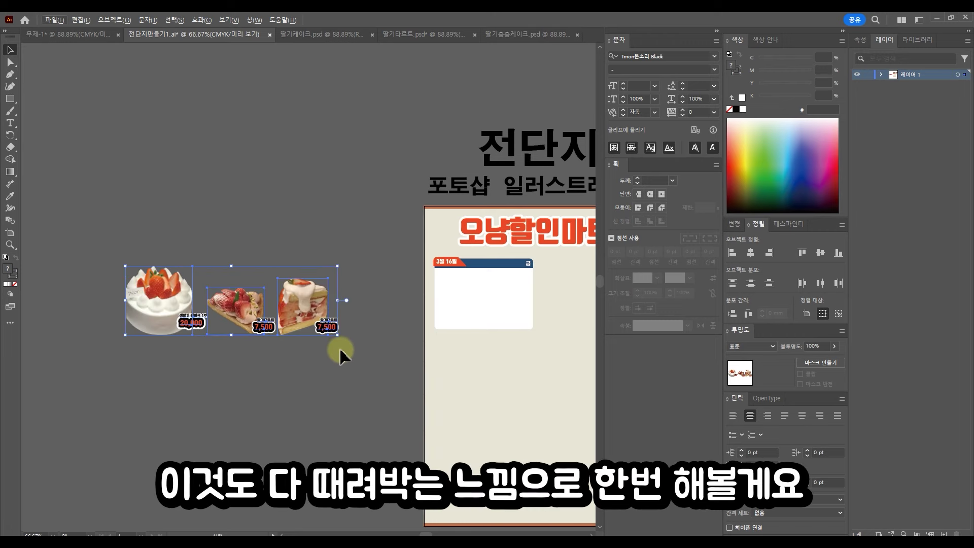
# Step: Move the cake slice's 딸기타르트 7,500 label clear of its photo and thin the outlines around the price
pyautogui.moveTo(359, 351); pyautogui.dragTo(331, 306)
pyautogui.moveTo(327, 326); pyautogui.dragTo(236, 237)
pyautogui.scroll(5, 353, 296)
pyautogui.scroll(3, 354, 297)
pyautogui.click(672, 181)
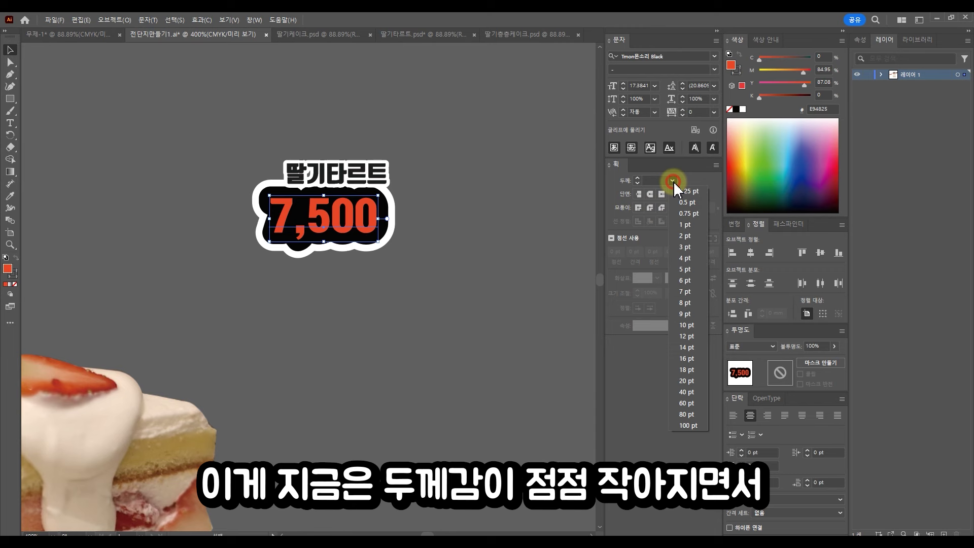
pyautogui.click(679, 231)
pyautogui.click(657, 180)
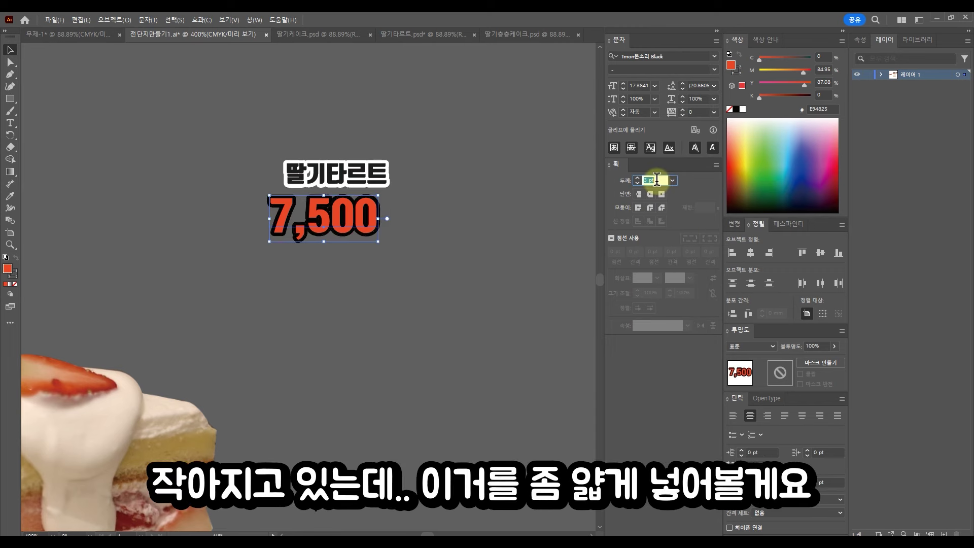
pyautogui.scroll(-2, 655, 180)
pyautogui.scroll(2, 396, 226)
pyautogui.moveTo(339, 203); pyautogui.dragTo(350, 259)
pyautogui.click(340, 205)
pyautogui.hotkey('ctrl', 'z')
# Step: Thin the white outline behind the 딸기타르트 name inside its group
pyautogui.click(410, 210)
pyautogui.scroll(-3, 462, 236)
pyautogui.moveTo(452, 275); pyautogui.dragTo(270, 117)
pyautogui.click(464, 287)
pyautogui.scroll(3, 429, 231)
pyautogui.doubleClick(326, 147)
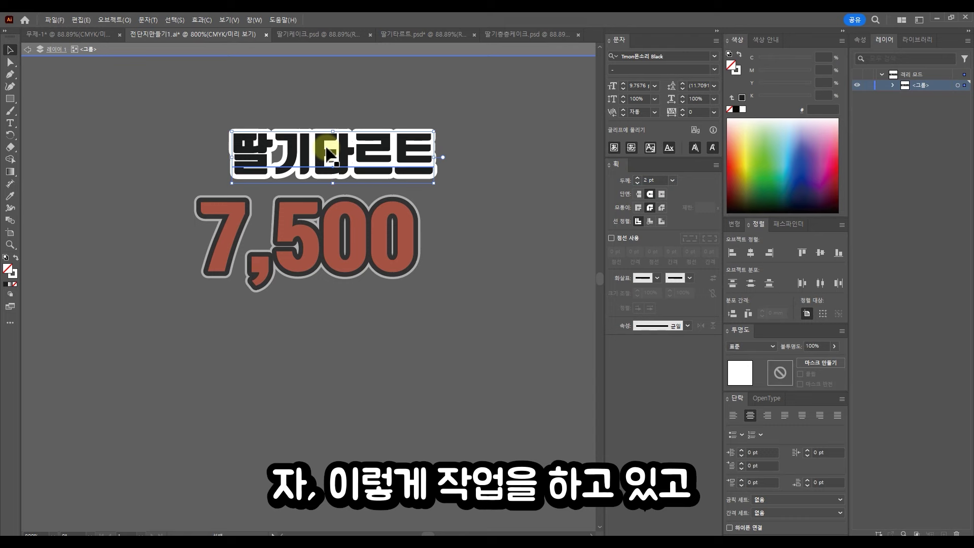
pyautogui.scroll(-1, 660, 178)
pyautogui.doubleClick(492, 135)
pyautogui.click(253, 140)
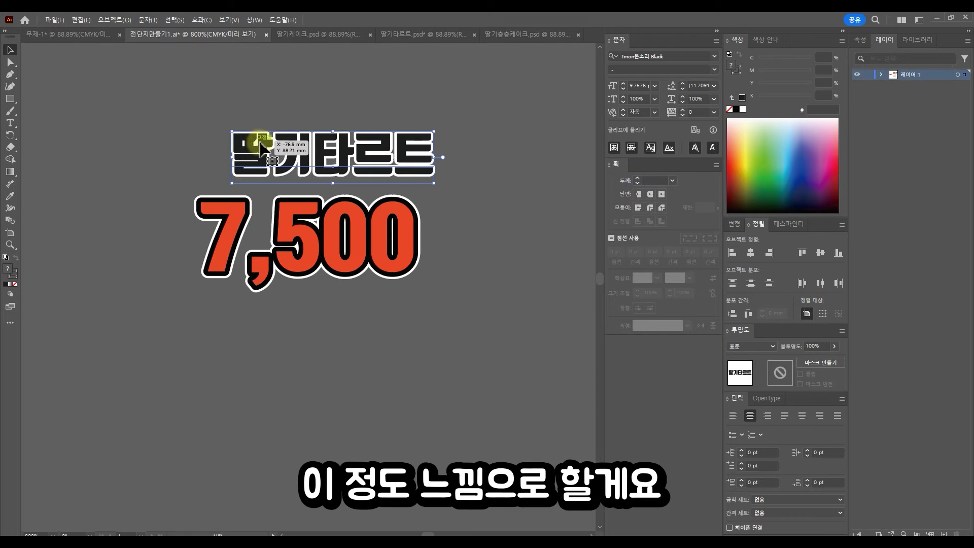
# Step: Duplicate the three dessert photos without their labels and scale the copies down beside the flyer
pyautogui.scroll(-2, 306, 164)
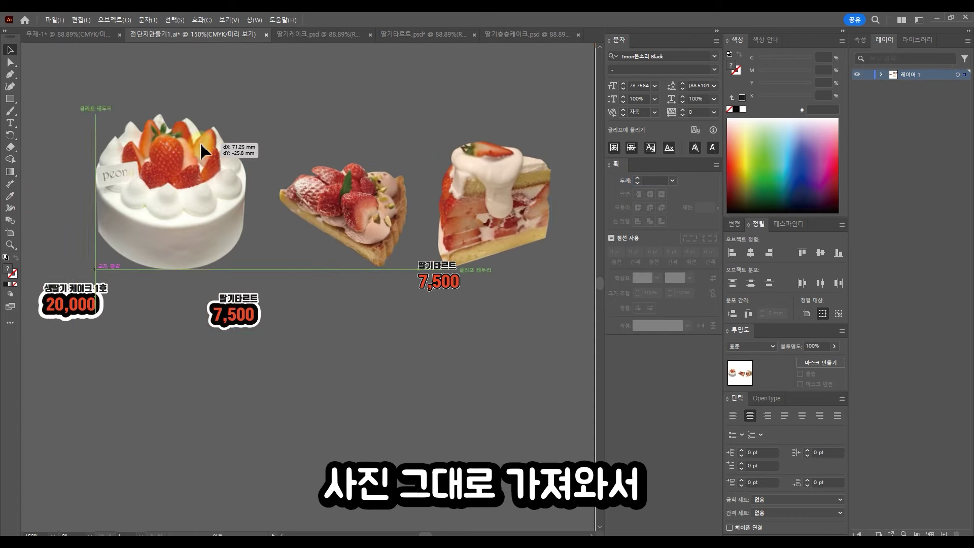
pyautogui.click(193, 178)
pyautogui.moveTo(49, 229); pyautogui.dragTo(233, 180)
pyautogui.moveTo(563, 128); pyautogui.dragTo(418, 171)
pyautogui.moveTo(381, 199); pyautogui.dragTo(196, 243)
pyautogui.click(216, 203)
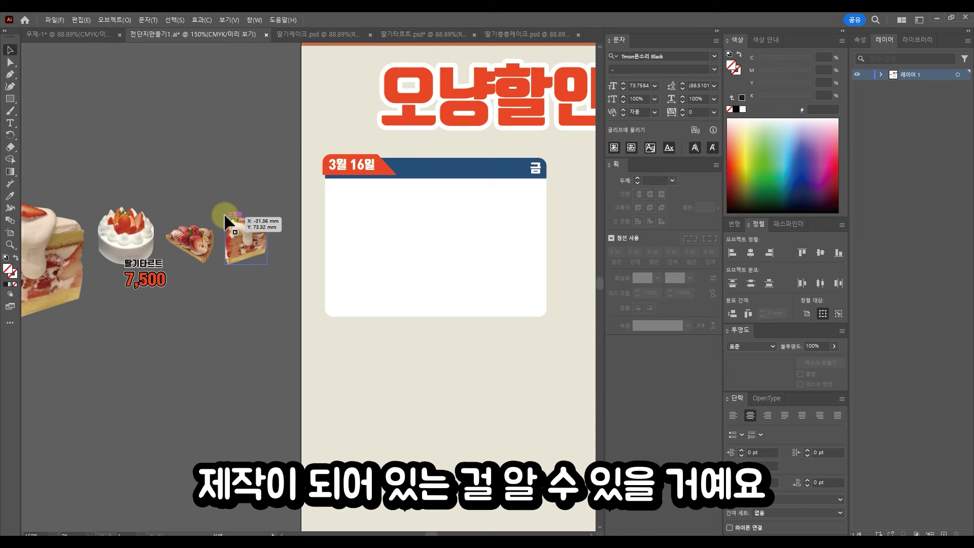
# Step: Tighten the spacing of the small dessert photos and place them in a row under the card's navy bar
pyautogui.moveTo(171, 241); pyautogui.dragTo(152, 239)
pyautogui.moveTo(246, 243); pyautogui.dragTo(231, 243)
pyautogui.moveTo(182, 243); pyautogui.dragTo(153, 243)
pyautogui.click(148, 255)
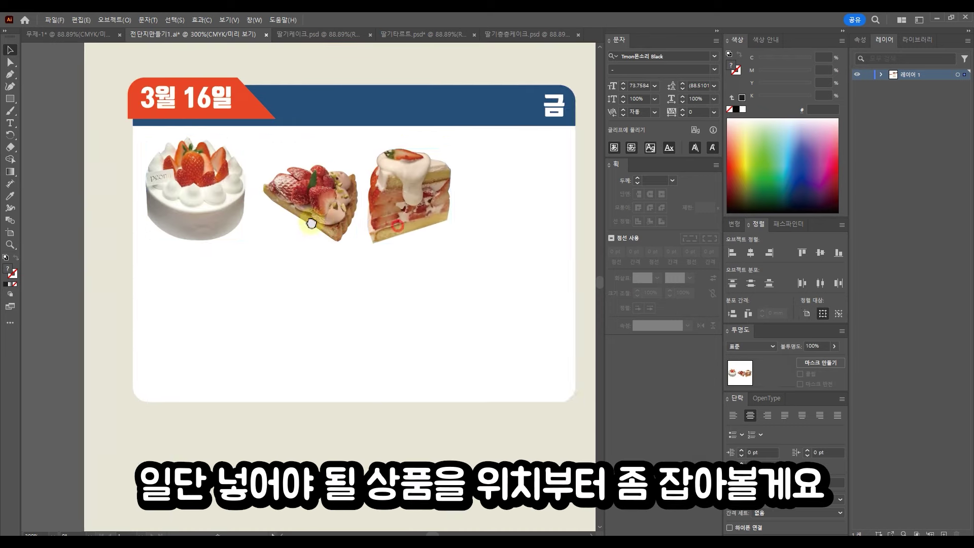
# Step: Shift the cake slice photo slightly away from the tart and try a duplicate of it as a fourth item
pyautogui.click(319, 193)
pyautogui.moveTo(401, 192); pyautogui.dragTo(428, 191)
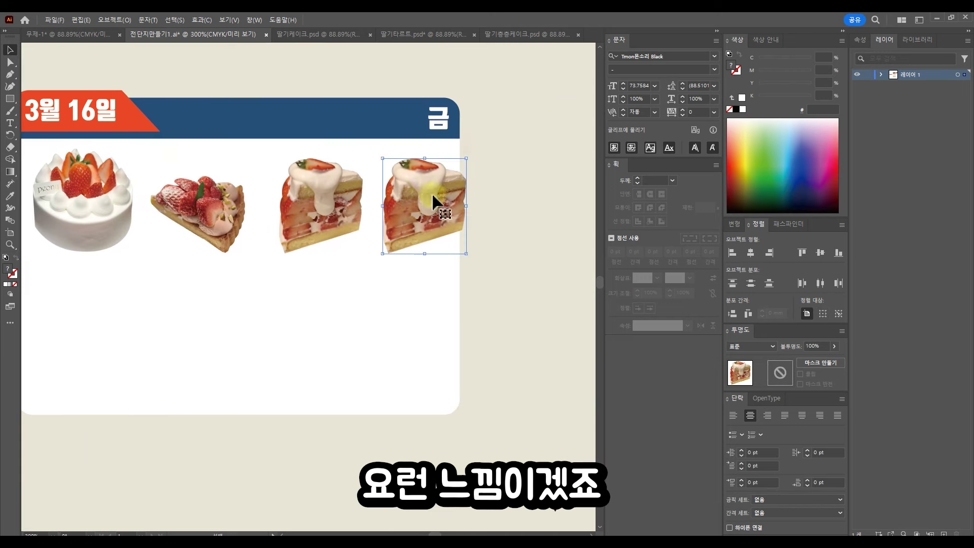
pyautogui.scroll(-2, 435, 199)
pyautogui.hotkey('ctrl', 'z')
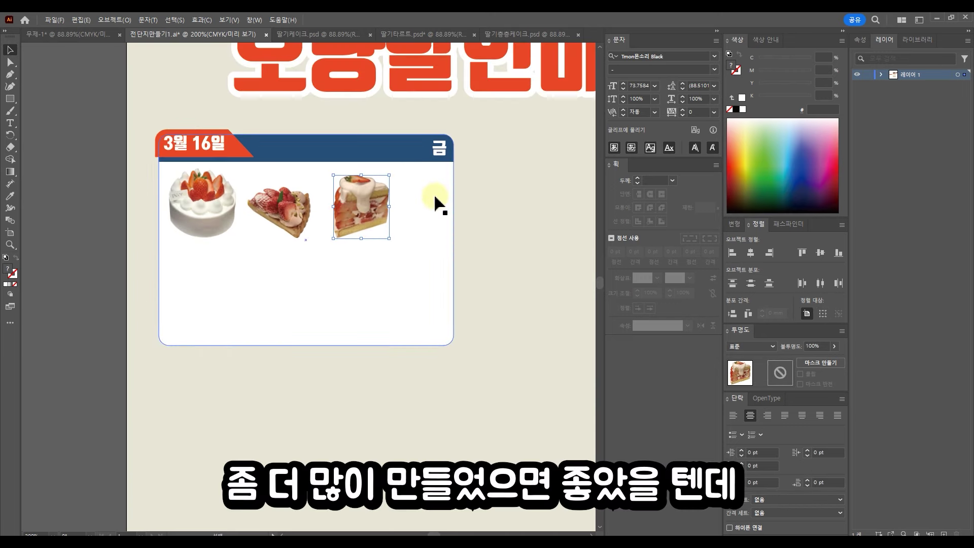
# Step: Try to widen the 3월 16일 card with its navy bar and move 금 to the new right end
pyautogui.scroll(-1, 432, 213)
pyautogui.scroll(-1, 355, 264)
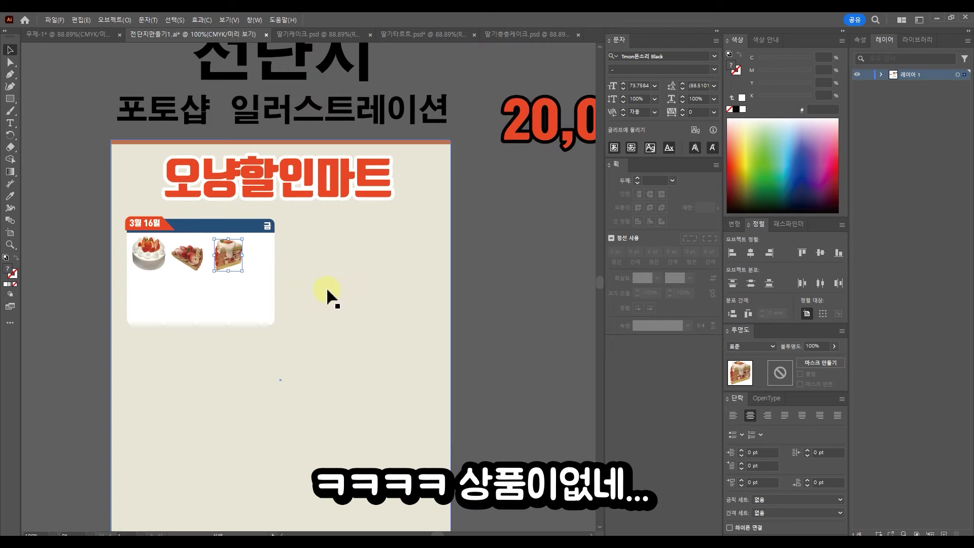
pyautogui.moveTo(517, 315); pyautogui.dragTo(153, 212)
pyautogui.click(498, 273)
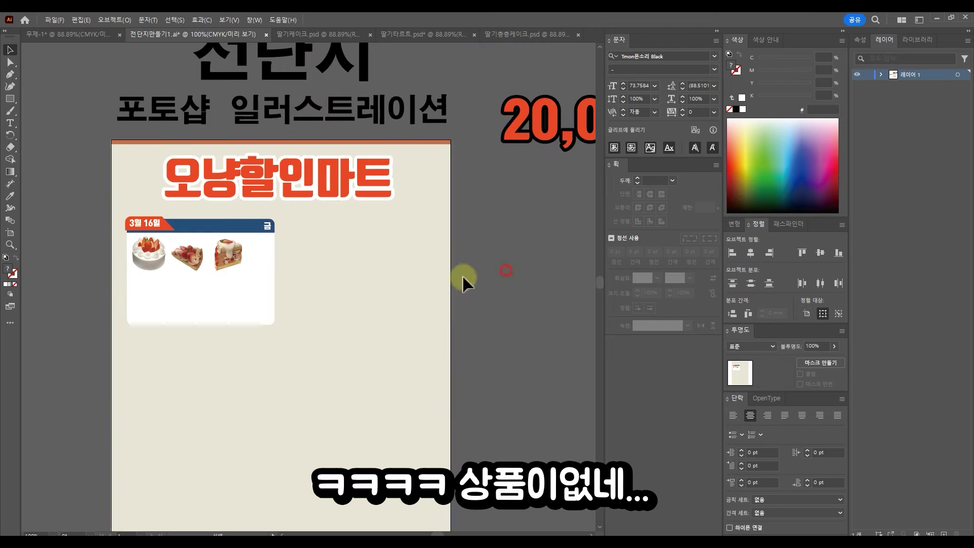
pyautogui.click(235, 255)
pyautogui.click(266, 239)
pyautogui.scroll(1, 258, 250)
pyautogui.moveTo(283, 283); pyautogui.dragTo(347, 283)
pyautogui.moveTo(281, 244); pyautogui.dragTo(398, 242)
pyautogui.scroll(1, 398, 241)
pyautogui.click(366, 205)
pyautogui.click(388, 203)
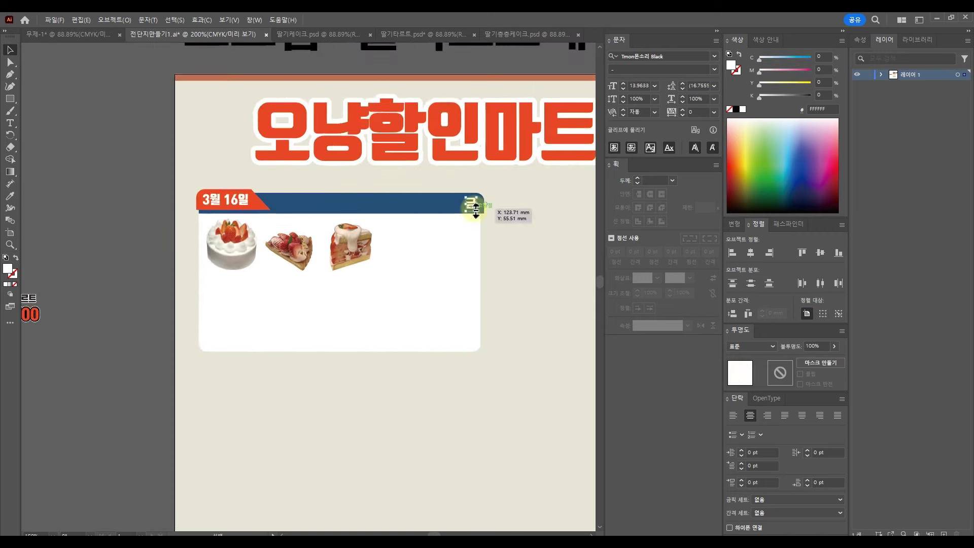
pyautogui.hotkey('ctrl', 'z')
pyautogui.hotkey('ctrl', 'z')
pyautogui.hotkey('ctrl', 'z')
# Step: Duplicate the complete card with its photos beside the original and scale both cards up slightly
pyautogui.moveTo(507, 256); pyautogui.dragTo(380, 210)
pyautogui.scroll(-2, 464, 266)
pyautogui.scroll(1, 463, 265)
pyautogui.moveTo(295, 251); pyautogui.dragTo(447, 251)
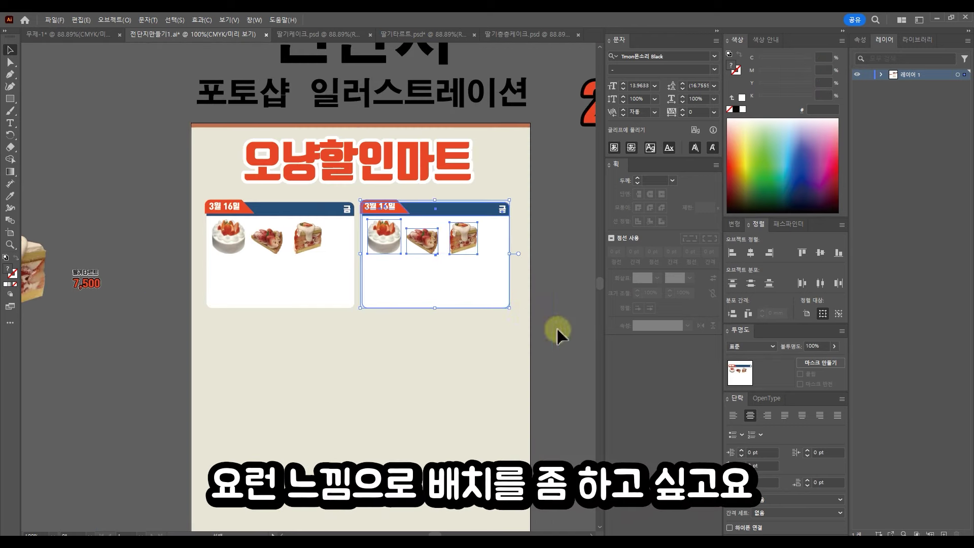
pyautogui.moveTo(539, 326); pyautogui.dragTo(335, 264)
pyautogui.moveTo(510, 307); pyautogui.dragTo(518, 317)
pyautogui.moveTo(463, 277); pyautogui.dragTo(460, 275)
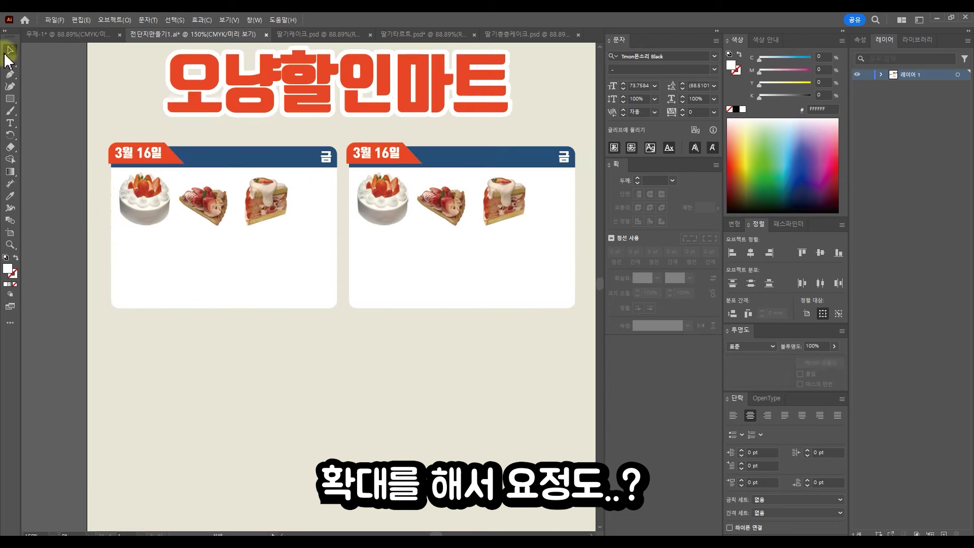
# Step: Change the two cards' dates and weekdays to 3월 18일 월 and 3월 19일 화
pyautogui.doubleClick(390, 152)
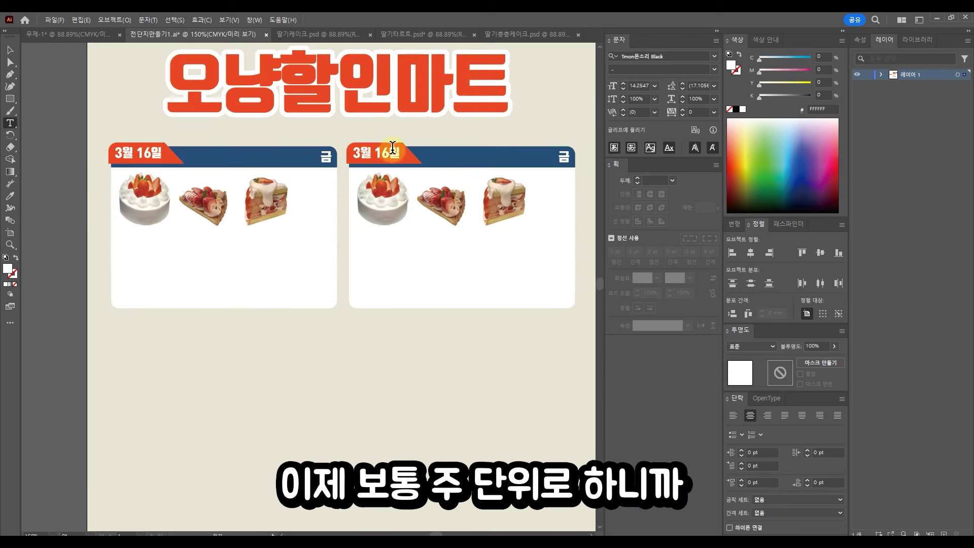
pyautogui.click(372, 158)
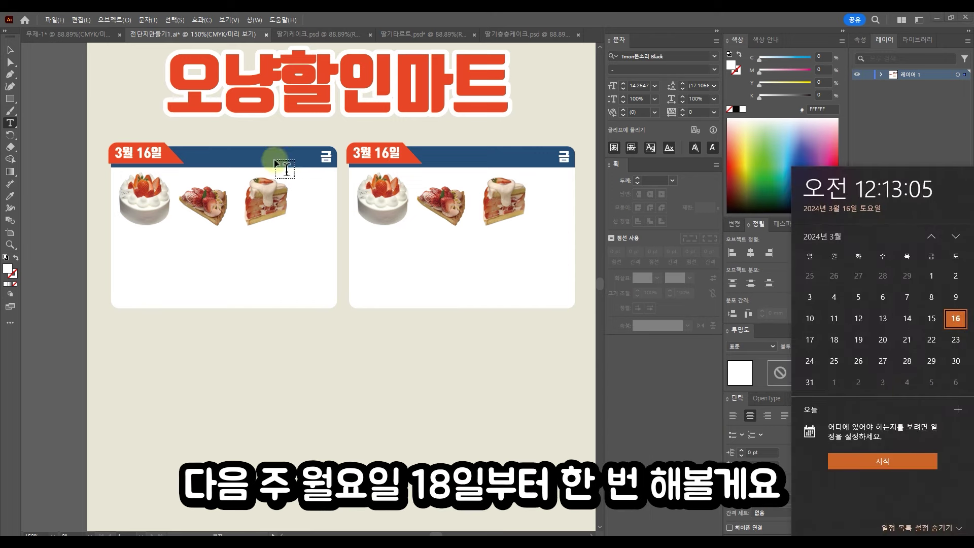
pyautogui.click(153, 152)
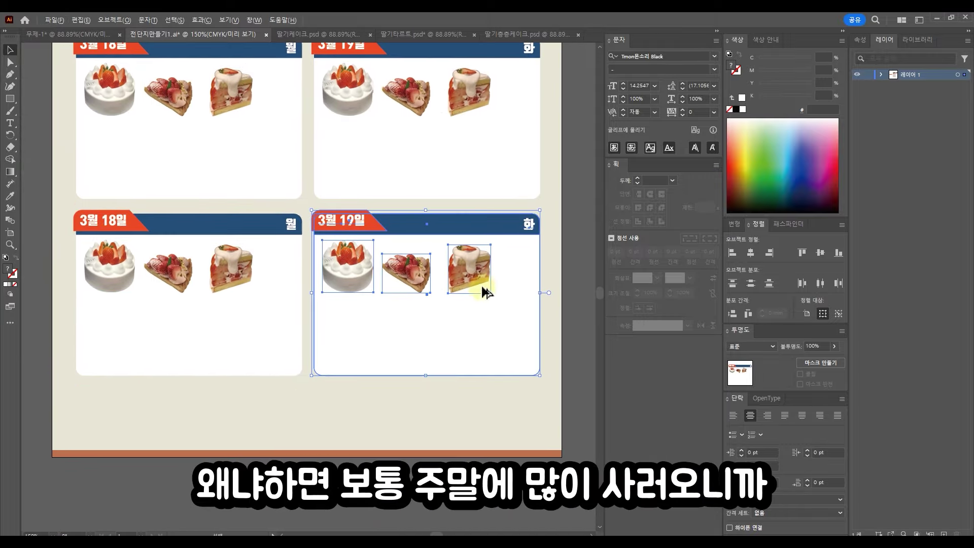
# Step: Place a copy of the 3월 19일 card below the bottom row, and shorten that row's two white panels from their lower edges
pyautogui.moveTo(486, 292); pyautogui.dragTo(250, 466)
pyautogui.moveTo(341, 341); pyautogui.dragTo(367, 413)
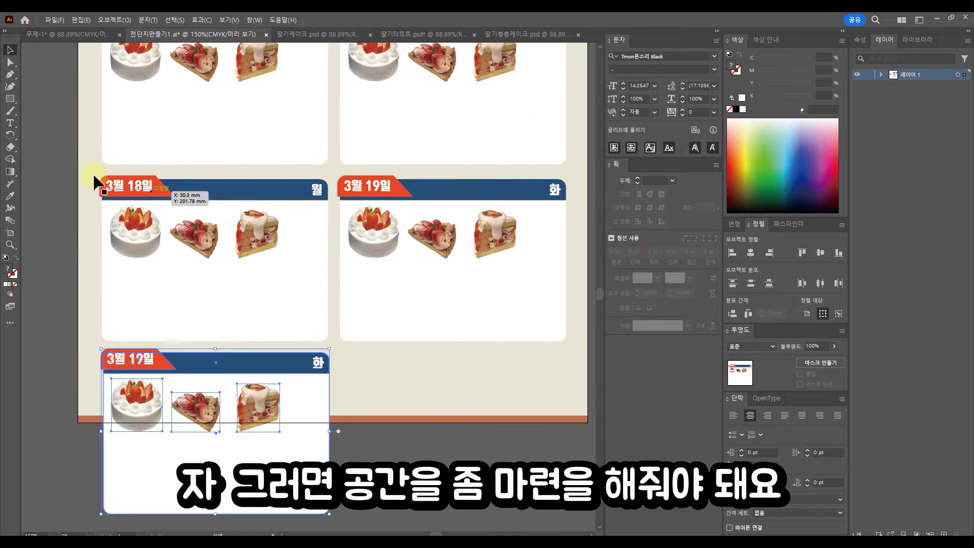
pyautogui.press('a')
pyautogui.click(103, 328)
pyautogui.click(103, 334)
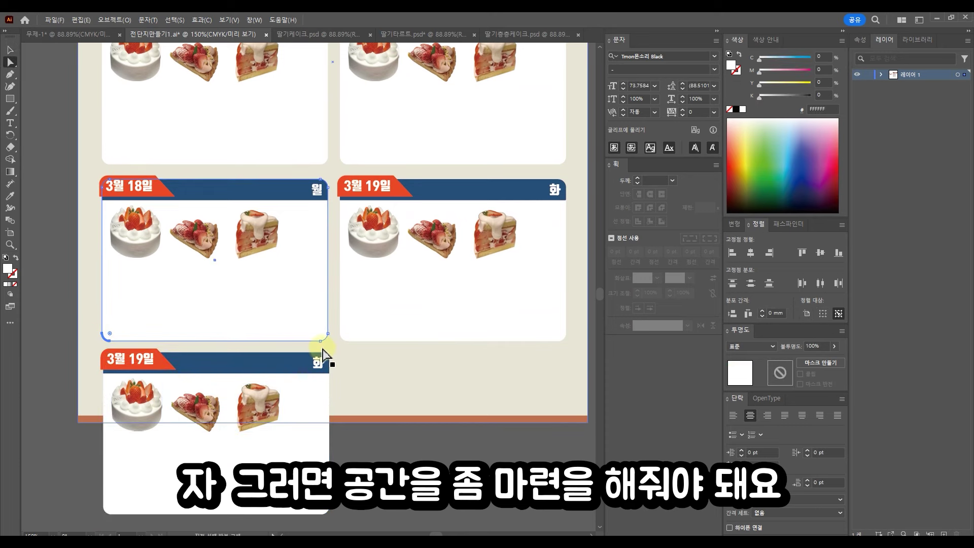
pyautogui.click(10, 50)
# Step: Copy the shortened 3월 18일 card below its row and widen its white panel and navy bar across both columns
pyautogui.moveTo(71, 436); pyautogui.dragTo(318, 289)
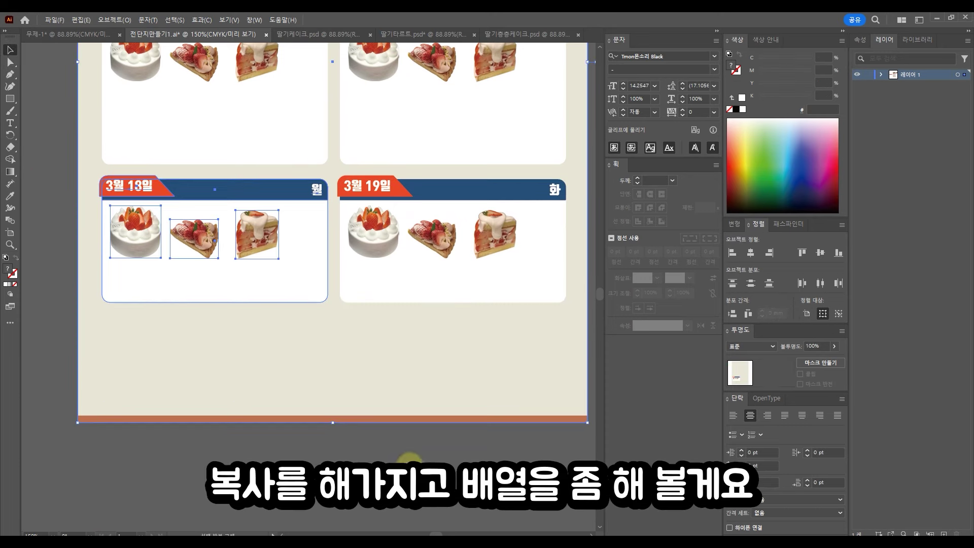
pyautogui.keyDown('shift'); pyautogui.click(346, 375); pyautogui.keyUp('shift')
pyautogui.keyDown('shift'); pyautogui.click(337, 396); pyautogui.keyUp('shift')
pyautogui.moveTo(327, 375); pyautogui.dragTo(568, 394)
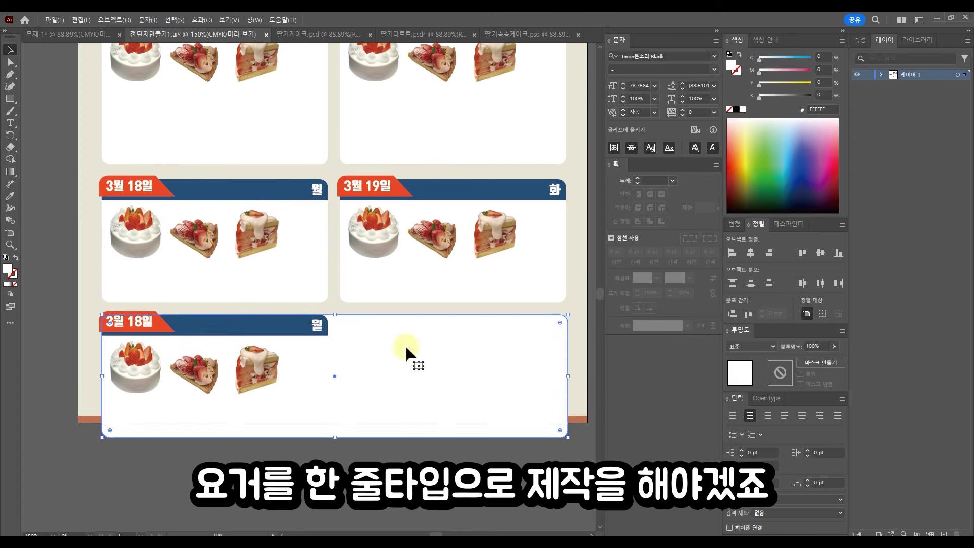
pyautogui.click(320, 331)
pyautogui.moveTo(328, 325); pyautogui.dragTo(560, 328)
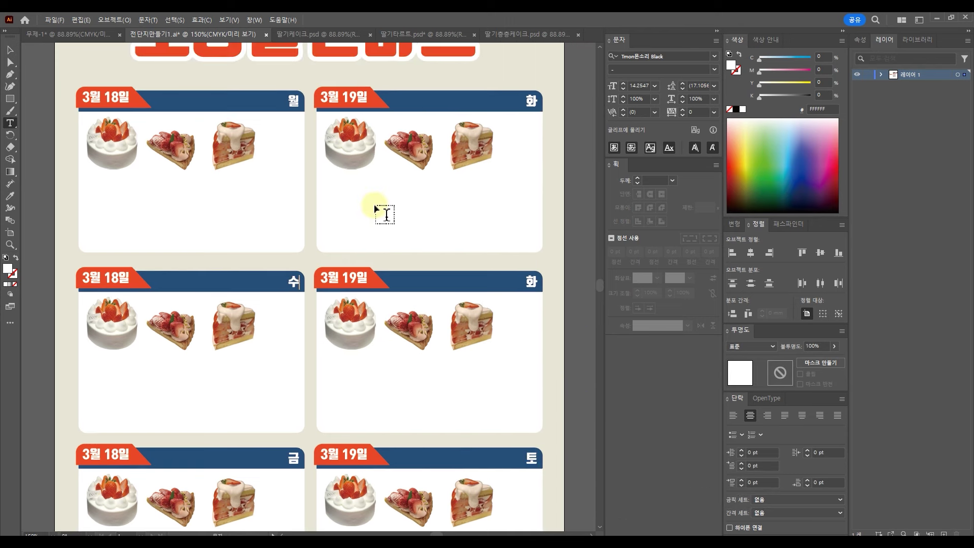
# Step: Change the date on the 수 card to 3월 20일
pyautogui.doubleClick(111, 282)
pyautogui.moveTo(119, 280); pyautogui.dragTo(103, 281)
pyautogui.write('20')
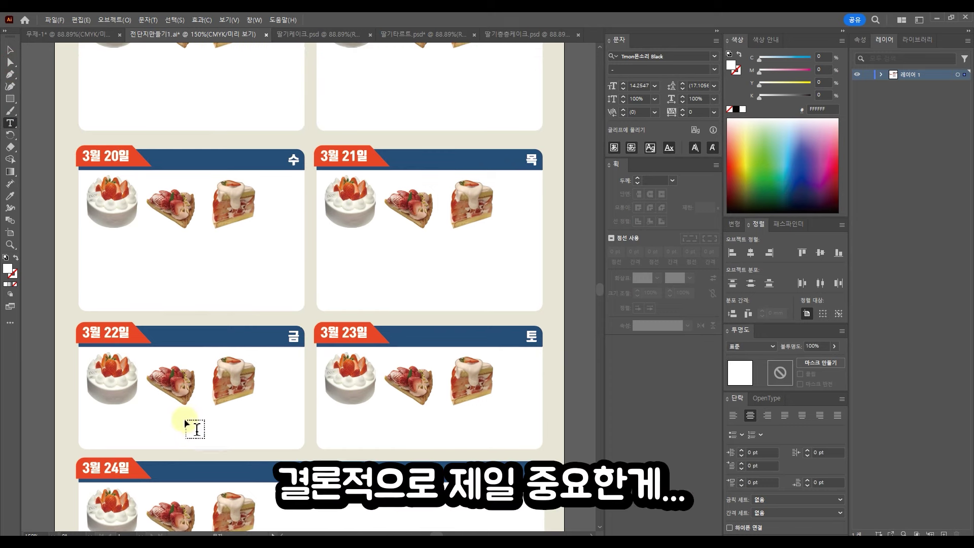
pyautogui.click(10, 49)
pyautogui.scroll(-3, 288, 253)
pyautogui.moveTo(287, 246); pyautogui.dragTo(291, 316)
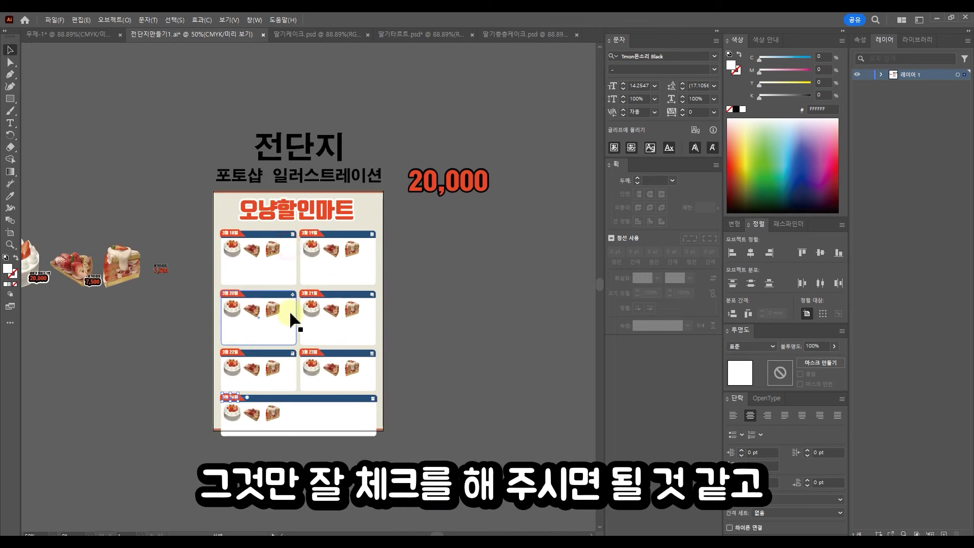
pyautogui.scroll(1, 291, 317)
pyautogui.scroll(1, 374, 385)
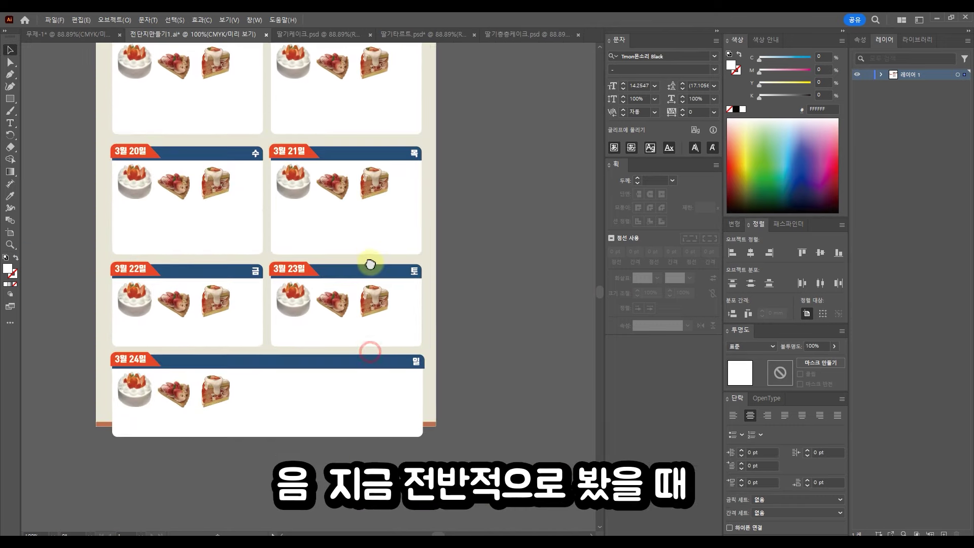
# Step: Shorten the white panels of the four 3월 18일 to 3월 21일 cards by moving their lower edges up equally
pyautogui.scroll(2, 370, 261)
pyautogui.click(395, 331)
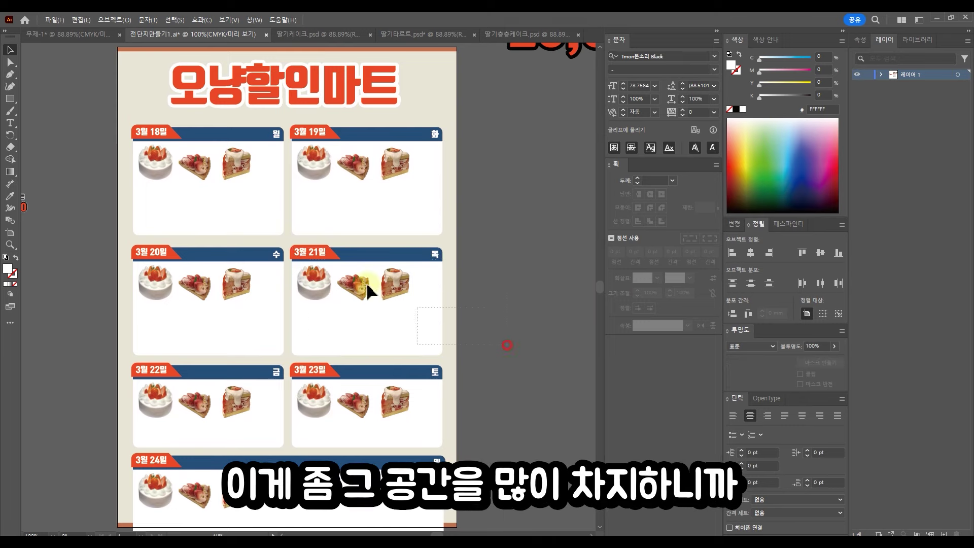
pyautogui.moveTo(108, 131); pyautogui.dragTo(449, 169)
pyautogui.click(497, 205)
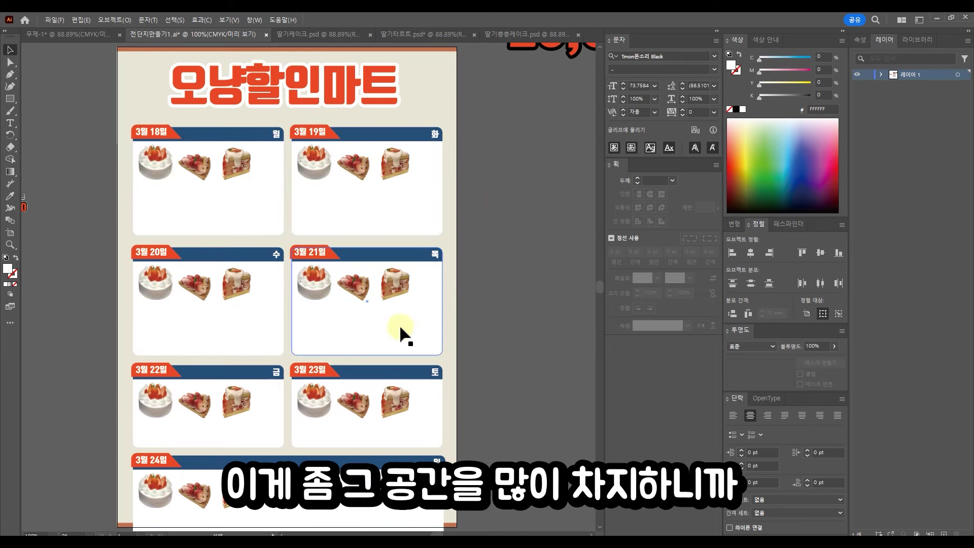
pyautogui.click(401, 328)
pyautogui.click(10, 63)
pyautogui.moveTo(454, 360); pyautogui.dragTo(95, 321)
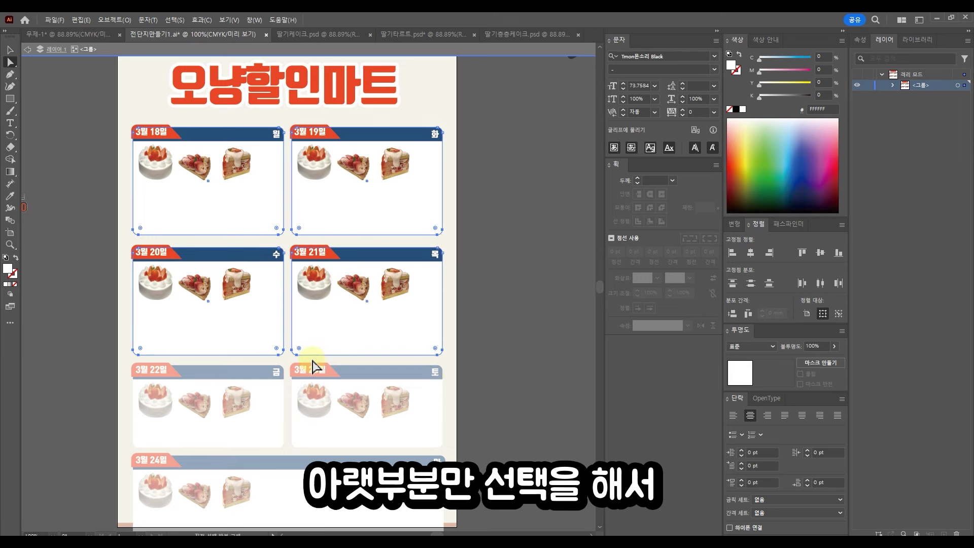
pyautogui.hotkey('shift', 'Up')
pyautogui.hotkey('shift', 'Up')
pyautogui.hotkey('shift', 'Up')
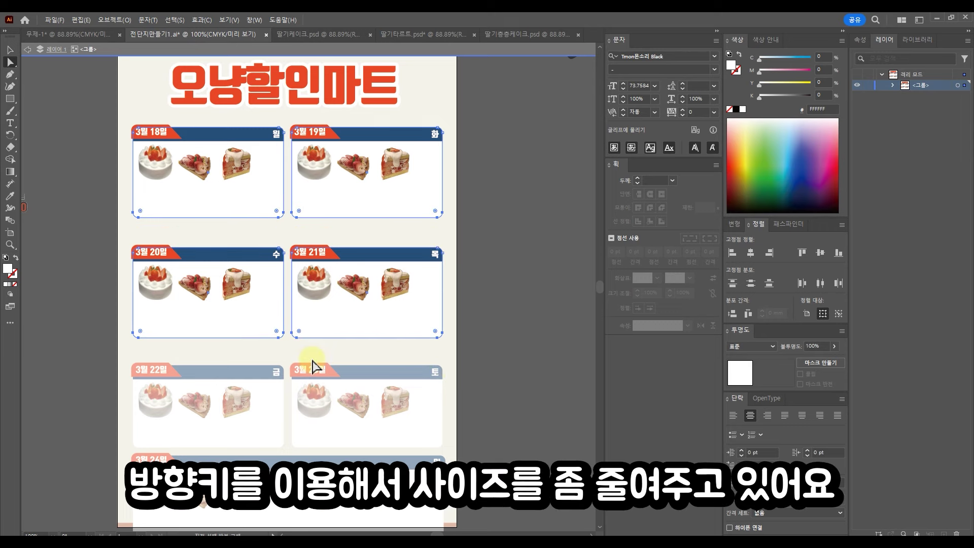
pyautogui.hotkey('shift', 'Up')
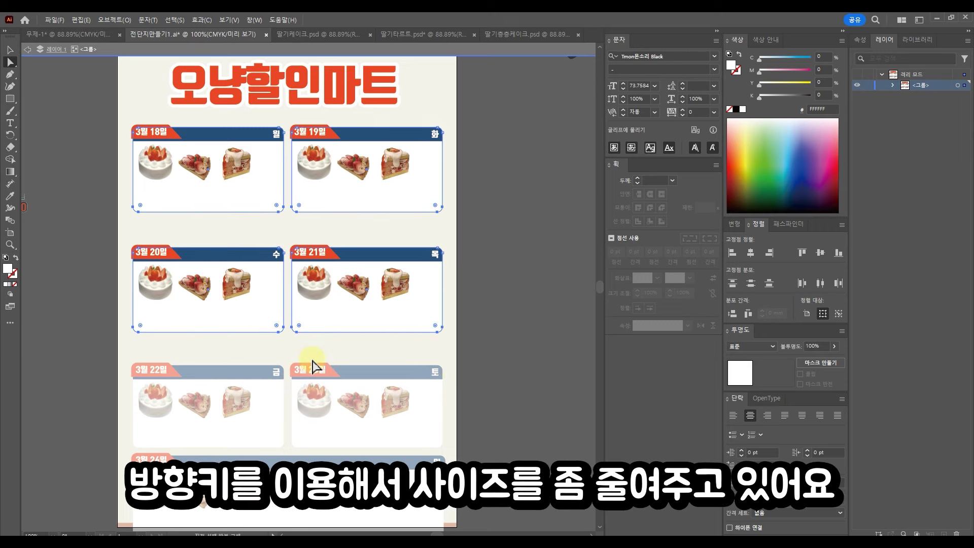
# Step: Move the 3월 20일/21일 row and all cards below it up to close the gaps between rows
pyautogui.press('v')
pyautogui.moveTo(196, 279); pyautogui.dragTo(158, 230)
pyautogui.doubleClick(92, 322)
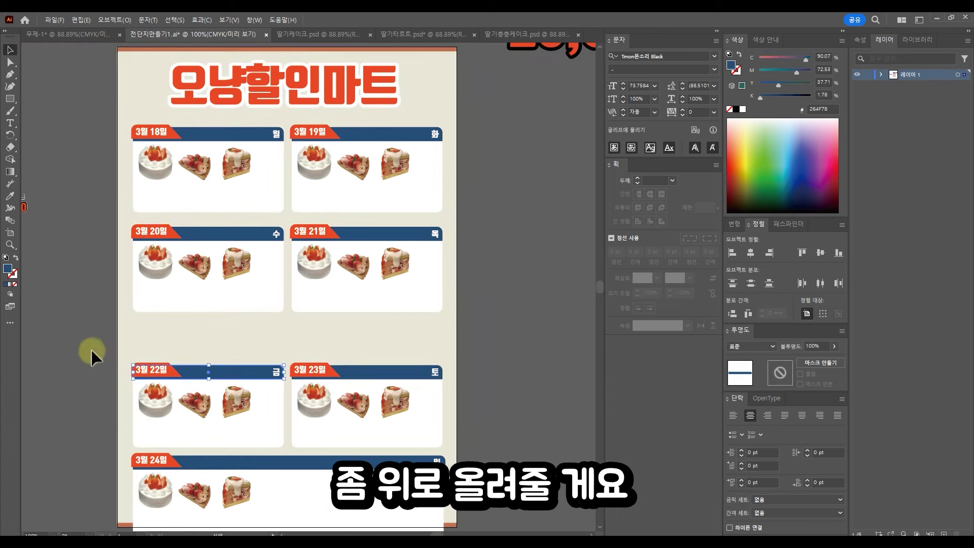
pyautogui.moveTo(91, 351); pyautogui.dragTo(453, 492)
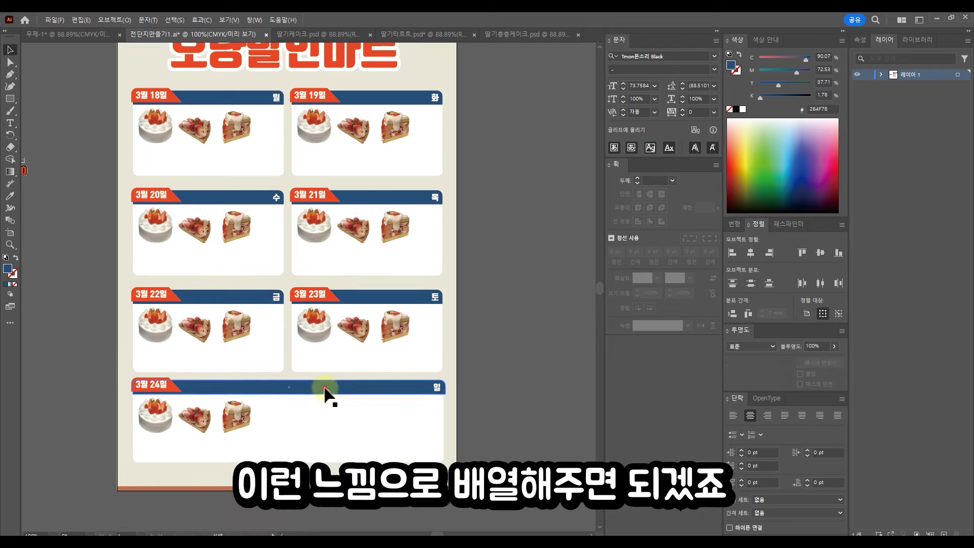
# Step: Move the wide 3월 24일 card slightly down so its gap matches the spacing of the other rows
pyautogui.click(322, 394)
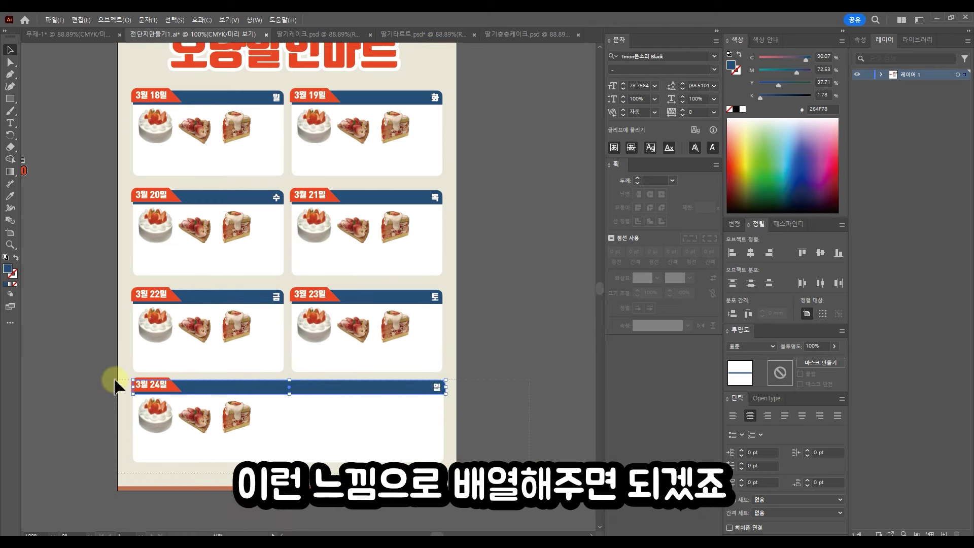
pyautogui.moveTo(115, 387); pyautogui.dragTo(499, 421)
pyautogui.click(497, 321)
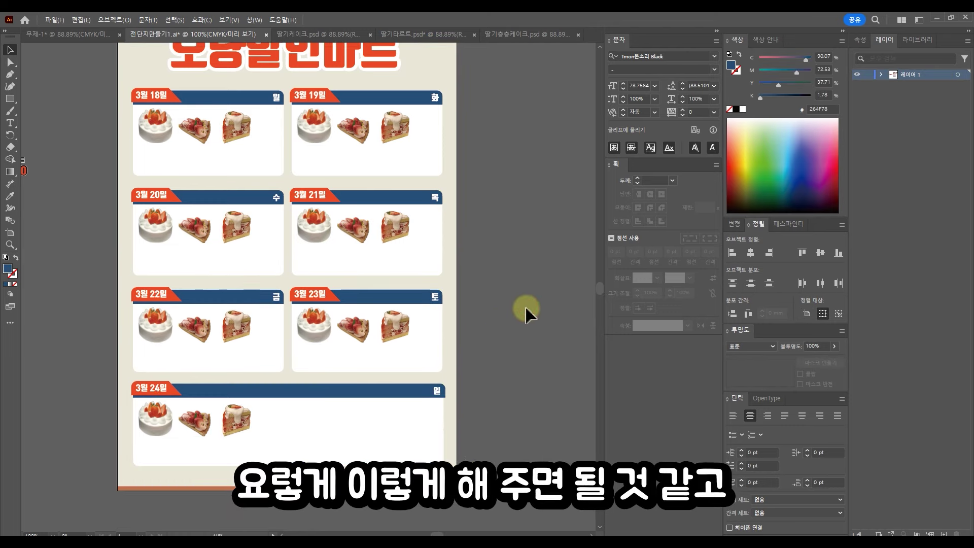
pyautogui.scroll(1, 523, 288)
pyautogui.scroll(2, 523, 292)
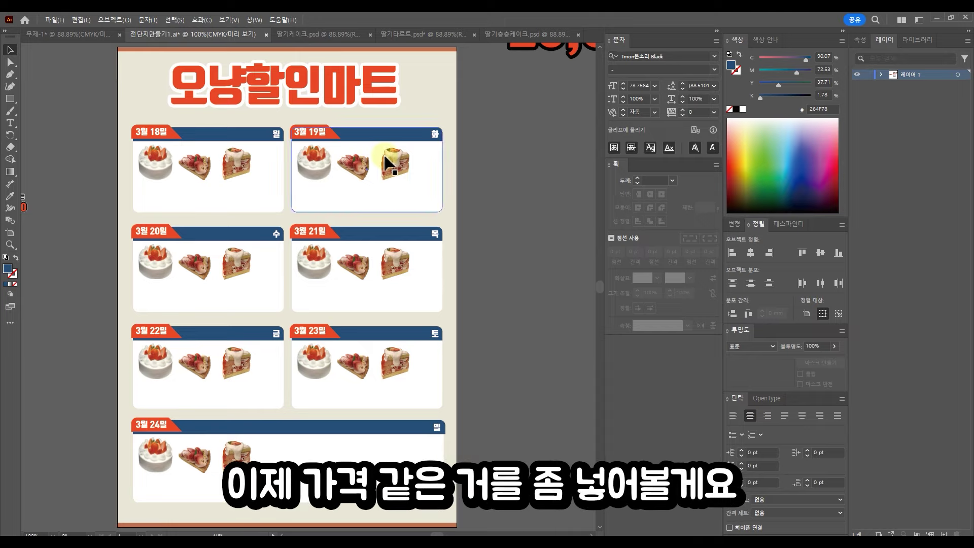
# Step: Place the 딸기타르트 7,500 label over the lower edge of the 3월 18일 whole cake, and nudge the price closer to the name
pyautogui.scroll(5, 384, 147)
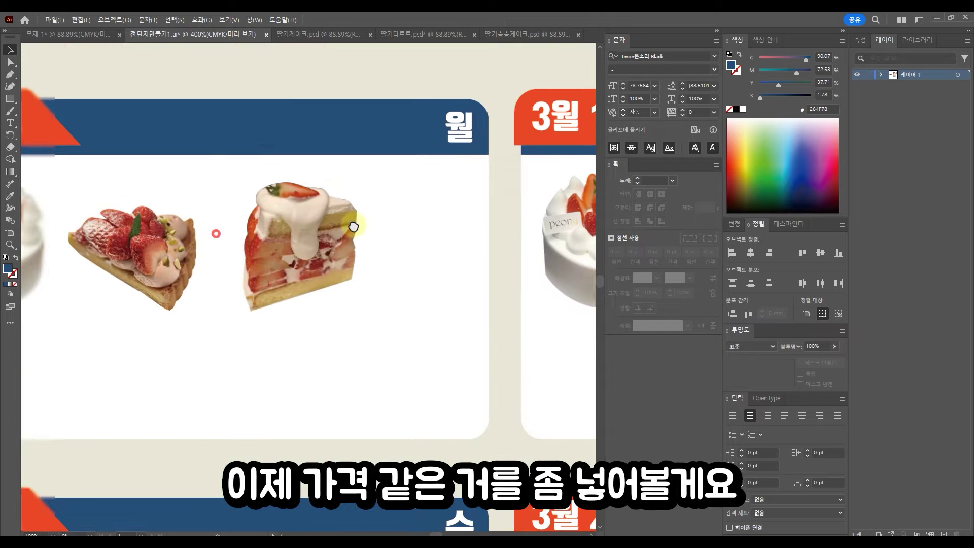
pyautogui.scroll(-5, 354, 227)
pyautogui.moveTo(191, 319); pyautogui.dragTo(425, 305)
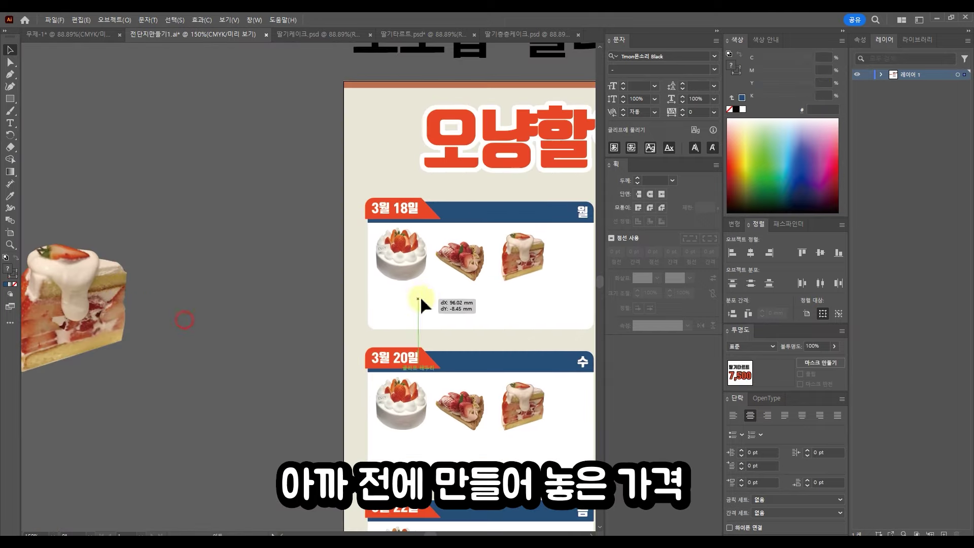
pyautogui.scroll(5, 325, 257)
pyautogui.moveTo(324, 257); pyautogui.dragTo(303, 274)
pyautogui.click(359, 282)
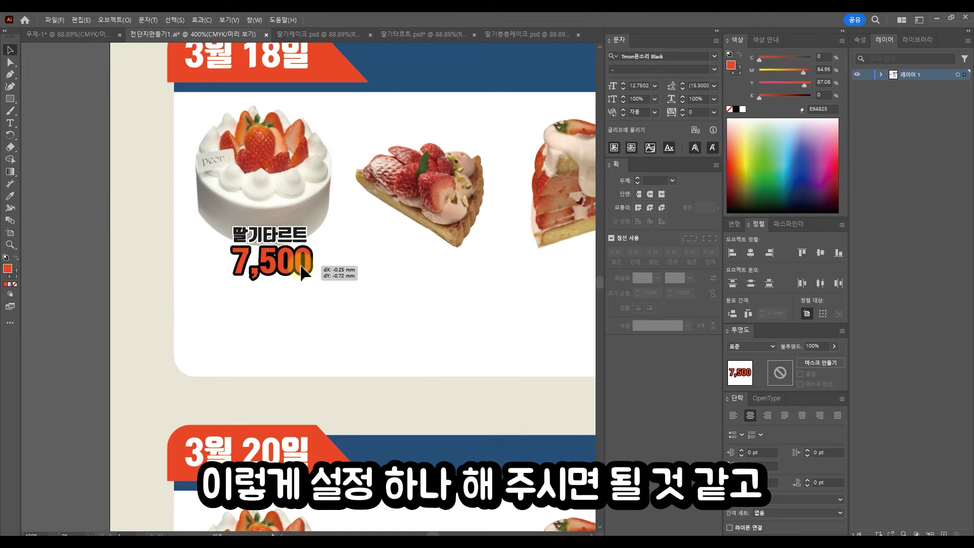
pyautogui.keyDown('shift'); pyautogui.click(284, 235); pyautogui.keyUp('shift')
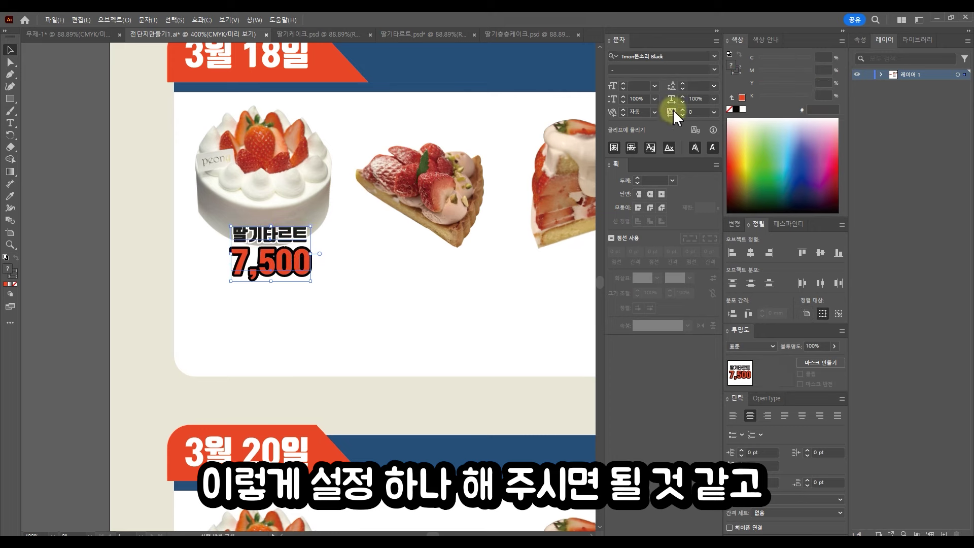
# Step: Copy the 딸기타르트 7,500 label under the tart and the layer cake slice in the 3월 18일 card
pyautogui.click(387, 268)
pyautogui.moveTo(307, 261); pyautogui.dragTo(506, 301)
pyautogui.moveTo(532, 288); pyautogui.dragTo(264, 294)
pyautogui.scroll(-2, 260, 292)
pyautogui.click(103, 297)
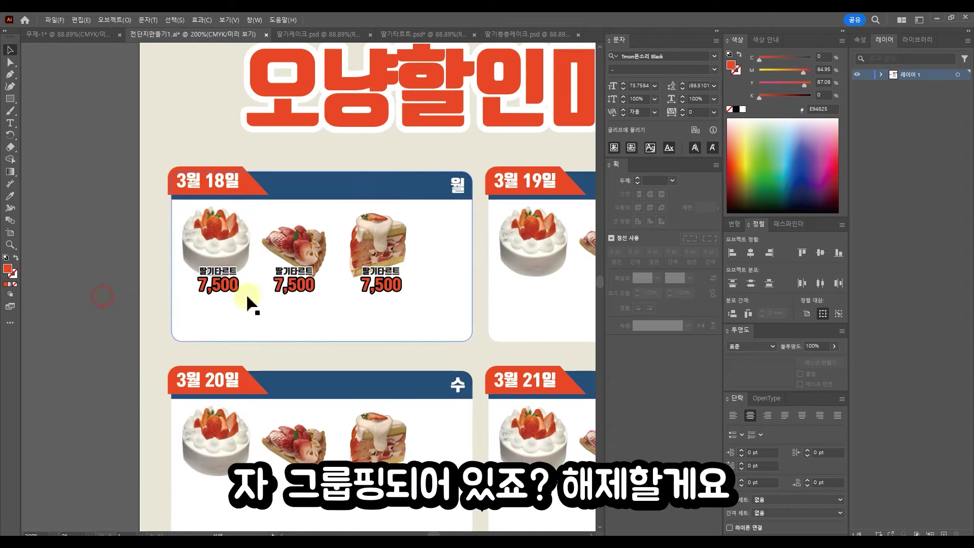
# Step: Ungroup the flyer's card artwork so the dessert photos can be selected individually
pyautogui.click(249, 300)
pyautogui.rightClick(239, 242)
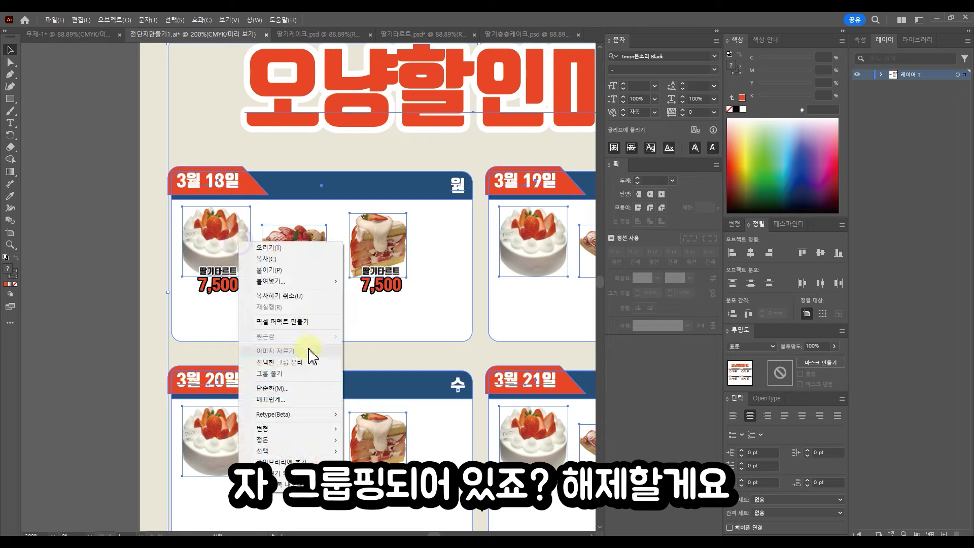
pyautogui.click(303, 375)
# Step: Shift the layer cake slice and the tart, each with its name and price, slightly left in the 3월 18일 card
pyautogui.click(297, 253)
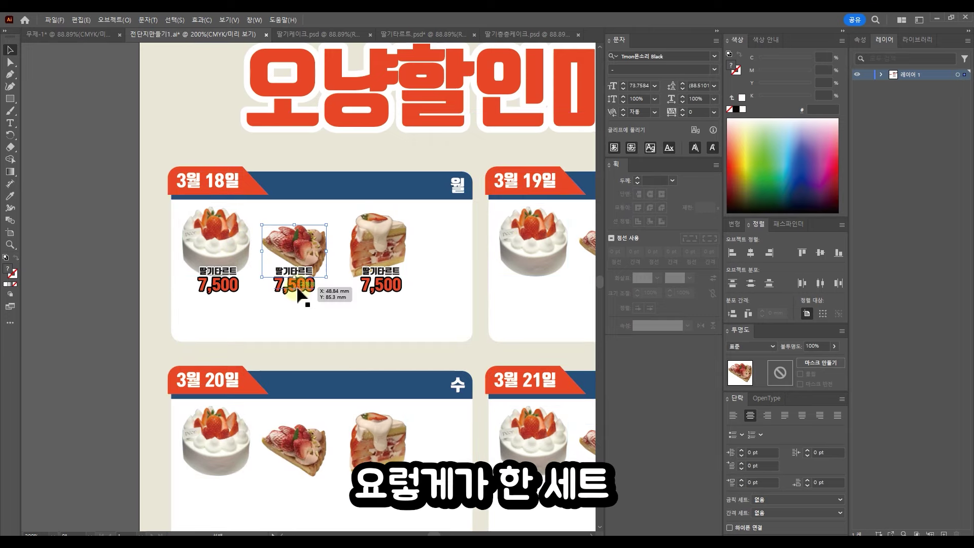
pyautogui.click(298, 287)
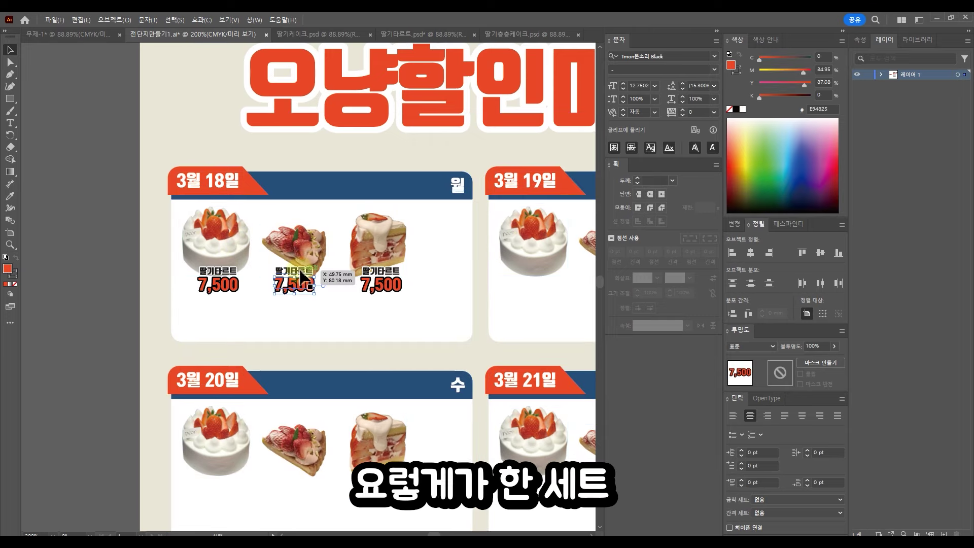
pyautogui.click(384, 274)
pyautogui.moveTo(389, 253); pyautogui.dragTo(374, 252)
pyautogui.click(314, 250)
pyautogui.keyDown('shift'); pyautogui.click(304, 272); pyautogui.keyUp('shift')
pyautogui.keyDown('shift'); pyautogui.click(304, 283); pyautogui.keyUp('shift')
pyautogui.moveTo(305, 244); pyautogui.dragTo(301, 244)
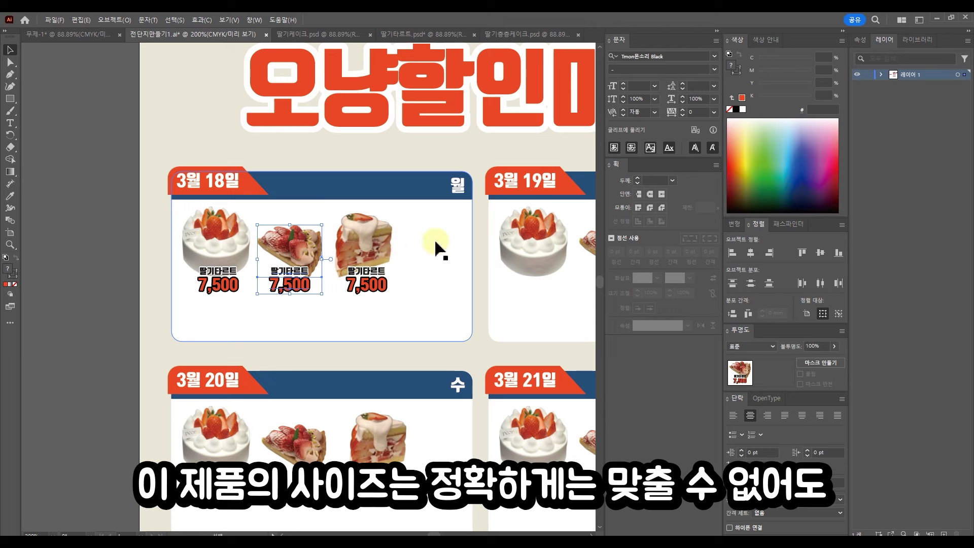
# Step: Try copying the layer cake slice with its price into the 3월 18일 card's fourth spot, and undo the copy
pyautogui.keyDown('alt'); pyautogui.scroll(1, 408, 260); pyautogui.keyUp('alt')
pyautogui.click(406, 261)
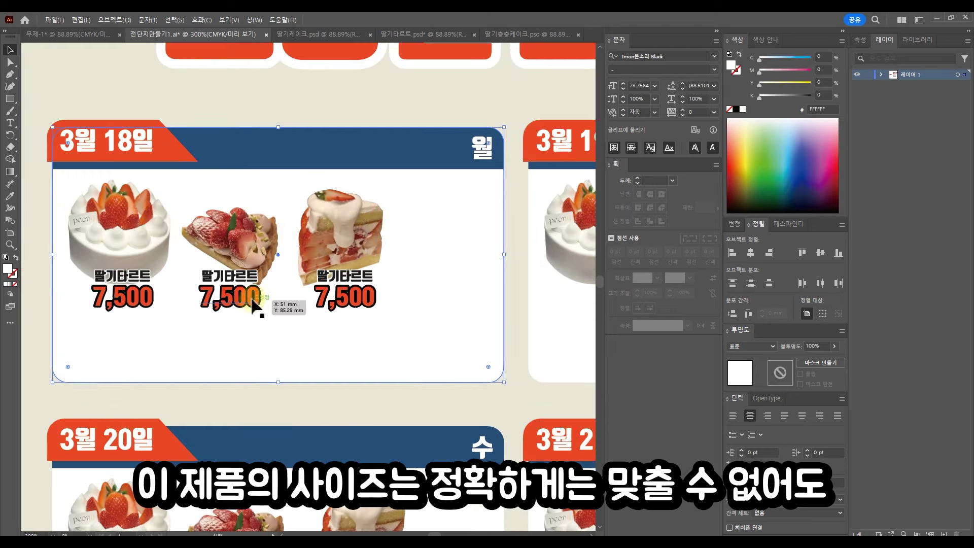
pyautogui.click(120, 297)
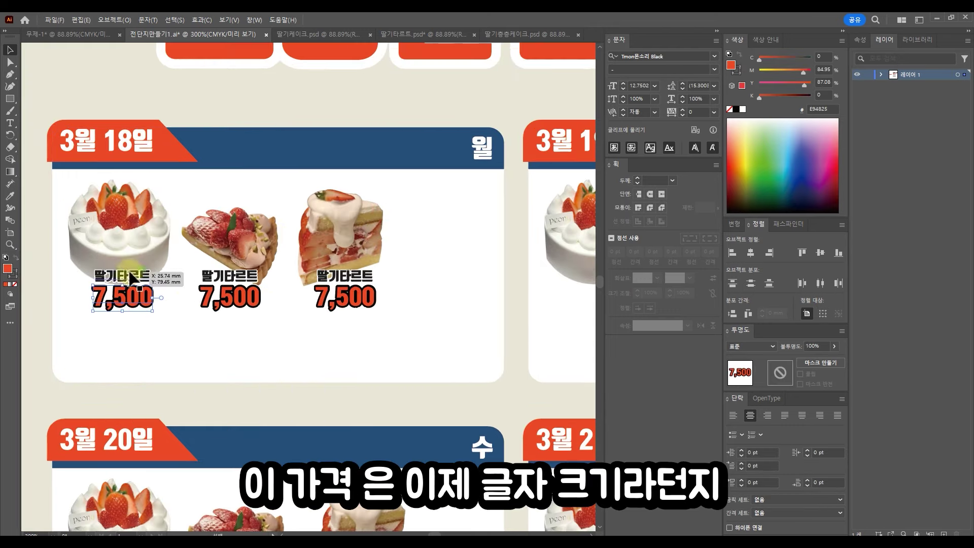
pyautogui.click(233, 302)
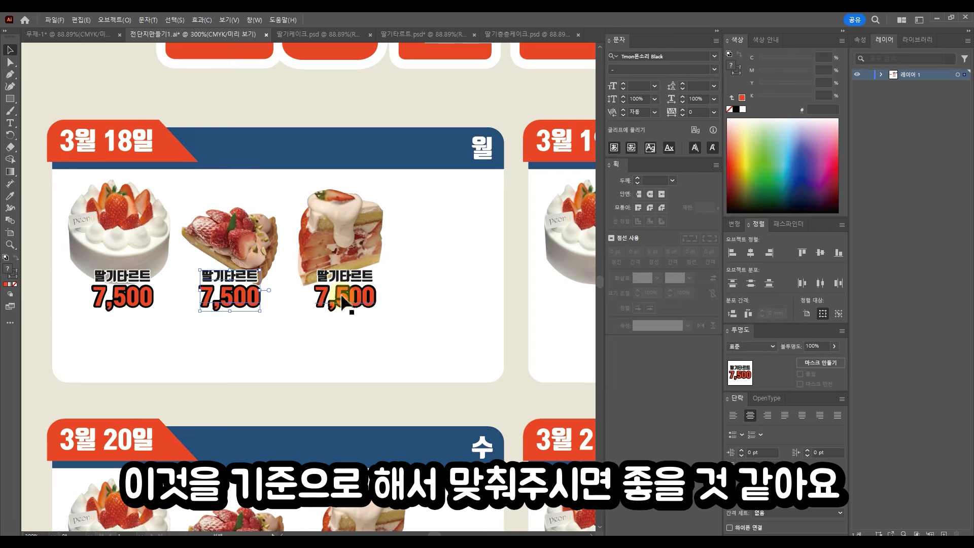
pyautogui.moveTo(348, 230); pyautogui.dragTo(451, 230)
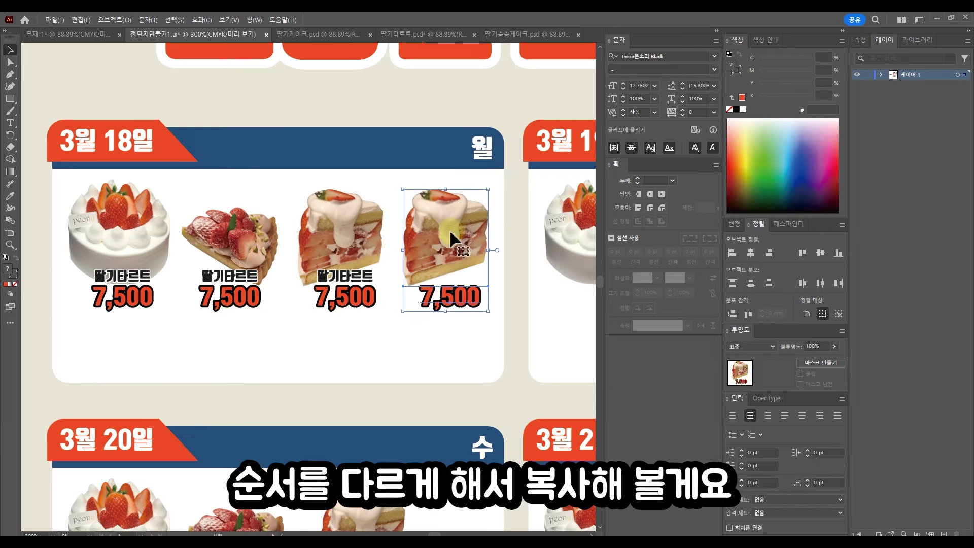
pyautogui.hotkey('ctrl', 'z')
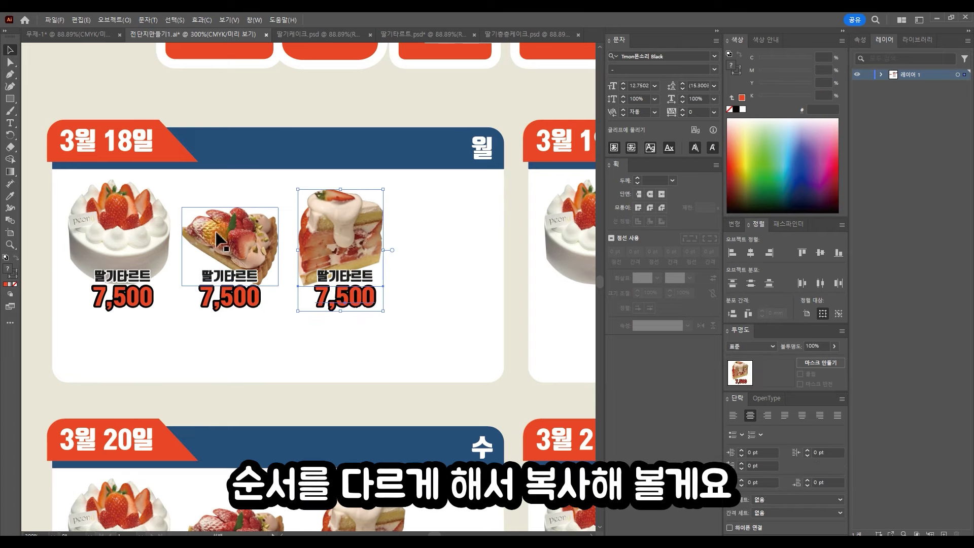
# Step: Copy the whole cake with its name and price into the empty fourth spot of the 3월 18일 card
pyautogui.click(219, 239)
pyautogui.click(94, 225)
pyautogui.keyDown('shift'); pyautogui.click(125, 297); pyautogui.keyUp('shift')
pyautogui.keyDown('shift'); pyautogui.click(117, 277); pyautogui.keyUp('shift')
pyautogui.moveTo(121, 281); pyautogui.dragTo(447, 282)
# Step: Nudge the layer cake slice with its name and price slightly left to even the spacing between the four items
pyautogui.click(355, 279)
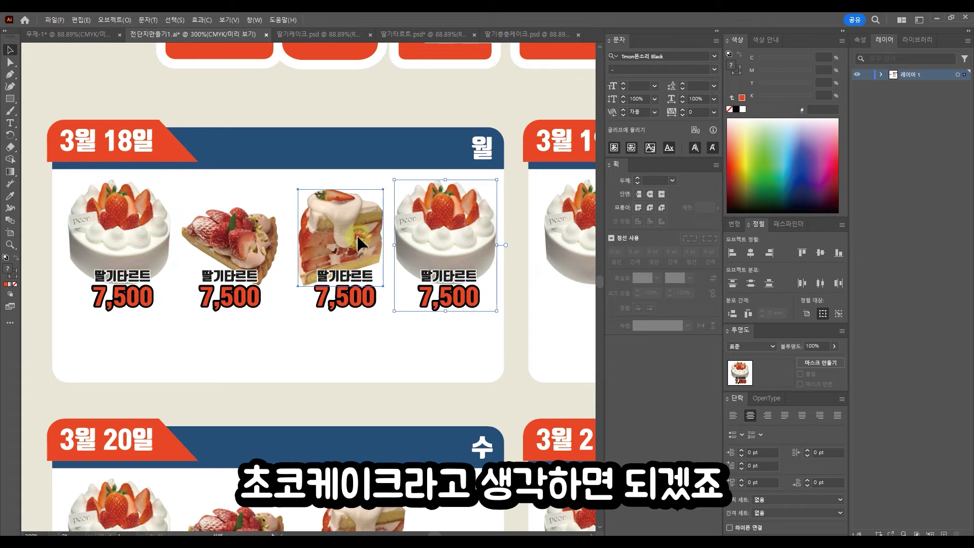
pyautogui.keyDown('shift'); pyautogui.click(354, 298); pyautogui.keyUp('shift')
pyautogui.keyDown('shift'); pyautogui.click(353, 275); pyautogui.keyUp('shift')
pyautogui.moveTo(353, 243); pyautogui.dragTo(347, 242)
pyautogui.scroll(-1, 406, 253)
pyautogui.moveTo(413, 262); pyautogui.dragTo(274, 252)
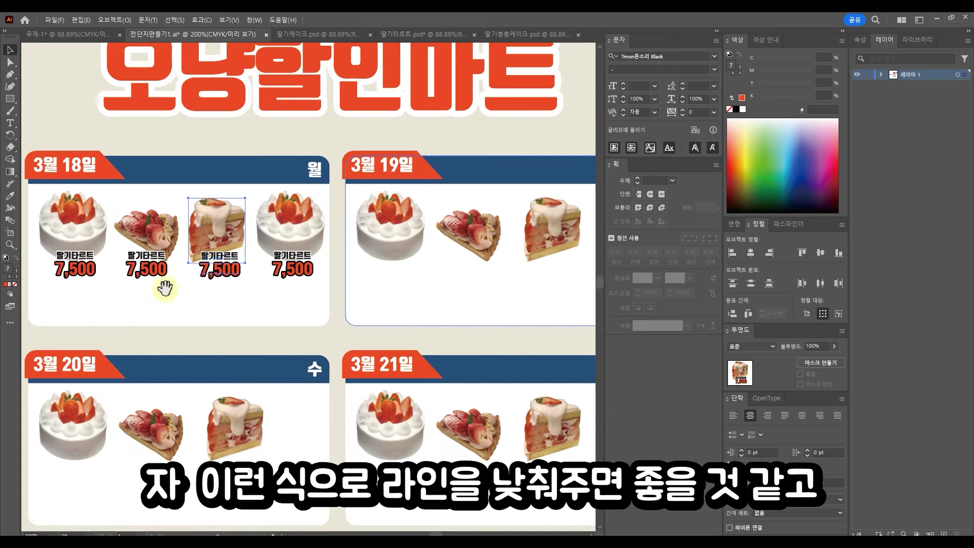
pyautogui.keyDown('shift'); pyautogui.click(226, 275); pyautogui.keyUp('shift')
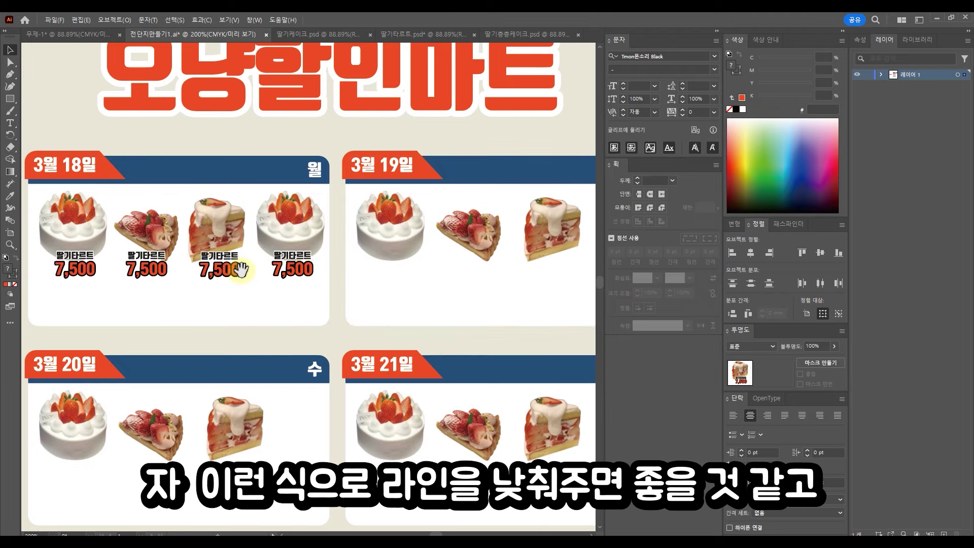
pyautogui.moveTo(240, 270); pyautogui.dragTo(314, 268)
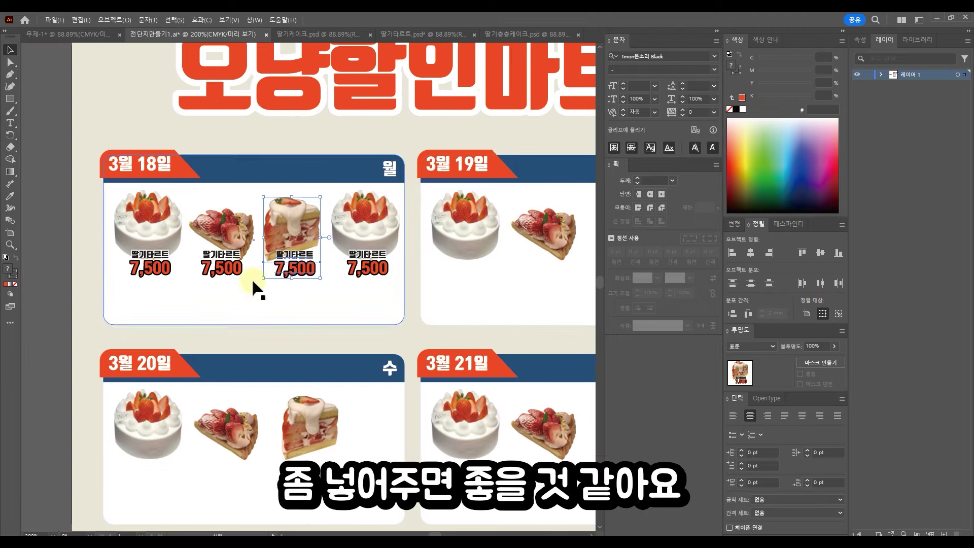
pyautogui.scroll(1, 253, 280)
pyautogui.click(10, 50)
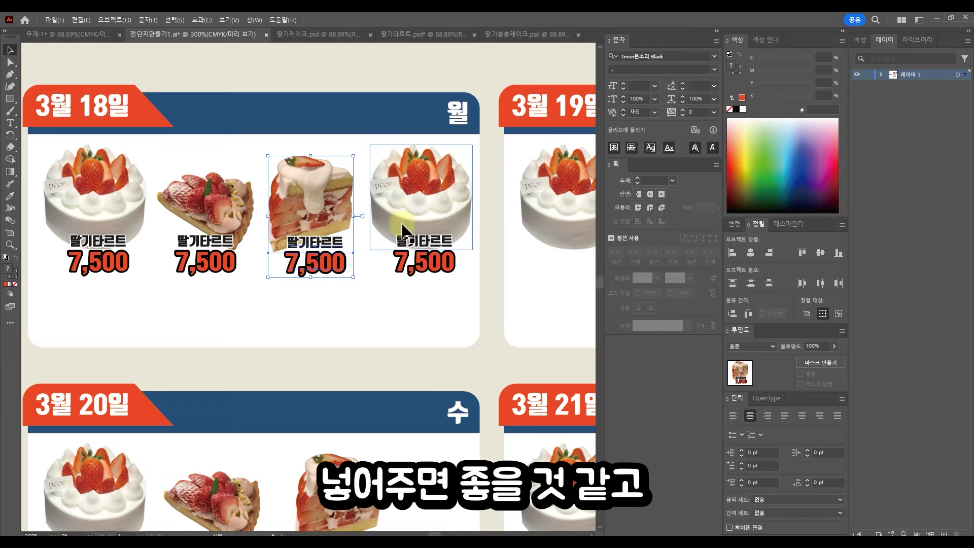
pyautogui.scroll(-1, 426, 264)
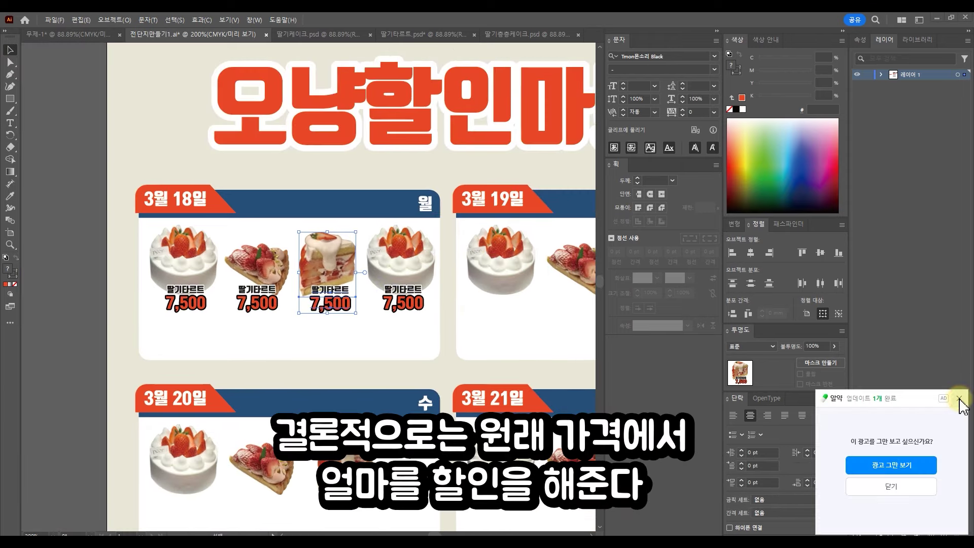
# Step: Dismiss the advertisement pop-up and draw a red square on the pasteboard beside the flyer's upper part
pyautogui.click(959, 400)
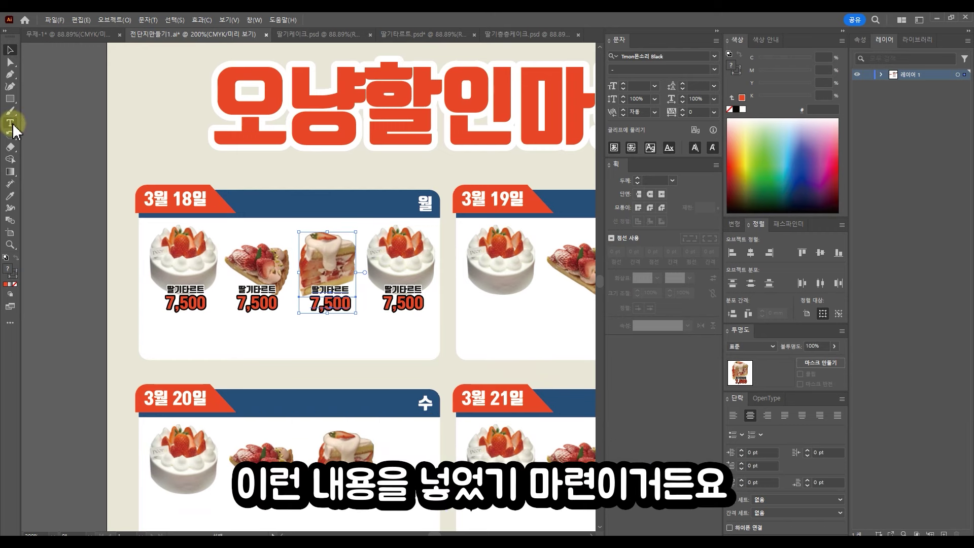
pyautogui.click(11, 100)
pyautogui.moveTo(230, 263); pyautogui.dragTo(352, 295)
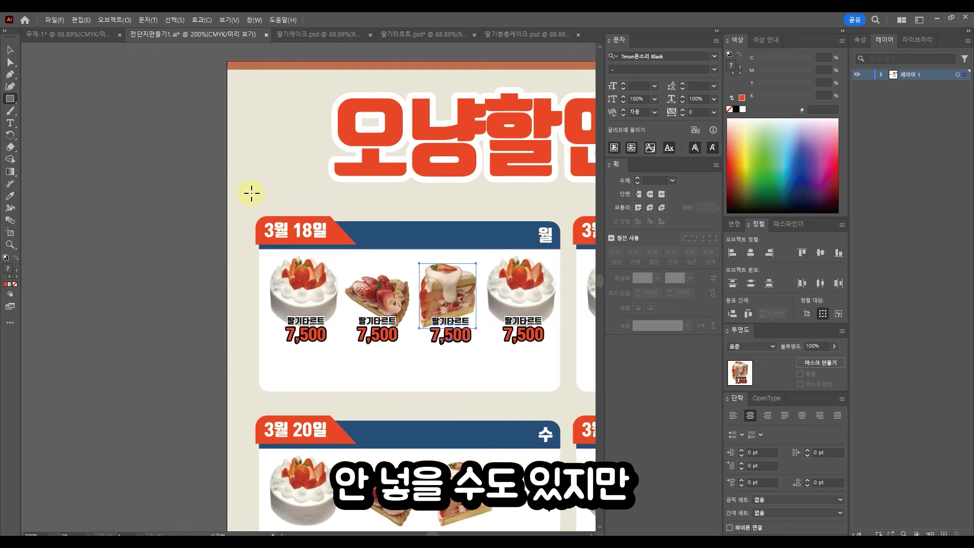
pyautogui.moveTo(149, 188); pyautogui.dragTo(213, 234)
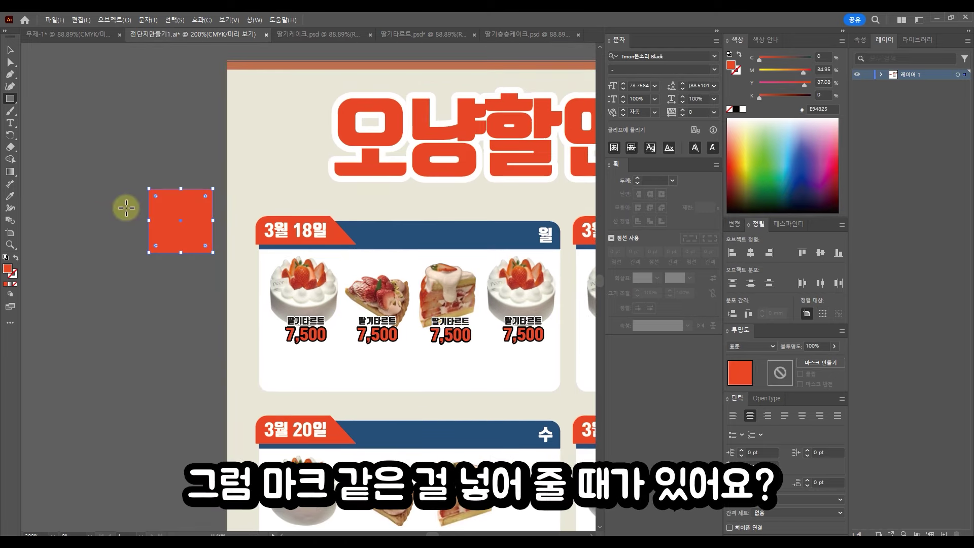
pyautogui.scroll(1, 224, 236)
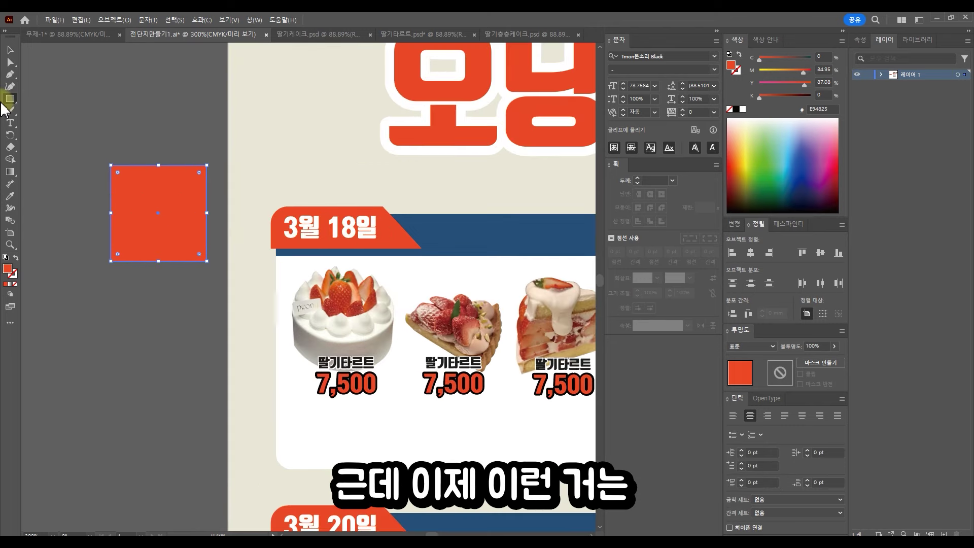
pyautogui.moveTo(10, 99); pyautogui.dragTo(75, 147)
pyautogui.moveTo(192, 314); pyautogui.dragTo(250, 275)
pyautogui.press('Down')
pyautogui.press('Down')
pyautogui.click(14, 60)
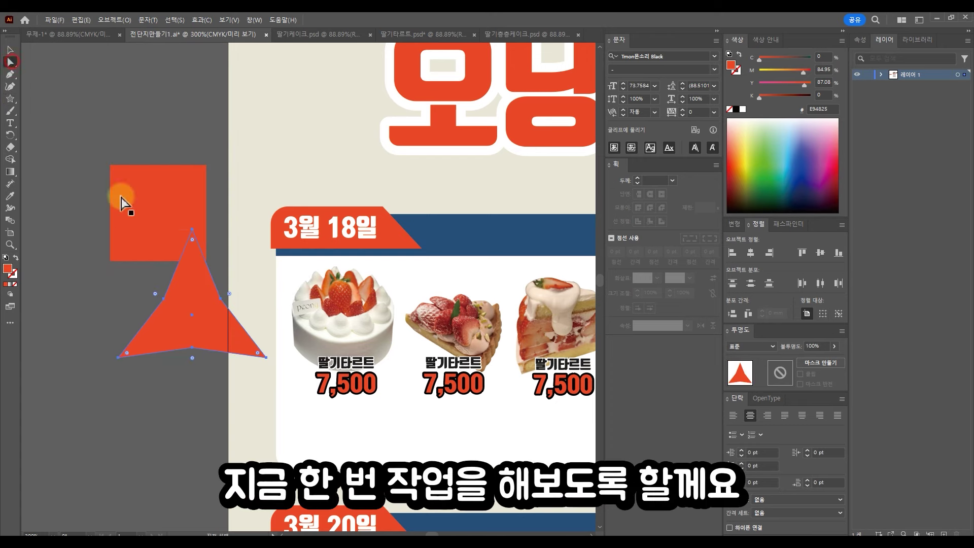
pyautogui.moveTo(193, 348); pyautogui.dragTo(192, 357)
pyautogui.moveTo(220, 299); pyautogui.dragTo(231, 303)
pyautogui.press('v')
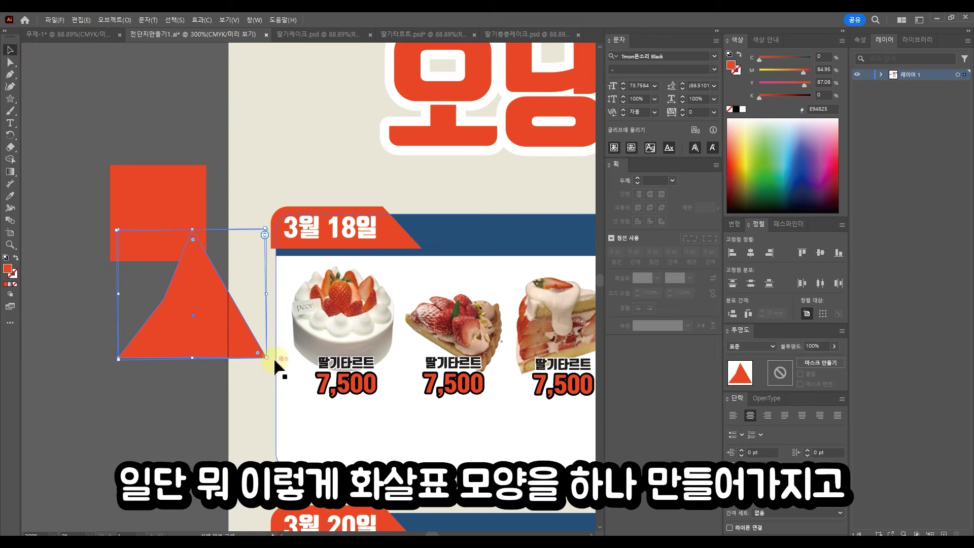
pyautogui.moveTo(271, 361); pyautogui.dragTo(180, 371)
pyautogui.moveTo(198, 341); pyautogui.dragTo(161, 282)
pyautogui.moveTo(268, 293); pyautogui.dragTo(289, 284)
pyautogui.moveTo(196, 271); pyautogui.dragTo(199, 289)
pyautogui.click(181, 324)
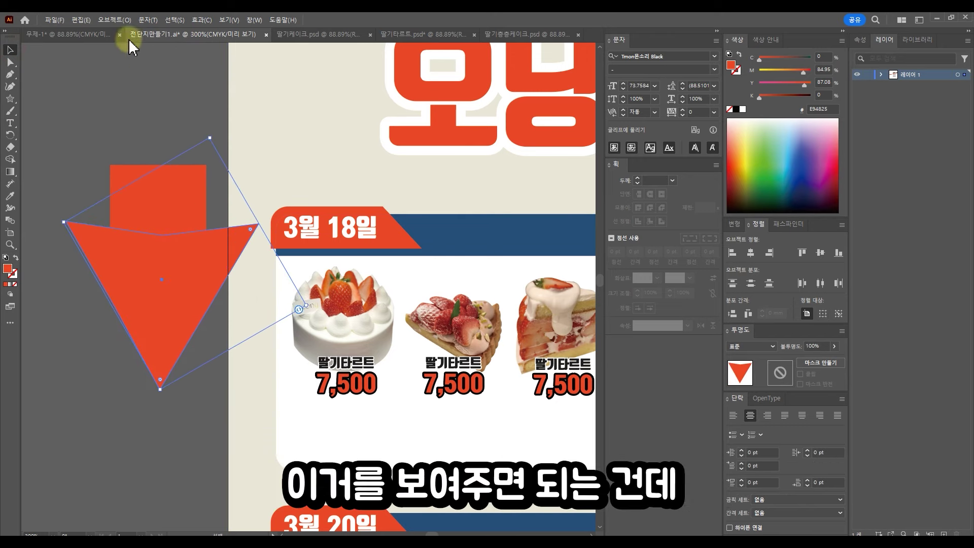
pyautogui.click(114, 20)
pyautogui.moveTo(122, 31)
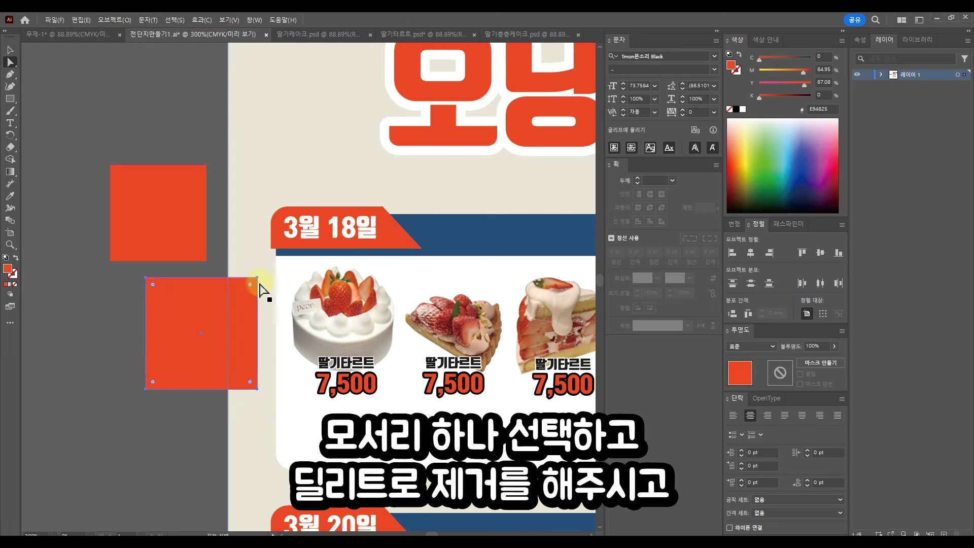
# Step: Turn the lower red square into a right triangle by deleting its upper-right anchor point and closing the path
pyautogui.moveTo(256, 271); pyautogui.dragTo(274, 289)
pyautogui.press('Delete')
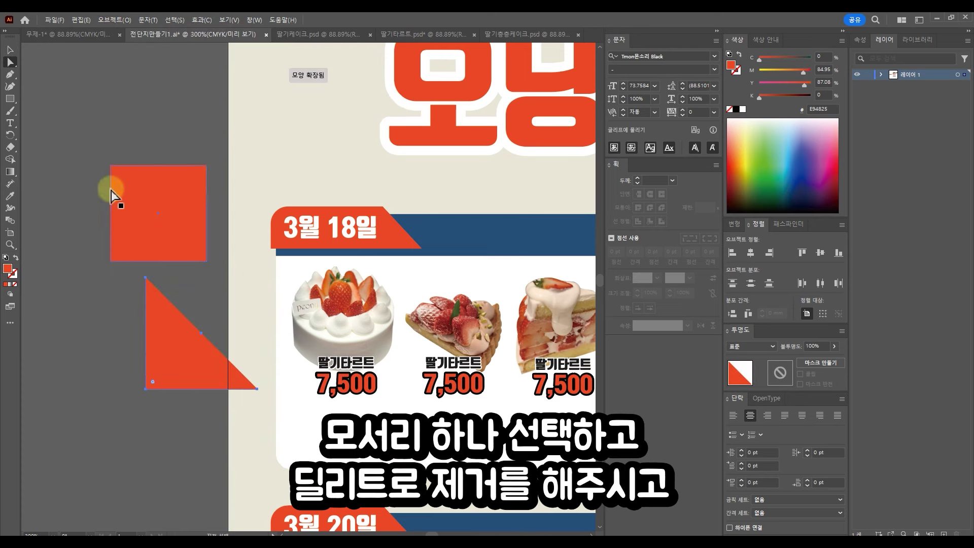
pyautogui.hotkey('ctrl', 'j')
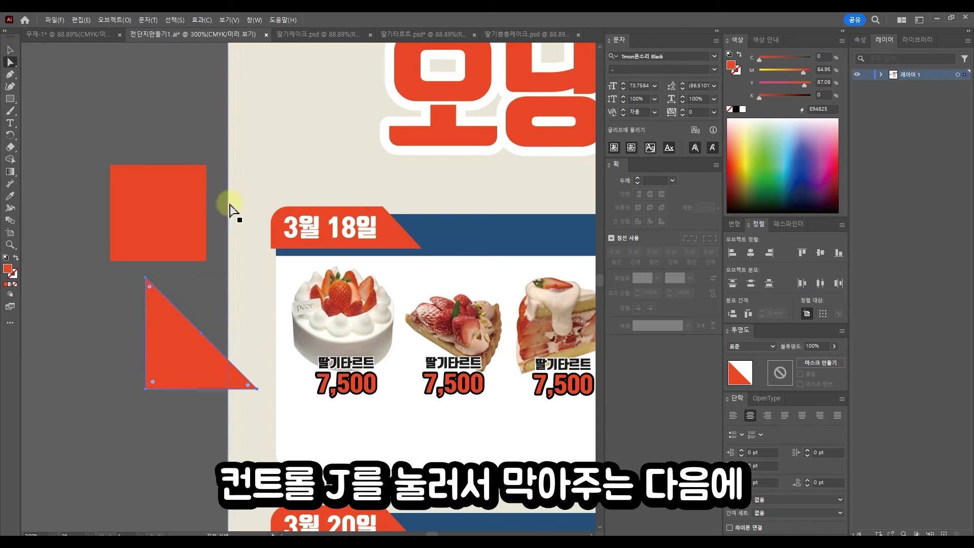
# Step: Rotate the triangle to point straight down and join it centred to the underside of the square, forming a down arrow
pyautogui.click(10, 51)
pyautogui.moveTo(260, 393); pyautogui.dragTo(282, 300)
pyautogui.moveTo(200, 355); pyautogui.dragTo(159, 278)
pyautogui.moveTo(90, 194); pyautogui.dragTo(185, 330)
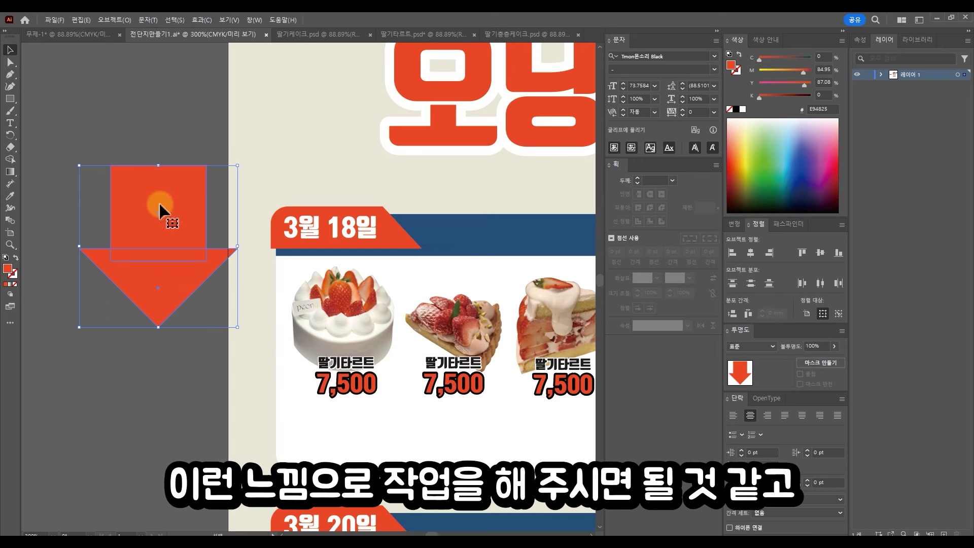
# Step: Round the upper corners of the arrow's square shaft into a full arch
pyautogui.click(183, 124)
pyautogui.click(127, 186)
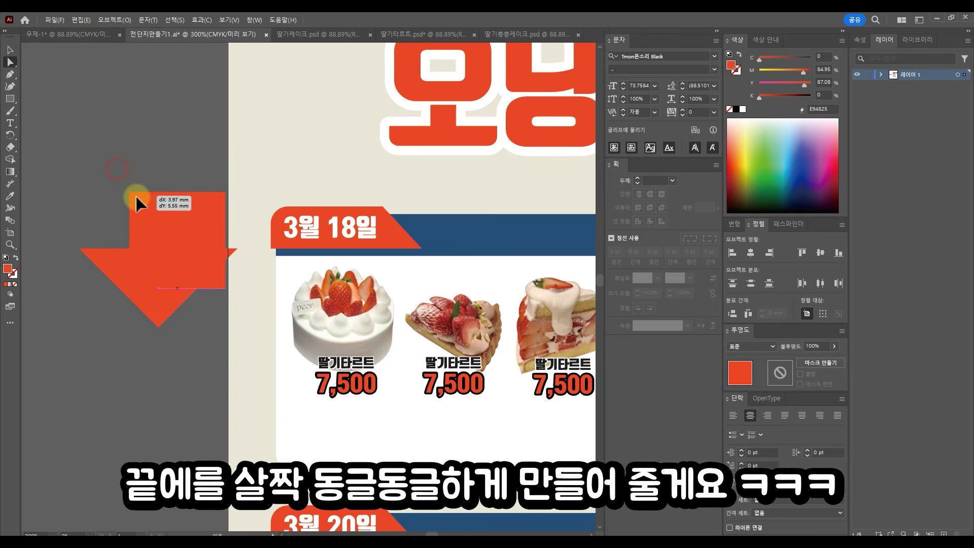
pyautogui.moveTo(200, 173); pyautogui.dragTo(192, 205)
# Step: Shrink the arrow to about half its size and place it over the first cake in the 3월 18일 card
pyautogui.press('v')
pyautogui.moveTo(174, 285); pyautogui.dragTo(190, 391)
pyautogui.click(92, 117)
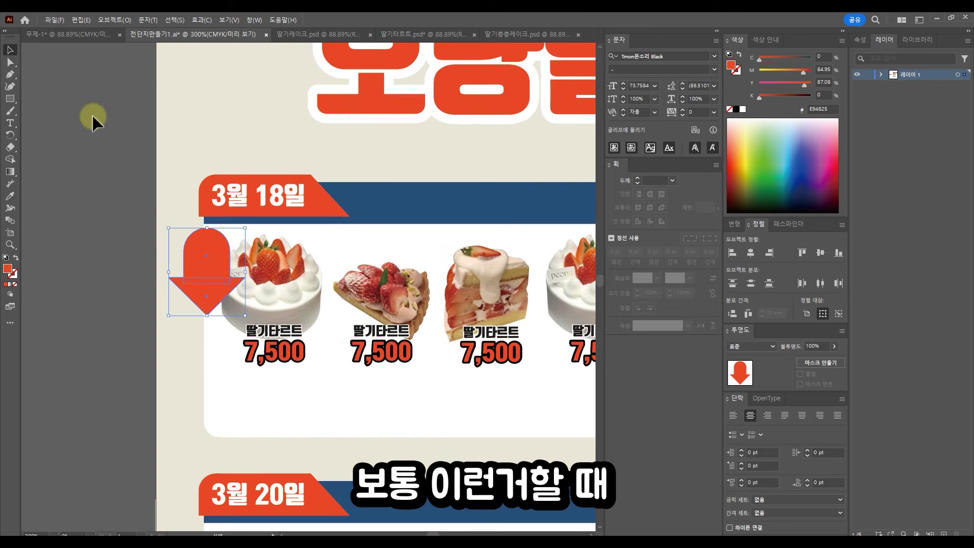
# Step: Copy the white 3월 18일 date text onto the arrow and change the copy to 22%
pyautogui.click(315, 208)
pyautogui.moveTo(287, 195); pyautogui.dragTo(245, 270)
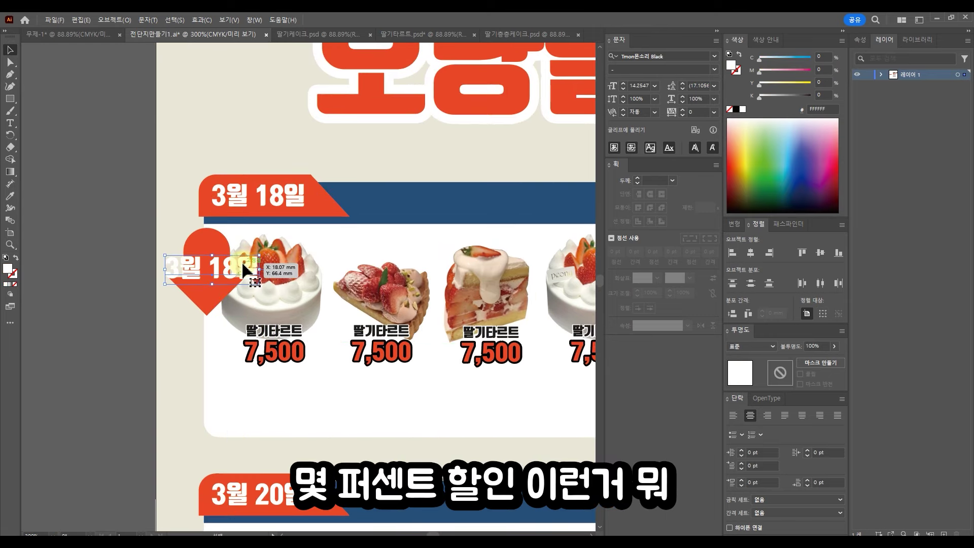
pyautogui.doubleClick(242, 264)
pyautogui.hotkey('ctrl', 'a')
pyautogui.write('22')
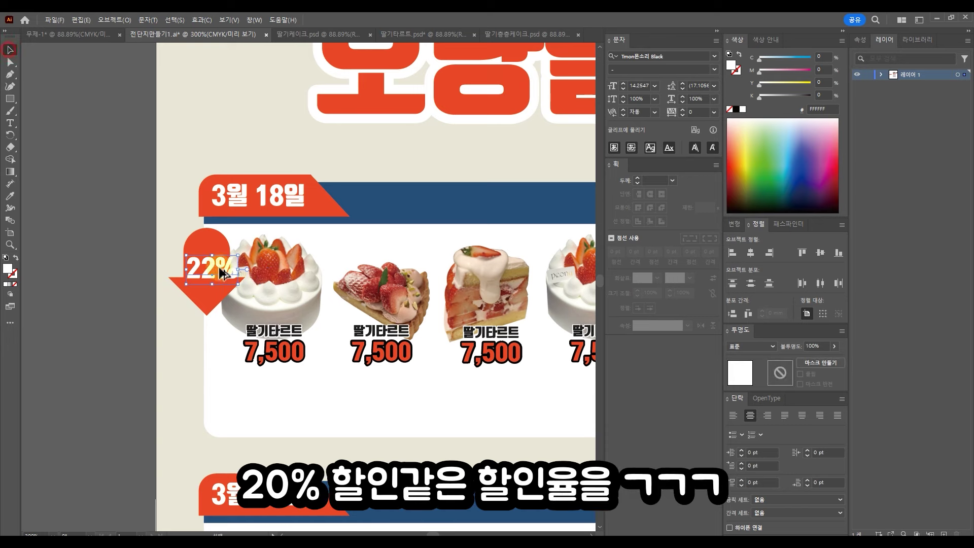
# Step: Set the percent sign to 6 pt and fit the 22% text inside the arrow's rounded upper part
pyautogui.scroll(2, 242, 289)
pyautogui.moveTo(222, 269); pyautogui.dragTo(188, 237)
pyautogui.doubleClick(170, 228)
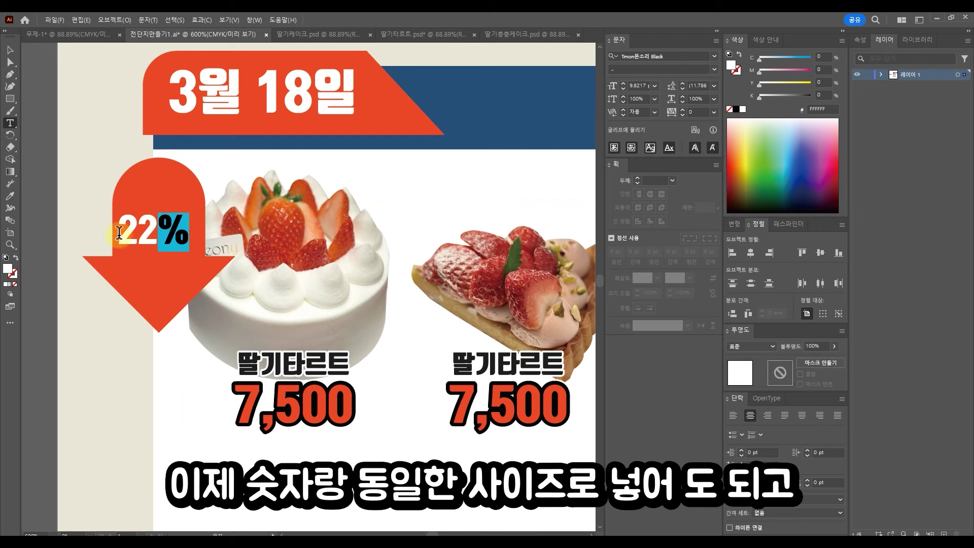
pyautogui.write('6')
pyautogui.press('Return')
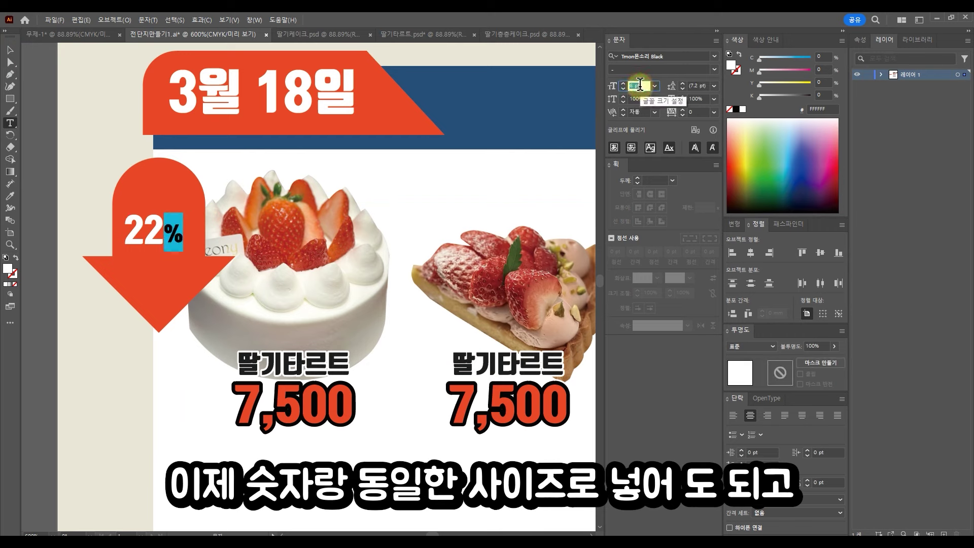
pyautogui.write('6')
pyautogui.press('Return')
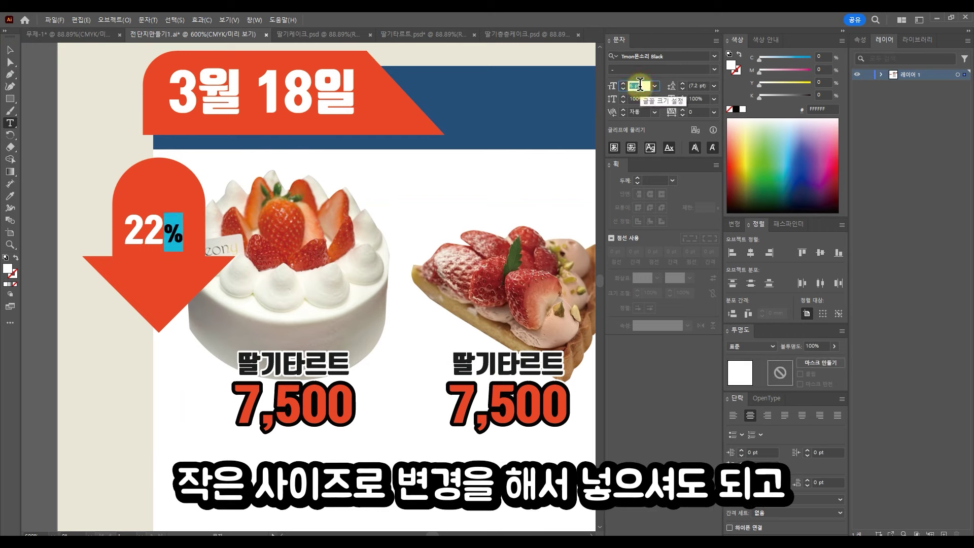
pyautogui.click(10, 49)
pyautogui.moveTo(183, 252); pyautogui.dragTo(179, 220)
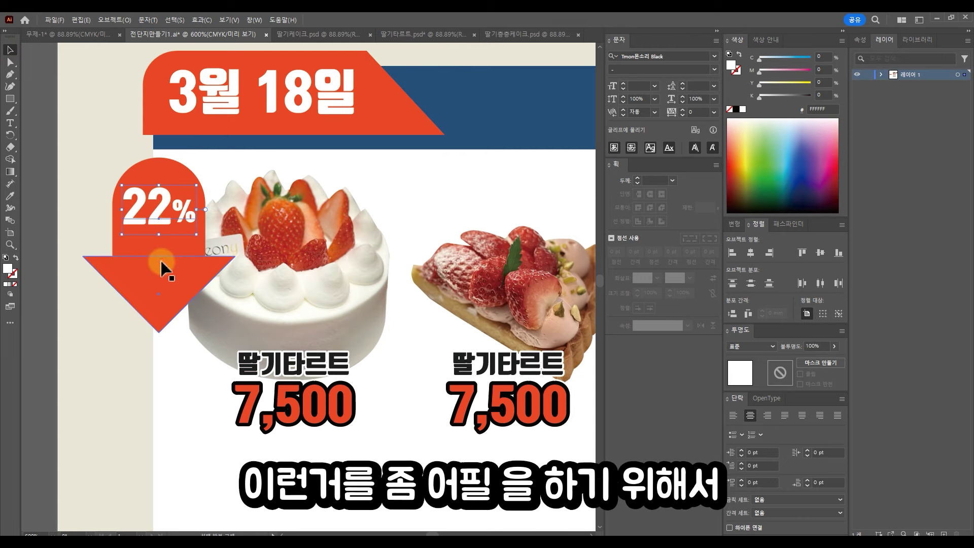
# Step: Scale down the arrow together with its 22% text and place this badge at the first cake's upper-left edge
pyautogui.click(158, 256)
pyautogui.moveTo(196, 259)
pyautogui.mouseDown()
pyautogui.moveTo(242, 248)
pyautogui.moveTo(187, 252)
pyautogui.mouseUp()
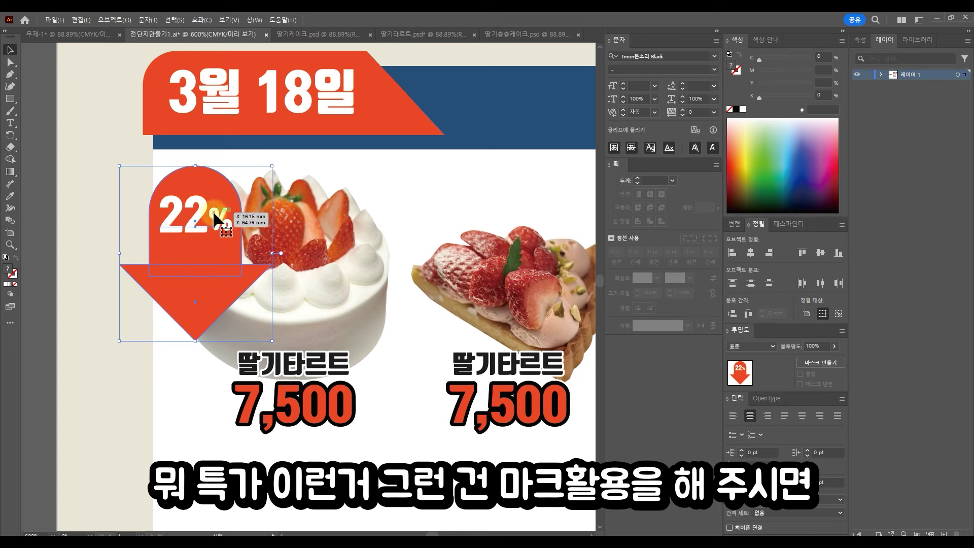
pyautogui.moveTo(273, 166); pyautogui.dragTo(263, 184)
pyautogui.moveTo(185, 235); pyautogui.dragTo(164, 228)
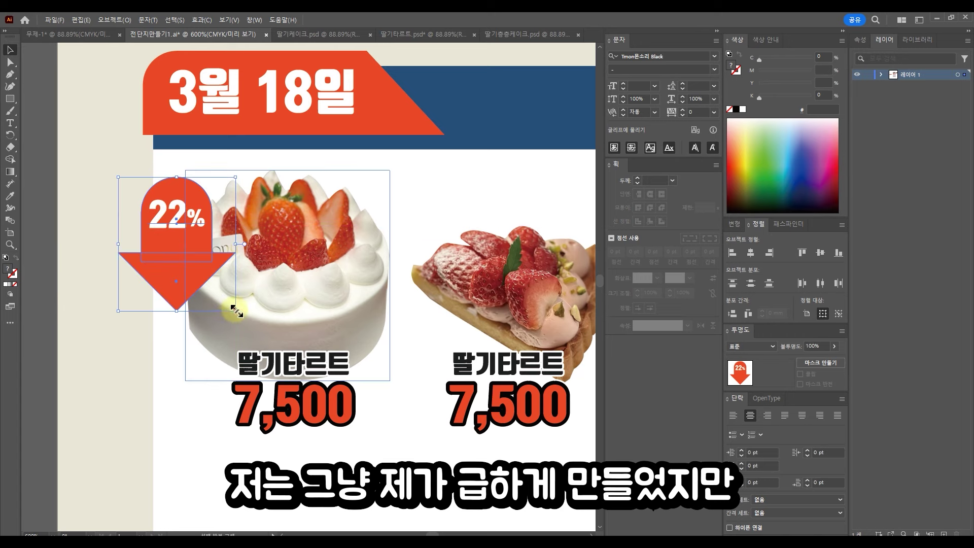
pyautogui.moveTo(235, 311); pyautogui.dragTo(223, 302)
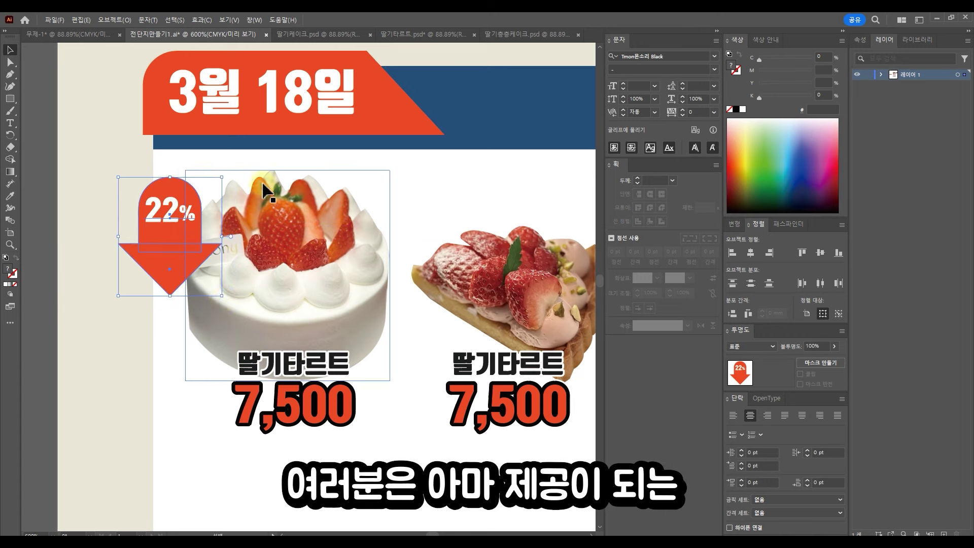
pyautogui.click(174, 246)
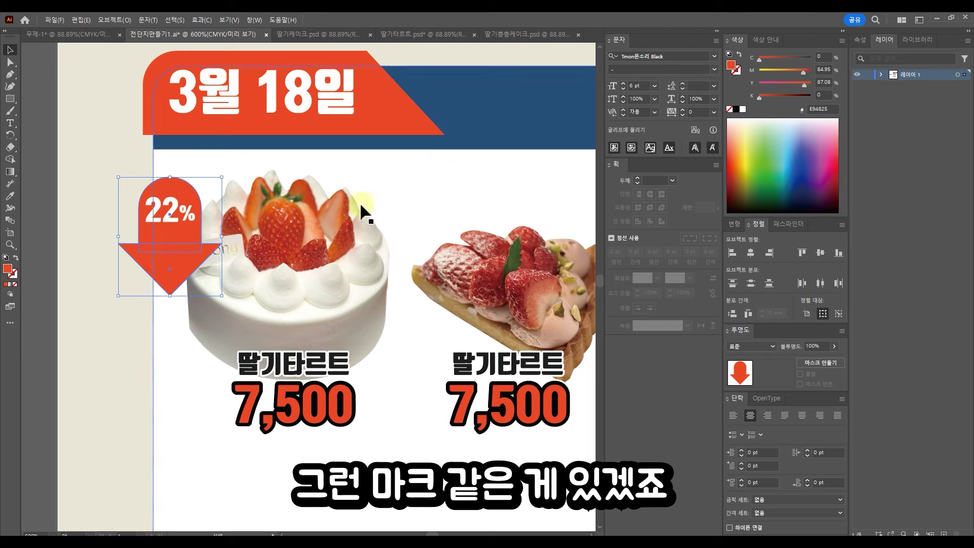
pyautogui.scroll(-2, 365, 213)
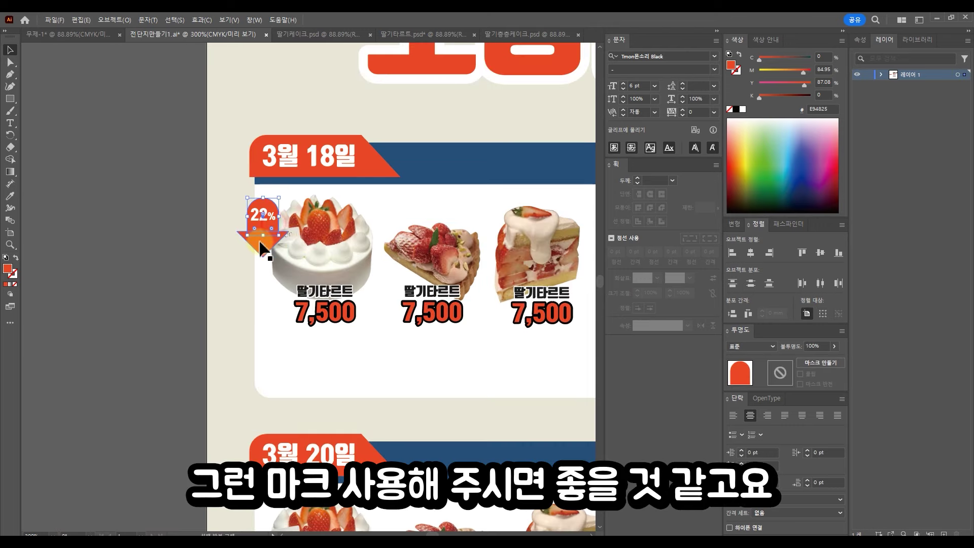
pyautogui.click(151, 161)
# Step: Delete the three cake images from the 3월 19일 card
pyautogui.moveTo(403, 272); pyautogui.dragTo(171, 260)
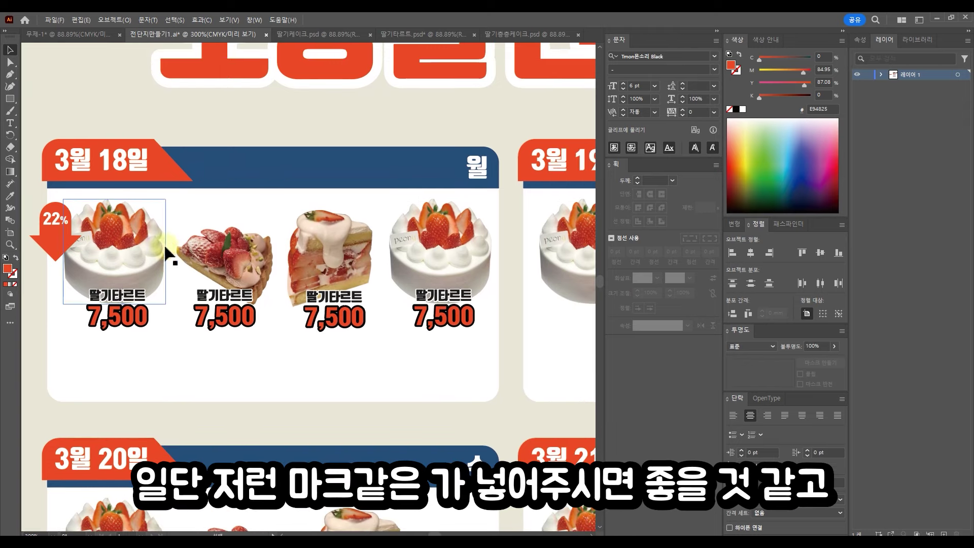
pyautogui.moveTo(452, 285); pyautogui.dragTo(195, 287)
pyautogui.scroll(-2, 278, 304)
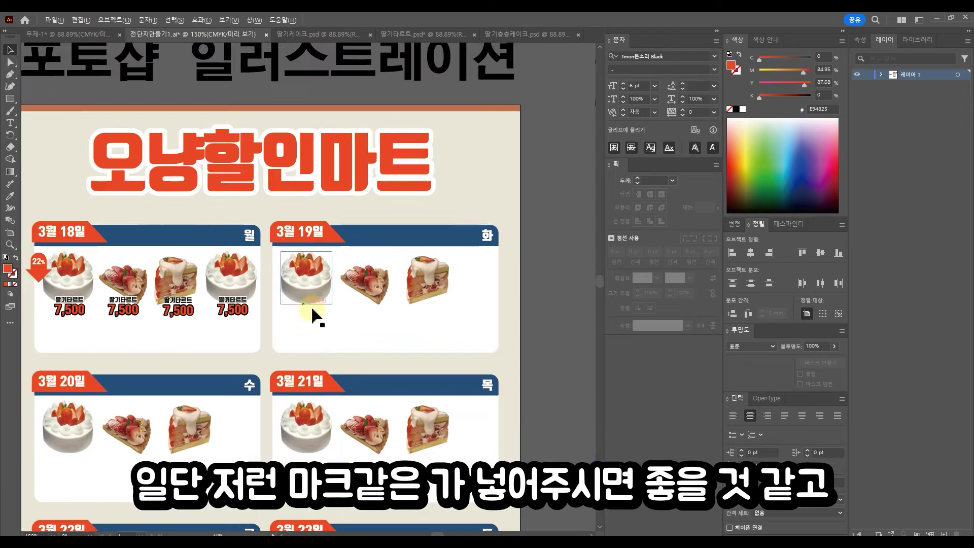
pyautogui.moveTo(357, 282); pyautogui.dragTo(449, 254)
pyautogui.click(518, 251)
pyautogui.keyDown('shift'); pyautogui.click(447, 256); pyautogui.keyUp('shift')
pyautogui.keyDown('shift'); pyautogui.click(408, 248); pyautogui.keyUp('shift')
pyautogui.press('Delete')
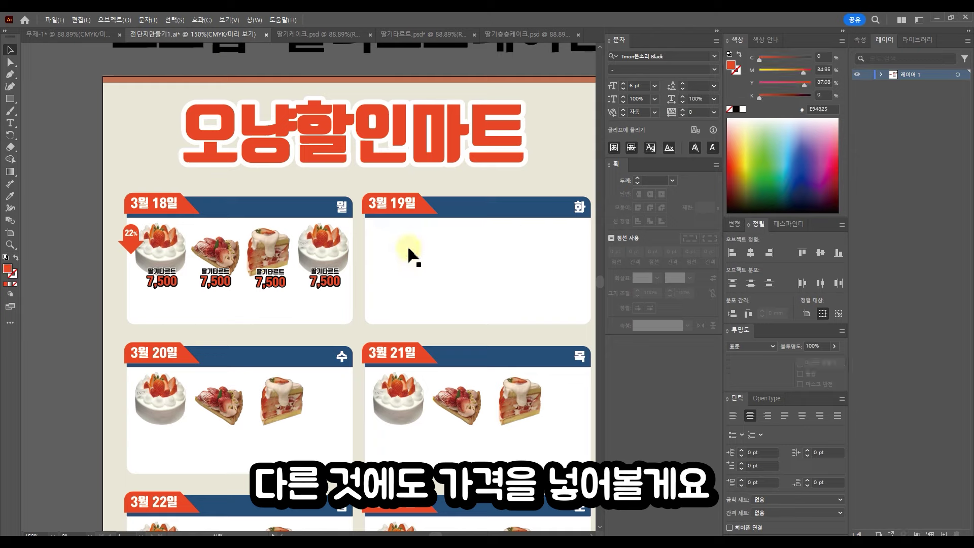
# Step: Copy the four cakes with their names and prices from the 3월 18일 card into the 3월 19일 card
pyautogui.click(325, 279)
pyautogui.keyDown('shift'); pyautogui.click(307, 264); pyautogui.keyUp('shift')
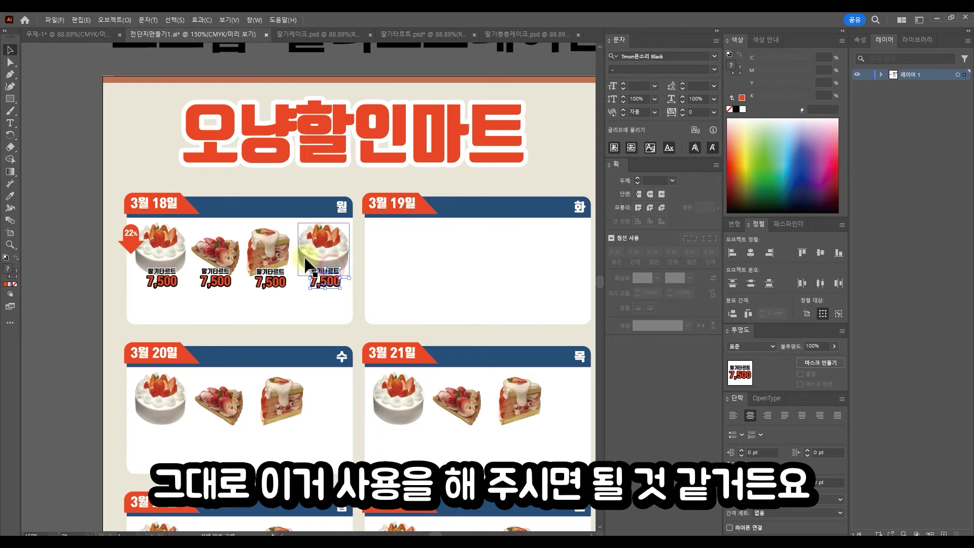
pyautogui.moveTo(345, 300); pyautogui.dragTo(345, 301)
pyautogui.keyDown('alt'); pyautogui.moveTo(172, 263); pyautogui.dragTo(413, 268); pyautogui.keyUp('alt')
pyautogui.moveTo(372, 249); pyautogui.dragTo(371, 246)
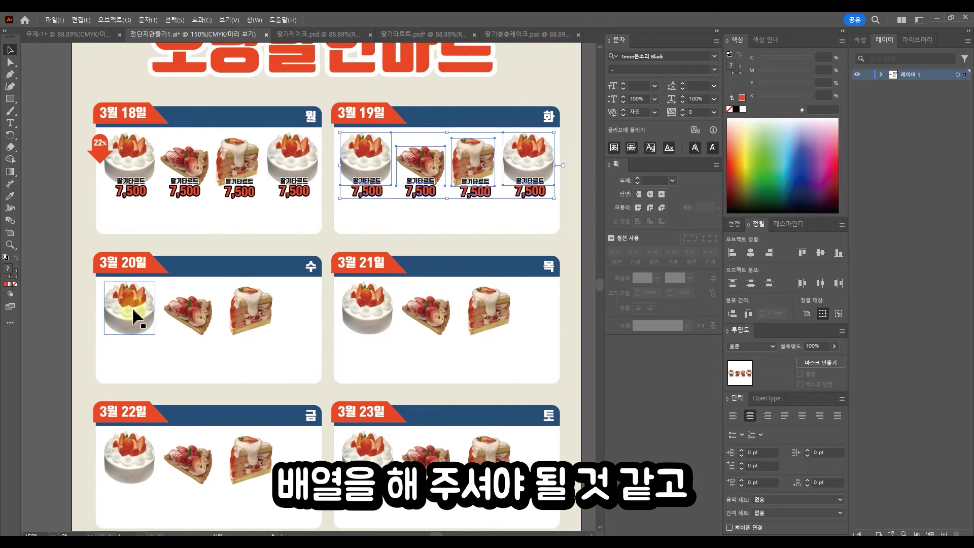
# Step: Replace the cake images in the 3월 20일 and 3월 21일 cards with copies of the priced cake rows above, without the badge
pyautogui.moveTo(72, 300); pyautogui.dragTo(484, 335)
pyautogui.hotkey('ctrl', 'z')
pyautogui.click(484, 336)
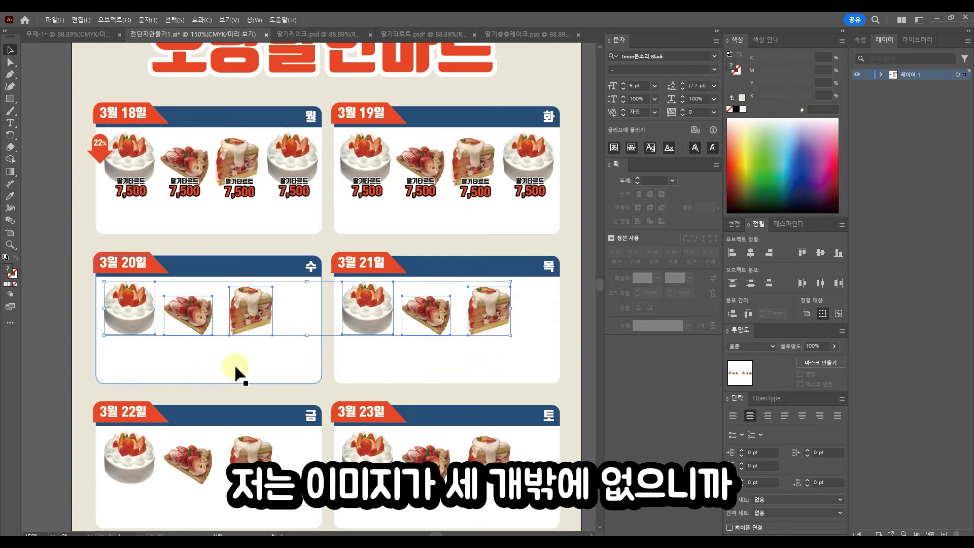
pyautogui.press('Delete')
pyautogui.moveTo(57, 168); pyautogui.dragTo(561, 206)
pyautogui.moveTo(397, 174); pyautogui.dragTo(394, 320)
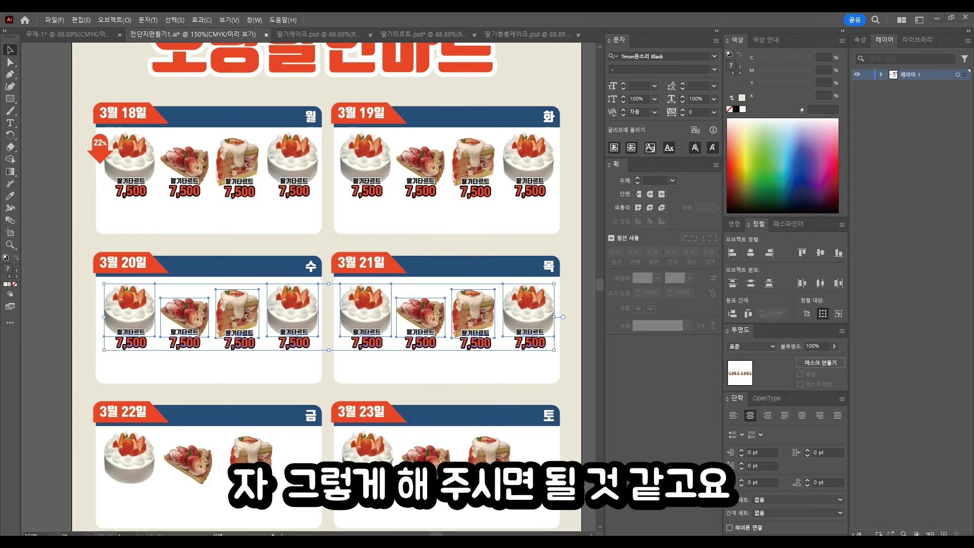
pyautogui.click(498, 342)
# Step: Replace the cake images in the 3월 22일 and 3월 23일 cards with copies of the priced cake rows from 3월 20일 and 21일
pyautogui.scroll(-4, 513, 276)
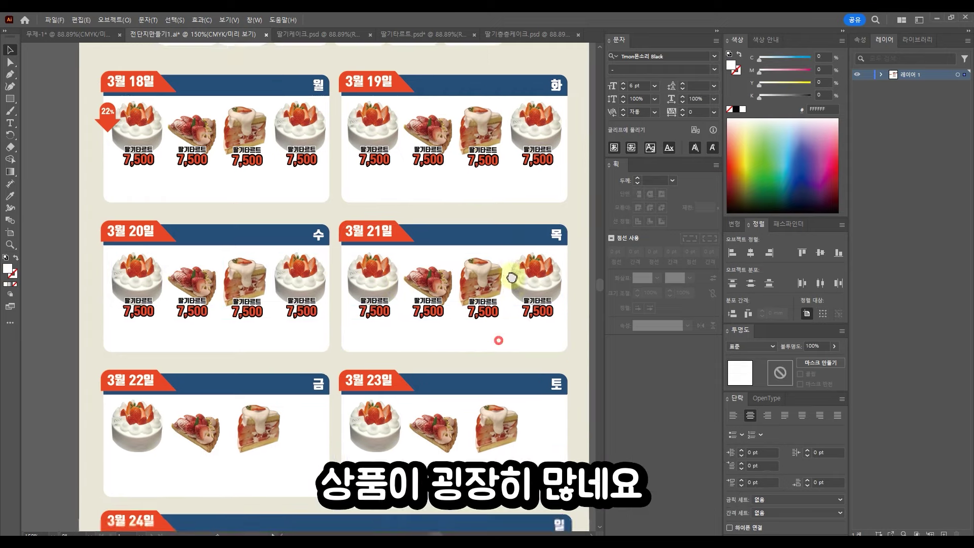
pyautogui.moveTo(173, 273); pyautogui.dragTo(510, 304)
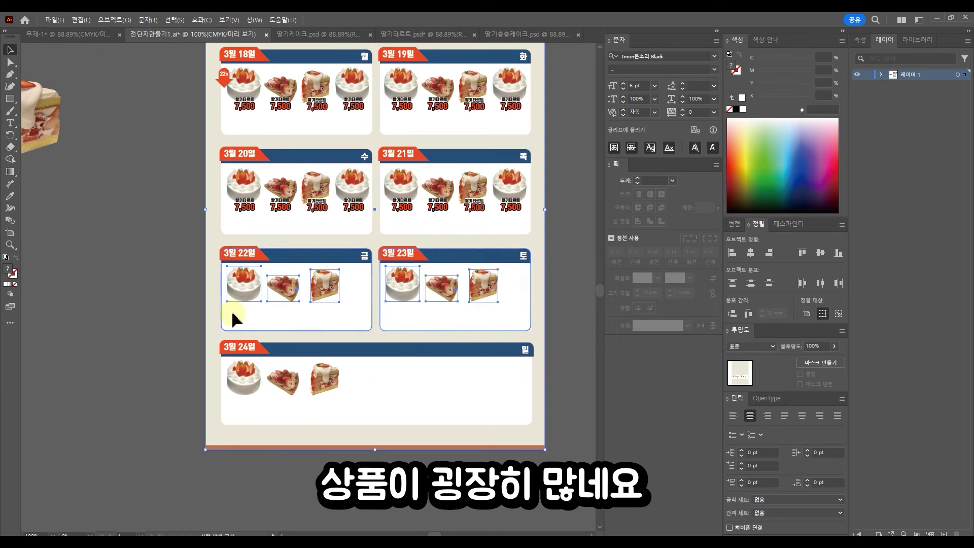
pyautogui.keyDown('shift'); pyautogui.click(431, 320); pyautogui.keyUp('shift')
pyautogui.press('Delete')
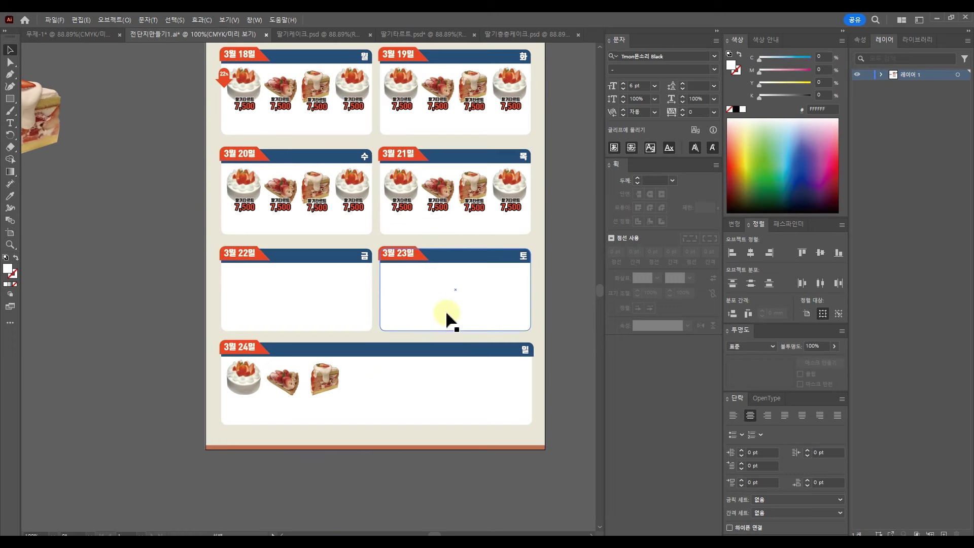
pyautogui.click(334, 219)
pyautogui.moveTo(348, 211); pyautogui.dragTo(361, 305)
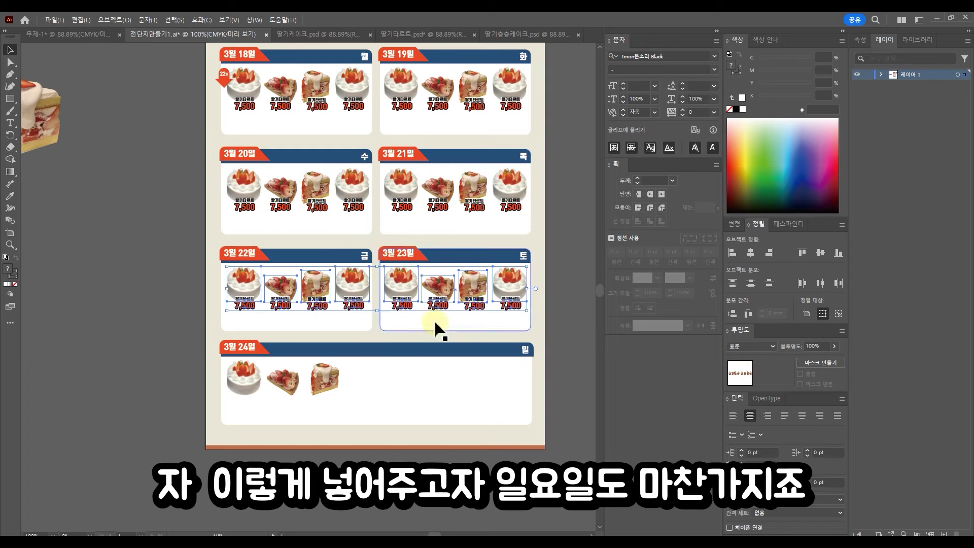
# Step: Delete the three cake images from the 3월 24일 card
pyautogui.scroll(-2, 432, 325)
pyautogui.moveTo(195, 336); pyautogui.dragTo(350, 365)
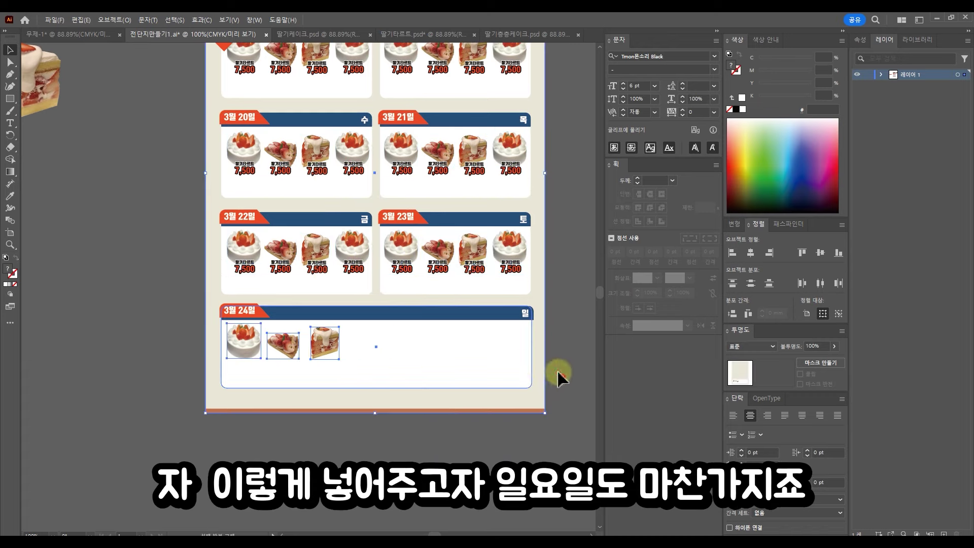
pyautogui.press('Delete')
pyautogui.scroll(5, 501, 365)
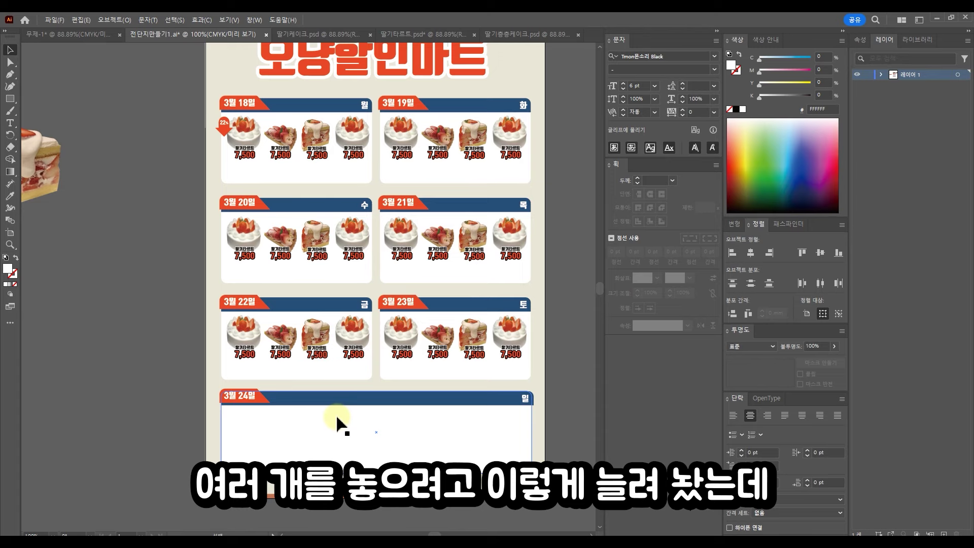
pyautogui.keyDown('alt'); pyautogui.scroll(2, 449, 460); pyautogui.keyUp('alt')
pyautogui.moveTo(479, 435); pyautogui.dragTo(375, 333)
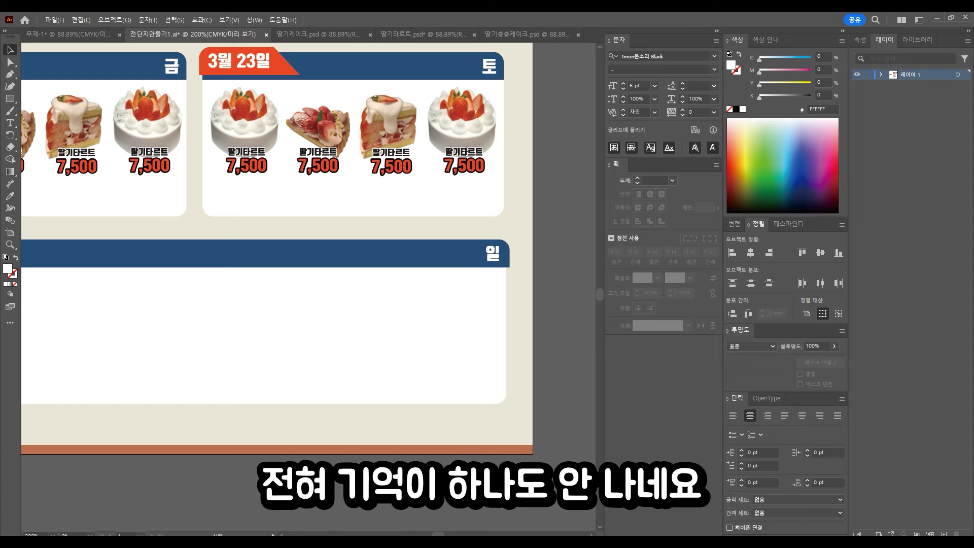
# Step: Add the white text 할인 below 22% inside the arrow badge and nudge it up slightly
pyautogui.click(227, 215)
pyautogui.moveTo(184, 160); pyautogui.dragTo(283, 404)
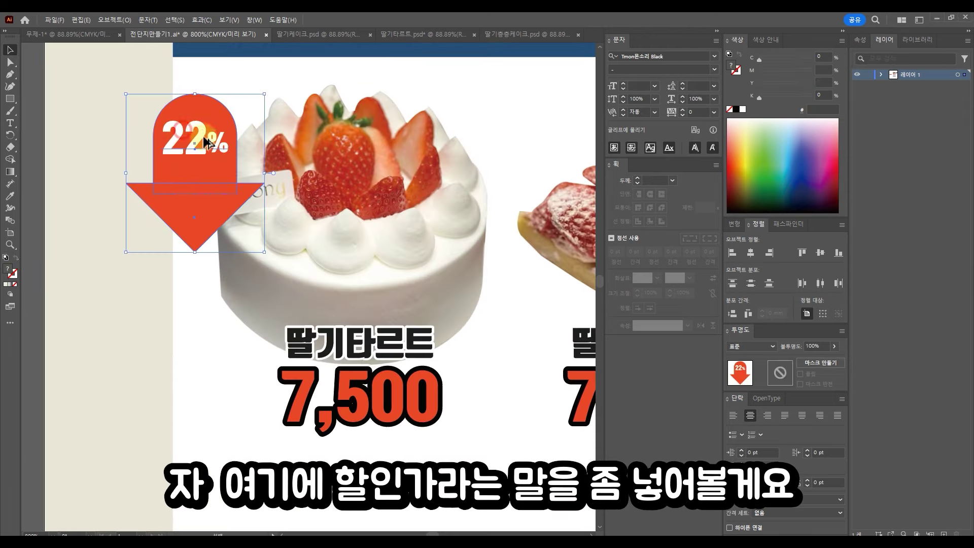
pyautogui.moveTo(209, 136); pyautogui.dragTo(206, 170)
pyautogui.hotkey('ctrl', 'z')
pyautogui.doubleClick(196, 137)
pyautogui.click(199, 137)
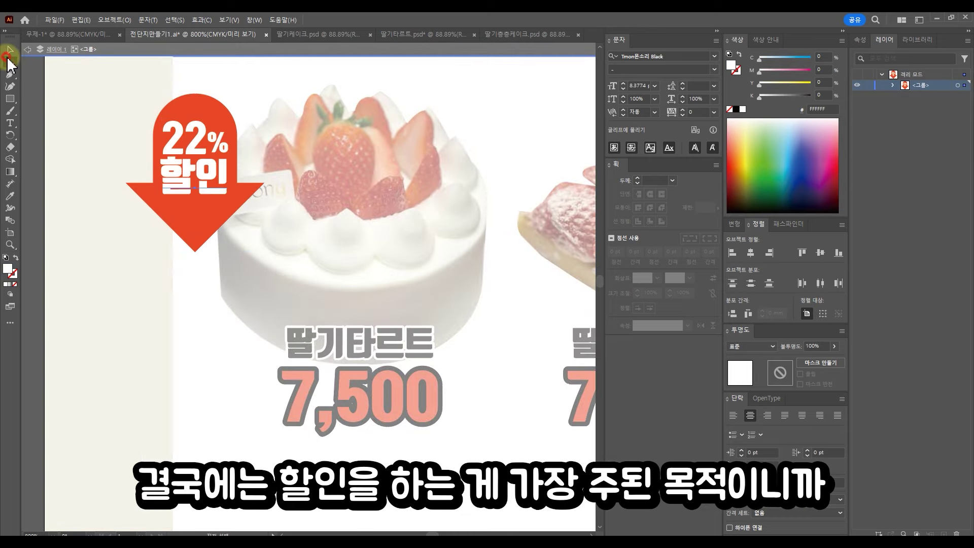
pyautogui.moveTo(213, 188)
pyautogui.mouseDown()
pyautogui.moveTo(205, 153)
pyautogui.moveTo(216, 198)
pyautogui.moveTo(216, 184)
pyautogui.mouseUp()
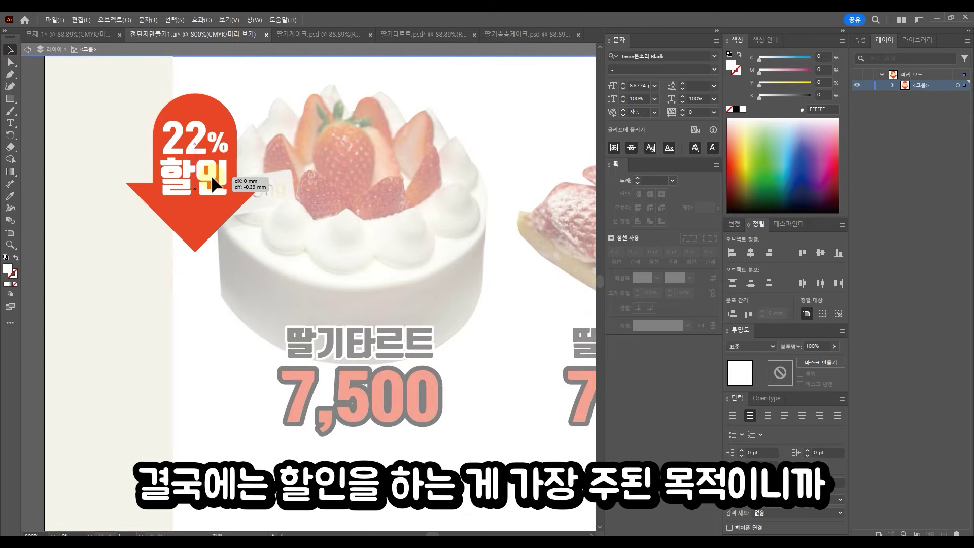
pyautogui.doubleClick(76, 137)
# Step: Shrink the 22% 할인 badge and place it beside the first cake's price in the 3월 18일 card
pyautogui.scroll(-3, 296, 250)
pyautogui.moveTo(405, 284); pyautogui.dragTo(350, 311)
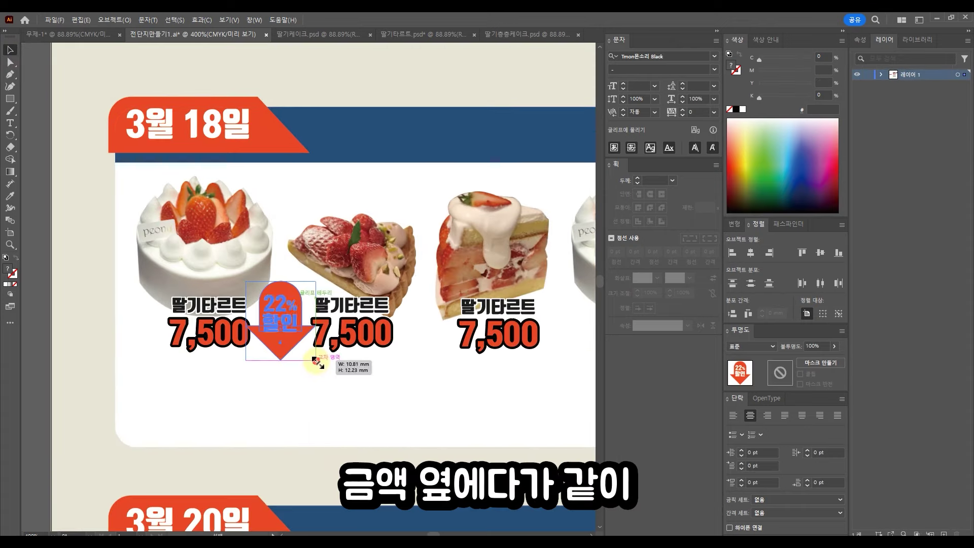
pyautogui.moveTo(321, 370); pyautogui.dragTo(232, 330)
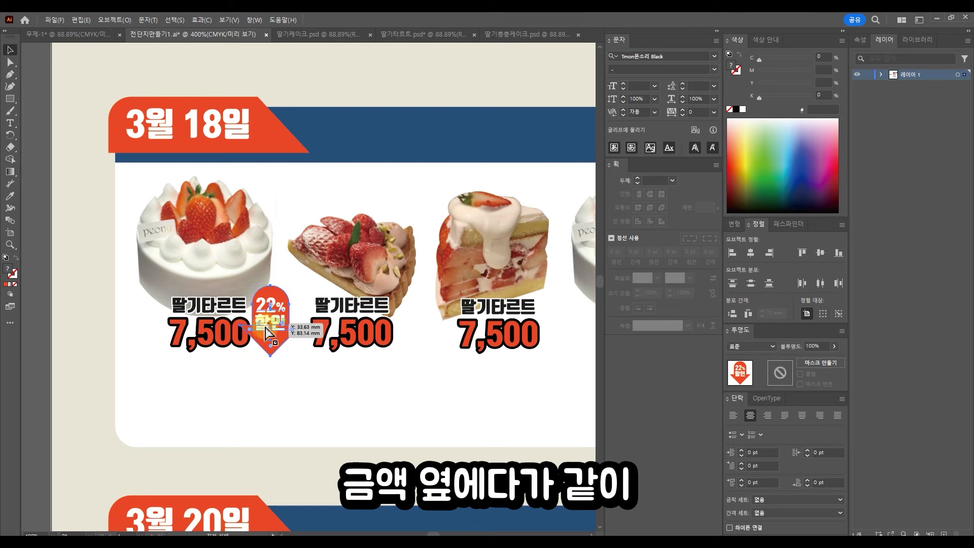
pyautogui.keyDown('shift'); pyautogui.click(239, 330); pyautogui.keyUp('shift')
pyautogui.moveTo(239, 329); pyautogui.dragTo(208, 312)
# Step: Narrow the badge's arrowhead by moving its side points inward
pyautogui.click(277, 305)
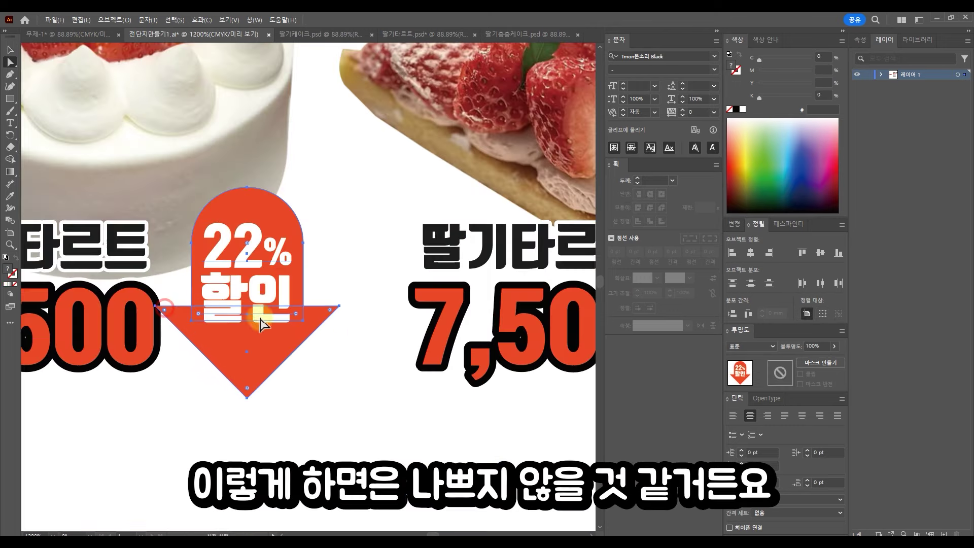
pyautogui.click(311, 244)
pyautogui.hotkey('ctrl', '-')
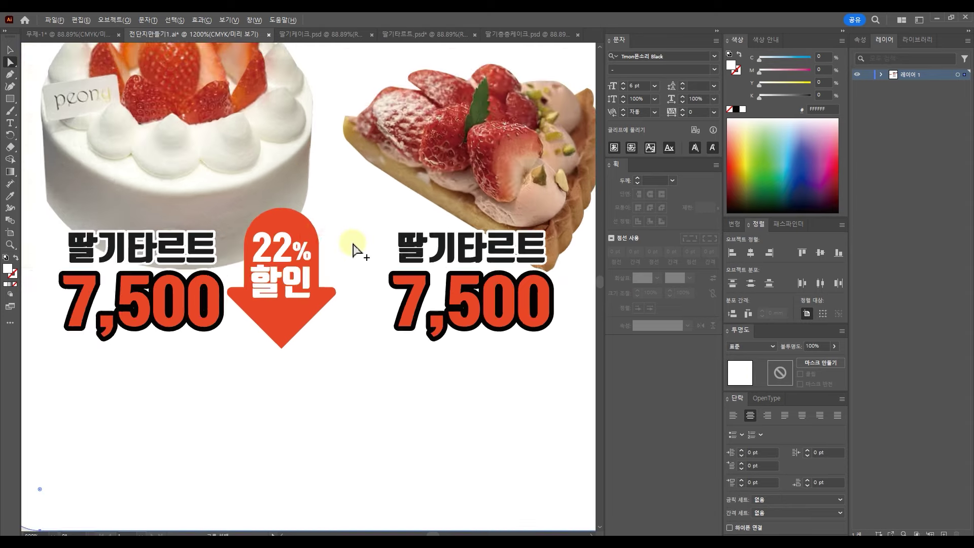
pyautogui.hotkey('ctrl', '-')
pyautogui.press('v')
pyautogui.moveTo(185, 312); pyautogui.dragTo(361, 307)
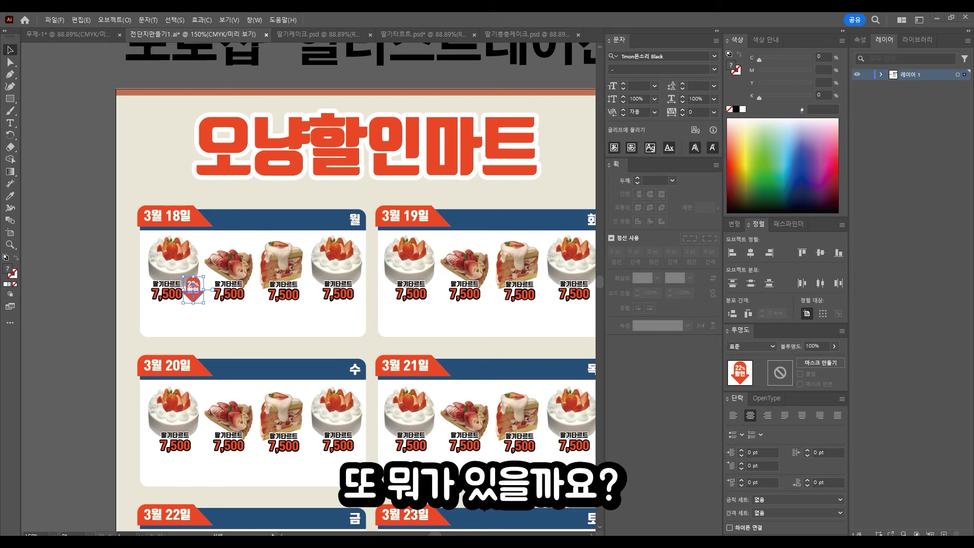
# Step: Fill the 3월 24일 card with copies of the eight priced cakes from the 3월 22일 and 3월 23일 cards
pyautogui.moveTo(435, 291); pyautogui.dragTo(364, 274)
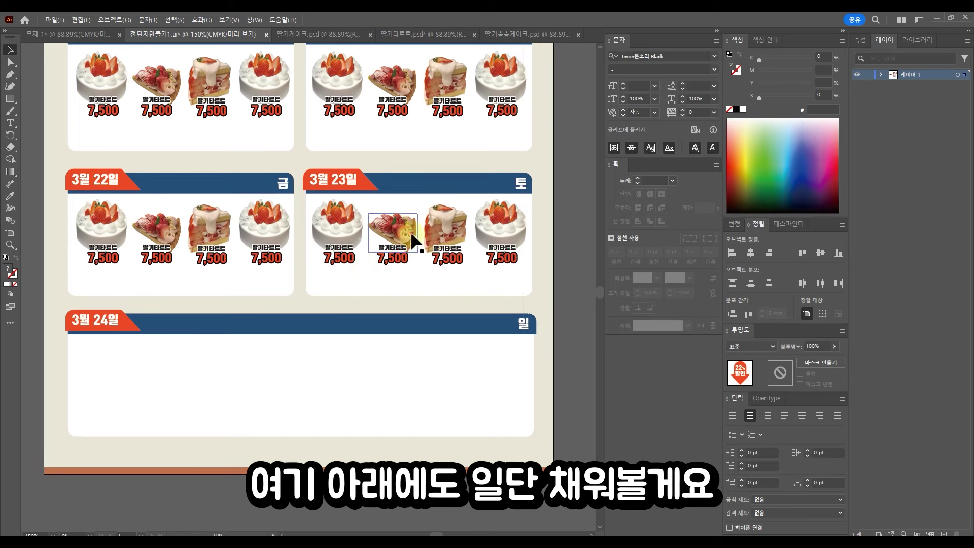
pyautogui.click(412, 234)
pyautogui.moveTo(573, 276); pyautogui.dragTo(478, 245)
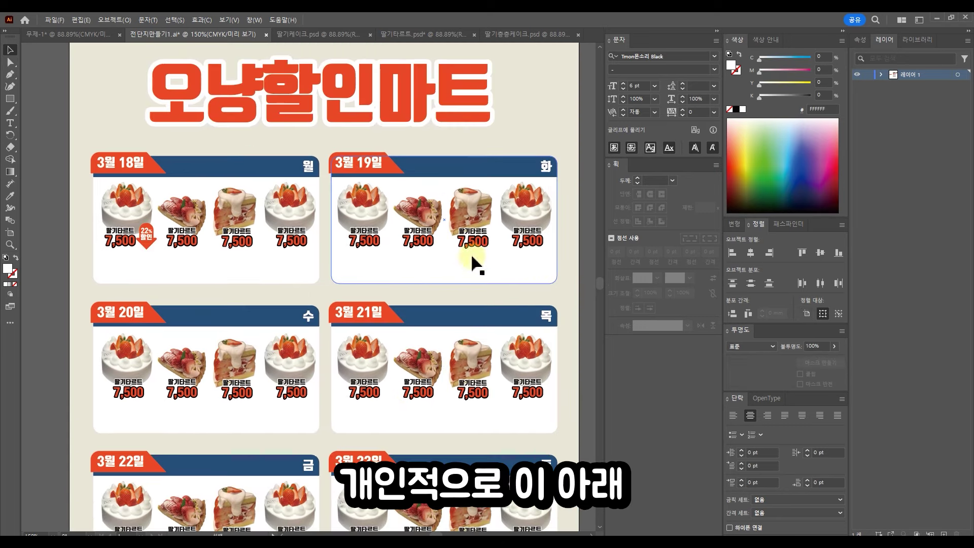
# Step: Group all the daily cards with their contents and enter the group for editing
pyautogui.click(472, 259)
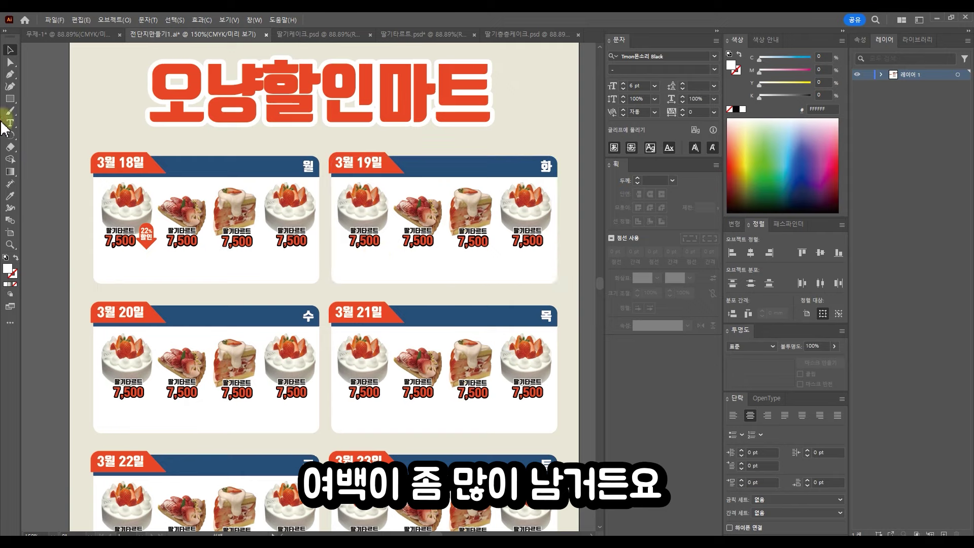
pyautogui.click(10, 61)
pyautogui.click(235, 311)
pyautogui.scroll(-1, 251, 317)
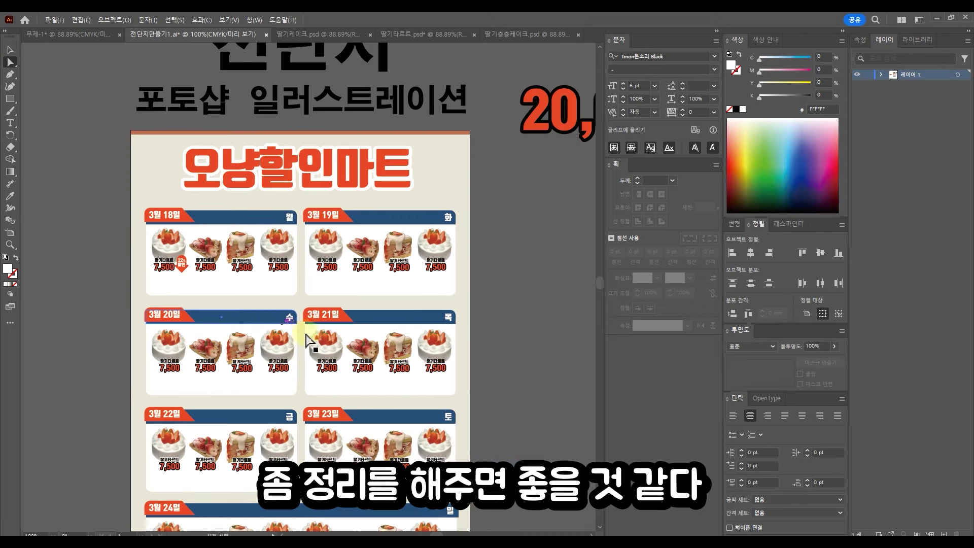
pyautogui.moveTo(307, 340); pyautogui.dragTo(307, 258)
pyautogui.click(10, 49)
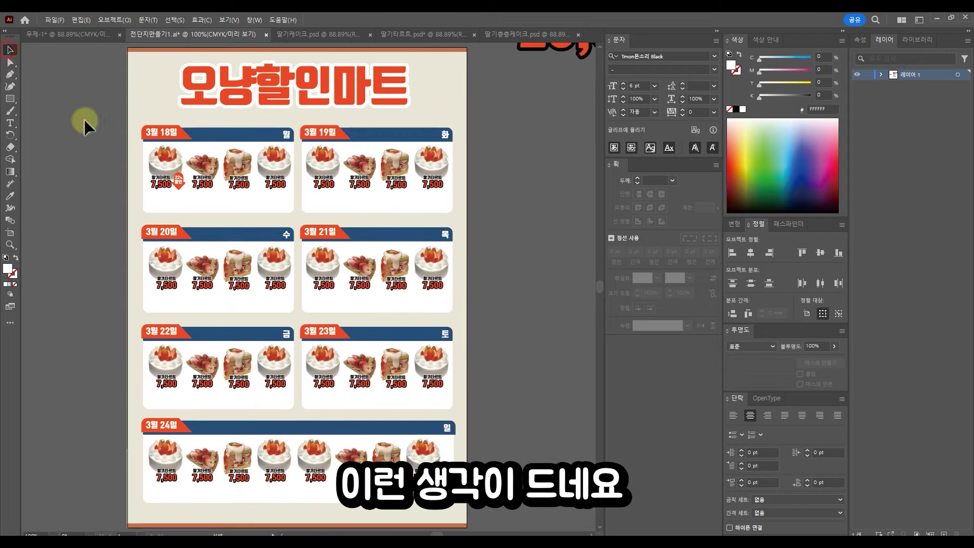
pyautogui.click(217, 137)
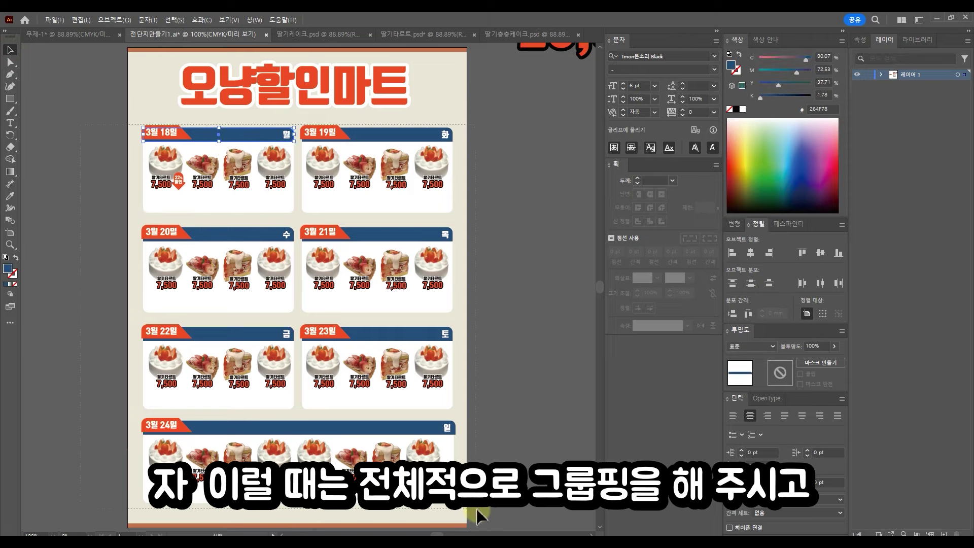
pyautogui.hotkey('ctrl', 'a')
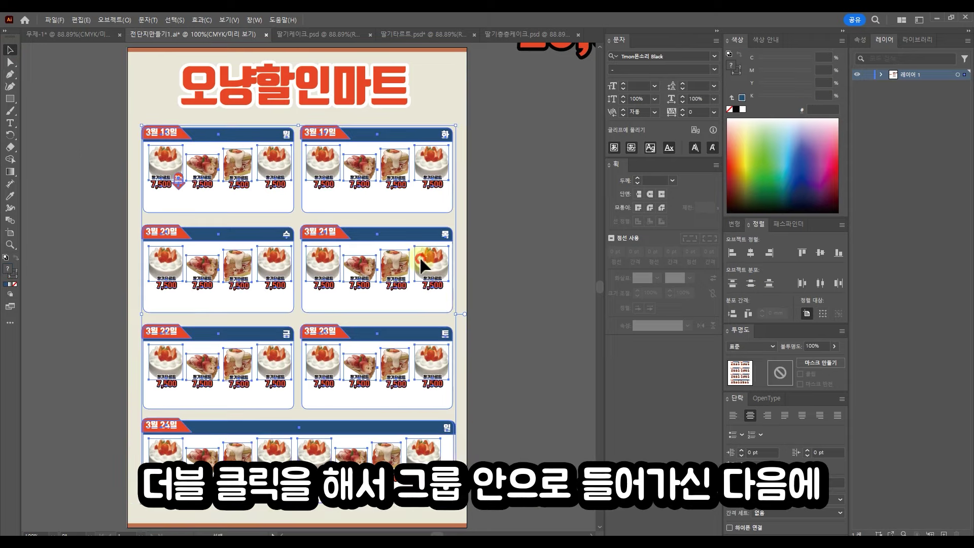
pyautogui.doubleClick(422, 265)
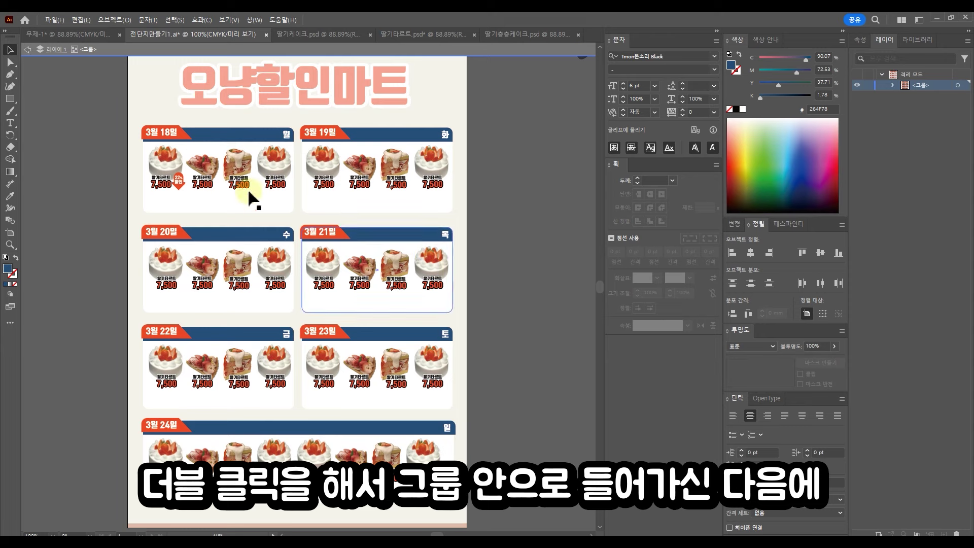
# Step: Shorten the white boxes of all seven cards together by raising their bottom anchor points to just below the prices
pyautogui.click(9, 62)
pyautogui.moveTo(109, 203); pyautogui.dragTo(472, 215)
pyautogui.moveTo(469, 324); pyautogui.dragTo(108, 299)
pyautogui.moveTo(120, 401); pyautogui.dragTo(483, 420)
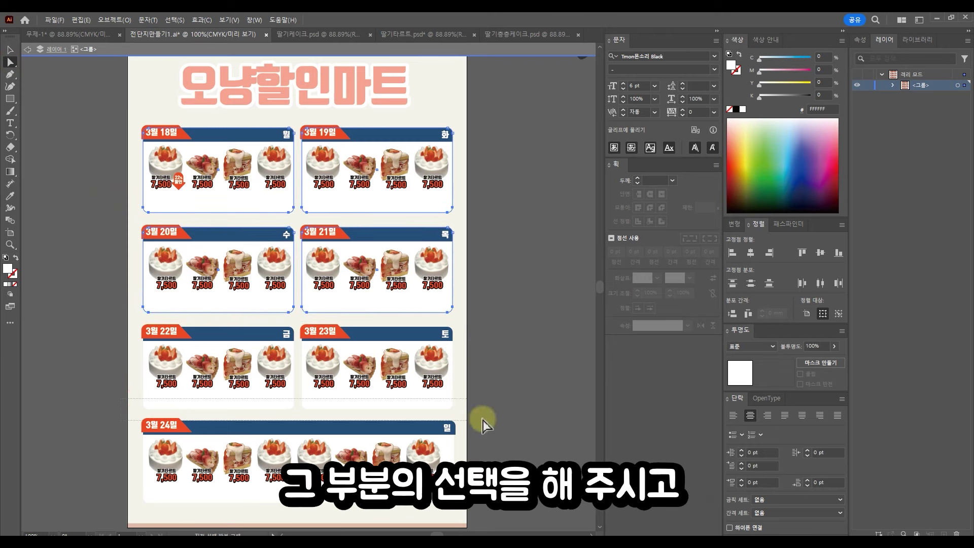
pyautogui.moveTo(467, 517); pyautogui.dragTo(101, 475)
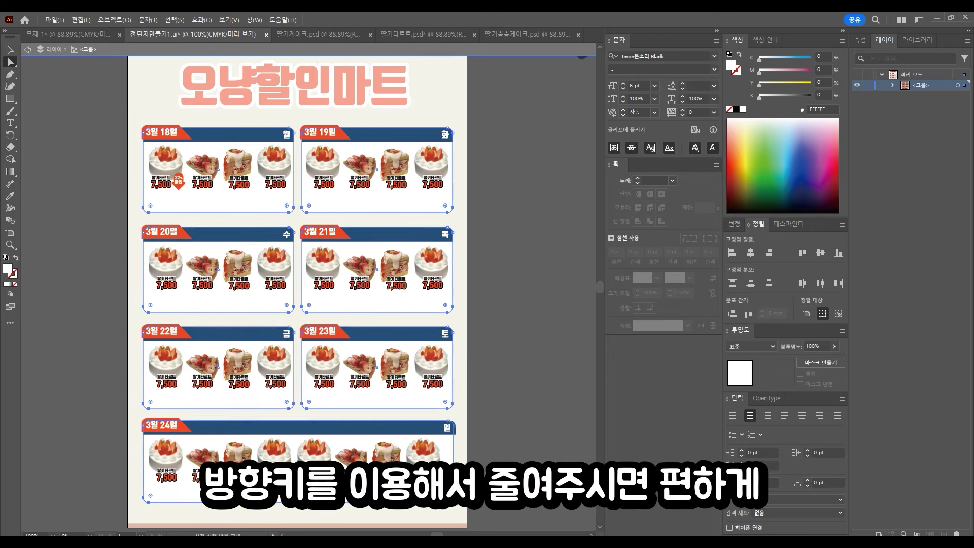
pyautogui.hotkey('shift', 'Up')
pyautogui.hotkey('shift', 'Up')
pyautogui.hotkey('shift', 'Up')
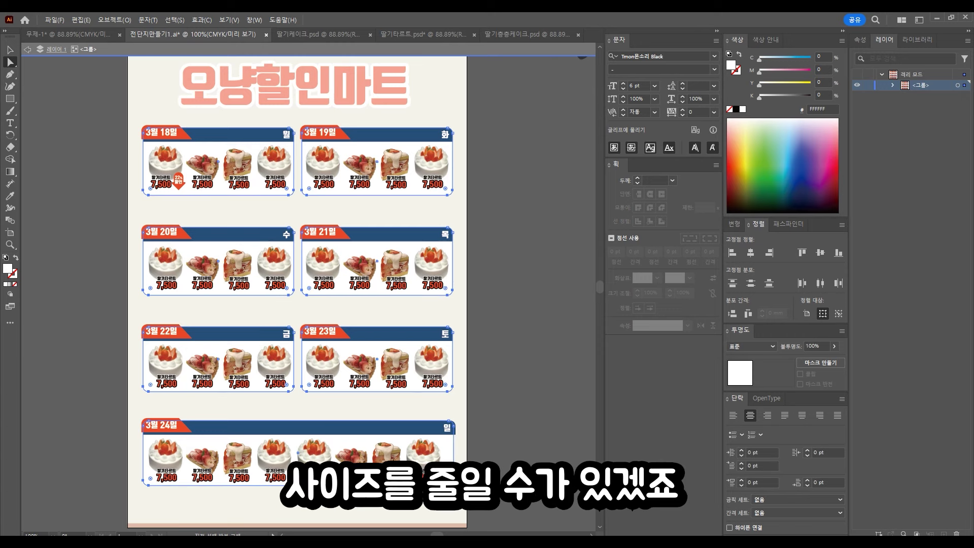
pyautogui.hotkey('shift', 'Down')
pyautogui.press('Up')
pyautogui.press('Up')
pyautogui.press('Up')
pyautogui.press('Up')
pyautogui.press('Up')
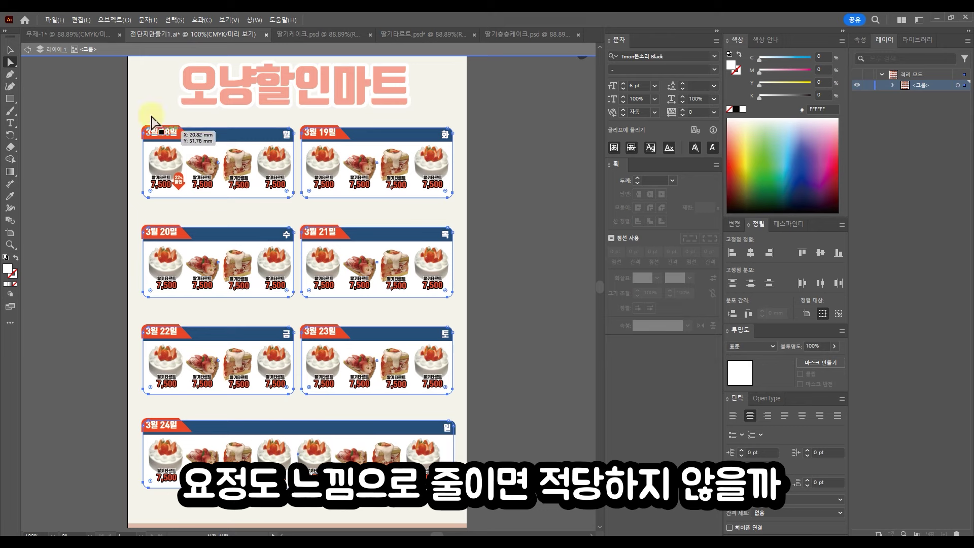
# Step: Move the lower card rows up to close the gaps, and shift the whole card group down to free space under the title
pyautogui.click(9, 49)
pyautogui.click(130, 217)
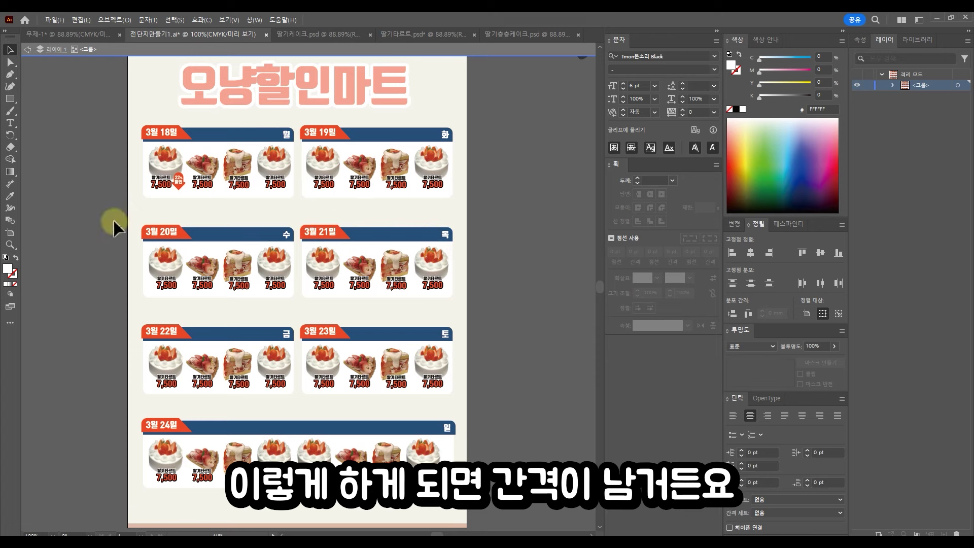
pyautogui.moveTo(111, 219); pyautogui.dragTo(403, 254)
pyautogui.moveTo(96, 312); pyautogui.dragTo(474, 405)
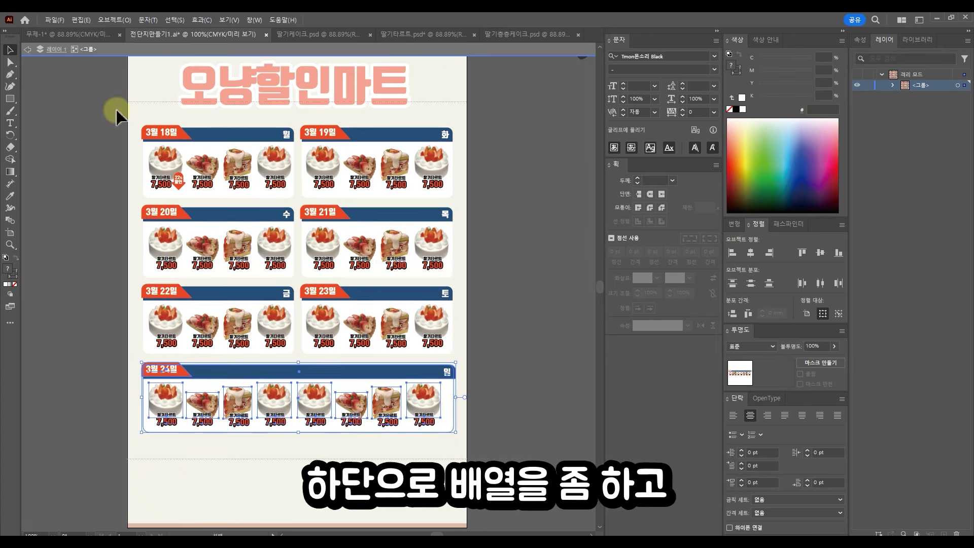
pyautogui.scroll(-3, 348, 178)
pyautogui.moveTo(348, 178); pyautogui.dragTo(351, 254)
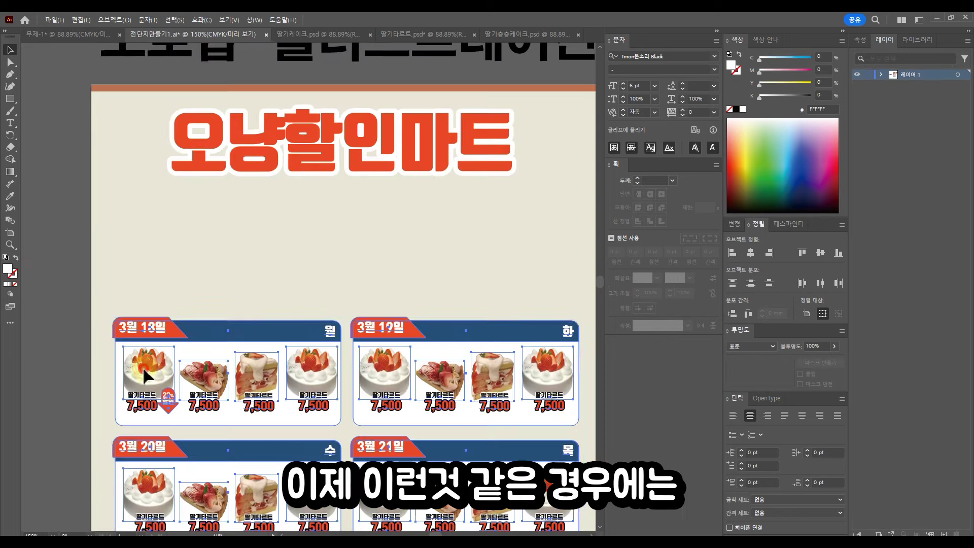
# Step: Copy the first cake image from the 3월 18일 card and enlarge it in the empty area above that card
pyautogui.click(147, 388)
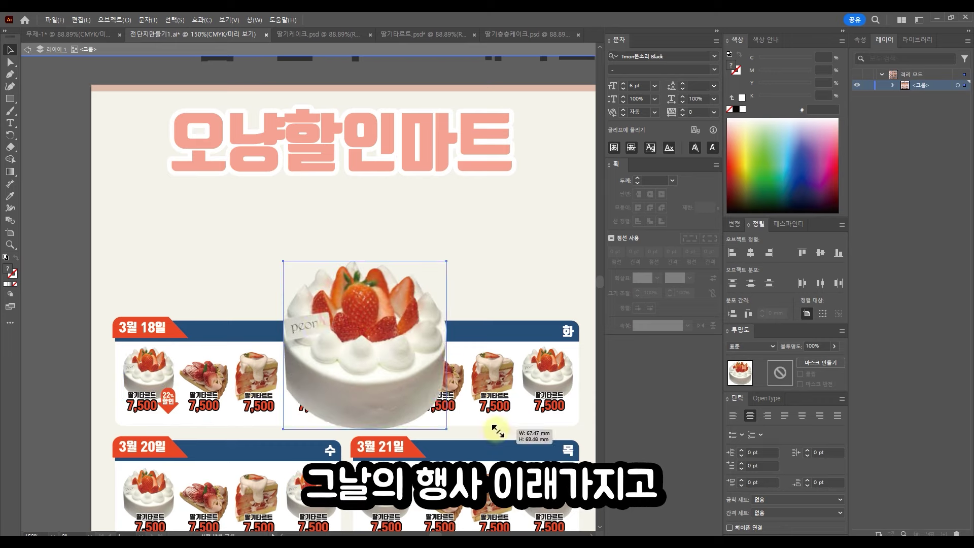
pyautogui.moveTo(495, 430); pyautogui.dragTo(494, 428)
pyautogui.moveTo(319, 325); pyautogui.dragTo(144, 170)
pyautogui.moveTo(273, 276); pyautogui.dragTo(319, 317)
pyautogui.click(344, 249)
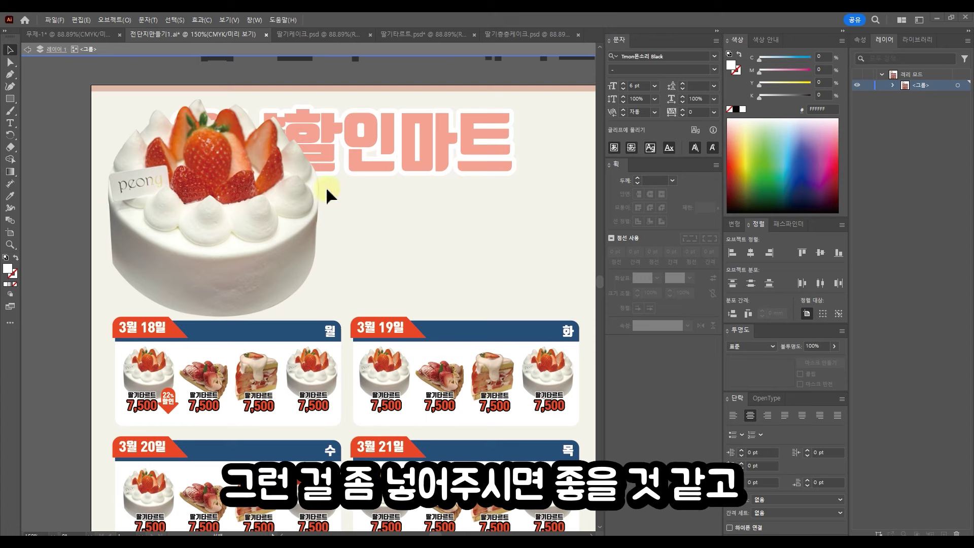
# Step: Shrink the 오냥할인마트 title slightly and position it to the right of the large cake
pyautogui.click(305, 216)
pyautogui.moveTo(319, 100); pyautogui.dragTo(287, 134)
pyautogui.doubleClick(392, 150)
pyautogui.click(434, 162)
pyautogui.click(528, 159)
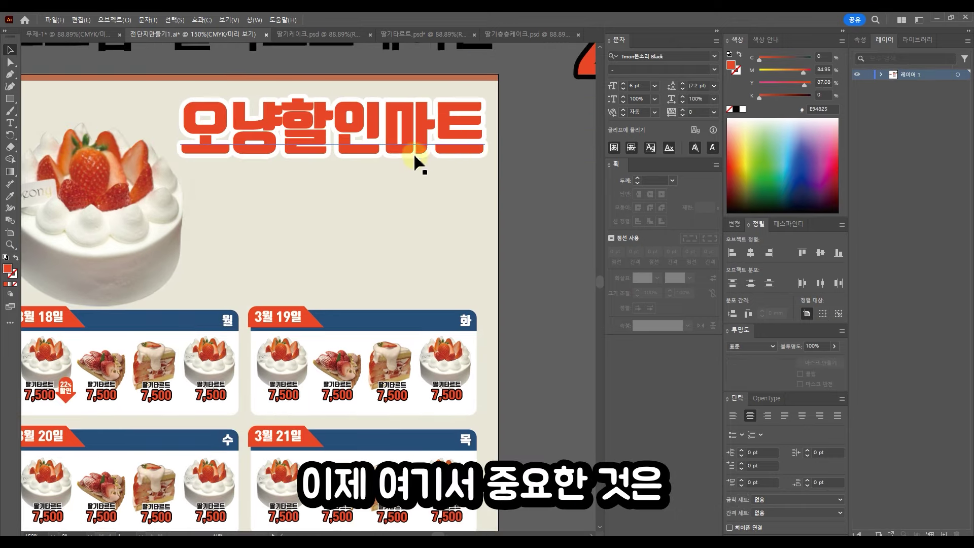
# Step: Duplicate the title directly below itself and replace the copy's text with 3월18일~3월24일까지
pyautogui.moveTo(382, 136); pyautogui.dragTo(422, 196)
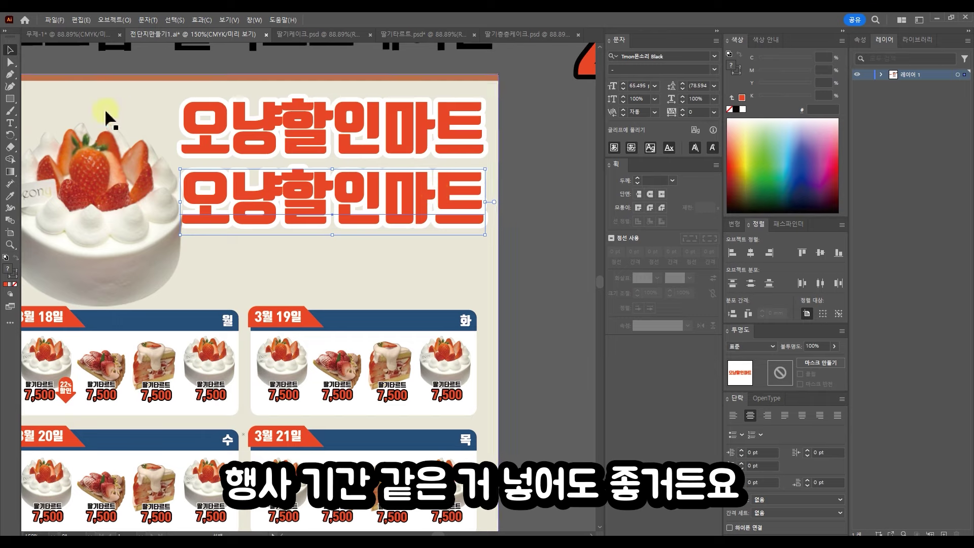
pyautogui.click(9, 123)
pyautogui.doubleClick(372, 204)
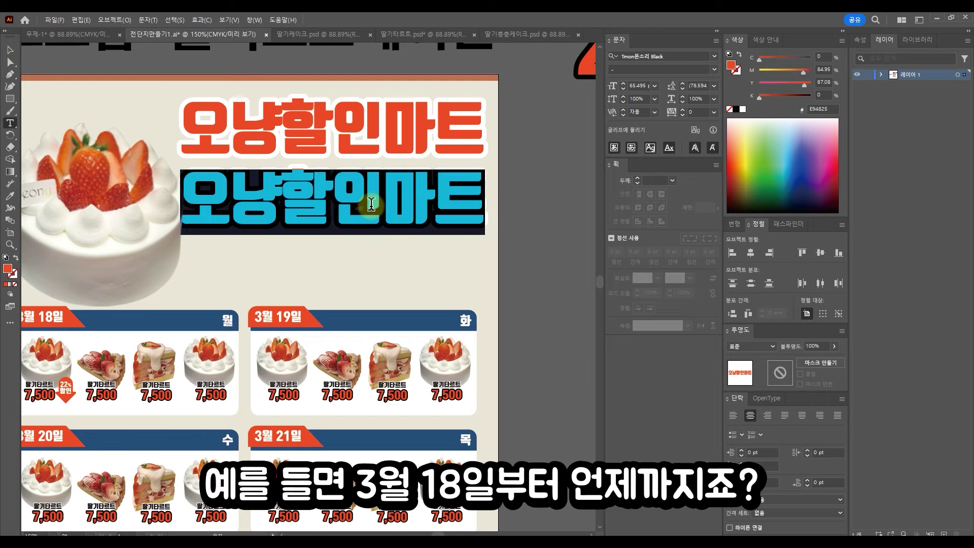
pyautogui.write('3월~18')
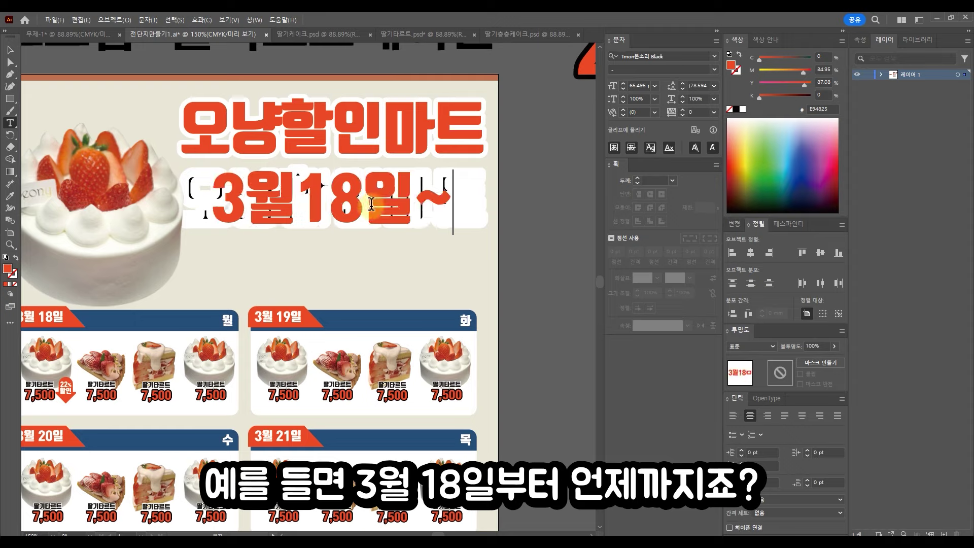
pyautogui.scroll(-6, 382, 233)
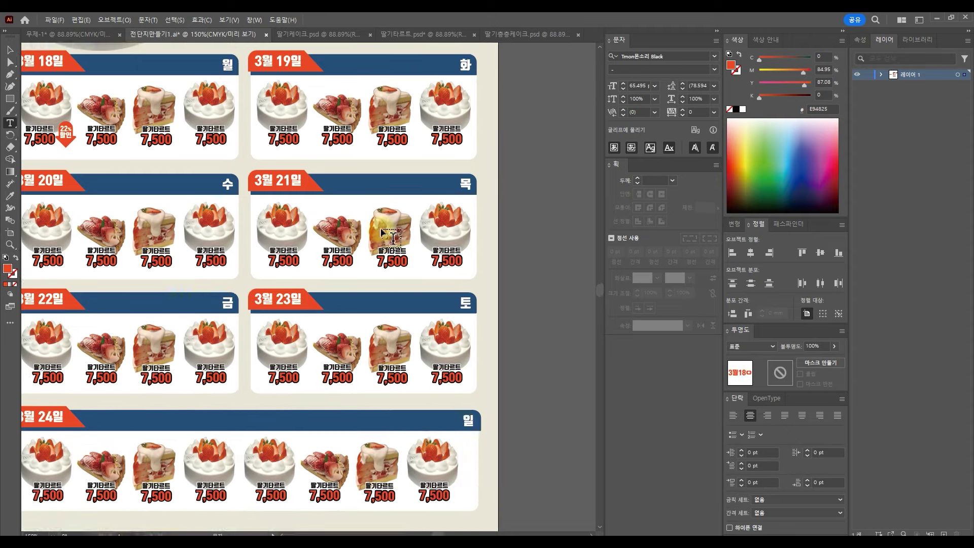
pyautogui.scroll(5, 394, 238)
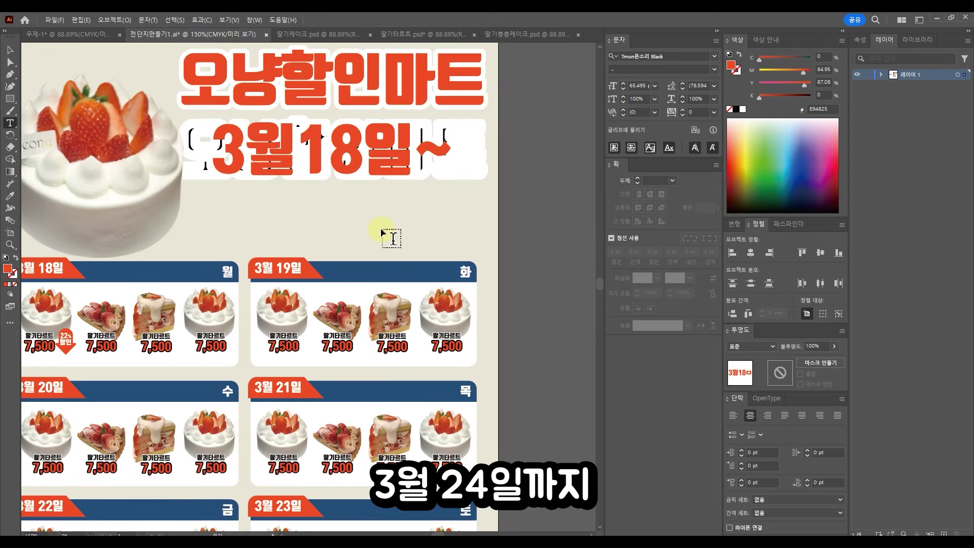
pyautogui.write('3월24일까지')
# Step: Shrink the 3월18일~3월24일까지 text and place it centred directly under the 오냥할인마트 title
pyautogui.click(10, 50)
pyautogui.moveTo(514, 209); pyautogui.dragTo(360, 285)
pyautogui.moveTo(349, 216); pyautogui.dragTo(350, 252)
pyautogui.keyDown('shift'); pyautogui.click(364, 217); pyautogui.keyUp('shift')
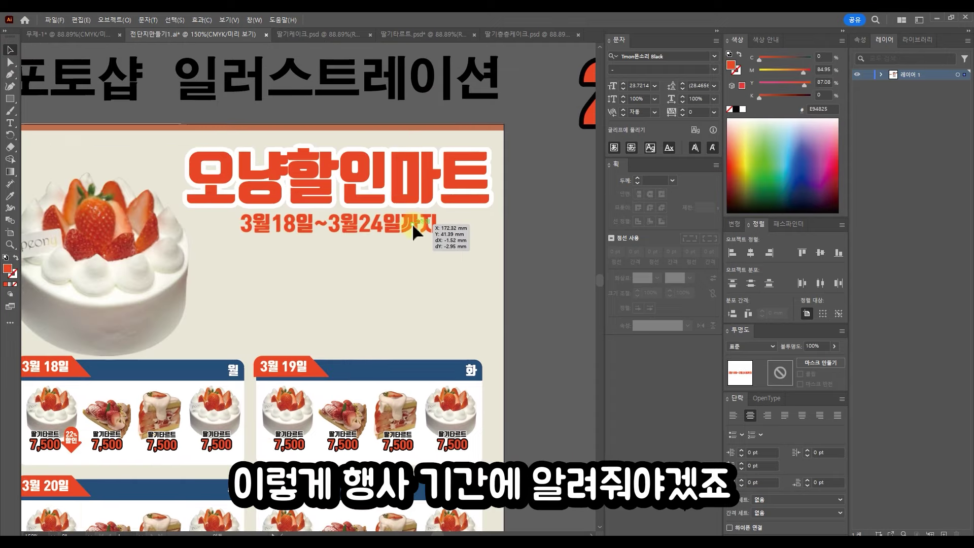
pyautogui.moveTo(429, 238); pyautogui.dragTo(432, 242)
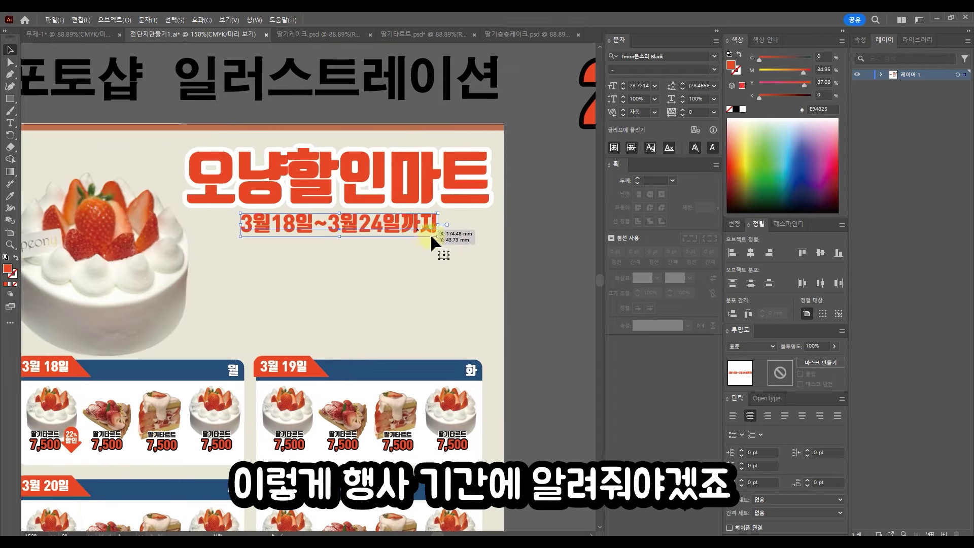
# Step: Recolour the event period text to near-black, #232323
pyautogui.click(10, 195)
pyautogui.click(129, 369)
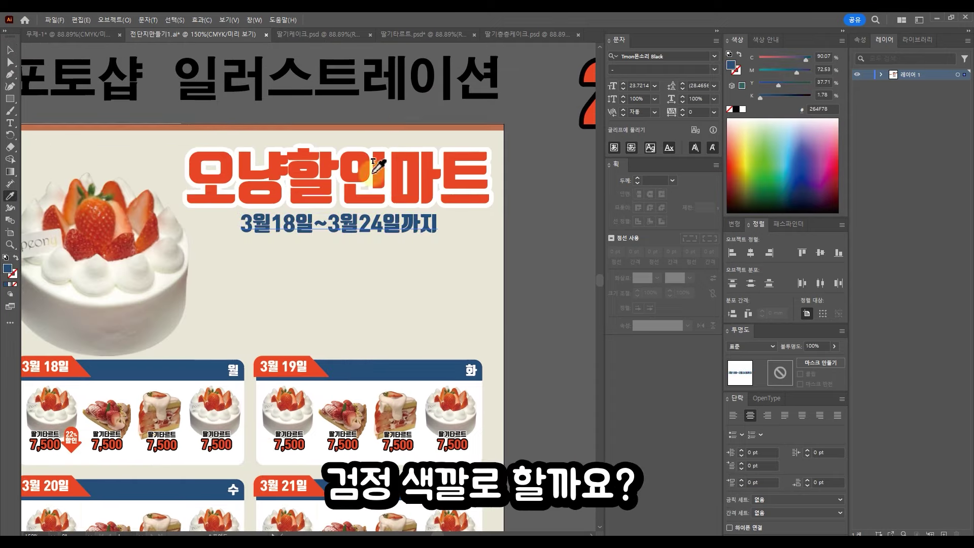
pyautogui.doubleClick(8, 269)
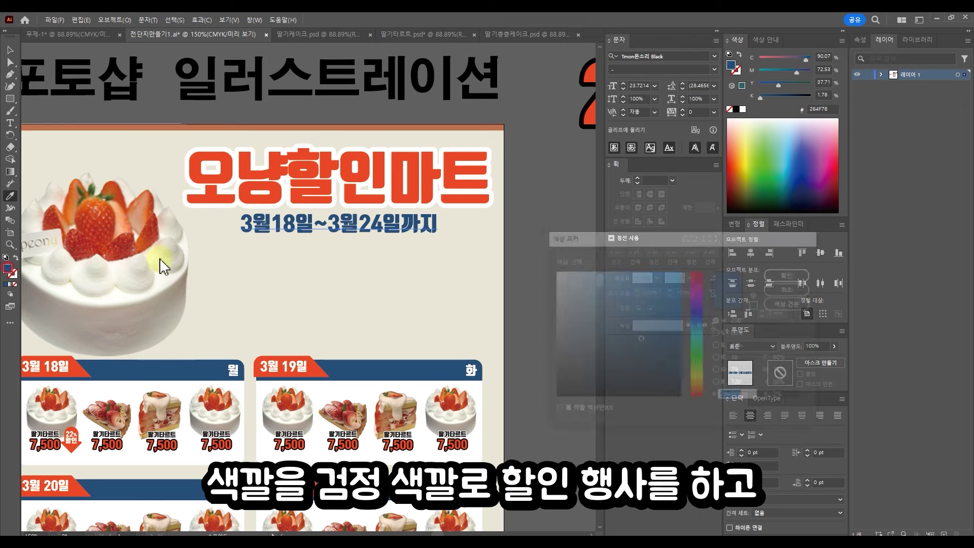
pyautogui.click(553, 381)
pyautogui.click(778, 277)
pyautogui.press('v')
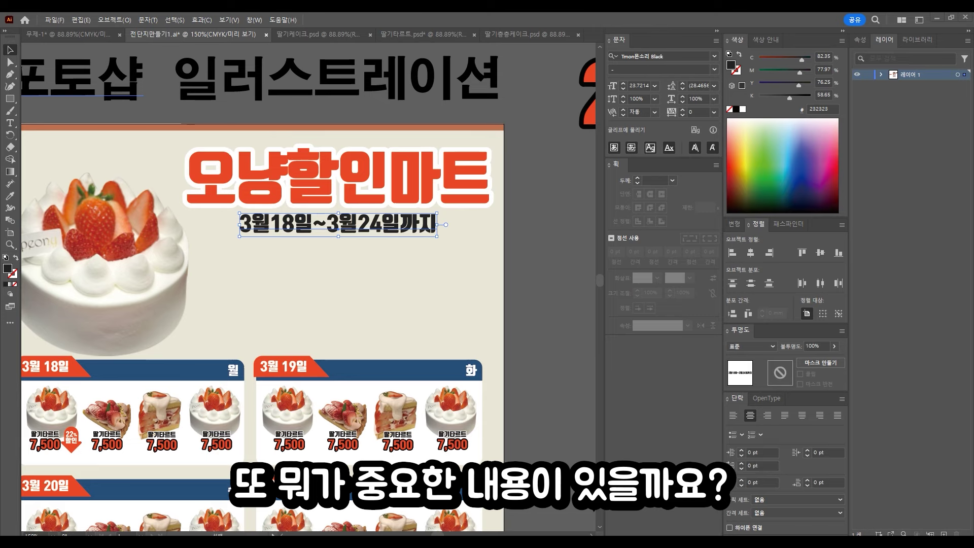
# Step: Copy the 생딸기 케이크 1호 20,000 label from the cakes outside the flyer onto the lower right of the large cake and enlarge it
pyautogui.click(324, 242)
pyautogui.moveTo(96, 266); pyautogui.dragTo(569, 329)
pyautogui.moveTo(541, 255); pyautogui.dragTo(2, 291)
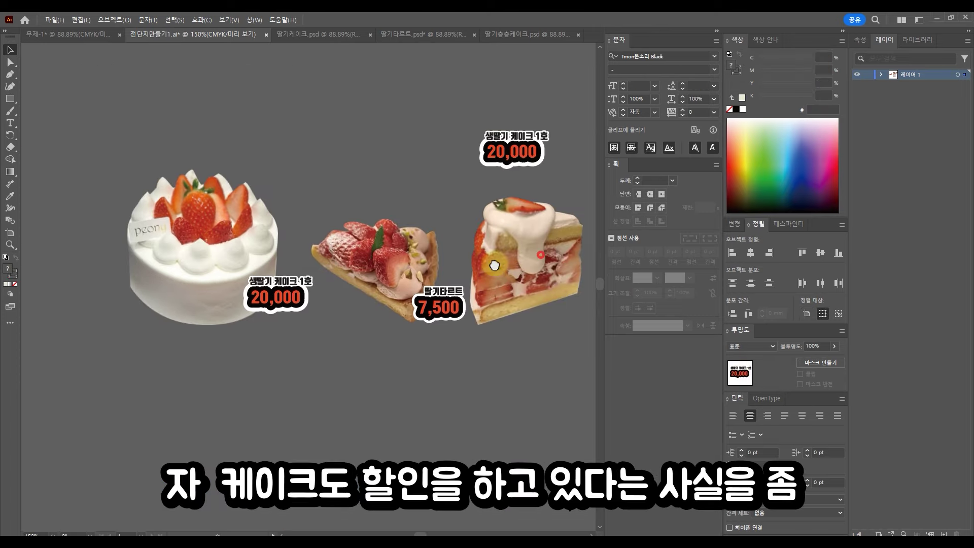
pyautogui.moveTo(30, 185); pyautogui.dragTo(346, 284)
pyautogui.moveTo(287, 269); pyautogui.dragTo(354, 289)
pyautogui.moveTo(421, 311); pyautogui.dragTo(383, 293)
pyautogui.moveTo(354, 279); pyautogui.dragTo(386, 299)
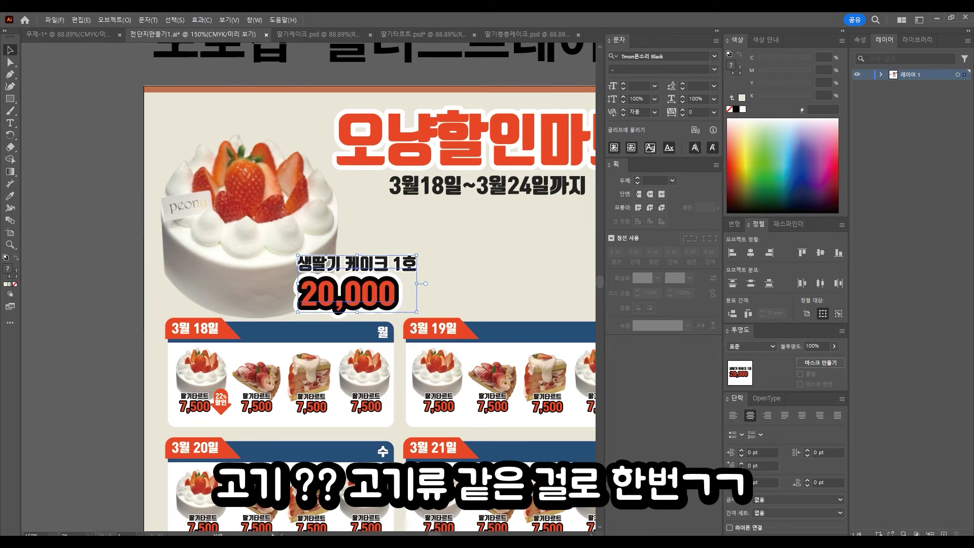
# Step: Replace the product name in the large cake's label with 양념돼지고기(국내산 200g)
pyautogui.click(444, 235)
pyautogui.doubleClick(405, 262)
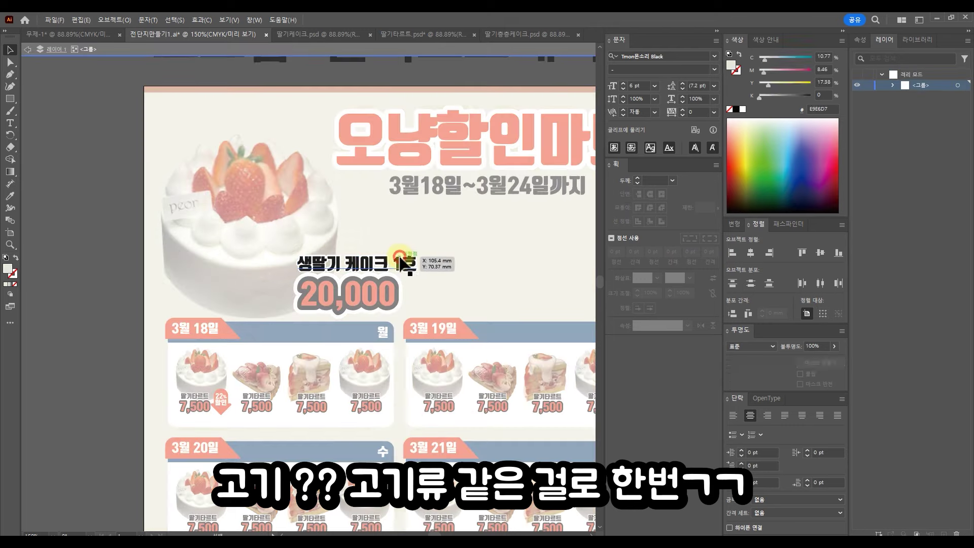
pyautogui.doubleClick(399, 262)
pyautogui.hotkey('ctrl', 'a')
pyautogui.write('돼직고기')
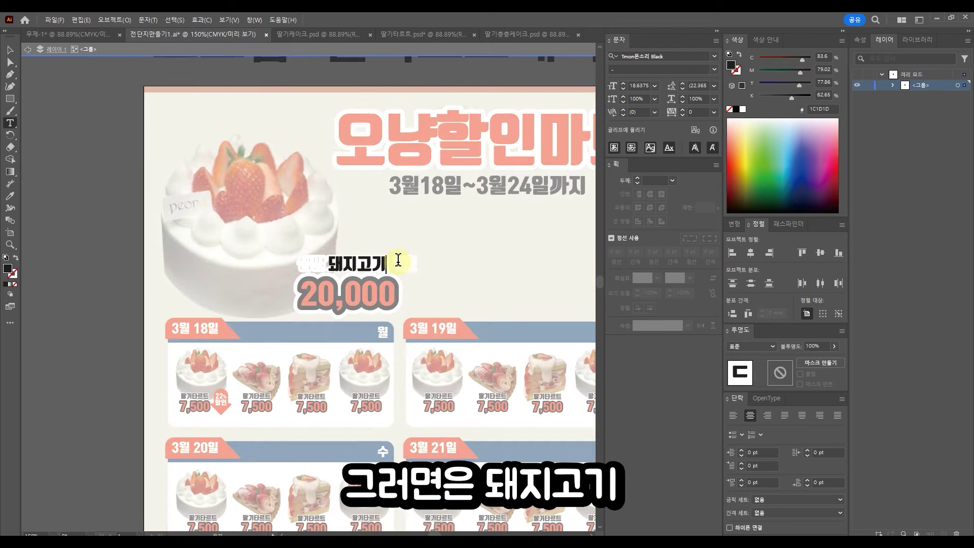
pyautogui.write(' 할인')
pyautogui.press('BackSpace')
pyautogui.press('BackSpace')
pyautogui.press('BackSpace')
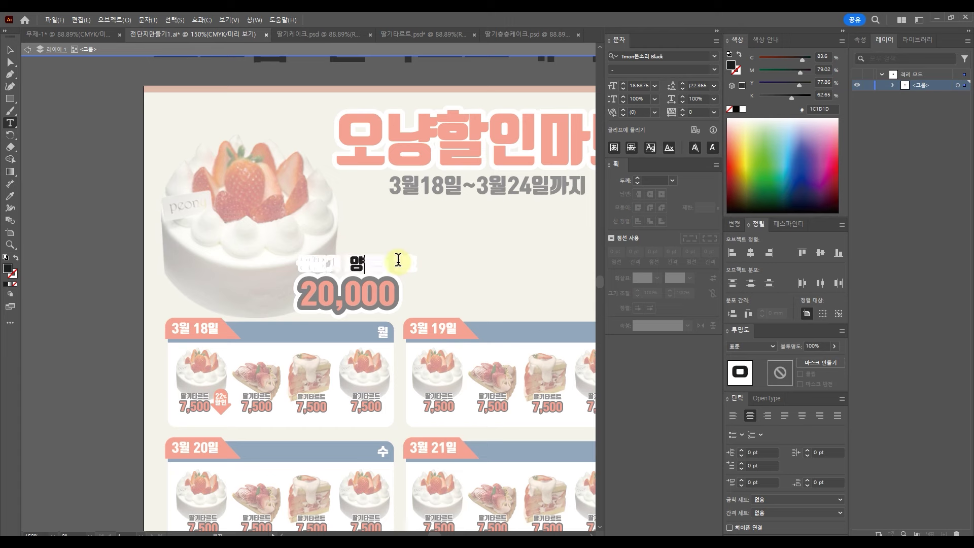
pyautogui.write('지고기')
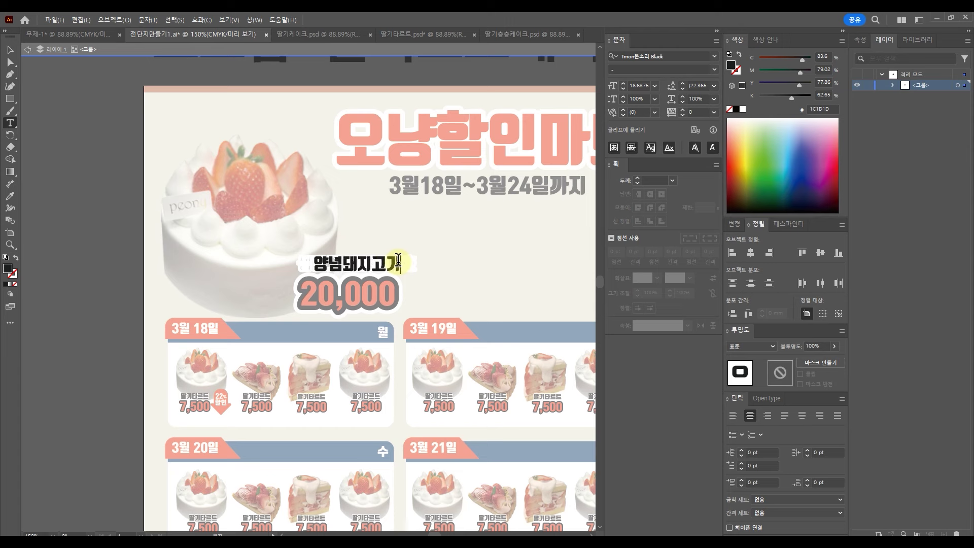
pyautogui.write('(국ㄴ')
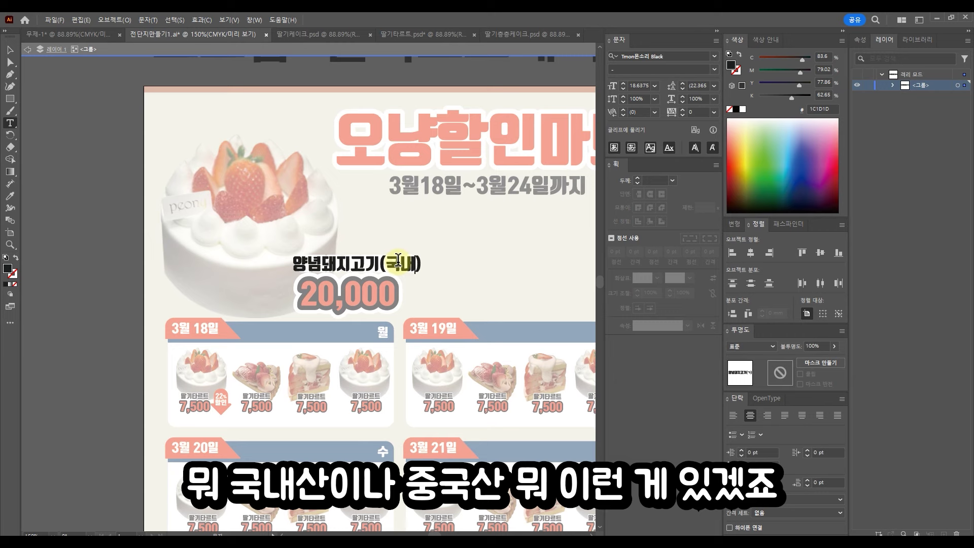
pyautogui.write('ㅐ산')
pyautogui.write(' 200g')
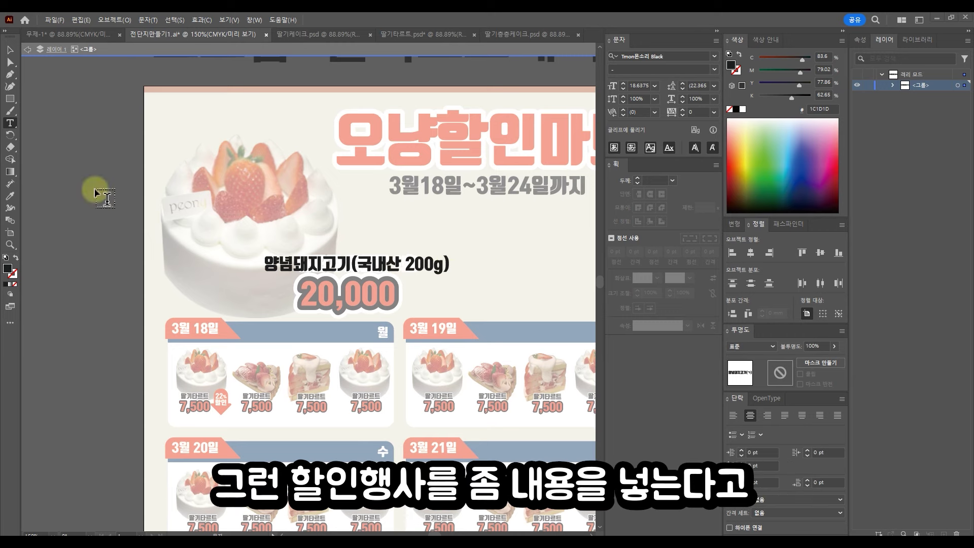
# Step: Split (국내산 200g) off the product name into its own smaller text and place it just after 양념돼지고기
pyautogui.moveTo(354, 260); pyautogui.dragTo(539, 261)
pyautogui.hotkey('ctrl', 'c')
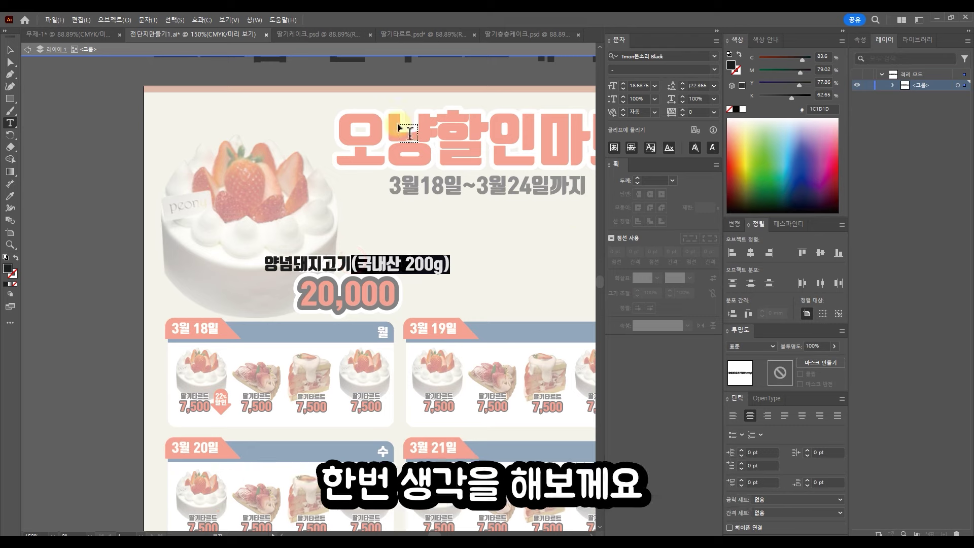
pyautogui.press('BackSpace')
pyautogui.click(14, 64)
pyautogui.doubleClick(377, 202)
pyautogui.click(10, 50)
pyautogui.hotkey('ctrl', 'v')
pyautogui.moveTo(342, 294); pyautogui.dragTo(460, 276)
pyautogui.scroll(3, 460, 276)
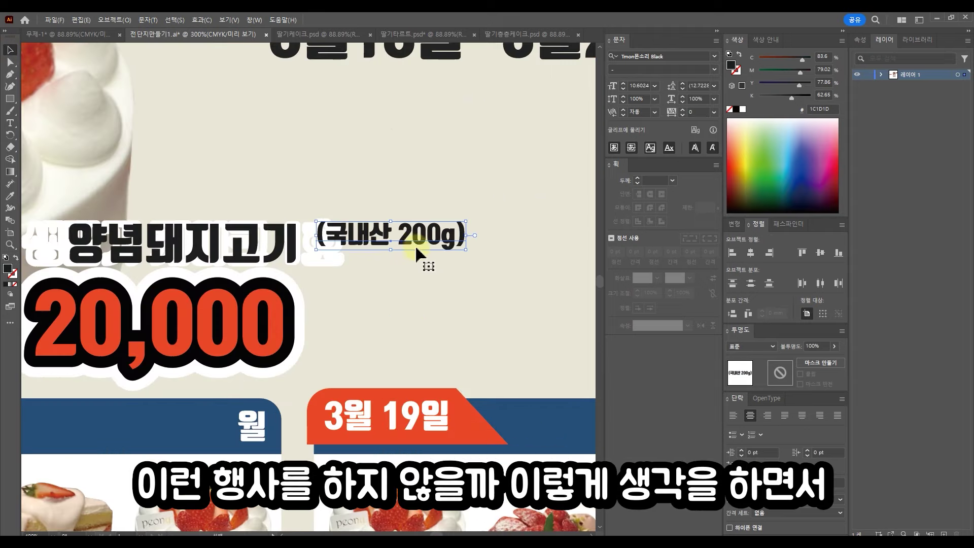
pyautogui.moveTo(383, 265); pyautogui.dragTo(494, 303)
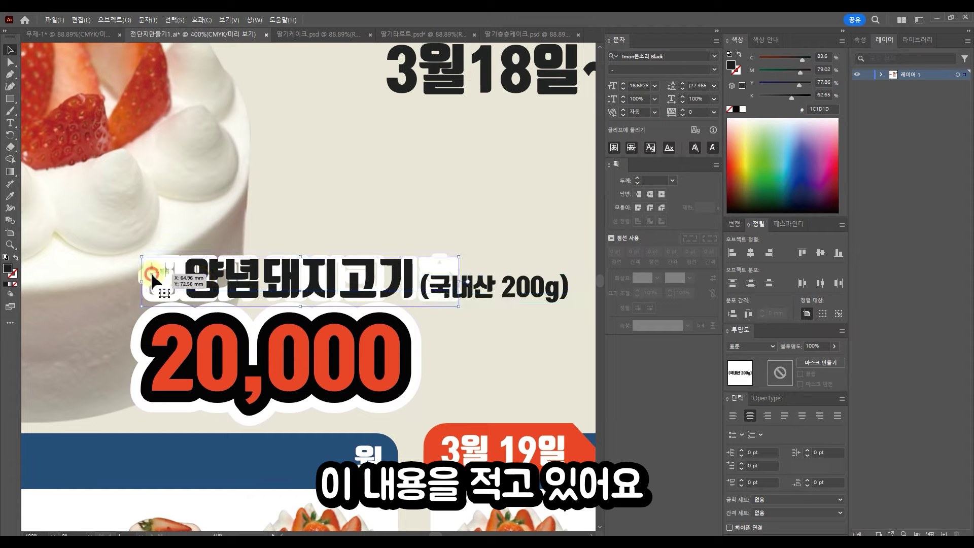
# Step: Match the white outline text to 양념돼지고기, and line up the name and (국내산 200g) above the price
pyautogui.doubleClick(170, 275)
pyautogui.click(10, 49)
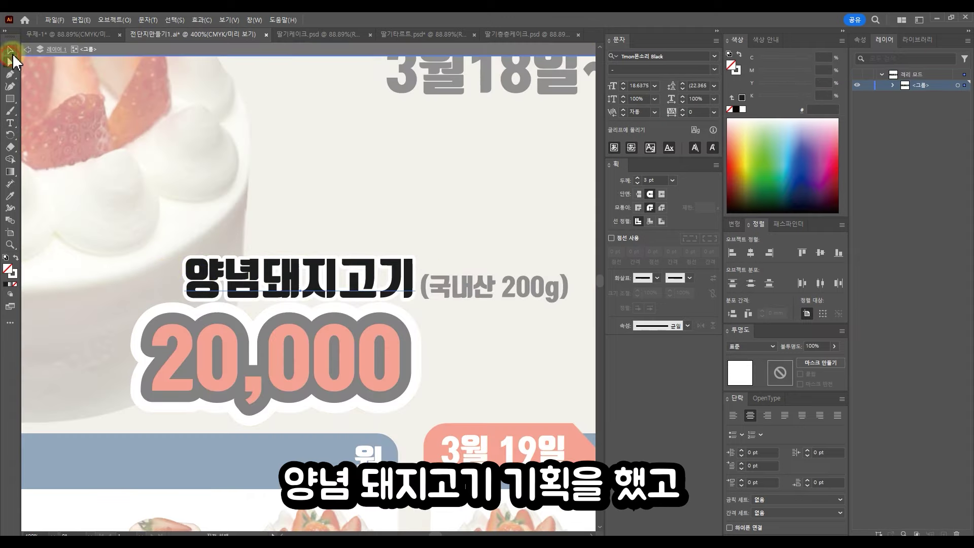
pyautogui.doubleClick(412, 182)
pyautogui.moveTo(406, 278); pyautogui.dragTo(358, 268)
pyautogui.scroll(-1, 489, 294)
pyautogui.moveTo(530, 292); pyautogui.dragTo(459, 359)
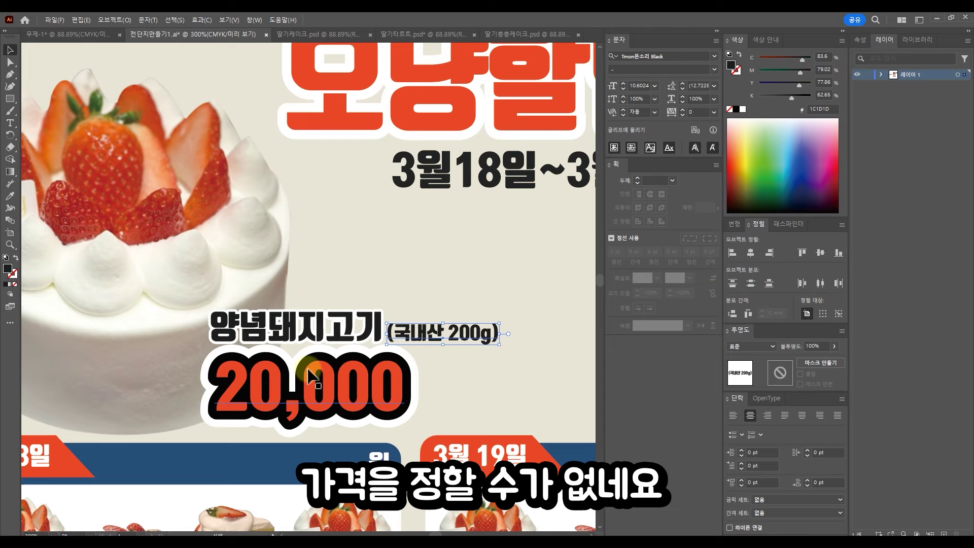
# Step: Copy the (국내산 200g) text below the 20,000 price and replace its wording with 국민,삼성,롯데카드로 결제시 20%추가할인
pyautogui.scroll(-1, 422, 311)
pyautogui.moveTo(359, 323)
pyautogui.mouseDown()
pyautogui.moveTo(453, 353)
pyautogui.moveTo(448, 330)
pyautogui.moveTo(380, 300)
pyautogui.moveTo(365, 299)
pyautogui.moveTo(365, 334)
pyautogui.mouseUp()
pyautogui.moveTo(448, 336); pyautogui.dragTo(320, 401)
pyautogui.doubleClick(325, 399)
pyautogui.hotkey('ctrl', 'a')
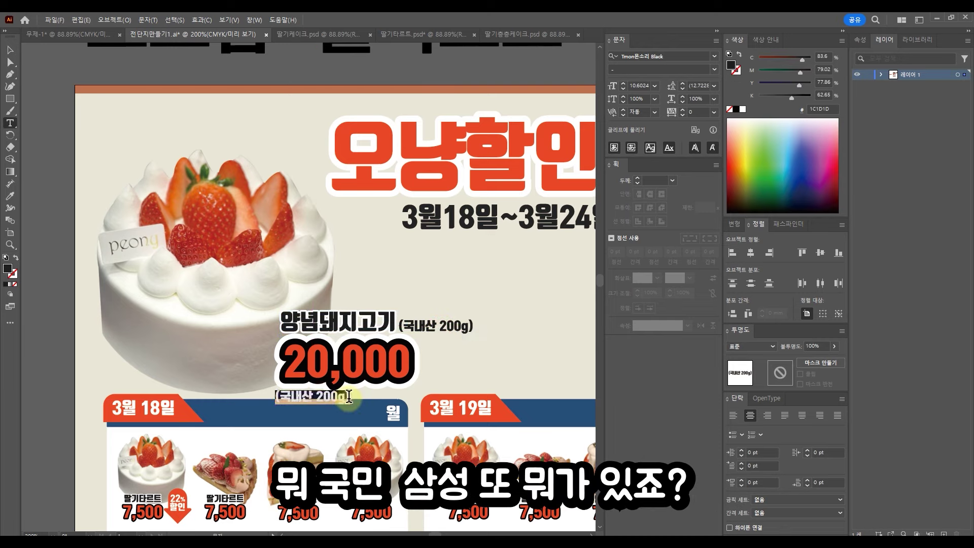
pyautogui.write('국미')
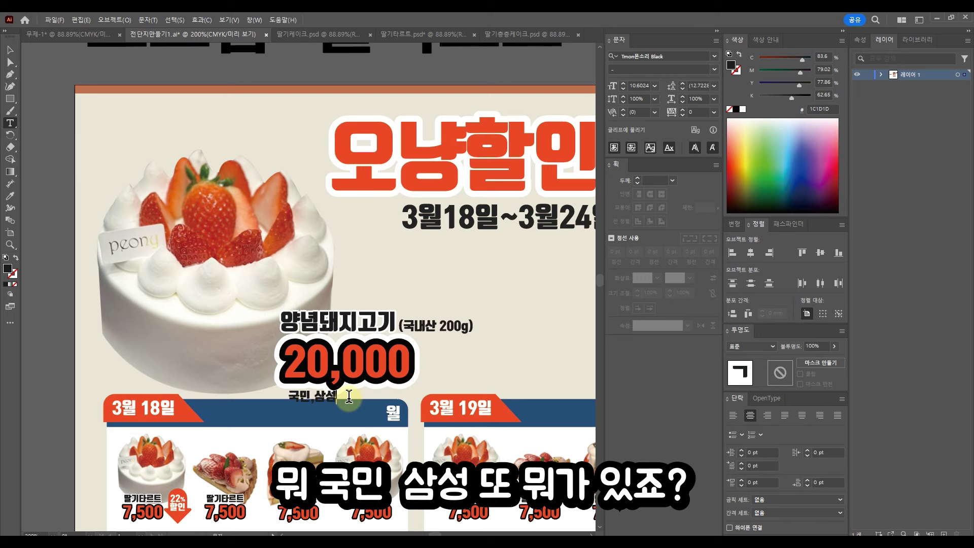
pyautogui.write(',삼성, 롯데카드로 결제시')
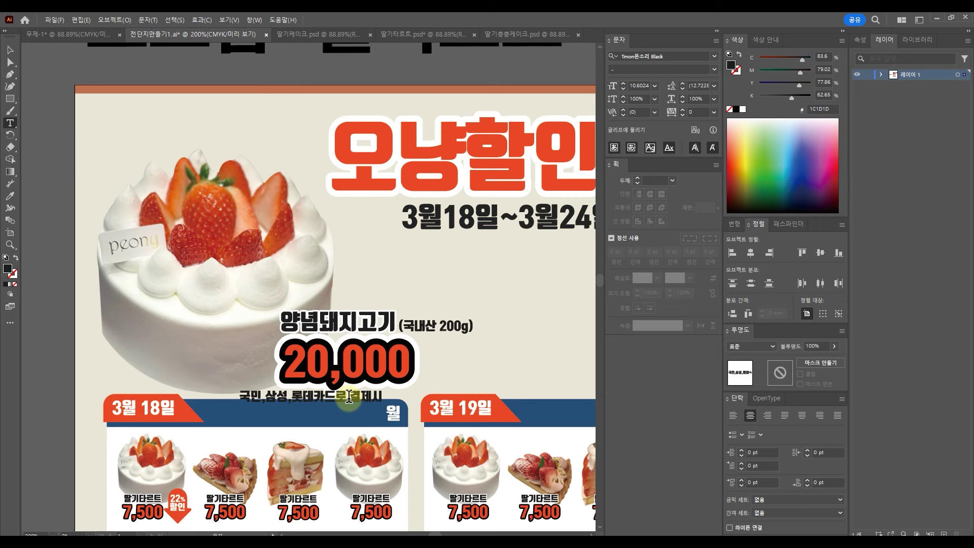
pyautogui.write(' 20%추가할')
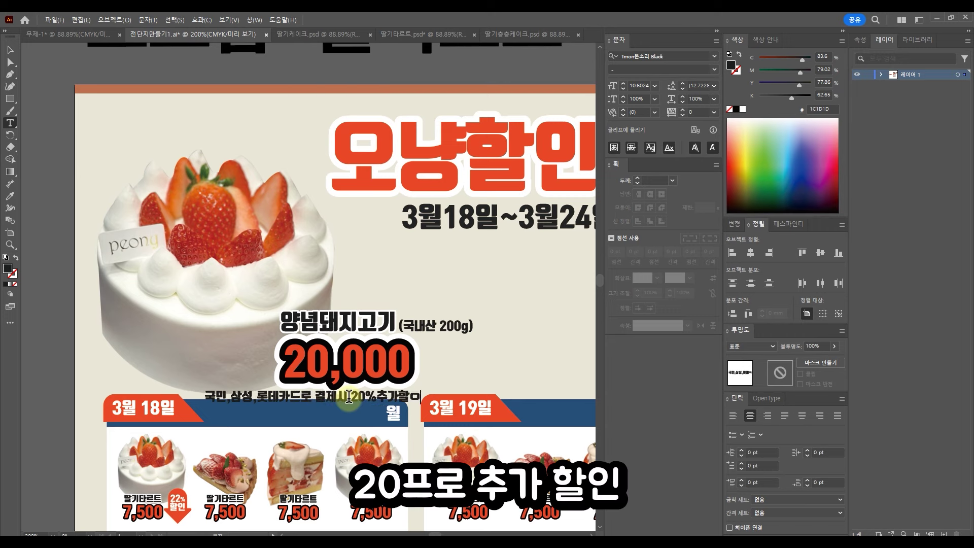
pyautogui.write('인')
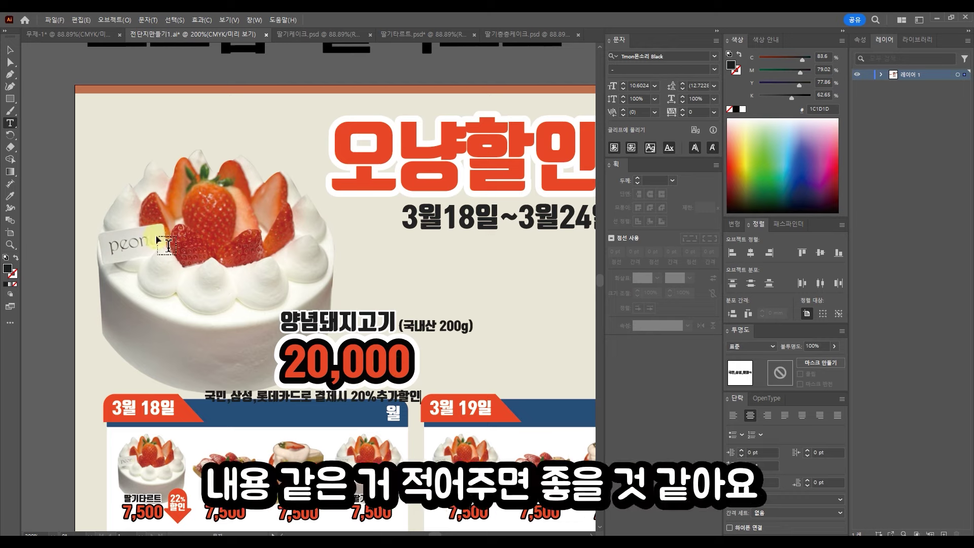
# Step: Shrink the card payment note to the price's width, then reposition the whole pork label and scale it down slightly
pyautogui.click(9, 49)
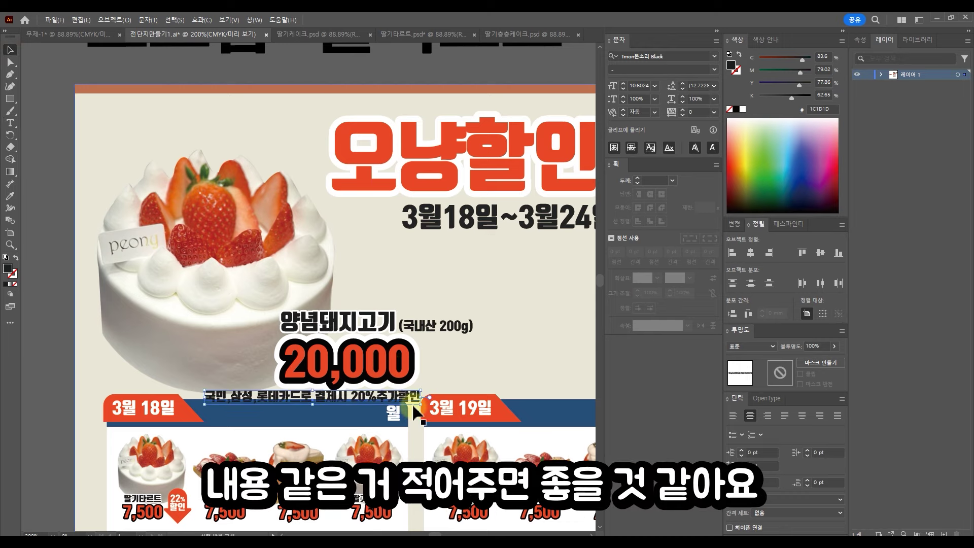
pyautogui.moveTo(417, 401); pyautogui.dragTo(385, 398)
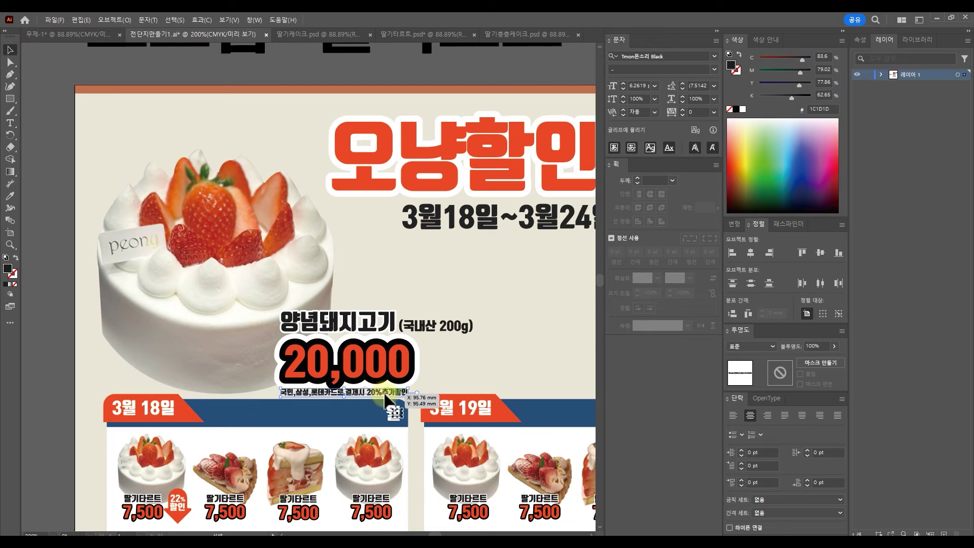
pyautogui.keyDown('shift'); pyautogui.click(401, 363); pyautogui.keyUp('shift')
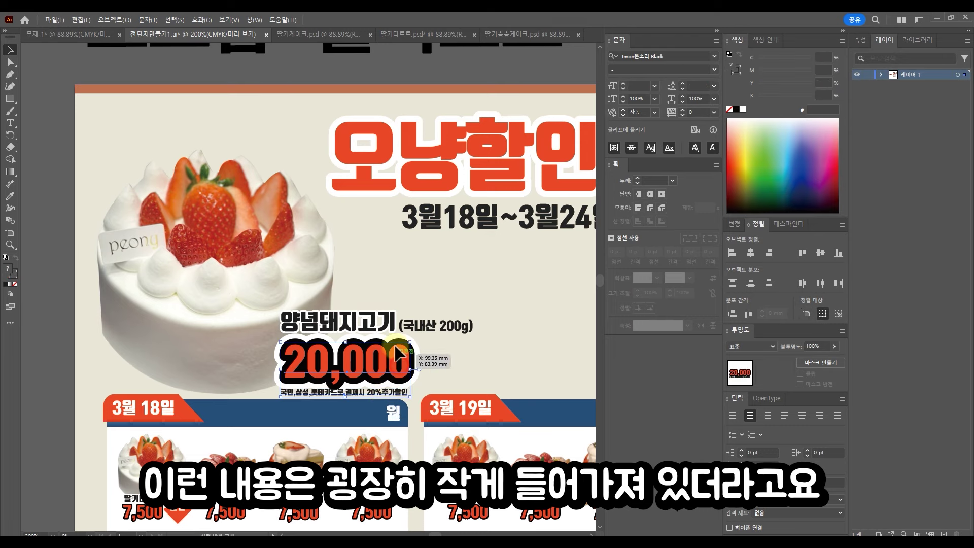
pyautogui.keyDown('shift'); pyautogui.click(392, 321); pyautogui.keyUp('shift')
pyautogui.moveTo(432, 326); pyautogui.dragTo(428, 312)
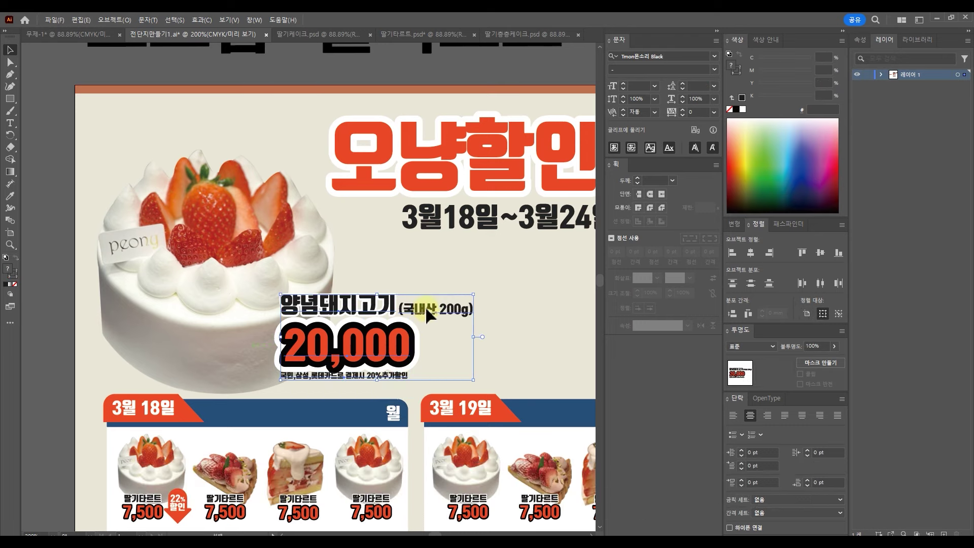
pyautogui.moveTo(375, 352)
pyautogui.mouseDown()
pyautogui.moveTo(384, 376)
pyautogui.moveTo(378, 367)
pyautogui.mouseUp()
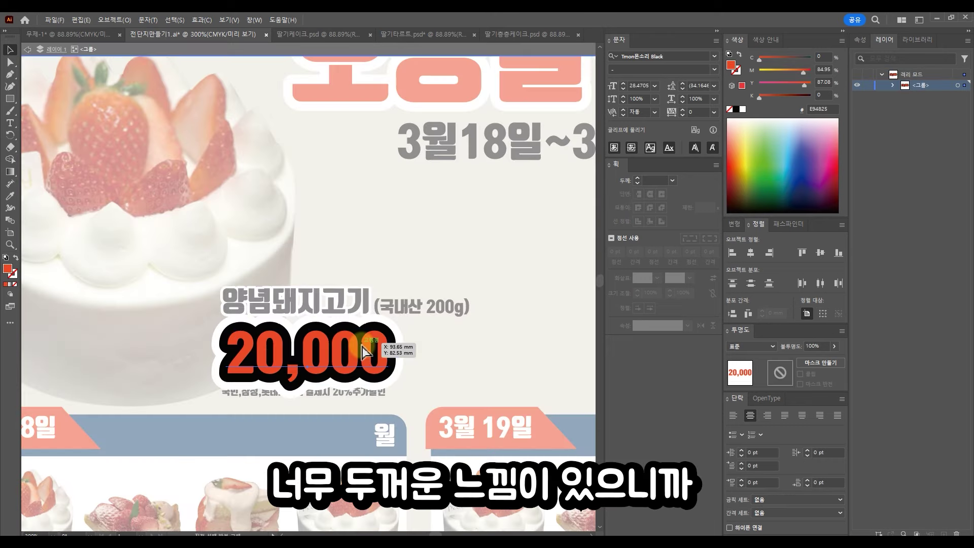
# Step: Thin the outlines around the 20,000 price, setting a stroke weight of 10 pt
pyautogui.hotkey('ctrl', '[')
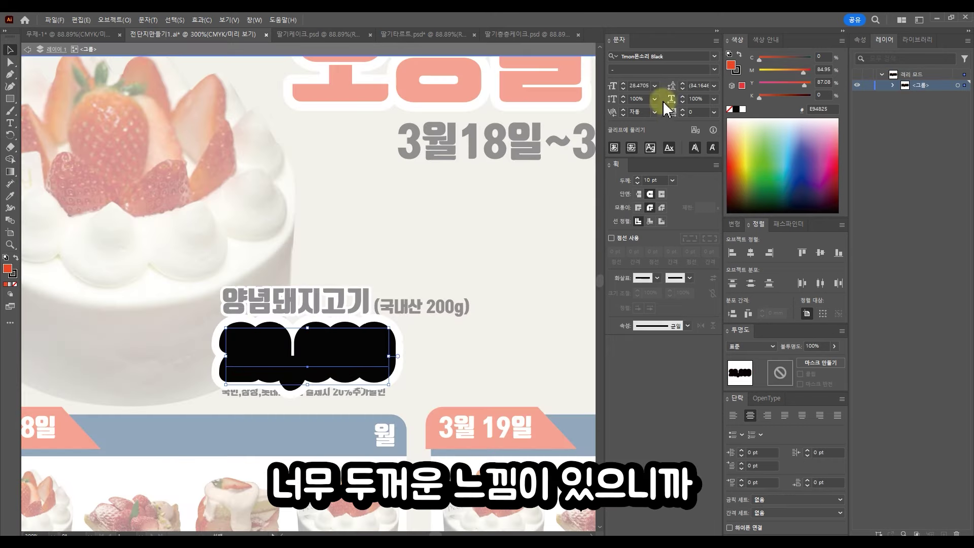
pyautogui.click(662, 180)
pyautogui.write('10')
pyautogui.press('Return')
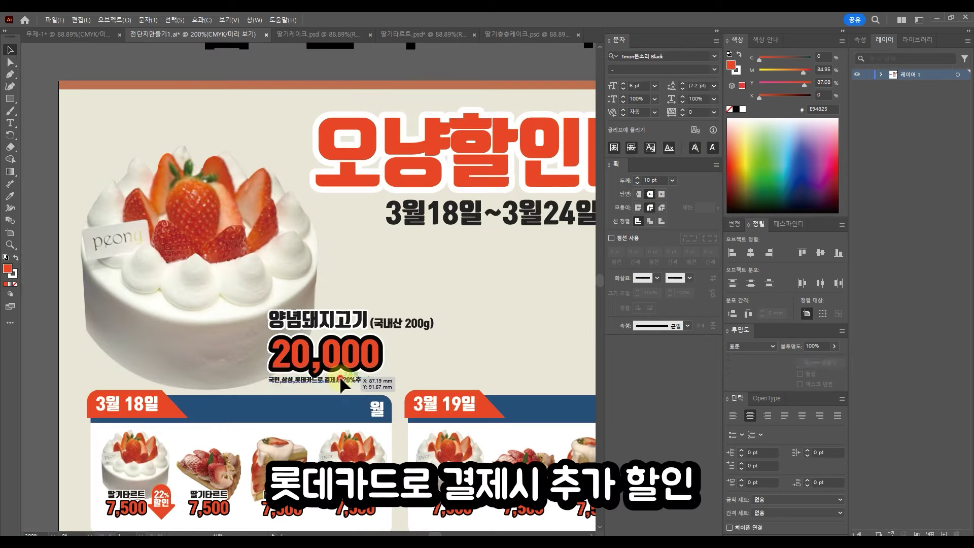
# Step: Duplicate the card payment note directly below itself and replace the copy's text with 이마트 포인트 적립시 추가할인
pyautogui.moveTo(337, 388); pyautogui.dragTo(337, 391)
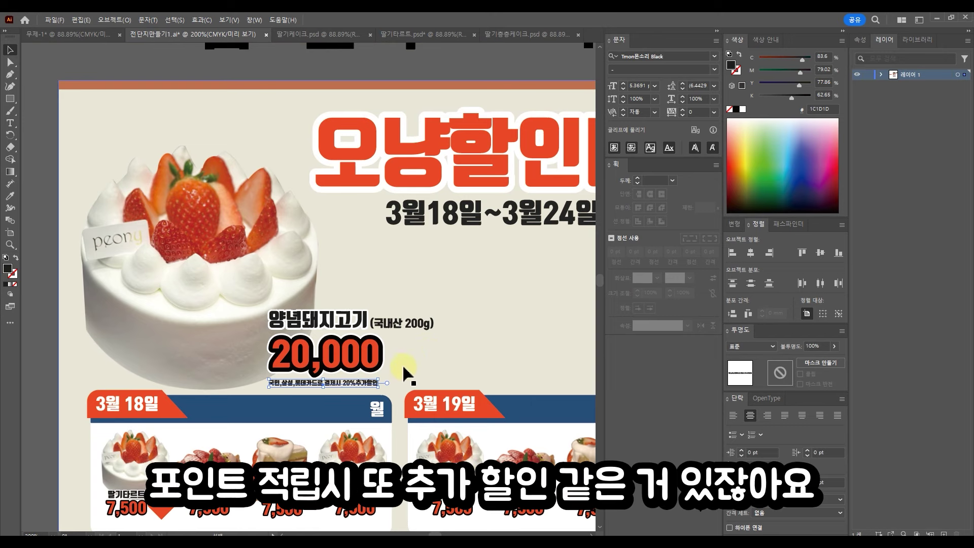
pyautogui.click(358, 387)
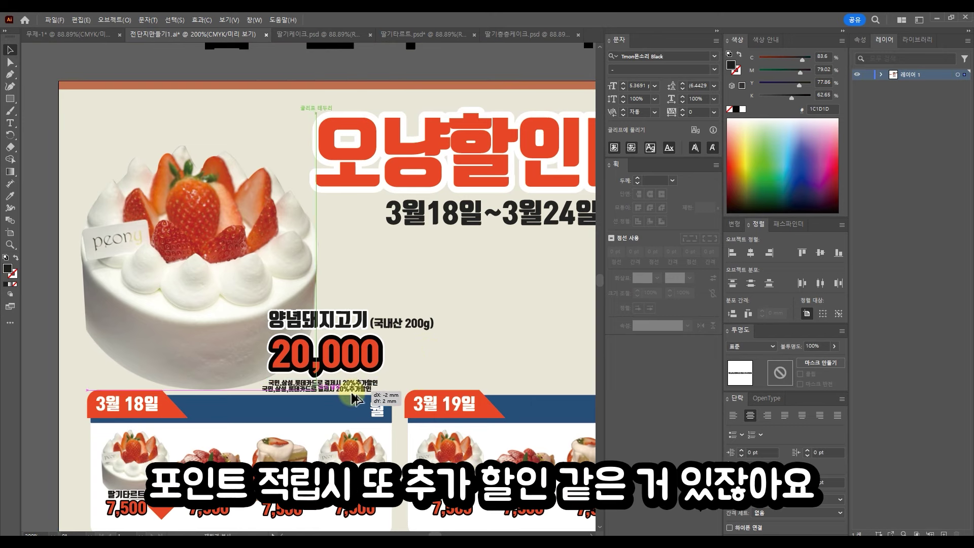
pyautogui.scroll(1, 355, 388)
pyautogui.scroll(3, 355, 394)
pyautogui.moveTo(357, 361); pyautogui.dragTo(353, 388)
pyautogui.doubleClick(352, 388)
pyautogui.hotkey('ctrl', 'a')
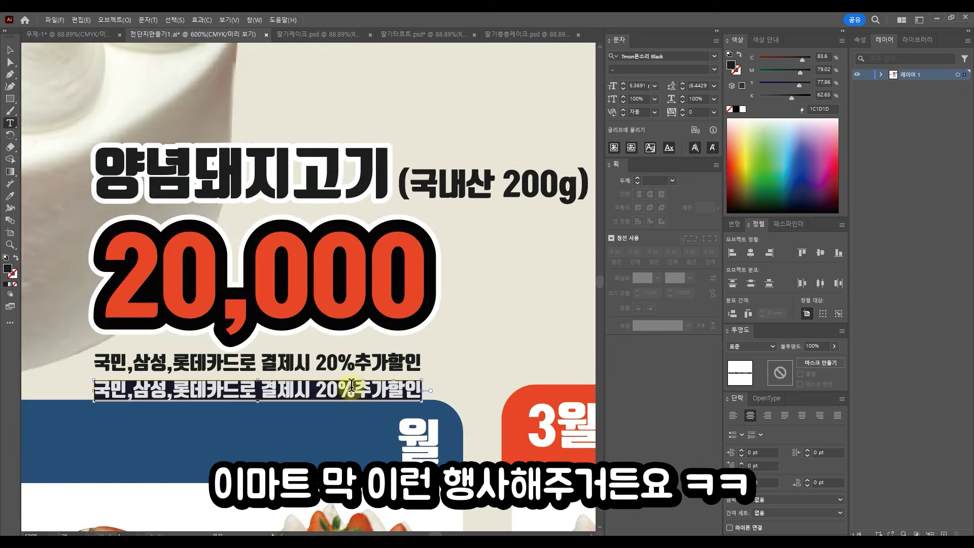
pyautogui.write('이마트 포인트 적립시 추가할인')
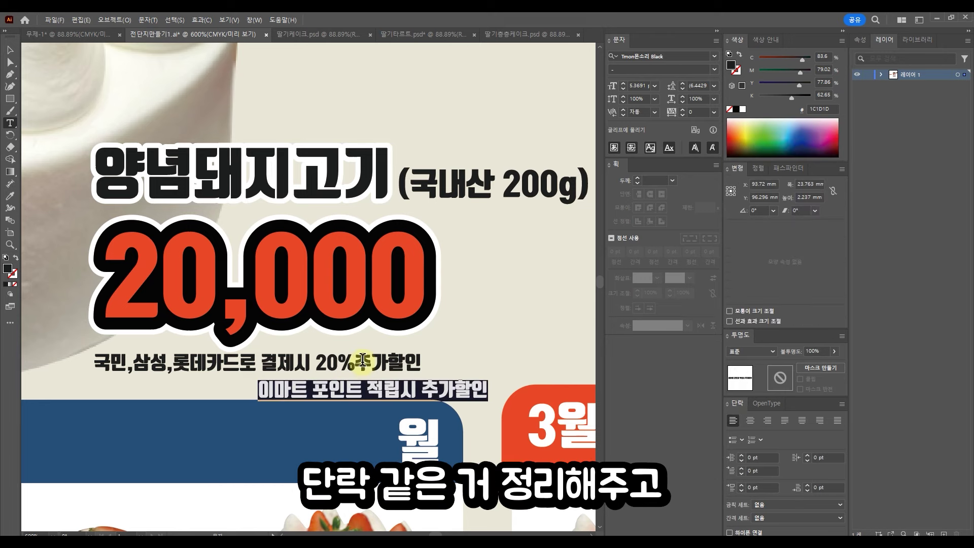
# Step: Left-align the card payment note so both notes start at the same edge under the price
pyautogui.click(362, 360)
pyautogui.hotkey('ctrl', 'a')
pyautogui.click(732, 420)
pyautogui.click(10, 50)
pyautogui.scroll(-4, 304, 334)
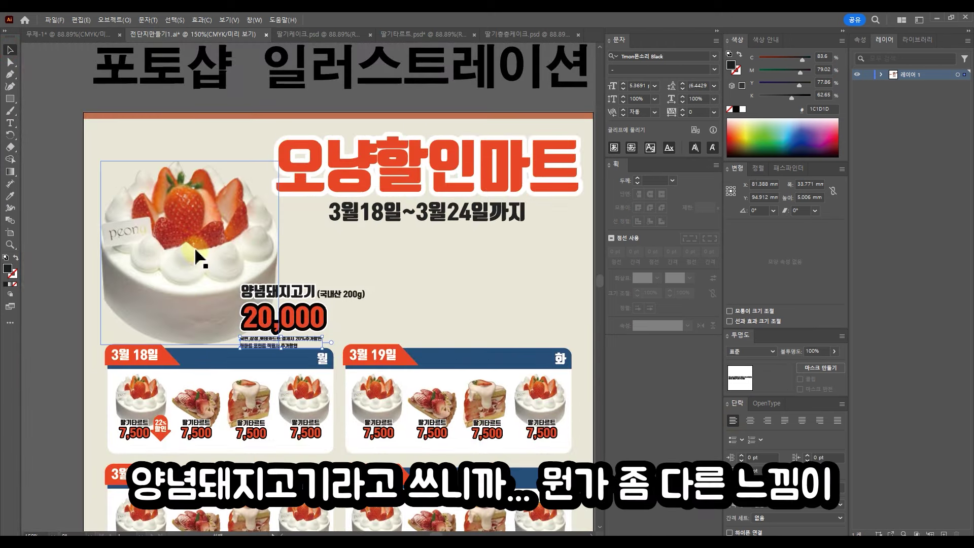
# Step: Move the card payment and point discount notes up closer beneath the 20,000 price
pyautogui.scroll(3, 330, 311)
pyautogui.click(337, 276)
pyautogui.moveTo(338, 276)
pyautogui.mouseDown()
pyautogui.moveTo(137, 233)
pyautogui.moveTo(350, 274)
pyautogui.moveTo(337, 272)
pyautogui.mouseUp()
pyautogui.moveTo(284, 350); pyautogui.dragTo(284, 346)
pyautogui.moveTo(224, 406); pyautogui.dragTo(224, 398)
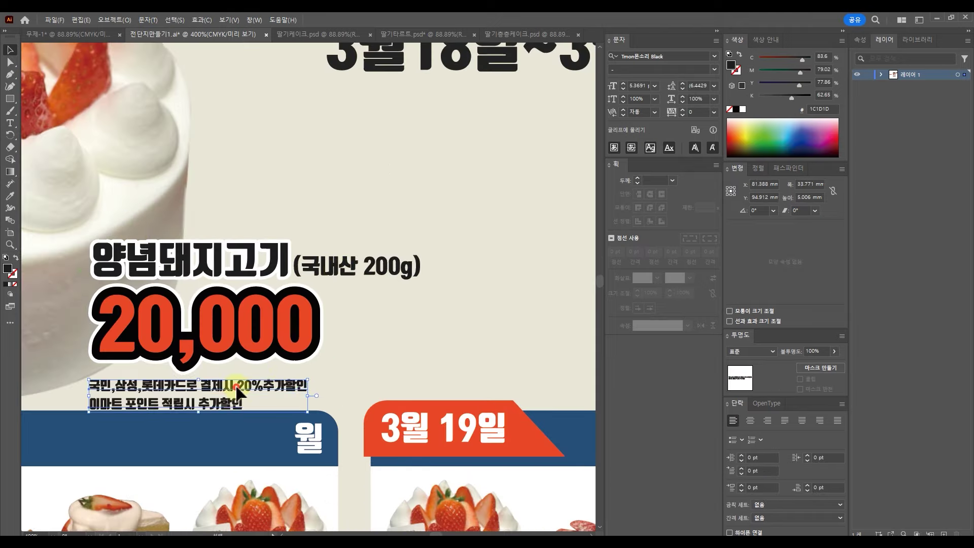
# Step: Copy the 22% 할인 arrow badge from the 3월 18일 card and enlarge it beside the pork's 20,000 price
pyautogui.scroll(-3, 236, 385)
pyautogui.moveTo(129, 471); pyautogui.dragTo(276, 361)
pyautogui.doubleClick(252, 369)
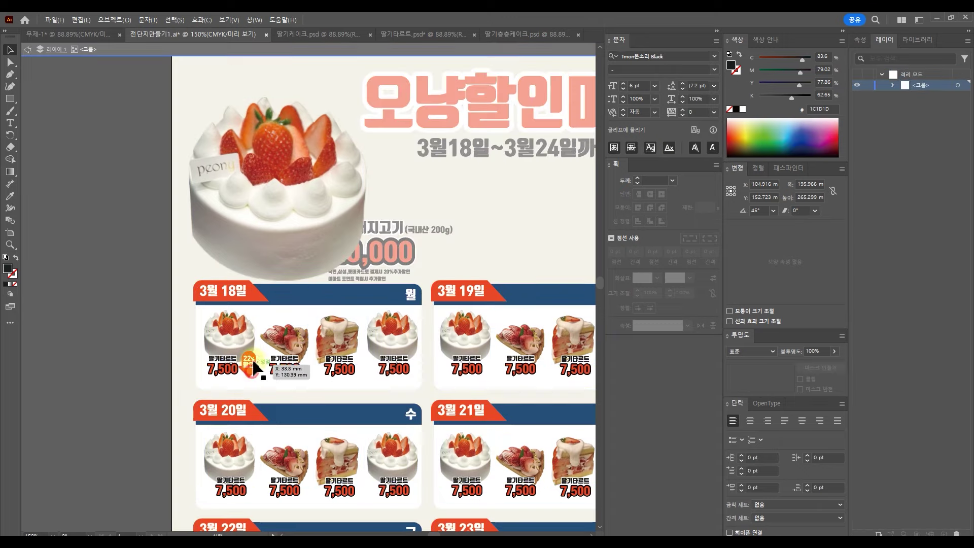
pyautogui.doubleClick(306, 263)
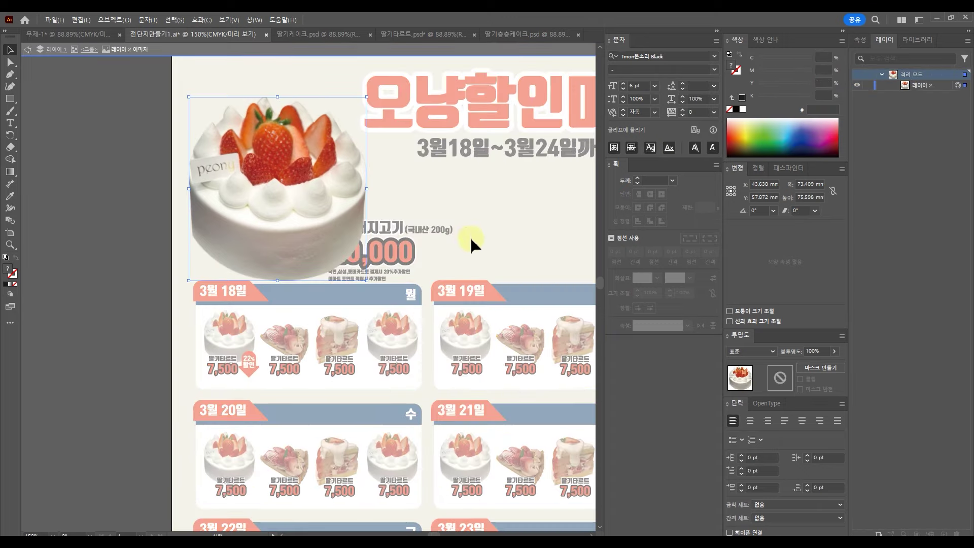
pyautogui.doubleClick(472, 243)
pyautogui.click(316, 234)
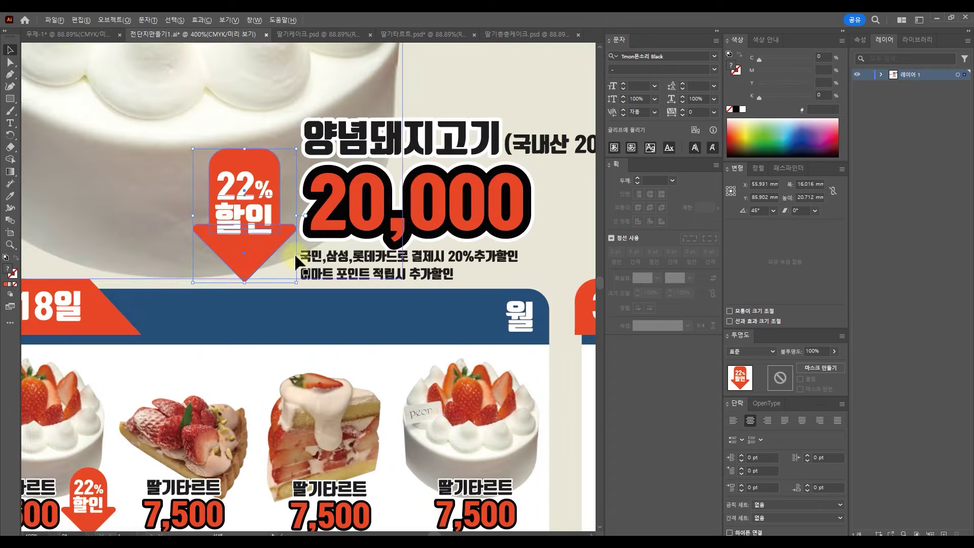
# Step: Scale the enlarged 22% 할인 badge down slightly and fit it just left of the pork price over the cake
pyautogui.scroll(-1, 296, 258)
pyautogui.moveTo(271, 229); pyautogui.dragTo(283, 203)
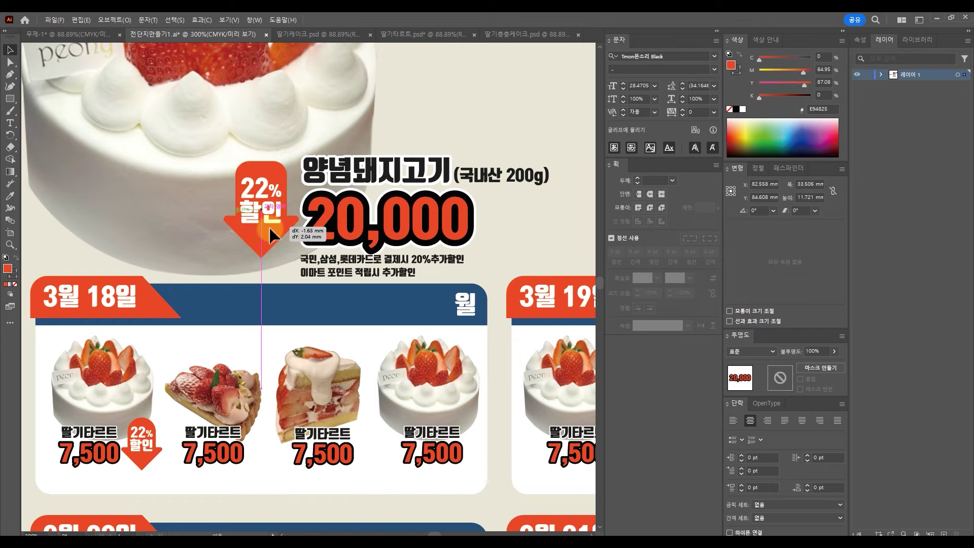
pyautogui.moveTo(270, 226); pyautogui.dragTo(268, 228)
pyautogui.click(323, 188)
pyautogui.scroll(-3, 335, 213)
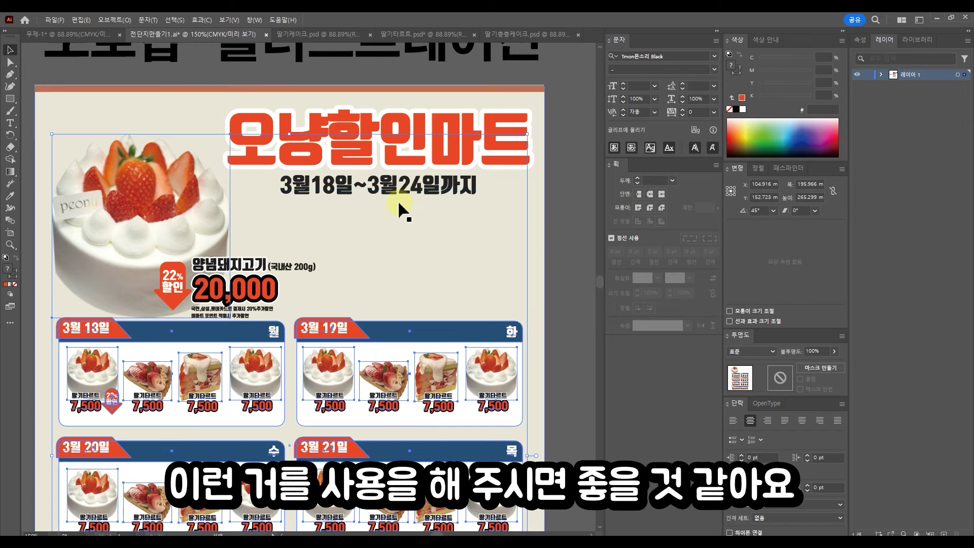
pyautogui.scroll(-1, 378, 274)
pyautogui.hscroll(-1, 379, 274)
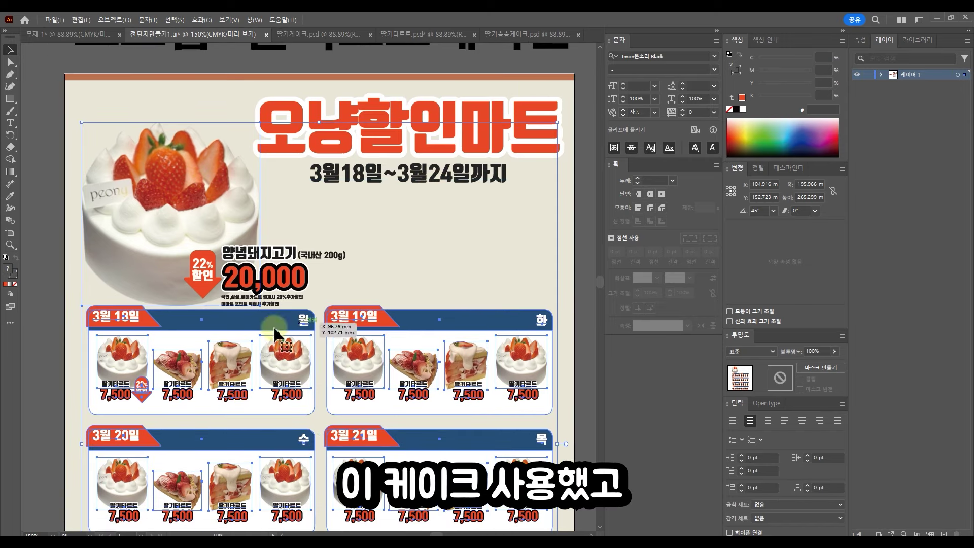
pyautogui.click(413, 217)
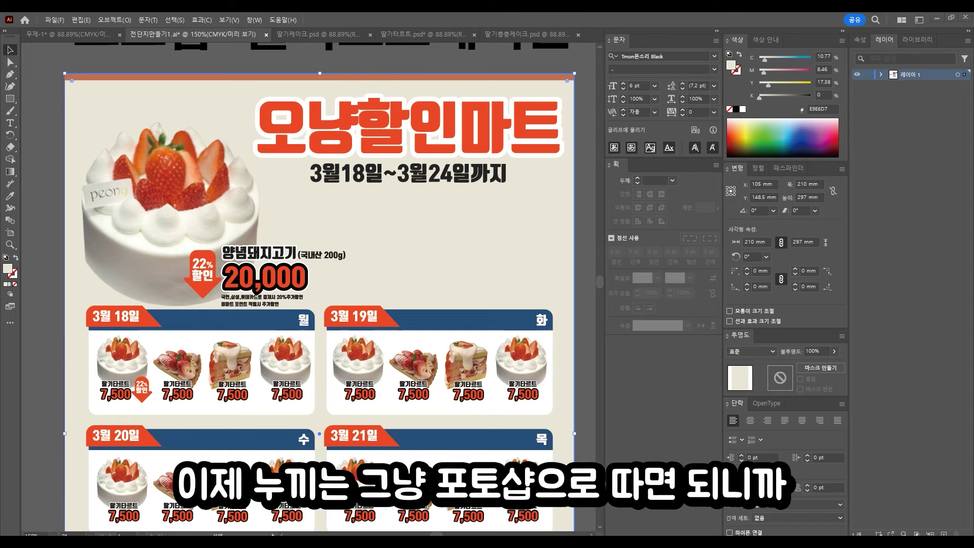
pyautogui.click(493, 285)
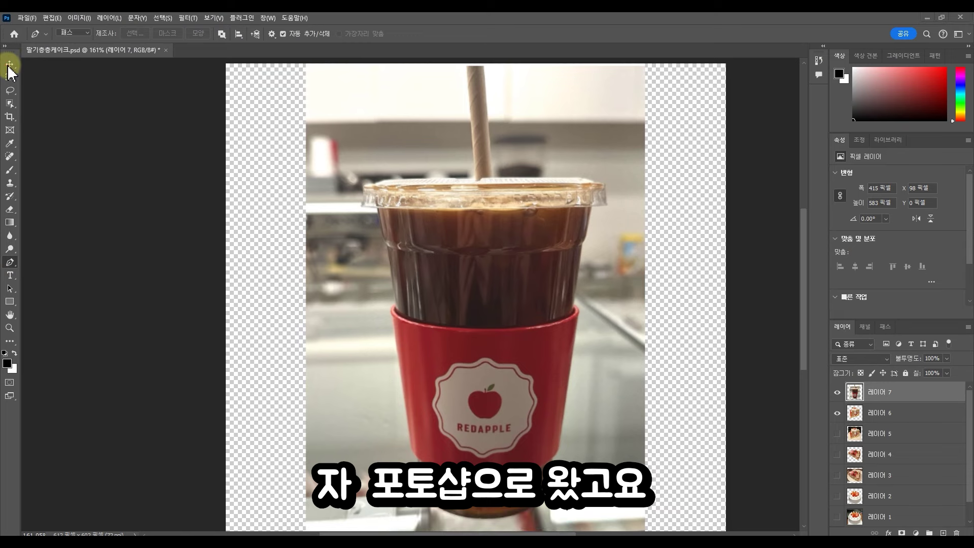
# Step: Switch to Photoshop and trace the iced coffee cup's left side with the Pen tool, from the lid down past the red sleeve
pyautogui.moveTo(534, 259); pyautogui.dragTo(485, 210)
pyautogui.click(317, 144)
pyautogui.click(316, 164)
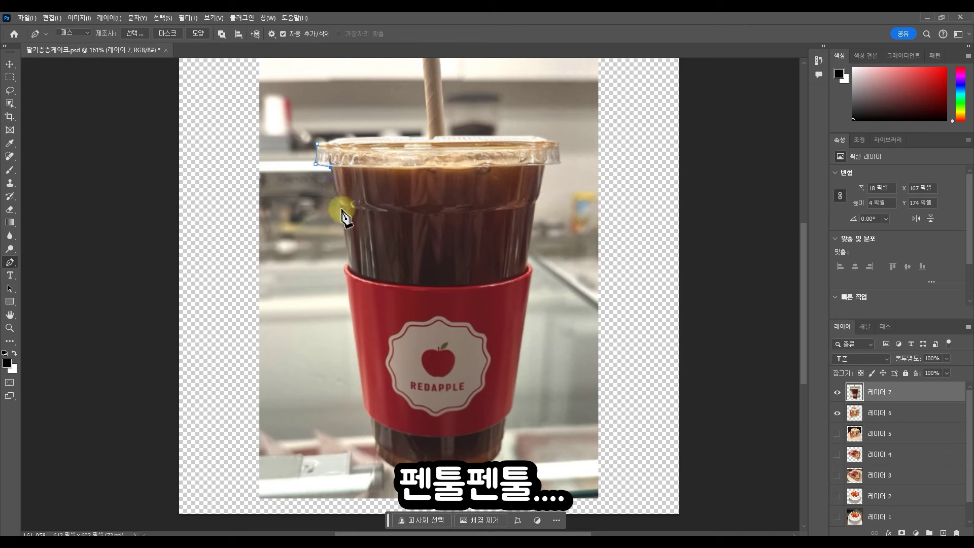
pyautogui.click(337, 197)
pyautogui.click(343, 206)
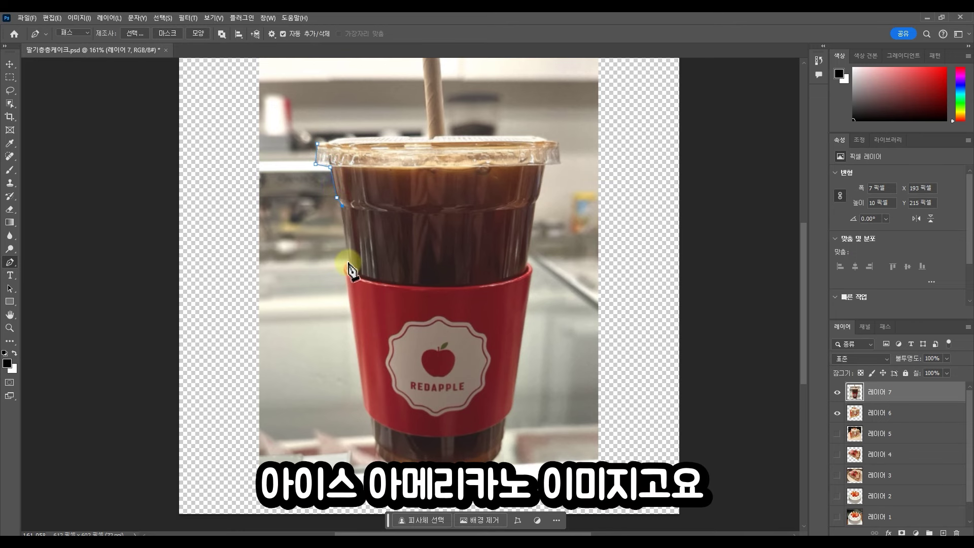
pyautogui.click(364, 402)
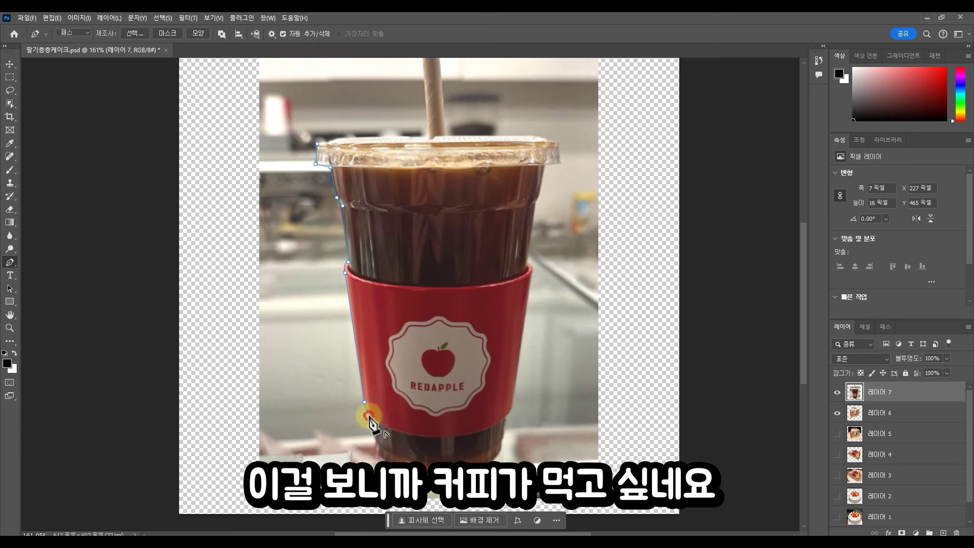
pyautogui.click(373, 437)
# Step: Continue the pen path around the cup's rounded base and up its right side to the lid
pyautogui.moveTo(501, 439); pyautogui.dragTo(502, 406)
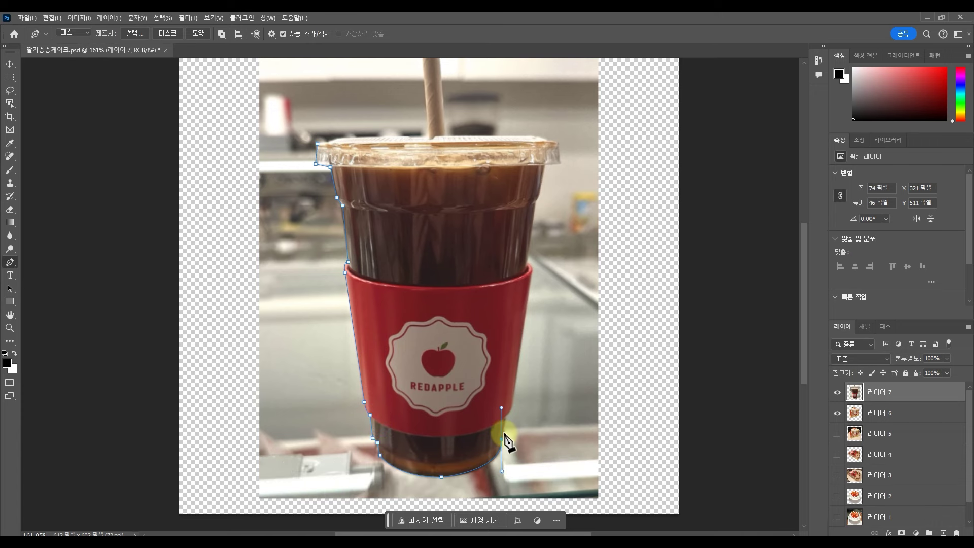
pyautogui.keyDown('alt'); pyautogui.click(502, 440); pyautogui.keyUp('alt')
pyautogui.click(505, 417)
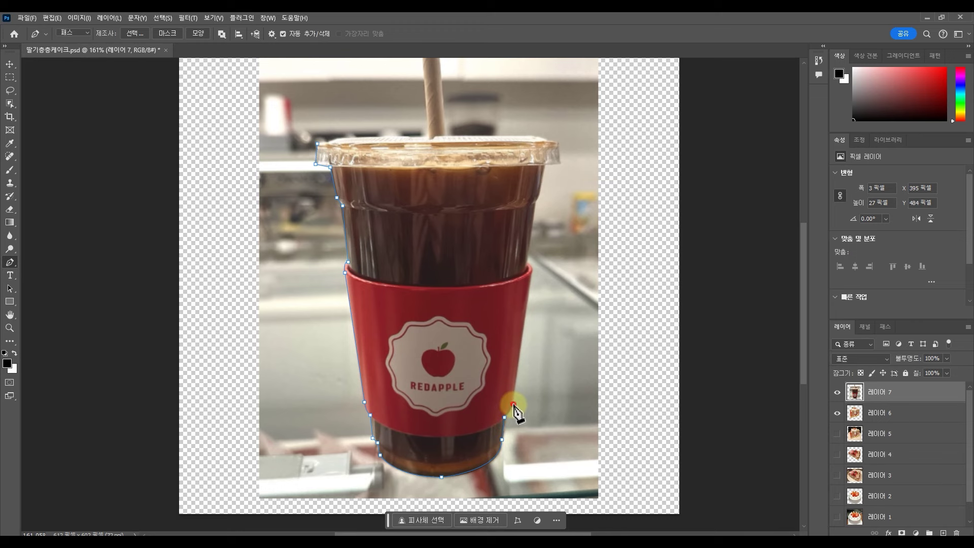
pyautogui.click(514, 398)
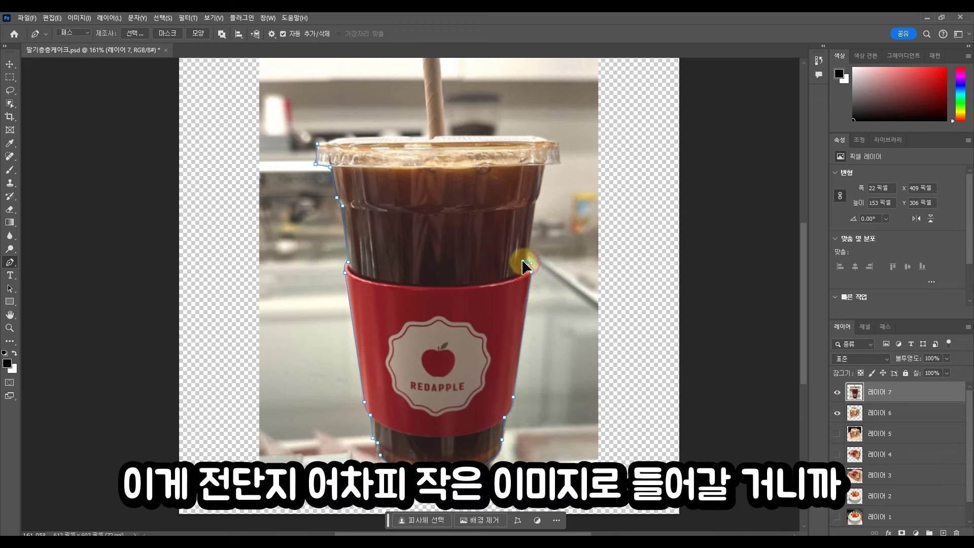
pyautogui.click(527, 263)
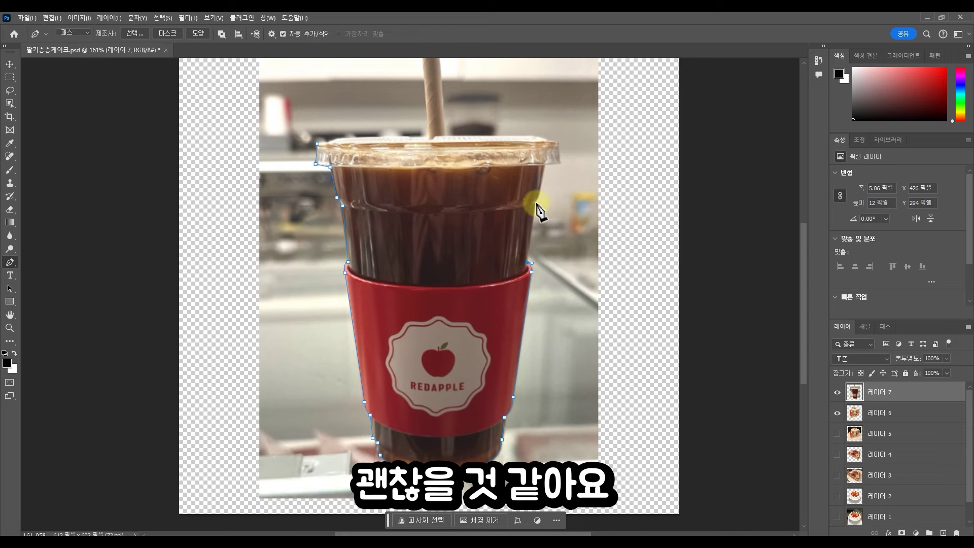
pyautogui.click(544, 166)
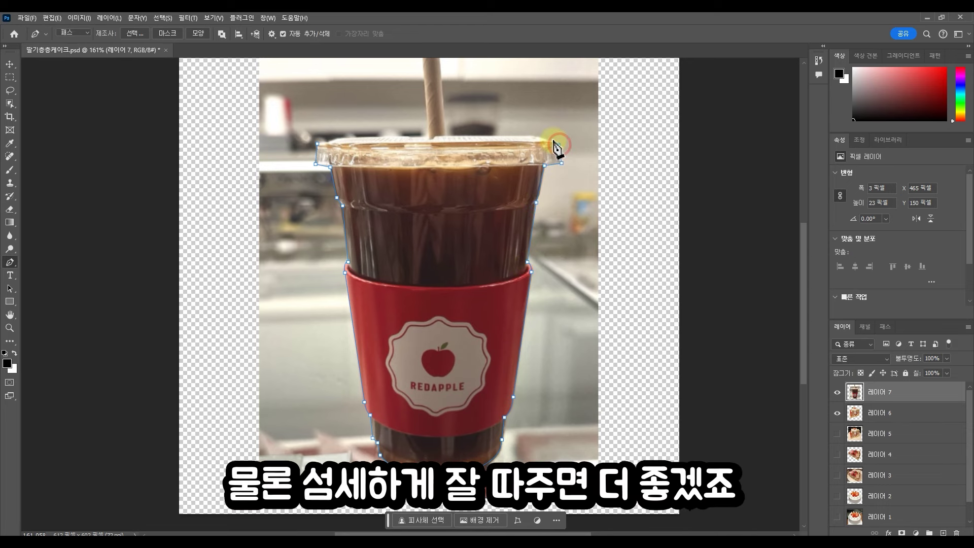
# Step: Trace the lid's top edge and the straw, then close the path at its starting point
pyautogui.moveTo(545, 176); pyautogui.dragTo(571, 282)
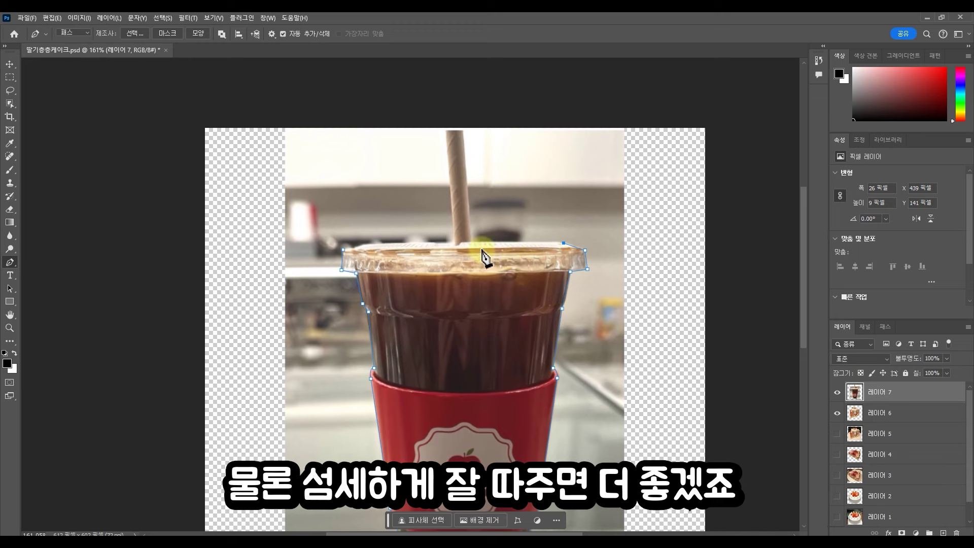
pyautogui.click(473, 241)
pyautogui.click(462, 131)
pyautogui.click(448, 130)
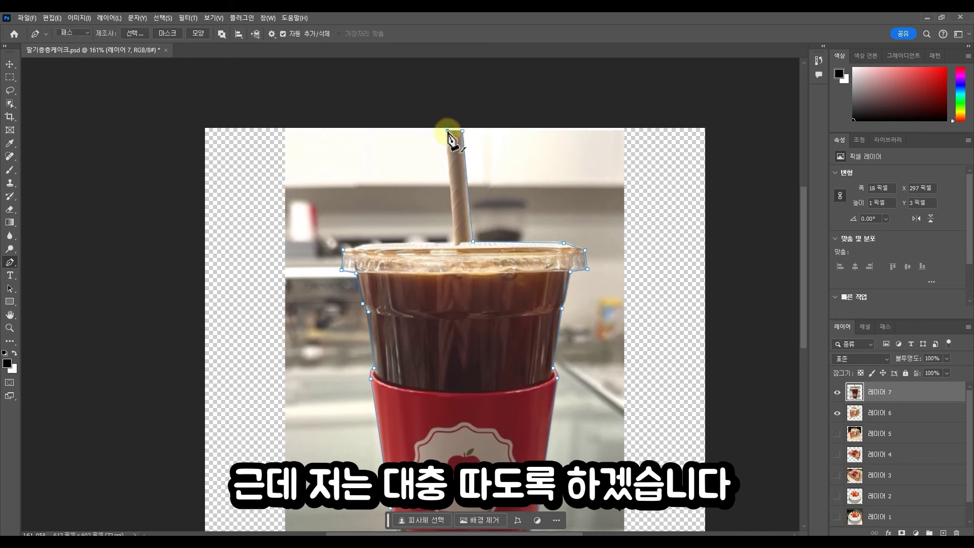
pyautogui.click(454, 243)
pyautogui.click(353, 250)
pyautogui.click(344, 250)
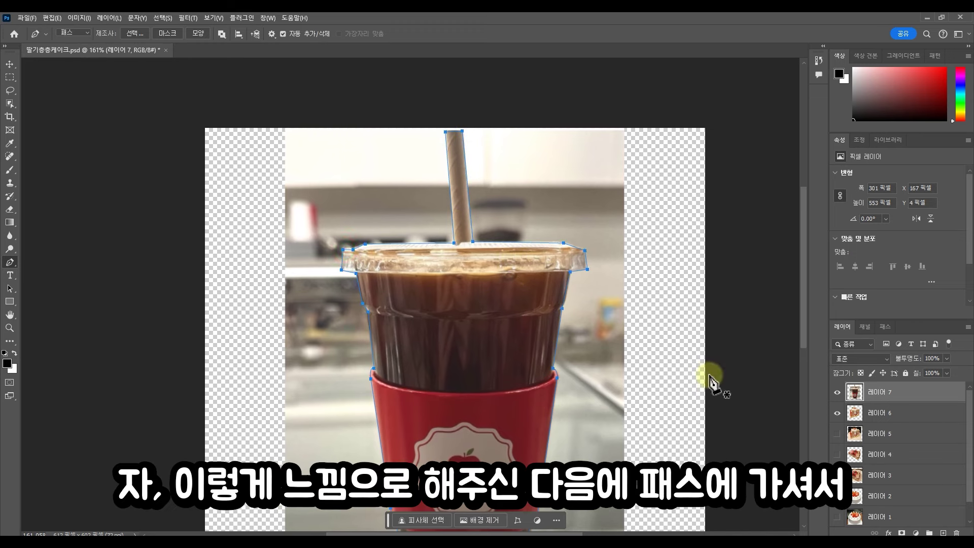
# Step: Copy the traced cup onto a new layer using the path as a selection, and hide 레이어 7 and 레이어 6
pyautogui.click(886, 327)
pyautogui.click(892, 511)
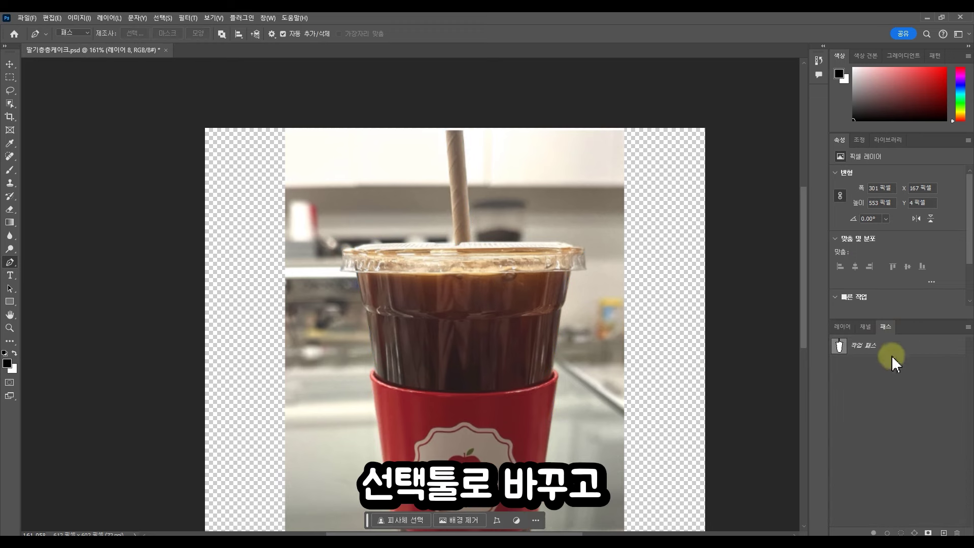
pyautogui.click(843, 327)
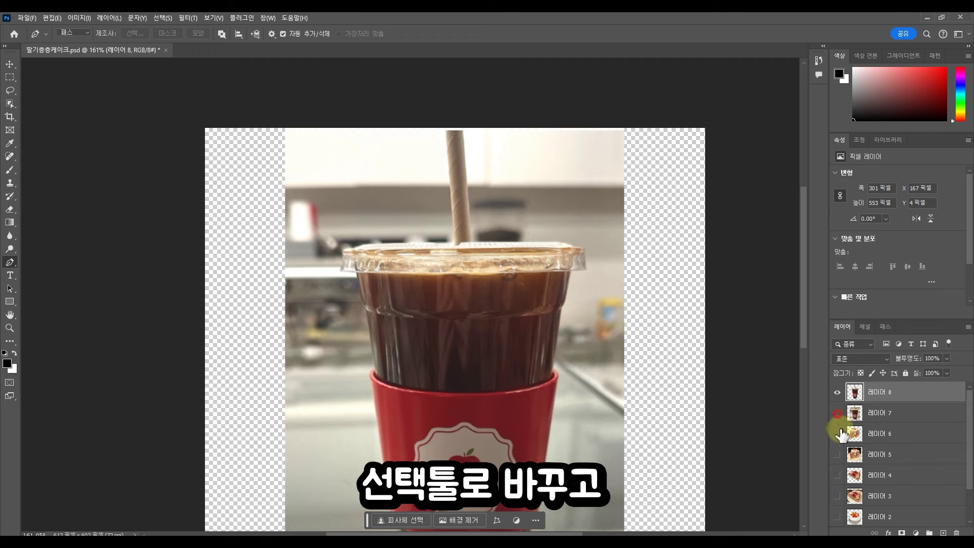
pyautogui.moveTo(837, 414); pyautogui.dragTo(838, 434)
pyautogui.scroll(-2, 563, 343)
pyautogui.scroll(-2, 566, 349)
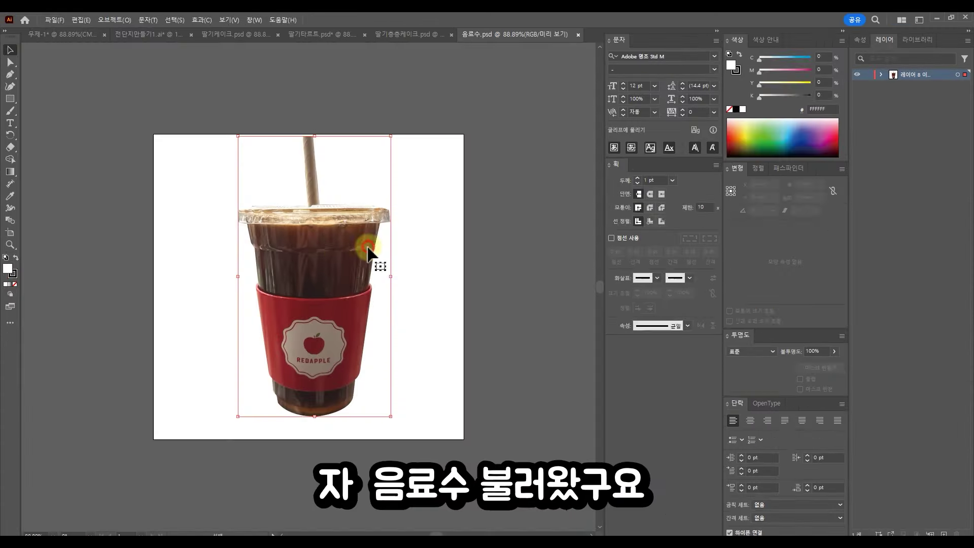
# Step: Bring the cup cutout from 음료수.psd into the Illustrator flyer and scale it down above the 3월 19일 card
pyautogui.moveTo(370, 245); pyautogui.dragTo(391, 196)
pyautogui.scroll(2, 391, 196)
pyautogui.moveTo(486, 125); pyautogui.dragTo(389, 306)
pyautogui.moveTo(376, 367); pyautogui.dragTo(383, 251)
pyautogui.moveTo(397, 187)
pyautogui.mouseDown()
pyautogui.moveTo(425, 159)
pyautogui.moveTo(403, 176)
pyautogui.mouseUp()
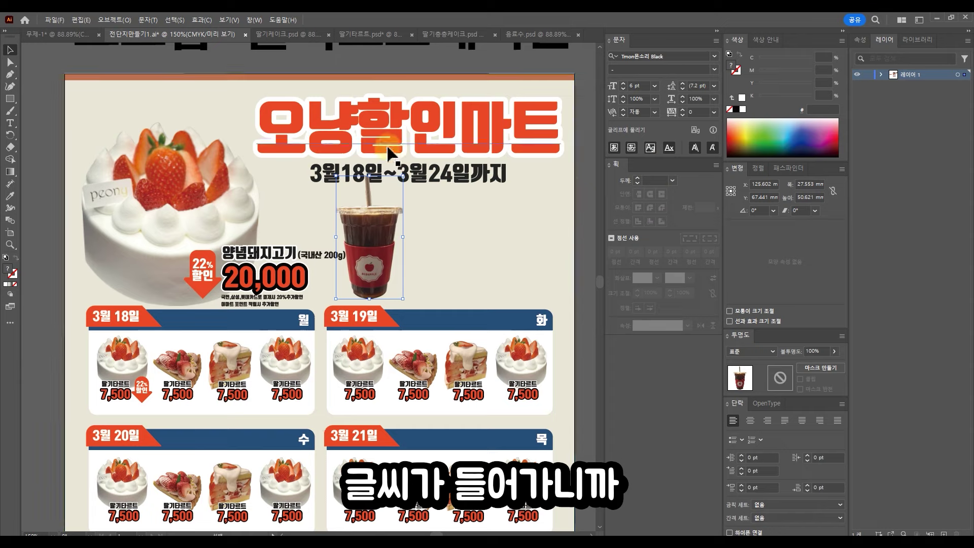
pyautogui.moveTo(375, 243)
pyautogui.mouseDown()
pyautogui.moveTo(351, 248)
pyautogui.moveTo(365, 242)
pyautogui.mouseUp()
# Step: Duplicate the event period text directly below itself and replace the copy's text with 새학기 기념 디저트 할인행사
pyautogui.moveTo(393, 182); pyautogui.dragTo(436, 199)
pyautogui.click(363, 178)
pyautogui.doubleClick(440, 204)
pyautogui.doubleClick(441, 201)
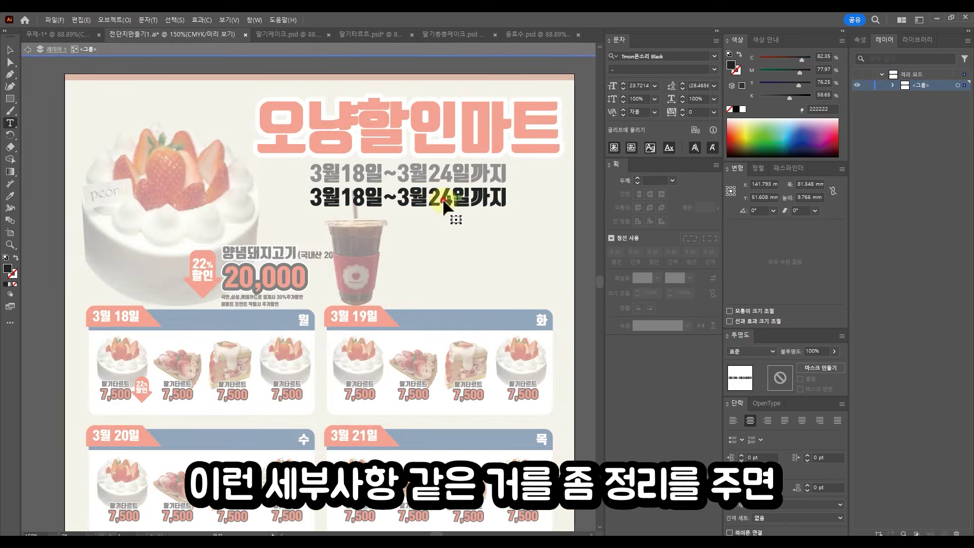
pyautogui.hotkey('ctrl', 'a')
pyautogui.press('BackSpace')
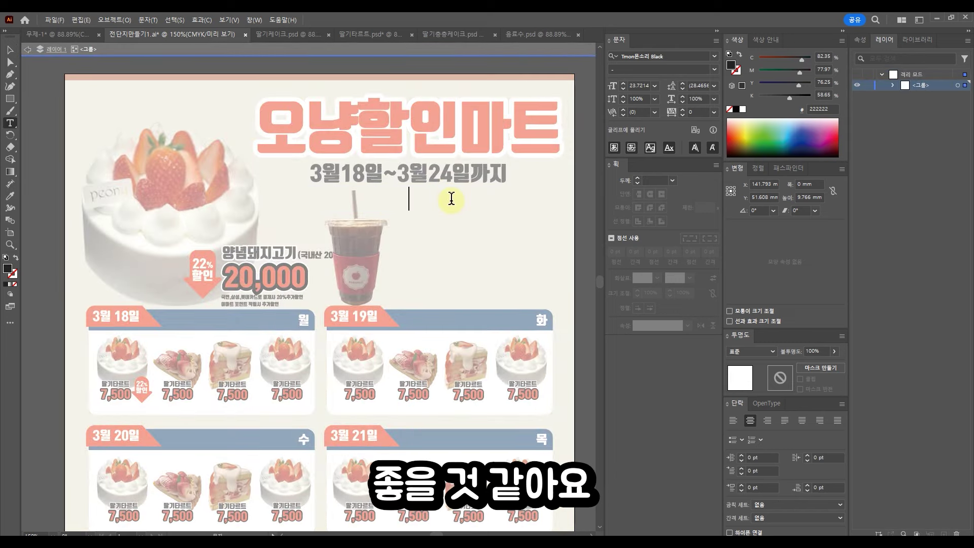
pyautogui.write('새학기기념 디저트 할인행사')
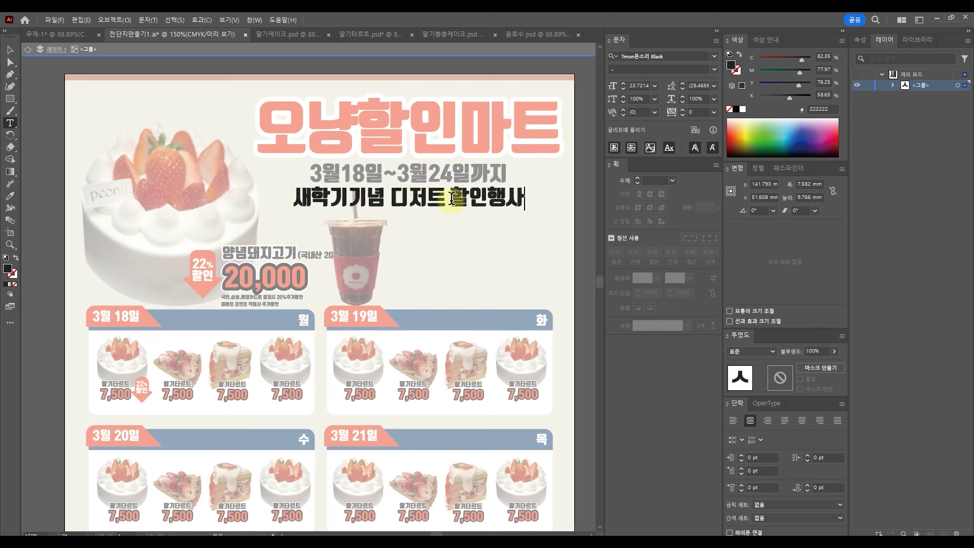
pyautogui.click(350, 194)
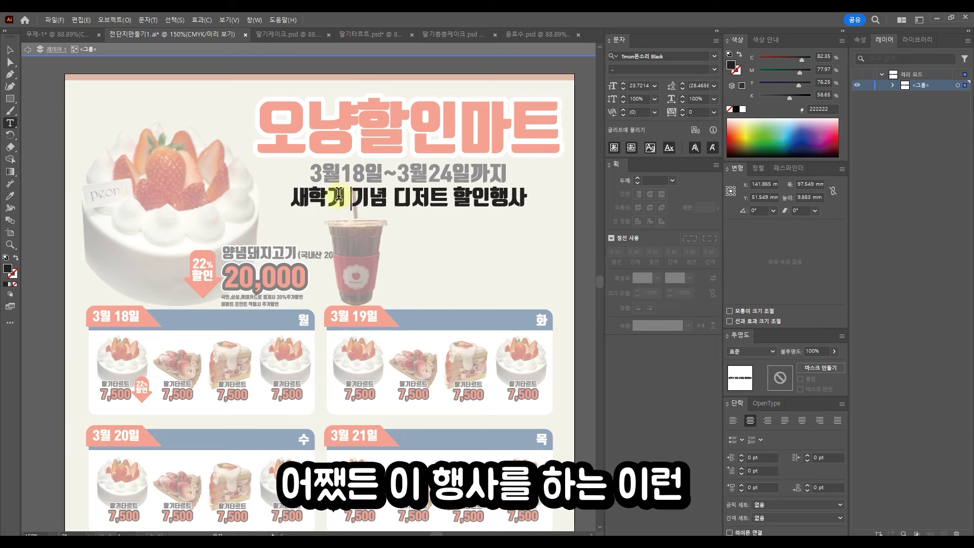
# Step: Scale the 새학기 기념 디저트 할인행사 line down and place it centred just under the event period
pyautogui.click(10, 50)
pyautogui.moveTo(523, 213); pyautogui.dragTo(406, 95)
pyautogui.doubleClick(470, 197)
pyautogui.click(437, 192)
pyautogui.hotkey('ctrl', 'z')
pyautogui.moveTo(430, 191); pyautogui.dragTo(430, 197)
# Step: Shift the coffee cup slightly to the right and copy the whole pork price label beside it
pyautogui.click(375, 239)
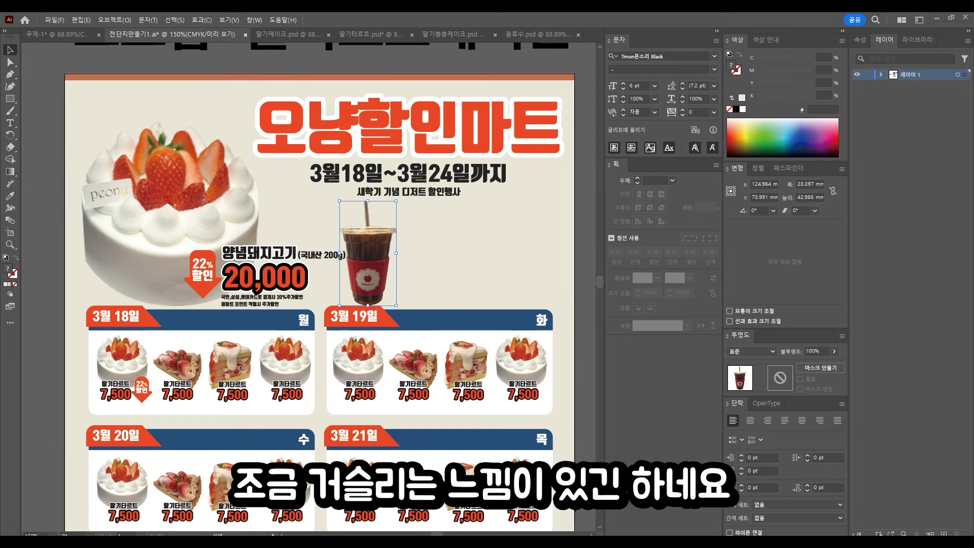
pyautogui.moveTo(369, 252); pyautogui.dragTo(375, 252)
pyautogui.click(285, 248)
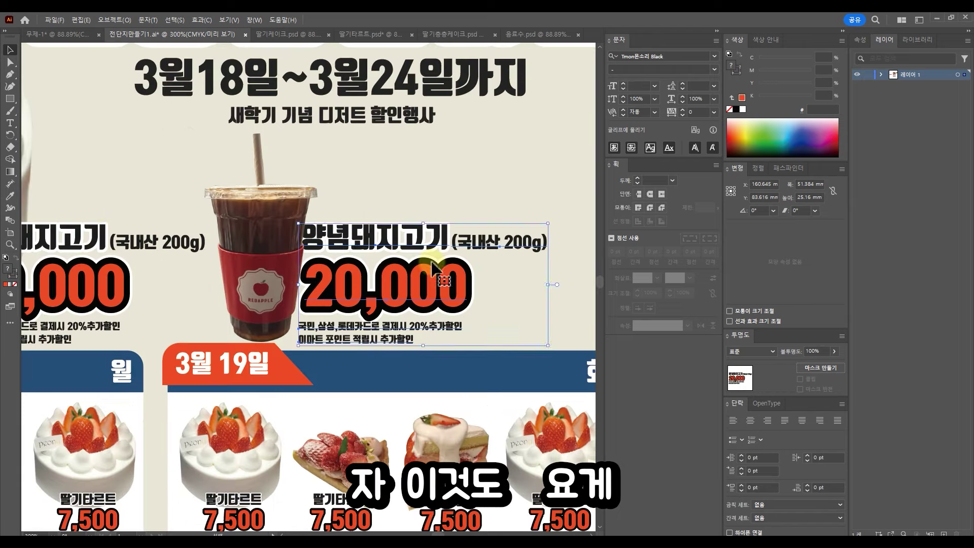
# Step: Scale the copied price label down in proportion to the coffee cup and fit it against the cup's right side
pyautogui.moveTo(123, 215); pyautogui.dragTo(142, 217)
pyautogui.scroll(2, 323, 378)
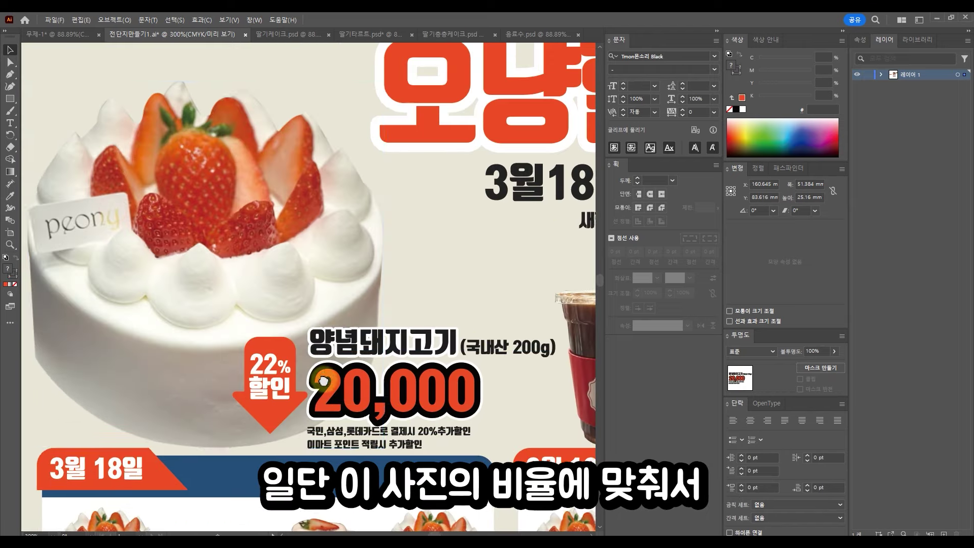
pyautogui.moveTo(324, 379); pyautogui.dragTo(387, 383)
pyautogui.moveTo(589, 349); pyautogui.dragTo(307, 311)
pyautogui.moveTo(479, 313); pyautogui.dragTo(305, 307)
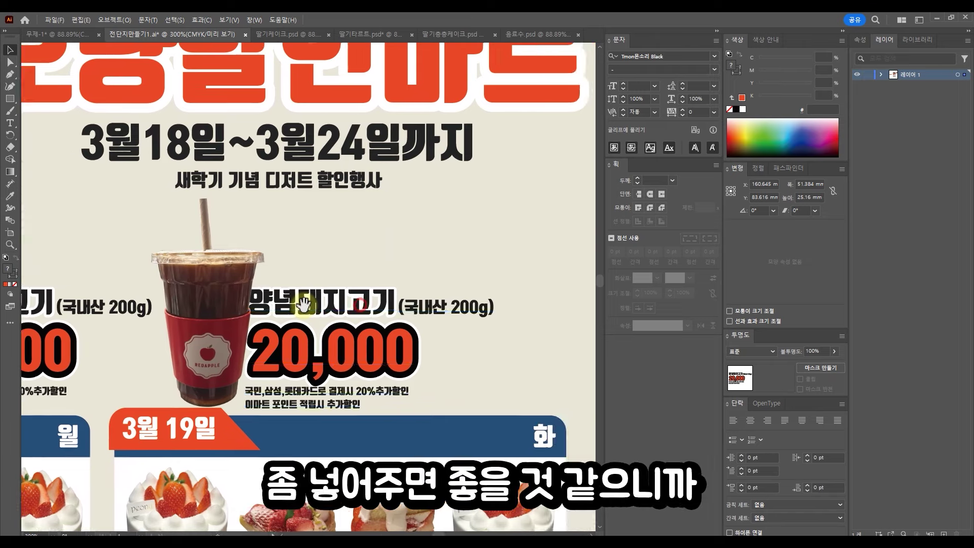
pyautogui.moveTo(494, 289); pyautogui.dragTo(403, 333)
pyautogui.moveTo(310, 355); pyautogui.dragTo(321, 348)
# Step: Replace the product name in the coffee cup's label with 아이스아메리카노
pyautogui.doubleClick(321, 347)
pyautogui.click(321, 348)
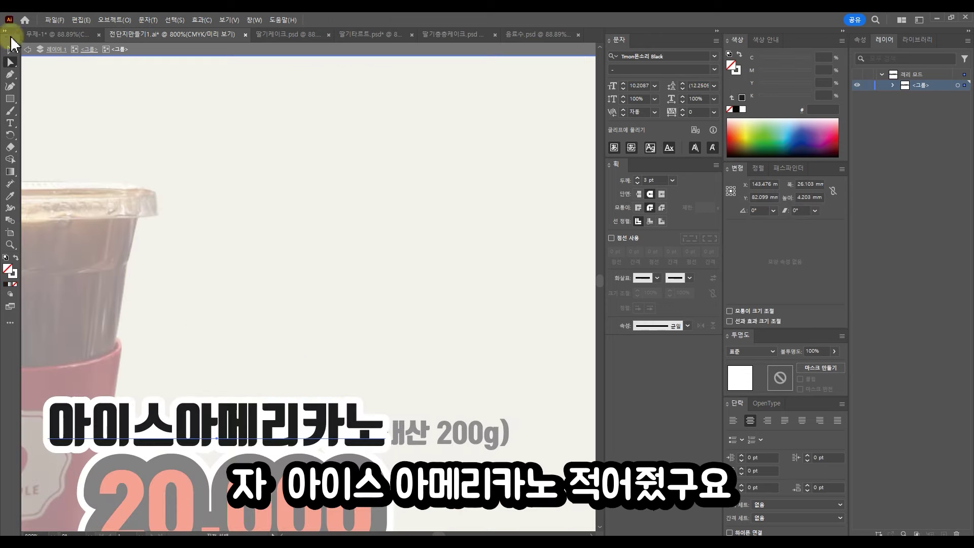
pyautogui.click(11, 49)
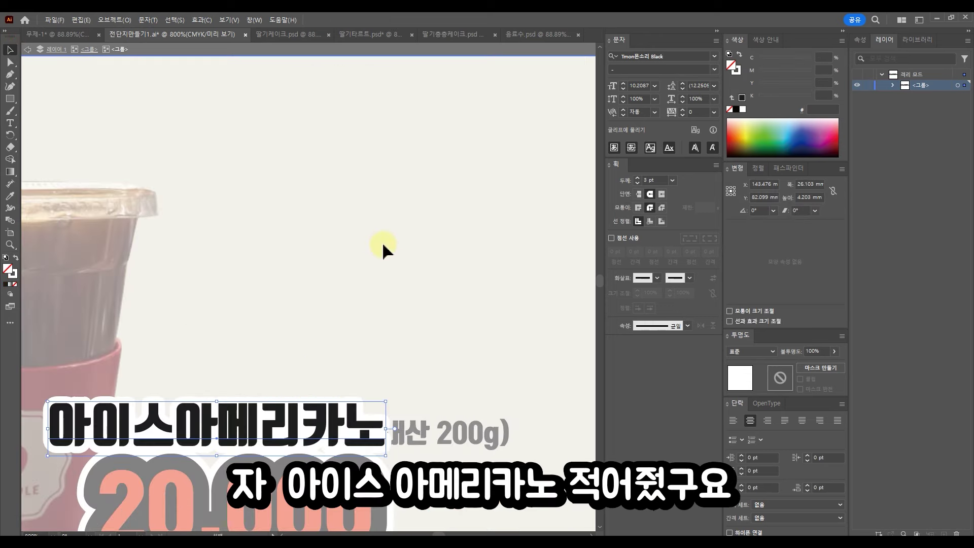
pyautogui.scroll(-1, 385, 249)
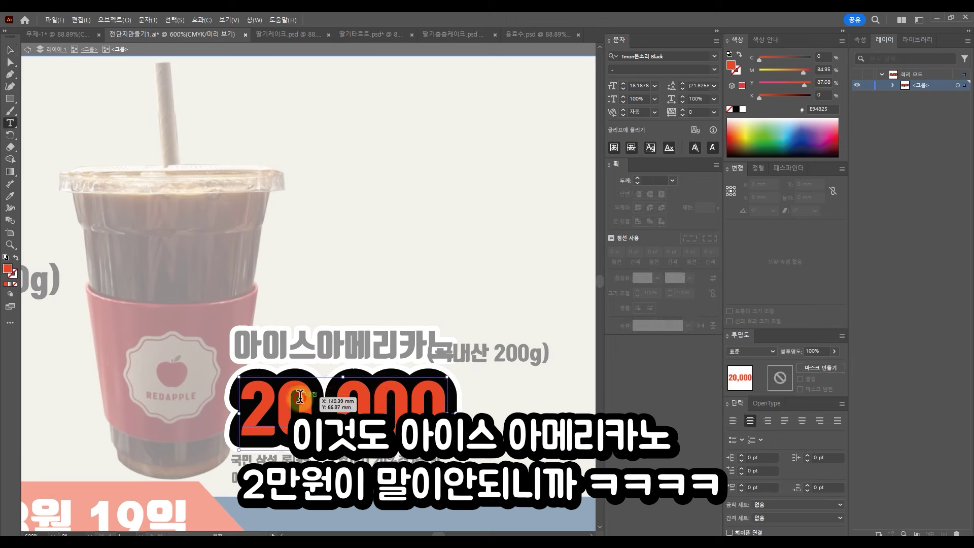
# Step: Change the coffee label's price to 2,000 in the red text and in its outline copies
pyautogui.moveTo(305, 399); pyautogui.dragTo(287, 402)
pyautogui.press('BackSpace')
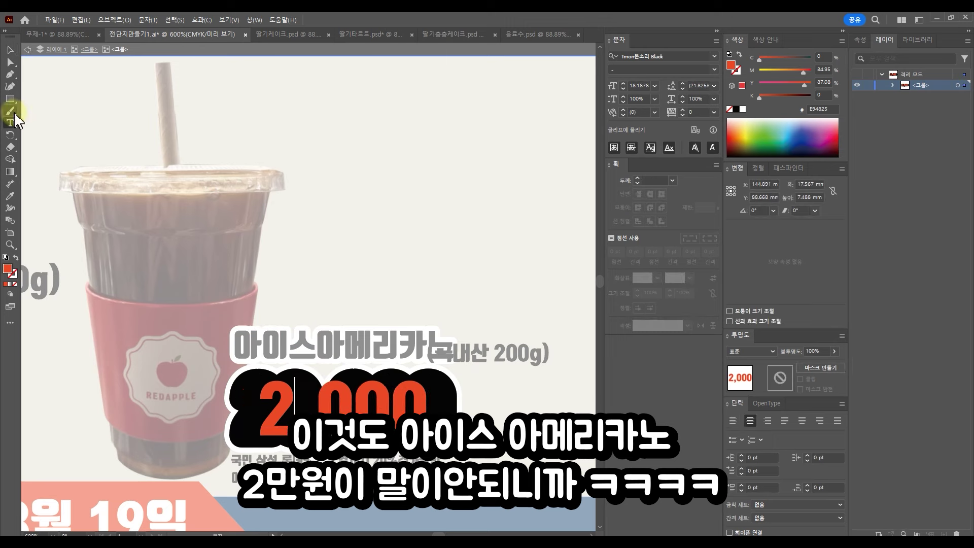
pyautogui.click(10, 61)
pyautogui.click(411, 421)
pyautogui.click(444, 401)
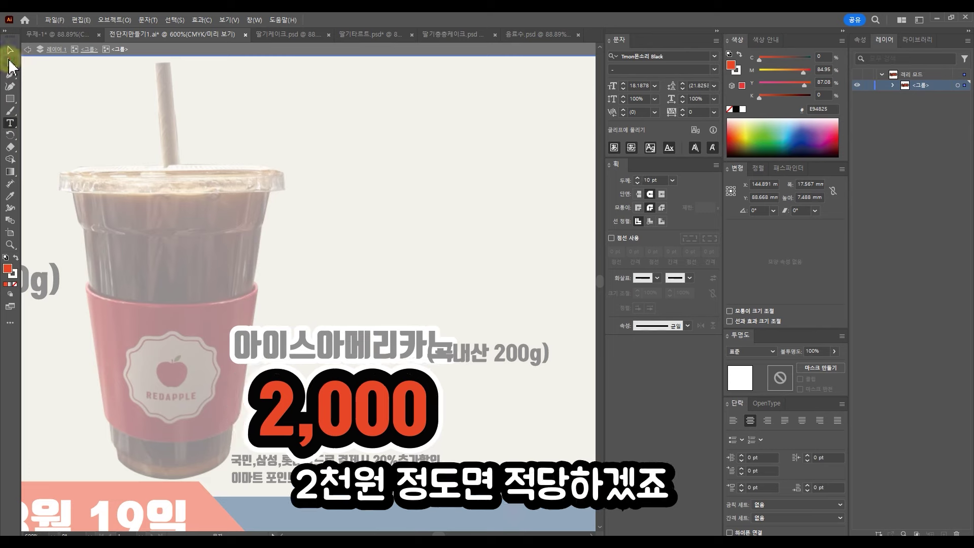
pyautogui.click(10, 49)
# Step: Replace the (국내산 200g) note in the coffee label with 고소한맛 and place it just above the product name
pyautogui.click(429, 253)
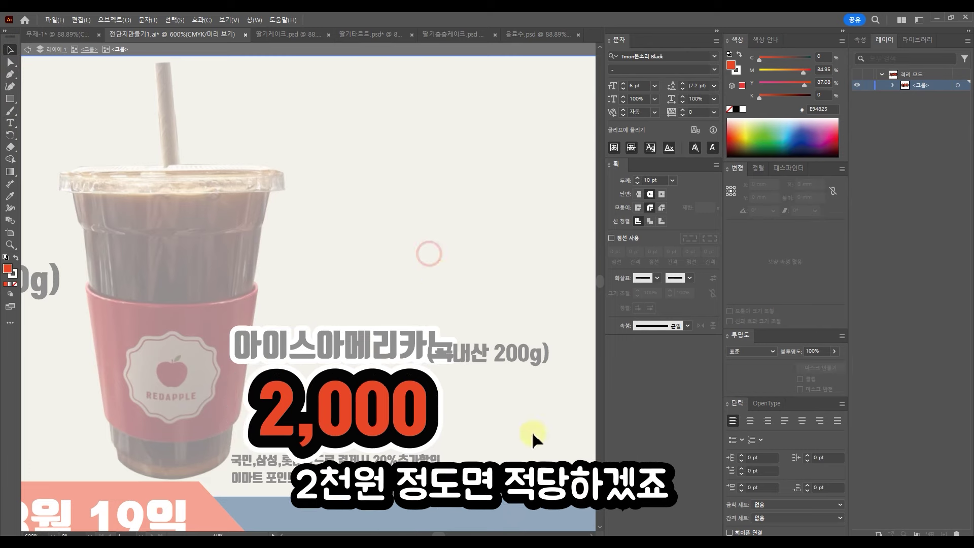
pyautogui.doubleClick(560, 461)
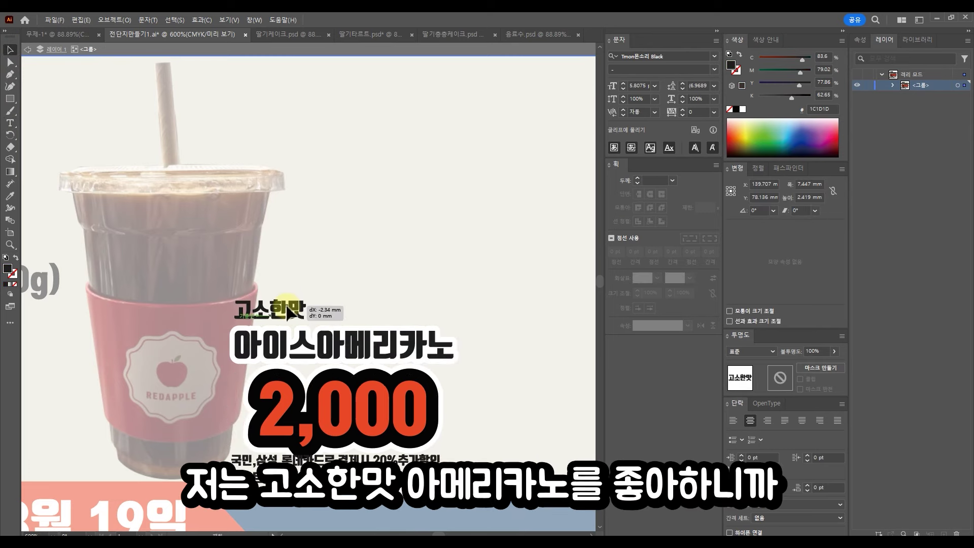
pyautogui.moveTo(283, 311)
pyautogui.mouseDown()
pyautogui.moveTo(282, 328)
pyautogui.moveTo(282, 315)
pyautogui.mouseUp()
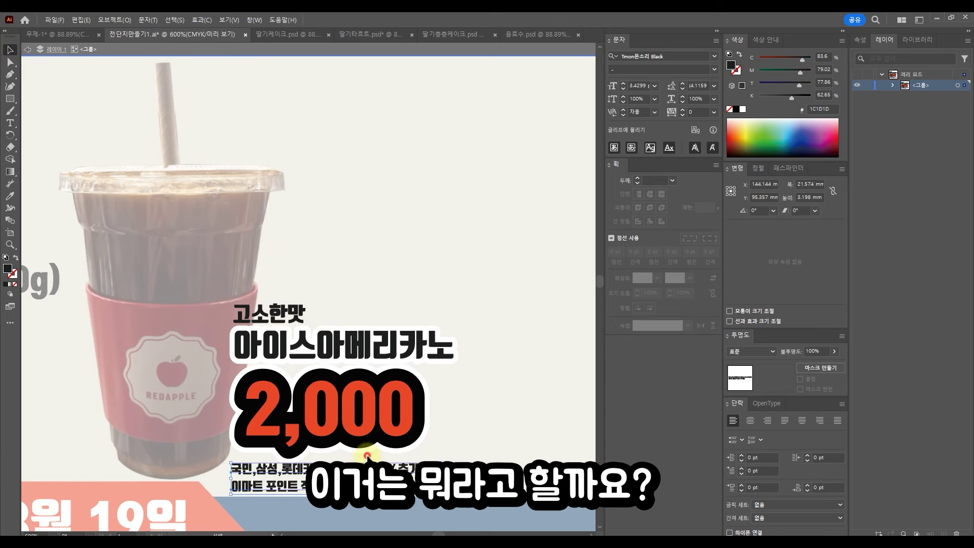
# Step: Replace the card discount line in the coffee label with 카드적립시 사이즈 무료 업그레이드
pyautogui.click(366, 455)
pyautogui.doubleClick(408, 465)
pyautogui.hotkey('ctrl', 'a')
pyautogui.write('아이')
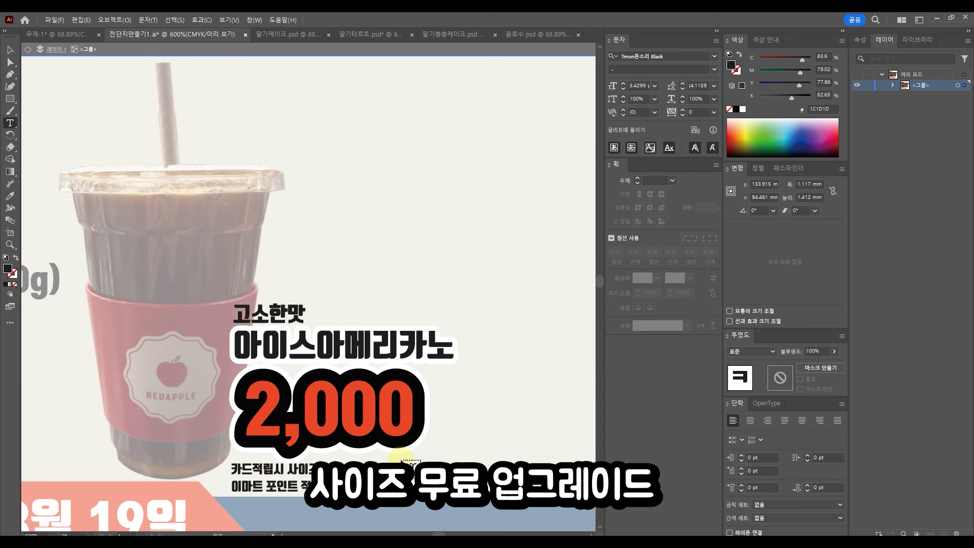
pyautogui.click(9, 49)
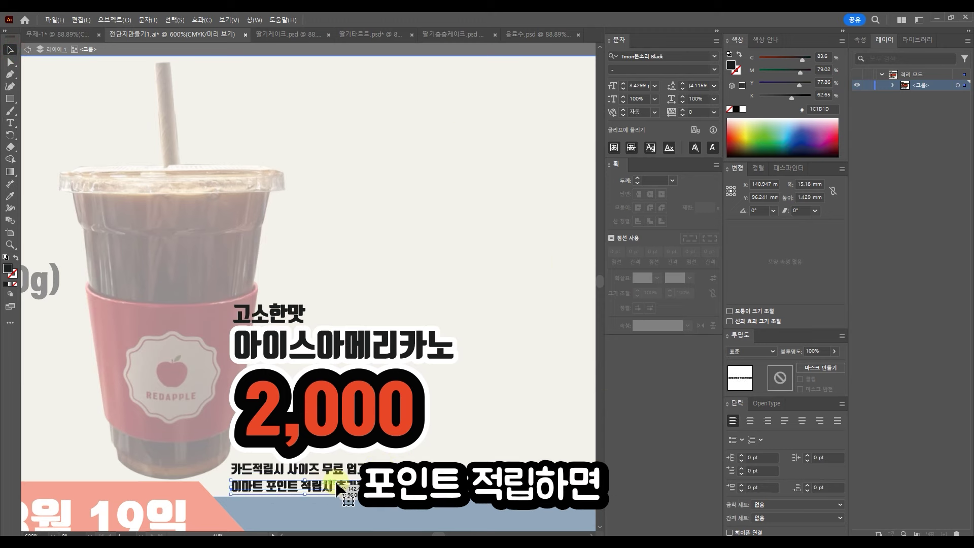
# Step: Replace 이마트 with 오냥할인마트 in the coffee label's points line
pyautogui.doubleClick(331, 488)
pyautogui.moveTo(266, 486); pyautogui.dragTo(208, 485)
pyautogui.write('오냥할인')
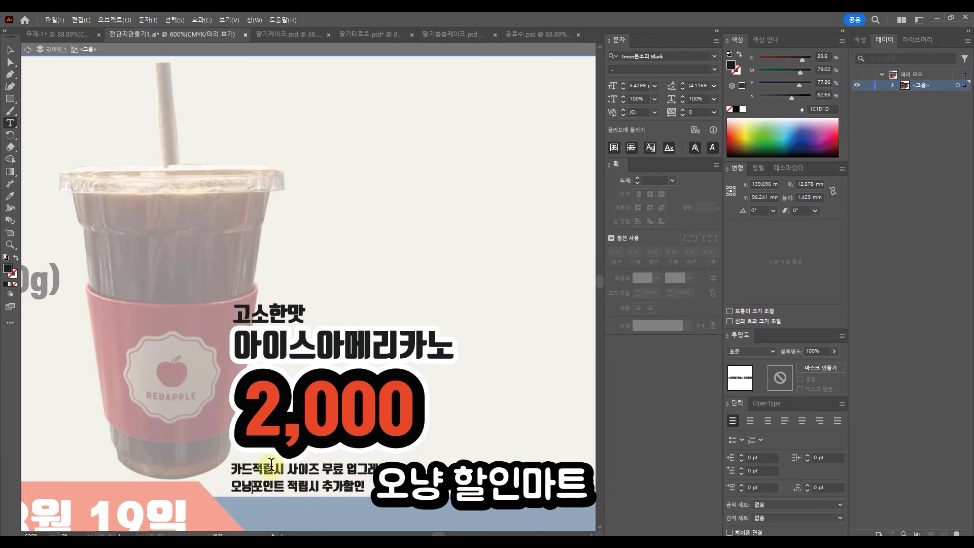
pyautogui.write('마트')
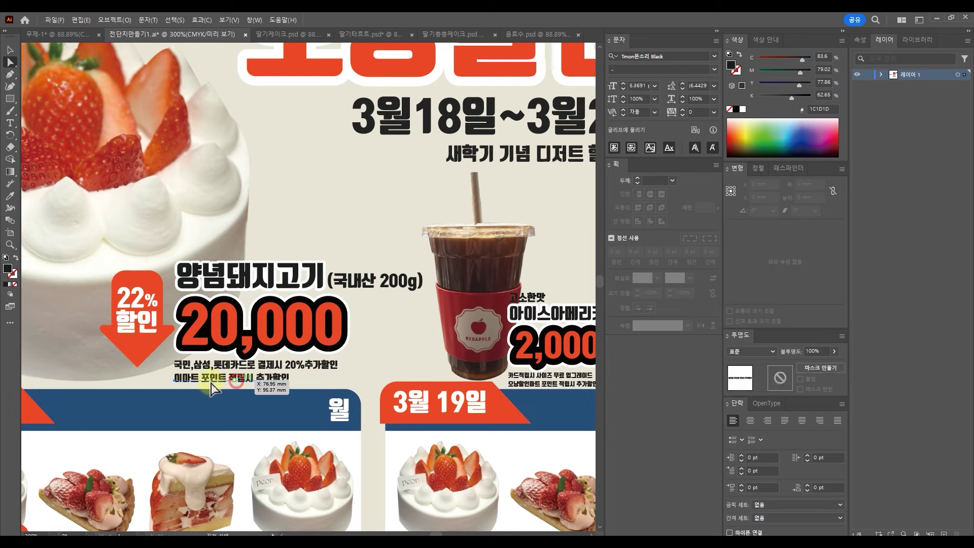
# Step: Replace 이마트 with 오냥할인마트 in the points line under the 20,000 price beside the large cake
pyautogui.moveTo(203, 378); pyautogui.dragTo(163, 377)
pyautogui.write('오냐할이')
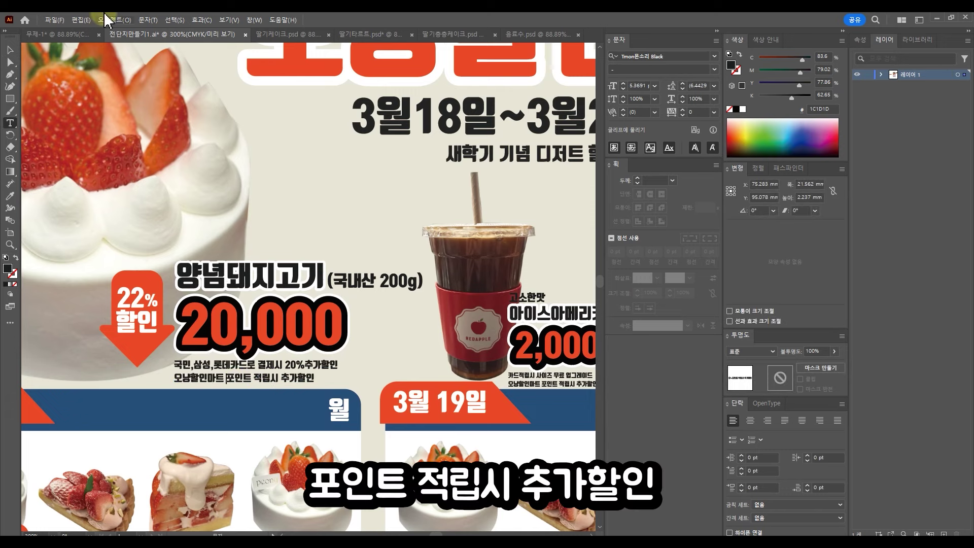
pyautogui.click(10, 50)
pyautogui.click(264, 149)
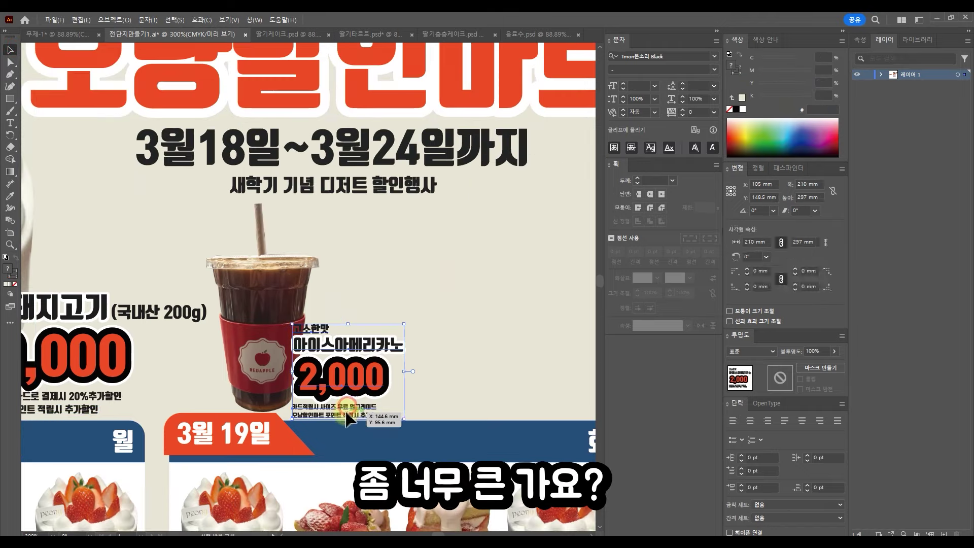
# Step: Scale the coffee label down slightly, fit it against the cup's lower right side, and shift the cup and label together
pyautogui.moveTo(350, 377)
pyautogui.mouseDown()
pyautogui.moveTo(359, 358)
pyautogui.moveTo(349, 366)
pyautogui.mouseUp()
pyautogui.moveTo(404, 312); pyautogui.dragTo(389, 325)
pyautogui.moveTo(365, 344); pyautogui.dragTo(369, 344)
pyautogui.scroll(-2, 384, 325)
pyautogui.keyDown('shift'); pyautogui.click(324, 313); pyautogui.keyUp('shift')
pyautogui.moveTo(323, 315); pyautogui.dragTo(319, 325)
pyautogui.click(403, 303)
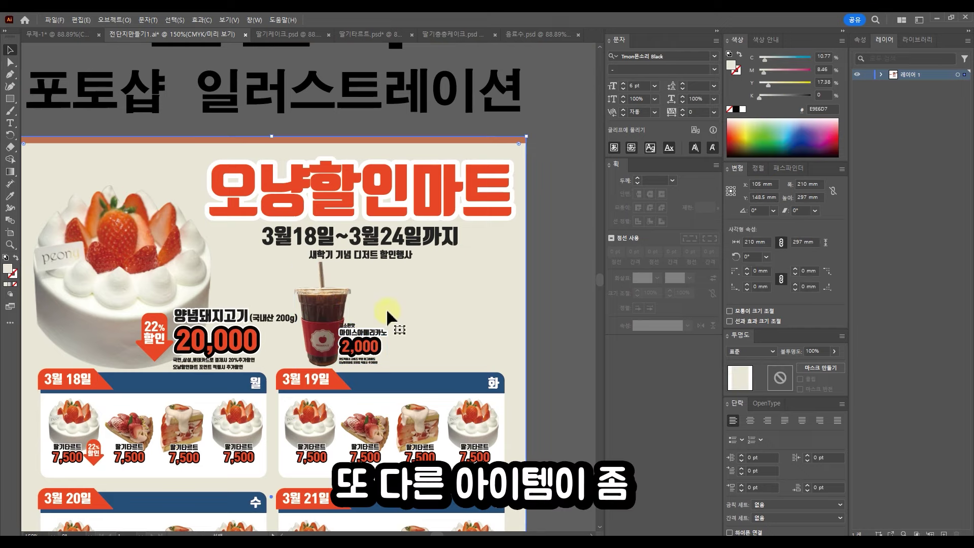
# Step: Copy the coffee cup with its label into an evenly spaced row of three and shift the row slightly left
pyautogui.click(330, 317)
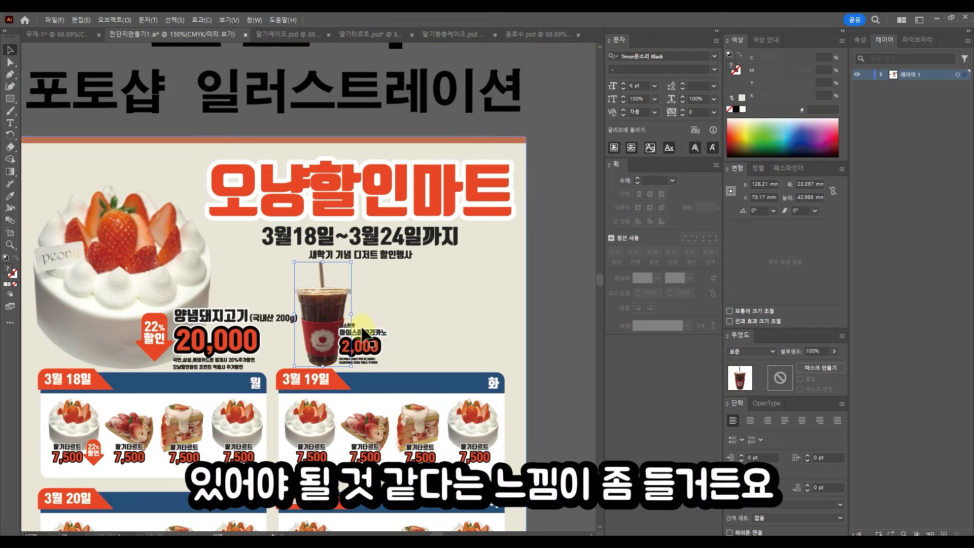
pyautogui.keyDown('shift'); pyautogui.click(364, 339); pyautogui.keyUp('shift')
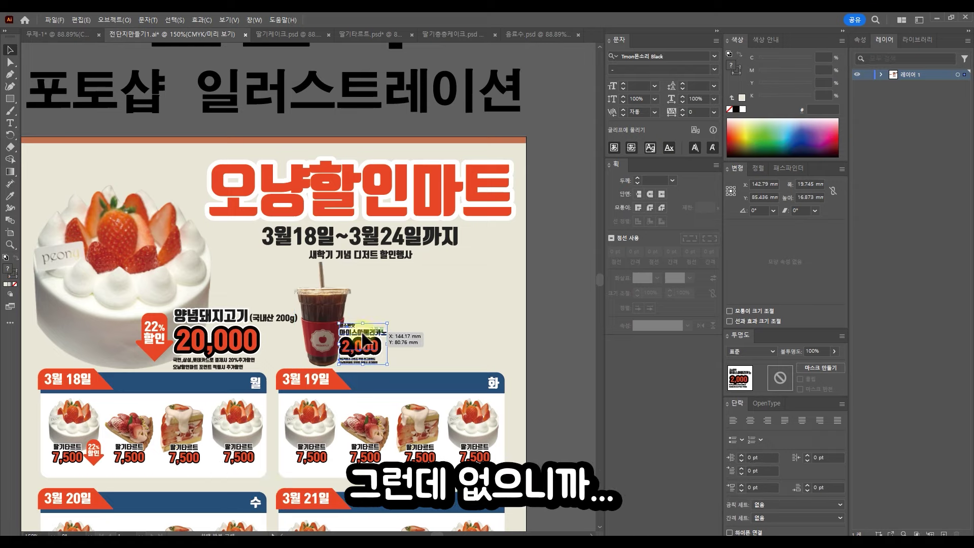
pyautogui.moveTo(326, 321); pyautogui.dragTo(420, 322)
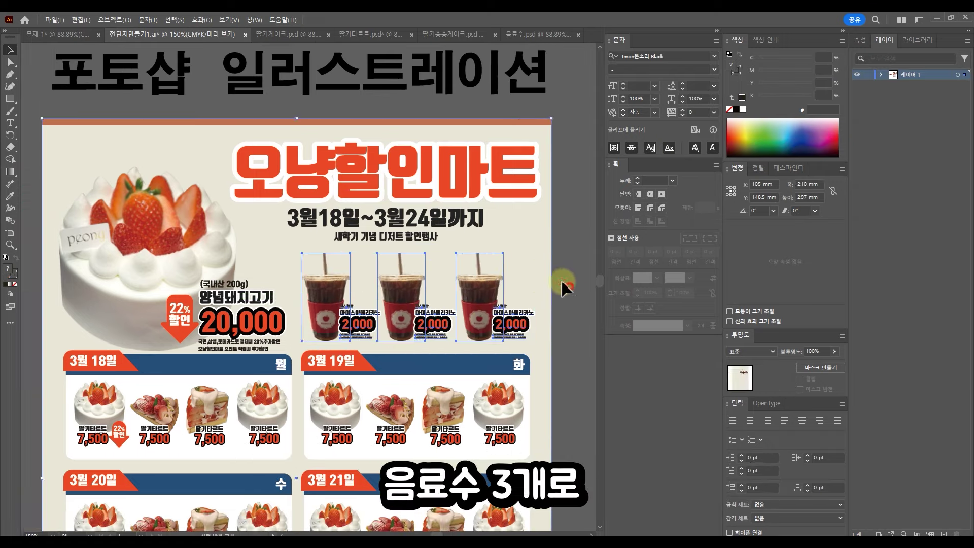
pyautogui.moveTo(478, 308); pyautogui.dragTo(468, 304)
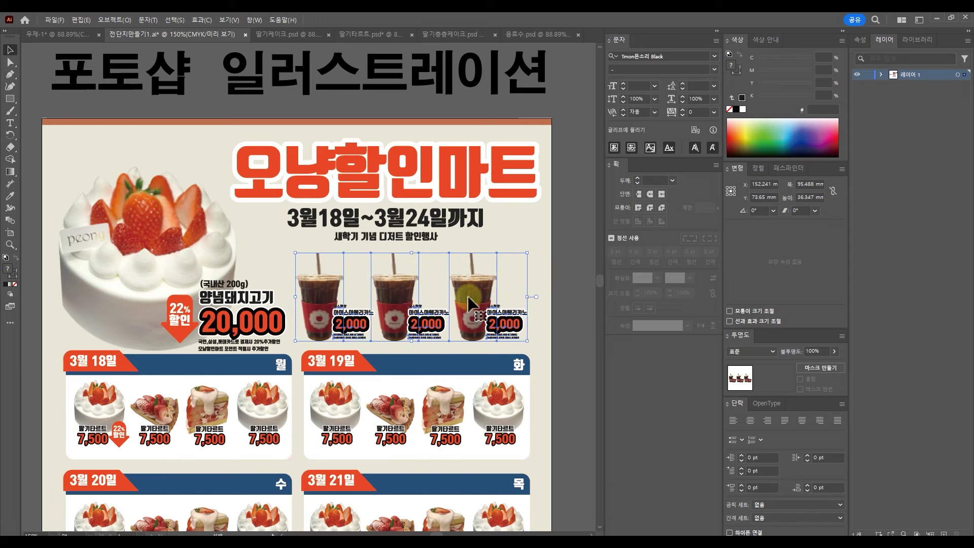
pyautogui.click(408, 311)
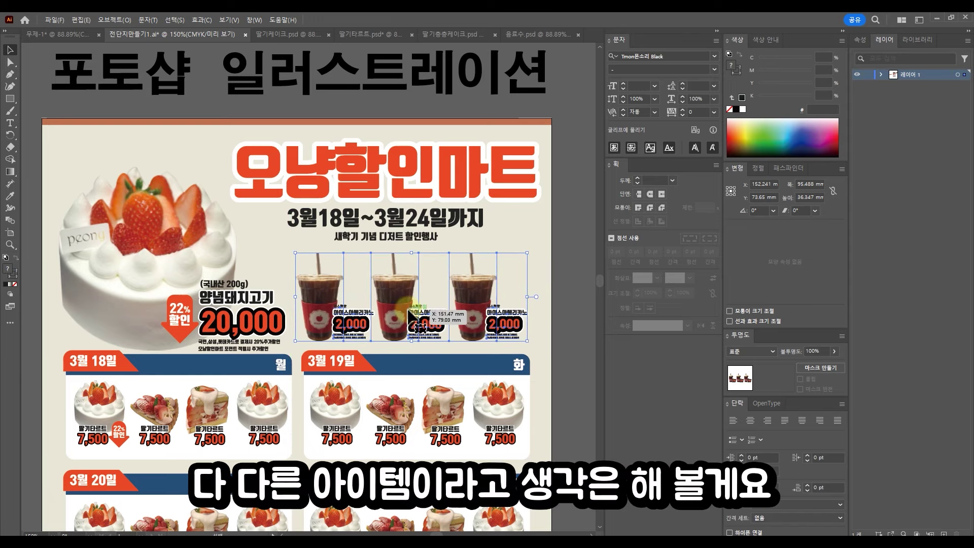
pyautogui.click(565, 226)
pyautogui.moveTo(472, 322); pyautogui.dragTo(476, 271)
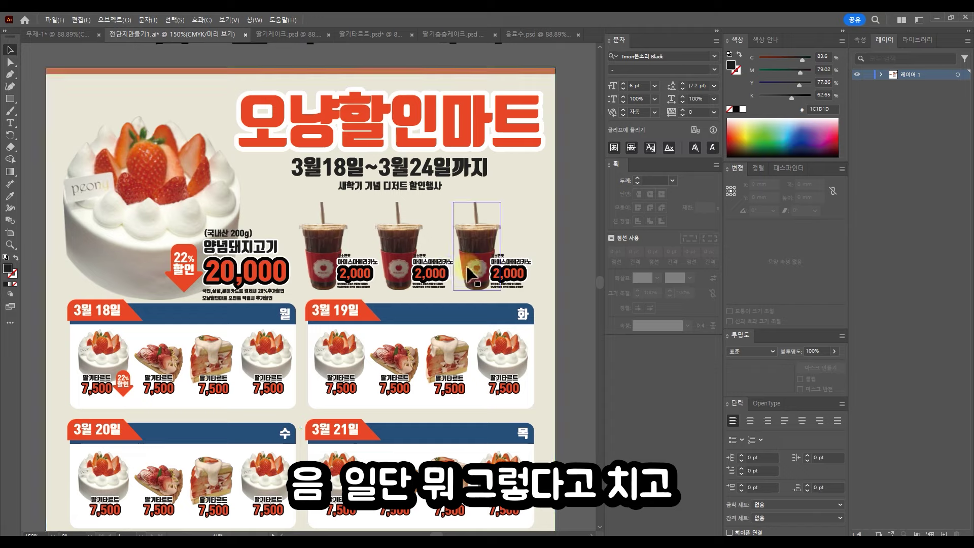
# Step: Examine the whole flyer's layout, from the header products down to the daily cards
pyautogui.scroll(-4, 469, 274)
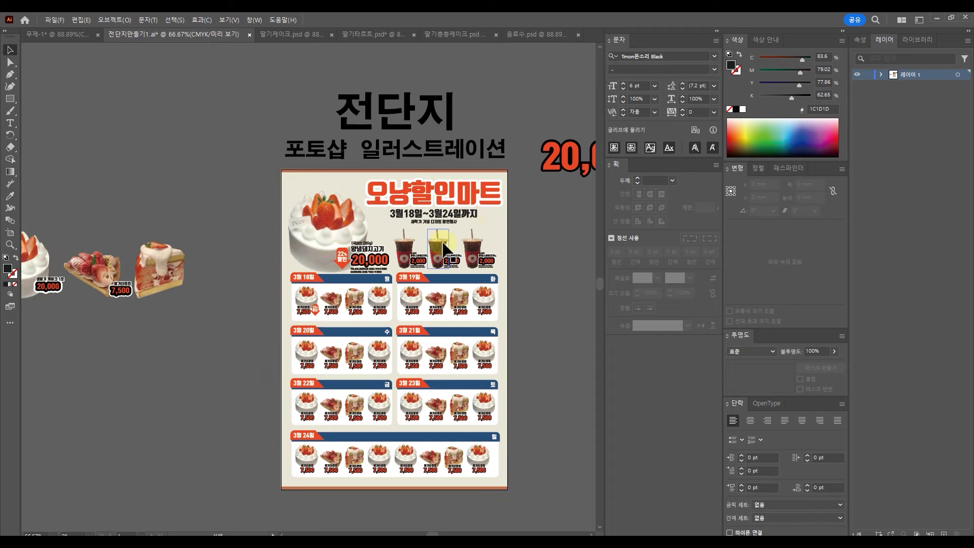
pyautogui.scroll(2, 445, 247)
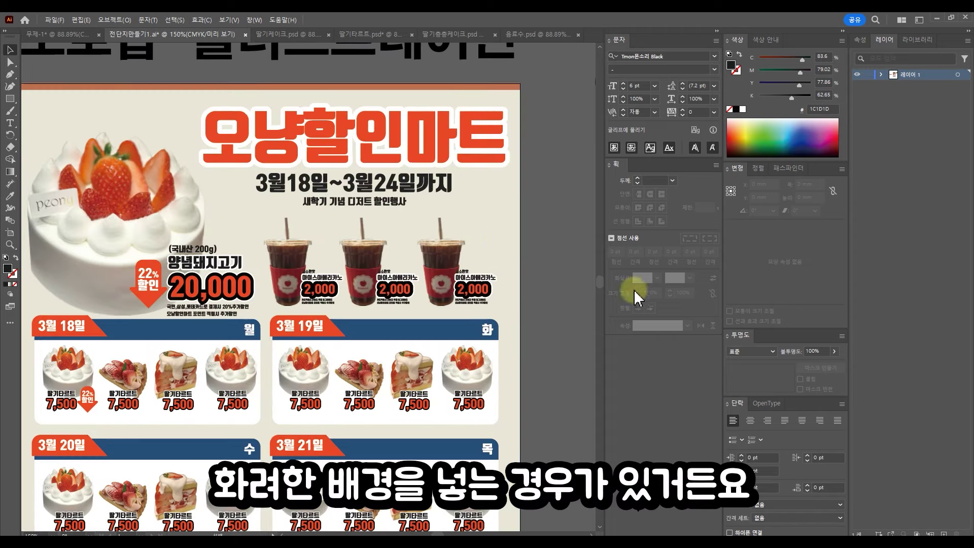
pyautogui.moveTo(491, 293); pyautogui.dragTo(555, 94)
pyautogui.moveTo(528, 256); pyautogui.dragTo(499, 262)
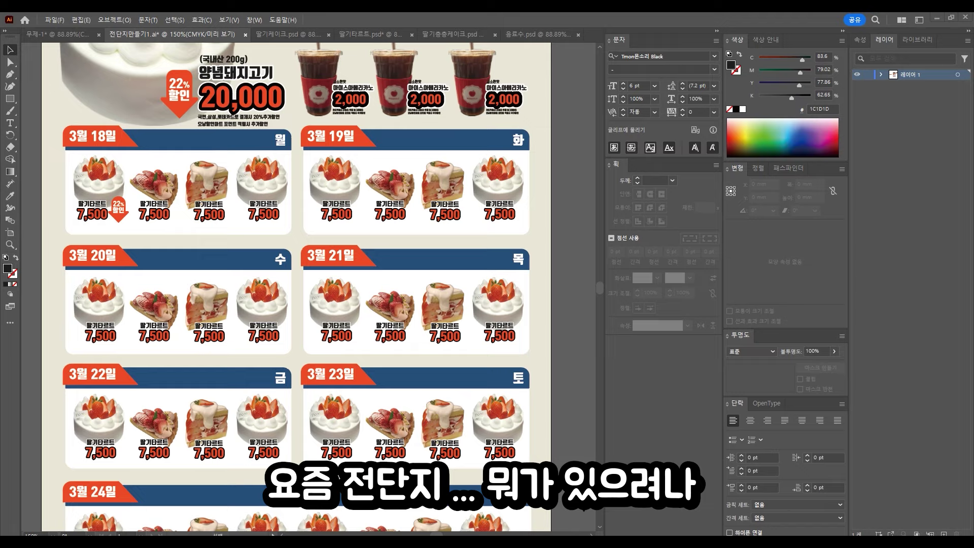
pyautogui.scroll(-4, 412, 249)
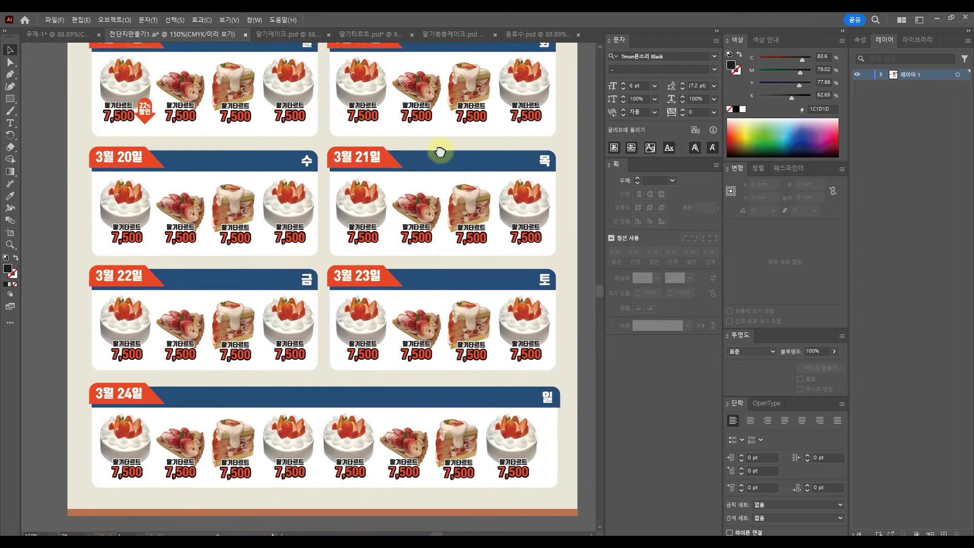
pyautogui.scroll(-1, 412, 242)
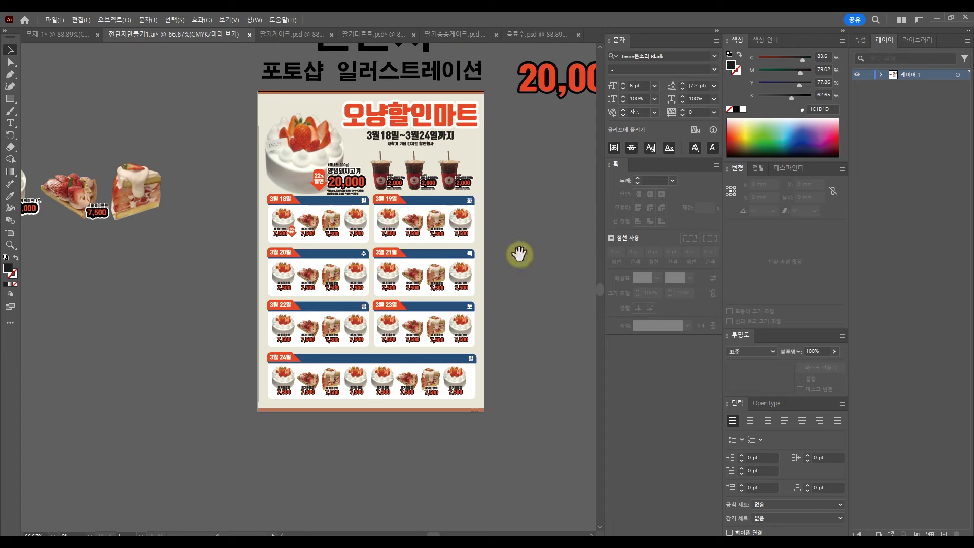
pyautogui.moveTo(519, 254); pyautogui.dragTo(451, 307)
pyautogui.hotkey('ctrl', 'alt', 'a')
pyautogui.click(460, 283)
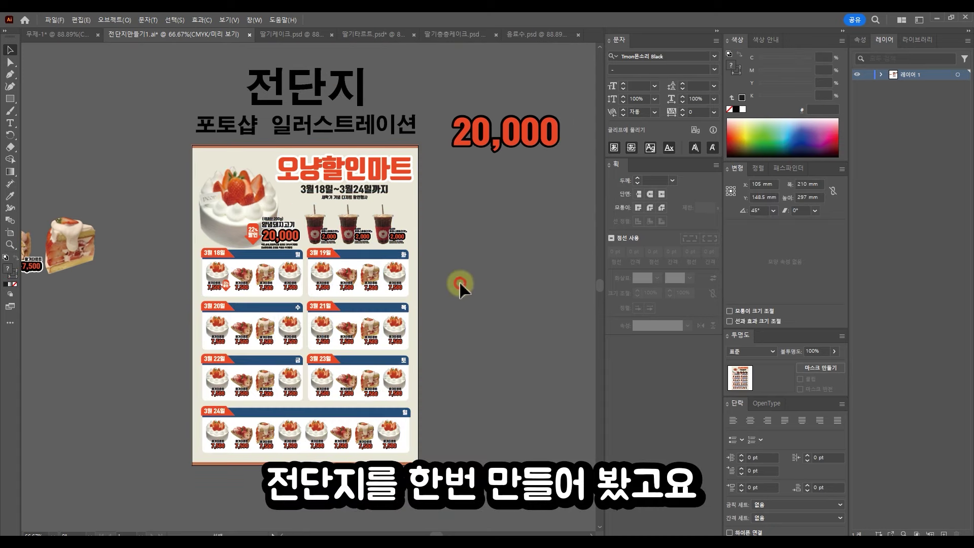
pyautogui.click(471, 109)
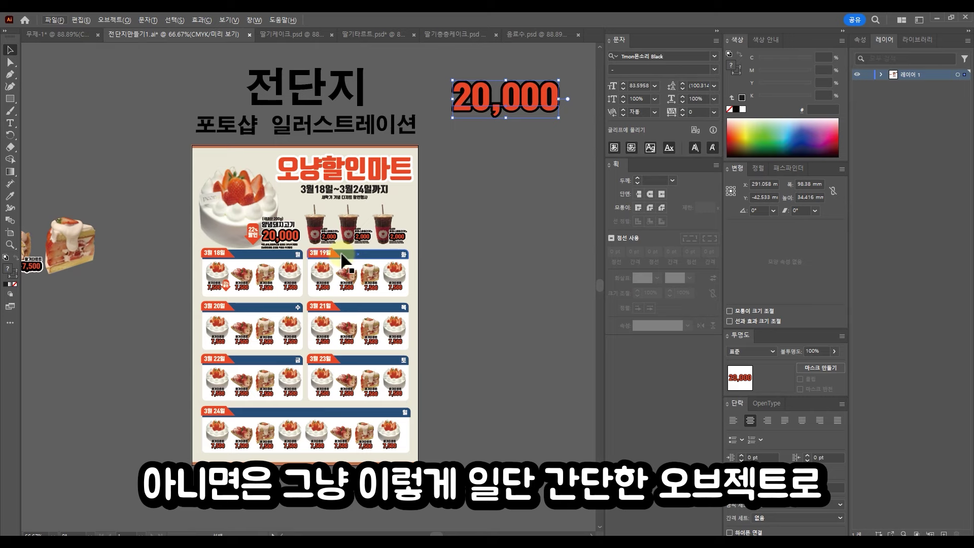
pyautogui.scroll(3, 378, 339)
pyautogui.moveTo(316, 191); pyautogui.dragTo(495, 282)
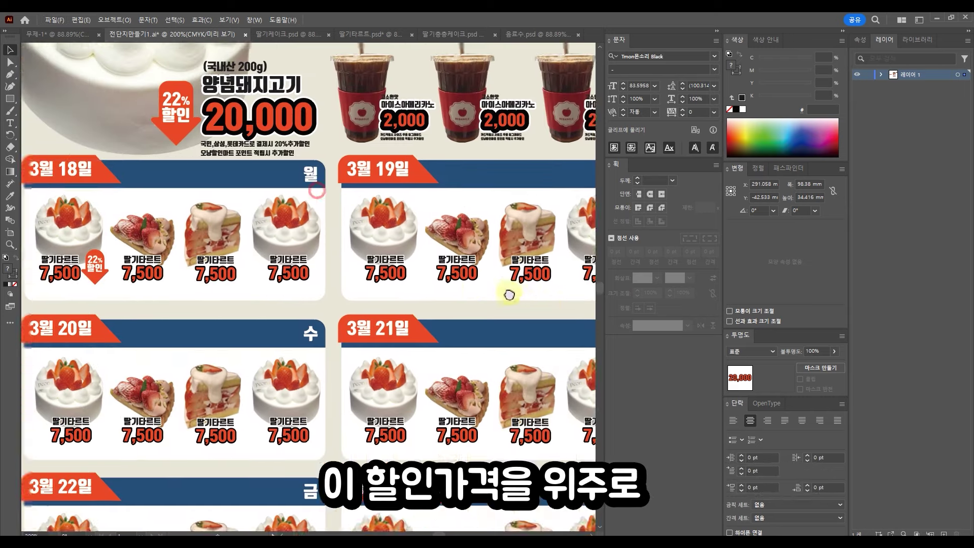
pyautogui.scroll(-3, 495, 282)
pyautogui.scroll(3, 284, 198)
# Step: Copy the 오냥할인마트 points line to the bottom centre of the 3월 18일 and 3월 19일 cards
pyautogui.click(309, 192)
pyautogui.moveTo(310, 192); pyautogui.dragTo(241, 332)
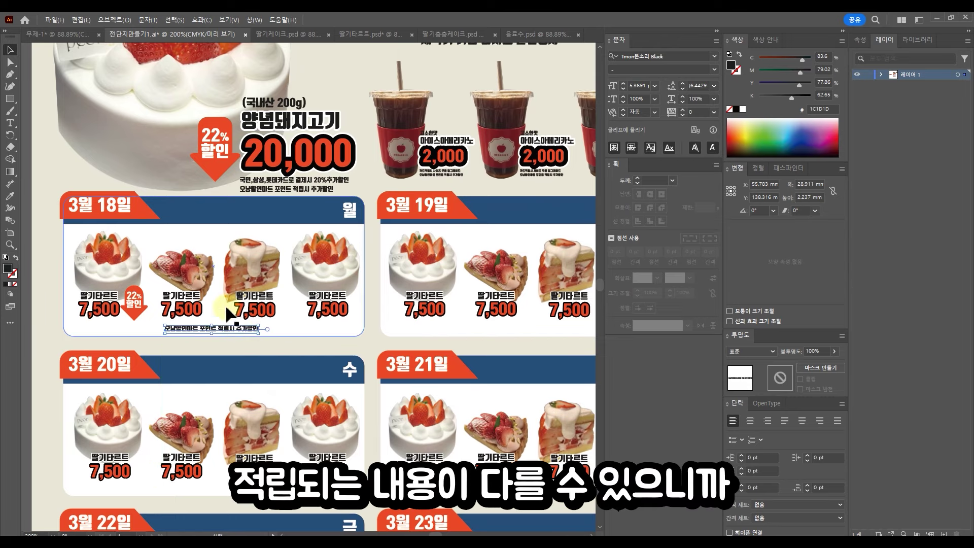
pyautogui.moveTo(252, 303); pyautogui.dragTo(166, 215)
pyautogui.moveTo(146, 241); pyautogui.dragTo(470, 277)
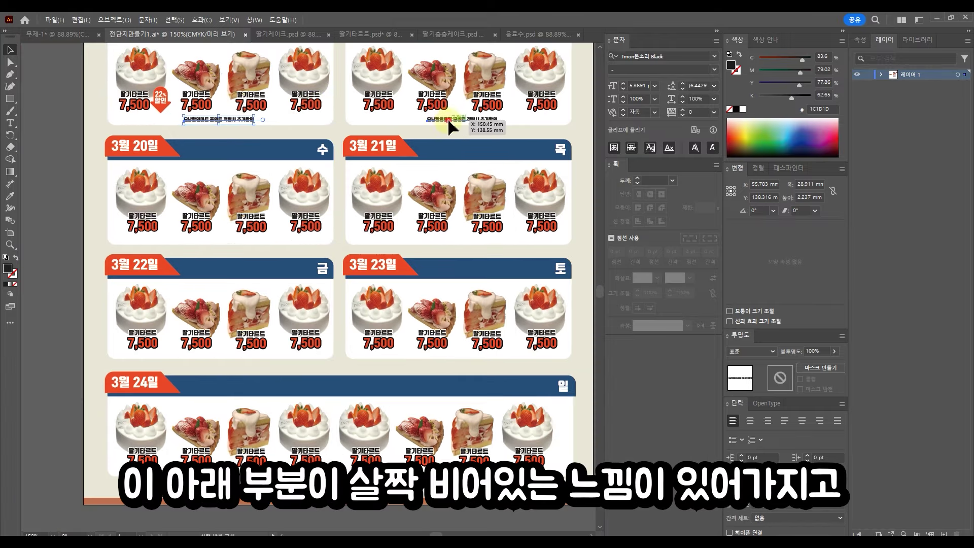
# Step: Copy both points lines down to the bottom of the 3월 20일 and 3월 21일 cards
pyautogui.keyDown('shift'); pyautogui.click(454, 120); pyautogui.keyUp('shift')
pyautogui.moveTo(469, 121); pyautogui.dragTo(485, 242)
pyautogui.moveTo(583, 221); pyautogui.dragTo(136, 189)
pyautogui.hotkey('ctrl', 'z')
# Step: Copy the points lines into the 3월 22일 and 3월 23일 cards, and place one more centred below the 3월 24일 card
pyautogui.moveTo(557, 232); pyautogui.dragTo(487, 236)
pyautogui.click(541, 236)
pyautogui.hotkey('ctrl', 'a')
pyautogui.moveTo(535, 202); pyautogui.dragTo(500, 182)
pyautogui.click(483, 190)
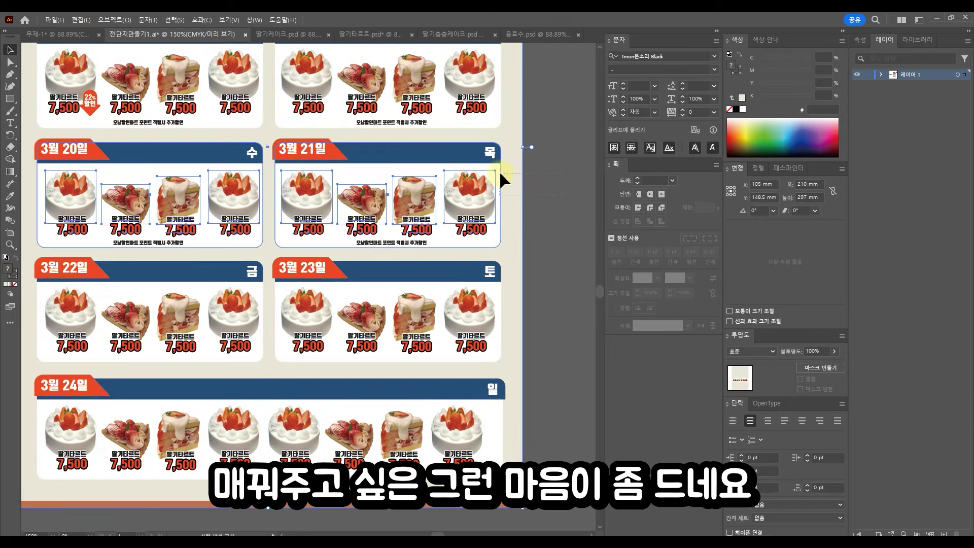
pyautogui.moveTo(500, 173); pyautogui.dragTo(496, 169)
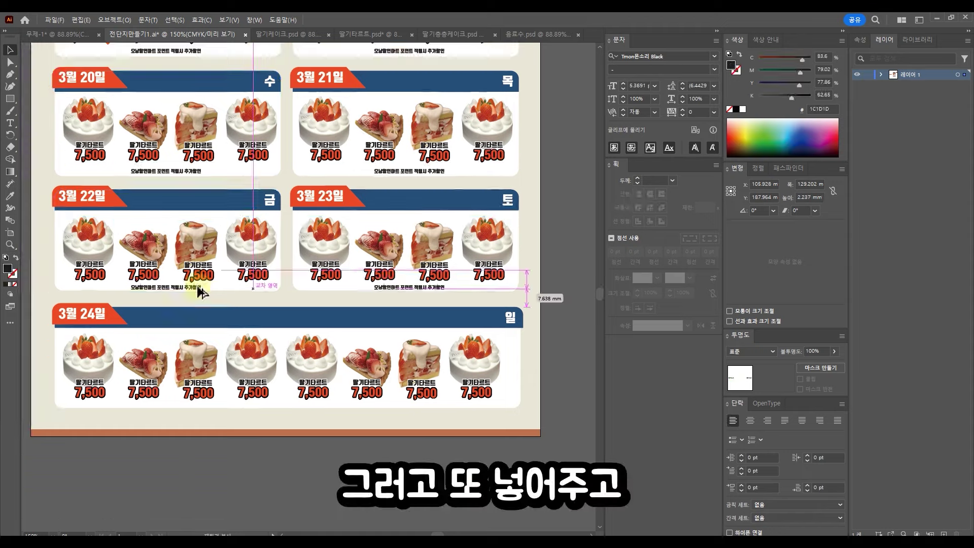
pyautogui.moveTo(198, 287); pyautogui.dragTo(199, 286)
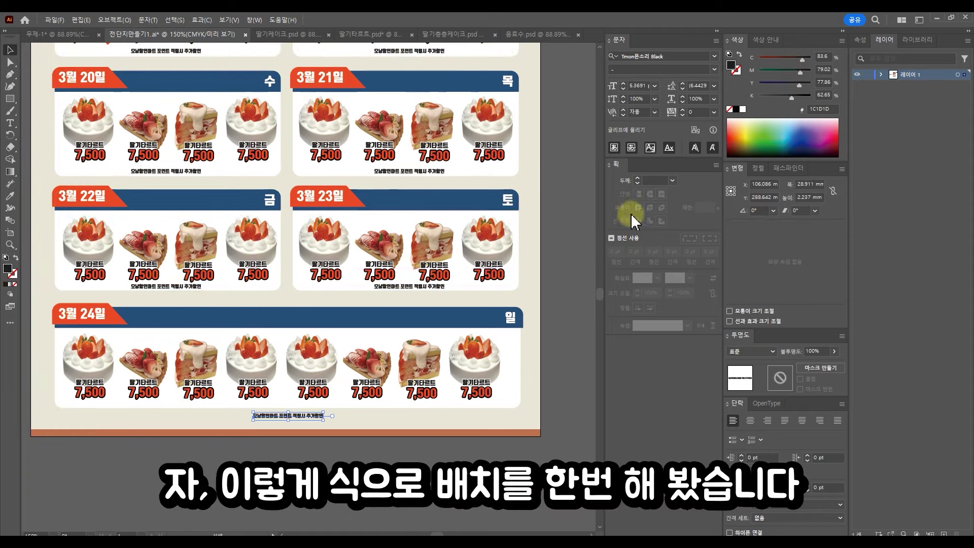
pyautogui.click(542, 183)
pyautogui.scroll(10, 434, 282)
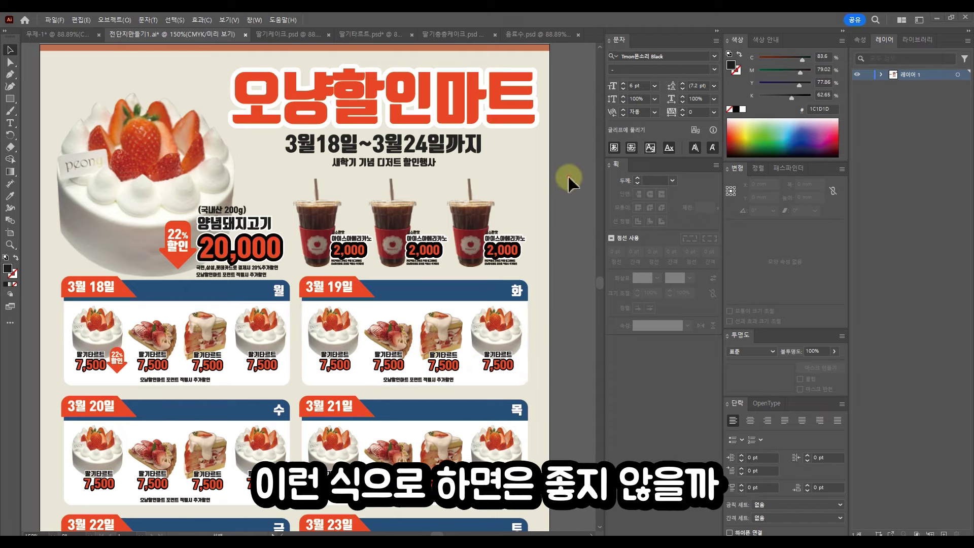
pyautogui.scroll(-4, 529, 311)
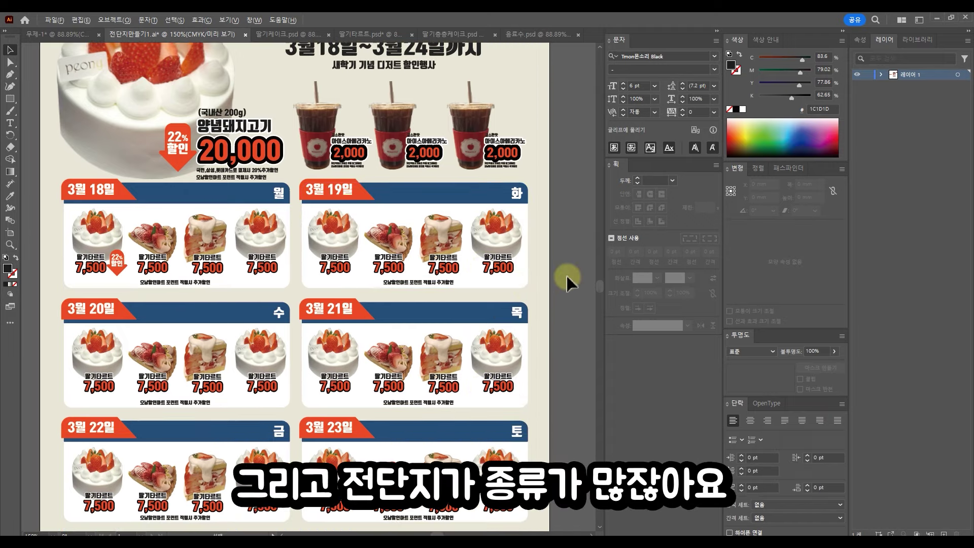
pyautogui.scroll(-1, 567, 277)
pyautogui.moveTo(528, 285); pyautogui.dragTo(408, 264)
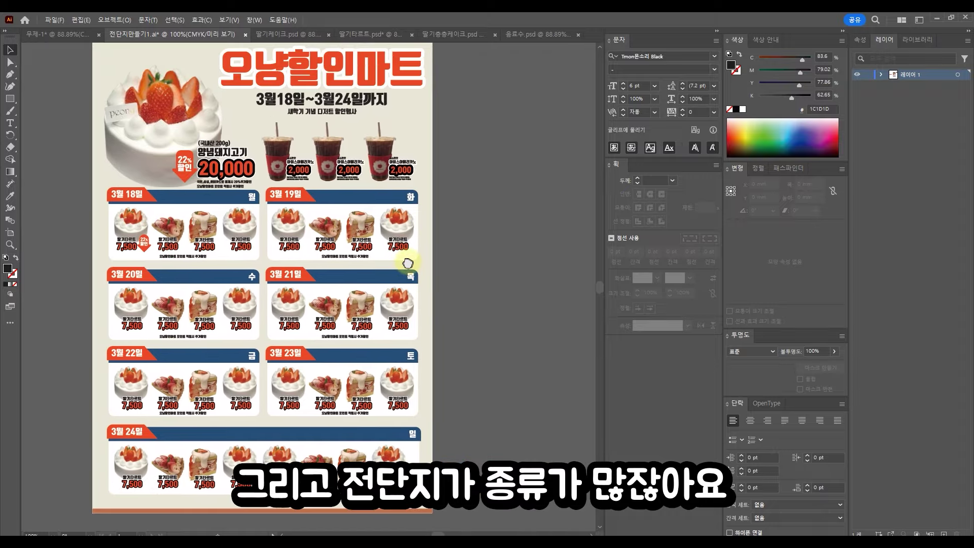
pyautogui.scroll(-1, 429, 268)
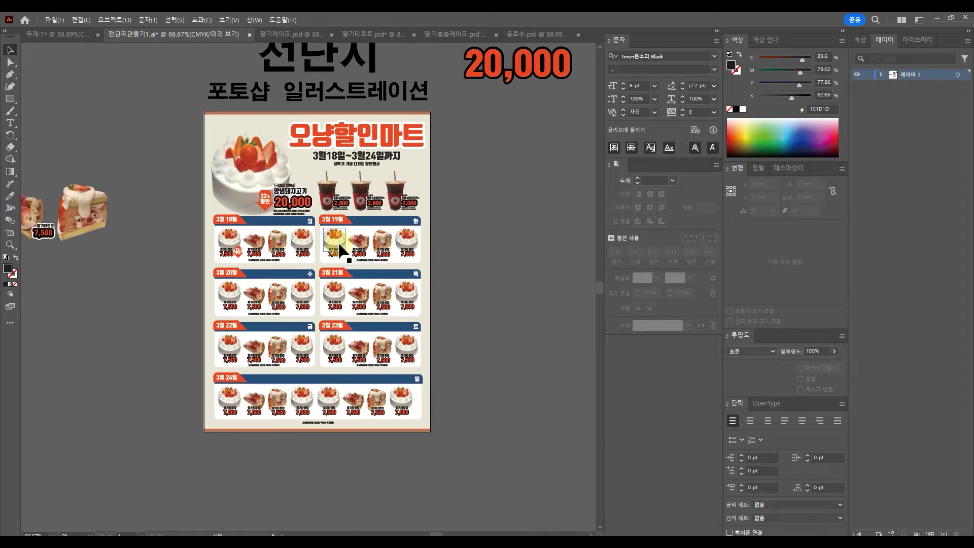
pyautogui.scroll(2, 340, 302)
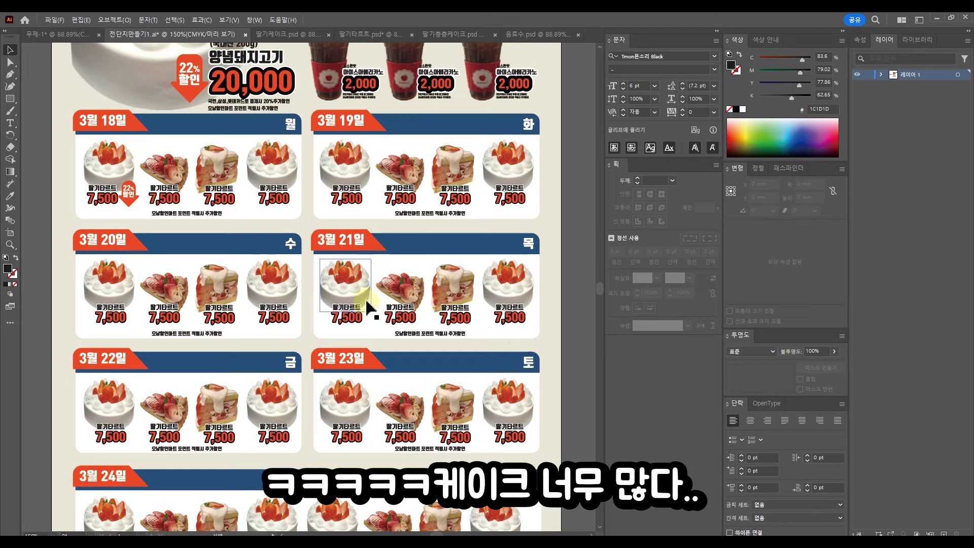
pyautogui.moveTo(499, 330); pyautogui.dragTo(506, 269)
pyautogui.click(323, 457)
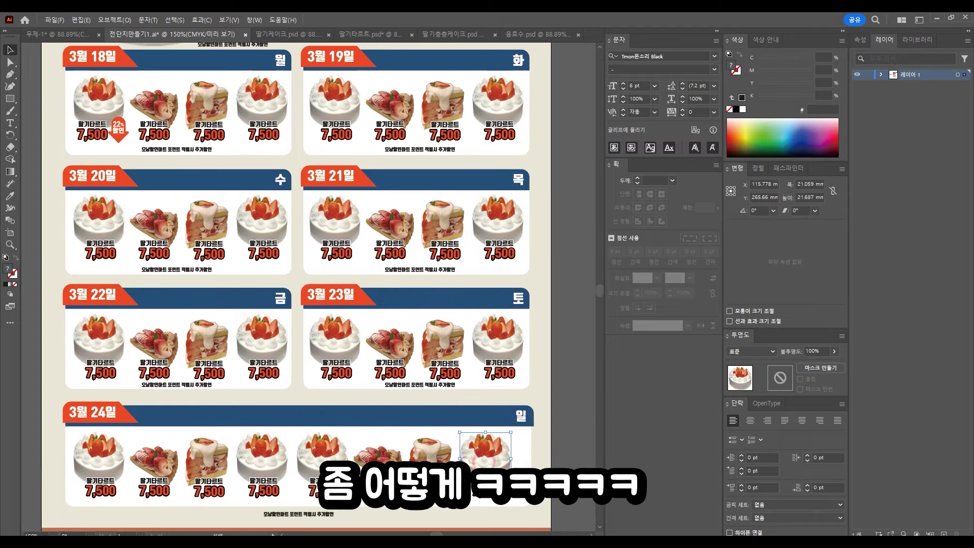
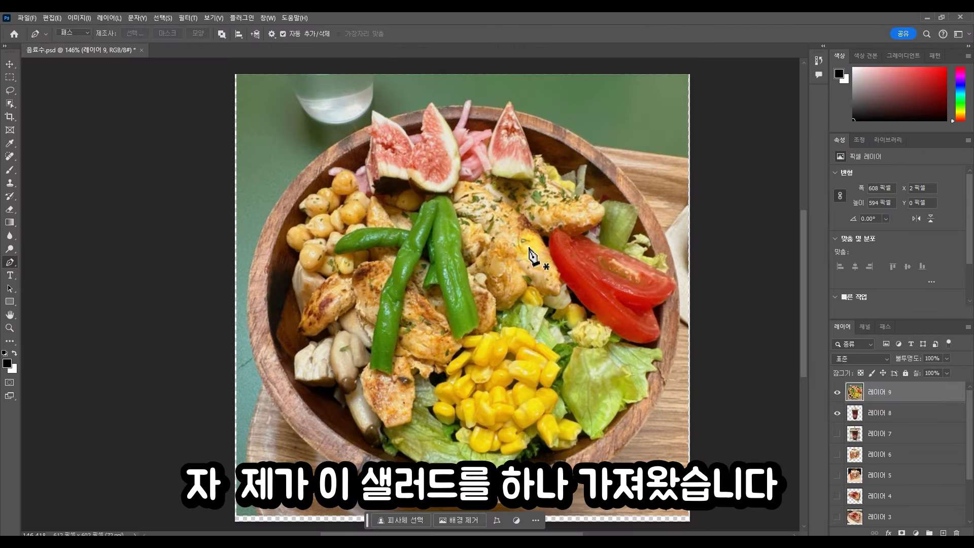
# Step: Switch to Photoshop and trace the left, lower and right rim of the wooden salad bowl with the Pen tool
pyautogui.moveTo(431, 235); pyautogui.dragTo(370, 238)
pyautogui.click(308, 121)
pyautogui.moveTo(187, 280); pyautogui.dragTo(178, 392)
pyautogui.keyDown('alt'); pyautogui.click(187, 280); pyautogui.keyUp('alt')
pyautogui.moveTo(366, 494); pyautogui.dragTo(564, 529)
pyautogui.keyDown('alt'); pyautogui.click(366, 494); pyautogui.keyUp('alt')
pyautogui.moveTo(613, 355); pyautogui.dragTo(662, 177)
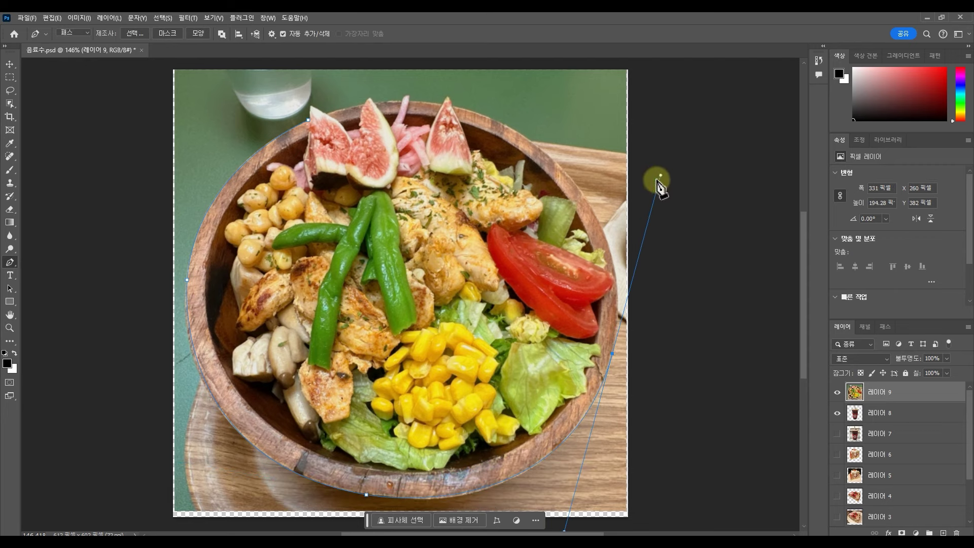
pyautogui.keyDown('alt'); pyautogui.click(613, 355); pyautogui.keyUp('alt')
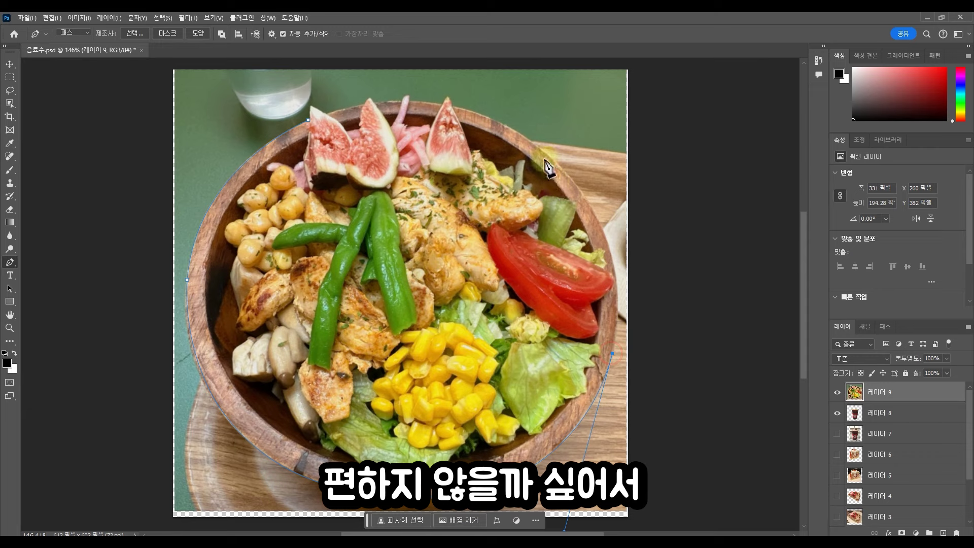
# Step: Continue the path along the wooden bowl's upper rim, following the protruding fig and onion tips, and close it
pyautogui.moveTo(515, 130); pyautogui.dragTo(384, 120)
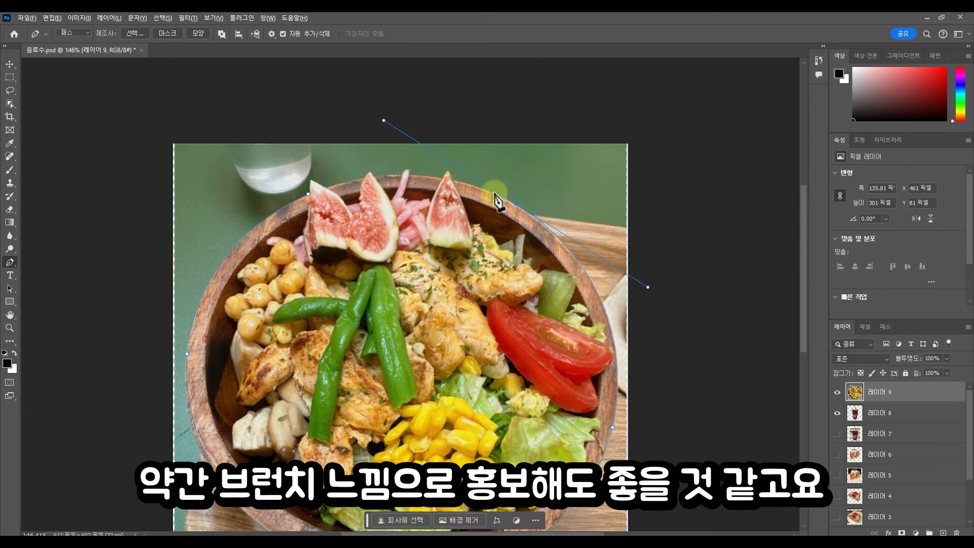
pyautogui.keyDown('alt'); pyautogui.click(515, 205); pyautogui.keyUp('alt')
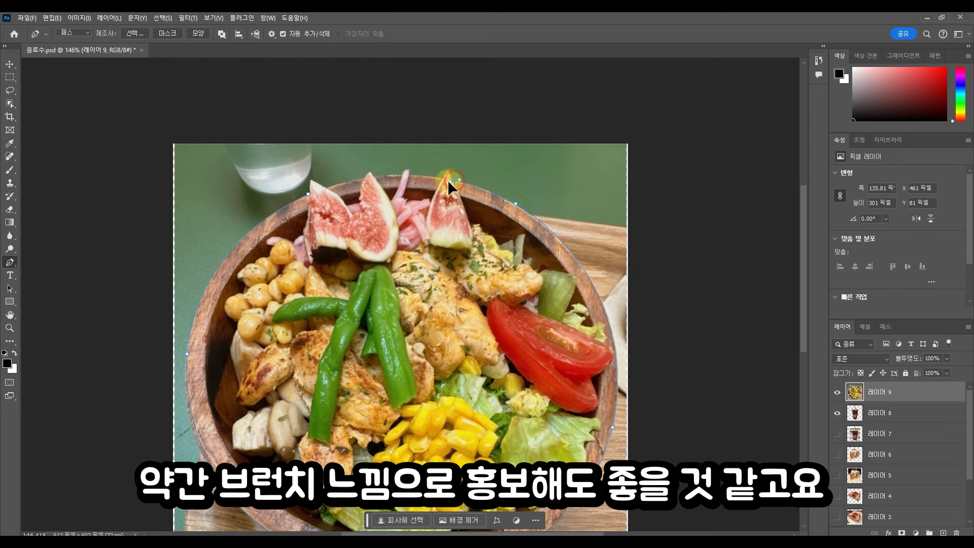
pyautogui.click(446, 174)
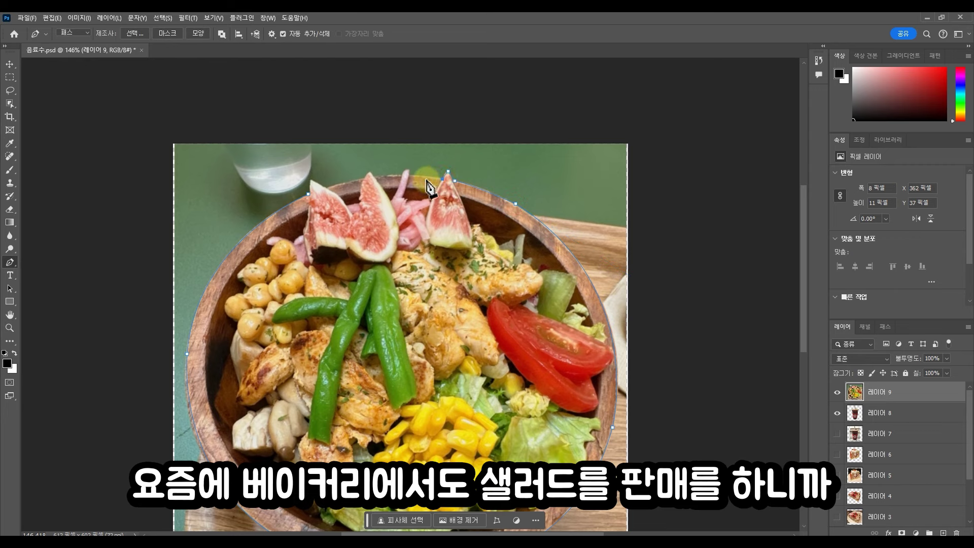
pyautogui.click(405, 171)
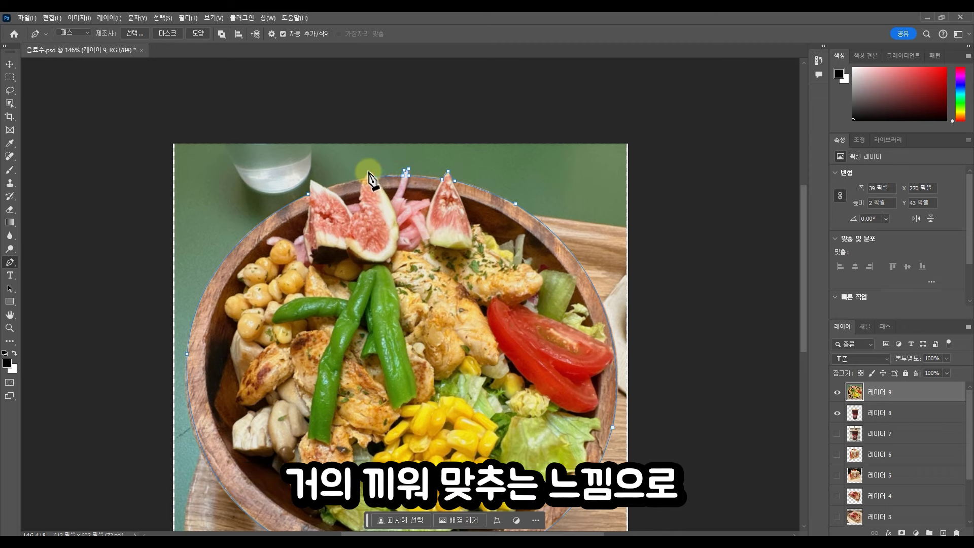
pyautogui.click(369, 173)
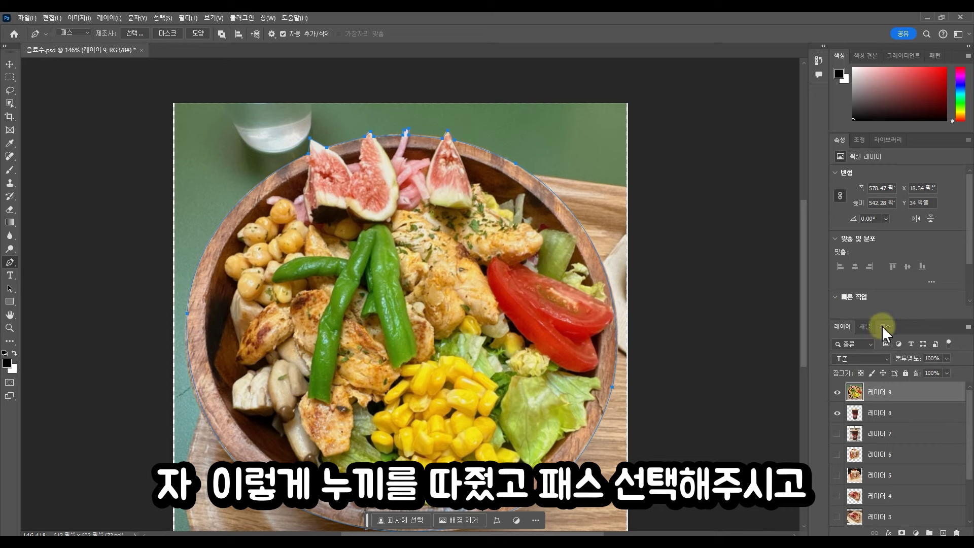
# Step: Convert the path to a selection, copy the salad bowl onto a new layer and hide the original photo layer
pyautogui.click(885, 327)
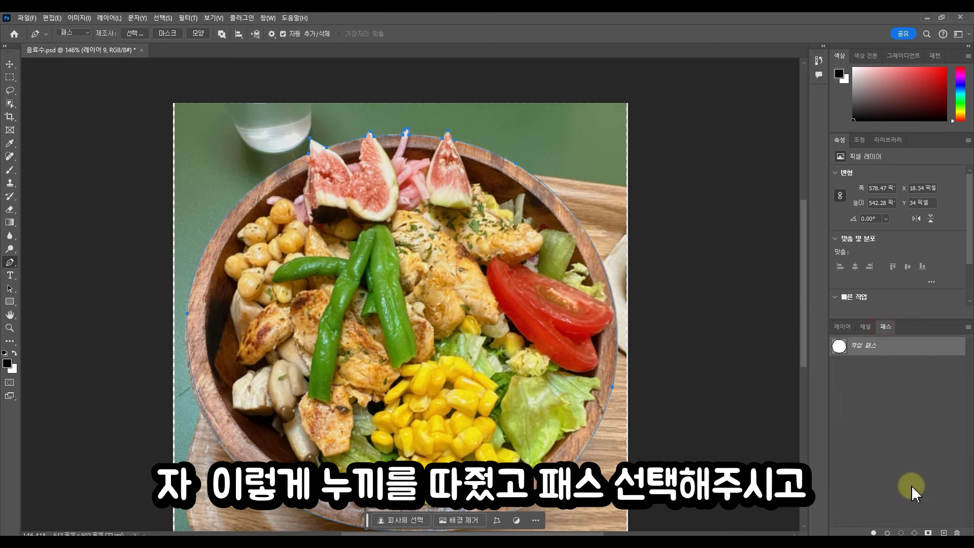
pyautogui.click(901, 533)
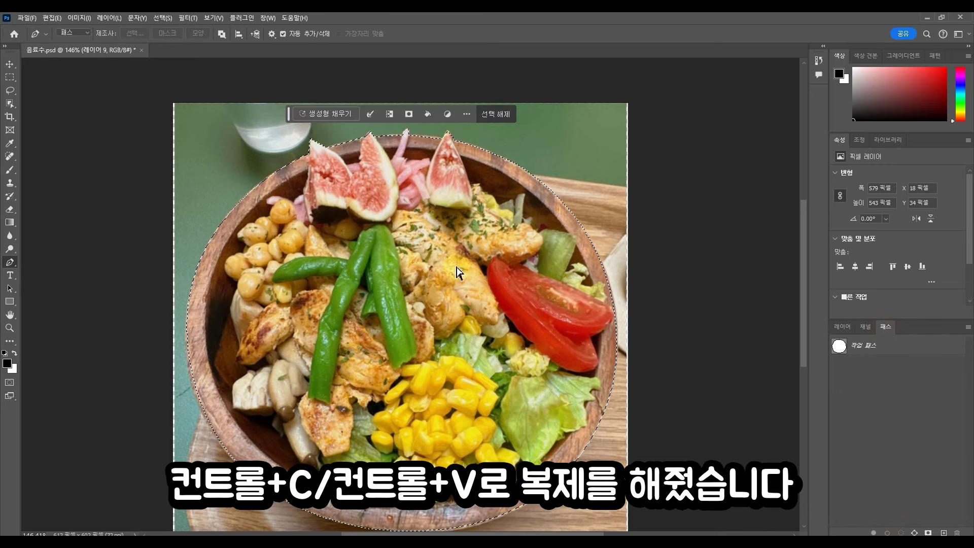
pyautogui.hotkey('ctrl', 'c')
pyautogui.hotkey('ctrl', 'v')
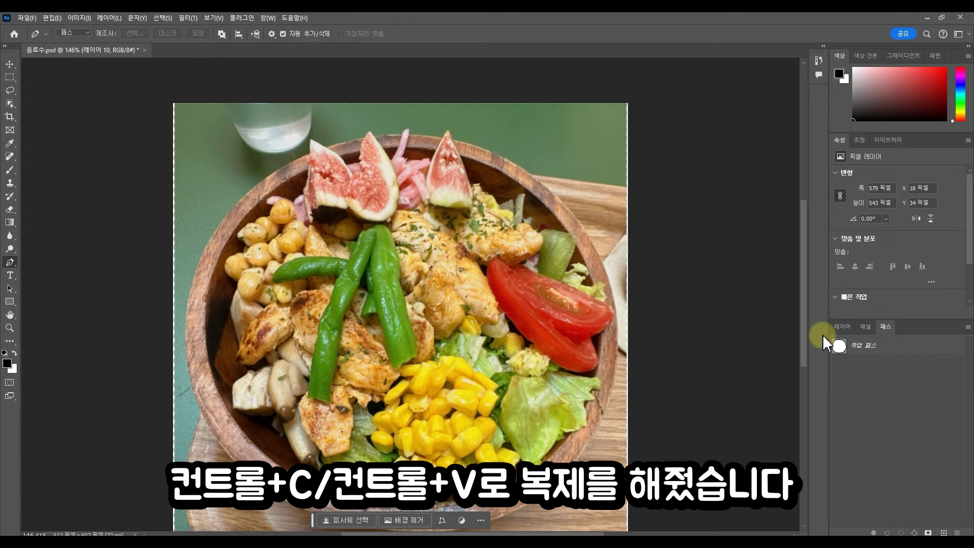
pyautogui.click(842, 327)
pyautogui.click(837, 412)
pyautogui.scroll(-1, 436, 368)
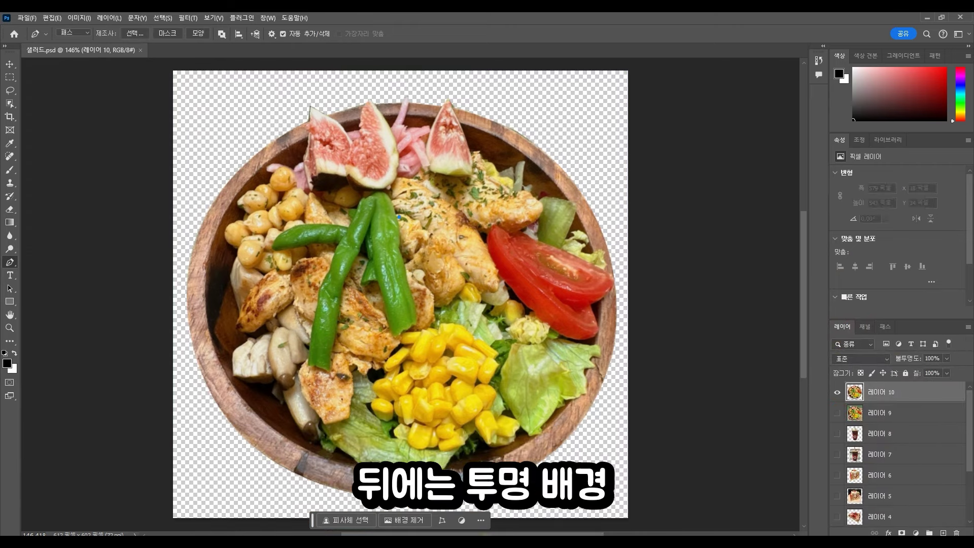
# Step: Switch to Illustrator and shrink the salad cutout to about 23 mm wide over the first slot of the 3월 19일 card
pyautogui.hotkey('alt', 'Tab')
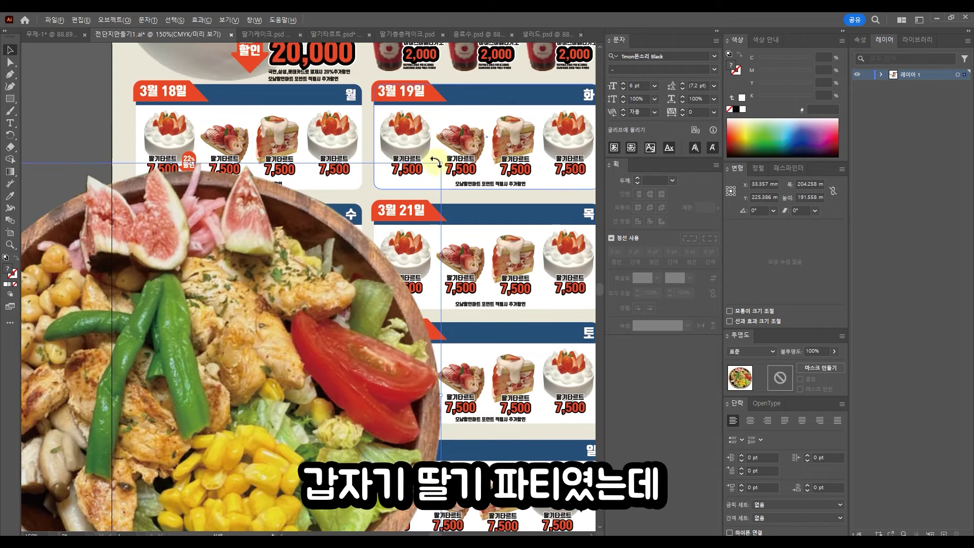
pyautogui.moveTo(441, 163); pyautogui.dragTo(338, 331)
pyautogui.moveTo(252, 392); pyautogui.dragTo(467, 205)
pyautogui.moveTo(460, 201); pyautogui.dragTo(409, 324)
pyautogui.hotkey('ctrl', '+')
pyautogui.moveTo(343, 293); pyautogui.dragTo(282, 269)
pyautogui.scroll(3, 384, 252)
pyautogui.scroll(-2, 381, 254)
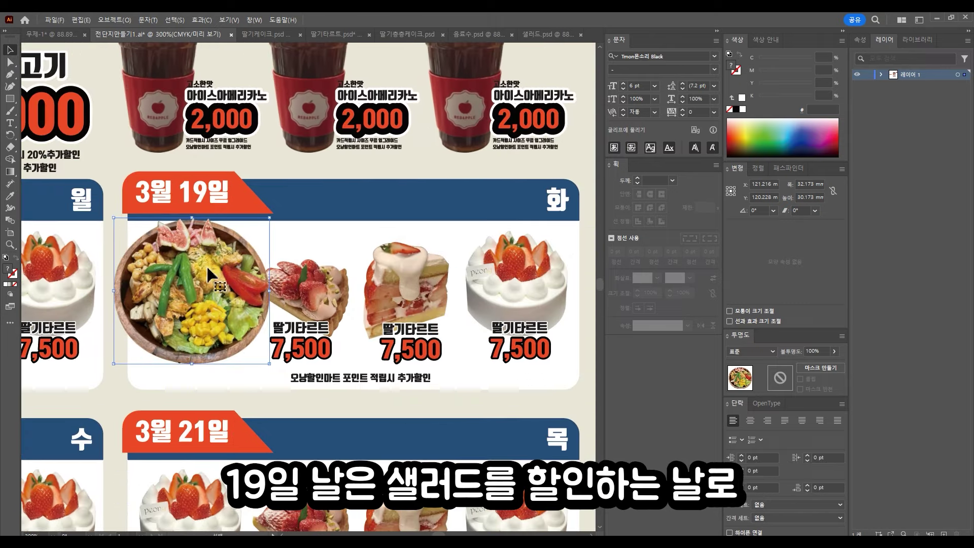
pyautogui.moveTo(238, 294); pyautogui.dragTo(238, 354)
pyautogui.moveTo(269, 424); pyautogui.dragTo(226, 390)
pyautogui.moveTo(186, 305); pyautogui.dragTo(207, 283)
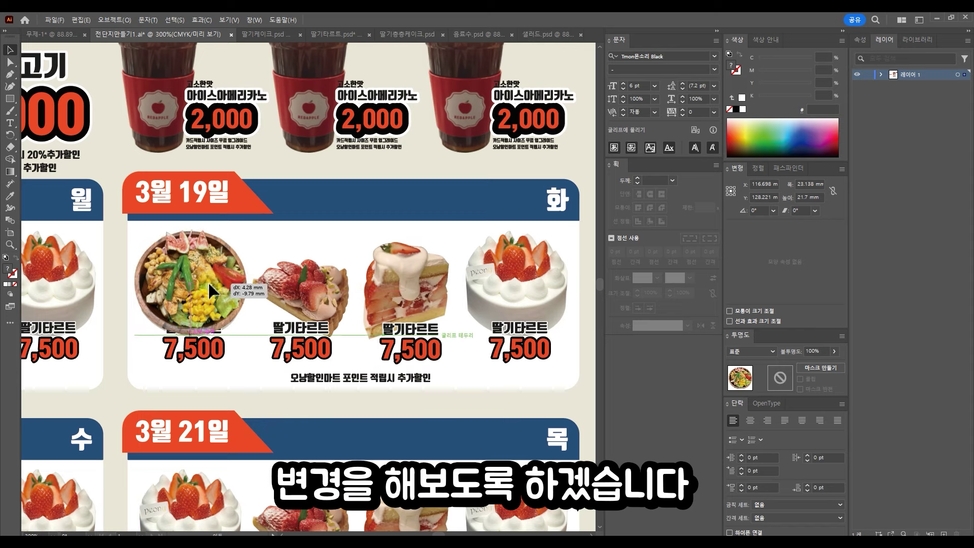
# Step: Delete the four cake and tart images from the 3월 19일 card, keeping the labels and the salad bowl
pyautogui.click(205, 246)
pyautogui.keyDown('shift'); pyautogui.click(322, 285); pyautogui.keyUp('shift')
pyautogui.keyDown('shift'); pyautogui.click(399, 274); pyautogui.keyUp('shift')
pyautogui.keyDown('shift'); pyautogui.click(505, 281); pyautogui.keyUp('shift')
pyautogui.press('Delete')
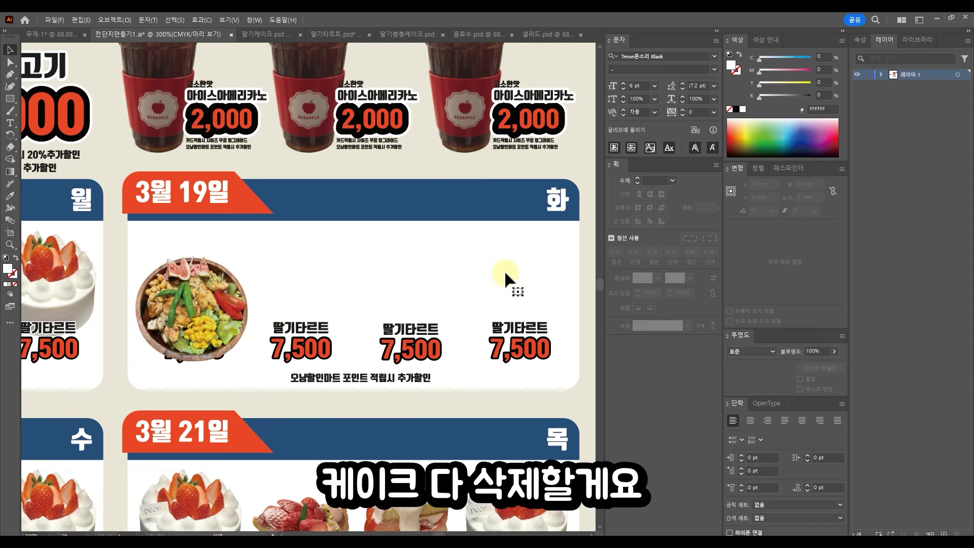
# Step: Place the salad bowl above the first label of the 3월 19일 card and copy it into the other three slots
pyautogui.click(207, 349)
pyautogui.moveTo(206, 292); pyautogui.dragTo(208, 287)
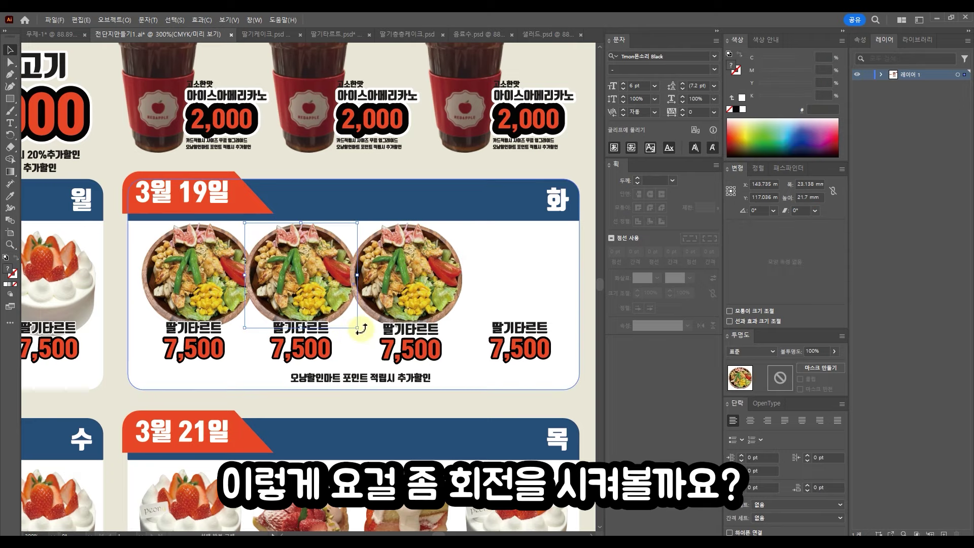
pyautogui.moveTo(361, 330); pyautogui.dragTo(243, 196)
pyautogui.hotkey('ctrl', 'z')
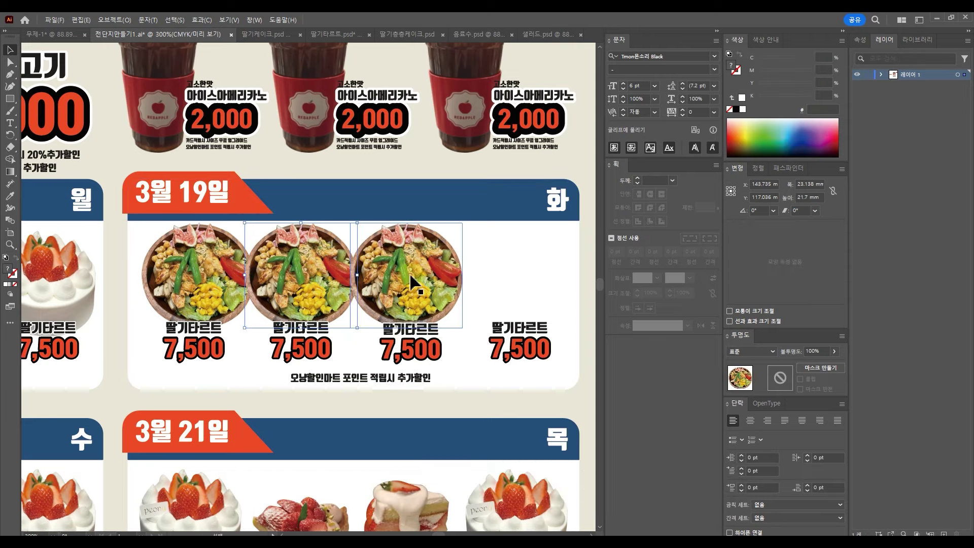
pyautogui.moveTo(412, 282); pyautogui.dragTo(516, 281)
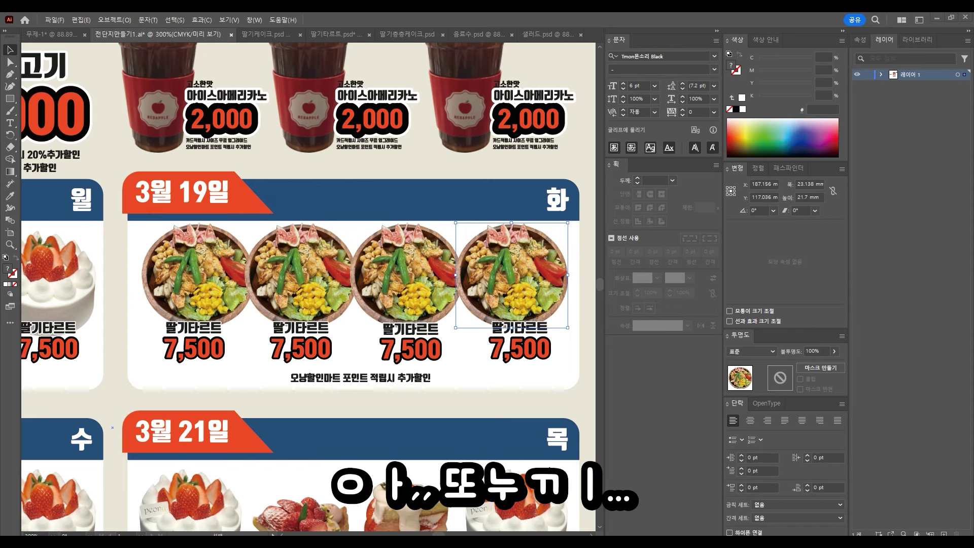
# Step: Move the name and price under the fourth salad of the 3월 19일 card slightly down
pyautogui.moveTo(532, 150); pyautogui.dragTo(491, 133)
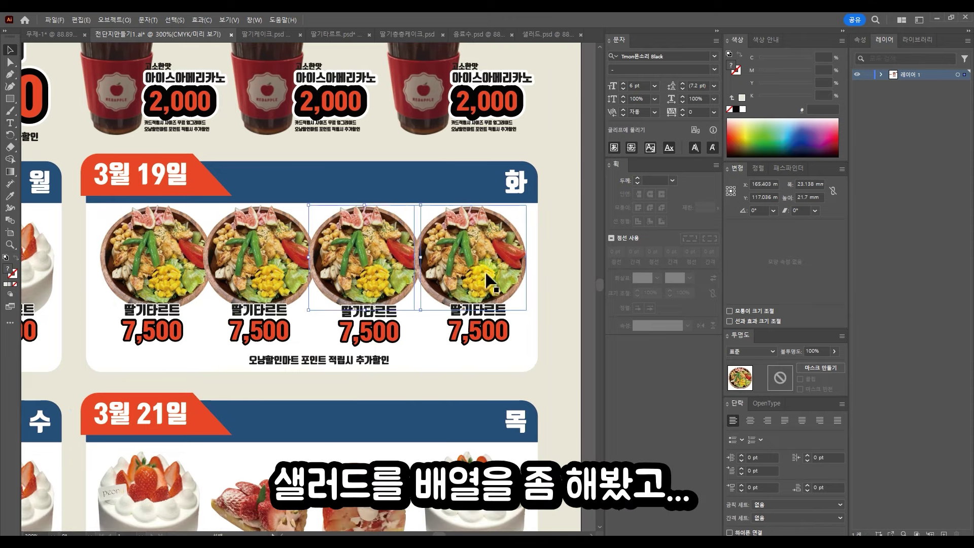
pyautogui.click(486, 307)
pyautogui.keyDown('shift'); pyautogui.click(482, 334); pyautogui.keyUp('shift')
pyautogui.moveTo(481, 333); pyautogui.dragTo(479, 341)
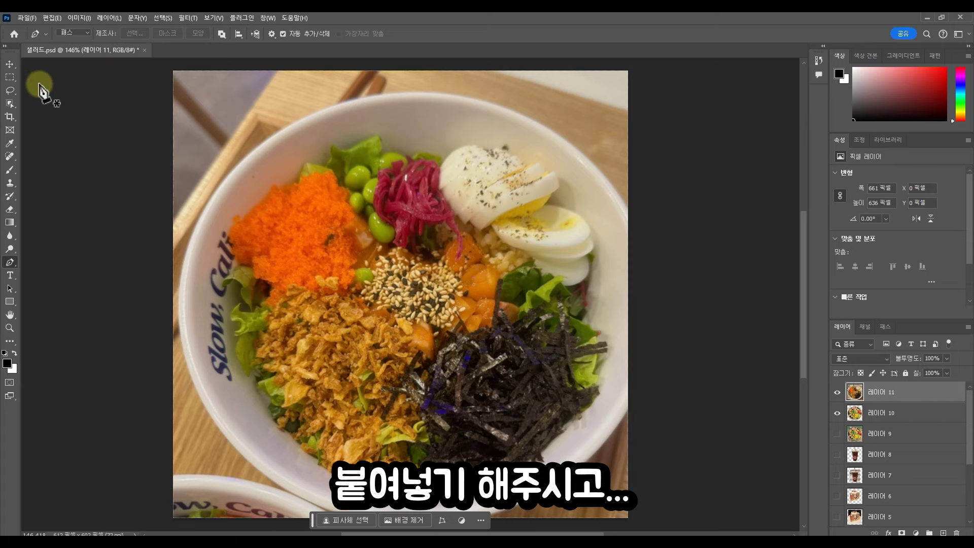
# Step: Switch to Photoshop, paste the white-bowl salad photo as a new layer and scale it down to 576 × 555 px
pyautogui.hotkey('ctrl', 'v')
pyautogui.scroll(-1, 618, 366)
pyautogui.hotkey('ctrl', 't')
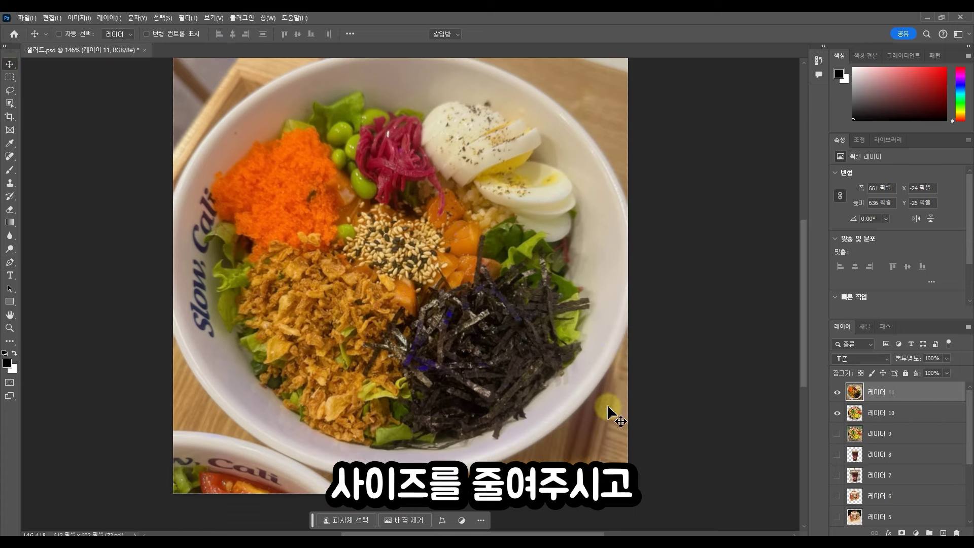
pyautogui.moveTo(645, 499); pyautogui.dragTo(641, 493)
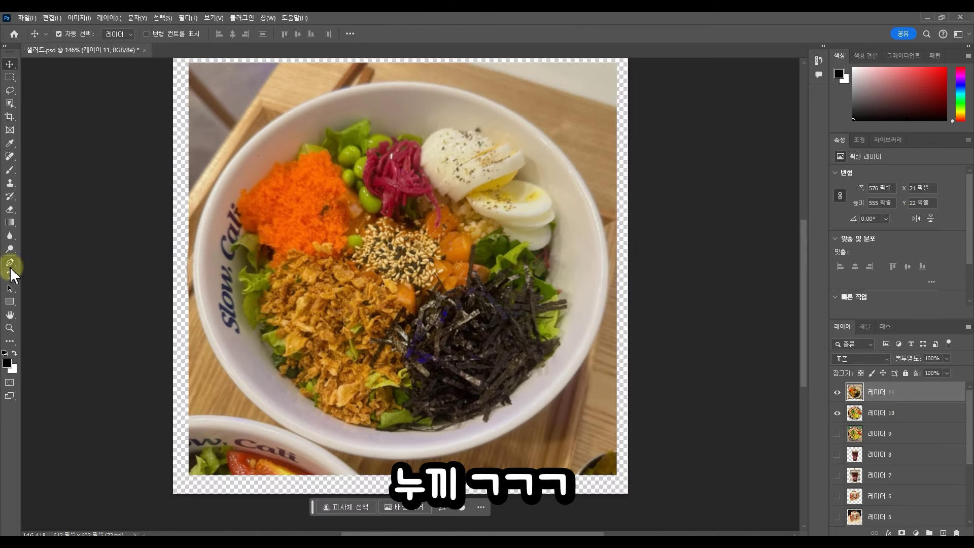
# Step: Trace the full outline of the white salad bowl with the Pen tool as a closed path
pyautogui.click(10, 262)
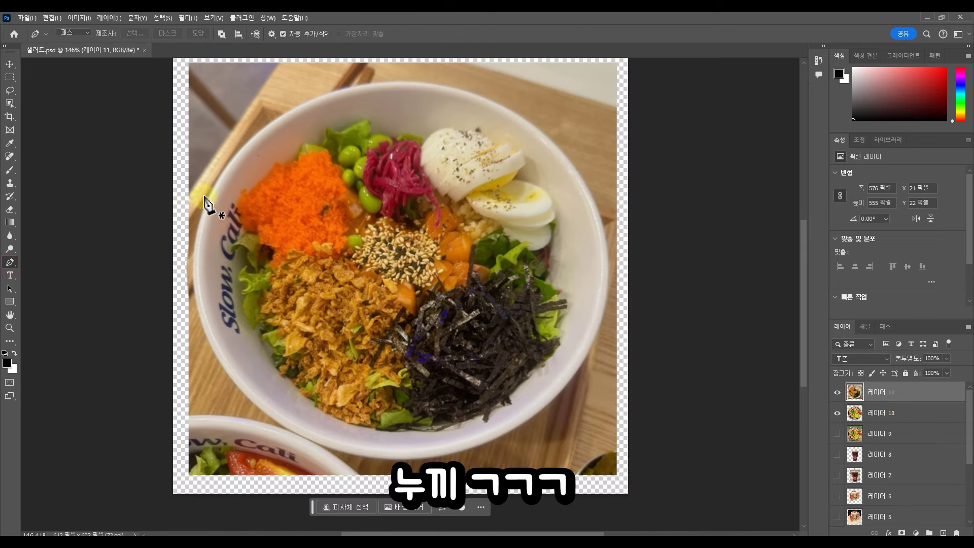
pyautogui.moveTo(197, 231); pyautogui.dragTo(222, 256)
pyautogui.click(322, 444)
pyautogui.moveTo(600, 322)
pyautogui.mouseDown()
pyautogui.moveTo(646, 152)
pyautogui.moveTo(679, 132)
pyautogui.mouseUp()
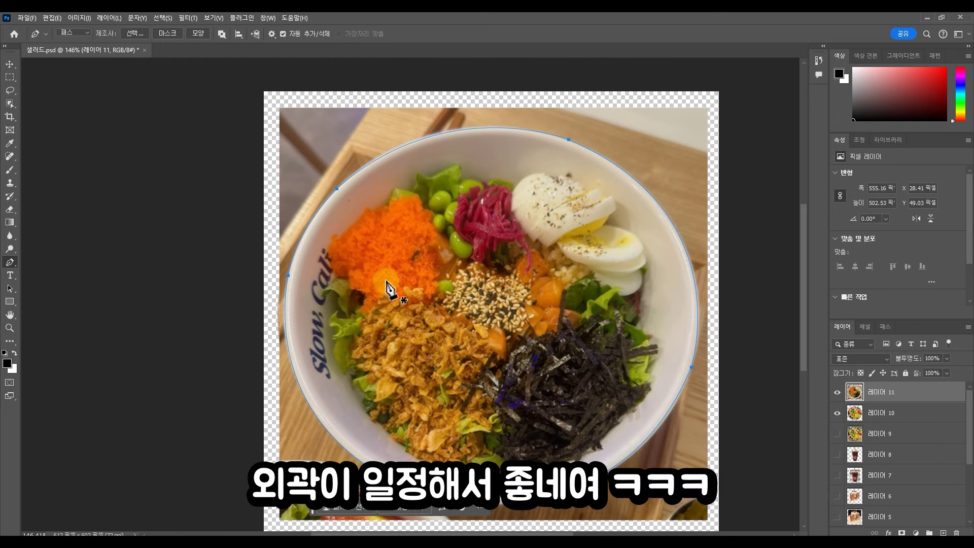
# Step: Turn the bowl path into a selection, copy the white bowl onto its own layer and hide its source photo
pyautogui.click(885, 327)
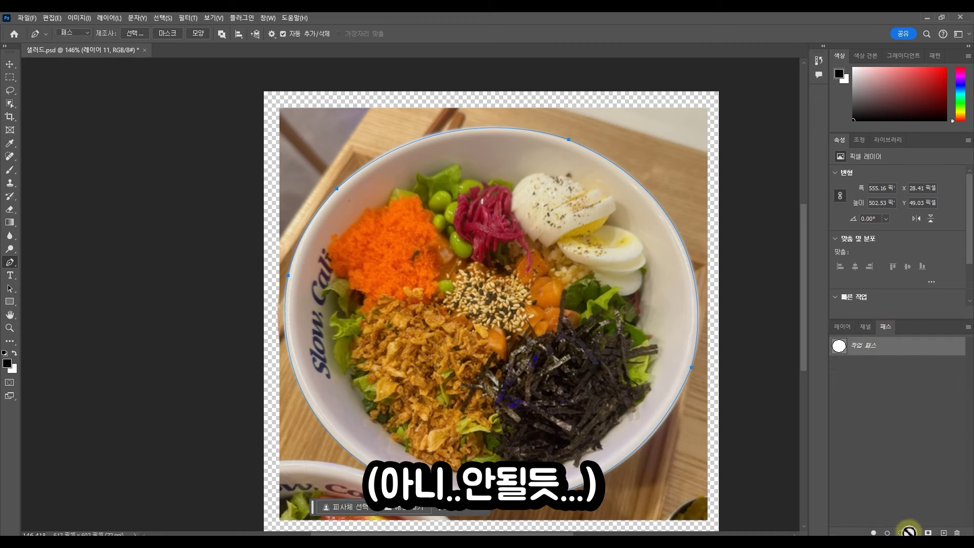
pyautogui.click(902, 533)
pyautogui.hotkey('ctrl', 'j')
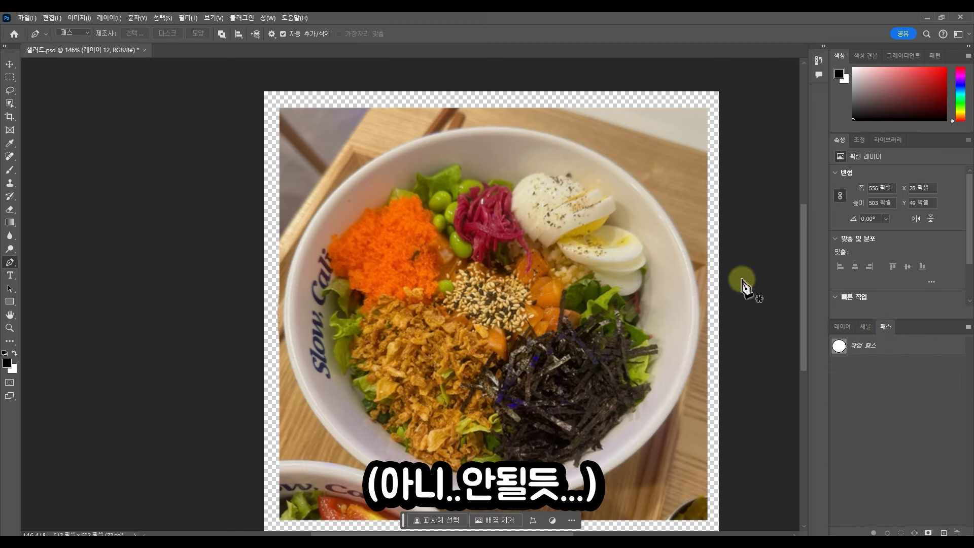
pyautogui.click(842, 327)
pyautogui.click(837, 413)
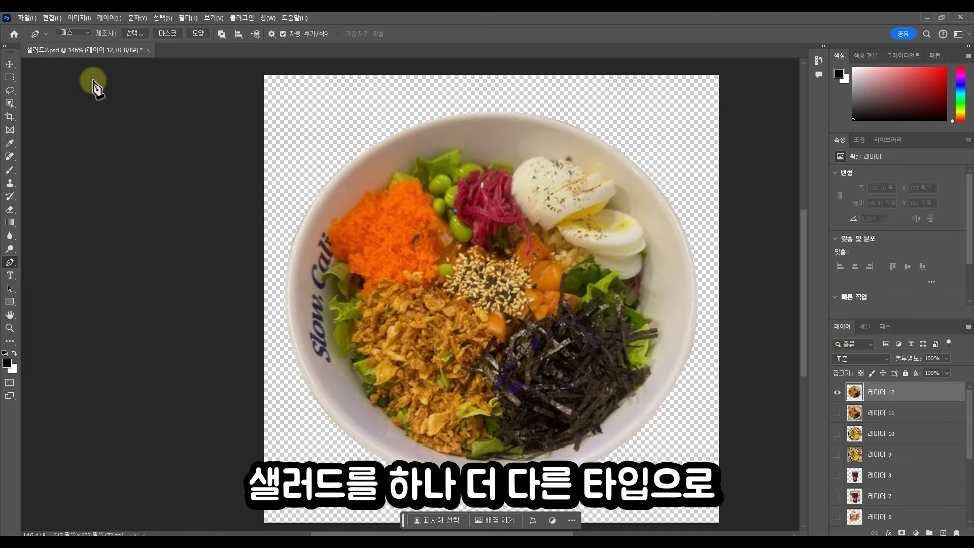
# Step: Paste the hand-held salad bowl photo as a new layer and delete the old work path
pyautogui.click(10, 64)
pyautogui.hotkey('ctrl', 'v')
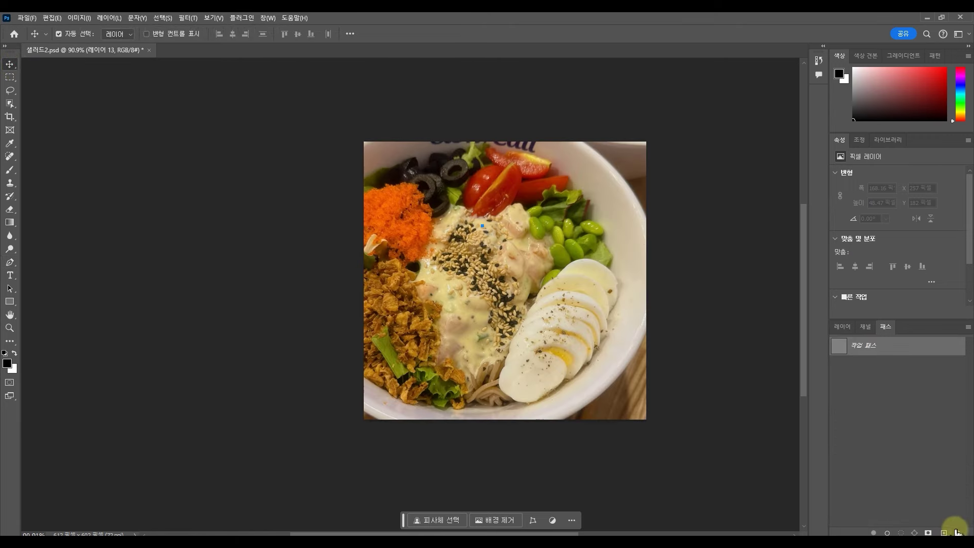
pyautogui.click(958, 533)
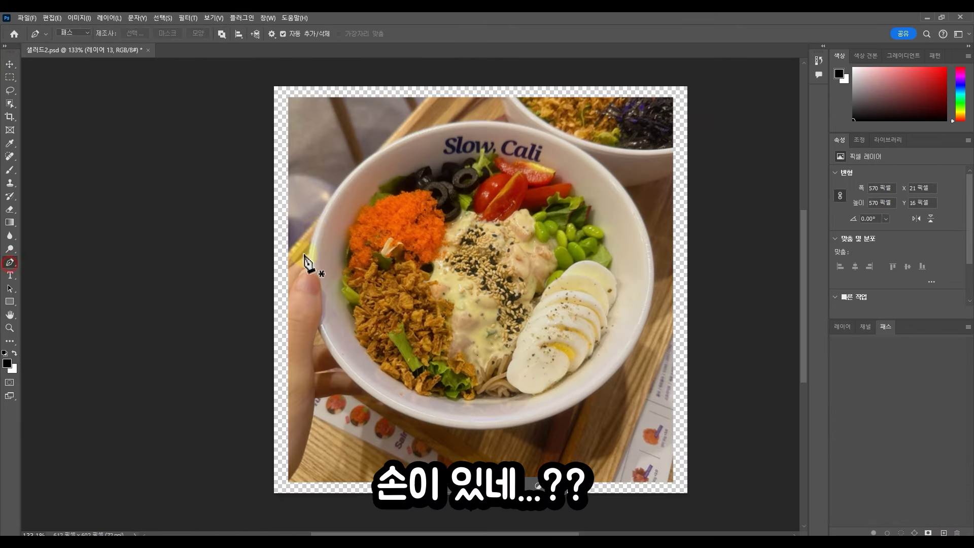
# Step: Trace the hand-held bowl's round rim with the Pen tool, passing over the thumb
pyautogui.click(320, 217)
pyautogui.moveTo(382, 402); pyautogui.dragTo(492, 467)
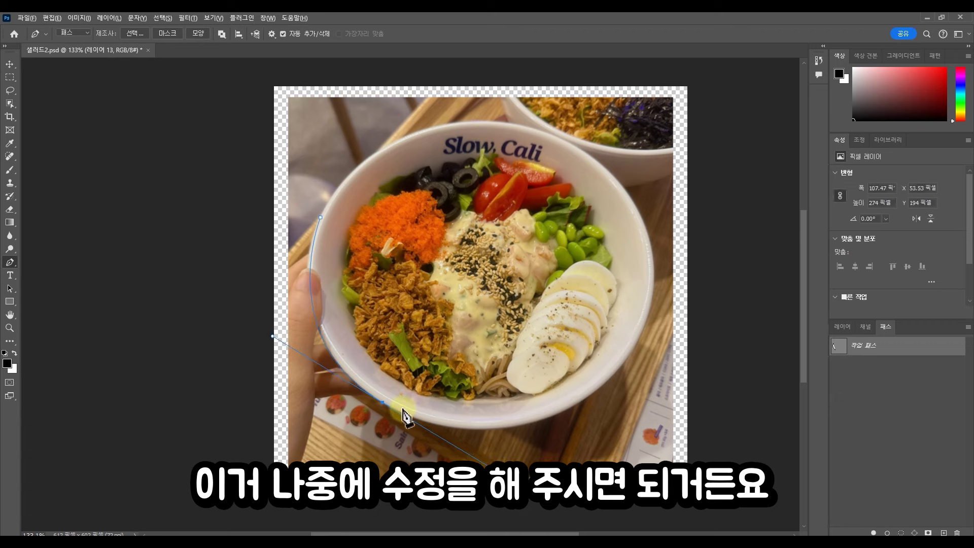
pyautogui.moveTo(627, 361); pyautogui.dragTo(736, 234)
pyautogui.click(578, 153)
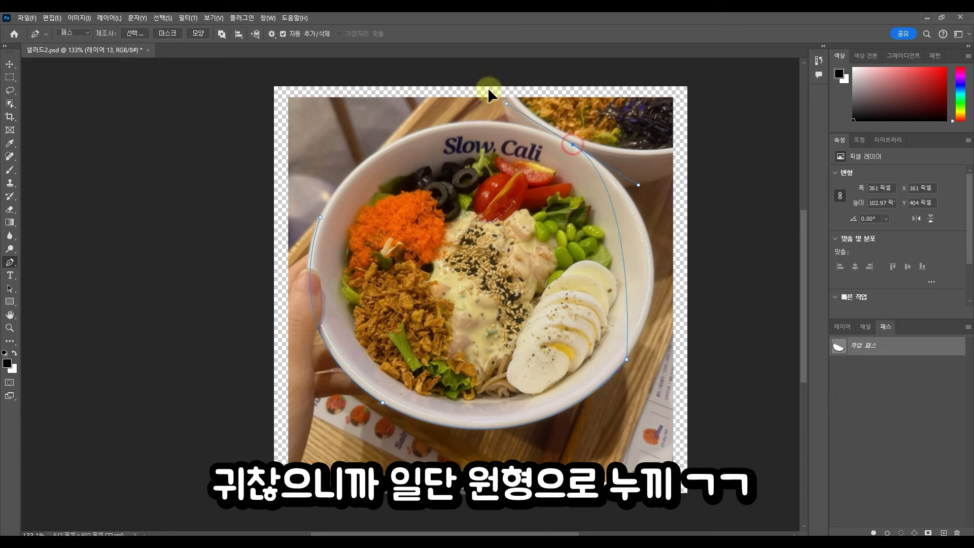
# Step: Load the hand-held bowl's path as a selection and copy the bowl onto a new layer
pyautogui.hotkey('ctrl', 'Return')
pyautogui.click(10, 64)
pyautogui.hotkey('ctrl', 'c')
pyautogui.hotkey('ctrl', 'v')
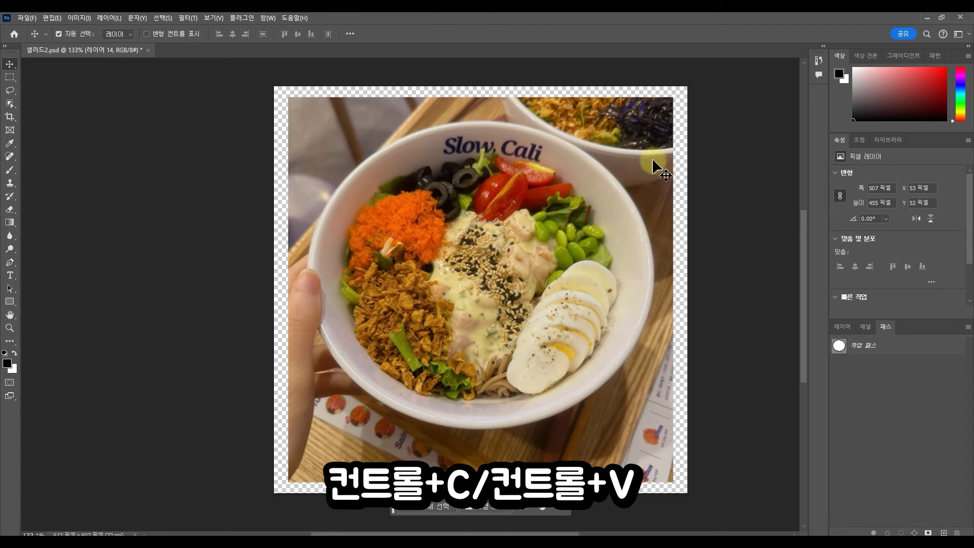
# Step: Hide the hand-held bowl's source photo and the previous white bowl layer beneath the new cut-out
pyautogui.click(843, 327)
pyautogui.moveTo(838, 412); pyautogui.dragTo(837, 433)
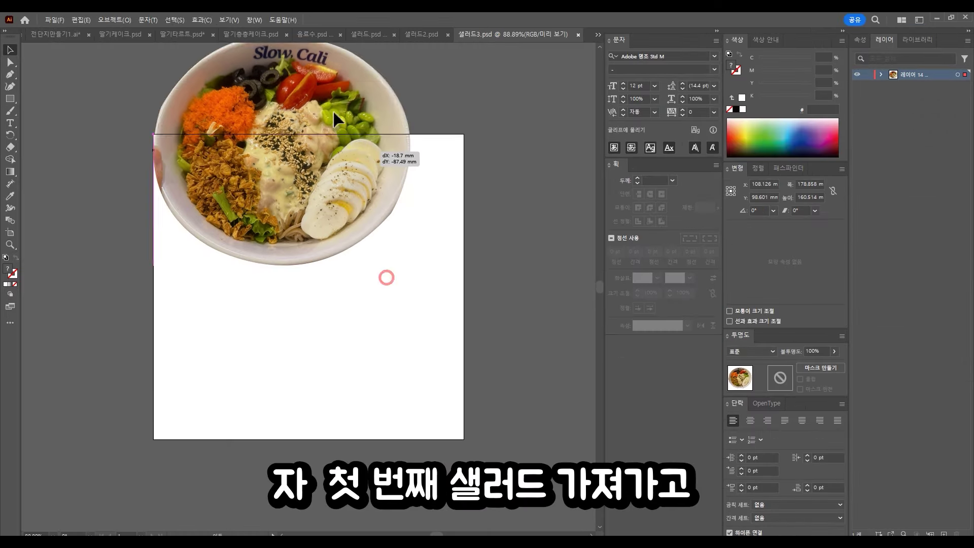
# Step: Switch to Illustrator, bring both white salad bowls into the flyer 전단지만들기1.ai, and close the source PSD documents
pyautogui.moveTo(386, 276); pyautogui.dragTo(439, 322)
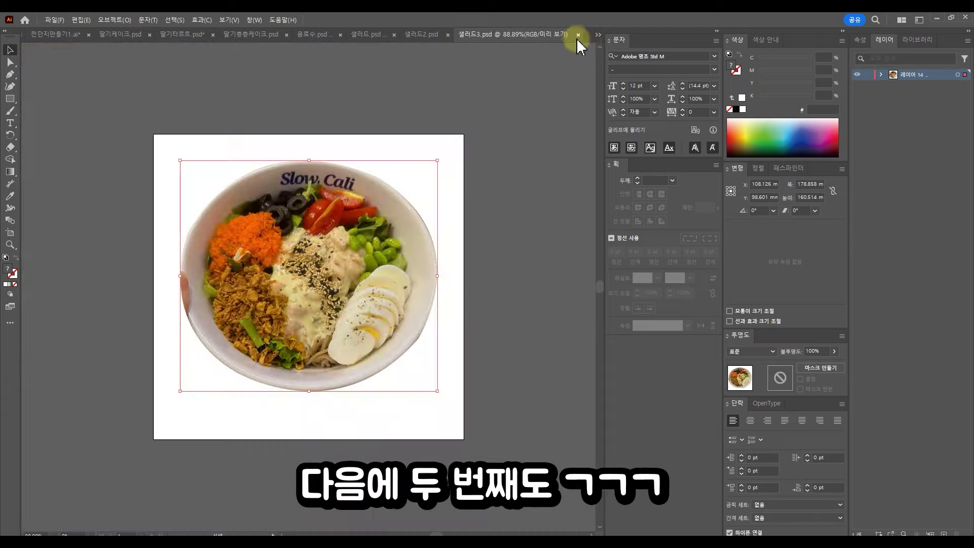
pyautogui.click(573, 35)
pyautogui.moveTo(241, 235); pyautogui.dragTo(376, 253)
pyautogui.click(573, 35)
pyautogui.click(581, 35)
pyautogui.click(578, 34)
pyautogui.click(580, 35)
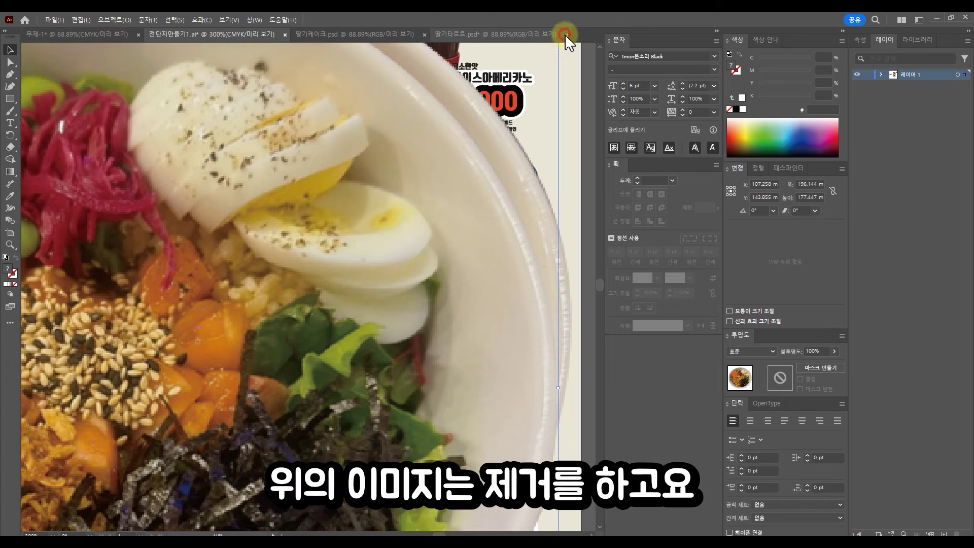
pyautogui.click(566, 35)
pyautogui.click(538, 293)
pyautogui.click(425, 35)
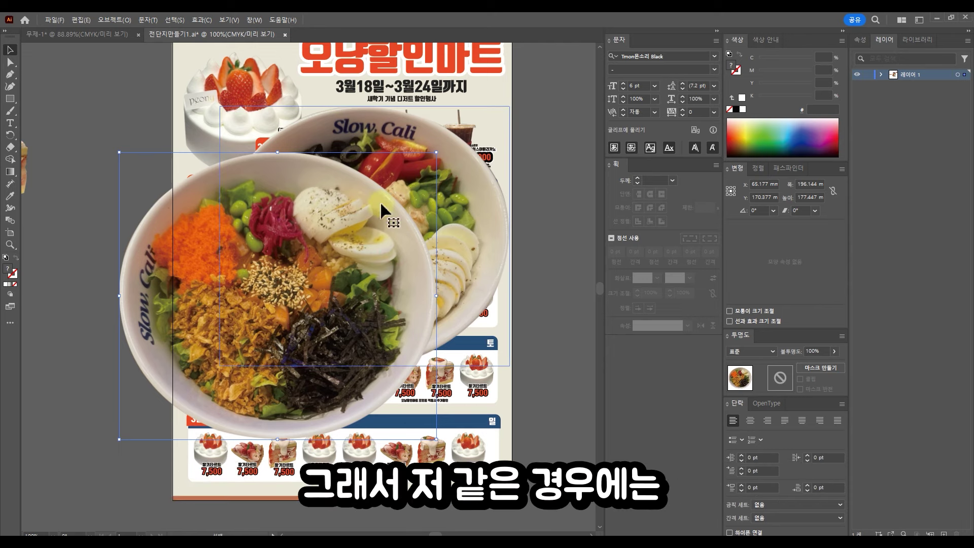
# Step: Set the two white bowls side by side, scale them down together to about 125 mm overall width and move them over the 3월 19일 card
pyautogui.moveTo(372, 228); pyautogui.dragTo(540, 309)
pyautogui.moveTo(372, 162); pyautogui.dragTo(253, 230)
pyautogui.moveTo(485, 317); pyautogui.dragTo(512, 250)
pyautogui.moveTo(472, 278); pyautogui.dragTo(411, 278)
pyautogui.moveTo(584, 454); pyautogui.dragTo(325, 232)
pyautogui.hotkey('ctrl', 'z')
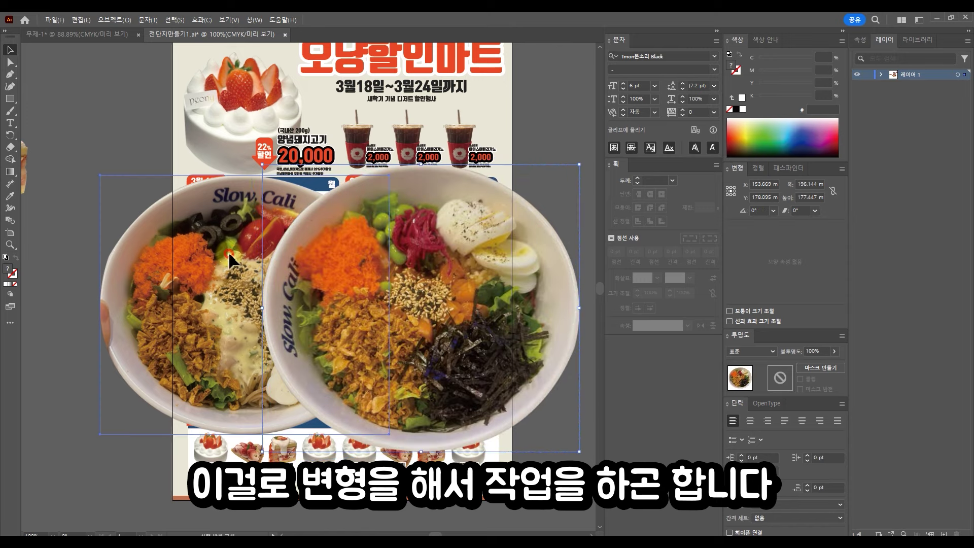
pyautogui.keyDown('shift'); pyautogui.click(228, 254); pyautogui.keyUp('shift')
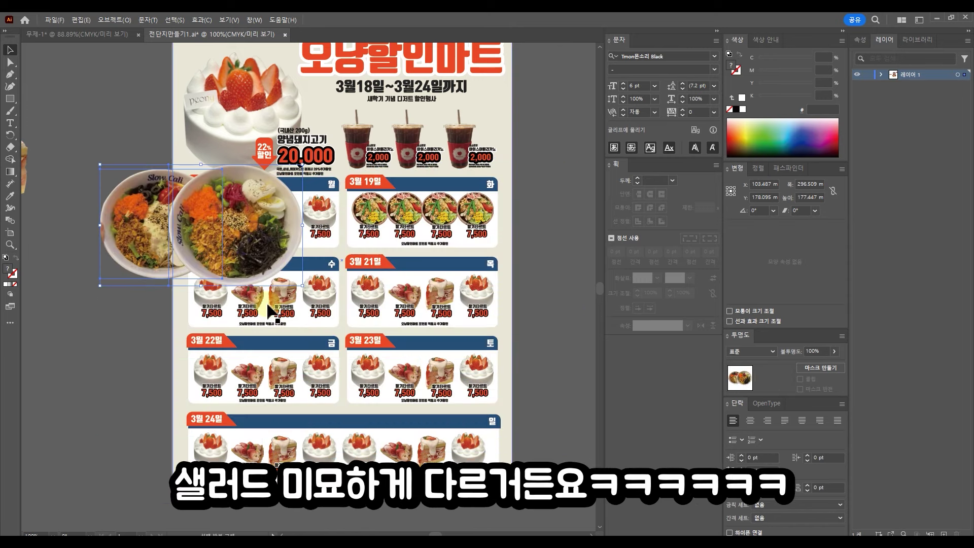
pyautogui.moveTo(245, 249); pyautogui.dragTo(420, 257)
pyautogui.scroll(2, 459, 247)
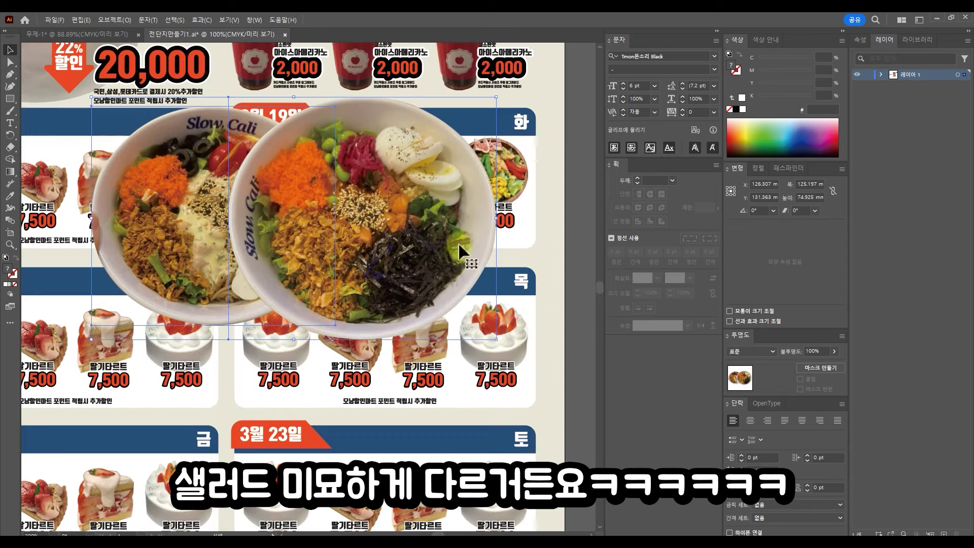
# Step: Spread the two white bowls apart and scale them down together to about 59 mm overall width
pyautogui.moveTo(497, 339); pyautogui.dragTo(354, 274)
pyautogui.click(354, 275)
pyautogui.moveTo(301, 180); pyautogui.dragTo(359, 181)
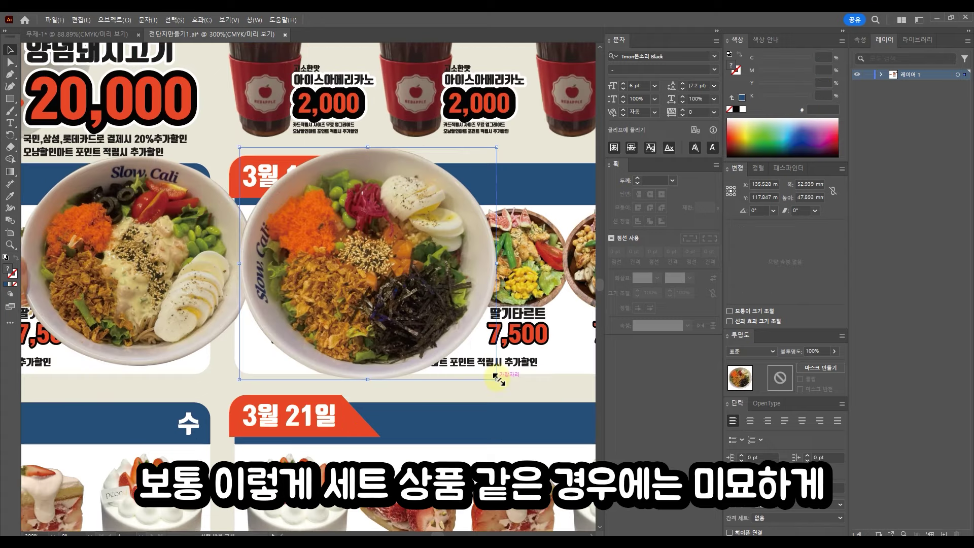
pyautogui.moveTo(497, 379); pyautogui.dragTo(452, 358)
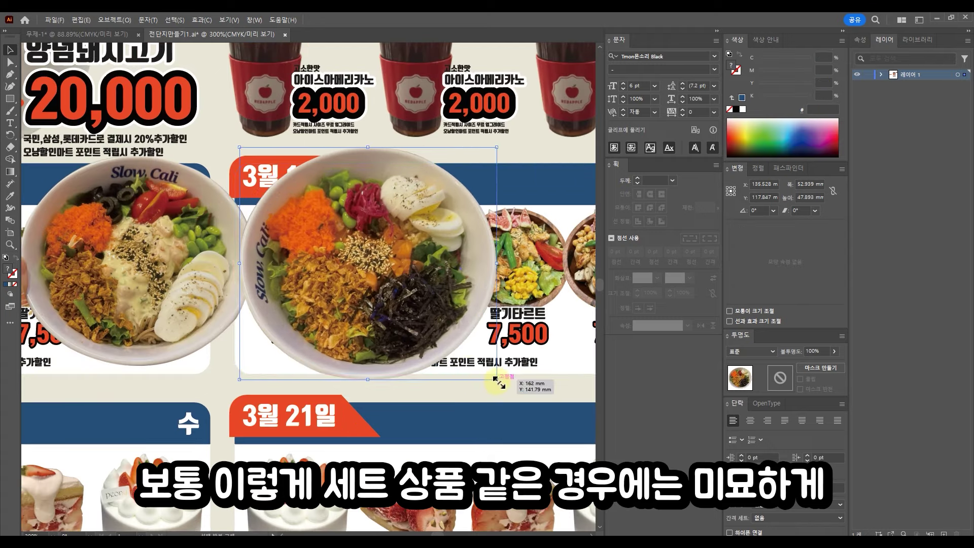
pyautogui.hotkey('ctrl', 'z')
pyautogui.keyDown('shift'); pyautogui.click(218, 284); pyautogui.keyUp('shift')
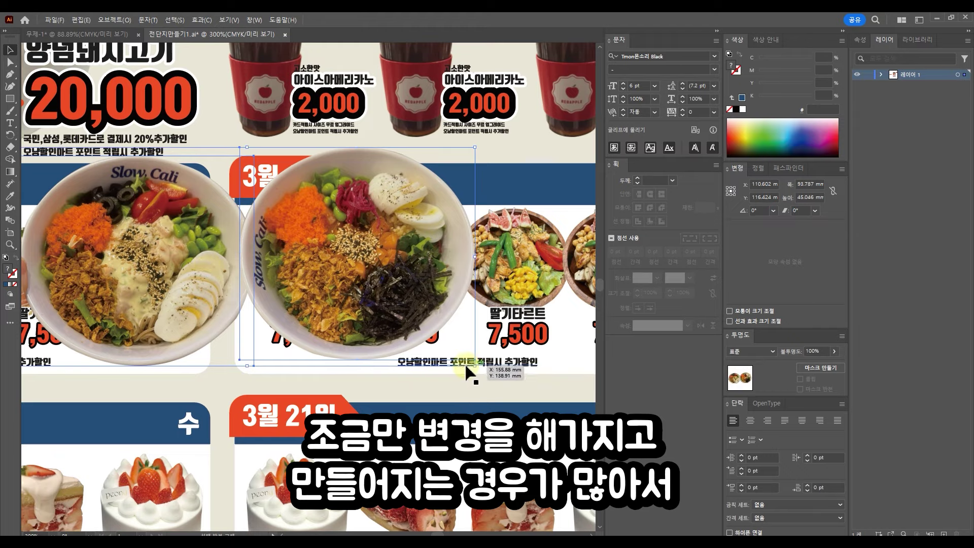
pyautogui.moveTo(477, 368); pyautogui.dragTo(307, 269)
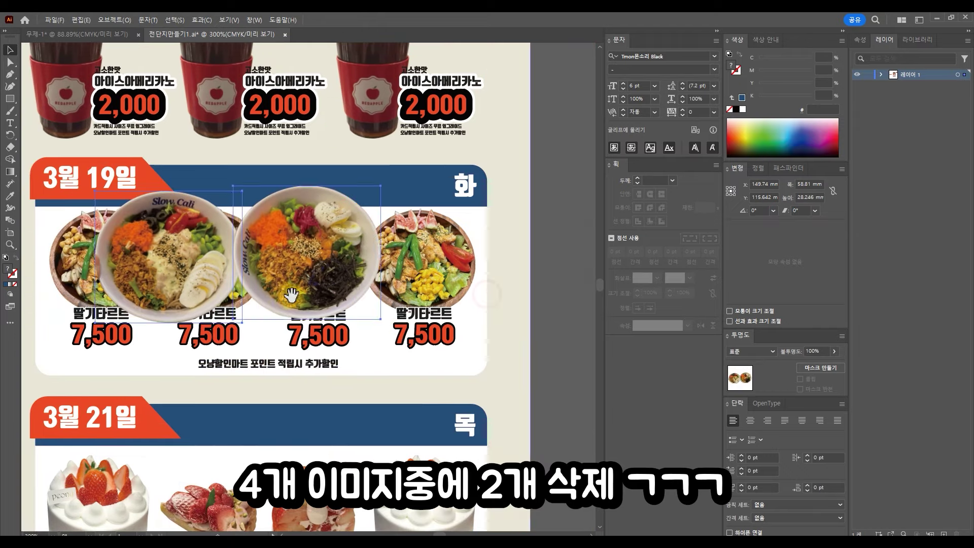
# Step: Delete the second and fourth wooden salad bowls from the 3월 19일 card
pyautogui.moveTo(349, 282); pyautogui.dragTo(492, 373)
pyautogui.click(318, 249)
pyautogui.keyDown('shift'); pyautogui.click(479, 249); pyautogui.keyUp('shift')
pyautogui.press('Delete')
# Step: Shrink the two white bowls to match the wooden ones and place them in the second and fourth places of the 3월 19일 card
pyautogui.moveTo(446, 394); pyautogui.dragTo(446, 306)
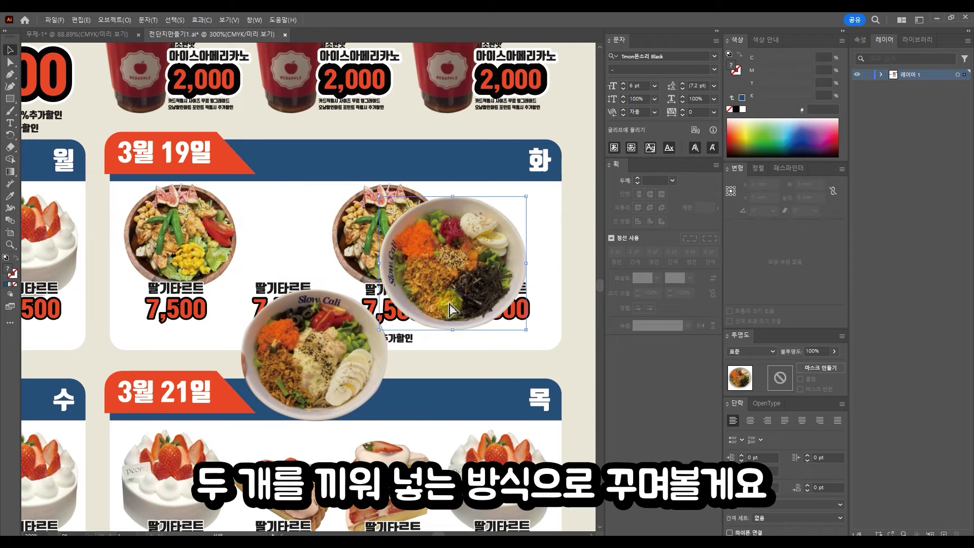
pyautogui.hotkey('ctrl', 'z')
pyautogui.keyDown('shift'); pyautogui.click(320, 358); pyautogui.keyUp('shift')
pyautogui.moveTo(309, 359); pyautogui.dragTo(294, 264)
pyautogui.moveTo(507, 313); pyautogui.dragTo(453, 294)
pyautogui.moveTo(454, 295); pyautogui.dragTo(458, 299)
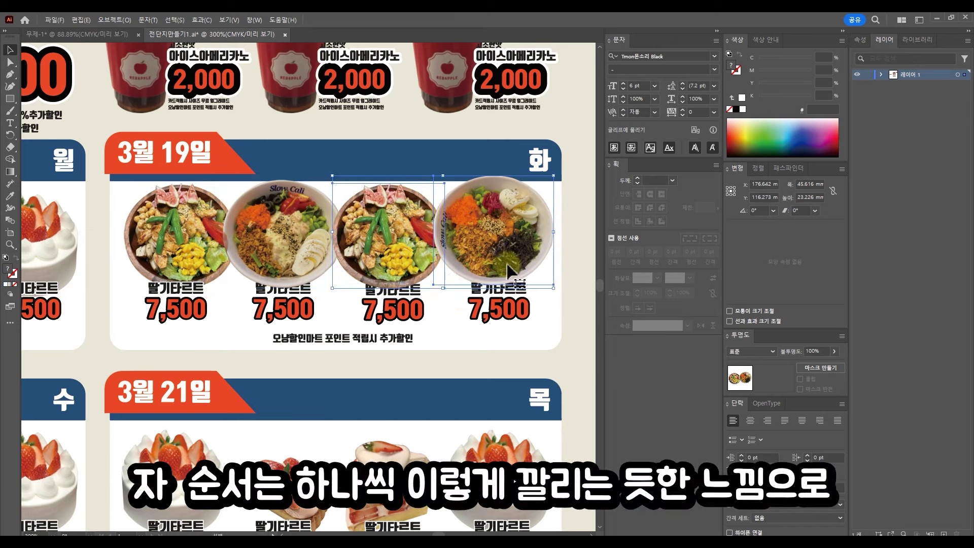
# Step: Bring the captions and prices on the 3월 19일 card in front of the salad bowls
pyautogui.click(482, 310)
pyautogui.click(266, 310)
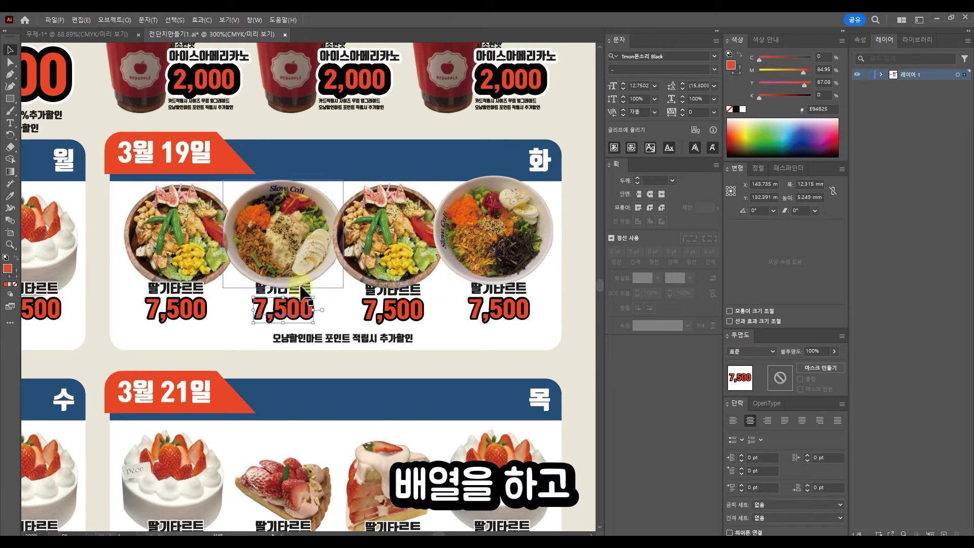
pyautogui.keyDown('shift'); pyautogui.click(300, 290); pyautogui.keyUp('shift')
pyautogui.keyDown('shift'); pyautogui.click(397, 310); pyautogui.keyUp('shift')
pyautogui.keyDown('shift'); pyautogui.click(396, 290); pyautogui.keyUp('shift')
pyautogui.keyDown('shift'); pyautogui.click(502, 303); pyautogui.keyUp('shift')
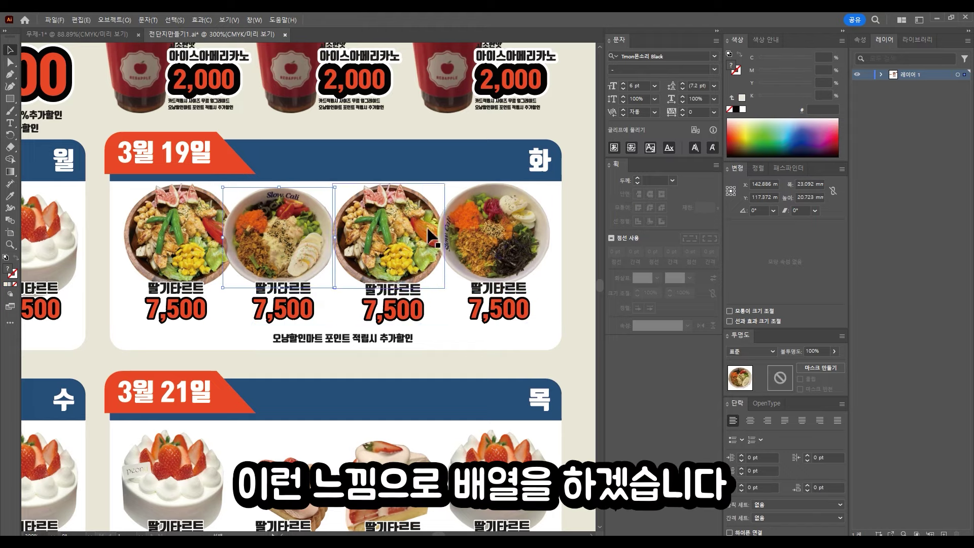
pyautogui.scroll(-2, 464, 266)
pyautogui.click(542, 219)
pyautogui.scroll(1, 447, 297)
# Step: Delete the four desserts from the 3월 22일 card and duplicate the 3월 19일 card's four salad bowls into their place
pyautogui.moveTo(303, 231); pyautogui.dragTo(331, 159)
pyautogui.moveTo(370, 304); pyautogui.dragTo(472, 213)
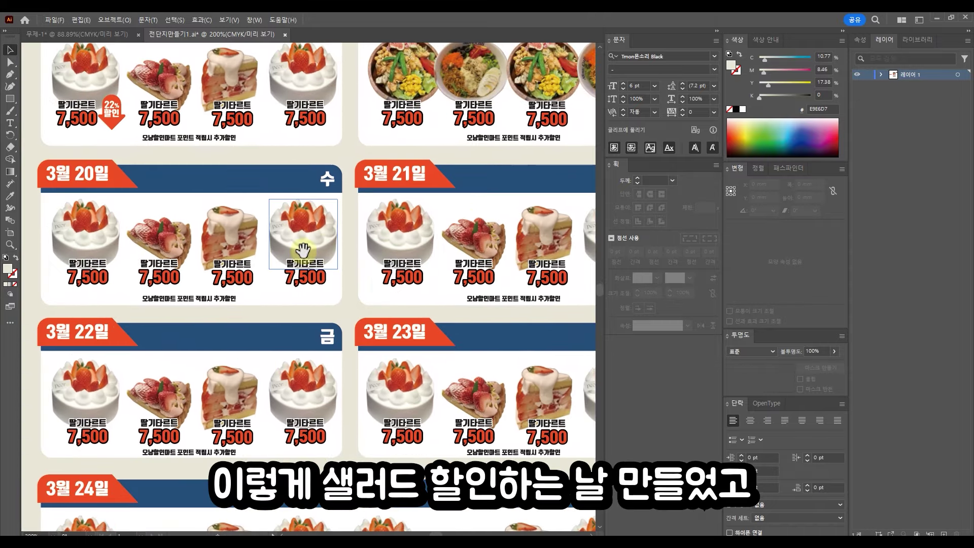
pyautogui.moveTo(249, 198); pyautogui.dragTo(304, 254)
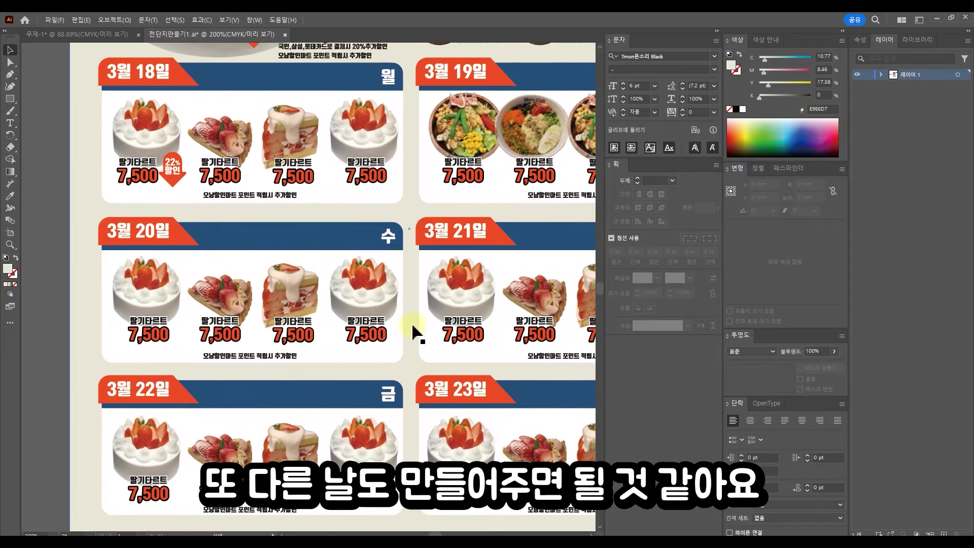
pyautogui.moveTo(409, 321); pyautogui.dragTo(270, 168)
pyautogui.scroll(-1, 271, 168)
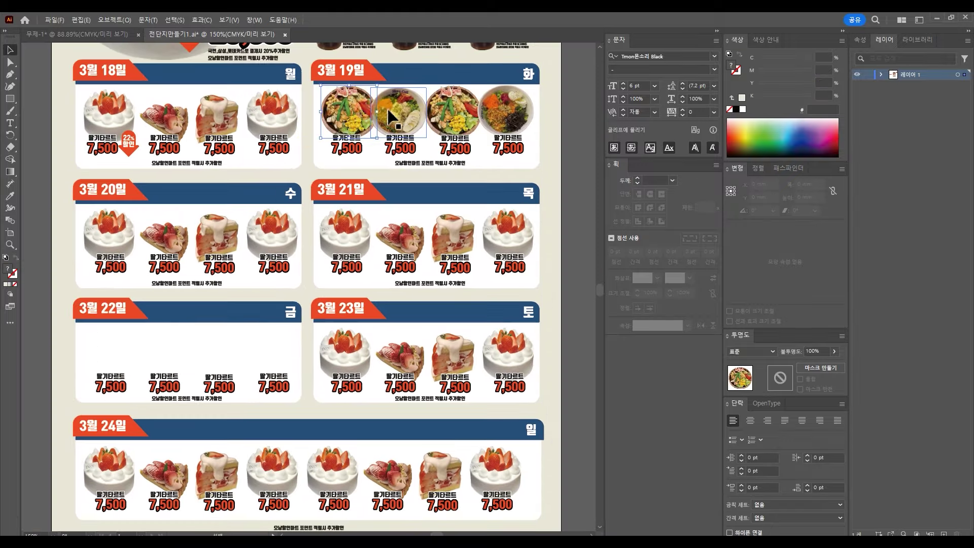
pyautogui.moveTo(510, 114); pyautogui.dragTo(272, 358)
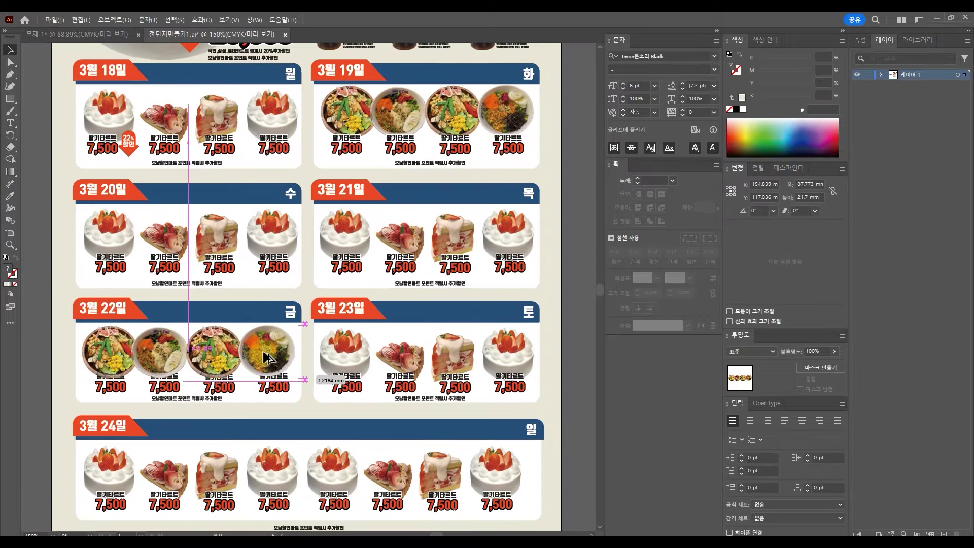
# Step: Repeat the four bowls in the fourth to seventh places of the 3월 24일 card and bring the copied bowls' captions and prices in front
pyautogui.click(279, 388)
pyautogui.hotkey('ctrl', '=')
pyautogui.hotkey('ctrl', '=')
pyautogui.hotkey('ctrl', '=')
pyautogui.hotkey('ctrl', '-')
pyautogui.hotkey('ctrl', '-')
pyautogui.click(267, 325)
pyautogui.keyDown('shift'); pyautogui.click(348, 326); pyautogui.keyUp('shift')
pyautogui.keyDown('shift'); pyautogui.click(420, 327); pyautogui.keyUp('shift')
pyautogui.keyDown('shift'); pyautogui.click(487, 323); pyautogui.keyUp('shift')
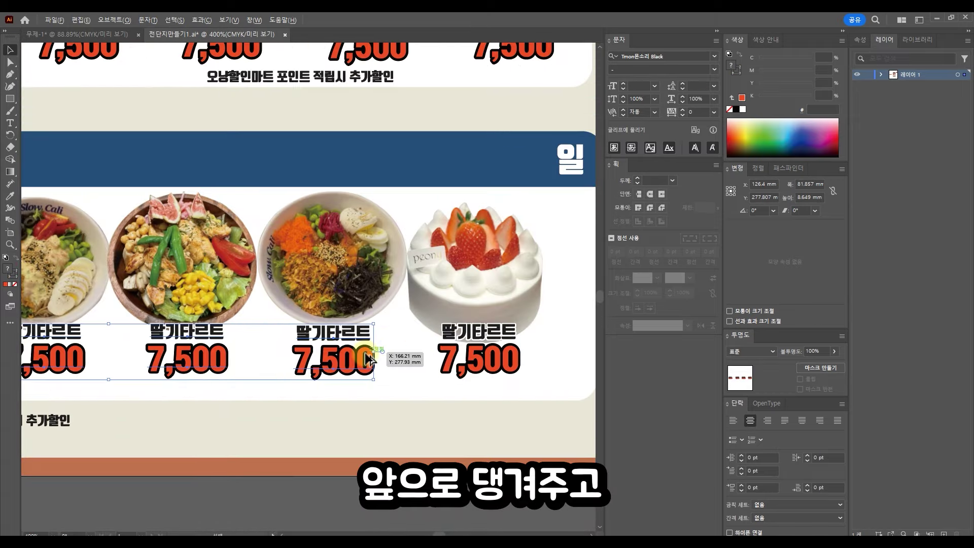
pyautogui.scroll(-4, 374, 348)
pyautogui.scroll(1, 441, 256)
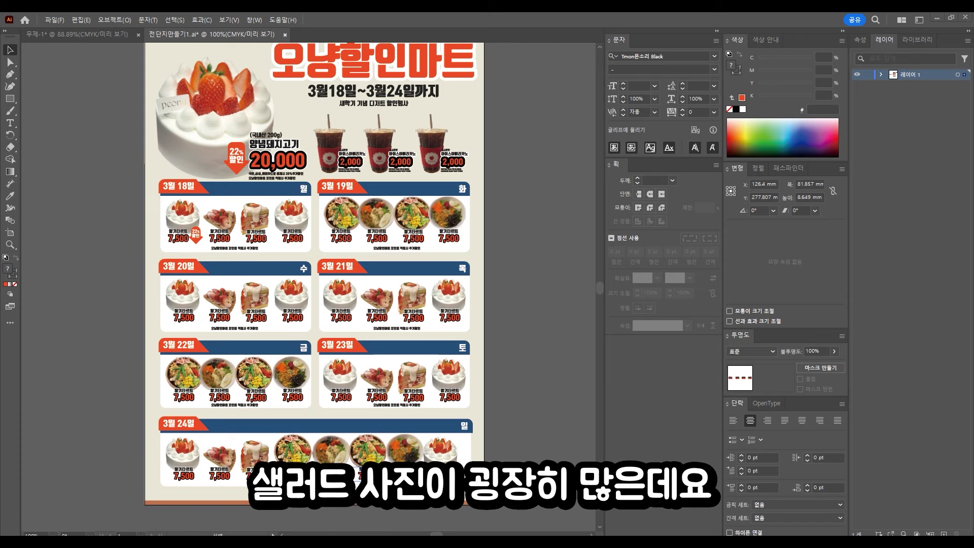
pyautogui.scroll(-1, 413, 283)
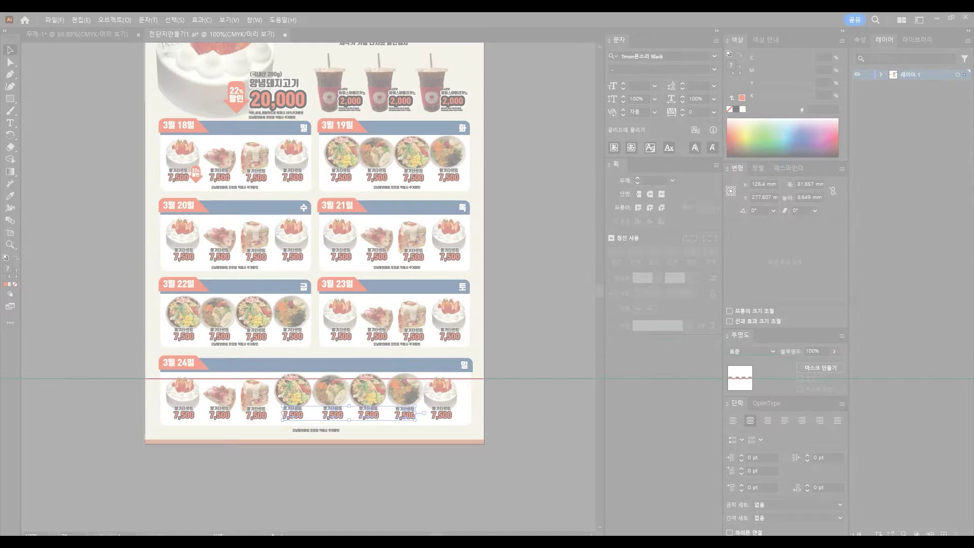
# Step: Switch to Photoshop and paste the cold buckwheat noodle bowl photo as a new layer
pyautogui.click(281, 231)
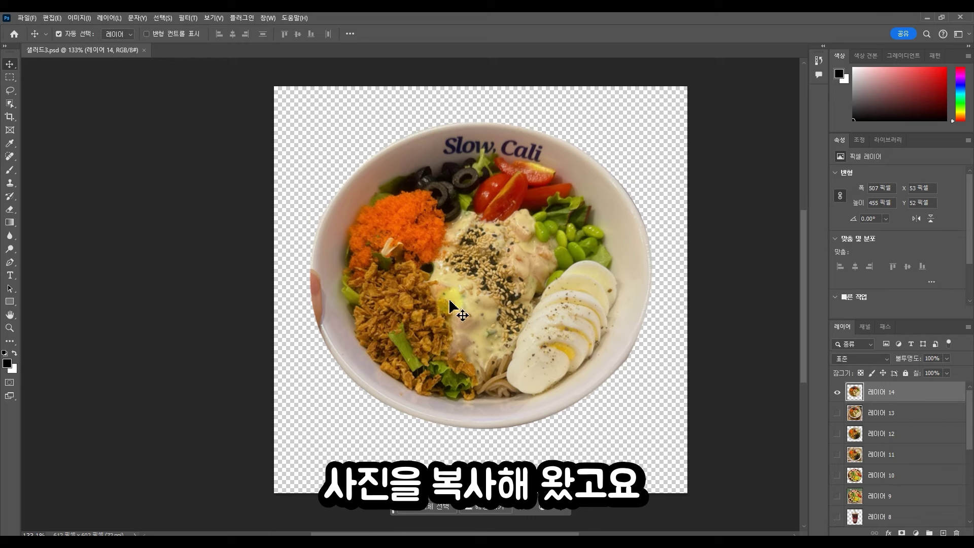
pyautogui.hotkey('ctrl', 'v')
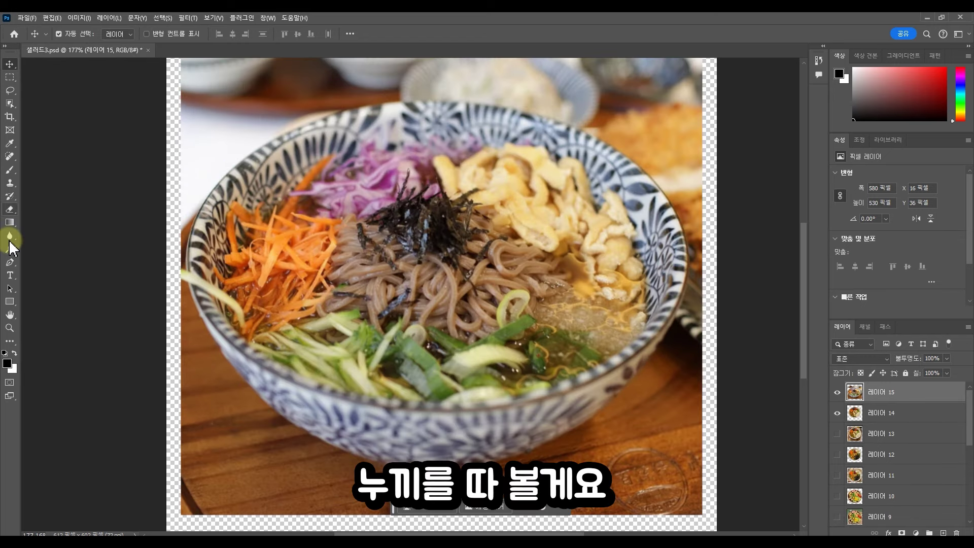
# Step: Trace the blue-and-white noodle bowl's full outline with a closed Pen tool path
pyautogui.click(10, 262)
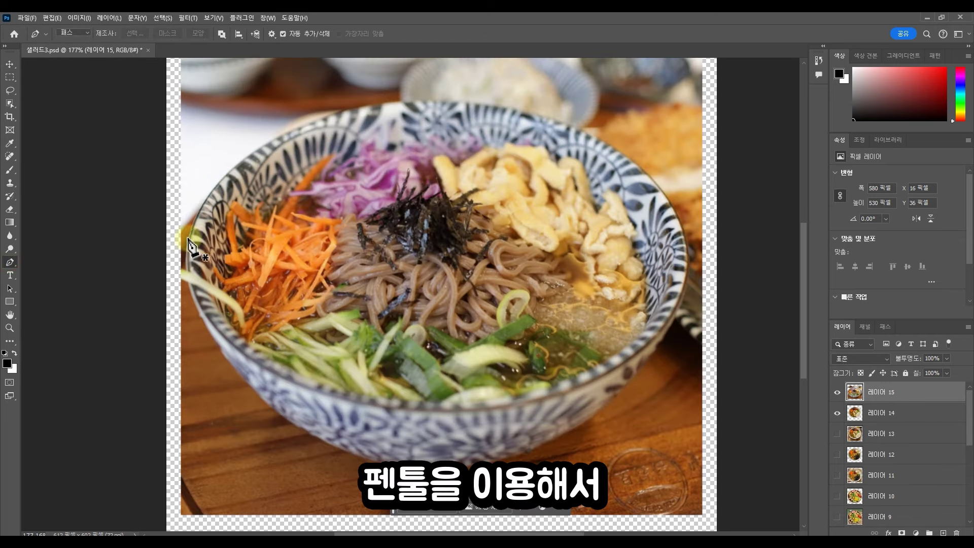
pyautogui.click(188, 238)
pyautogui.moveTo(253, 388); pyautogui.dragTo(287, 427)
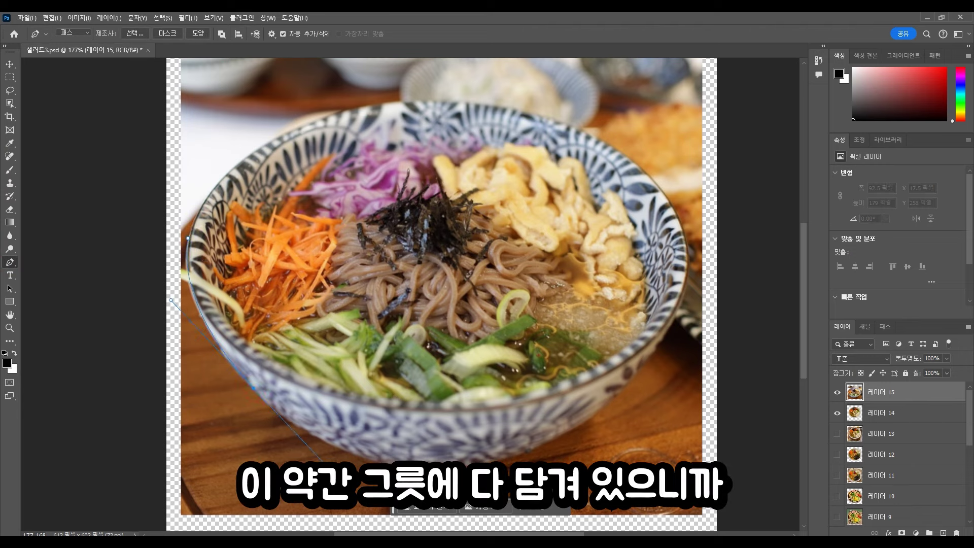
pyautogui.moveTo(337, 477); pyautogui.dragTo(340, 478)
pyautogui.keyDown('alt'); pyautogui.click(254, 390); pyautogui.keyUp('alt')
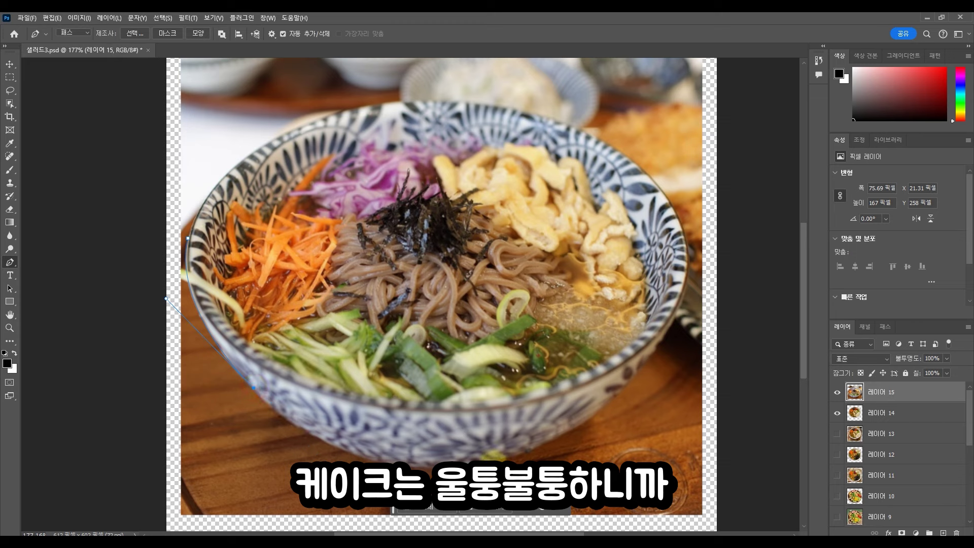
pyautogui.click(648, 428)
pyautogui.moveTo(652, 443); pyautogui.dragTo(523, 459)
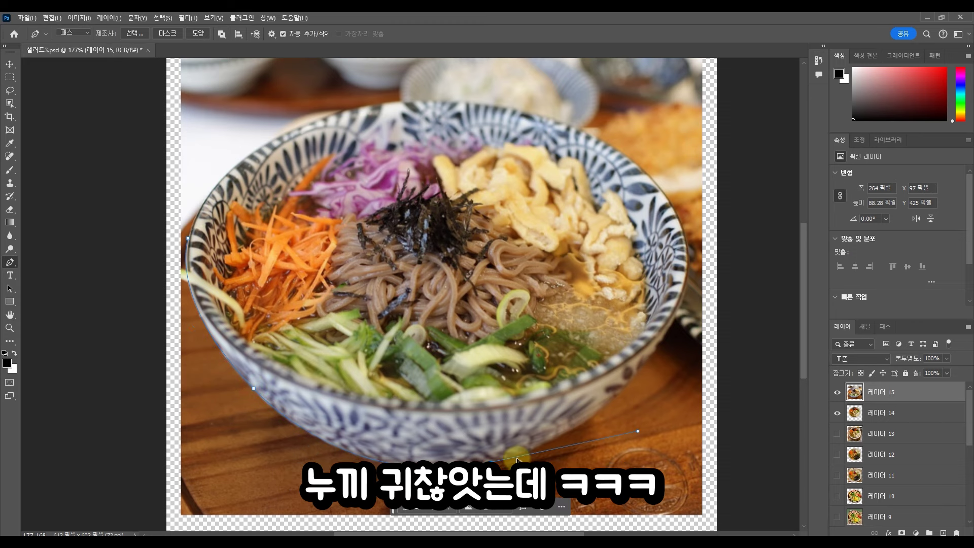
pyautogui.moveTo(664, 335); pyautogui.dragTo(708, 239)
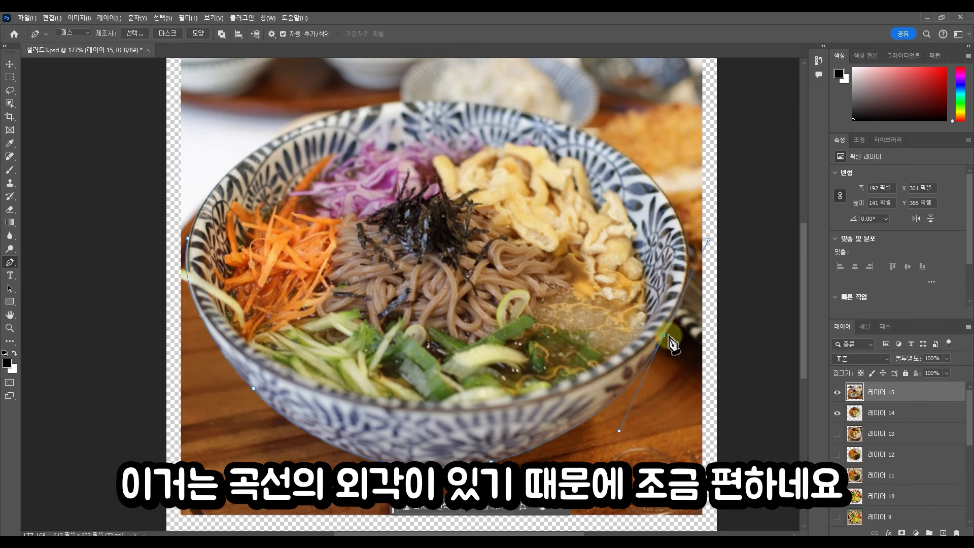
pyautogui.click(655, 185)
# Step: Load the noodle bowl's work path as a selection and copy the bowl onto a new layer
pyautogui.click(886, 326)
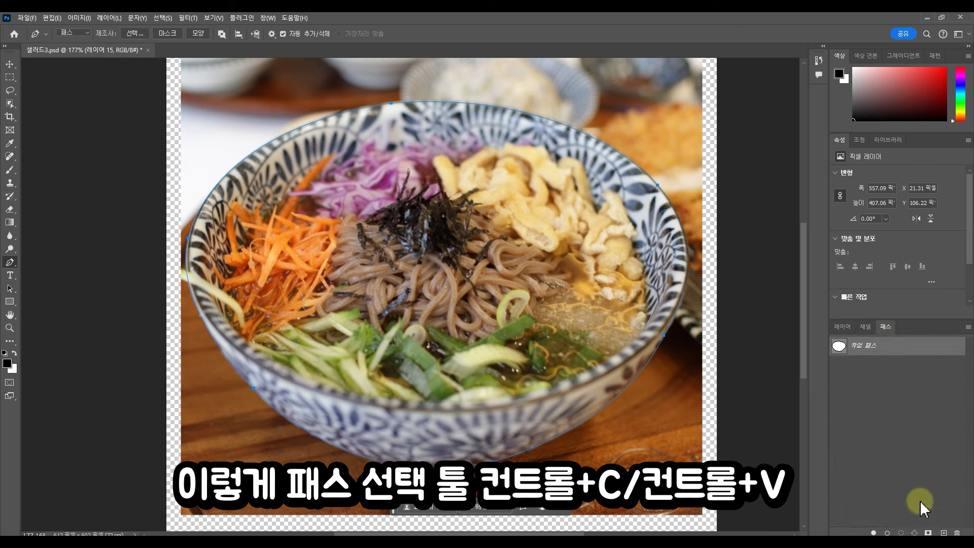
pyautogui.click(921, 508)
pyautogui.keyDown('ctrl'); pyautogui.click(840, 345); pyautogui.keyUp('ctrl')
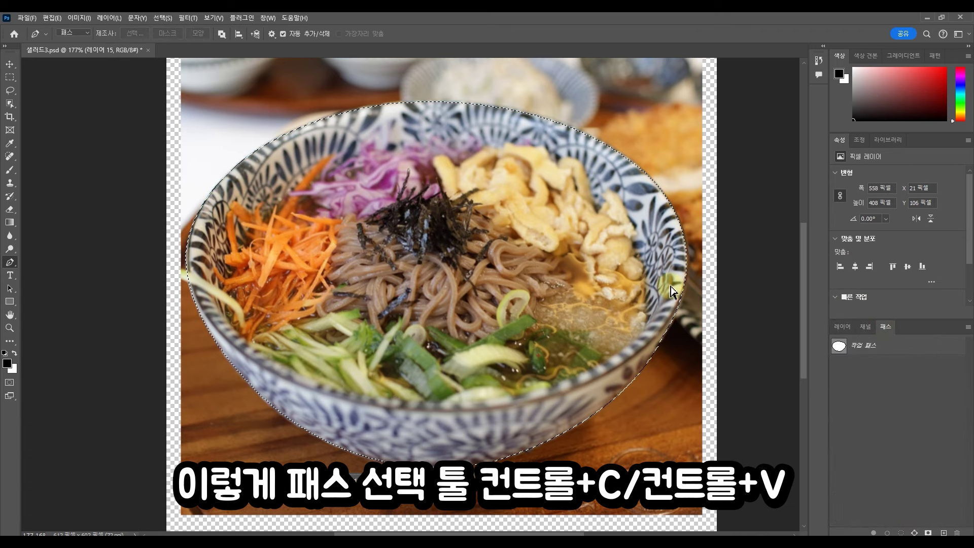
pyautogui.hotkey('ctrl', 'c')
pyautogui.hotkey('ctrl', 'v')
# Step: Hide the noodle bowl's source photo and the previous salad bowl layer, and activate the Move tool
pyautogui.click(843, 327)
pyautogui.click(838, 413)
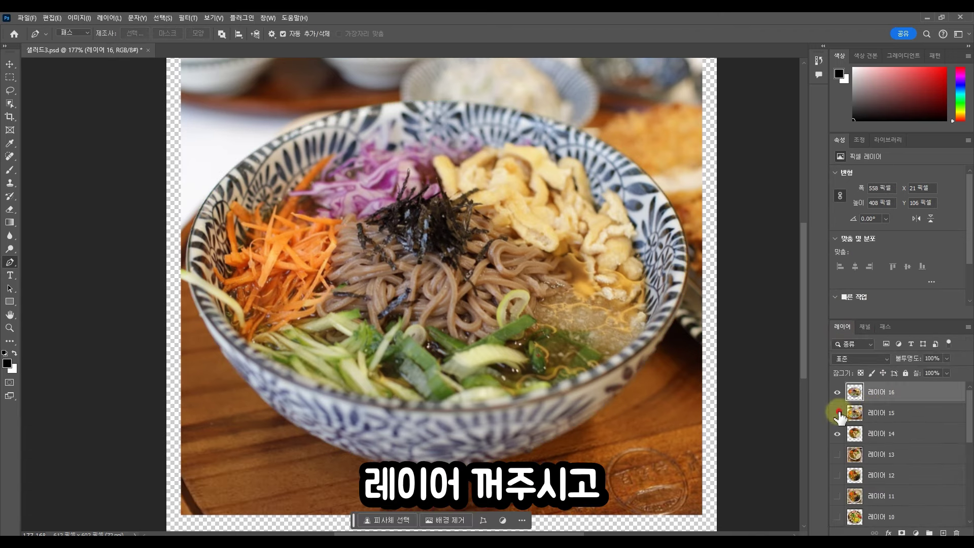
pyautogui.click(838, 433)
pyautogui.click(8, 65)
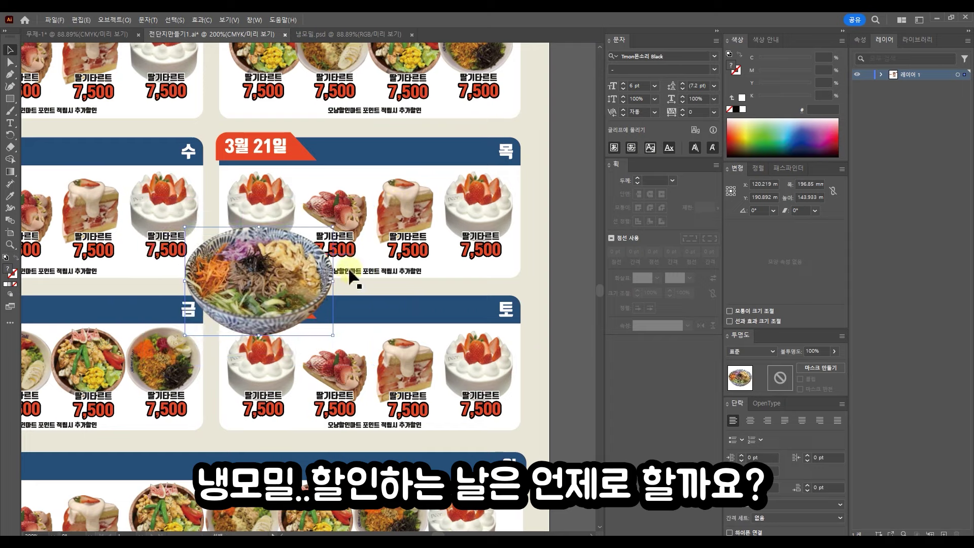
# Step: Place the noodle bowl in the 3월 24일 card at about 28 mm wide, replacing the cake slice
pyautogui.scroll(3, 352, 277)
pyautogui.moveTo(518, 166); pyautogui.dragTo(506, 90)
pyautogui.moveTo(413, 98); pyautogui.dragTo(301, 270)
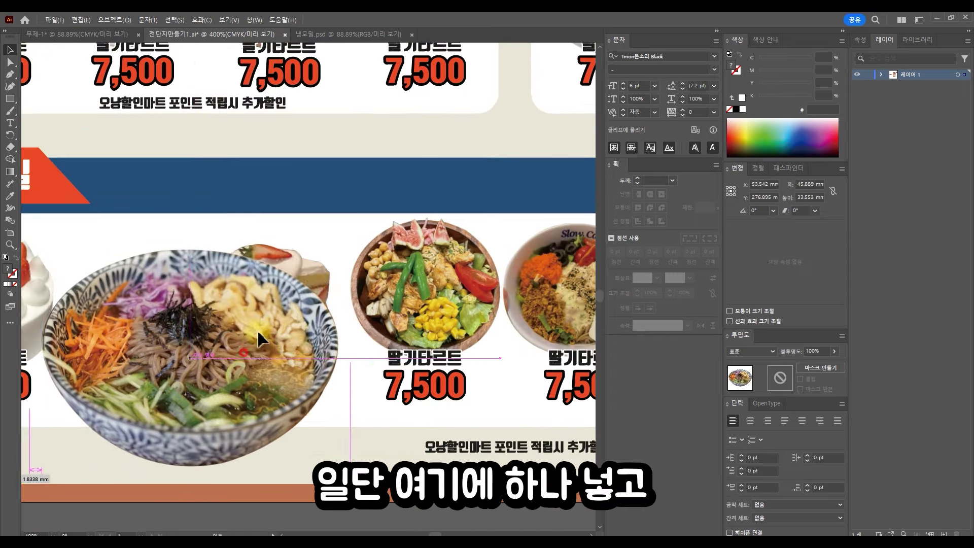
pyautogui.moveTo(257, 337); pyautogui.dragTo(249, 315)
pyautogui.moveTo(337, 446); pyautogui.dragTo(339, 443)
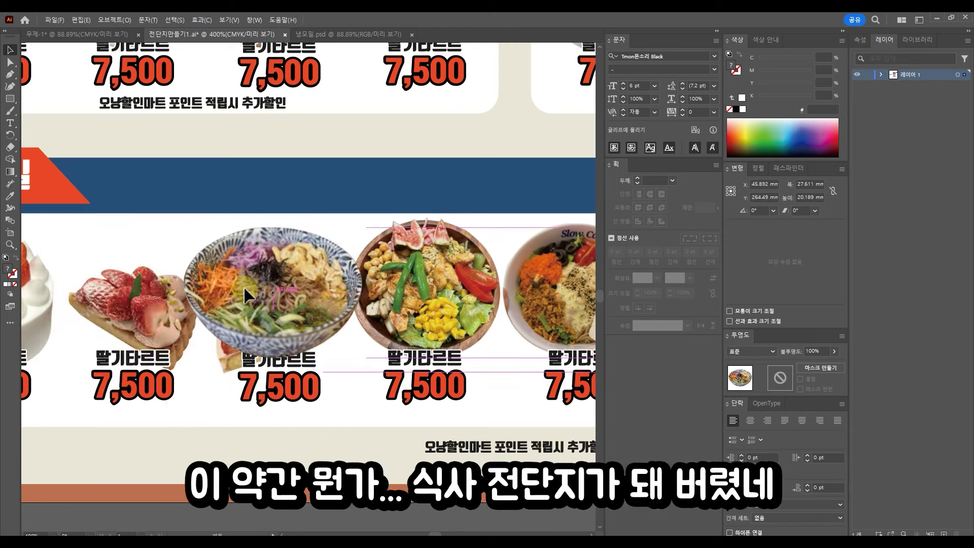
pyautogui.moveTo(245, 296); pyautogui.dragTo(257, 297)
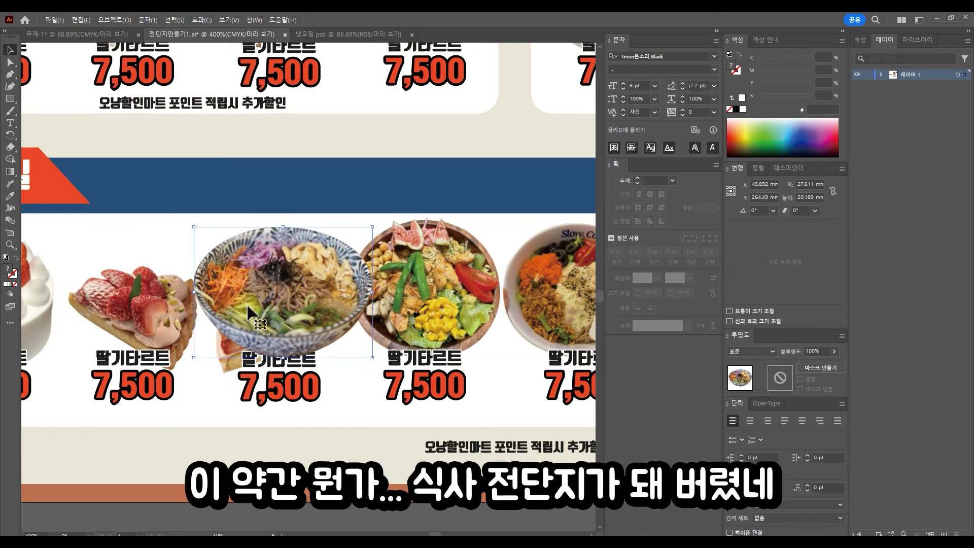
pyautogui.click(226, 367)
pyautogui.press('Delete')
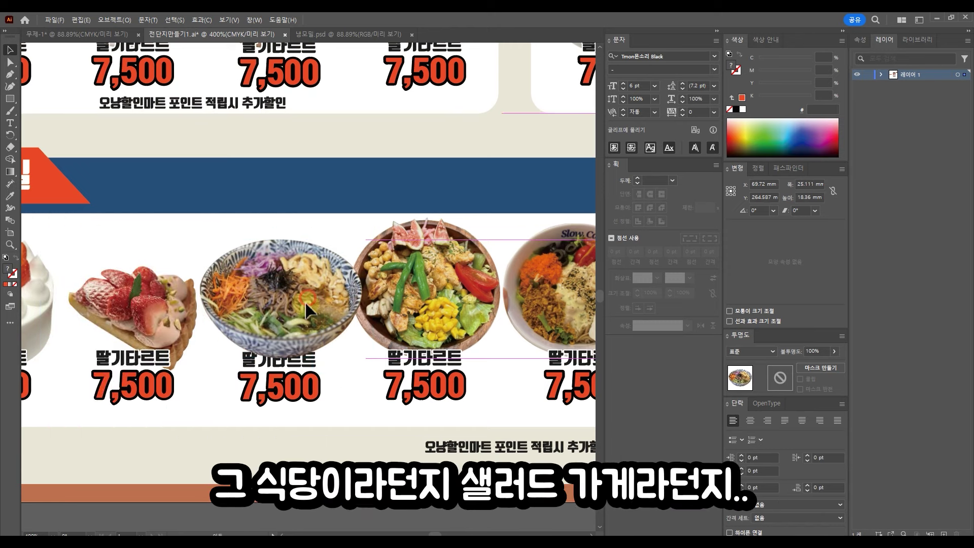
# Step: Fine-tune the noodle bowl to about 26 mm wide and position it above its price in the 3월 24일 card
pyautogui.moveTo(312, 298); pyautogui.dragTo(307, 303)
pyautogui.moveTo(359, 355); pyautogui.dragTo(368, 362)
pyautogui.moveTo(313, 314); pyautogui.dragTo(315, 308)
pyautogui.click(314, 391)
pyautogui.hotkey('ctrl', '-')
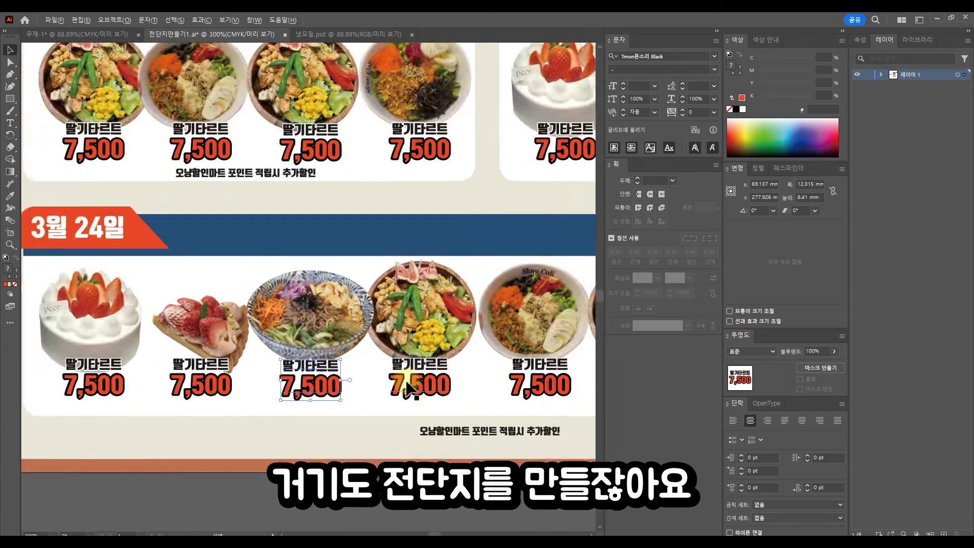
pyautogui.moveTo(415, 322); pyautogui.dragTo(221, 334)
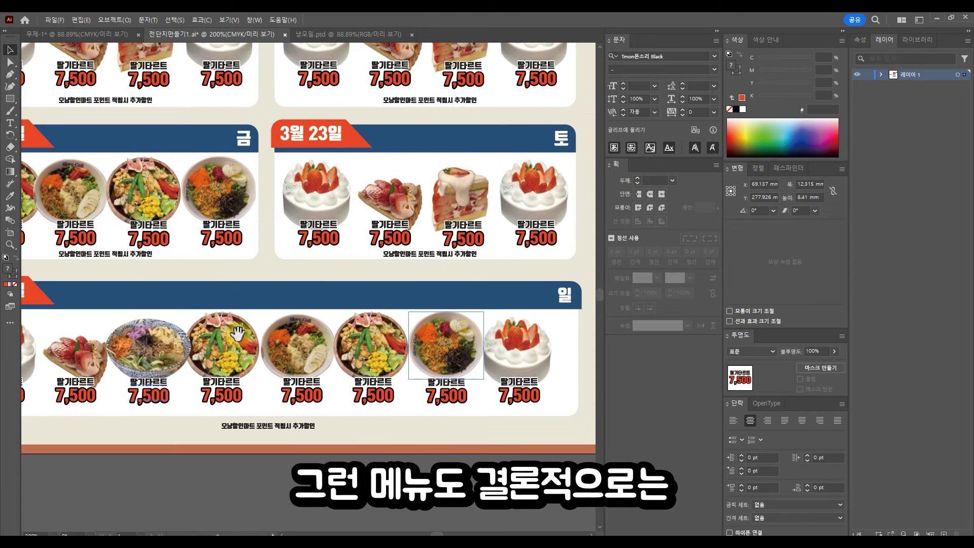
pyautogui.moveTo(394, 404); pyautogui.dragTo(373, 412)
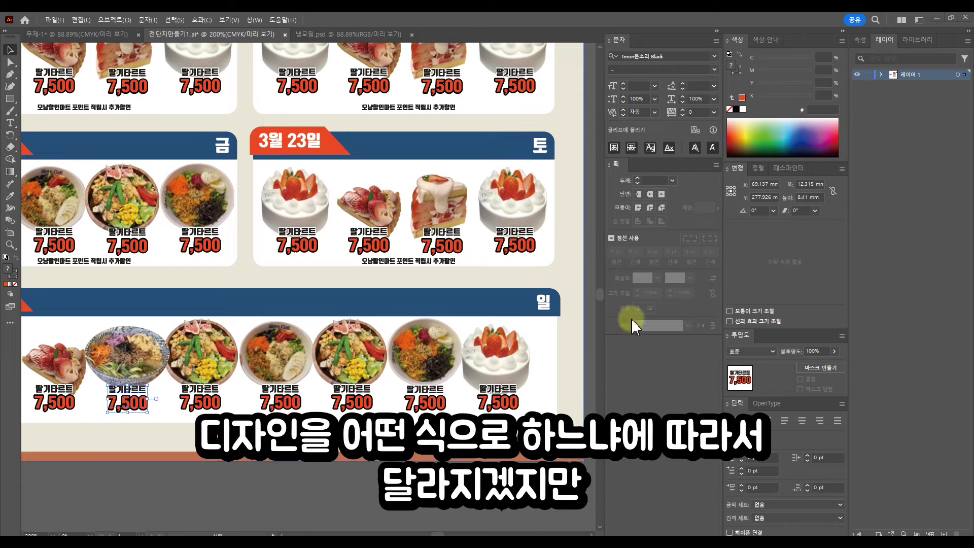
# Step: Try placing the noodle bowl between the cakes of the 3월 21일 card, and undo the placement
pyautogui.click(515, 376)
pyautogui.moveTo(419, 282); pyautogui.dragTo(470, 386)
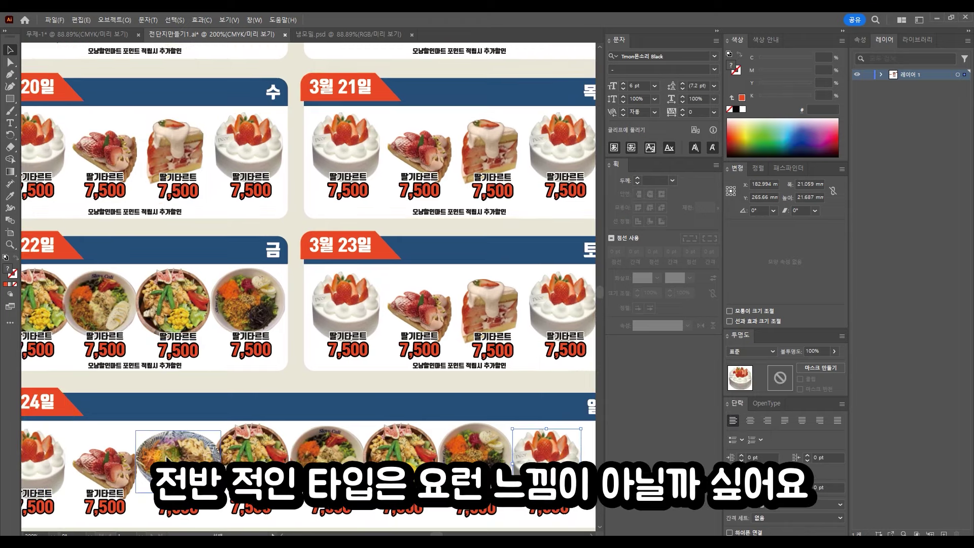
pyautogui.moveTo(169, 462); pyautogui.dragTo(445, 153)
pyautogui.scroll(4, 445, 153)
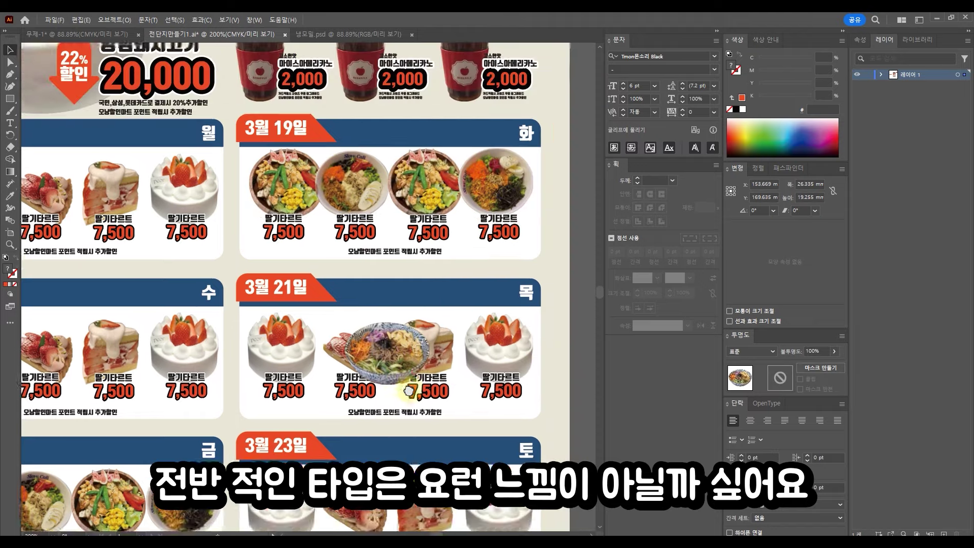
pyautogui.scroll(-5, 485, 151)
pyautogui.hotkey('ctrl', 'z')
# Step: Place a large noodle bowl as the third header product instead of the iced coffee, with the price block over its lower-right edge
pyautogui.moveTo(449, 315); pyautogui.dragTo(509, 238)
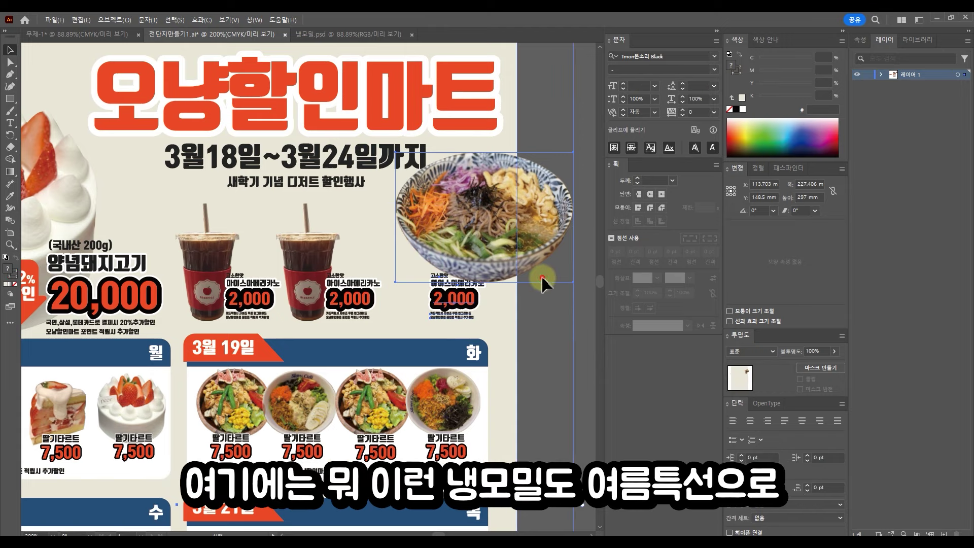
pyautogui.moveTo(526, 233); pyautogui.dragTo(467, 262)
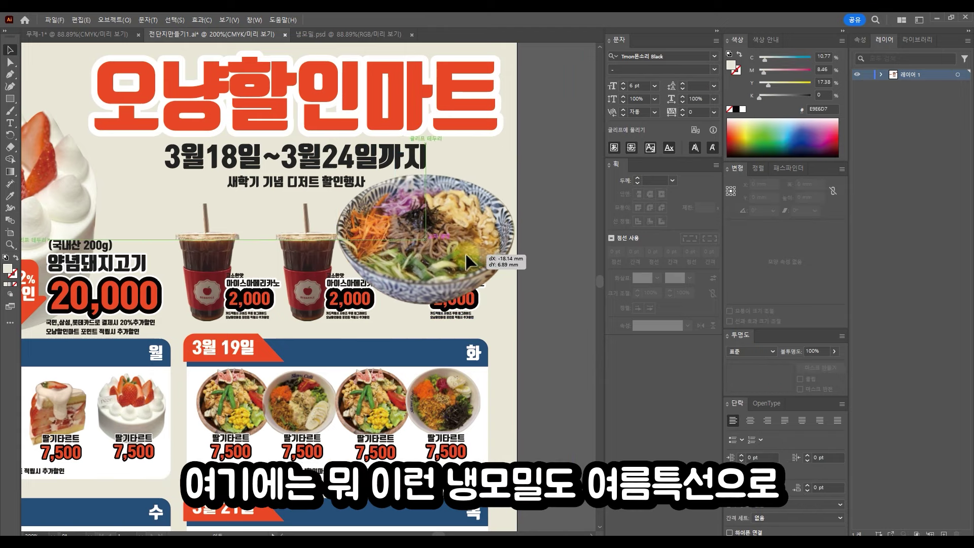
pyautogui.click(541, 336)
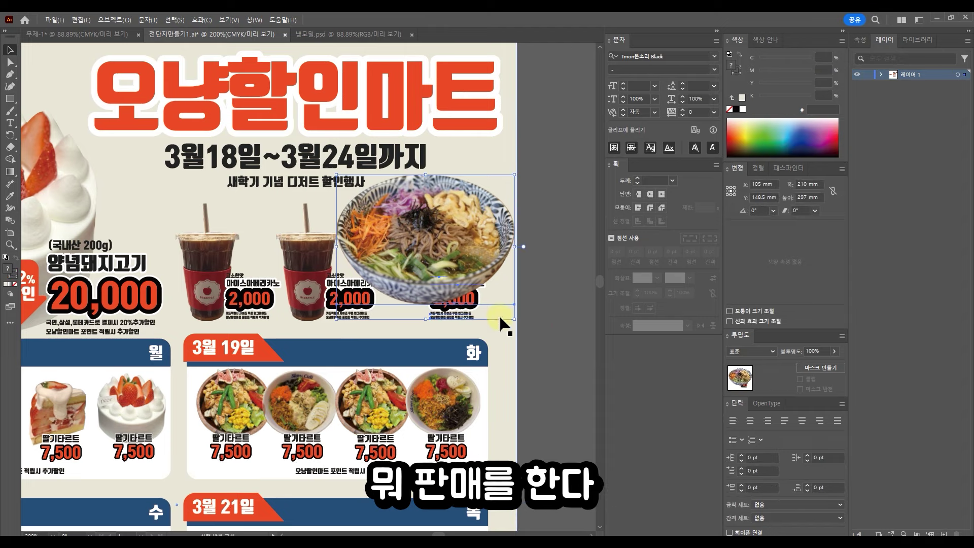
pyautogui.keyDown('shift'); pyautogui.click(462, 256); pyautogui.keyUp('shift')
pyautogui.moveTo(450, 238); pyautogui.dragTo(461, 263)
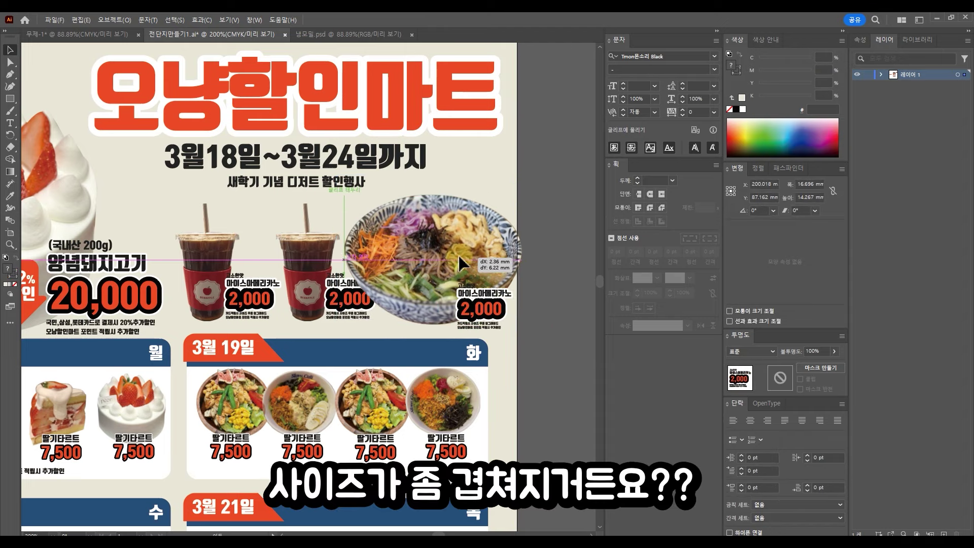
# Step: Resize the header noodle bowl to about 57 mm wide and send it behind the neighbouring iced Americano text
pyautogui.moveTo(521, 320); pyautogui.dragTo(528, 325)
pyautogui.moveTo(443, 249); pyautogui.dragTo(430, 248)
pyautogui.click(506, 194)
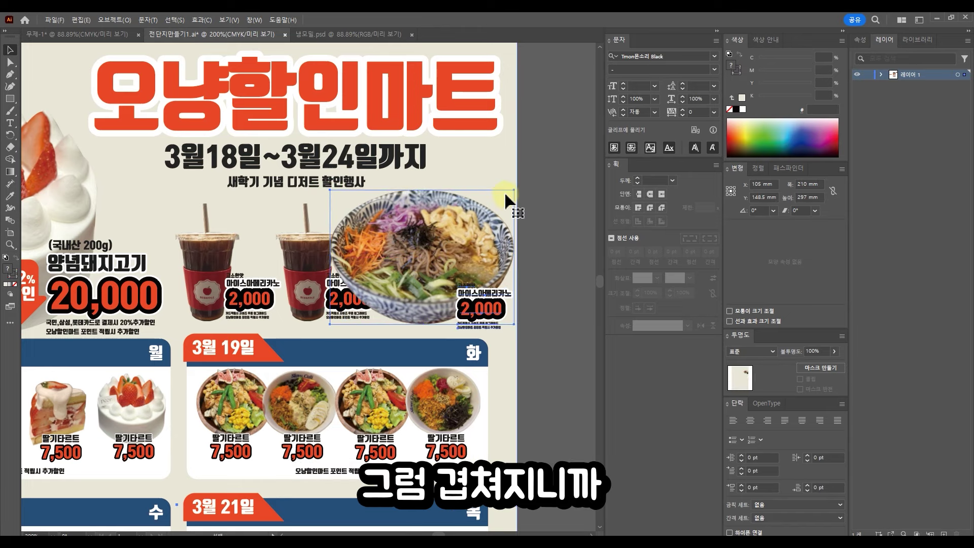
pyautogui.hotkey('ctrl', '[')
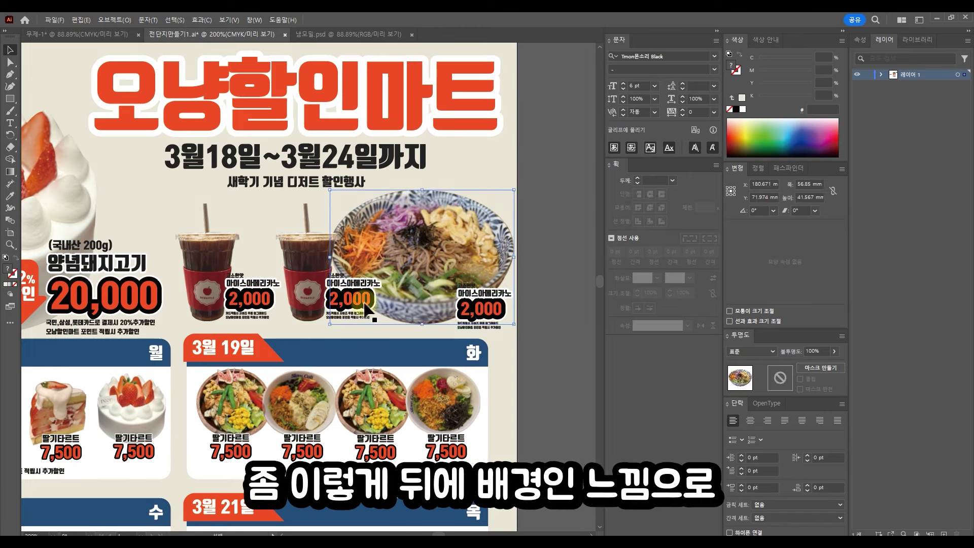
# Step: Move the second iced coffee cup level with the first, slightly overlapping, keeping a single price block beside the pair
pyautogui.click(339, 281)
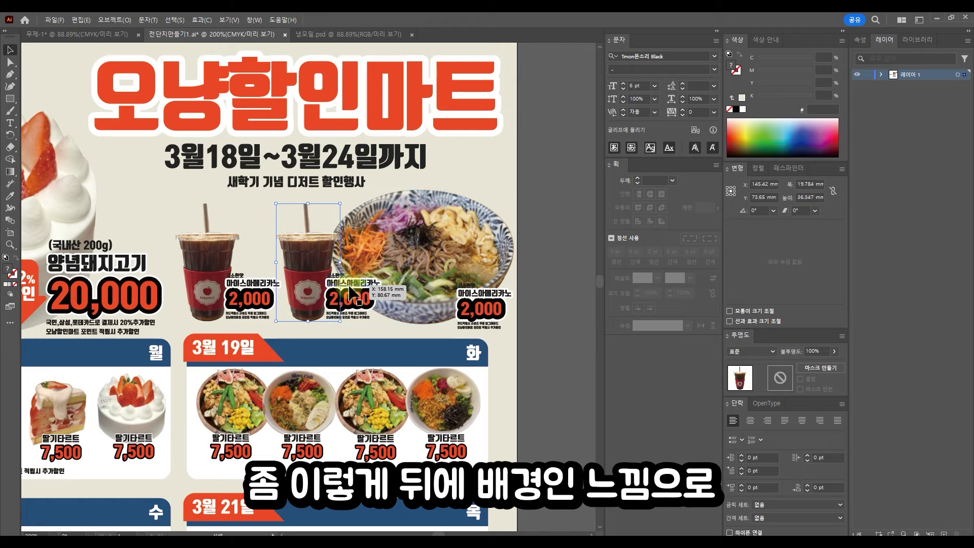
pyautogui.click(310, 269)
pyautogui.moveTo(311, 268); pyautogui.dragTo(256, 259)
pyautogui.scroll(2, 255, 260)
pyautogui.hscroll(-1, 256, 269)
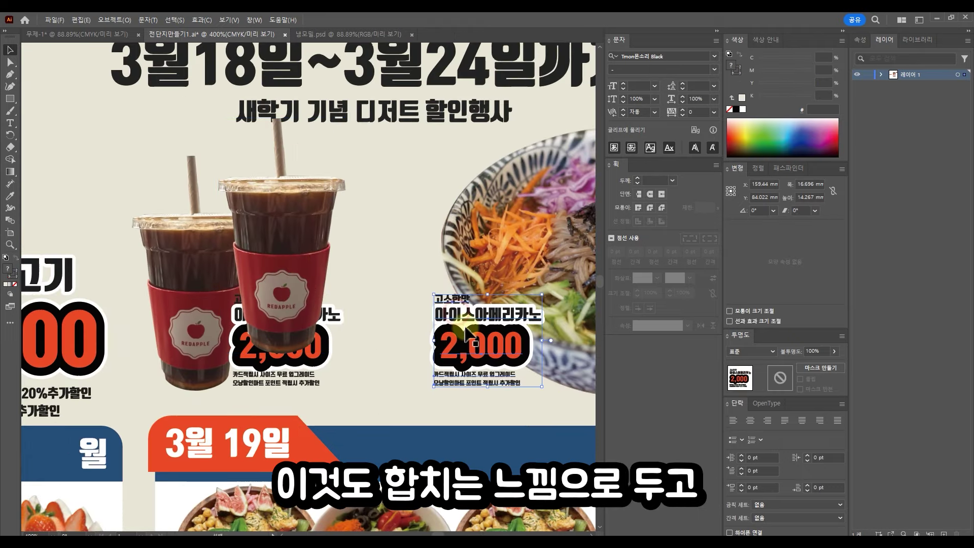
pyautogui.keyDown('shift'); pyautogui.click(199, 274); pyautogui.keyUp('shift')
pyautogui.moveTo(275, 339); pyautogui.dragTo(292, 341)
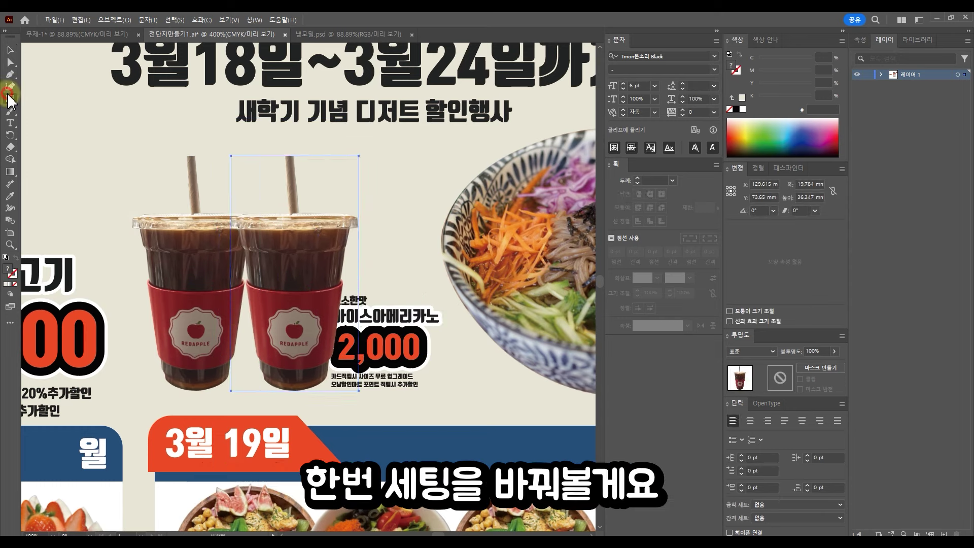
# Step: Draw a beige circle about 7.8 mm in diameter between the sleeves of the two coffee cups
pyautogui.moveTo(8, 94); pyautogui.dragTo(39, 115)
pyautogui.moveTo(225, 295)
pyautogui.mouseDown()
pyautogui.moveTo(285, 339)
pyautogui.moveTo(276, 346)
pyautogui.moveTo(245, 318)
pyautogui.mouseUp()
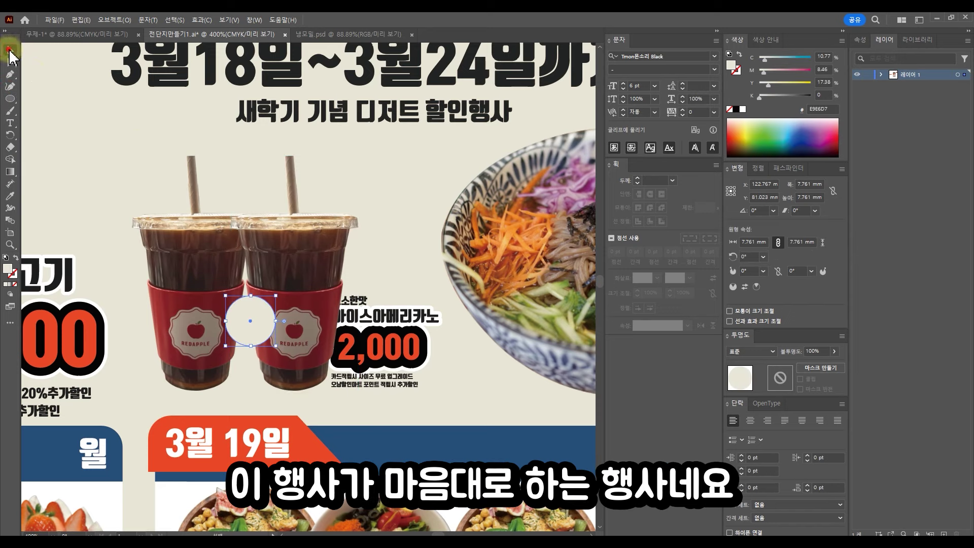
pyautogui.click(11, 50)
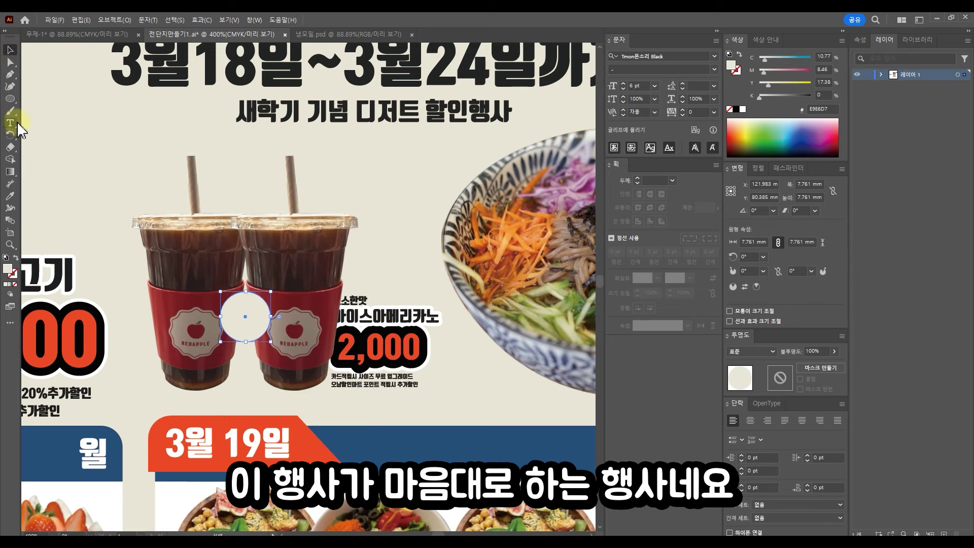
# Step: Add a plus sign as text, scaled to about 16 pt and centred in the beige circle
pyautogui.click(240, 318)
pyautogui.press('BackSpace')
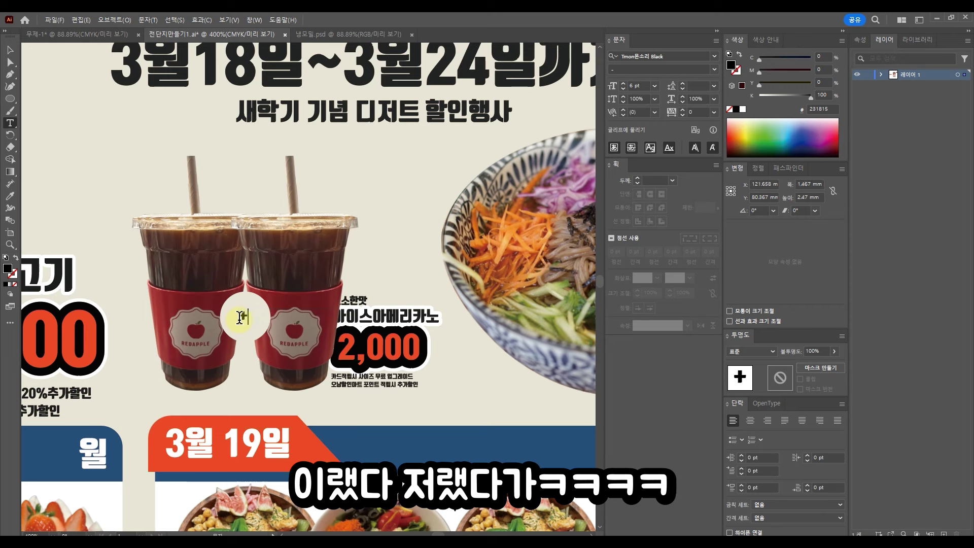
pyautogui.click(10, 50)
pyautogui.moveTo(249, 326)
pyautogui.mouseDown()
pyautogui.moveTo(270, 338)
pyautogui.moveTo(244, 319)
pyautogui.mouseUp()
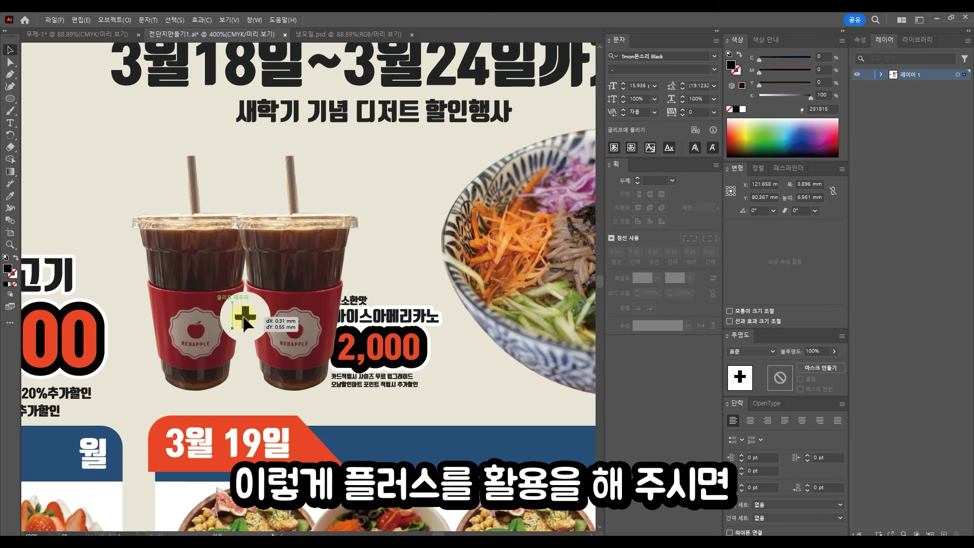
pyautogui.moveTo(243, 318); pyautogui.dragTo(244, 319)
# Step: Give the circle a 3 pt orange outline and colour its plus sign orange
pyautogui.click(258, 310)
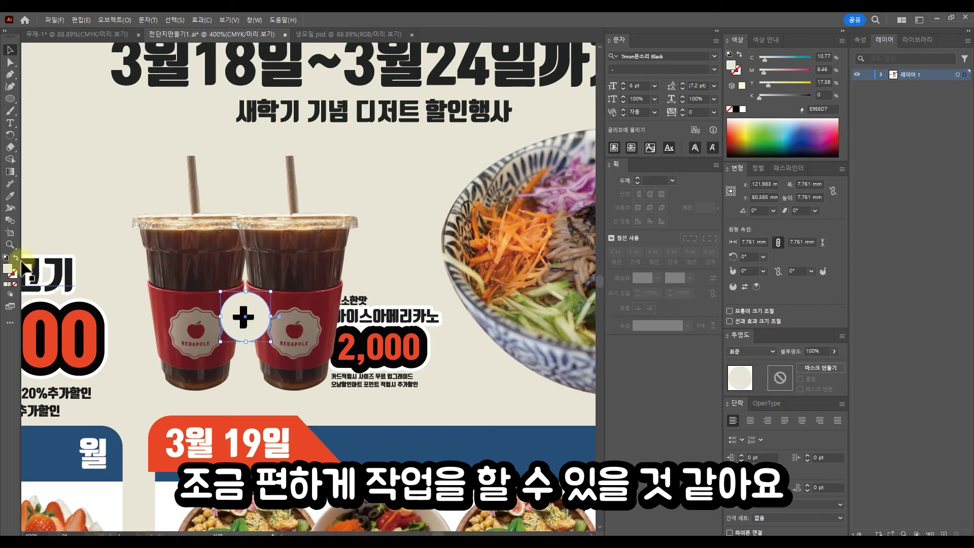
pyautogui.doubleClick(15, 273)
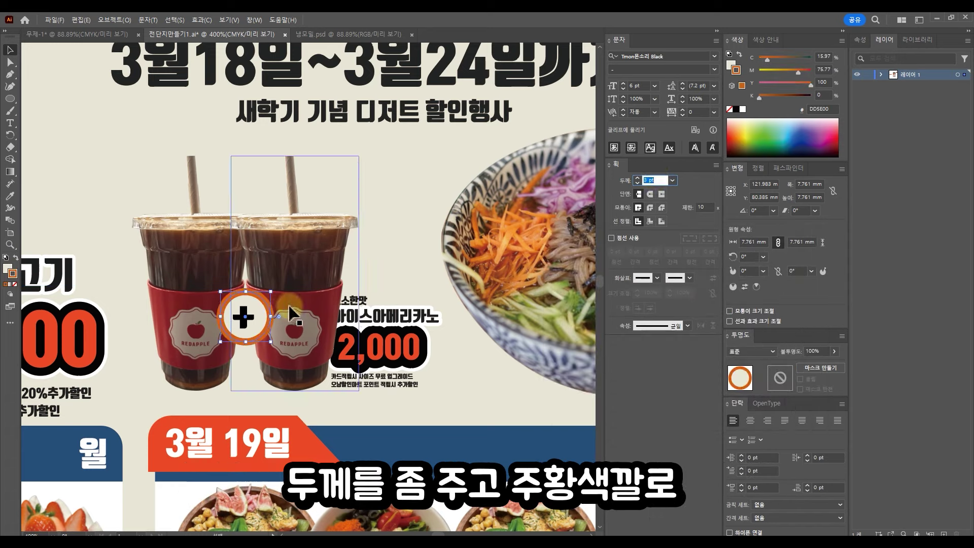
pyautogui.click(244, 315)
pyautogui.click(7, 285)
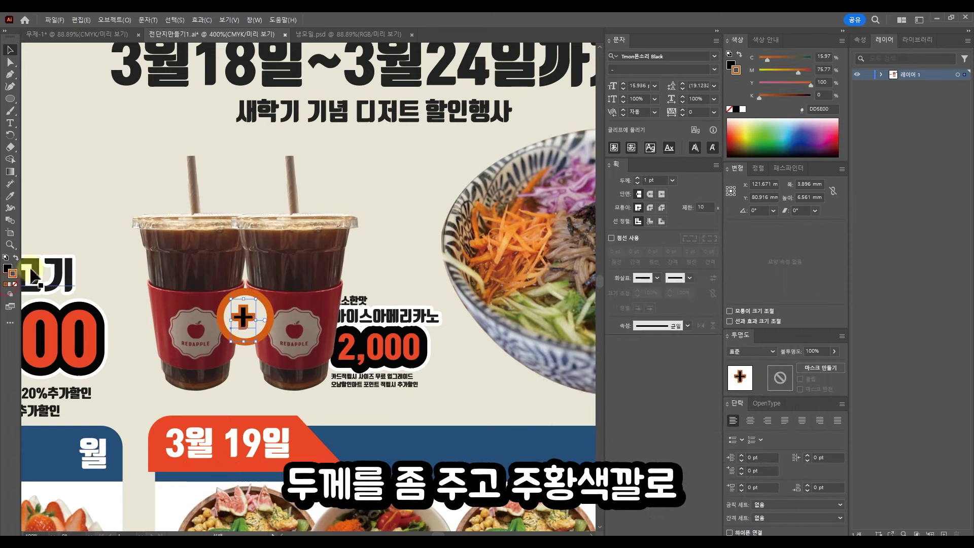
# Step: Fill the circle with orange, remove its outline, and recolour the plus sign beige
pyautogui.click(269, 318)
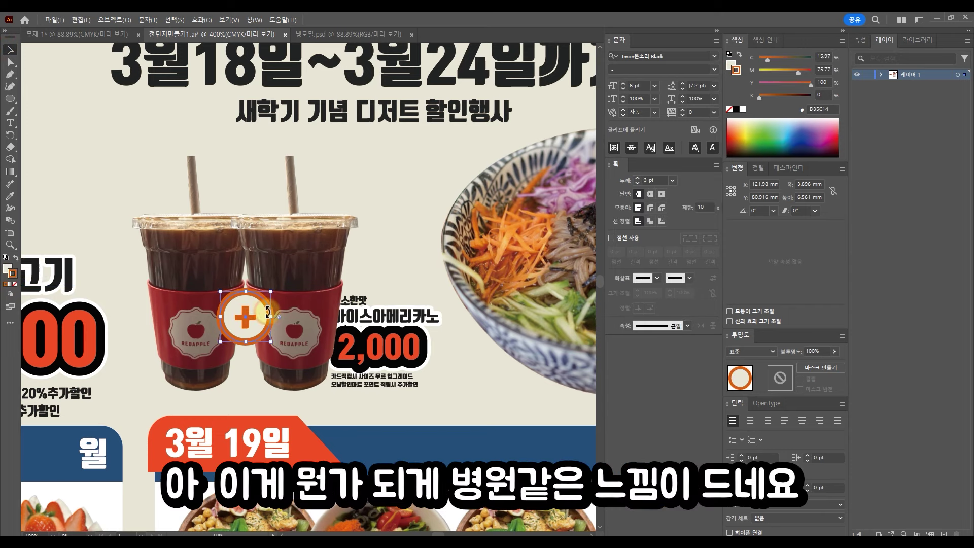
pyautogui.click(15, 257)
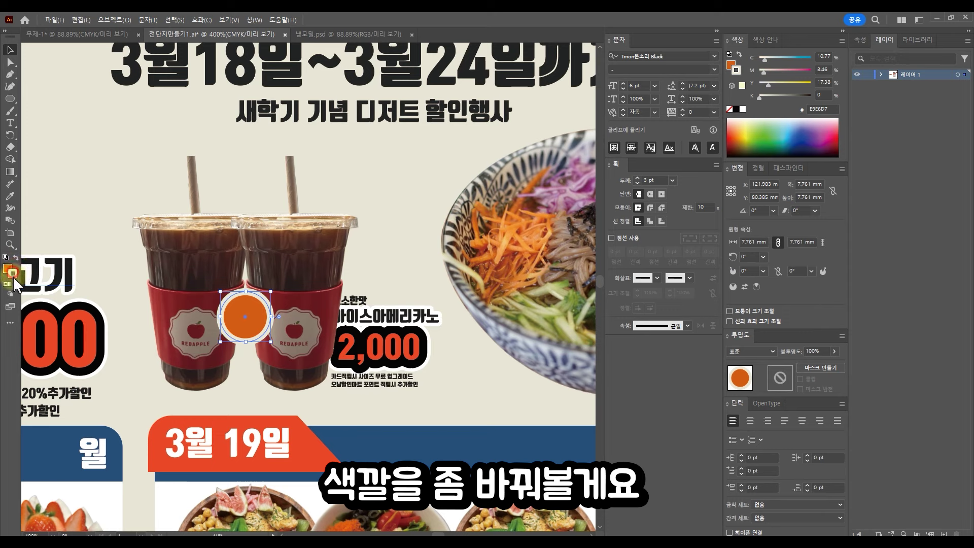
pyautogui.click(15, 284)
# Step: Add a 1 pt beige ring about 6 mm in diameter inside the orange plus badge
pyautogui.click(673, 180)
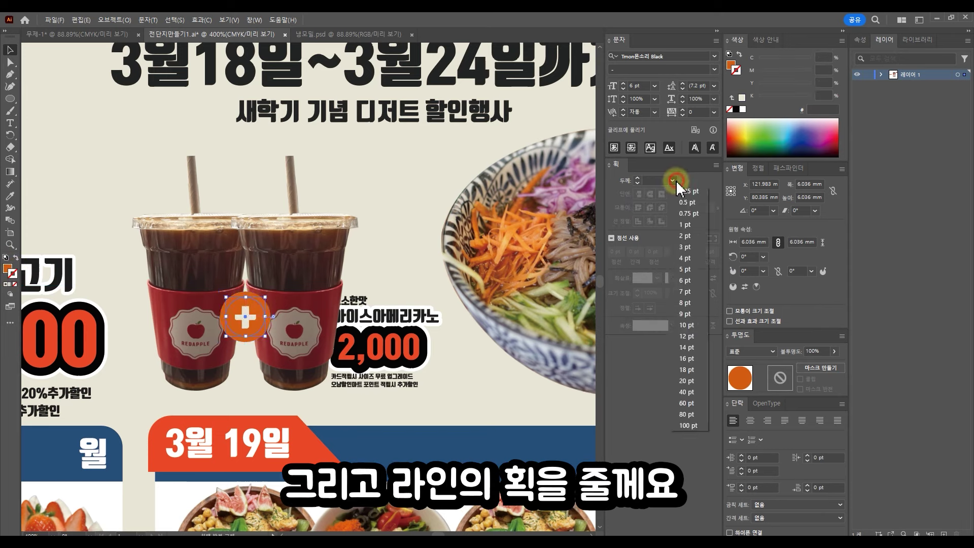
pyautogui.click(685, 224)
pyautogui.click(252, 306)
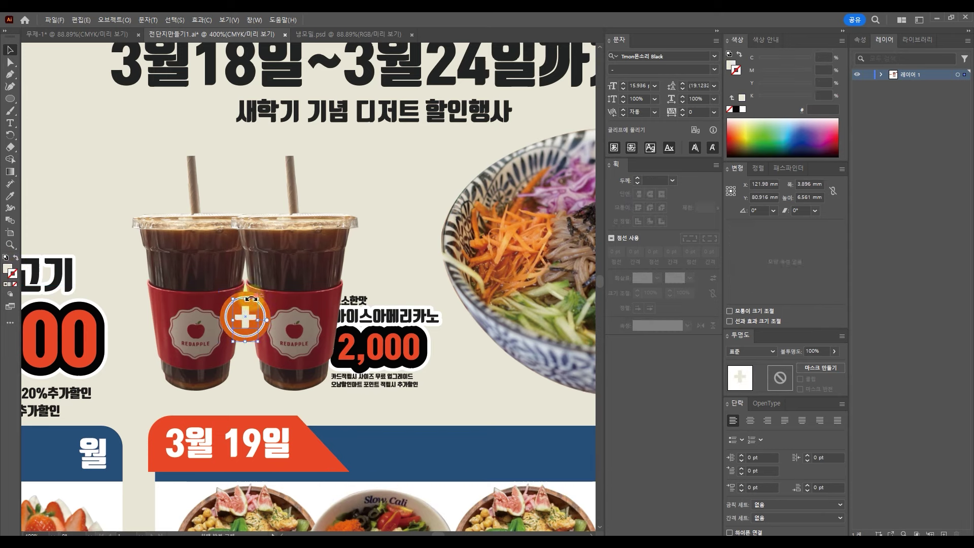
pyautogui.scroll(2, 249, 299)
pyautogui.click(248, 300)
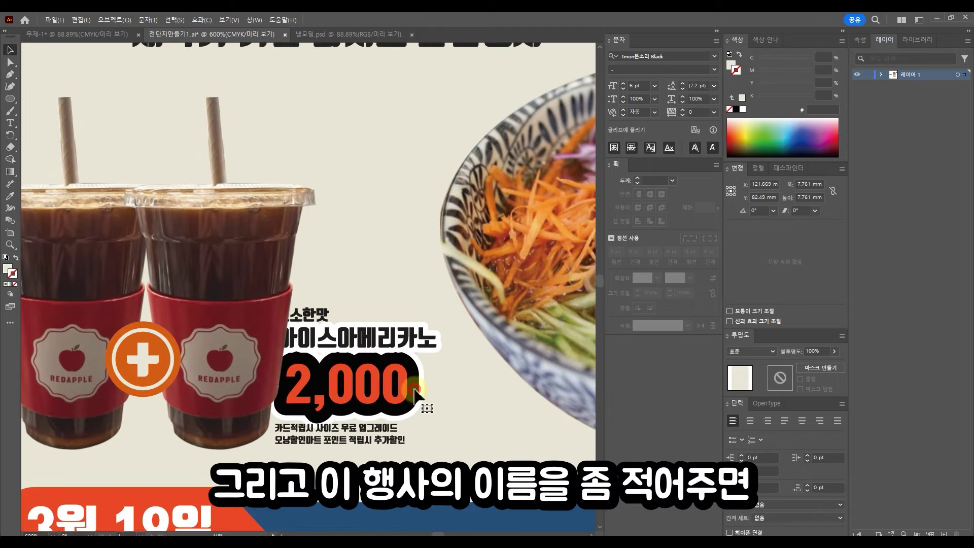
# Step: Move the 아이스아메리카노 price block clear of the coffee cups, just beside the second cup
pyautogui.click(425, 393)
pyautogui.scroll(-1, 425, 390)
pyautogui.moveTo(337, 290)
pyautogui.mouseDown()
pyautogui.moveTo(422, 327)
pyautogui.moveTo(386, 293)
pyautogui.moveTo(356, 286)
pyautogui.mouseUp()
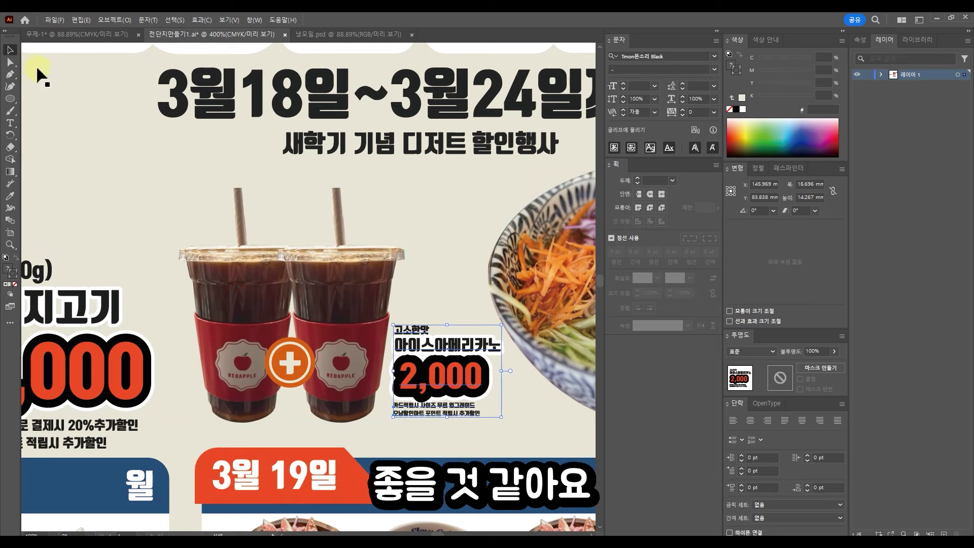
# Step: Add the text "하나사면 하나더" above the two coffee cups
pyautogui.press('t')
pyautogui.click(300, 223)
pyautogui.write('하나사면 하나더')
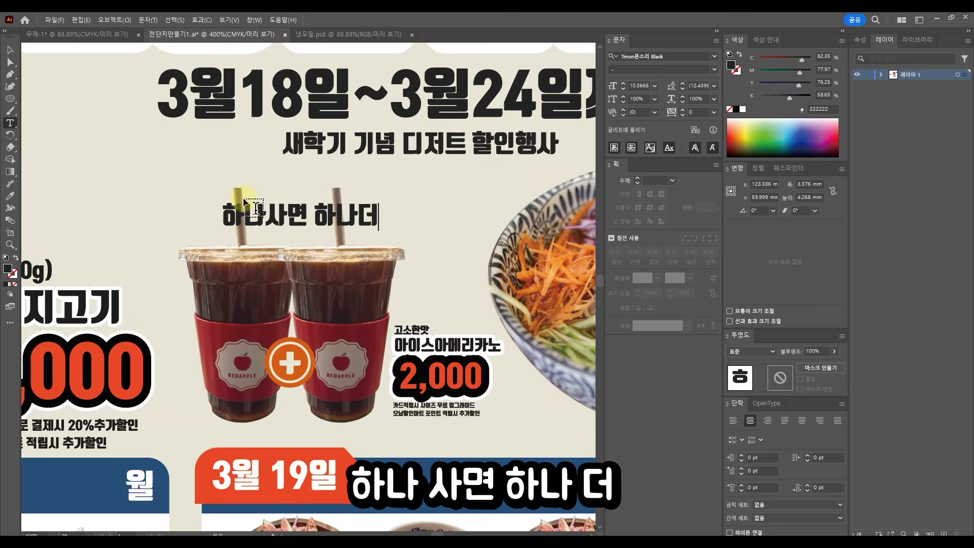
# Step: Change the promotion text to "1+1", enlarge it to about 18.7 pt, and place it above the 아이스아메리카노 price block
pyautogui.click(9, 51)
pyautogui.moveTo(380, 228); pyautogui.dragTo(426, 237)
pyautogui.moveTo(397, 216)
pyautogui.mouseDown()
pyautogui.moveTo(406, 231)
pyautogui.moveTo(409, 224)
pyautogui.mouseUp()
pyautogui.doubleClick(409, 223)
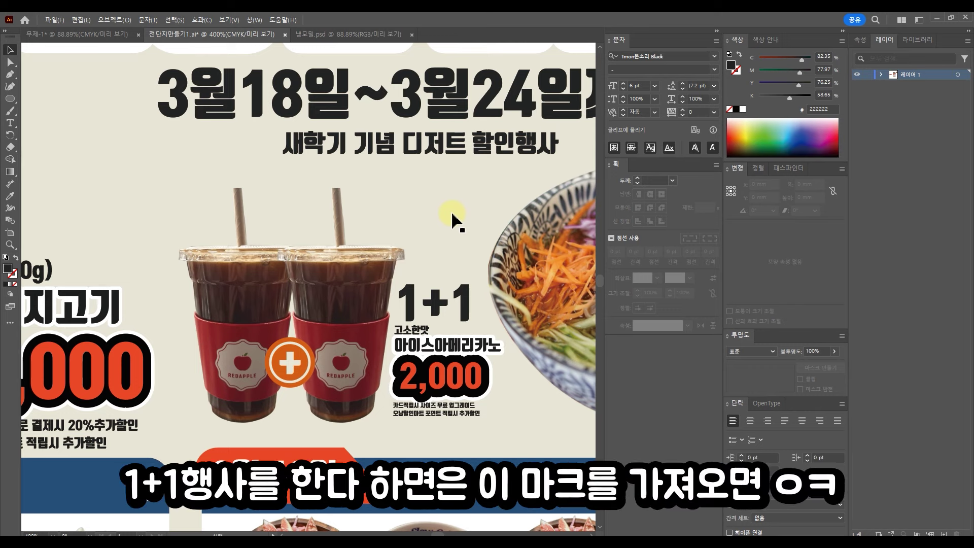
pyautogui.click(456, 303)
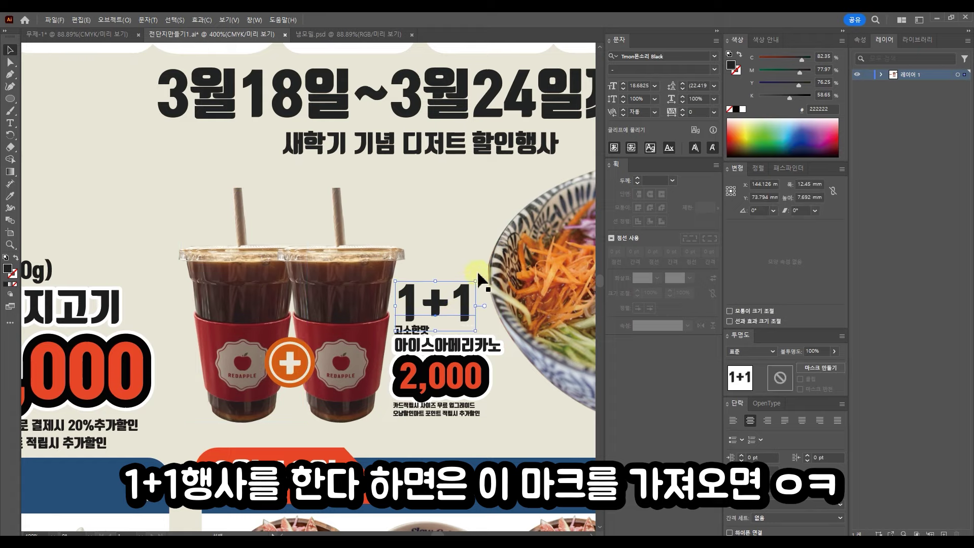
pyautogui.scroll(-3, 314, 263)
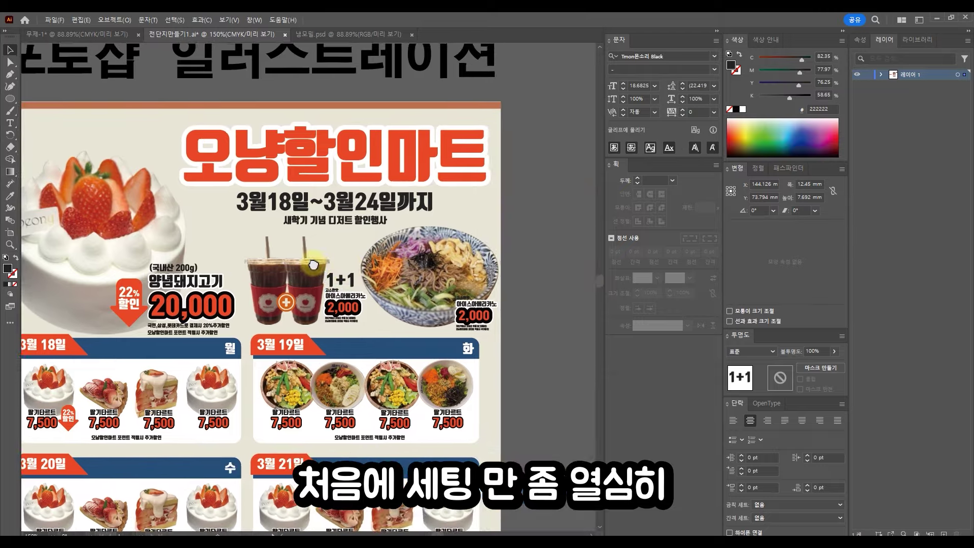
pyautogui.moveTo(314, 263); pyautogui.dragTo(440, 269)
pyautogui.moveTo(224, 279)
pyautogui.mouseDown()
pyautogui.moveTo(252, 299)
pyautogui.moveTo(228, 304)
pyautogui.mouseUp()
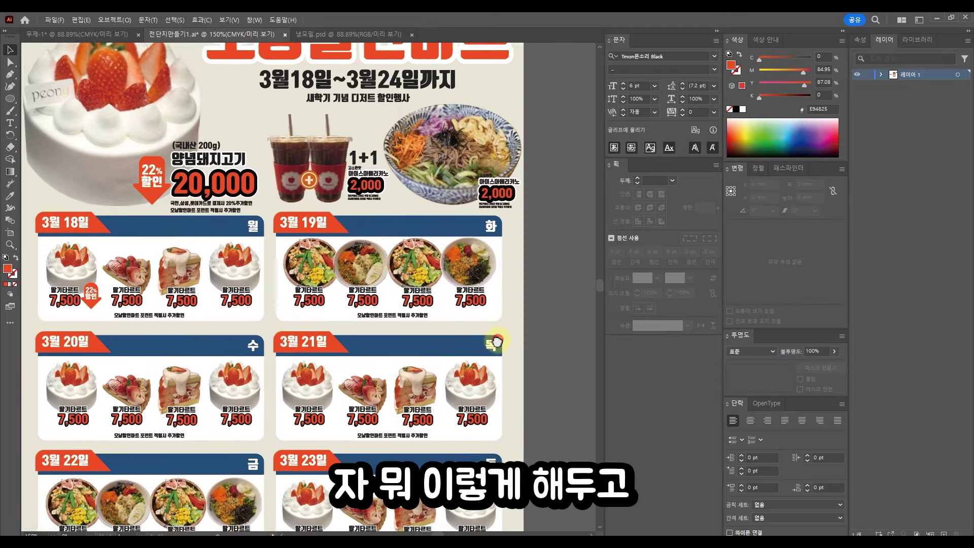
pyautogui.scroll(2, 495, 336)
pyautogui.click(443, 250)
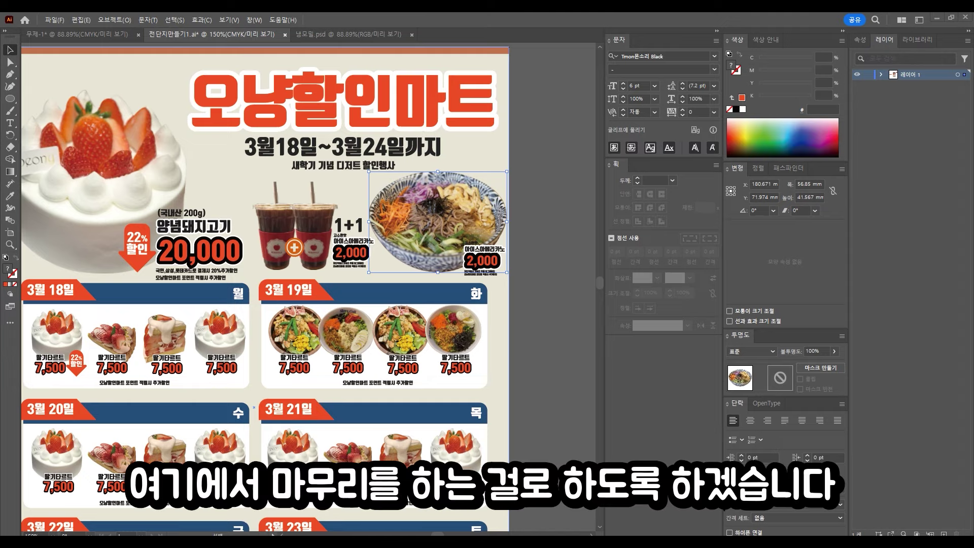
pyautogui.click(543, 196)
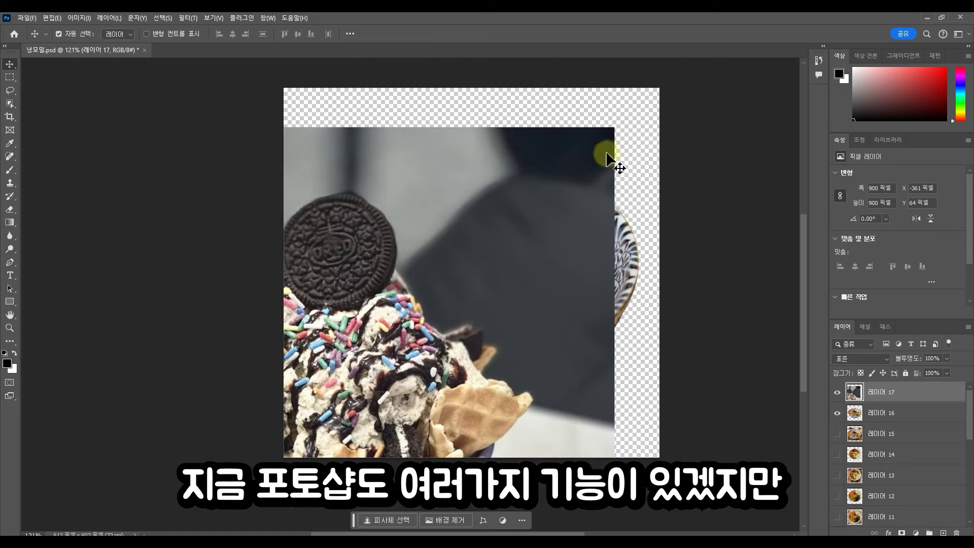
# Step: In Photoshop, scale the ice cream photo to about 67% so it fills the canvas, and hide the noodle bowl layer 레이어 16
pyautogui.hotkey('ctrl', 't')
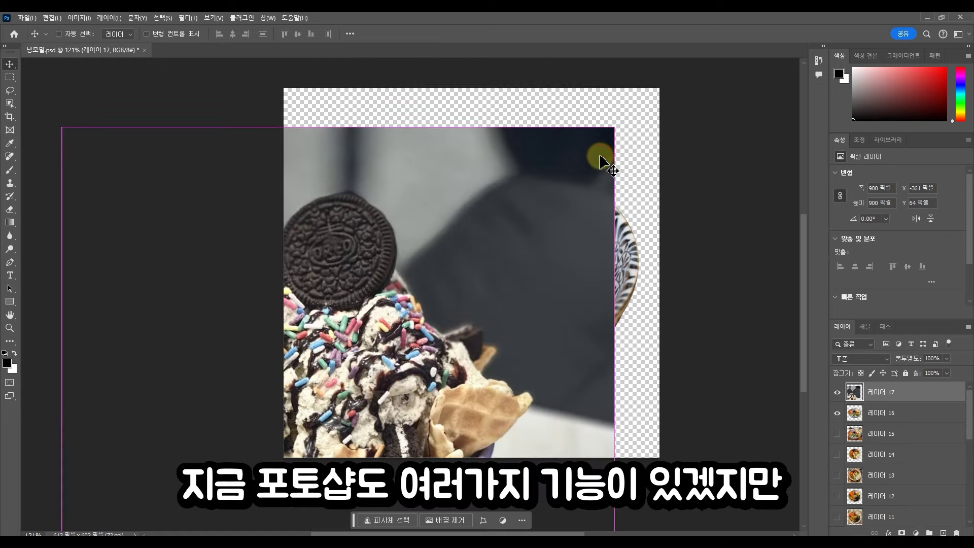
pyautogui.moveTo(620, 128); pyautogui.dragTo(552, 126)
pyautogui.moveTo(609, 402); pyautogui.dragTo(643, 439)
pyautogui.moveTo(571, 366); pyautogui.dragTo(580, 382)
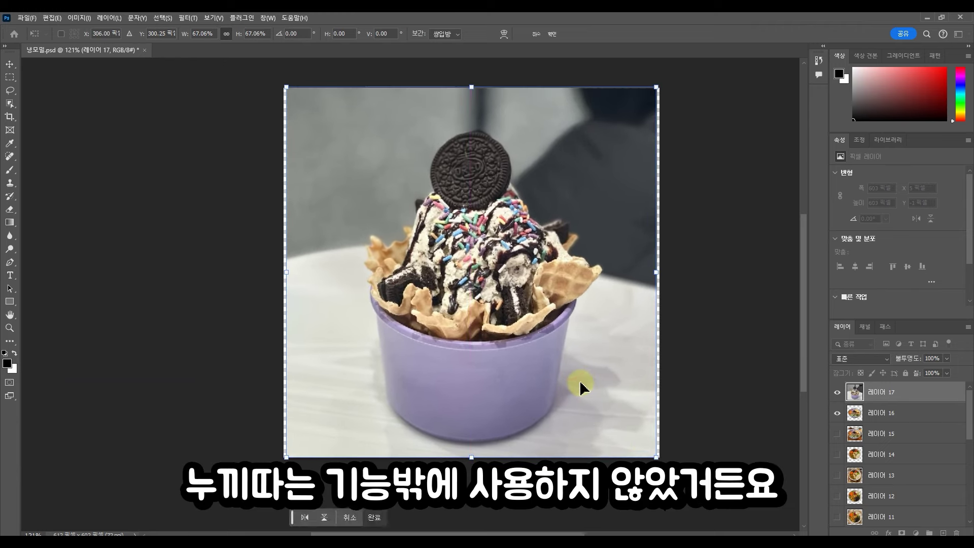
pyautogui.press('Return')
pyautogui.click(838, 413)
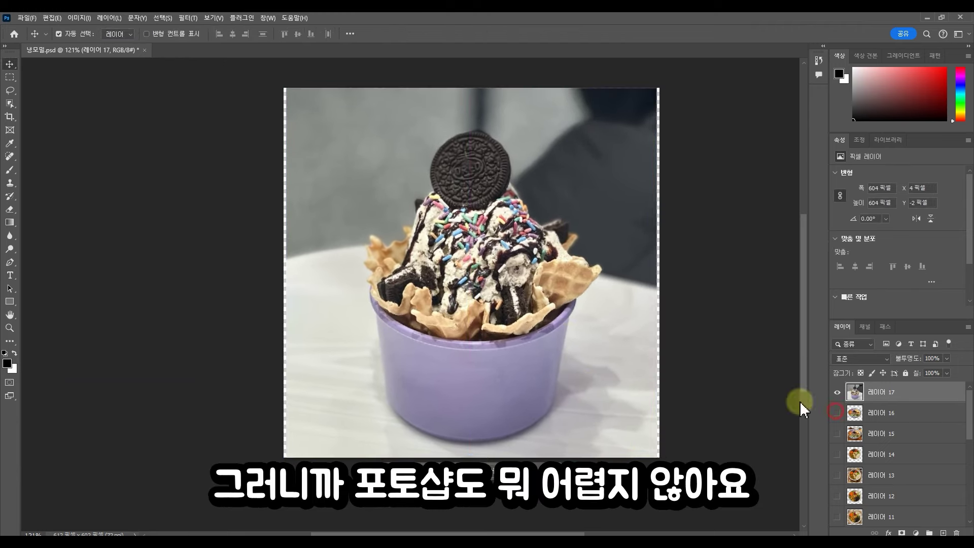
# Step: Trace the purple cup with the Pen tool from its left rim around the curved base to the right rim
pyautogui.scroll(3, 445, 297)
pyautogui.click(10, 262)
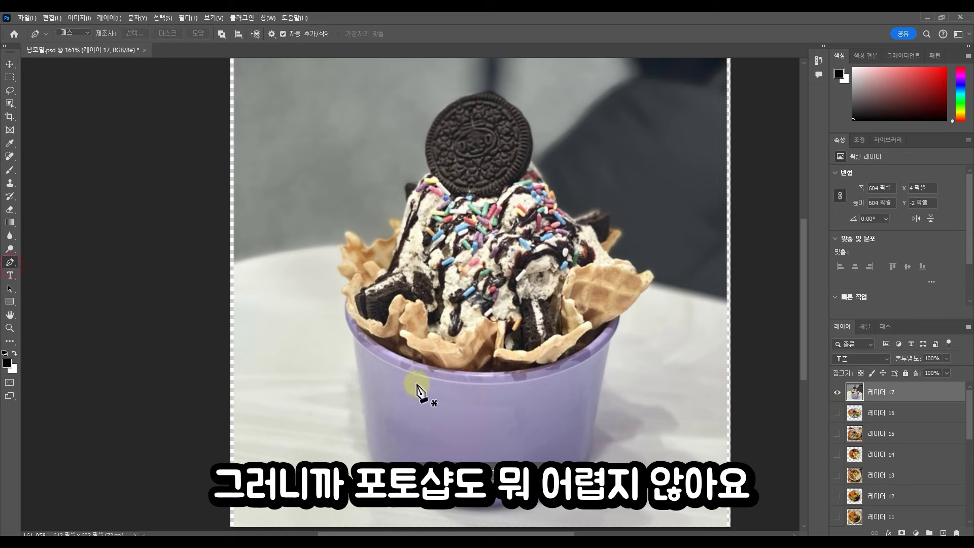
pyautogui.scroll(1, 417, 390)
pyautogui.click(342, 326)
pyautogui.moveTo(342, 326); pyautogui.dragTo(272, 241)
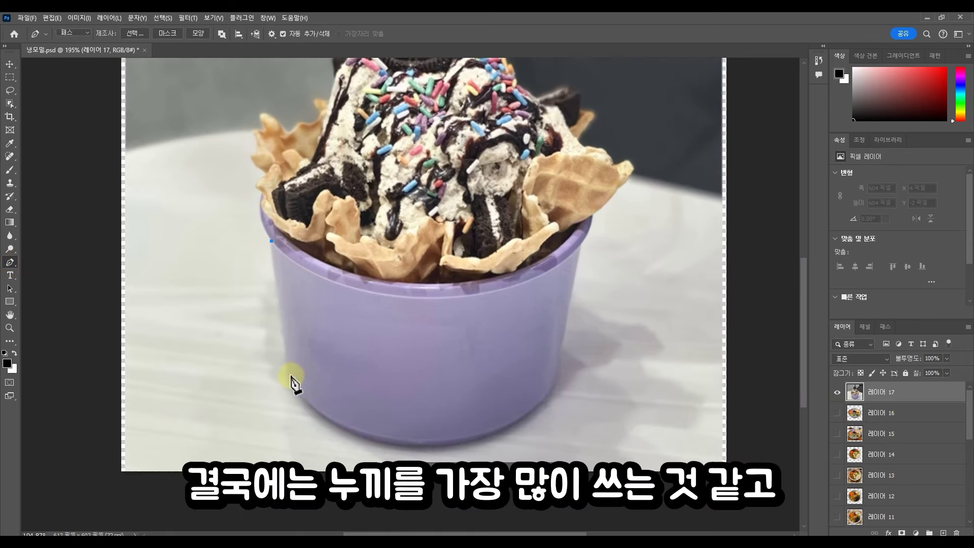
pyautogui.click(291, 375)
pyautogui.moveTo(422, 447); pyautogui.dragTo(541, 457)
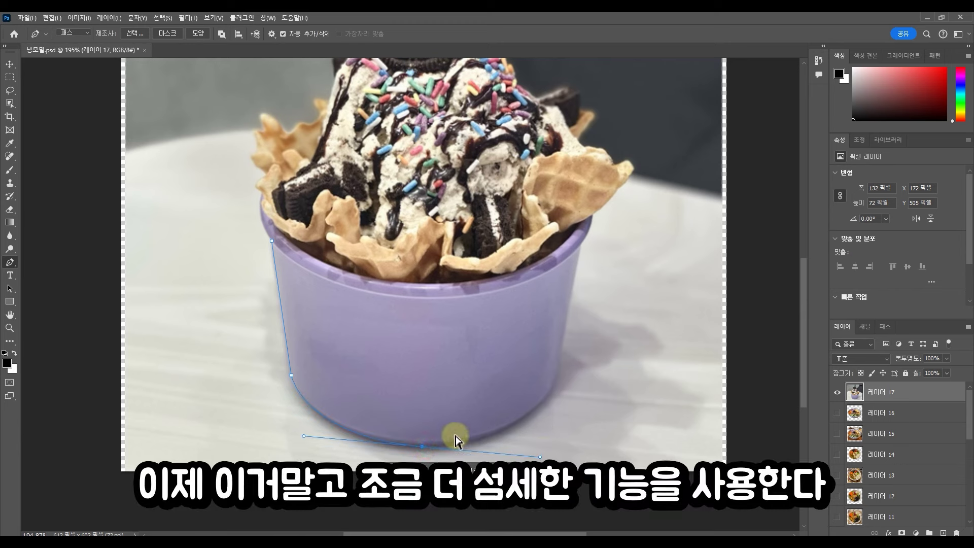
pyautogui.keyDown('alt'); pyautogui.click(423, 446); pyautogui.keyUp('alt')
pyautogui.moveTo(555, 378); pyautogui.dragTo(573, 310)
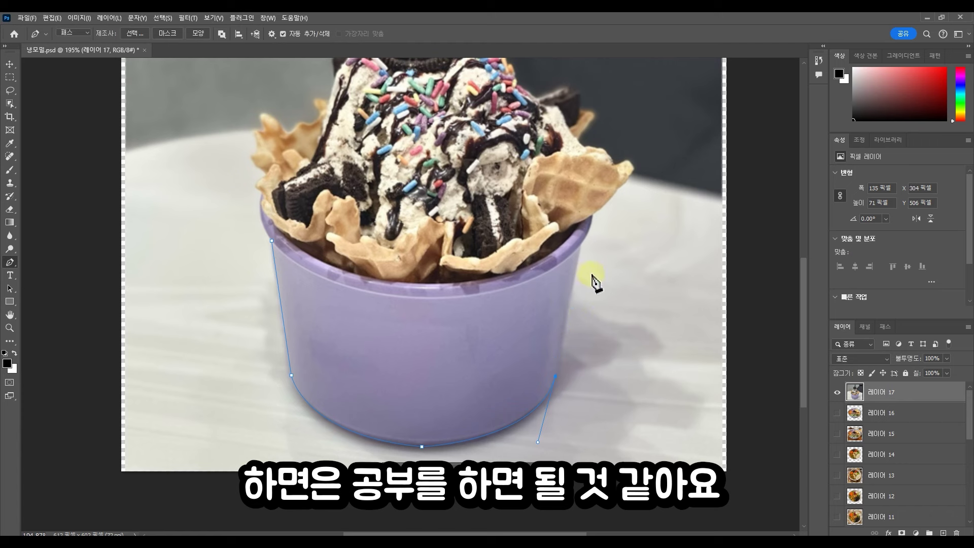
pyautogui.click(581, 246)
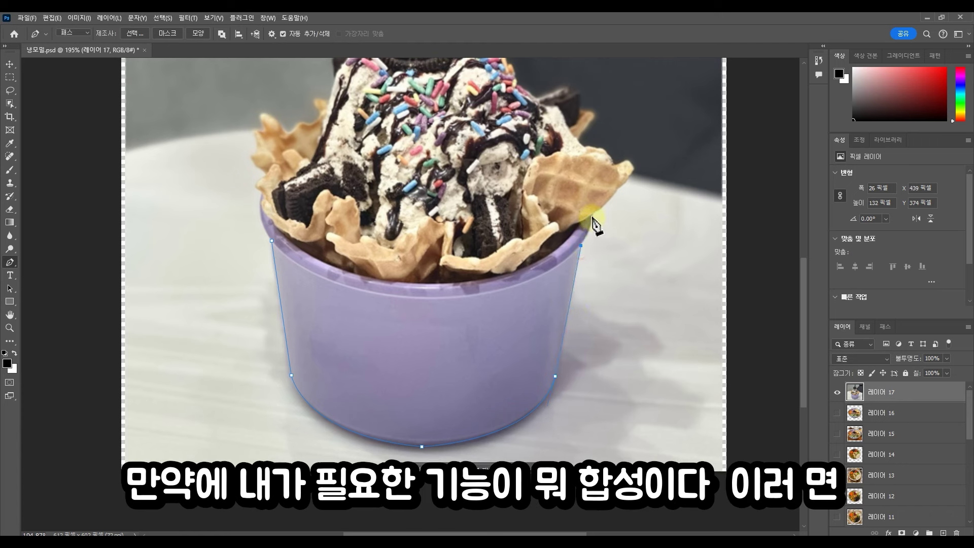
pyautogui.moveTo(592, 230); pyautogui.dragTo(595, 200)
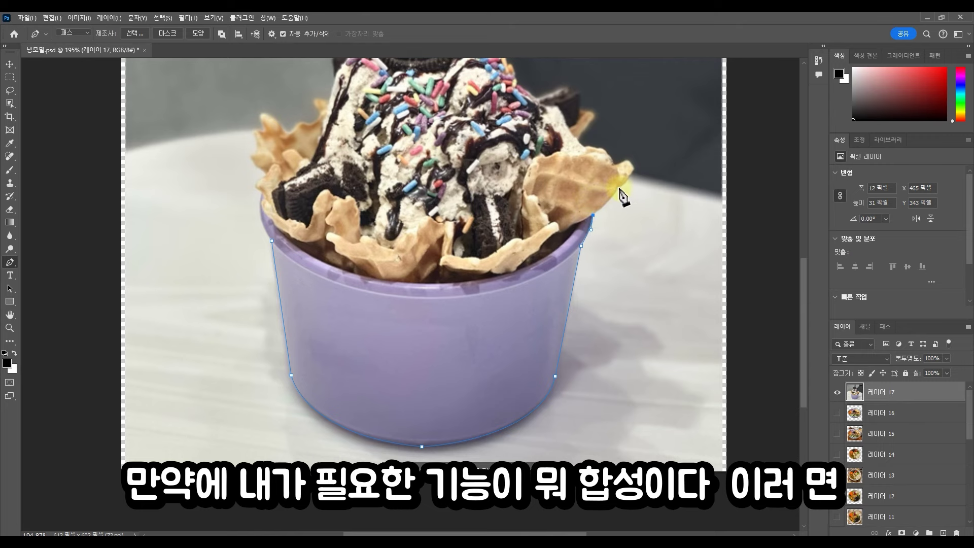
# Step: Continue the path around the tip and upper edge of the large waffle piece on the cup's right side
pyautogui.scroll(3, 626, 195)
pyautogui.click(615, 193)
pyautogui.click(641, 164)
pyautogui.moveTo(641, 165); pyautogui.dragTo(656, 313)
pyautogui.click(647, 299)
pyautogui.click(629, 306)
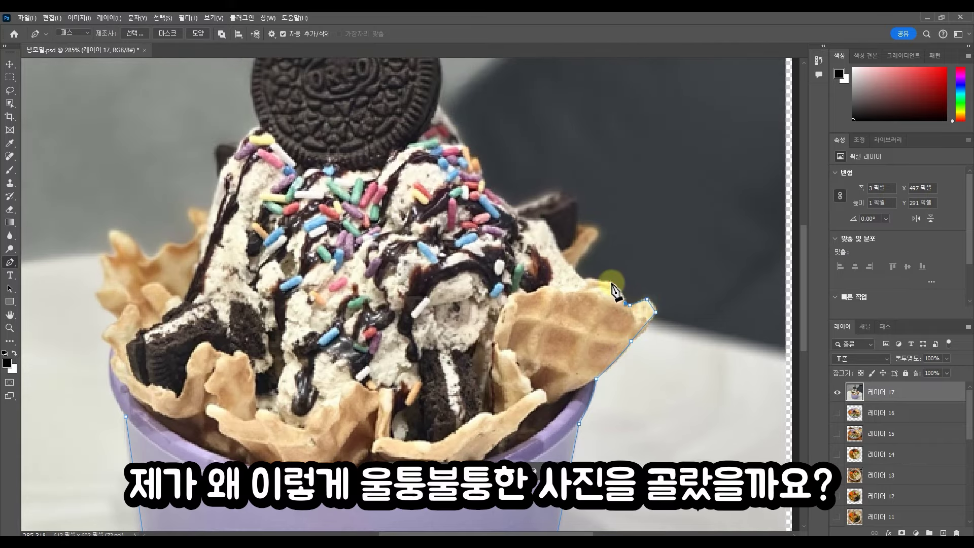
pyautogui.click(592, 282)
pyautogui.click(573, 268)
# Step: Extend the path around the small waffle piece and the Oreo chunk on the right of the ice cream
pyautogui.click(596, 232)
pyautogui.moveTo(579, 227); pyautogui.dragTo(567, 230)
pyautogui.click(577, 201)
pyautogui.click(552, 190)
pyautogui.click(530, 201)
pyautogui.keyDown('alt'); pyautogui.click(543, 195); pyautogui.keyUp('alt')
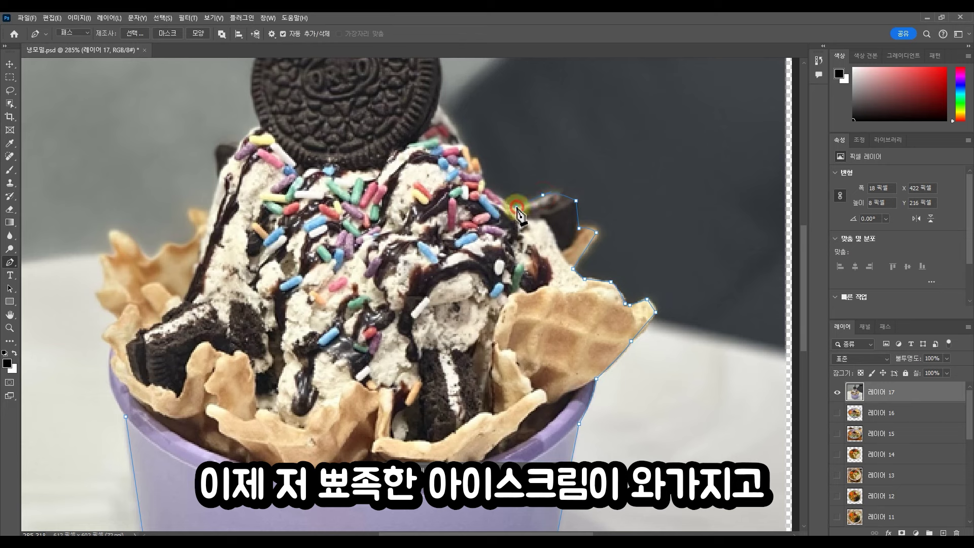
# Step: Extend the path up the sprinkled right edge of the ice cream to the large Oreo cookie
pyautogui.moveTo(496, 181); pyautogui.dragTo(583, 258)
pyautogui.click(573, 269)
pyautogui.click(571, 264)
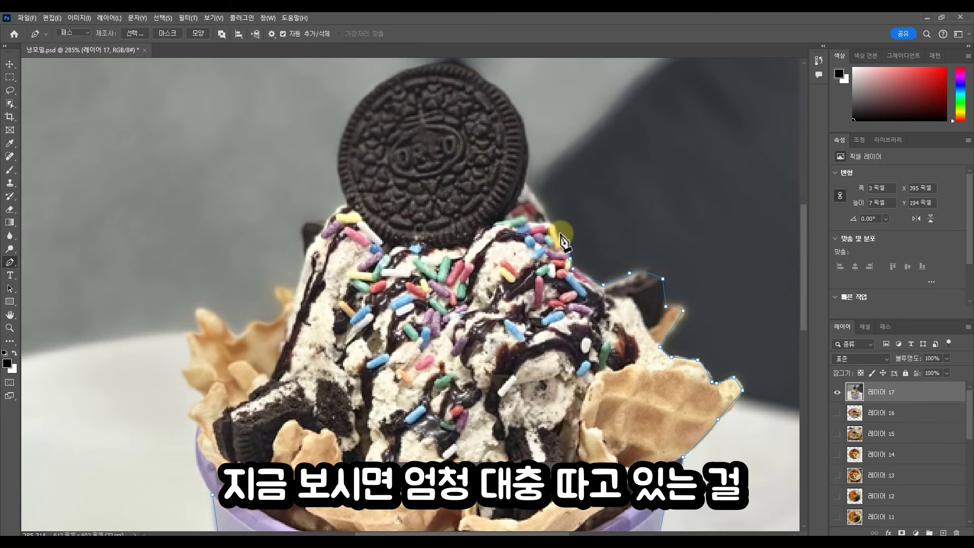
pyautogui.click(553, 221)
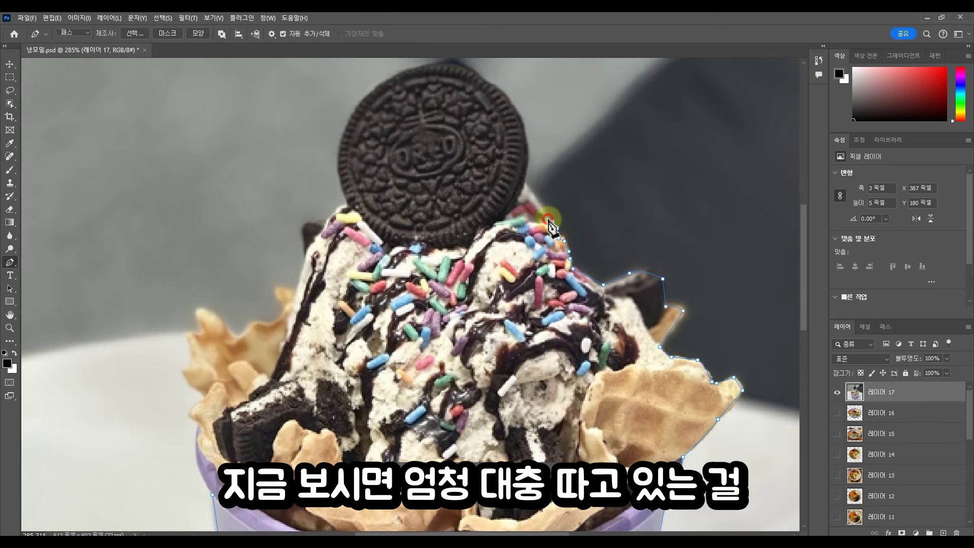
pyautogui.click(545, 209)
pyautogui.click(524, 184)
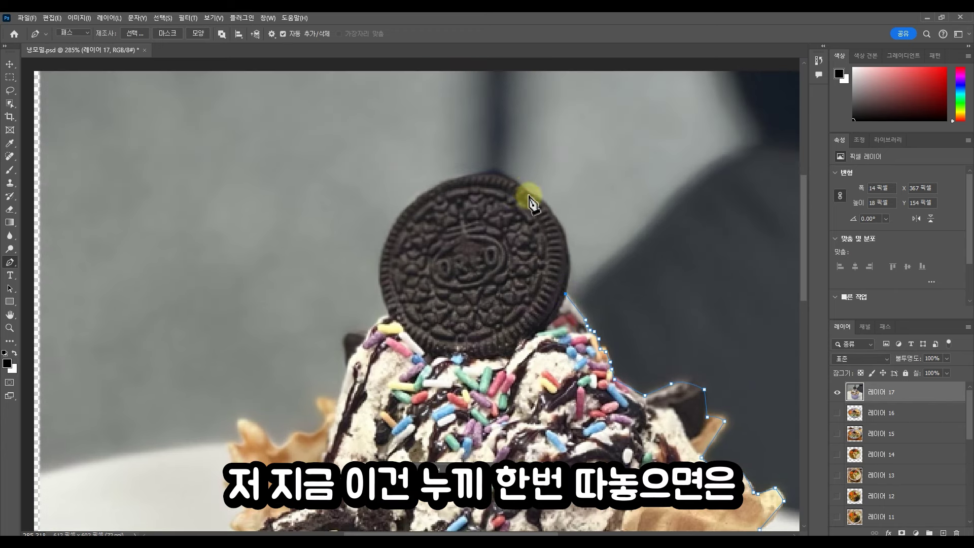
# Step: Trace the path around the curved top and left side of the large Oreo cookie down to the ice cream
pyautogui.moveTo(529, 193); pyautogui.dragTo(474, 161)
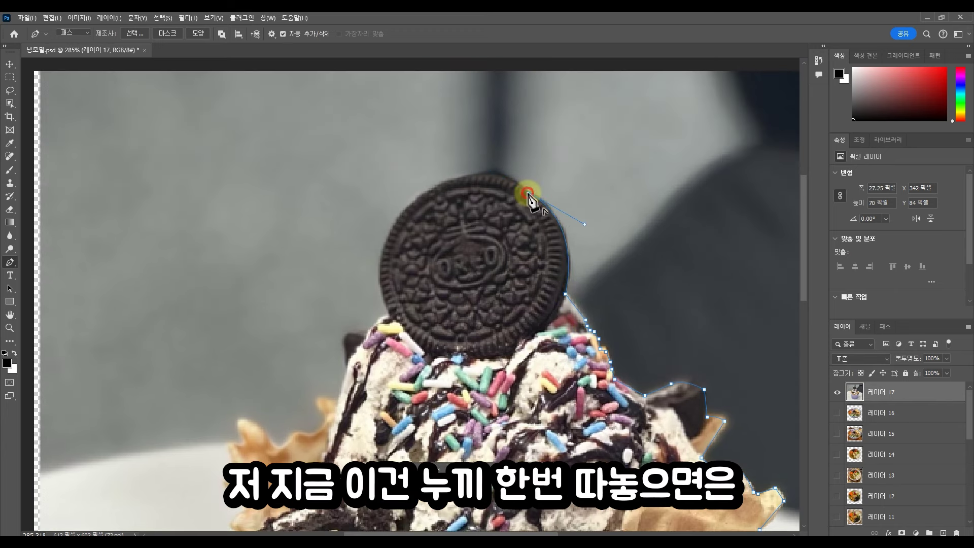
pyautogui.moveTo(419, 197); pyautogui.dragTo(365, 237)
pyautogui.keyDown('alt'); pyautogui.click(420, 198); pyautogui.keyUp('alt')
pyautogui.moveTo(390, 313); pyautogui.dragTo(426, 376)
pyautogui.click(401, 310)
# Step: Continue the path down the ice cream's left edge and along the upper edge of the left waffle to its tip
pyautogui.moveTo(460, 316); pyautogui.dragTo(570, 155)
pyautogui.moveTo(449, 242); pyautogui.dragTo(401, 269)
pyautogui.keyDown('alt'); pyautogui.click(427, 244); pyautogui.keyUp('alt')
pyautogui.click(350, 259)
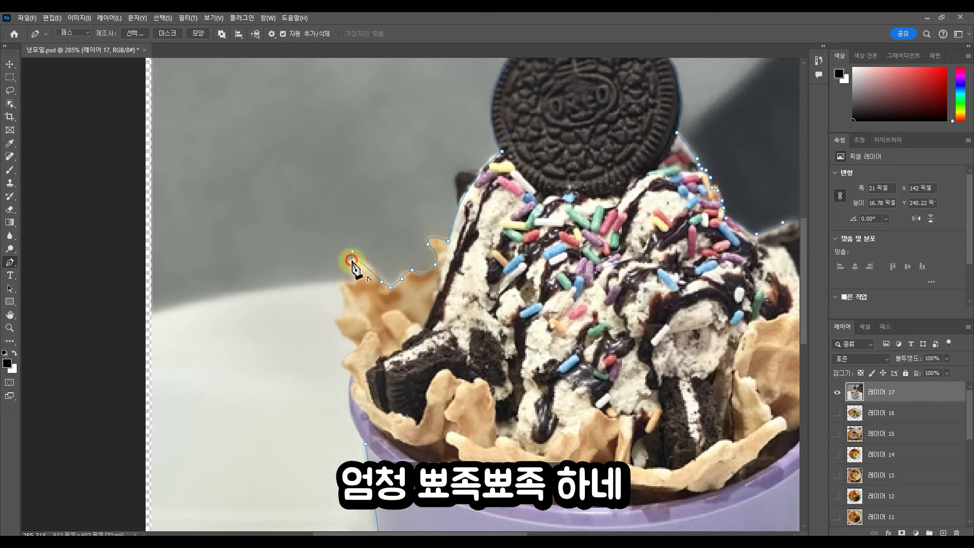
# Step: Trace the jagged outer edge of the left waffle down to the cup's rim to finish the outline
pyautogui.moveTo(351, 261); pyautogui.dragTo(354, 279)
pyautogui.click(345, 283)
pyautogui.click(346, 302)
pyautogui.click(340, 318)
pyautogui.hotkey('ctrl', 'z')
pyautogui.moveTo(347, 339); pyautogui.dragTo(348, 360)
pyautogui.click(356, 343)
pyautogui.click(363, 350)
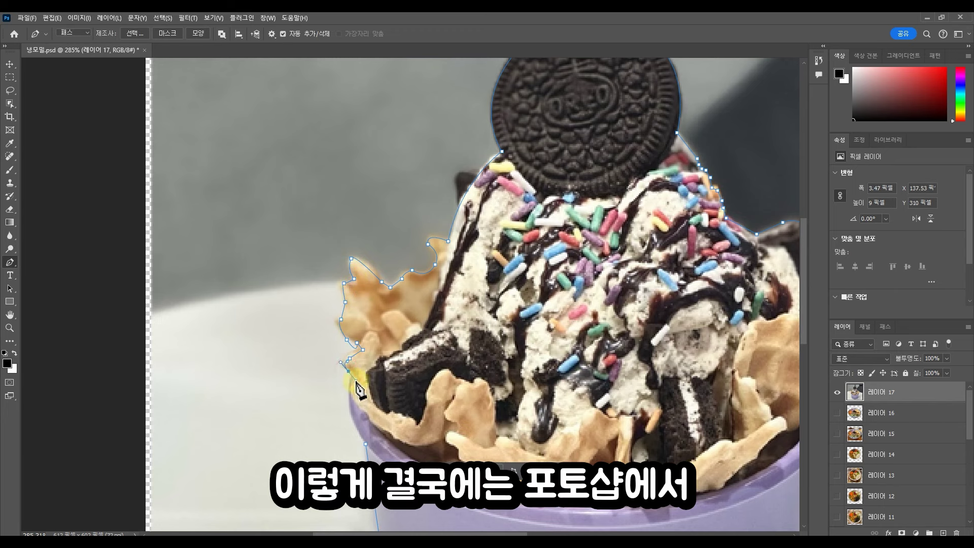
pyautogui.click(348, 370)
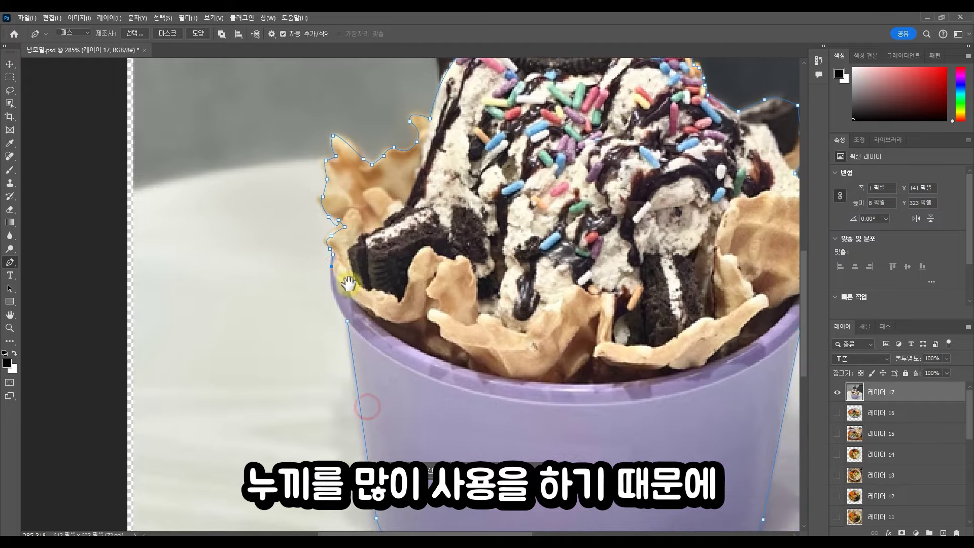
# Step: Copy the outlined ice cream cup onto a new layer and hide the original photo layer 레이어 17
pyautogui.click(836, 328)
pyautogui.click(837, 413)
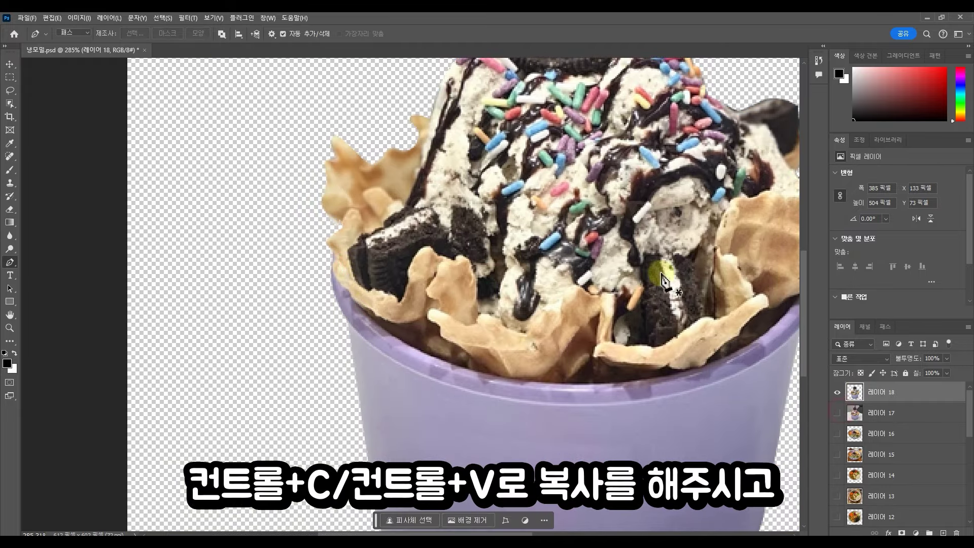
pyautogui.click(8, 64)
pyautogui.scroll(-5, 577, 211)
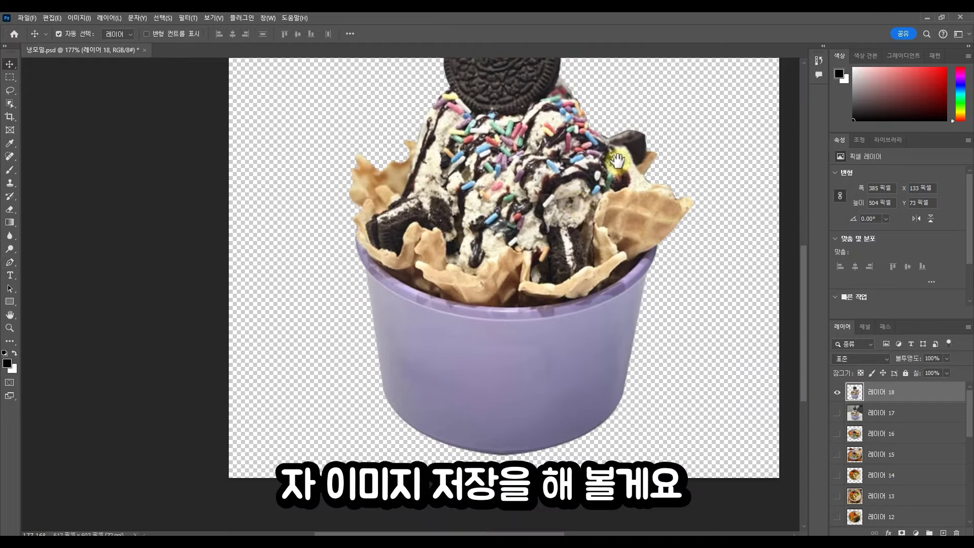
pyautogui.moveTo(616, 163); pyautogui.dragTo(566, 297)
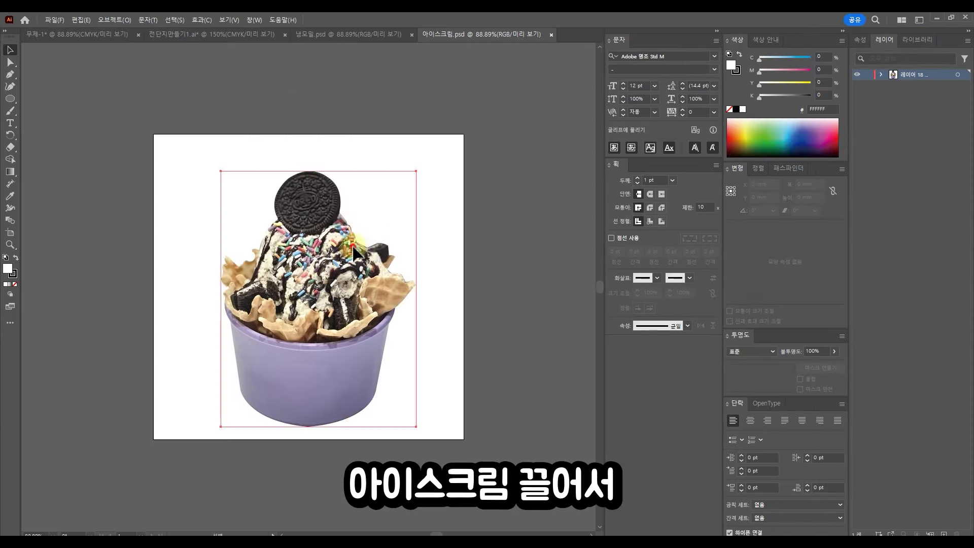
# Step: In Illustrator, bring the cut-out from 아이스크림.psd into the flyer 전단지만들기1.ai and scale it to about 37 mm wide
pyautogui.moveTo(279, 193); pyautogui.dragTo(385, 266)
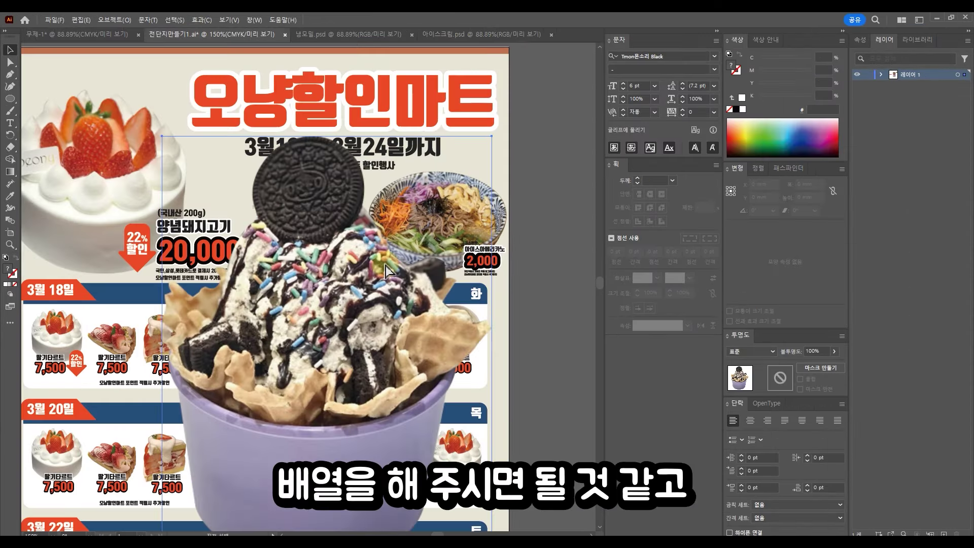
pyautogui.hotkey('ctrl', 's')
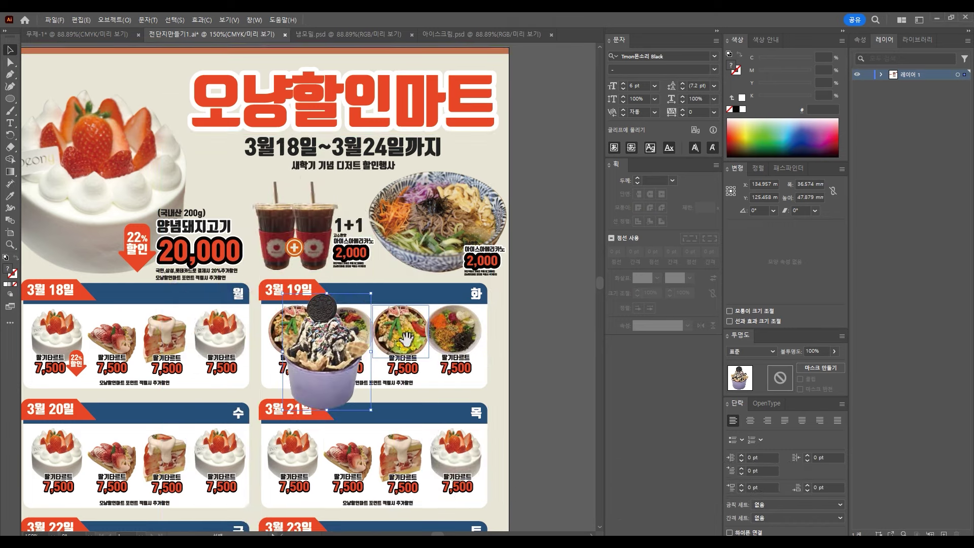
pyautogui.moveTo(416, 339); pyautogui.dragTo(451, 284)
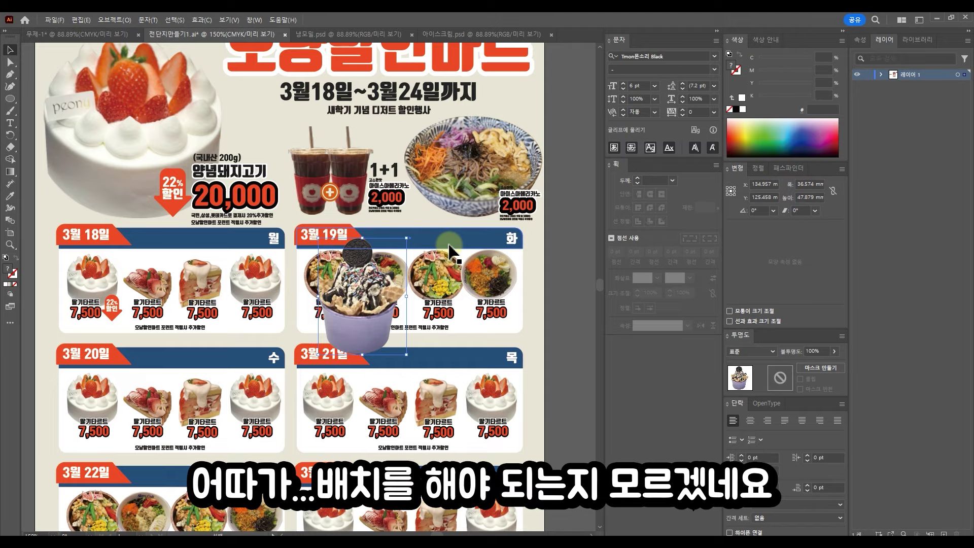
# Step: Move the ice cream cup onto the last item of the 3월 24일 card and shrink it to about 18 mm wide
pyautogui.moveTo(378, 285); pyautogui.dragTo(441, 167)
pyautogui.scroll(3, 442, 173)
pyautogui.moveTo(468, 368); pyautogui.dragTo(520, 415)
pyautogui.moveTo(467, 355); pyautogui.dragTo(360, 67)
pyautogui.moveTo(295, 53); pyautogui.dragTo(507, 432)
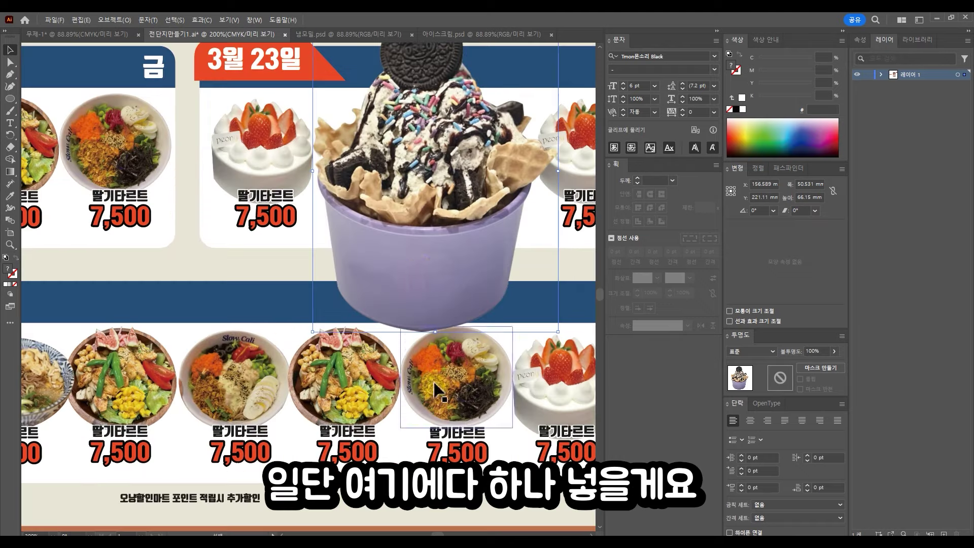
pyautogui.moveTo(418, 270); pyautogui.dragTo(409, 344)
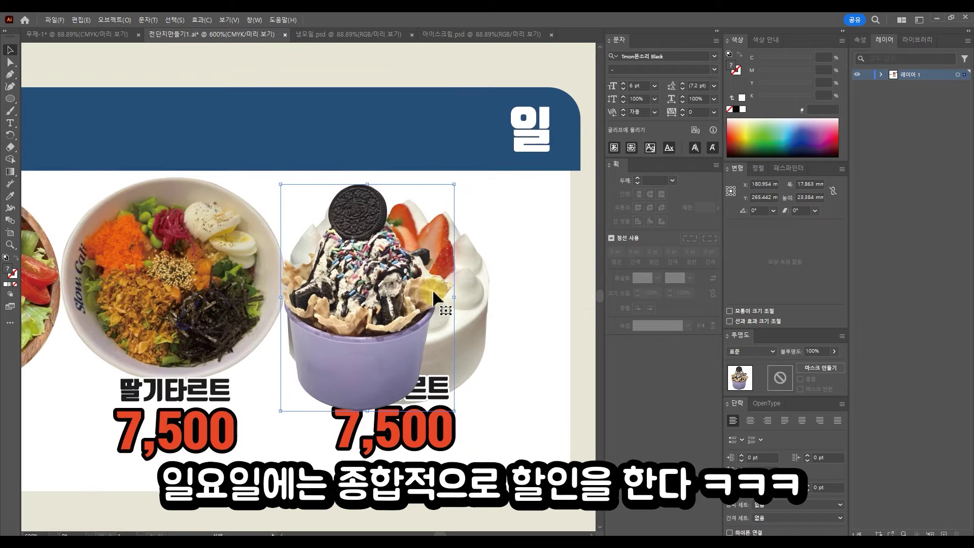
# Step: Replace the last strawberry cake on the 3월 24일 card with the ice cream cup, enlarged to about 18.7 × 24.5 mm
pyautogui.moveTo(454, 411); pyautogui.dragTo(477, 441)
pyautogui.moveTo(389, 363); pyautogui.dragTo(411, 345)
pyautogui.moveTo(501, 426); pyautogui.dragTo(498, 422)
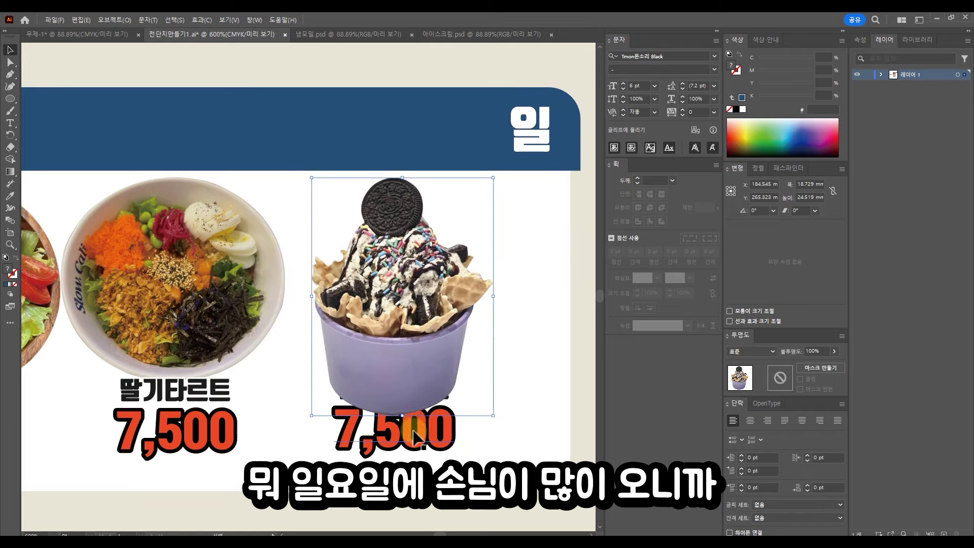
# Step: Bring the 딸기타르트 name and 7,500 price in front of the ice cream cup, and widen the cup to about 22.7 mm
pyautogui.click(412, 429)
pyautogui.moveTo(419, 384); pyautogui.dragTo(423, 356)
pyautogui.click(426, 398)
pyautogui.keyDown('shift'); pyautogui.click(428, 424); pyautogui.keyUp('shift')
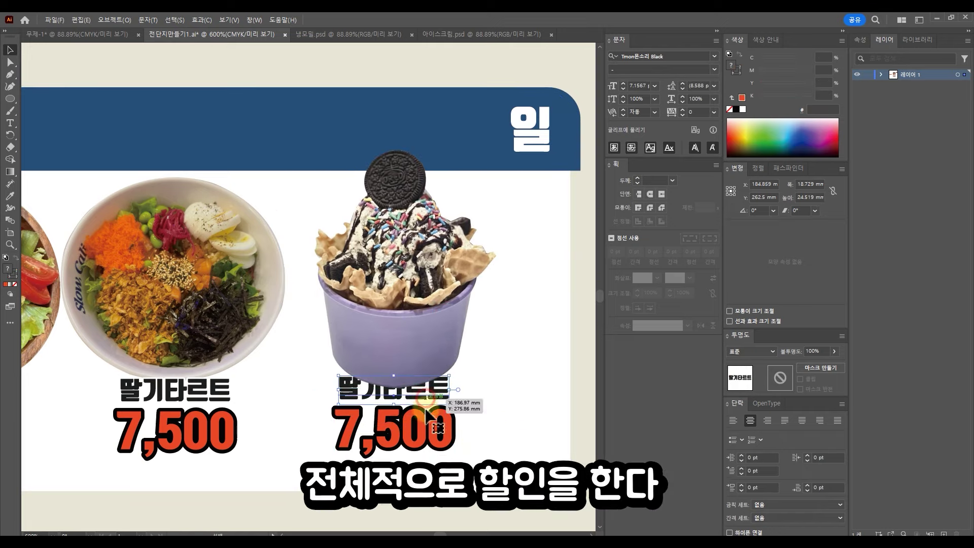
pyautogui.moveTo(406, 289); pyautogui.dragTo(406, 321)
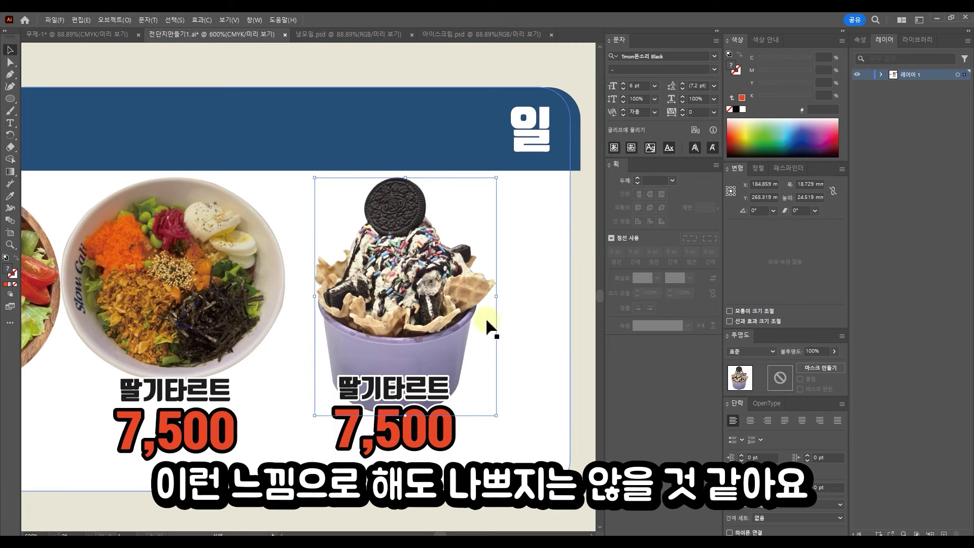
pyautogui.moveTo(498, 298); pyautogui.dragTo(516, 298)
pyautogui.click(587, 304)
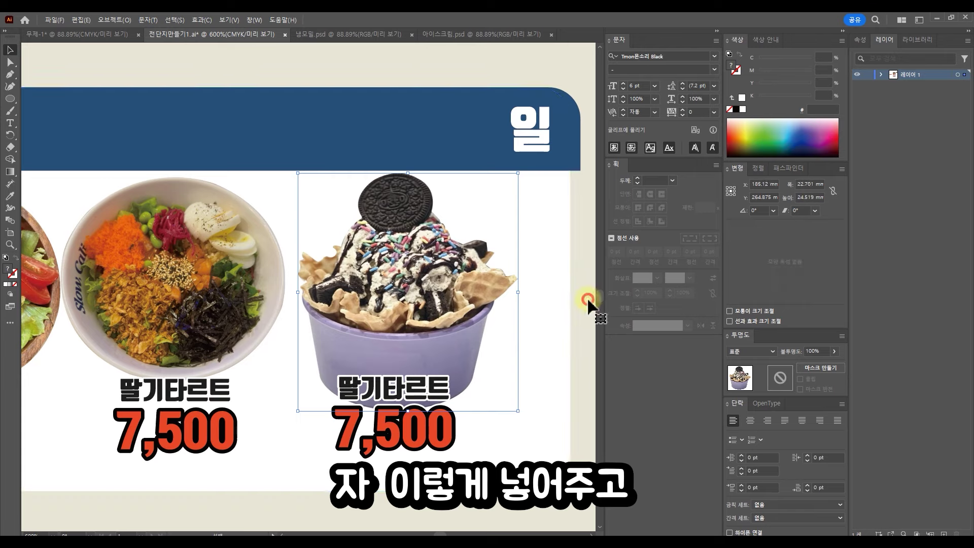
pyautogui.press('a')
pyautogui.scroll(-2, 429, 374)
pyautogui.moveTo(343, 187); pyautogui.dragTo(576, 168)
pyautogui.scroll(-2, 471, 261)
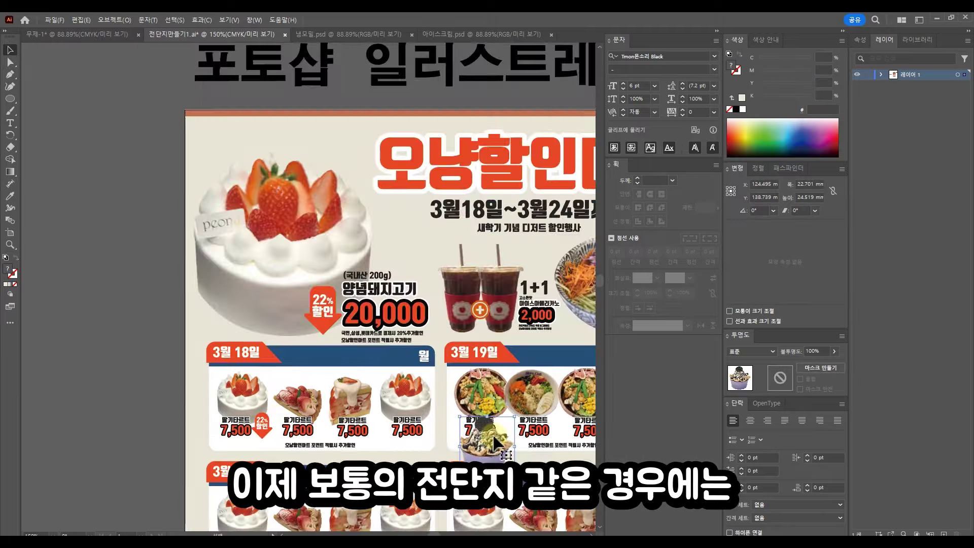
pyautogui.moveTo(494, 437); pyautogui.dragTo(307, 91)
pyautogui.hotkey('ctrl', 'z')
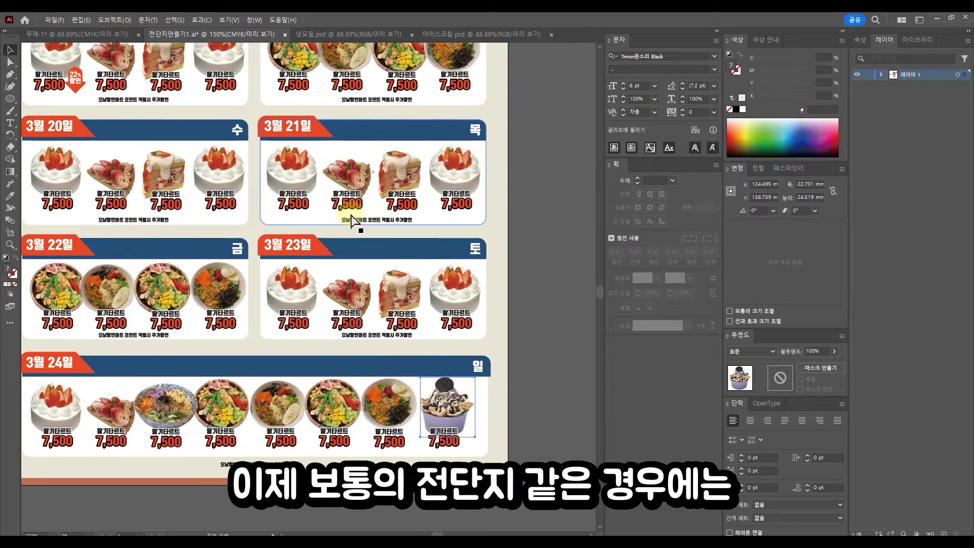
# Step: Copy the ice cream cup from the 3월 24일 card into the header and enlarge it to about 34.3 × 37 mm
pyautogui.moveTo(448, 407); pyautogui.dragTo(282, 136)
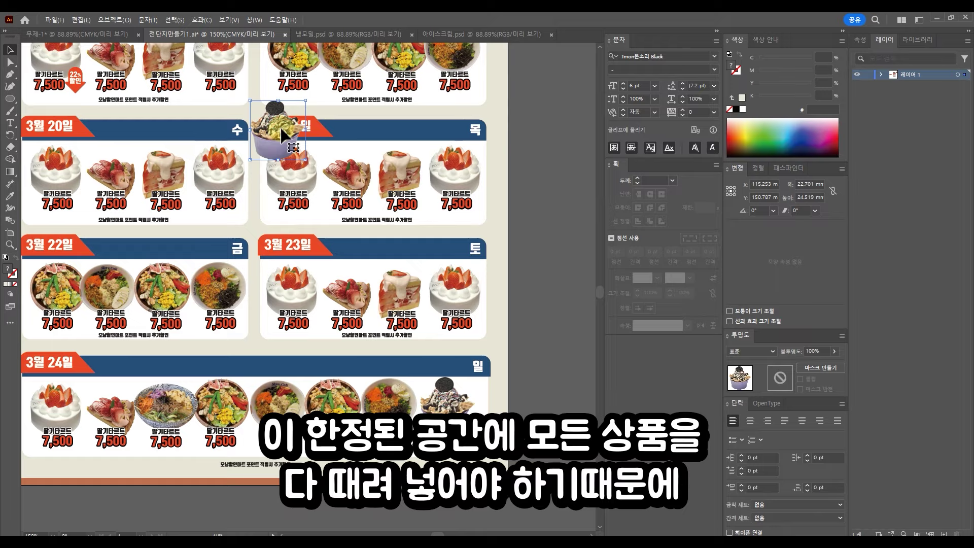
pyautogui.moveTo(297, 89); pyautogui.dragTo(383, 333)
pyautogui.moveTo(354, 403); pyautogui.dragTo(365, 361)
pyautogui.scroll(3, 345, 244)
pyautogui.moveTo(361, 310); pyautogui.dragTo(392, 348)
pyautogui.moveTo(311, 270); pyautogui.dragTo(292, 296)
pyautogui.scroll(-2, 298, 282)
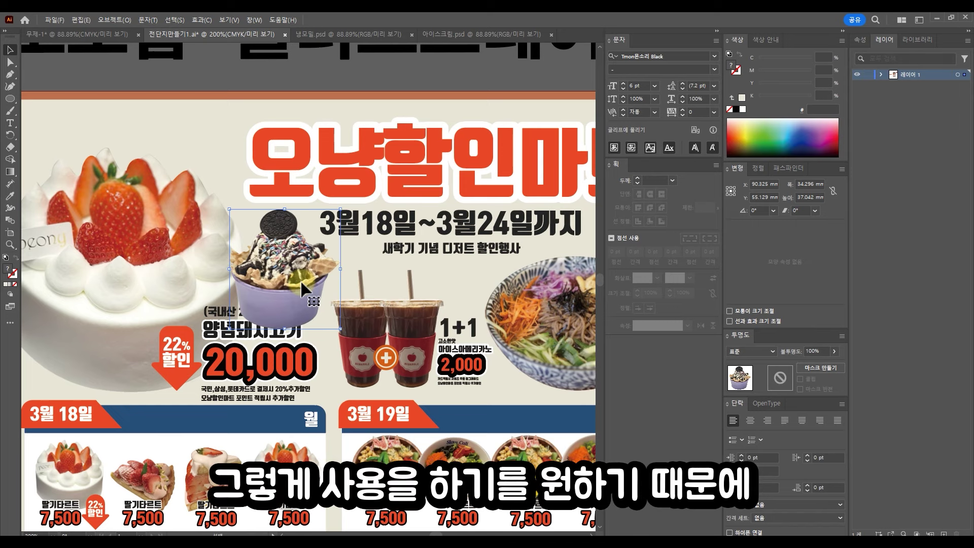
# Step: Place the header ice cream cup between the cake and coffees, behind the 양념돼지고기 text, and add a copied 2,000 price label beside it
pyautogui.moveTo(300, 279); pyautogui.dragTo(355, 292)
pyautogui.moveTo(356, 292)
pyautogui.mouseDown()
pyautogui.moveTo(365, 282)
pyautogui.moveTo(357, 280)
pyautogui.mouseUp()
pyautogui.moveTo(396, 330)
pyautogui.mouseDown()
pyautogui.moveTo(417, 345)
pyautogui.moveTo(409, 343)
pyautogui.mouseUp()
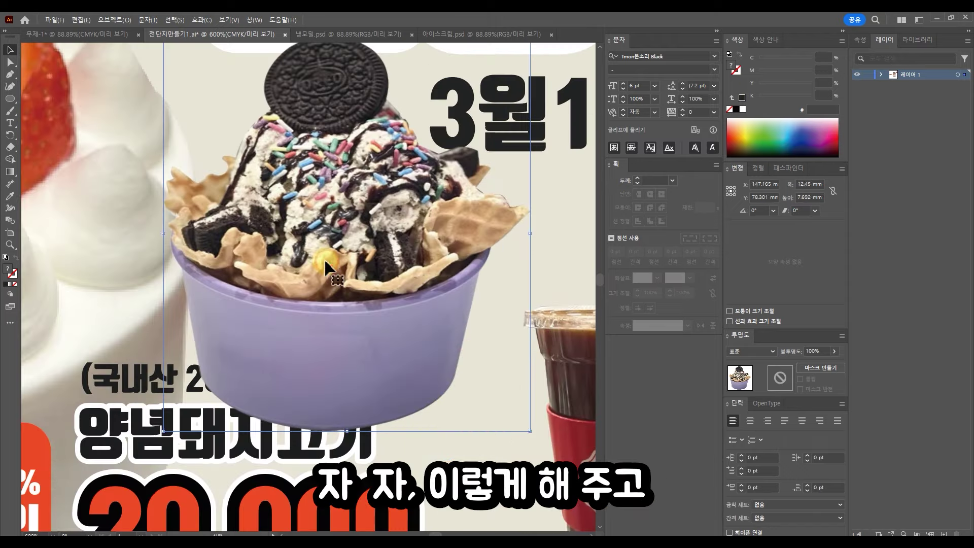
pyautogui.scroll(-5, 325, 267)
pyautogui.scroll(2, 304, 284)
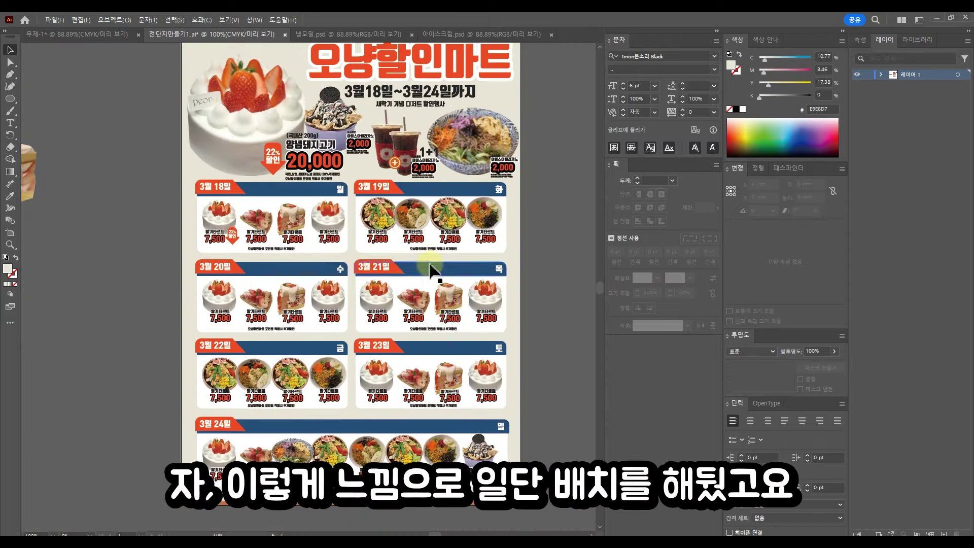
pyautogui.moveTo(440, 227); pyautogui.dragTo(391, 244)
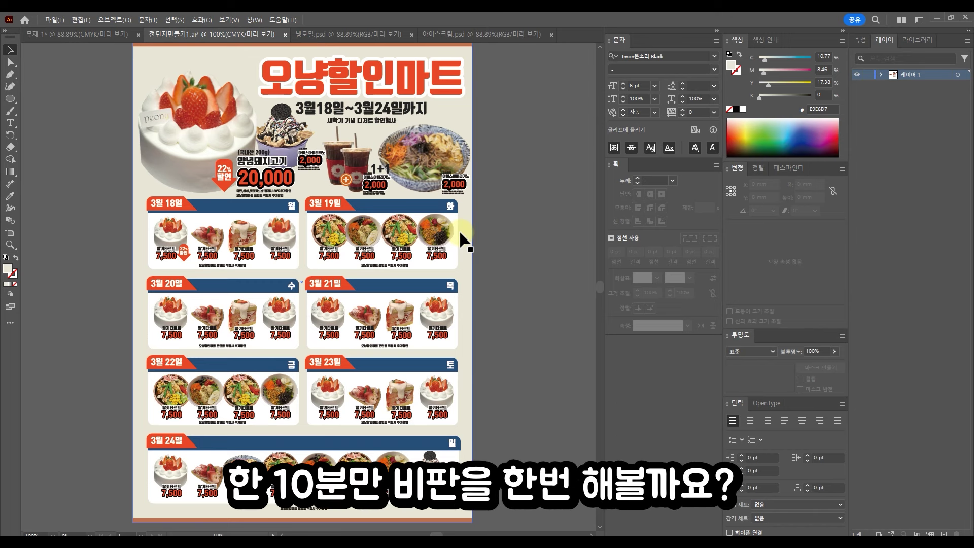
pyautogui.press('b')
pyautogui.moveTo(481, 210); pyautogui.dragTo(554, 138)
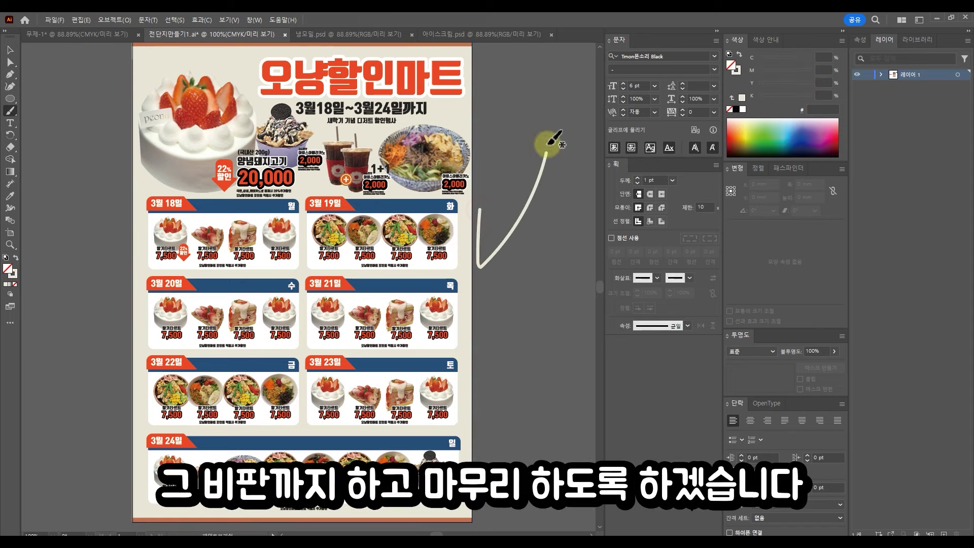
pyautogui.hotkey('ctrl', 'z')
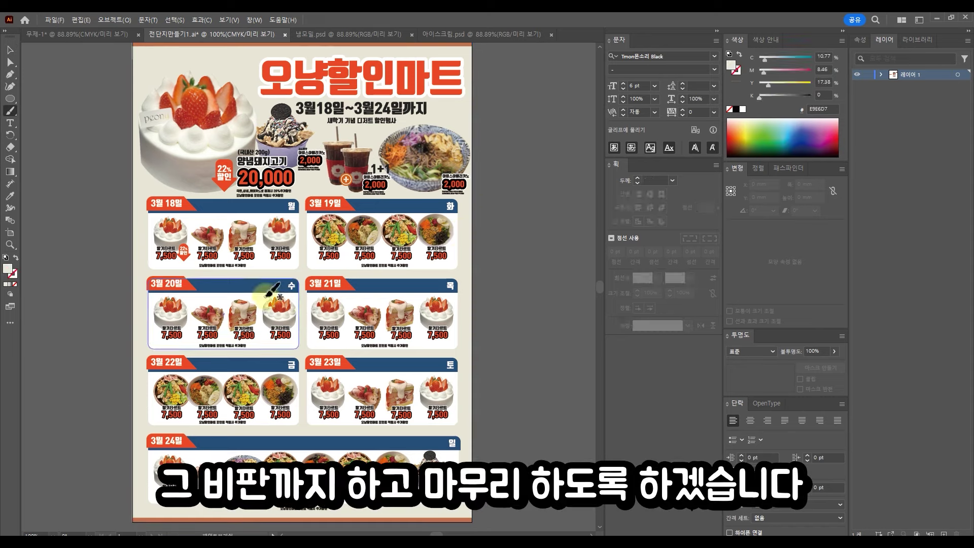
# Step: Set the drawing colour to bright green, 00FF12
pyautogui.doubleClick(8, 269)
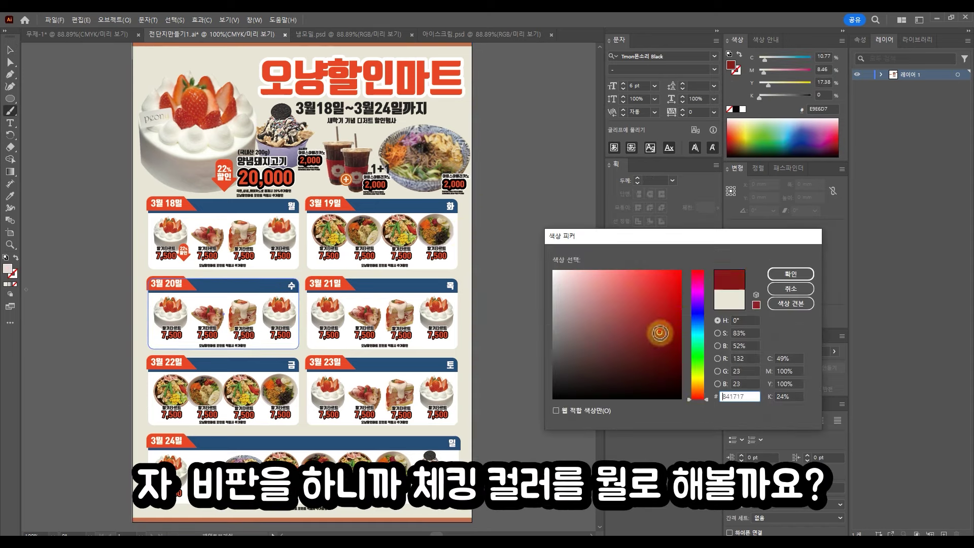
pyautogui.moveTo(659, 331); pyautogui.dragTo(685, 222)
pyautogui.click(698, 316)
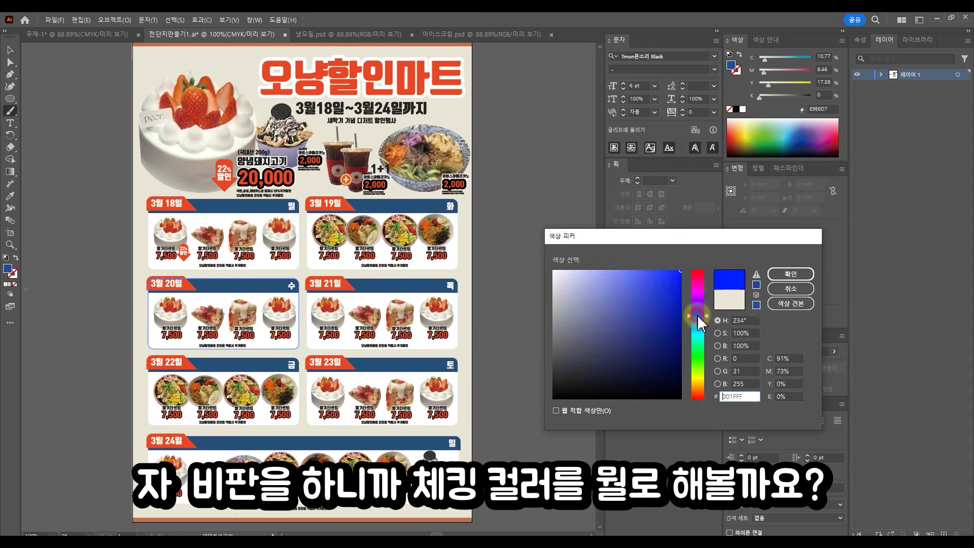
pyautogui.moveTo(699, 316); pyautogui.dragTo(700, 288)
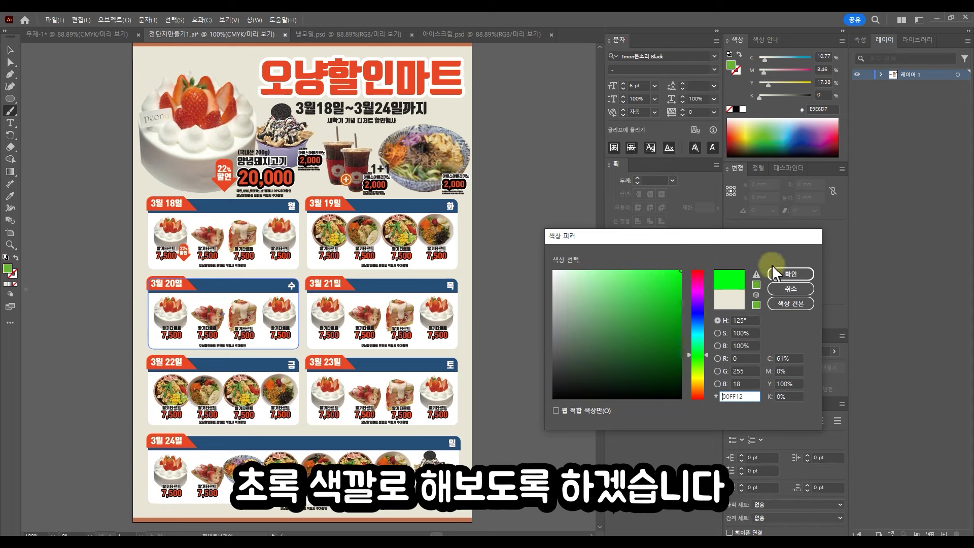
pyautogui.click(791, 272)
# Step: Save the flyer file and duplicate the artboard with its artwork beside the original
pyautogui.scroll(3, 341, 160)
pyautogui.hotkey('ctrl', '0')
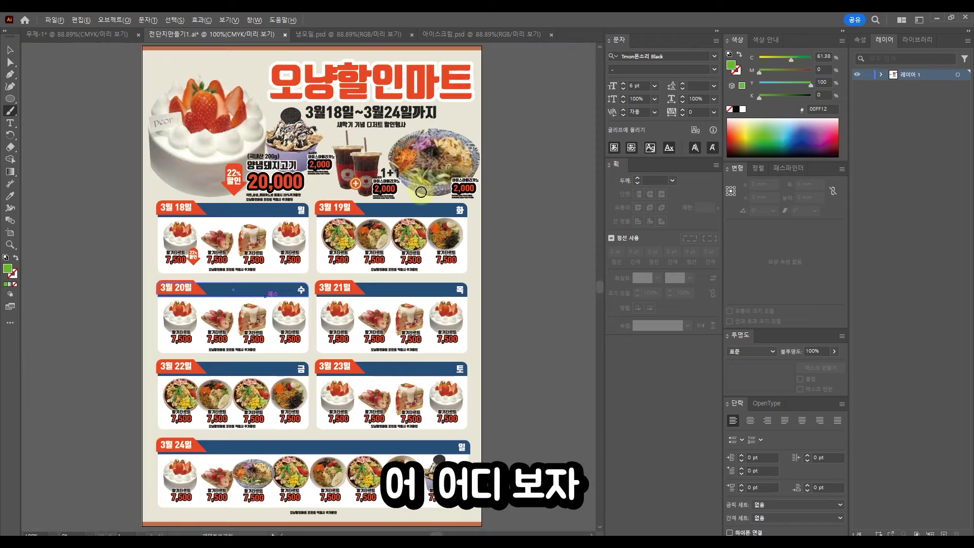
pyautogui.scroll(-1, 421, 190)
pyautogui.scroll(1, 421, 190)
pyautogui.moveTo(424, 115)
pyautogui.mouseDown()
pyautogui.moveTo(446, 385)
pyautogui.moveTo(667, 282)
pyautogui.moveTo(772, 253)
pyautogui.moveTo(667, 185)
pyautogui.moveTo(477, 120)
pyautogui.moveTo(425, 115)
pyautogui.mouseUp()
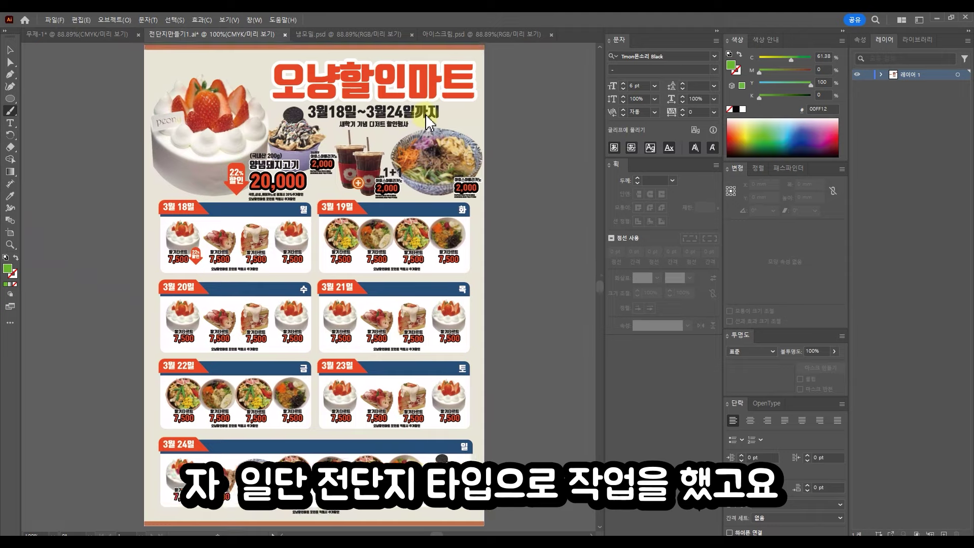
pyautogui.scroll(-2, 409, 163)
pyautogui.hotkey('ctrl', 's')
pyautogui.click(9, 51)
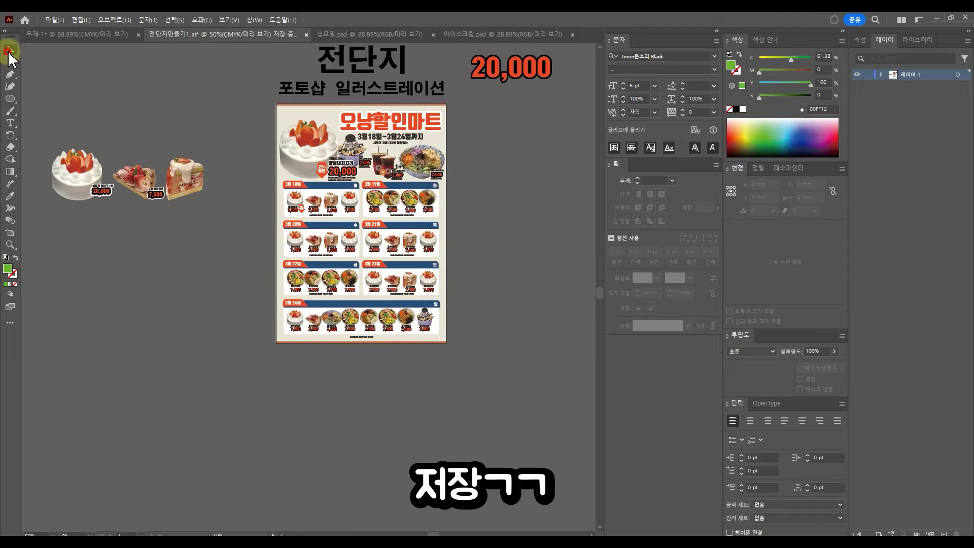
pyautogui.moveTo(214, 92); pyautogui.dragTo(94, 156)
pyautogui.hotkey('shift', 'o')
pyautogui.moveTo(220, 198)
pyautogui.mouseDown()
pyautogui.moveTo(325, 205)
pyautogui.moveTo(312, 265)
pyautogui.mouseUp()
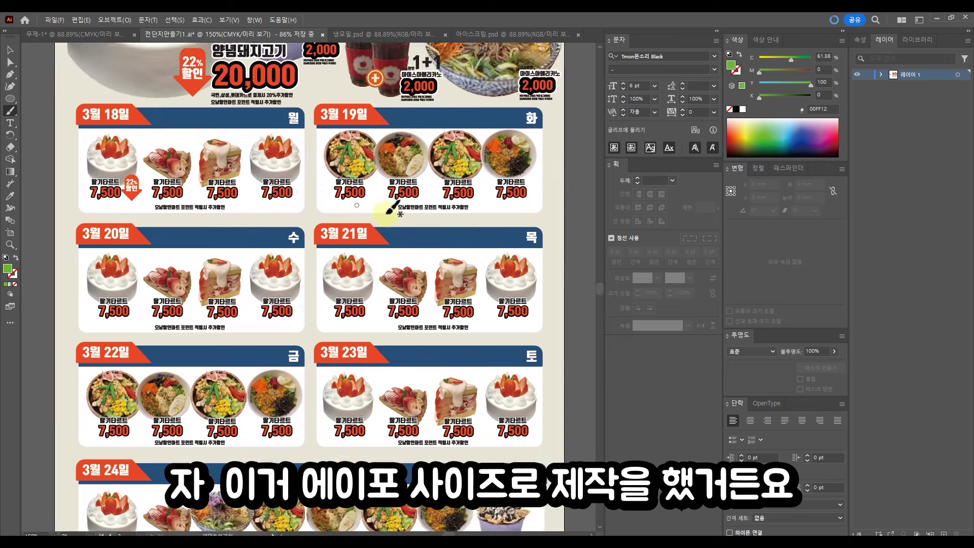
# Step: Handwrite A4 with a diagonal arrow beside the duplicated flyer using the green Paintbrush
pyautogui.scroll(-1, 394, 209)
pyautogui.moveTo(334, 193); pyautogui.dragTo(201, 288)
pyautogui.moveTo(476, 121); pyautogui.dragTo(449, 155)
pyautogui.moveTo(475, 121); pyautogui.dragTo(484, 180)
pyautogui.moveTo(463, 140)
pyautogui.mouseDown()
pyautogui.moveTo(535, 144)
pyautogui.moveTo(500, 229)
pyautogui.mouseUp()
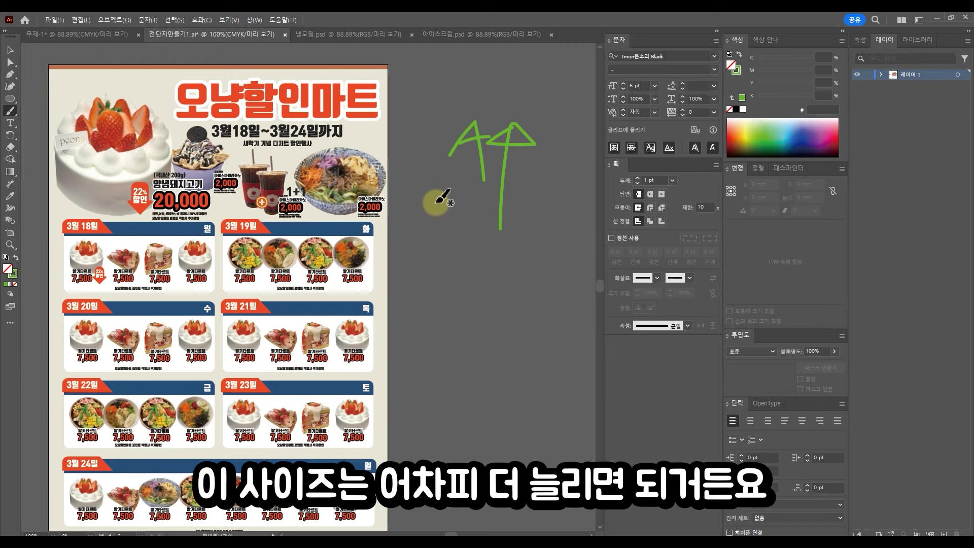
pyautogui.moveTo(405, 186); pyautogui.dragTo(440, 123)
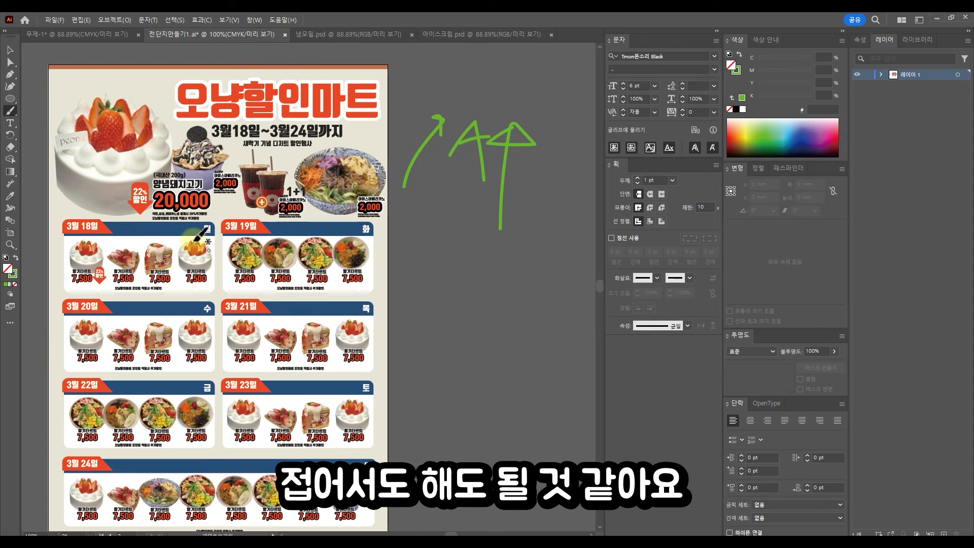
# Step: Circle the 오냥할인마트 title on the duplicated flyer, mark its height with a bracket and point an arrow at it
pyautogui.hscroll(-3, 193, 238)
pyautogui.moveTo(406, 64)
pyautogui.mouseDown()
pyautogui.moveTo(283, 65)
pyautogui.moveTo(325, 111)
pyautogui.moveTo(355, 63)
pyautogui.mouseUp()
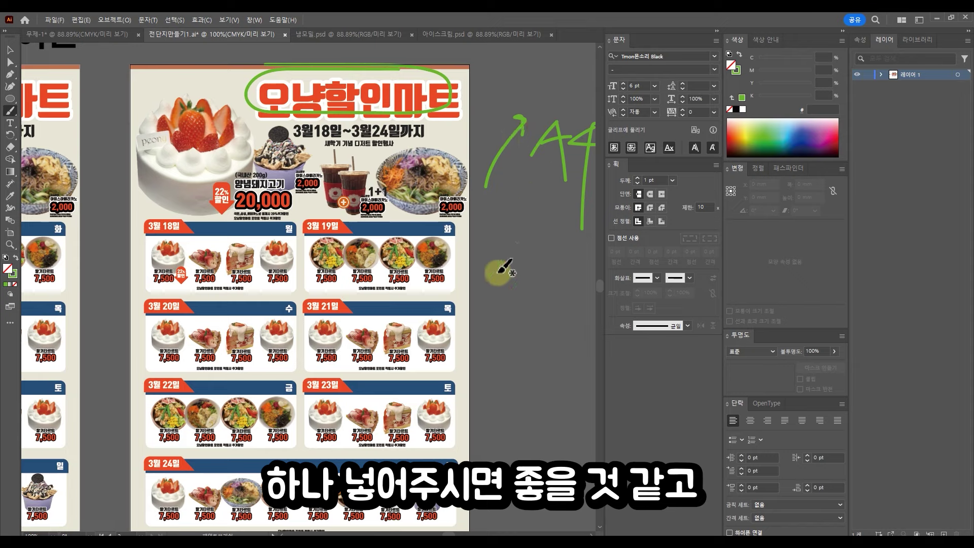
pyautogui.scroll(2, 503, 242)
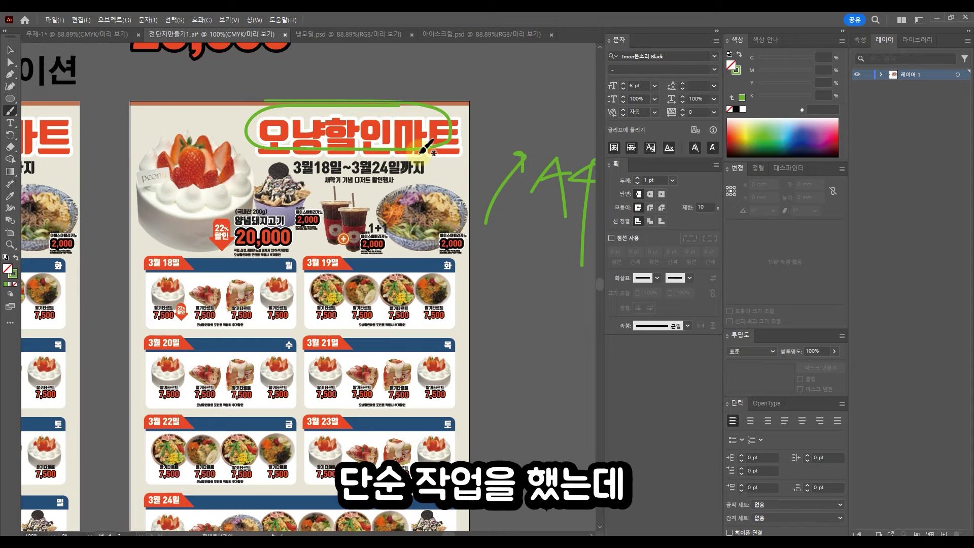
pyautogui.moveTo(463, 120); pyautogui.dragTo(480, 117)
pyautogui.moveTo(473, 118); pyautogui.dragTo(481, 152)
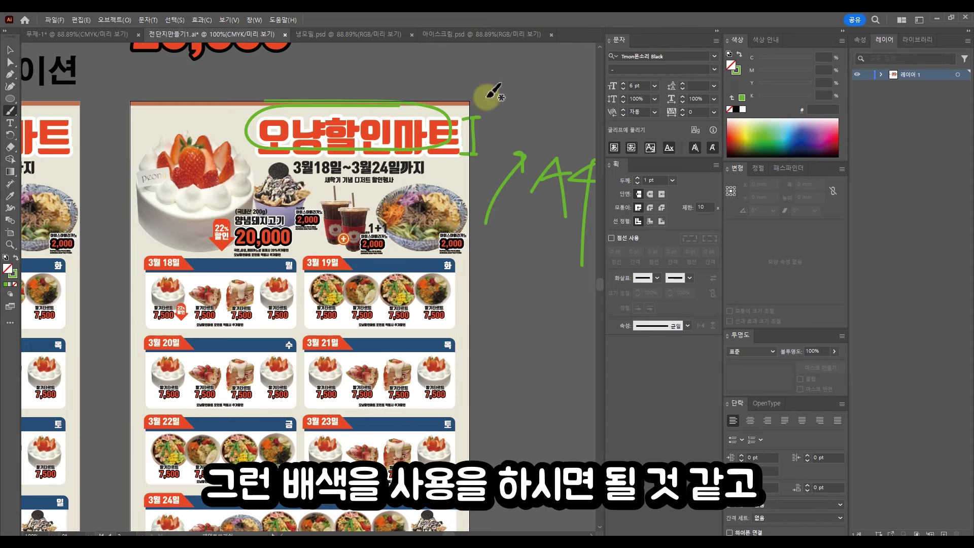
pyautogui.moveTo(512, 100)
pyautogui.mouseDown()
pyautogui.moveTo(479, 125)
pyautogui.moveTo(470, 101)
pyautogui.mouseUp()
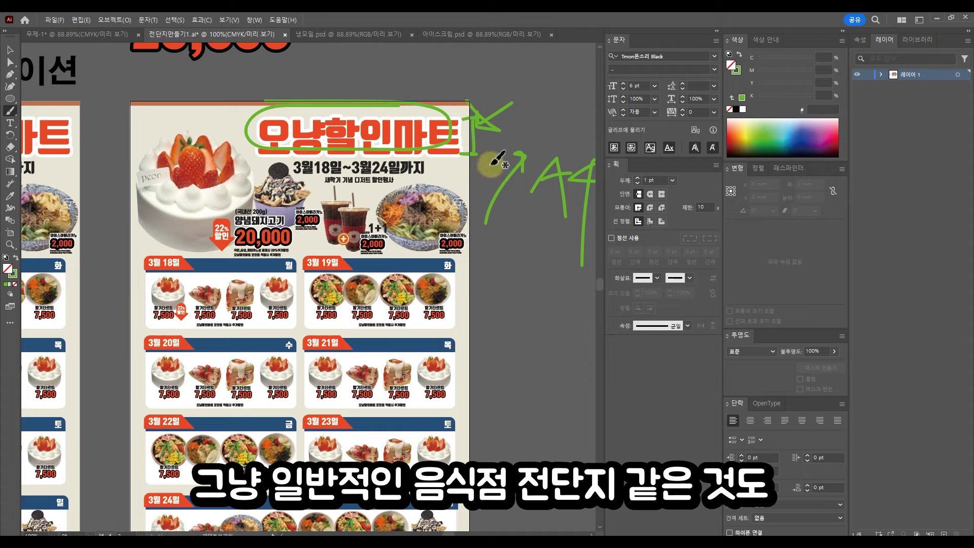
# Step: Draw a green arrow to the 3월18일~3월24일까지 date line and underline 새학기 기념 디저트 할인행사
pyautogui.scroll(-2, 376, 318)
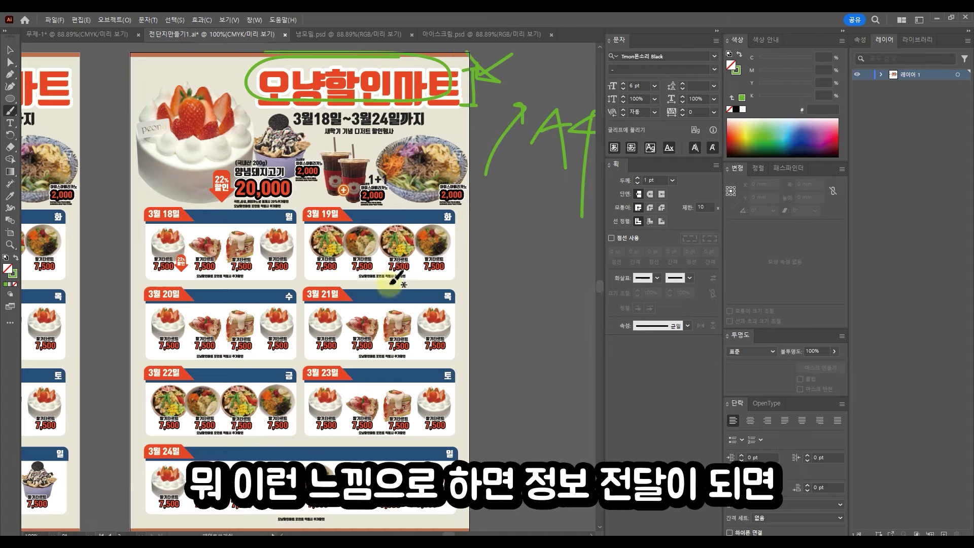
pyautogui.scroll(2, 383, 292)
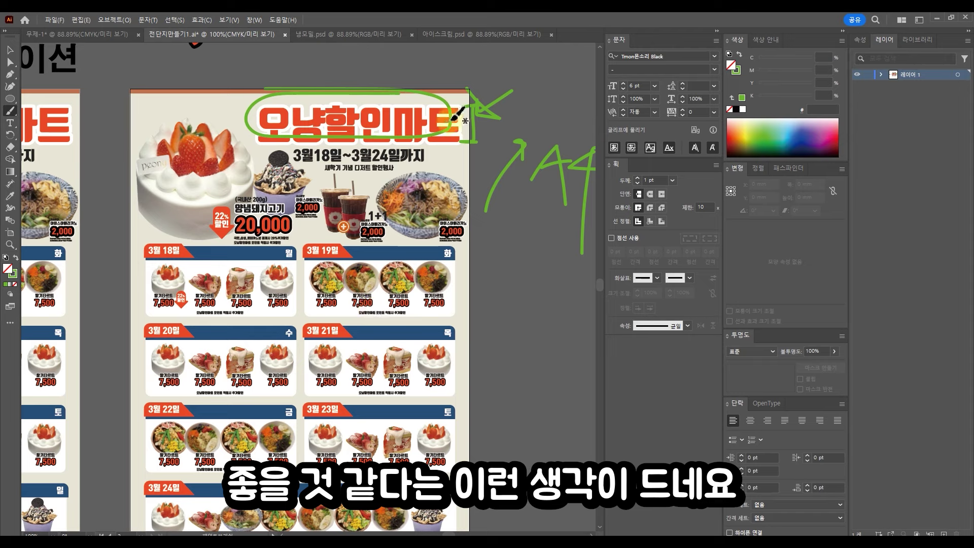
pyautogui.moveTo(448, 167)
pyautogui.mouseDown()
pyautogui.moveTo(440, 144)
pyautogui.moveTo(436, 151)
pyautogui.moveTo(480, 153)
pyautogui.mouseUp()
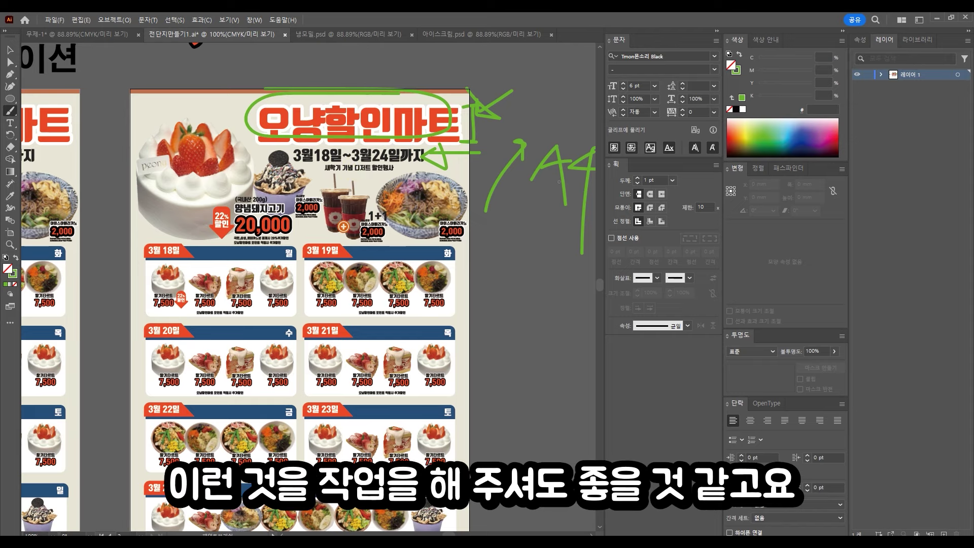
pyautogui.moveTo(324, 174); pyautogui.dragTo(399, 176)
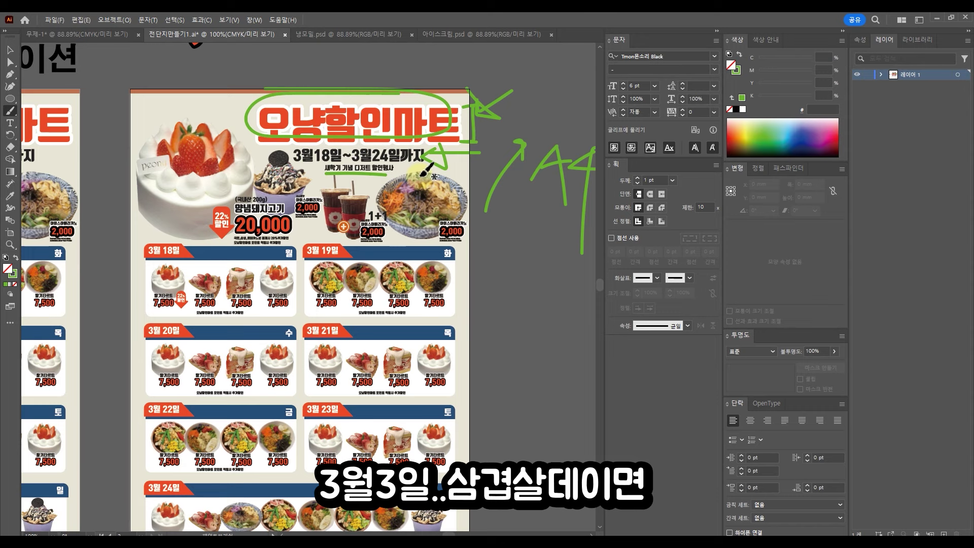
# Step: Circle the header products and the whole header area in green, with a curved arrow running down beside the daily cards
pyautogui.moveTo(231, 218)
pyautogui.mouseDown()
pyautogui.moveTo(144, 124)
pyautogui.moveTo(231, 173)
pyautogui.mouseUp()
pyautogui.hotkey('ctrl', 'z')
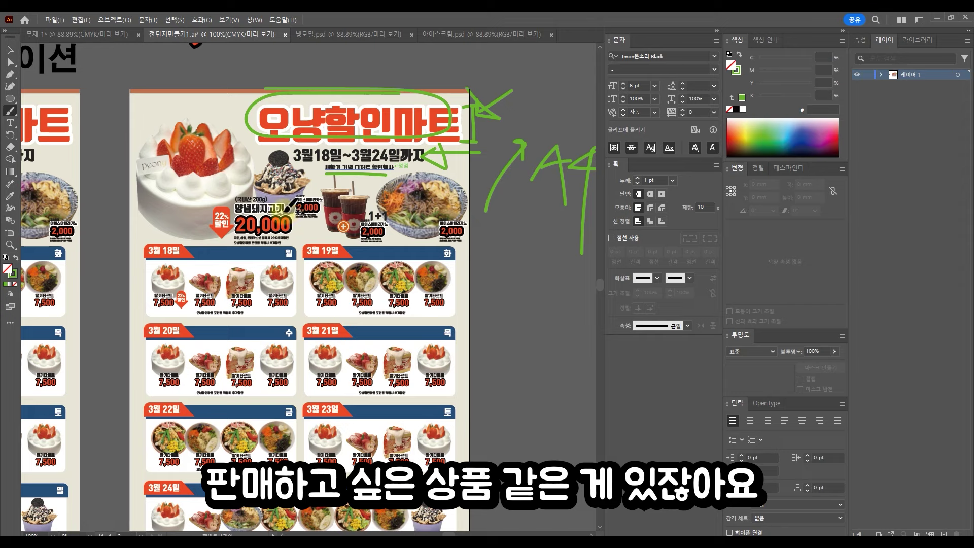
pyautogui.moveTo(236, 235)
pyautogui.mouseDown()
pyautogui.moveTo(140, 232)
pyautogui.moveTo(192, 248)
pyautogui.mouseUp()
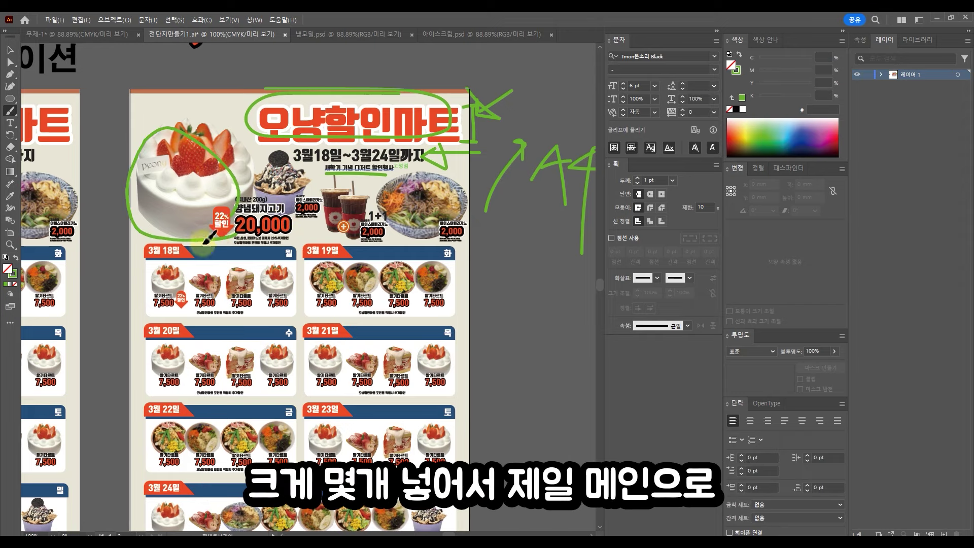
pyautogui.moveTo(299, 207)
pyautogui.mouseDown()
pyautogui.moveTo(262, 146)
pyautogui.moveTo(338, 237)
pyautogui.moveTo(328, 179)
pyautogui.moveTo(329, 238)
pyautogui.mouseUp()
pyautogui.moveTo(406, 195)
pyautogui.mouseDown()
pyautogui.moveTo(391, 213)
pyautogui.moveTo(449, 229)
pyautogui.moveTo(421, 190)
pyautogui.mouseUp()
pyautogui.moveTo(480, 241)
pyautogui.mouseDown()
pyautogui.moveTo(522, 287)
pyautogui.moveTo(489, 387)
pyautogui.moveTo(485, 372)
pyautogui.mouseUp()
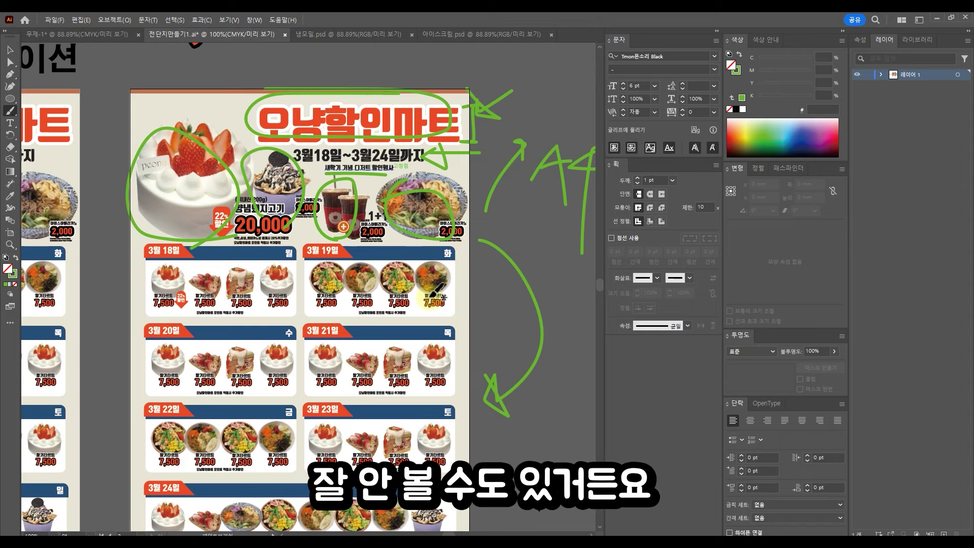
pyautogui.moveTo(469, 221)
pyautogui.mouseDown()
pyautogui.moveTo(174, 251)
pyautogui.moveTo(123, 201)
pyautogui.moveTo(148, 105)
pyautogui.moveTo(238, 121)
pyautogui.moveTo(304, 158)
pyautogui.moveTo(415, 157)
pyautogui.moveTo(485, 176)
pyautogui.moveTo(462, 252)
pyautogui.moveTo(236, 267)
pyautogui.moveTo(145, 231)
pyautogui.mouseUp()
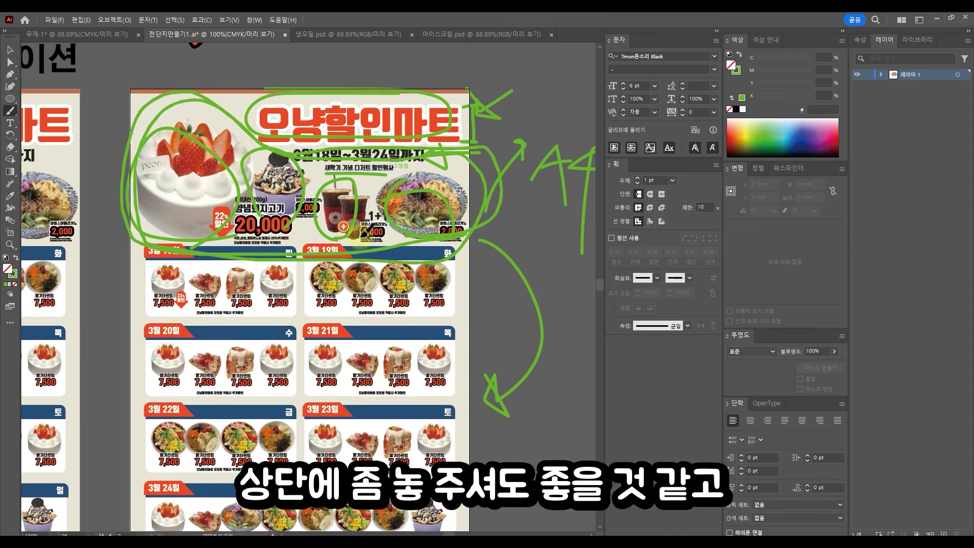
# Step: Undo the green circles around the header products and the curved arrow
pyautogui.hotkey('ctrl', 'z')
pyautogui.hotkey('ctrl', 'z')
pyautogui.hotkey('ctrl', 'z')
pyautogui.hotkey('ctrl', 'z')
pyautogui.hotkey('ctrl', 'z')
pyautogui.hotkey('ctrl', 'z')
pyautogui.hotkey('ctrl', 'z')
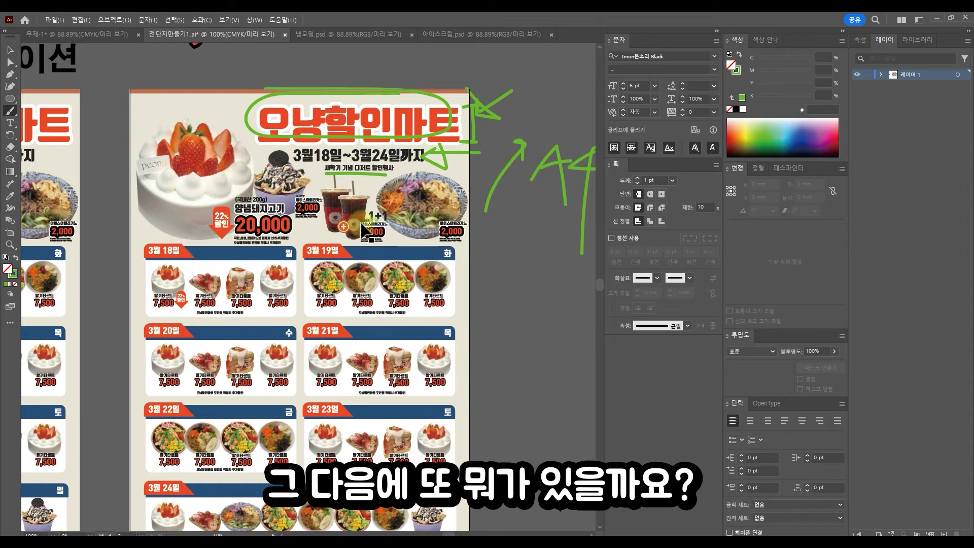
# Step: Circle the date labels of the 3월 18일, 3월 19일, 3월 20일 and 3월 21일 cards in green
pyautogui.scroll(1, 472, 267)
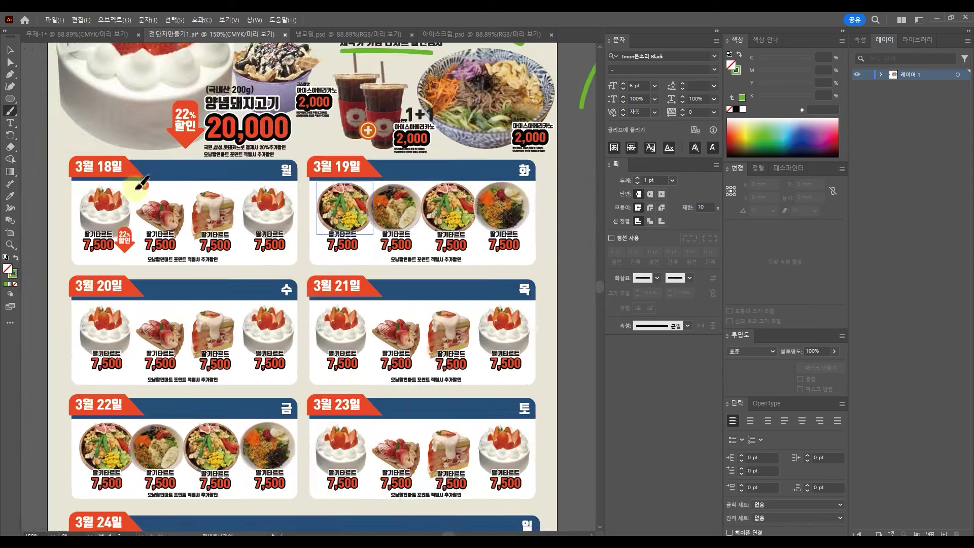
pyautogui.moveTo(136, 188)
pyautogui.mouseDown()
pyautogui.moveTo(64, 179)
pyautogui.moveTo(130, 139)
pyautogui.moveTo(131, 197)
pyautogui.mouseUp()
pyautogui.moveTo(358, 175)
pyautogui.mouseDown()
pyautogui.moveTo(336, 189)
pyautogui.moveTo(320, 141)
pyautogui.moveTo(353, 223)
pyautogui.mouseUp()
pyautogui.moveTo(147, 312); pyautogui.dragTo(108, 315)
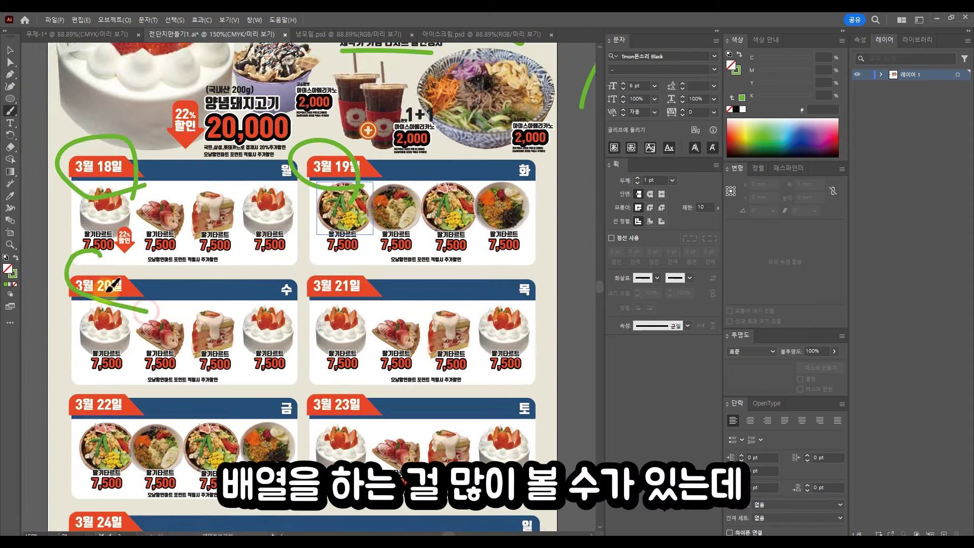
pyautogui.moveTo(336, 320); pyautogui.dragTo(362, 327)
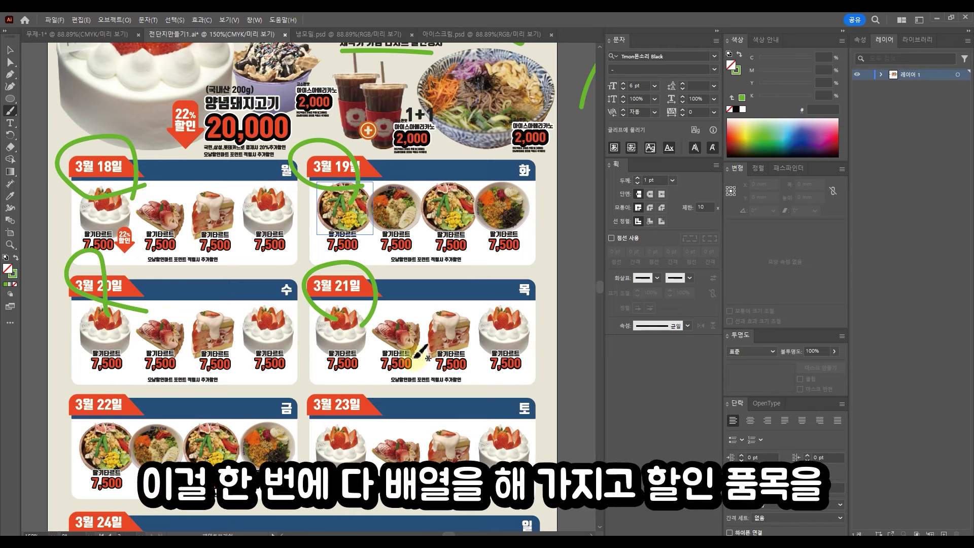
pyautogui.scroll(-1, 406, 355)
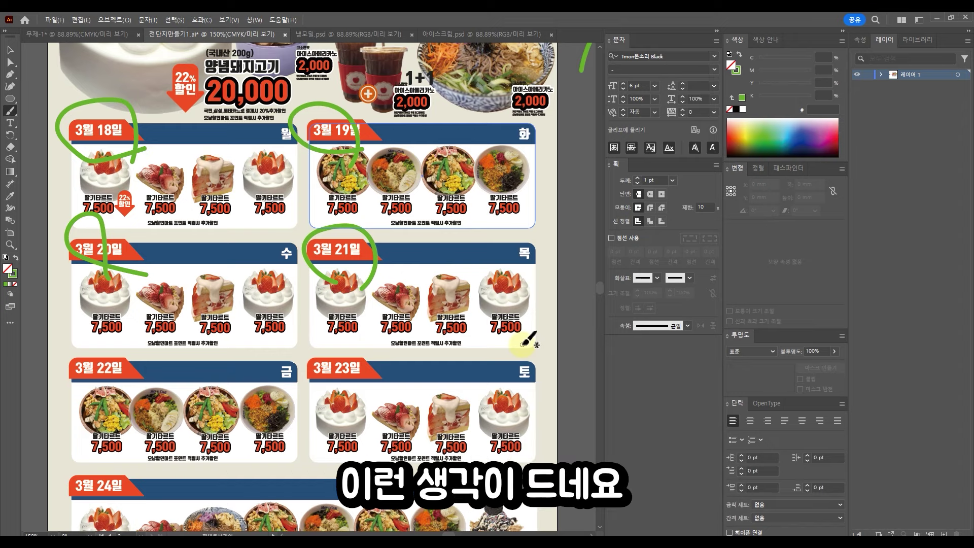
pyautogui.scroll(3, 243, 314)
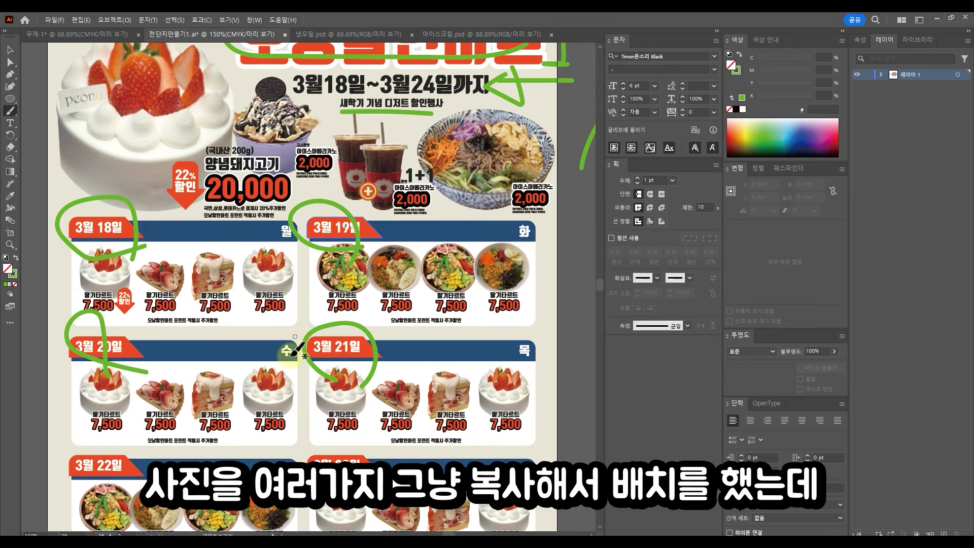
pyautogui.scroll(-2, 513, 401)
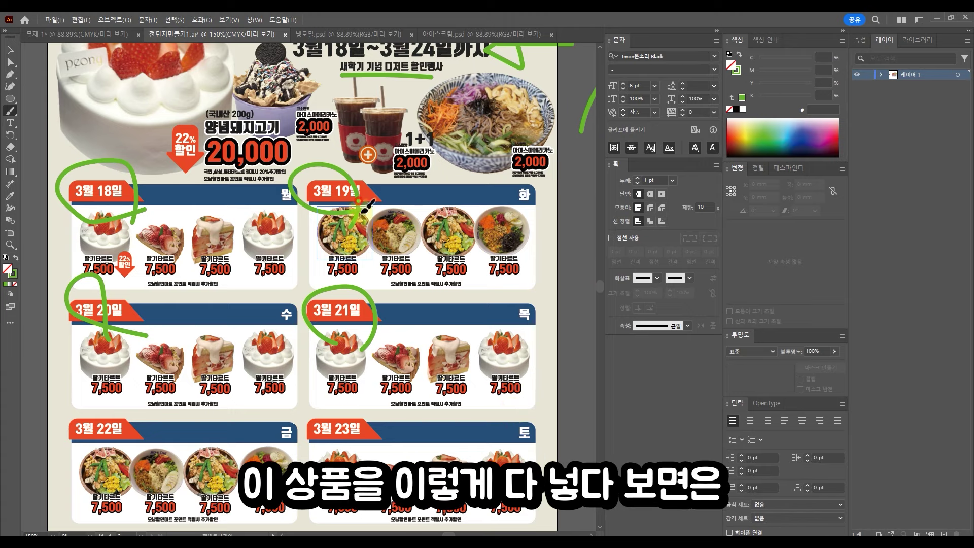
# Step: Draw green check marks over the four 3월 19일 products and circle the second and fourth prices on that card
pyautogui.moveTo(390, 196)
pyautogui.mouseDown()
pyautogui.moveTo(431, 198)
pyautogui.moveTo(459, 225)
pyautogui.moveTo(481, 200)
pyautogui.moveTo(517, 216)
pyautogui.mouseUp()
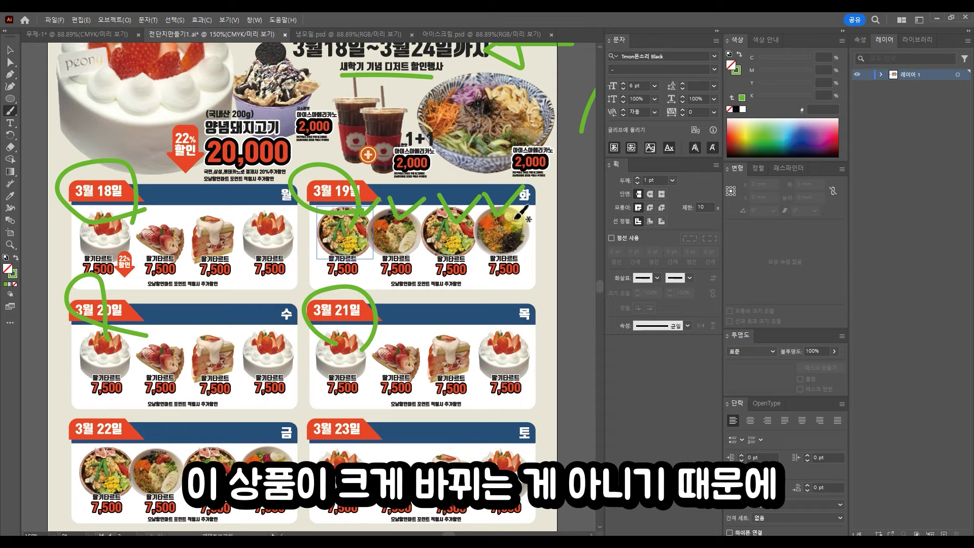
pyautogui.moveTo(535, 261)
pyautogui.mouseDown()
pyautogui.moveTo(470, 284)
pyautogui.moveTo(505, 249)
pyautogui.moveTo(510, 296)
pyautogui.moveTo(490, 290)
pyautogui.mouseUp()
pyautogui.moveTo(411, 255)
pyautogui.mouseDown()
pyautogui.moveTo(368, 277)
pyautogui.moveTo(406, 292)
pyautogui.mouseUp()
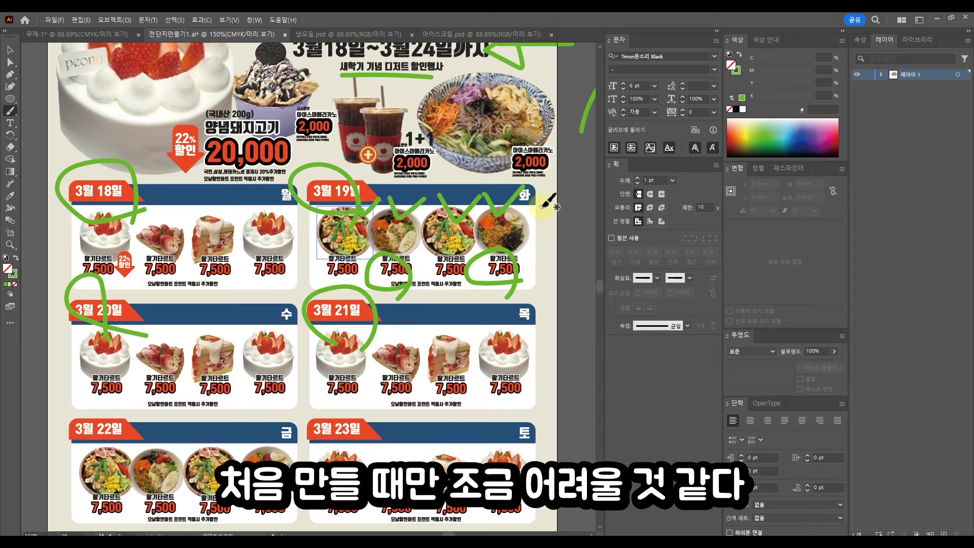
# Step: Circle the 3월 23일 date label and its 토 weekday label in green
pyautogui.scroll(-3, 301, 334)
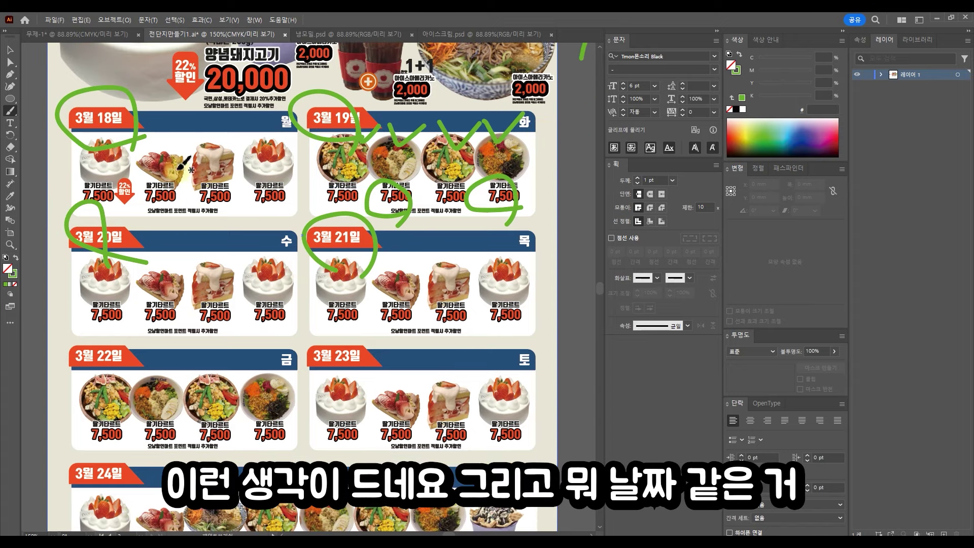
pyautogui.moveTo(376, 379); pyautogui.dragTo(355, 374)
pyautogui.moveTo(502, 355)
pyautogui.mouseDown()
pyautogui.moveTo(528, 365)
pyautogui.moveTo(530, 391)
pyautogui.mouseUp()
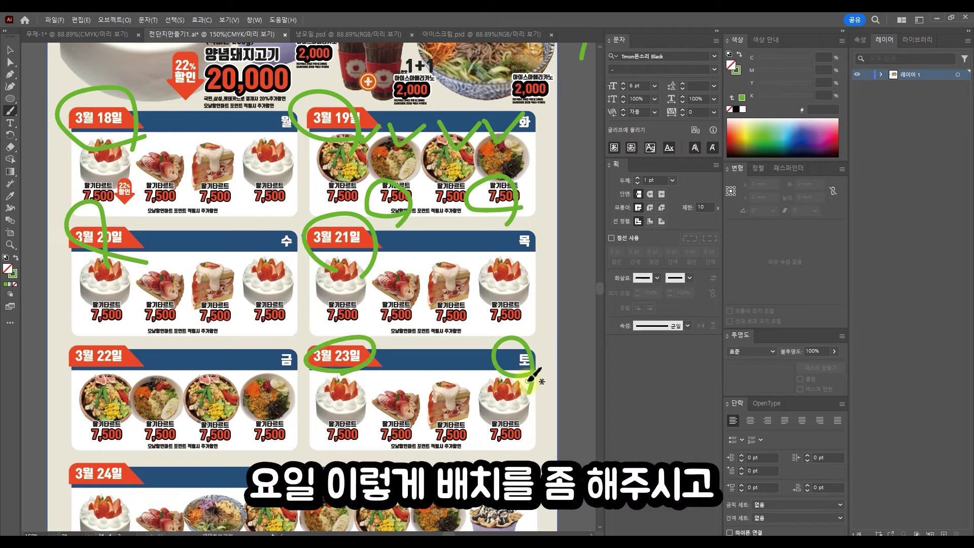
pyautogui.scroll(2, 189, 88)
pyautogui.moveTo(201, 84)
pyautogui.mouseDown()
pyautogui.moveTo(251, 367)
pyautogui.moveTo(224, 333)
pyautogui.moveTo(147, 321)
pyautogui.mouseUp()
pyautogui.scroll(2, 224, 333)
pyautogui.moveTo(155, 375)
pyautogui.mouseDown()
pyautogui.moveTo(104, 221)
pyautogui.moveTo(174, 347)
pyautogui.moveTo(168, 380)
pyautogui.mouseUp()
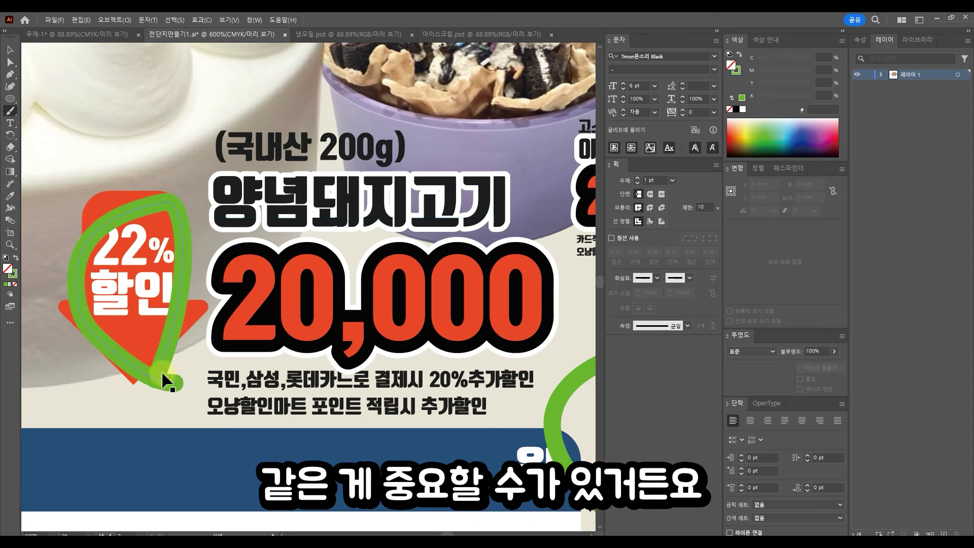
pyautogui.hotkey('ctrl', 'z')
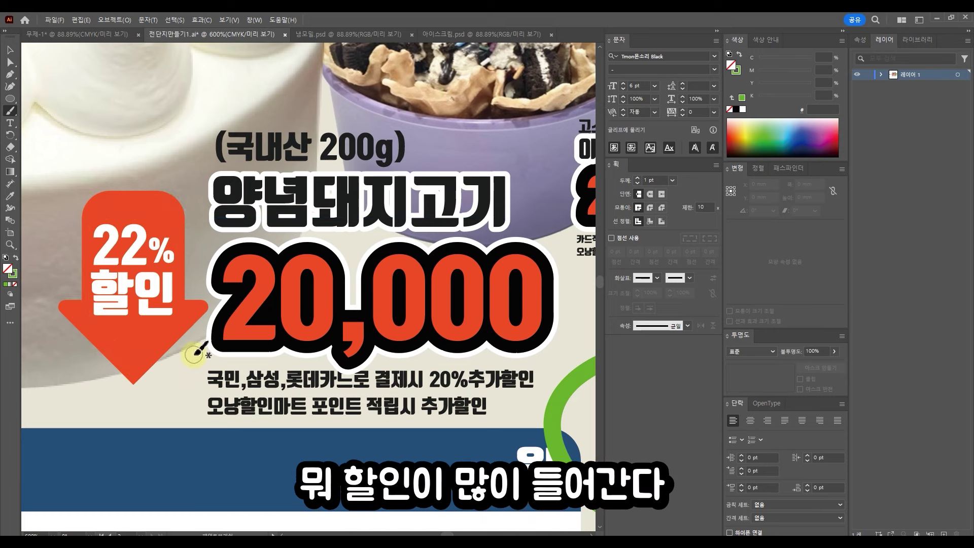
pyautogui.moveTo(185, 358)
pyautogui.mouseDown()
pyautogui.moveTo(114, 354)
pyautogui.moveTo(50, 265)
pyautogui.moveTo(127, 179)
pyautogui.mouseUp()
pyautogui.hotkey('ctrl', 'z')
# Step: Draw a wide green circle around the 22% 할인 arrow badge beside the 20,000 price
pyautogui.moveTo(178, 399)
pyautogui.mouseDown()
pyautogui.moveTo(145, 386)
pyautogui.moveTo(48, 358)
pyautogui.moveTo(39, 233)
pyautogui.moveTo(201, 189)
pyautogui.mouseUp()
pyautogui.moveTo(220, 242)
pyautogui.mouseDown()
pyautogui.moveTo(153, 408)
pyautogui.moveTo(166, 398)
pyautogui.mouseUp()
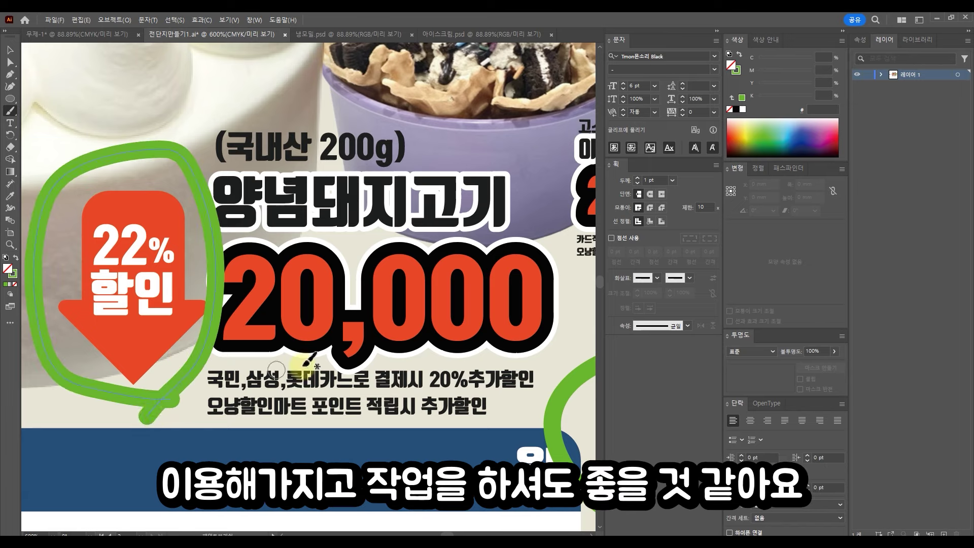
# Step: Circle the 2,000 price under the noodle bowl in green, and undo that circle
pyautogui.scroll(-3, 473, 290)
pyautogui.moveTo(474, 288); pyautogui.dragTo(269, 266)
pyautogui.scroll(3, 428, 279)
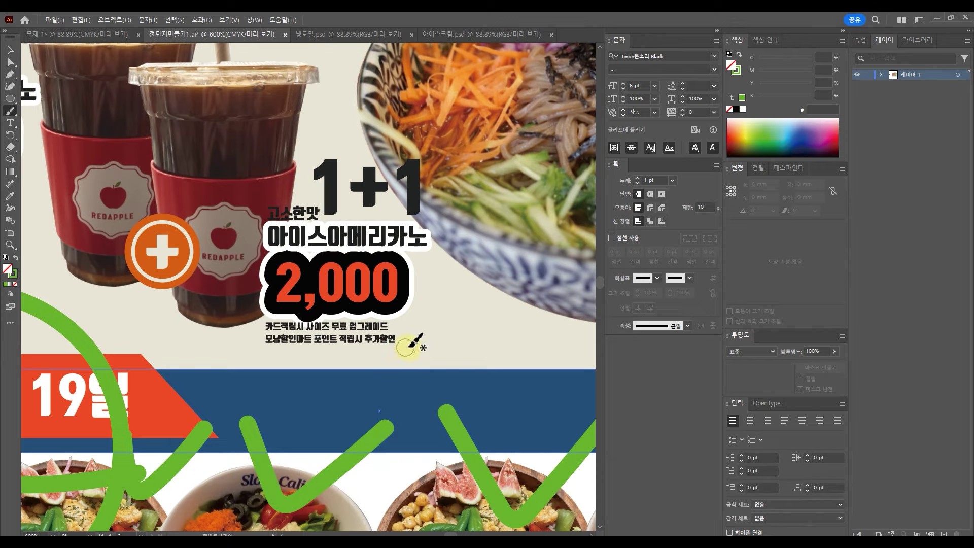
pyautogui.scroll(-3, 460, 261)
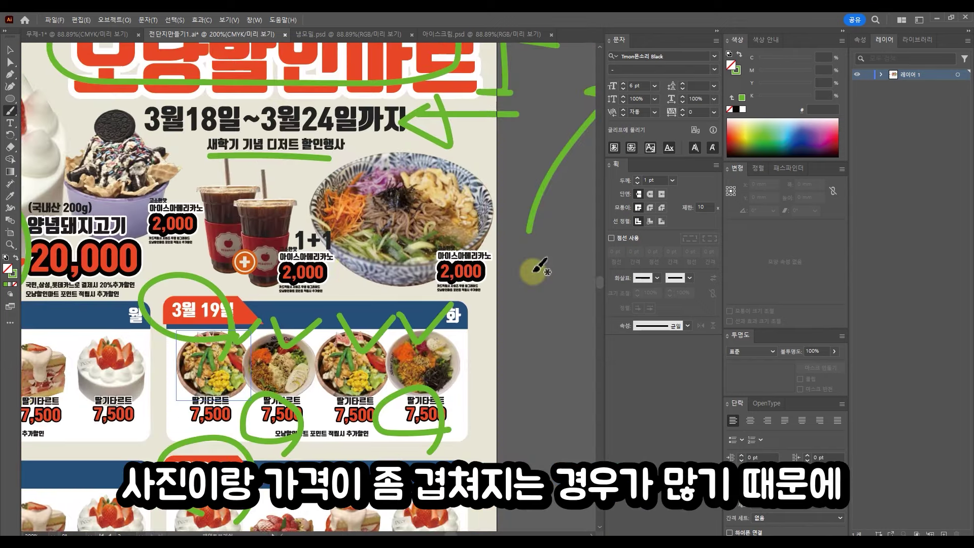
pyautogui.scroll(2, 526, 270)
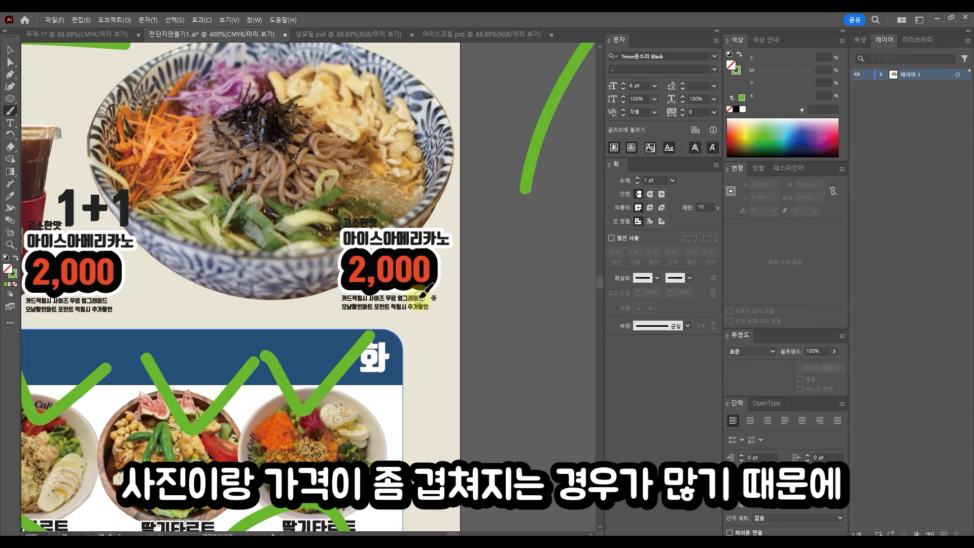
pyautogui.moveTo(439, 294)
pyautogui.mouseDown()
pyautogui.moveTo(338, 292)
pyautogui.moveTo(310, 261)
pyautogui.moveTo(417, 247)
pyautogui.moveTo(454, 297)
pyautogui.mouseUp()
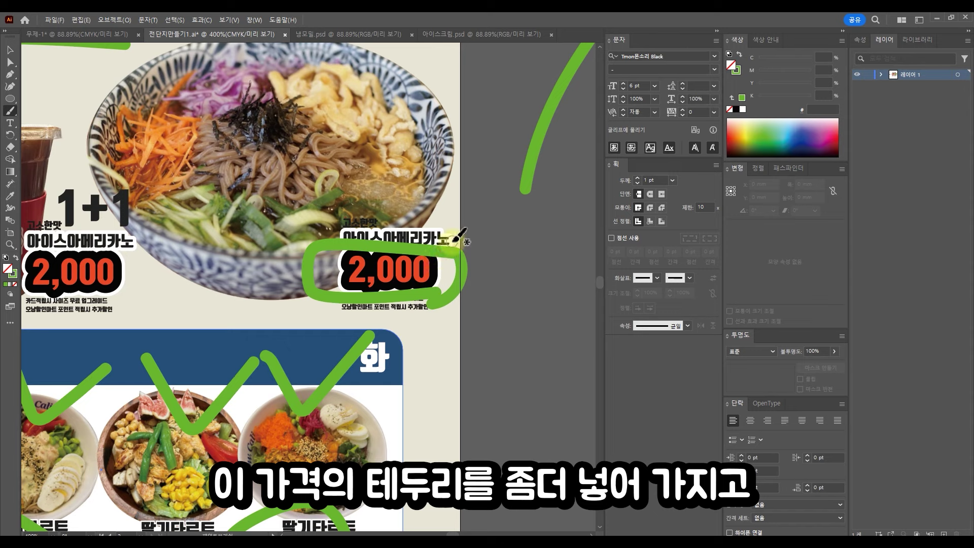
pyautogui.hotkey('ctrl', 'z')
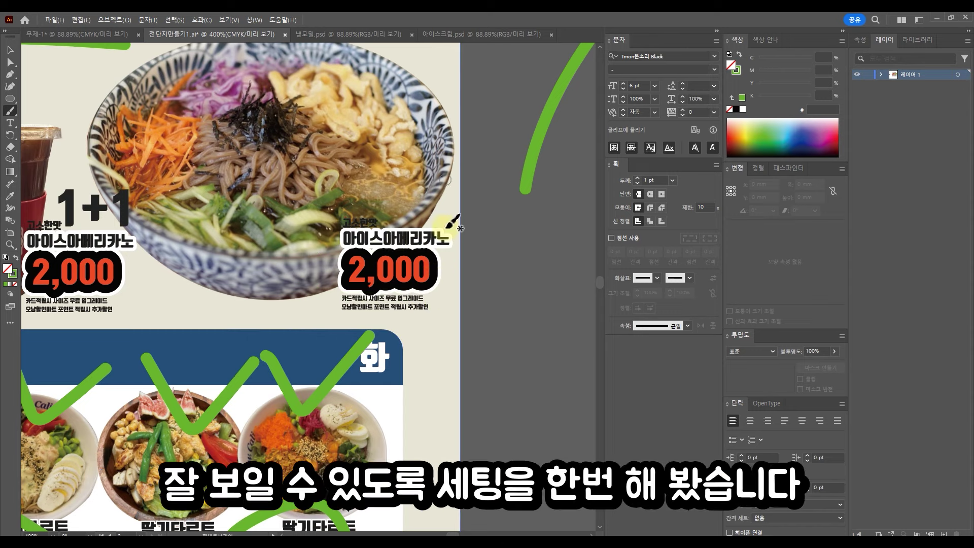
# Step: Draw a green check mark above the 고소한맛 text by the noodle bowl, and undo it
pyautogui.scroll(3, 374, 356)
pyautogui.moveTo(452, 248); pyautogui.dragTo(369, 517)
pyautogui.moveTo(299, 168); pyautogui.dragTo(358, 170)
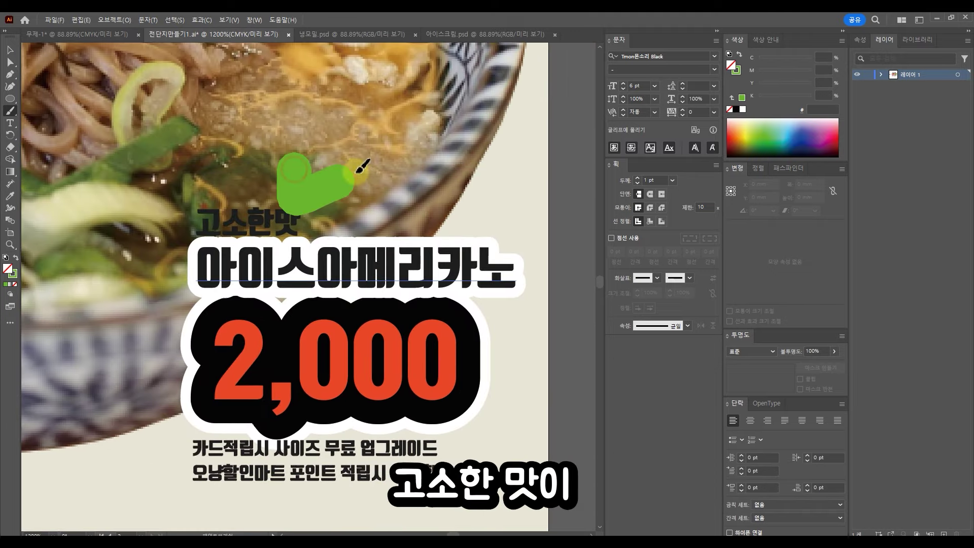
pyautogui.hotkey('ctrl', 'z')
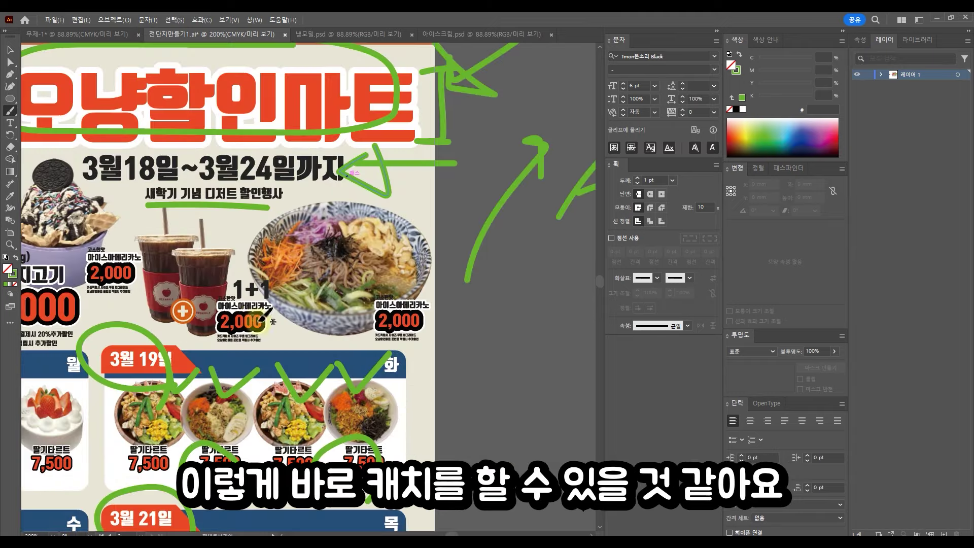
# Step: Add green check marks on the header's cake, ice cream, coffee and noodle bowl, and on products in the 3월 18일 and 3월 19일 cards
pyautogui.moveTo(213, 350); pyautogui.dragTo(398, 242)
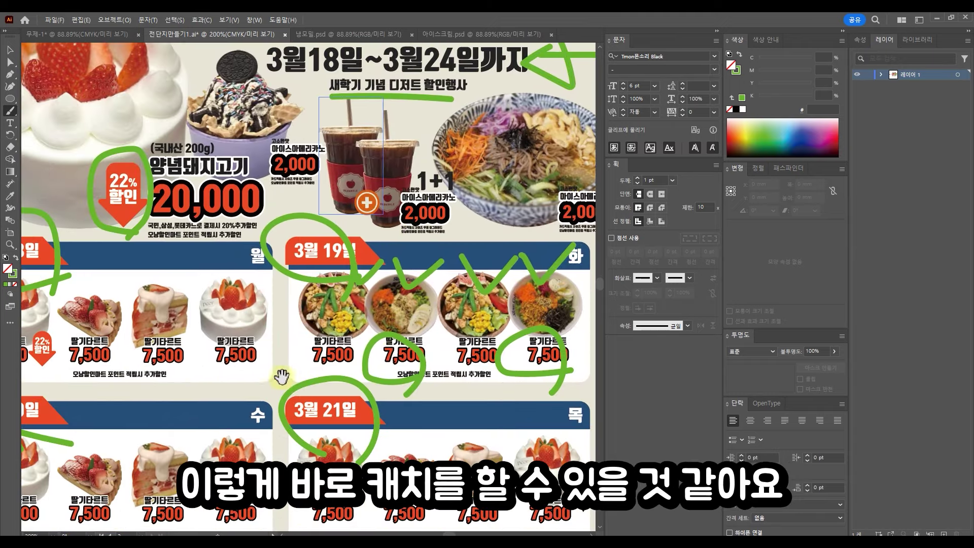
pyautogui.moveTo(266, 370); pyautogui.dragTo(267, 17)
pyautogui.moveTo(355, 207)
pyautogui.mouseDown()
pyautogui.moveTo(359, 290)
pyautogui.moveTo(346, 421)
pyautogui.mouseUp()
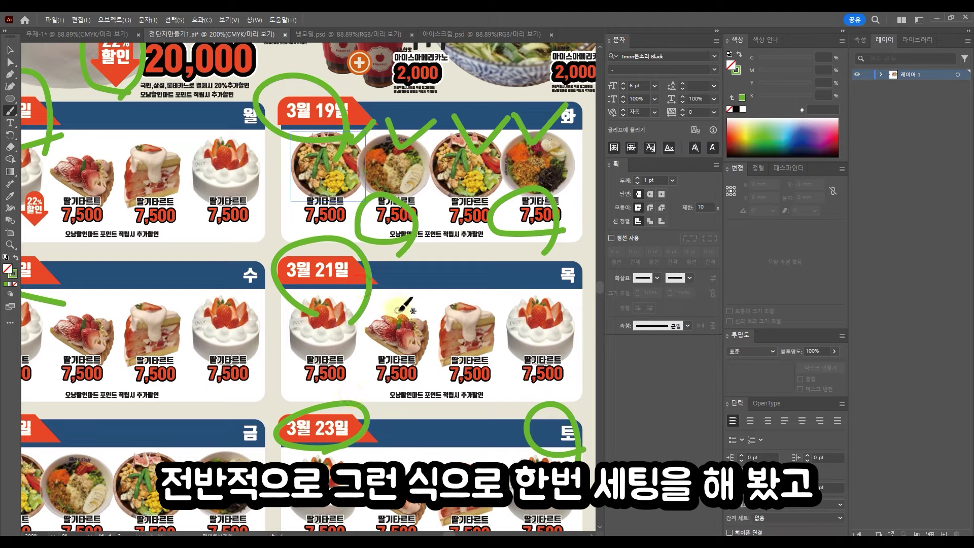
pyautogui.scroll(-1, 401, 285)
pyautogui.moveTo(426, 201); pyautogui.dragTo(410, 204)
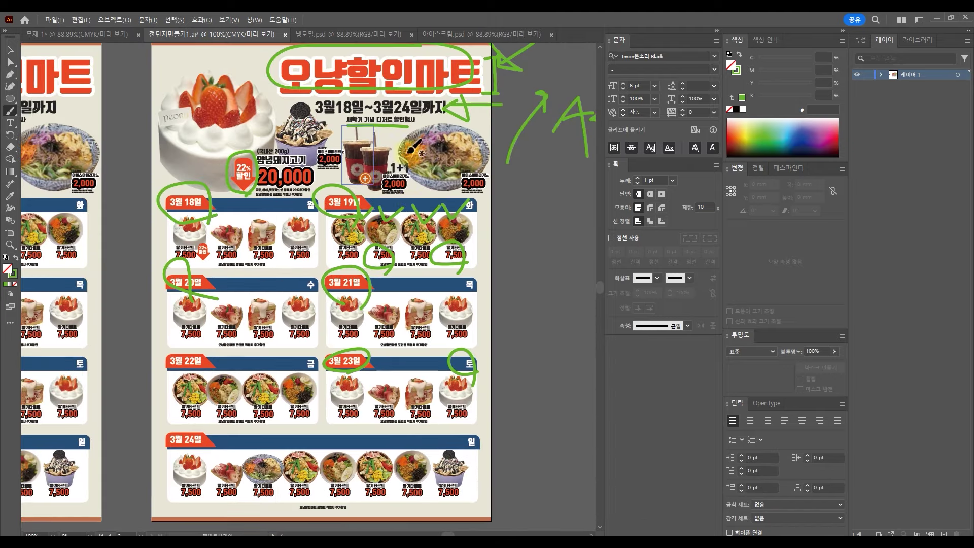
pyautogui.moveTo(239, 109); pyautogui.dragTo(314, 118)
pyautogui.moveTo(364, 145)
pyautogui.mouseDown()
pyautogui.moveTo(434, 158)
pyautogui.moveTo(451, 143)
pyautogui.mouseUp()
pyautogui.moveTo(229, 230); pyautogui.dragTo(268, 219)
pyautogui.moveTo(344, 227)
pyautogui.mouseDown()
pyautogui.moveTo(360, 217)
pyautogui.moveTo(379, 231)
pyautogui.moveTo(394, 215)
pyautogui.moveTo(464, 213)
pyautogui.mouseUp()
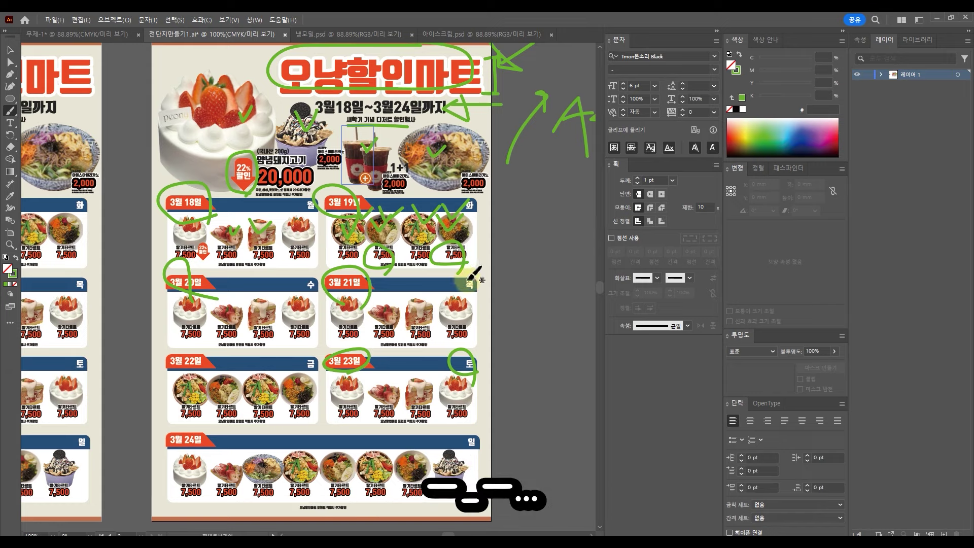
# Step: Draw a long green vertical line beside the flyer's daily cards, and circle the area under the noodle bowl with a curve beside it
pyautogui.scroll(-1, 304, 287)
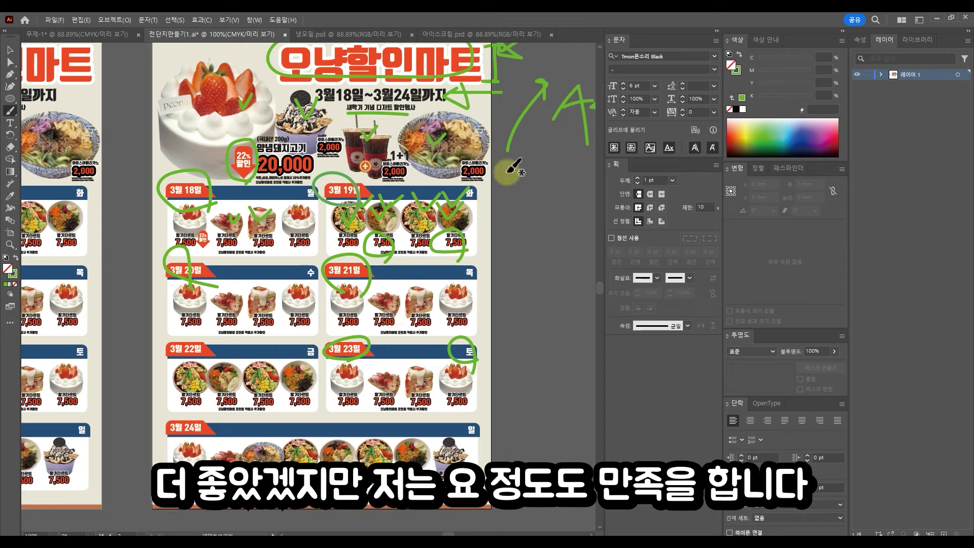
pyautogui.moveTo(509, 172); pyautogui.dragTo(516, 509)
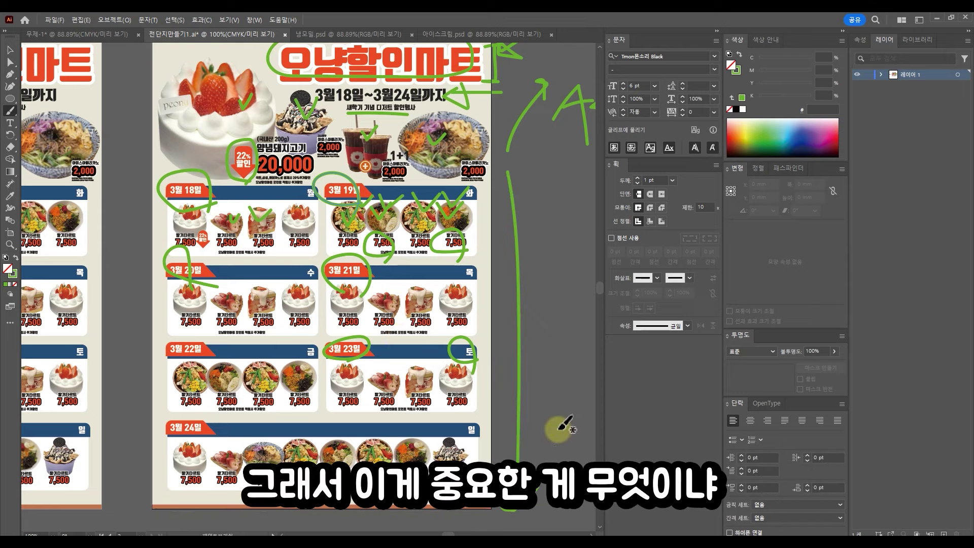
pyautogui.moveTo(511, 181)
pyautogui.mouseDown()
pyautogui.moveTo(427, 183)
pyautogui.moveTo(509, 160)
pyautogui.moveTo(509, 213)
pyautogui.mouseUp()
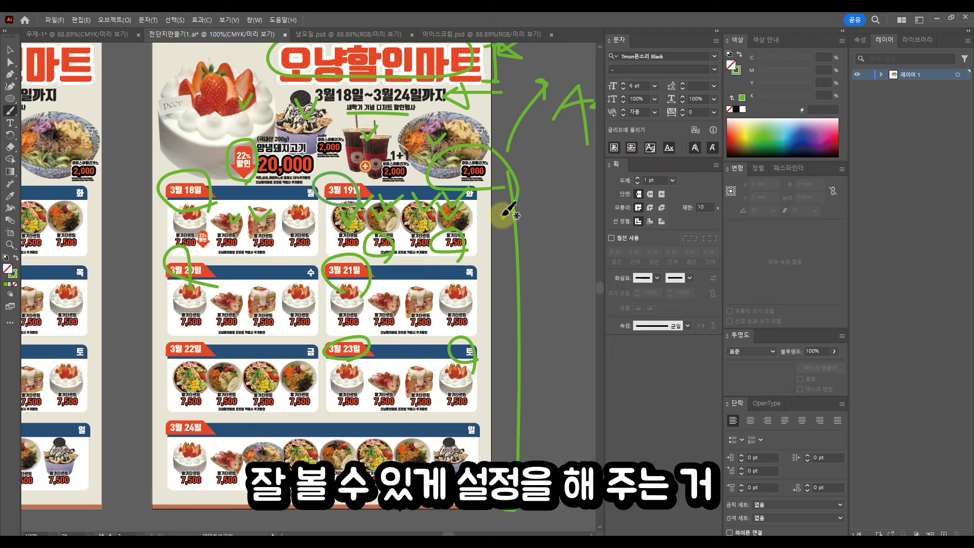
pyautogui.scroll(1, 503, 215)
pyautogui.scroll(-1, 345, 262)
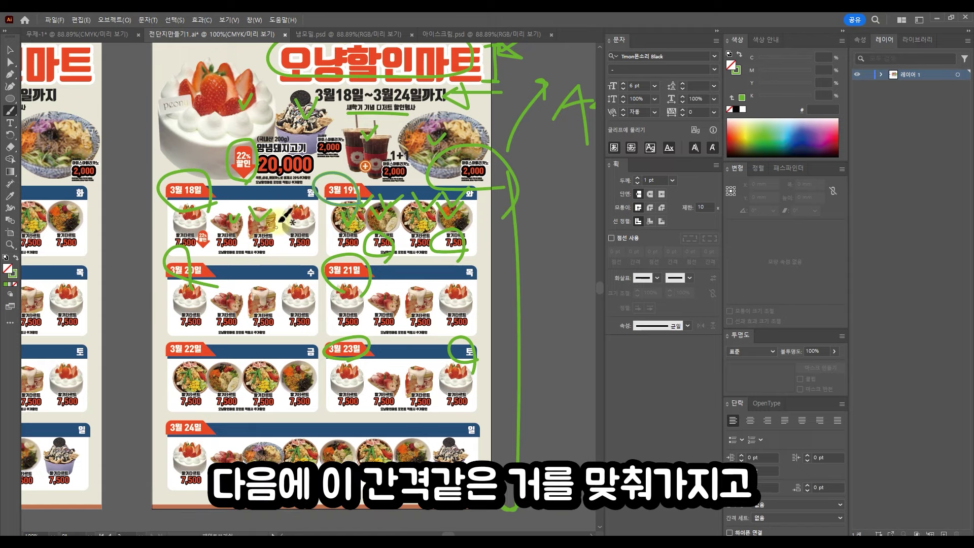
# Step: Draw a green vertical line along the right column's left edge, and outline the product areas of the 3월 18일 and 3월 19일 cards
pyautogui.moveTo(324, 186)
pyautogui.mouseDown()
pyautogui.moveTo(319, 320)
pyautogui.moveTo(330, 321)
pyautogui.mouseUp()
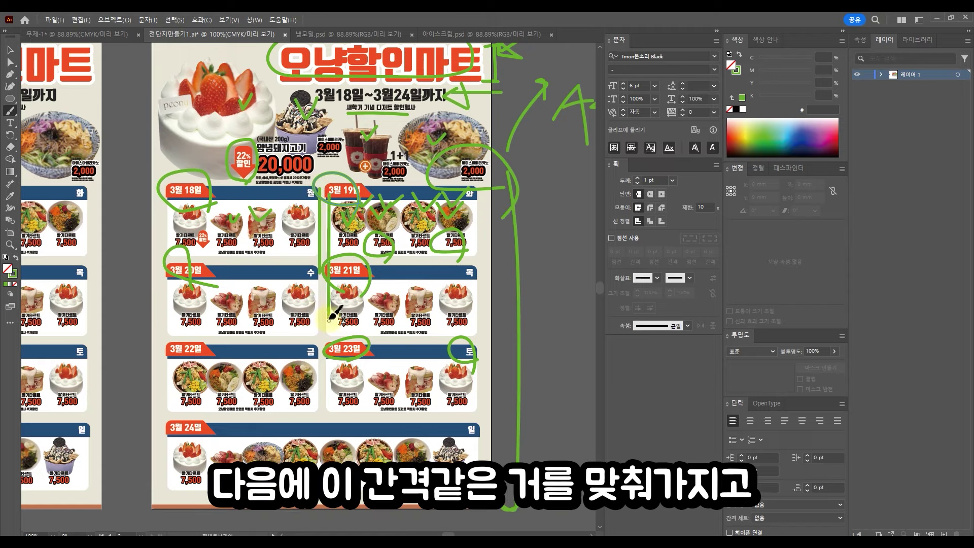
pyautogui.moveTo(176, 194)
pyautogui.mouseDown()
pyautogui.moveTo(181, 256)
pyautogui.moveTo(300, 258)
pyautogui.moveTo(313, 216)
pyautogui.moveTo(370, 205)
pyautogui.moveTo(341, 209)
pyautogui.moveTo(400, 254)
pyautogui.moveTo(471, 252)
pyautogui.moveTo(490, 205)
pyautogui.mouseUp()
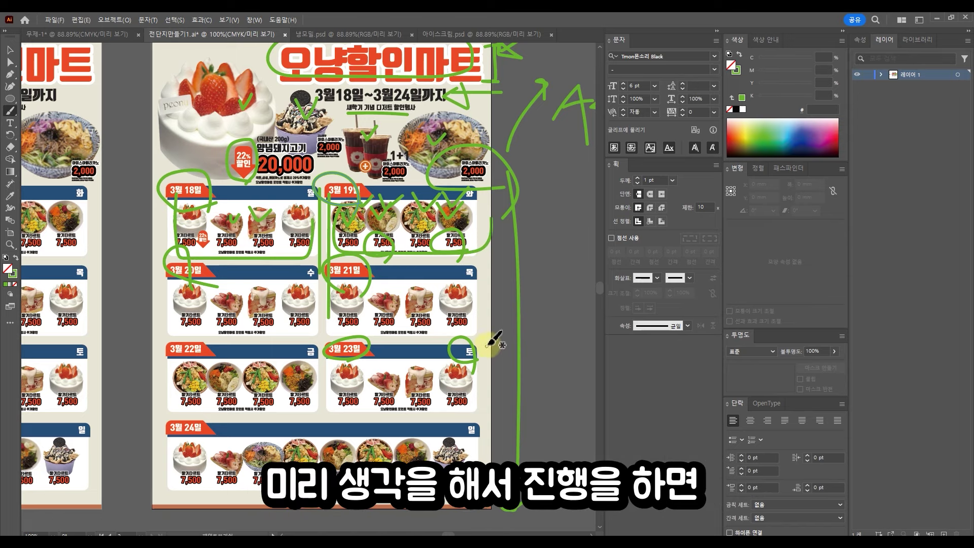